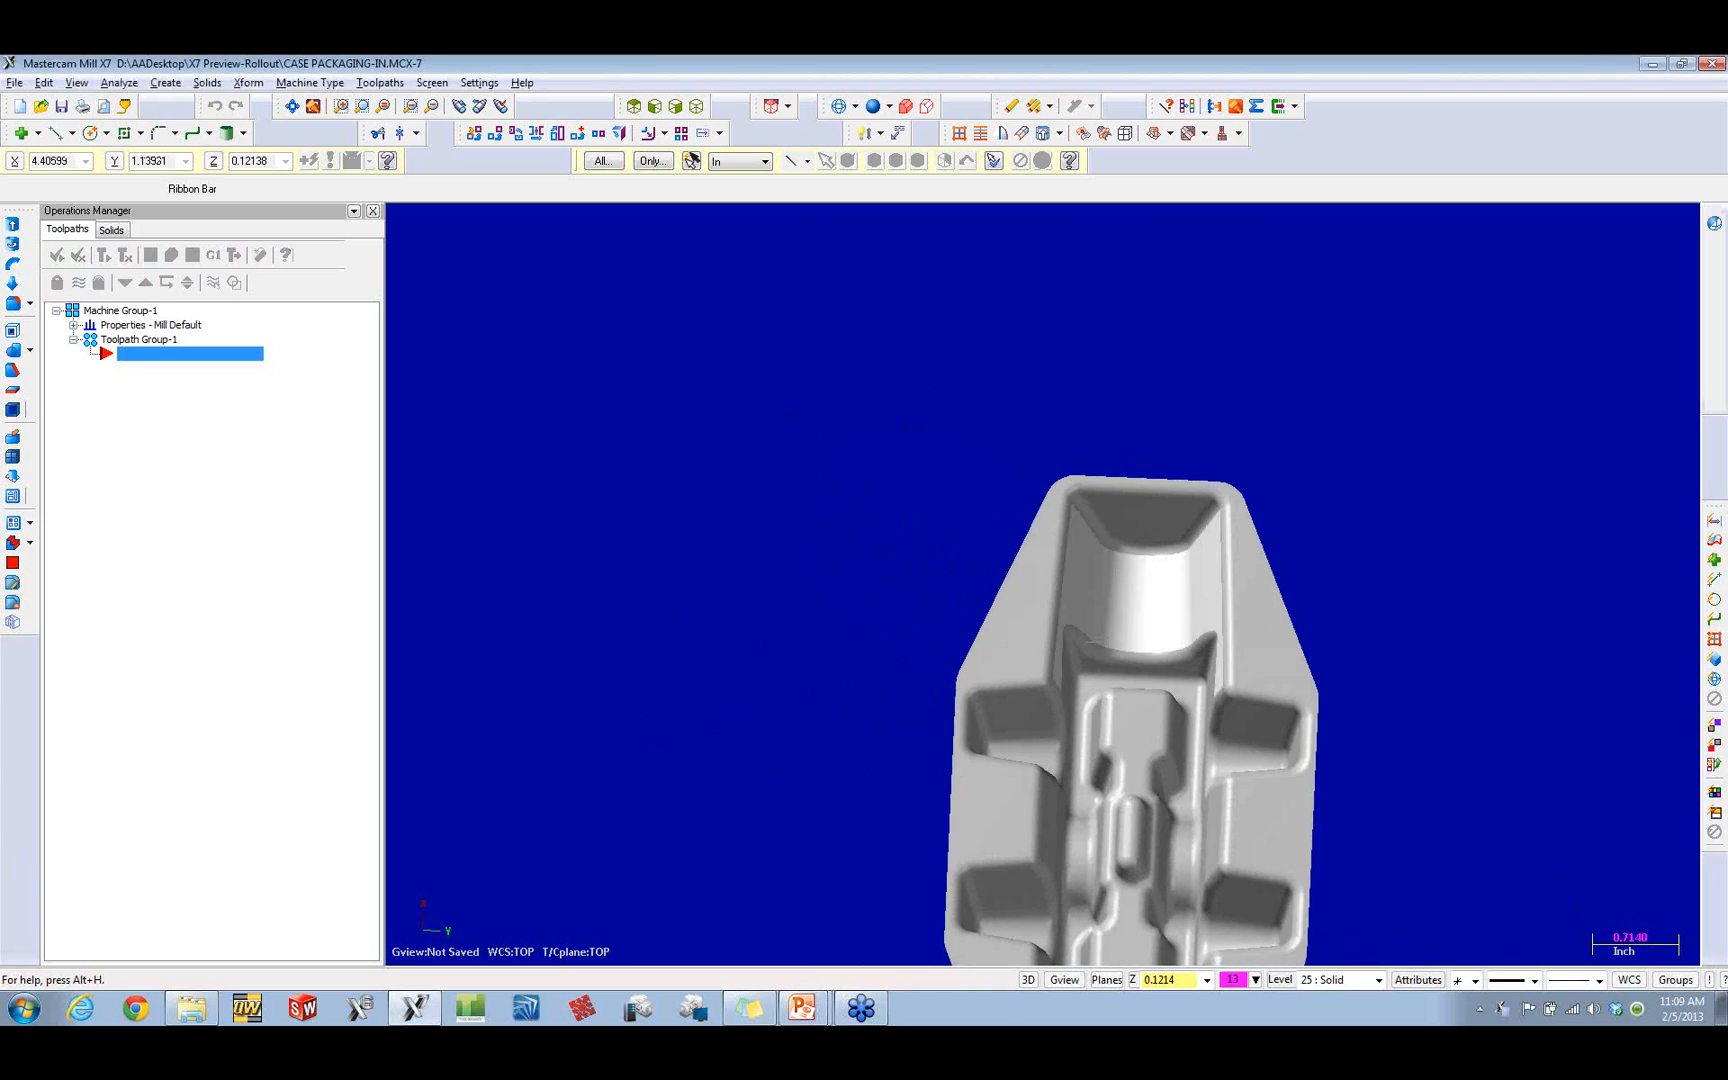
# Step: Remove all history operations from the packaging tray solid and expand its remaining entry in the solids tree
pyautogui.click(111, 230)
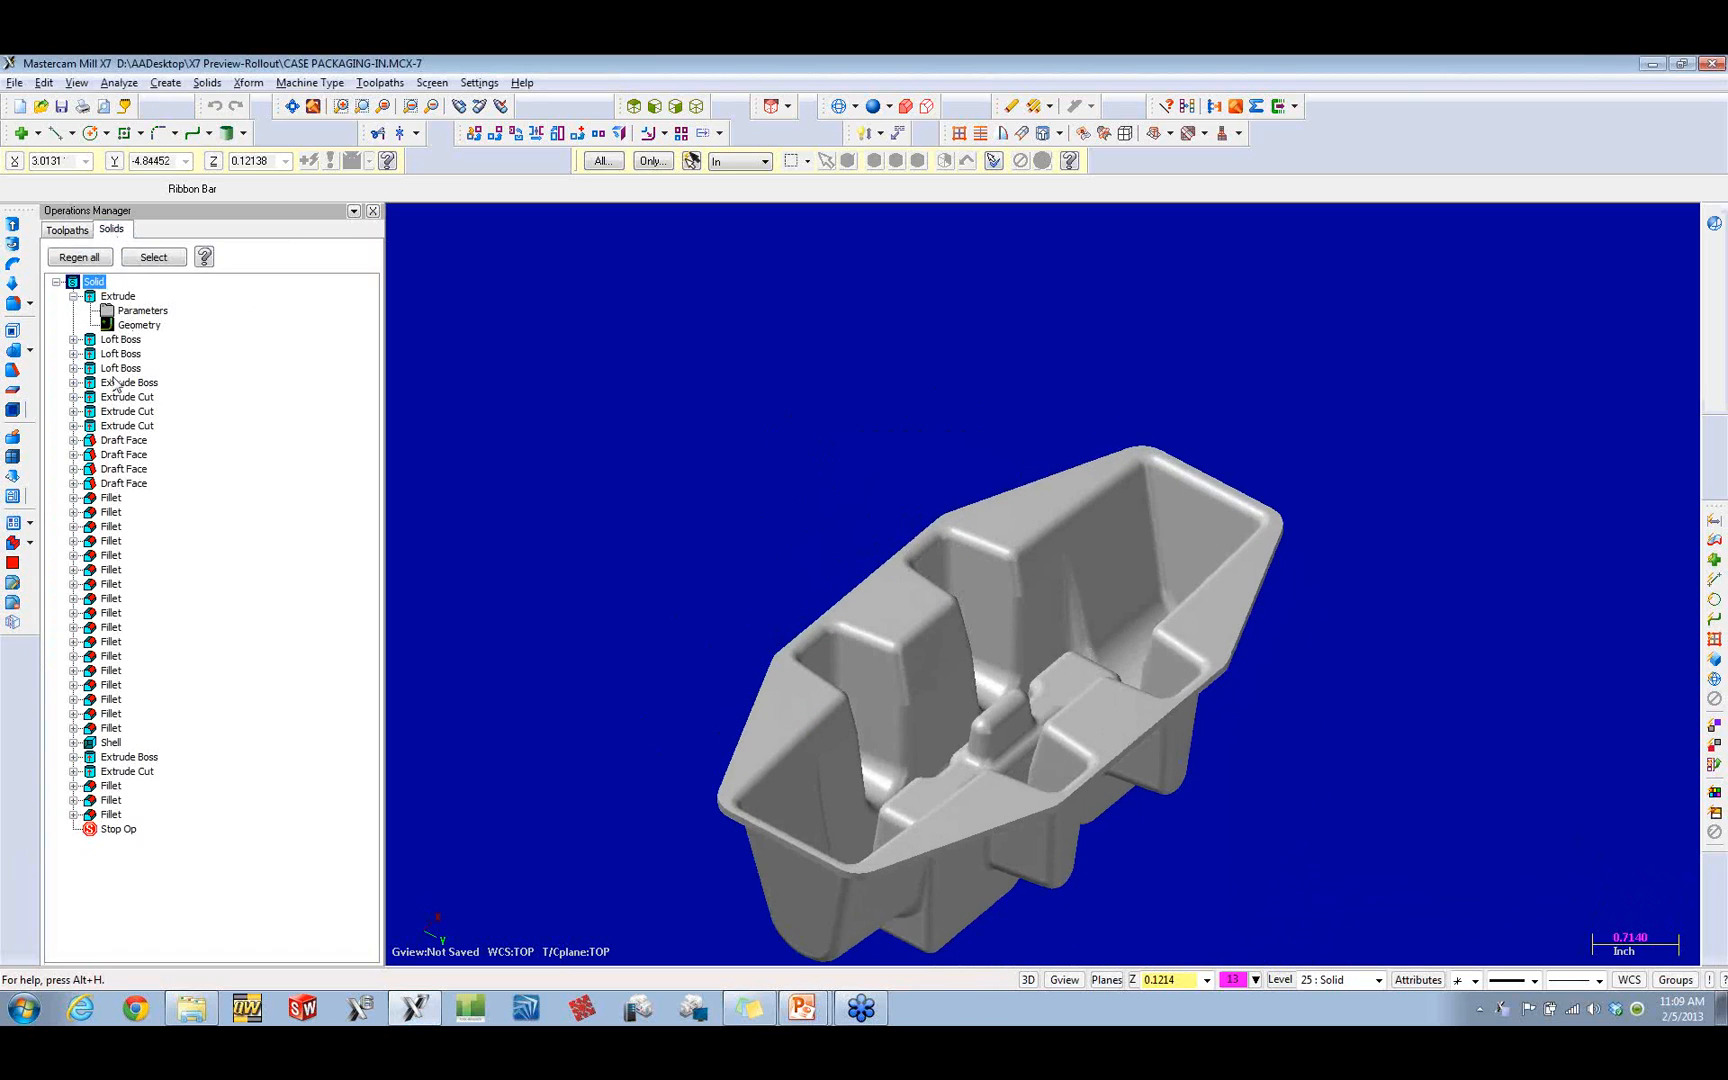
pyautogui.click(74, 427)
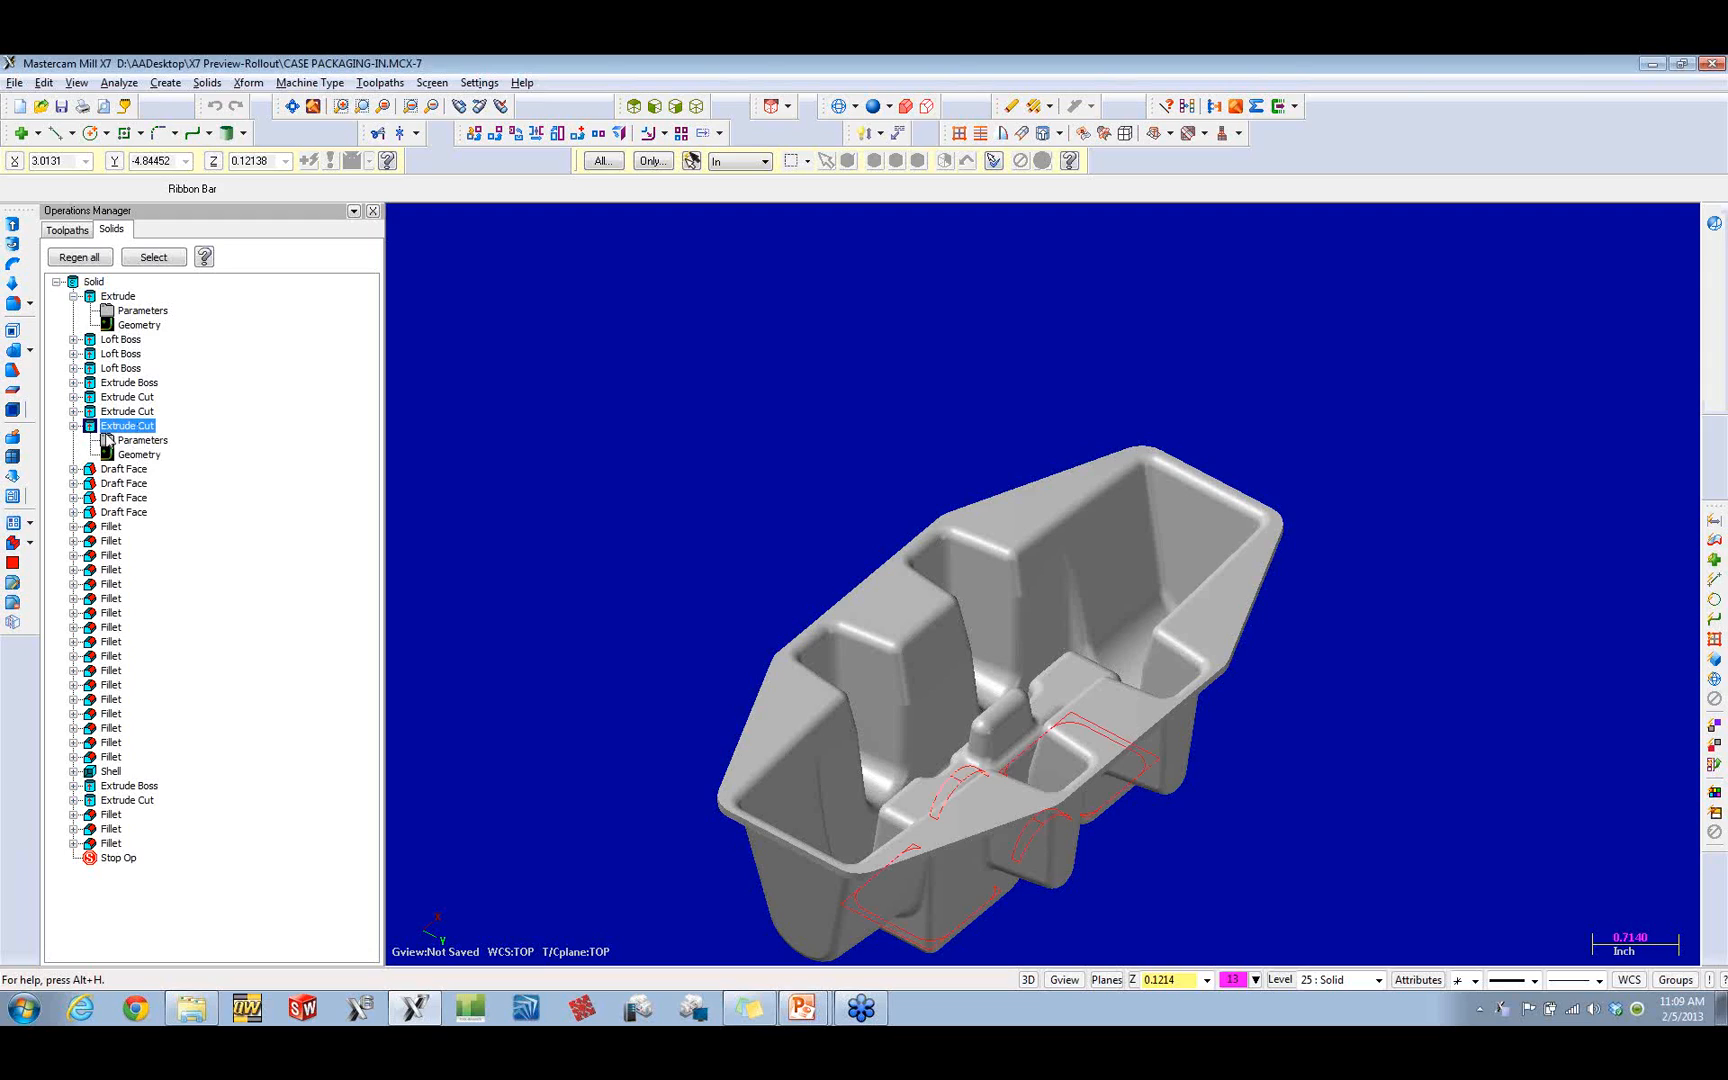
pyautogui.click(214, 85)
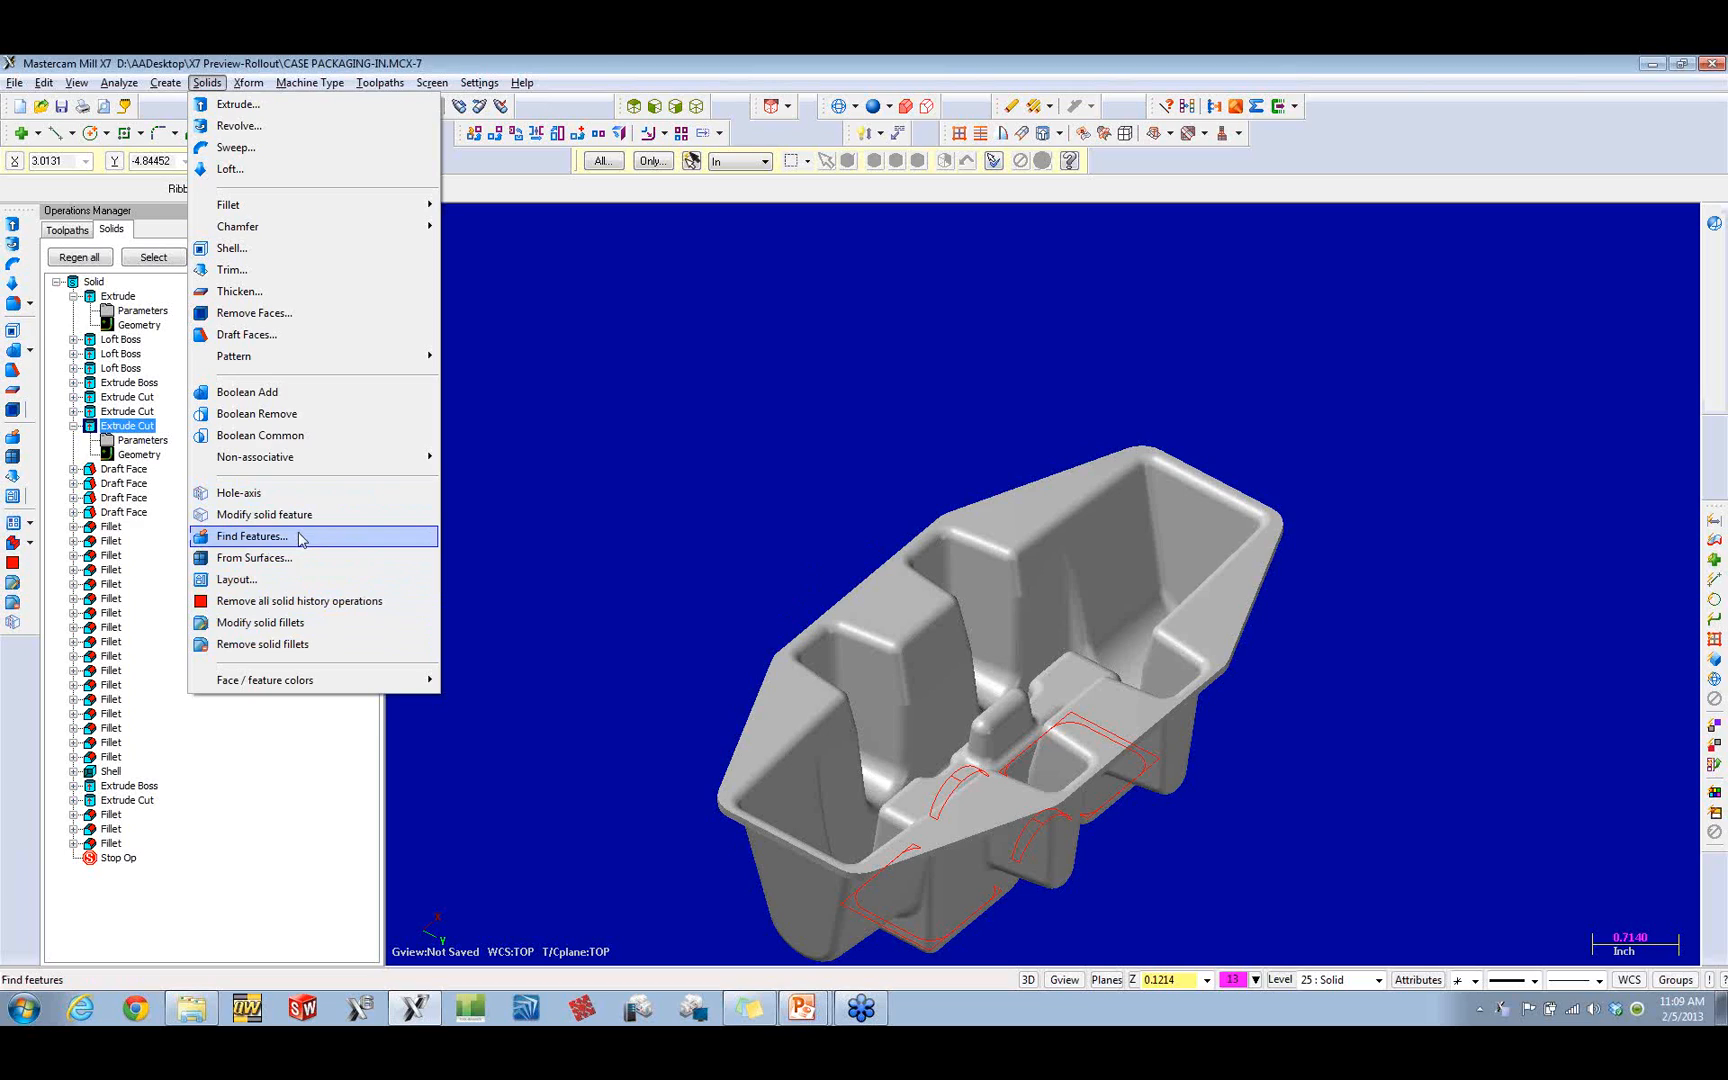
pyautogui.click(297, 601)
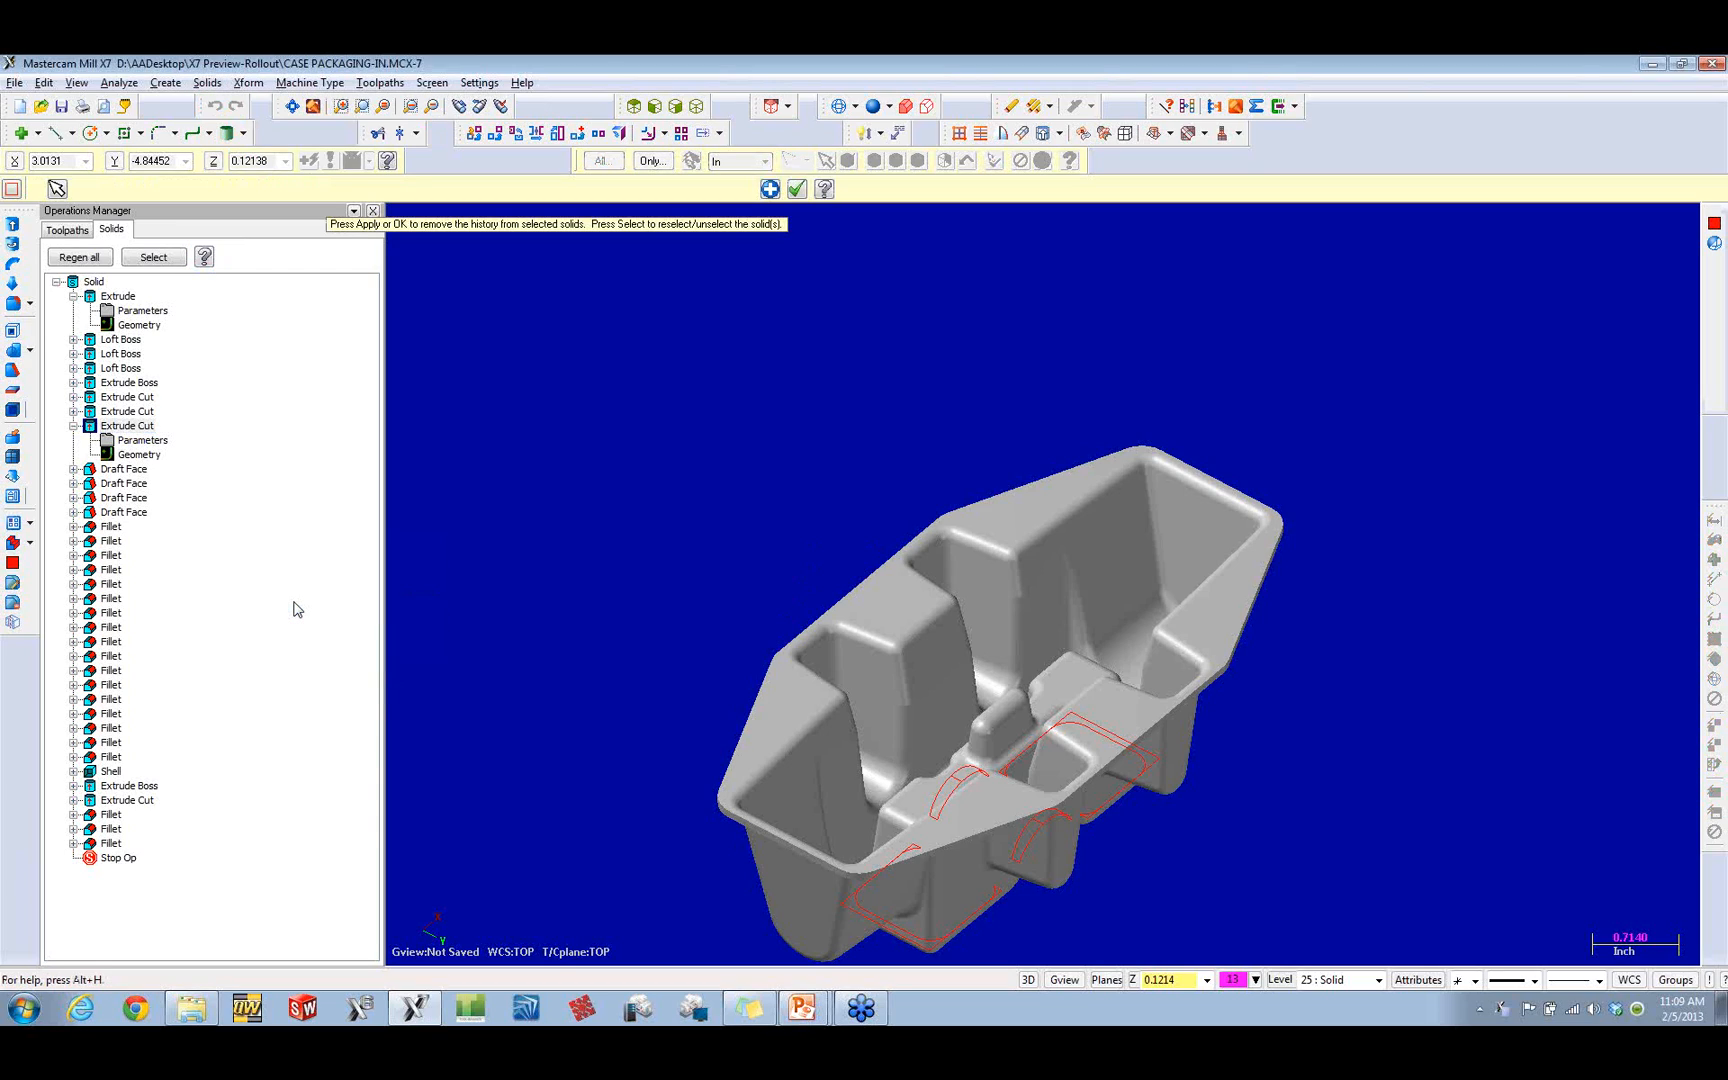
pyautogui.click(797, 192)
pyautogui.click(188, 332)
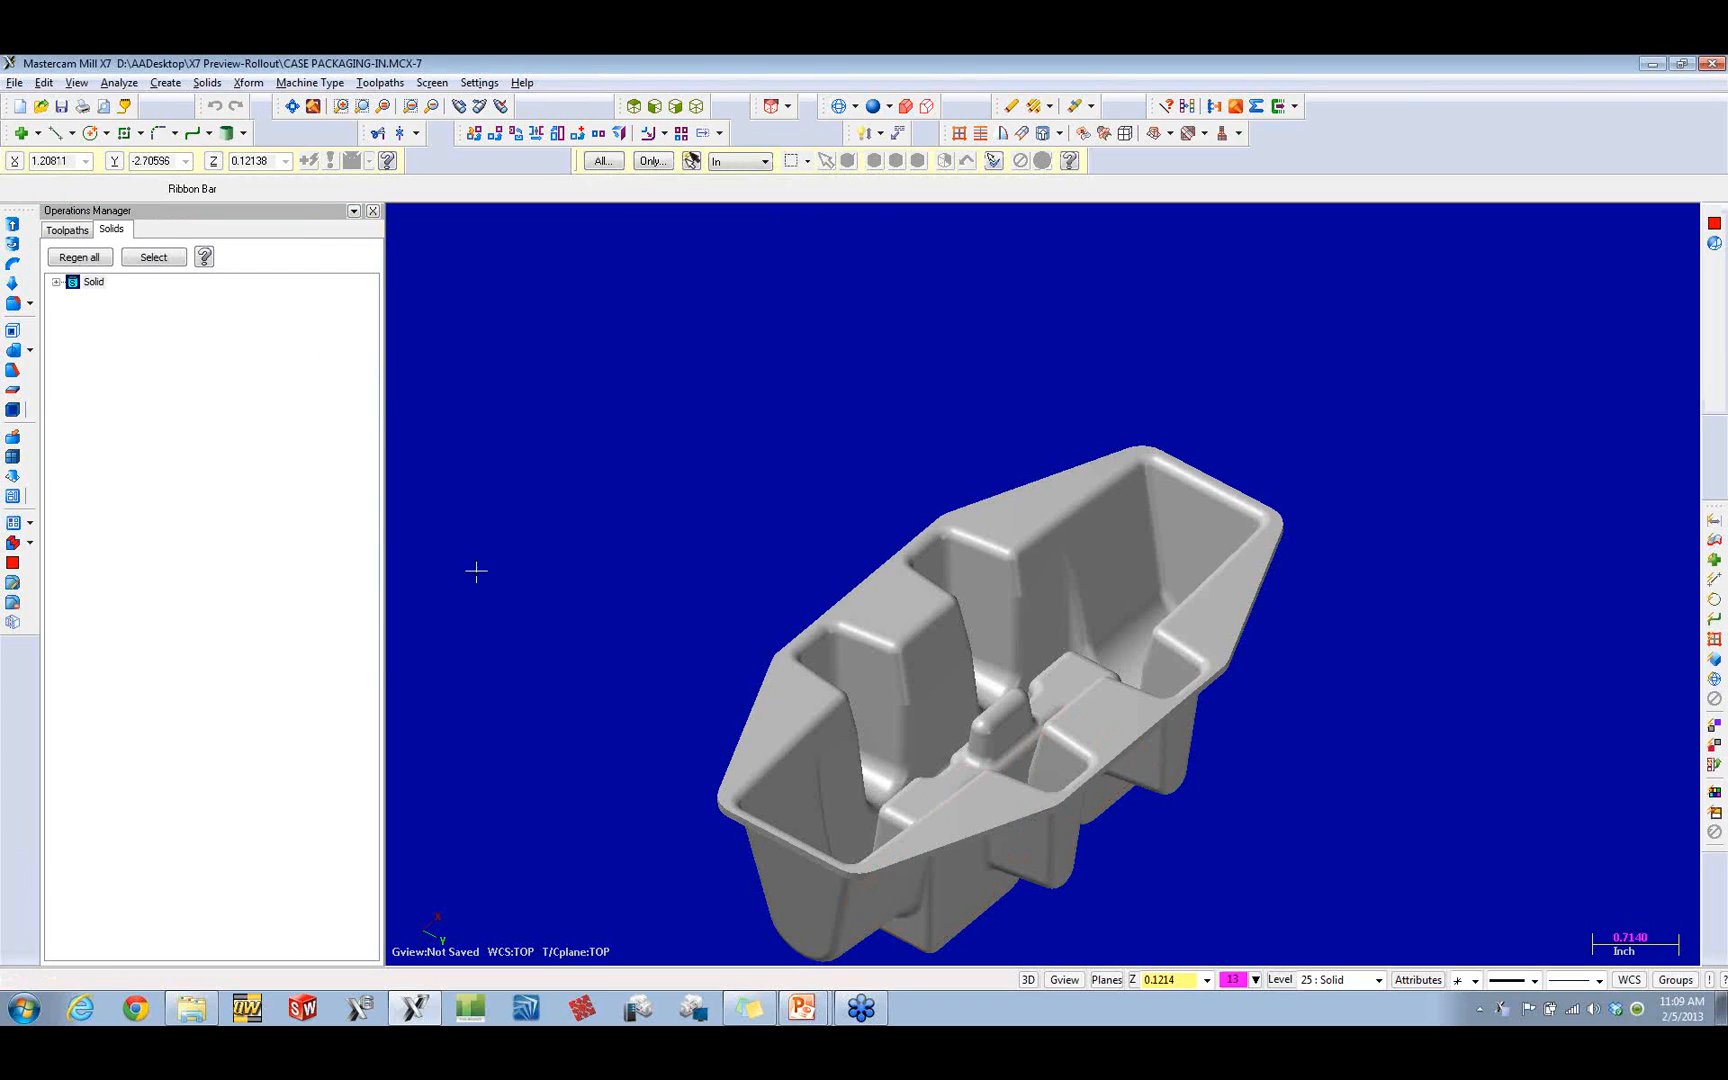
pyautogui.click(56, 283)
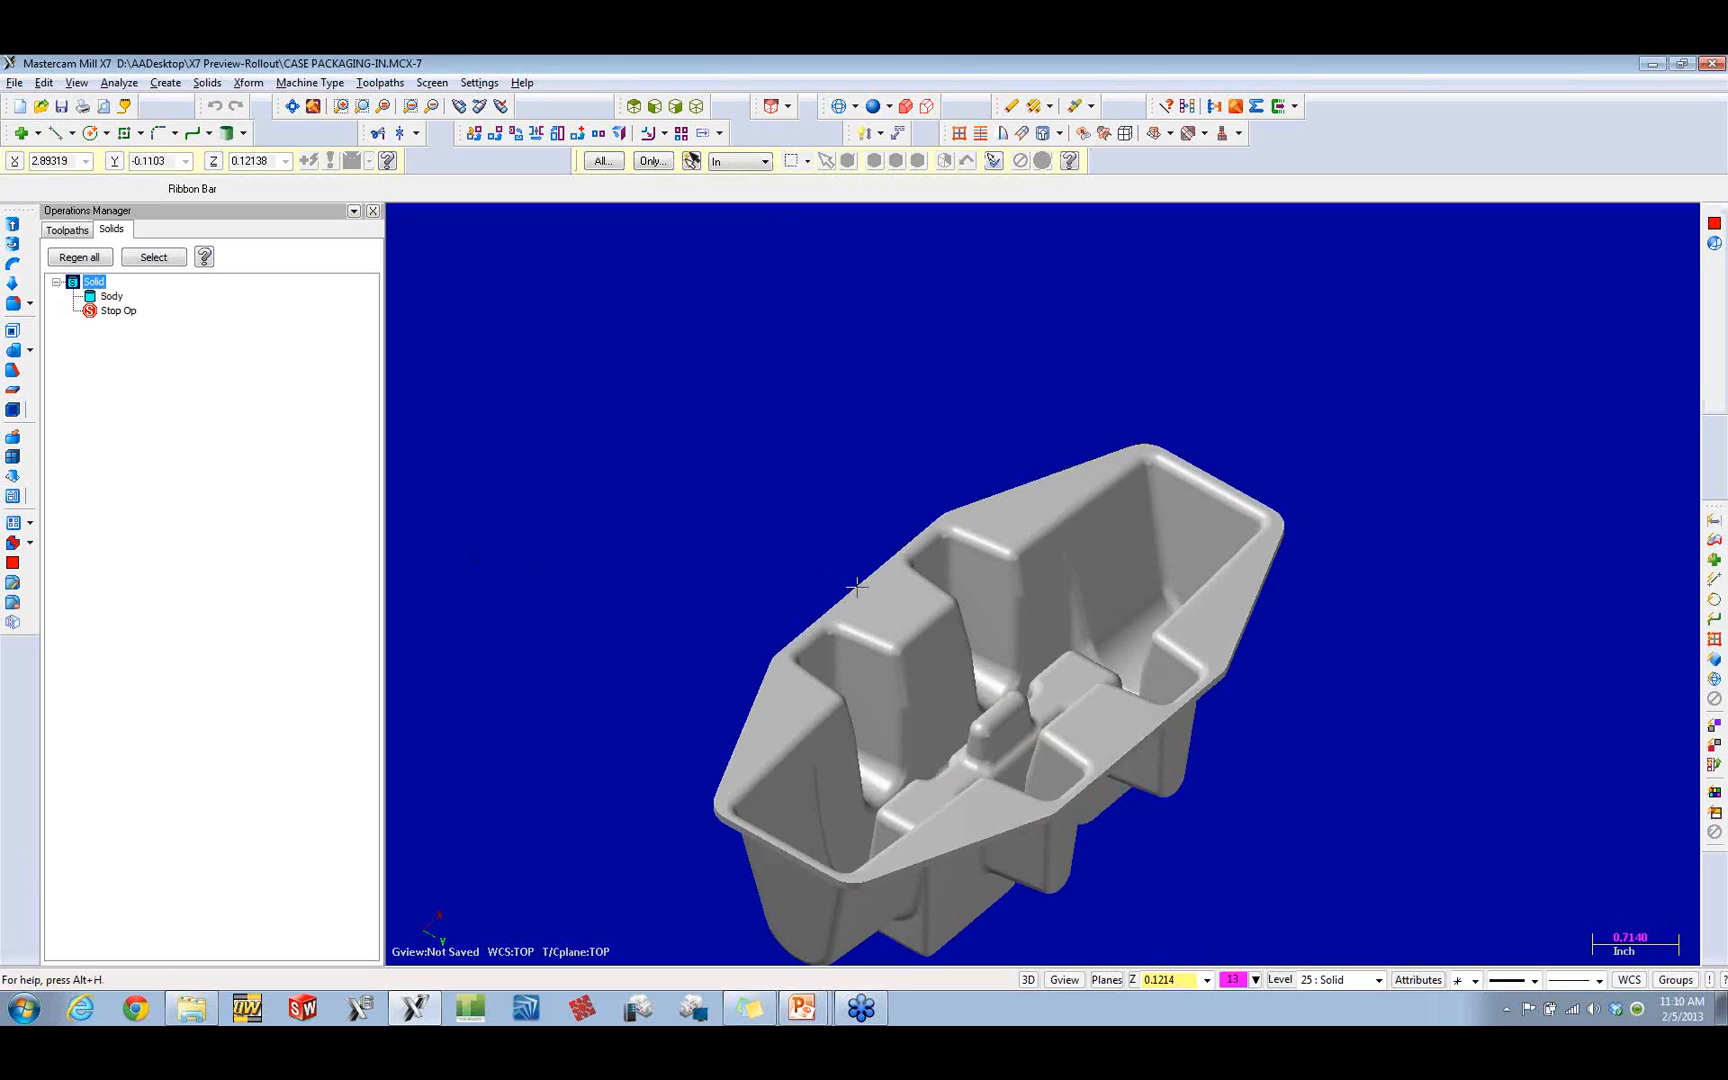
# Step: Remove the tangent fillets around the upper inner rim of the tray pocket, leaving the fillet ends uncapped
pyautogui.click(207, 82)
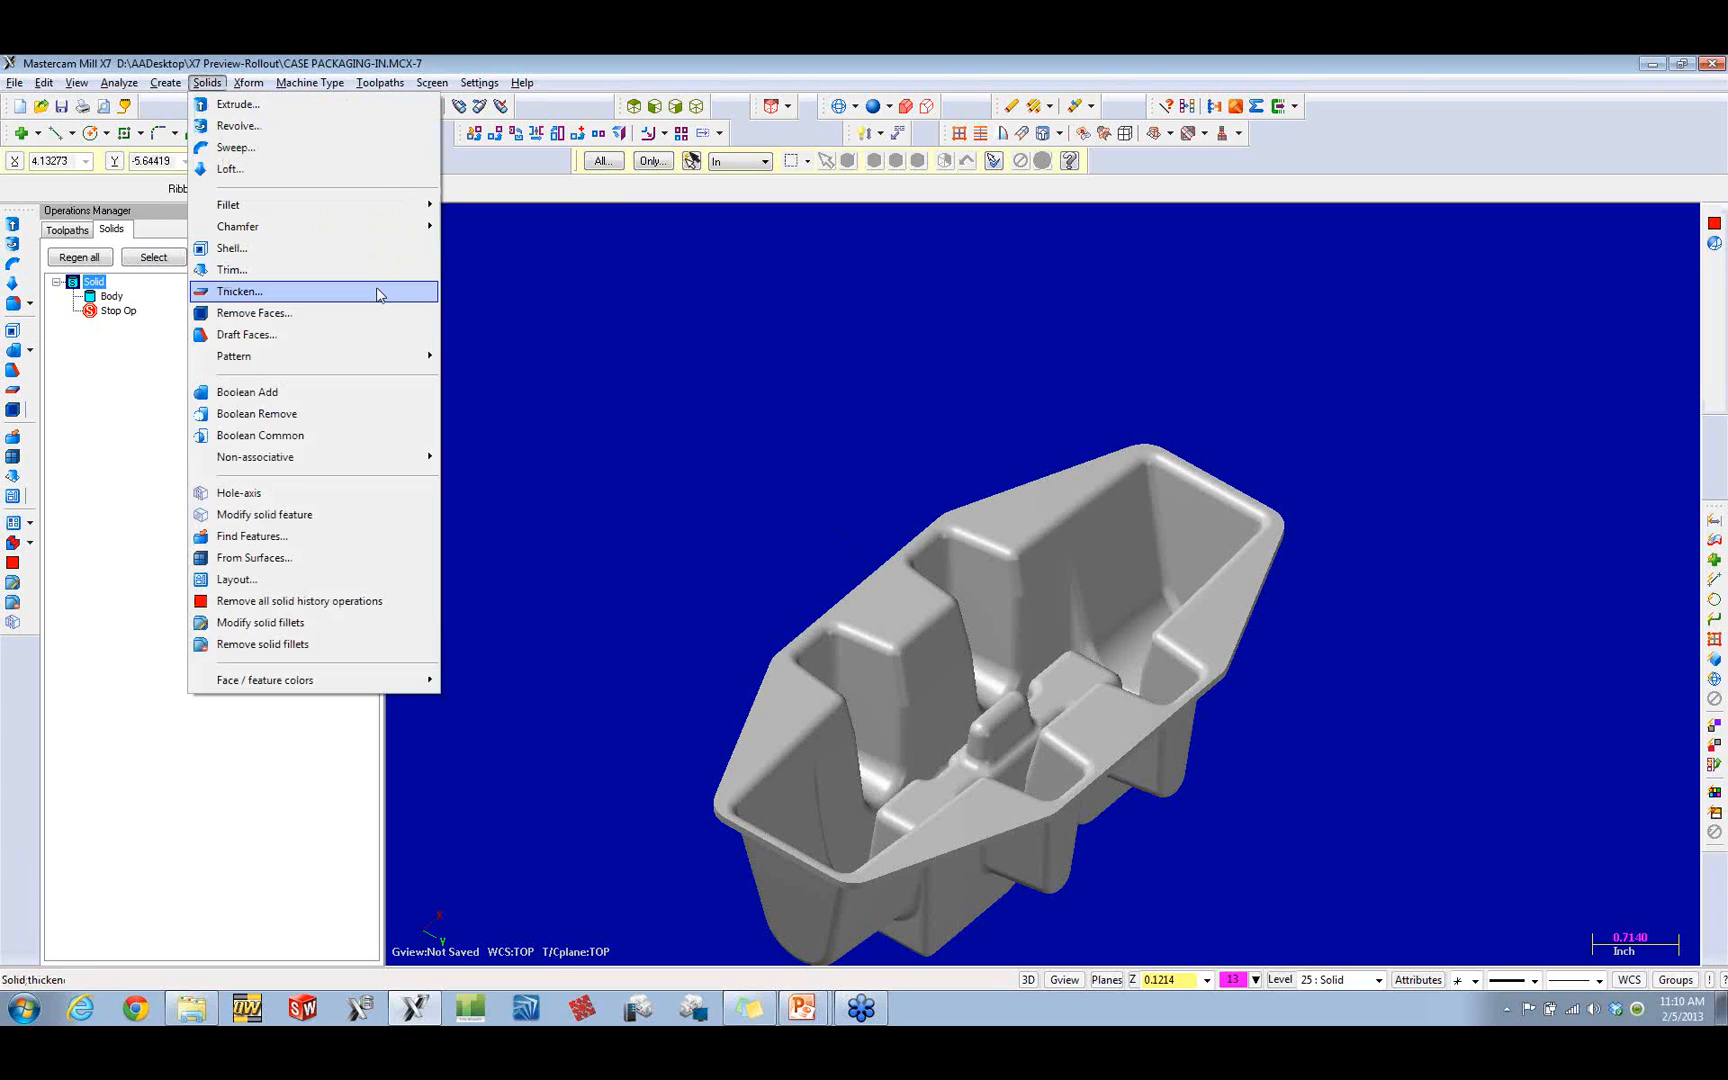
pyautogui.click(275, 648)
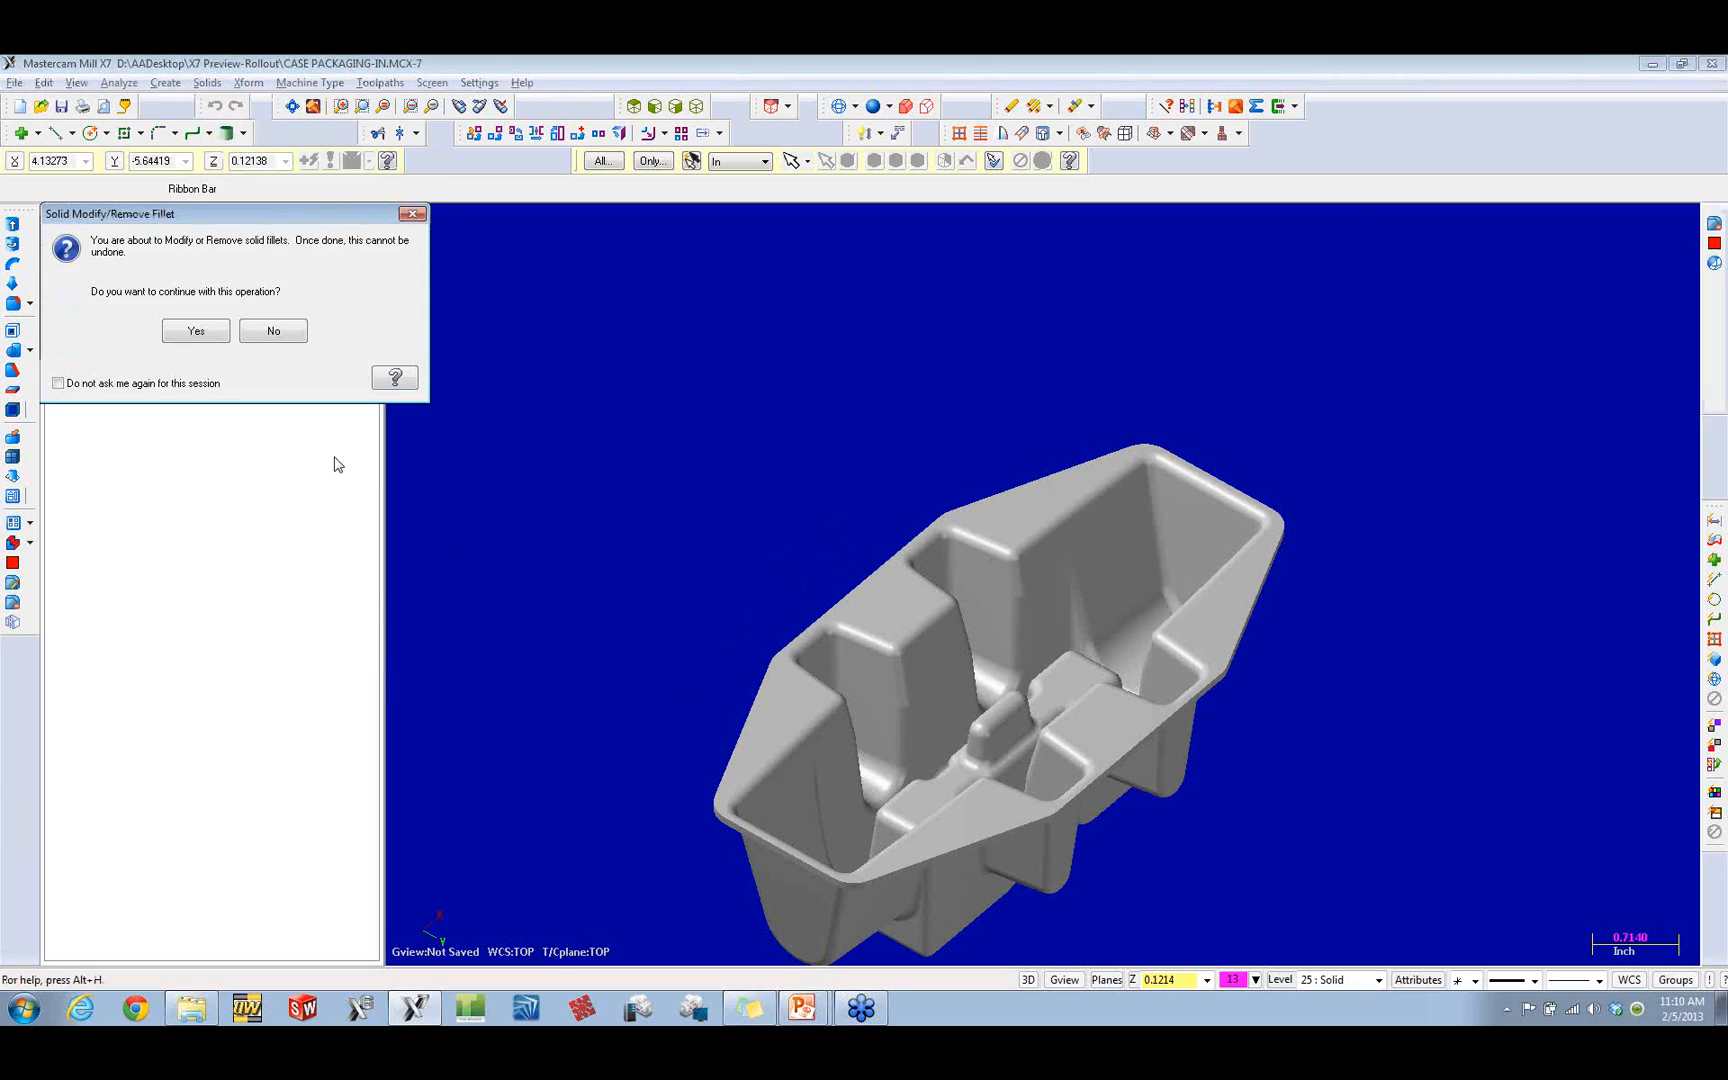
pyautogui.click(196, 333)
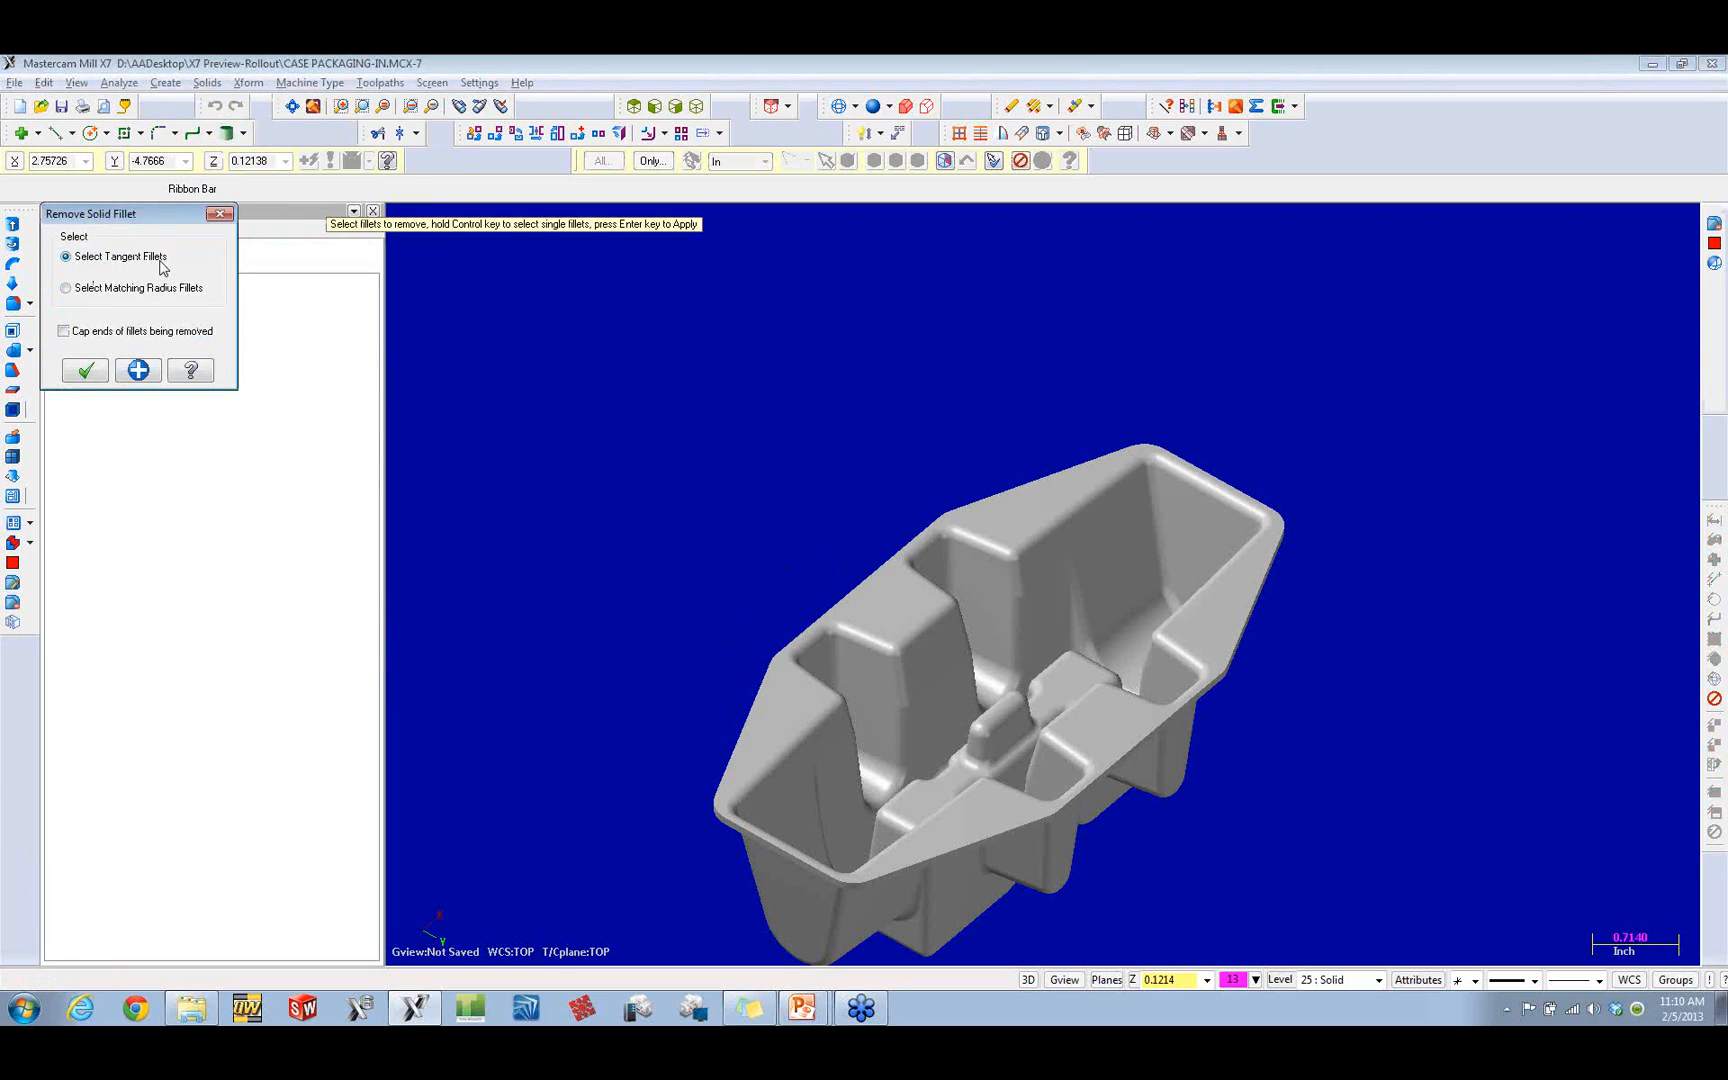
pyautogui.click(990, 553)
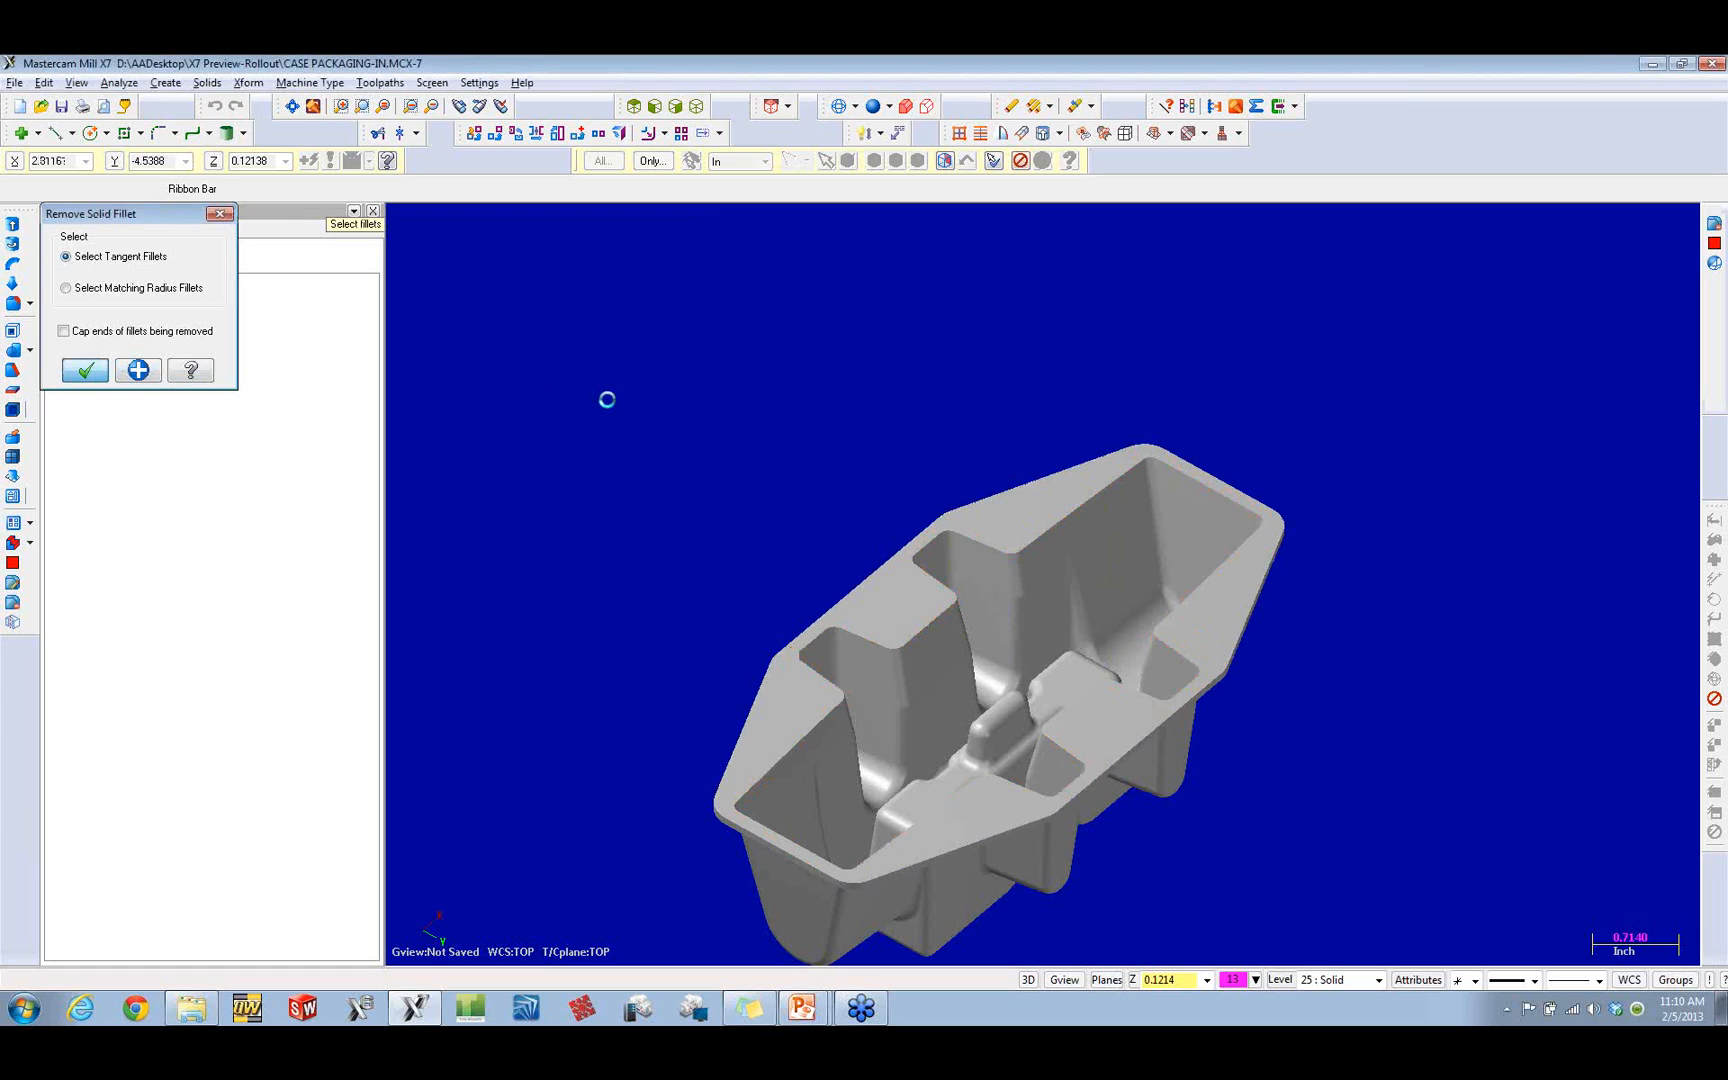
pyautogui.moveTo(1127, 515)
pyautogui.mouseDown(button='middle')
pyautogui.moveTo(1096, 456)
pyautogui.moveTo(1090, 523)
pyautogui.moveTo(1069, 526)
pyautogui.mouseUp(button='middle')
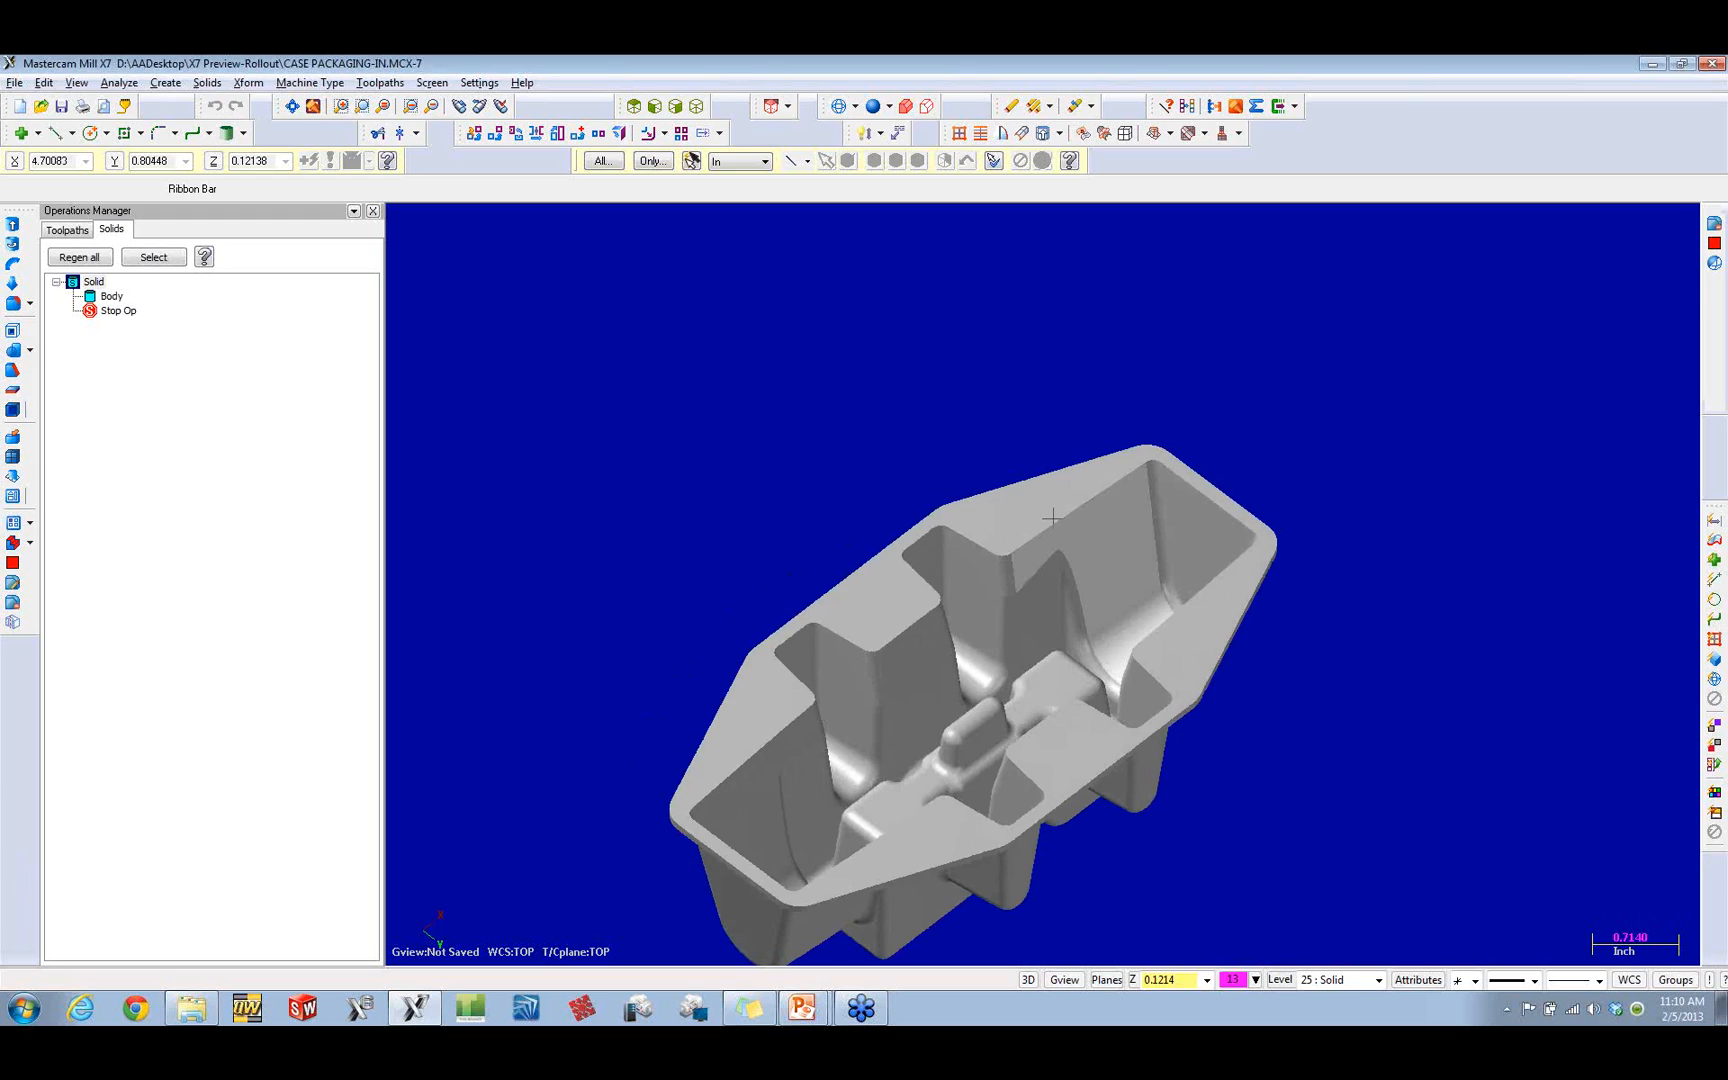
# Step: Create a separate solid body from all the tray's inner pocket faces, including both end pockets, using Modify solid feature with Create body
pyautogui.click(207, 82)
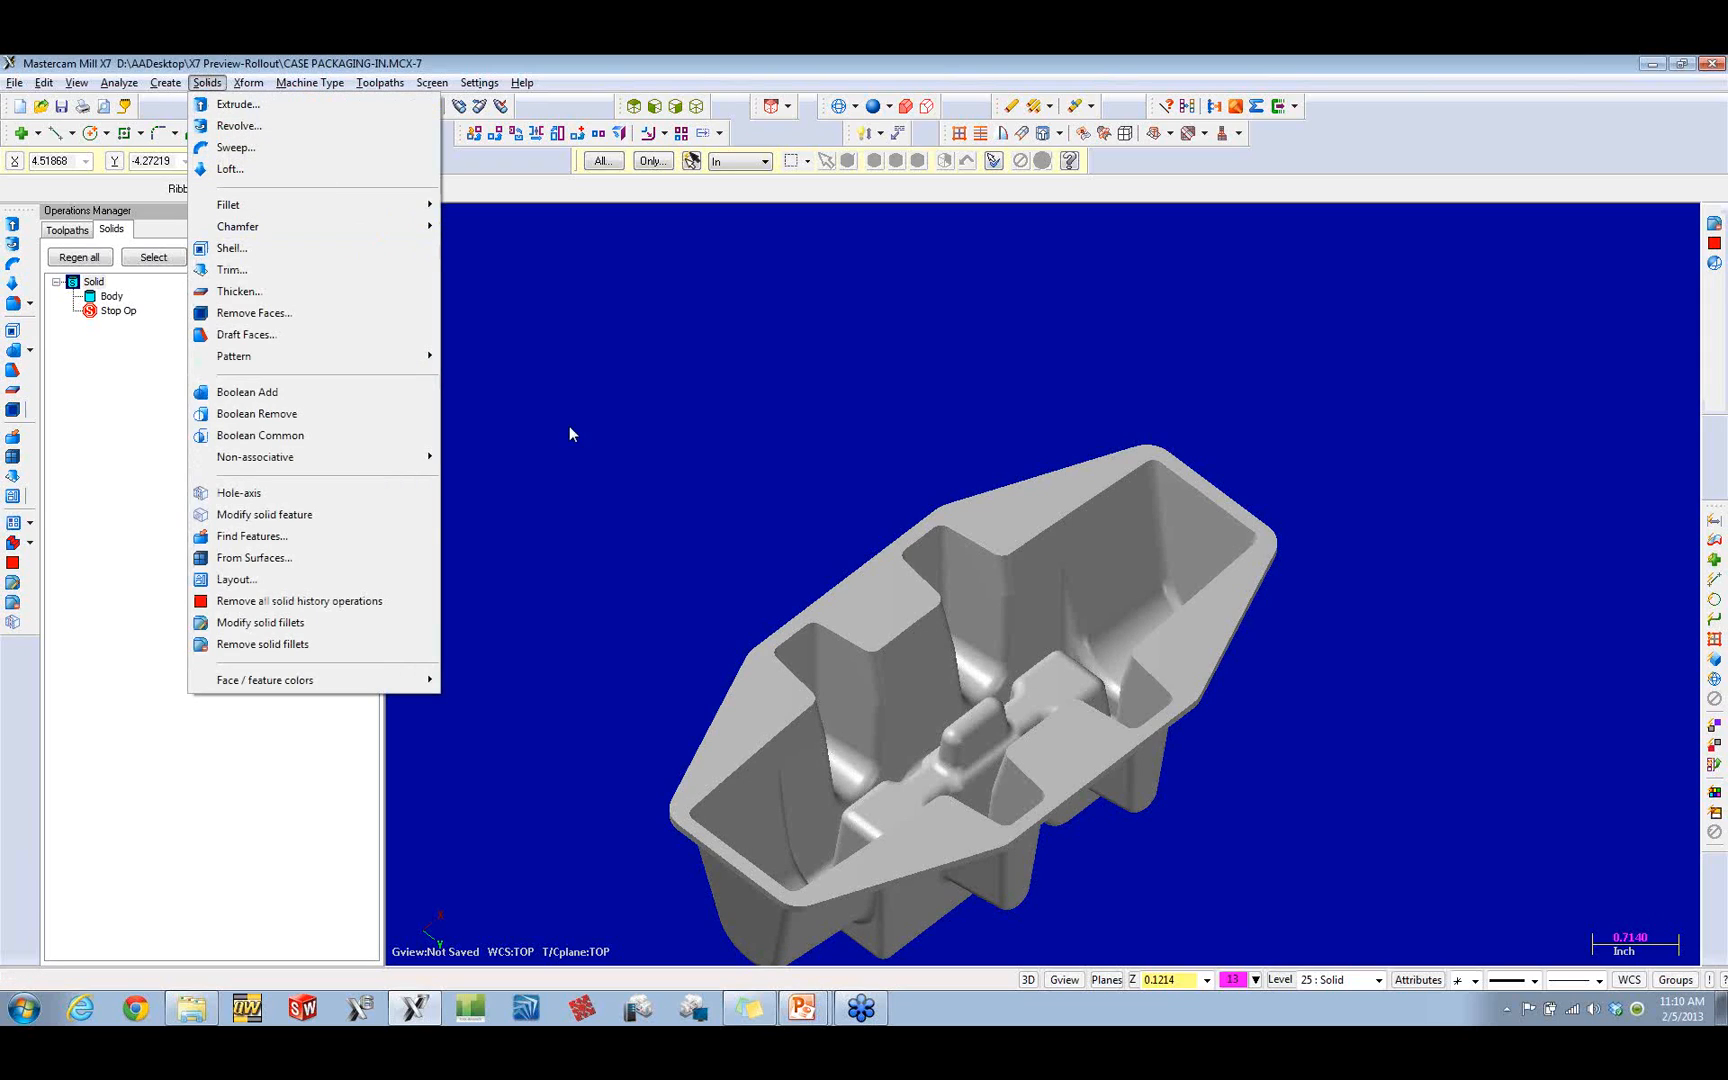
pyautogui.click(266, 515)
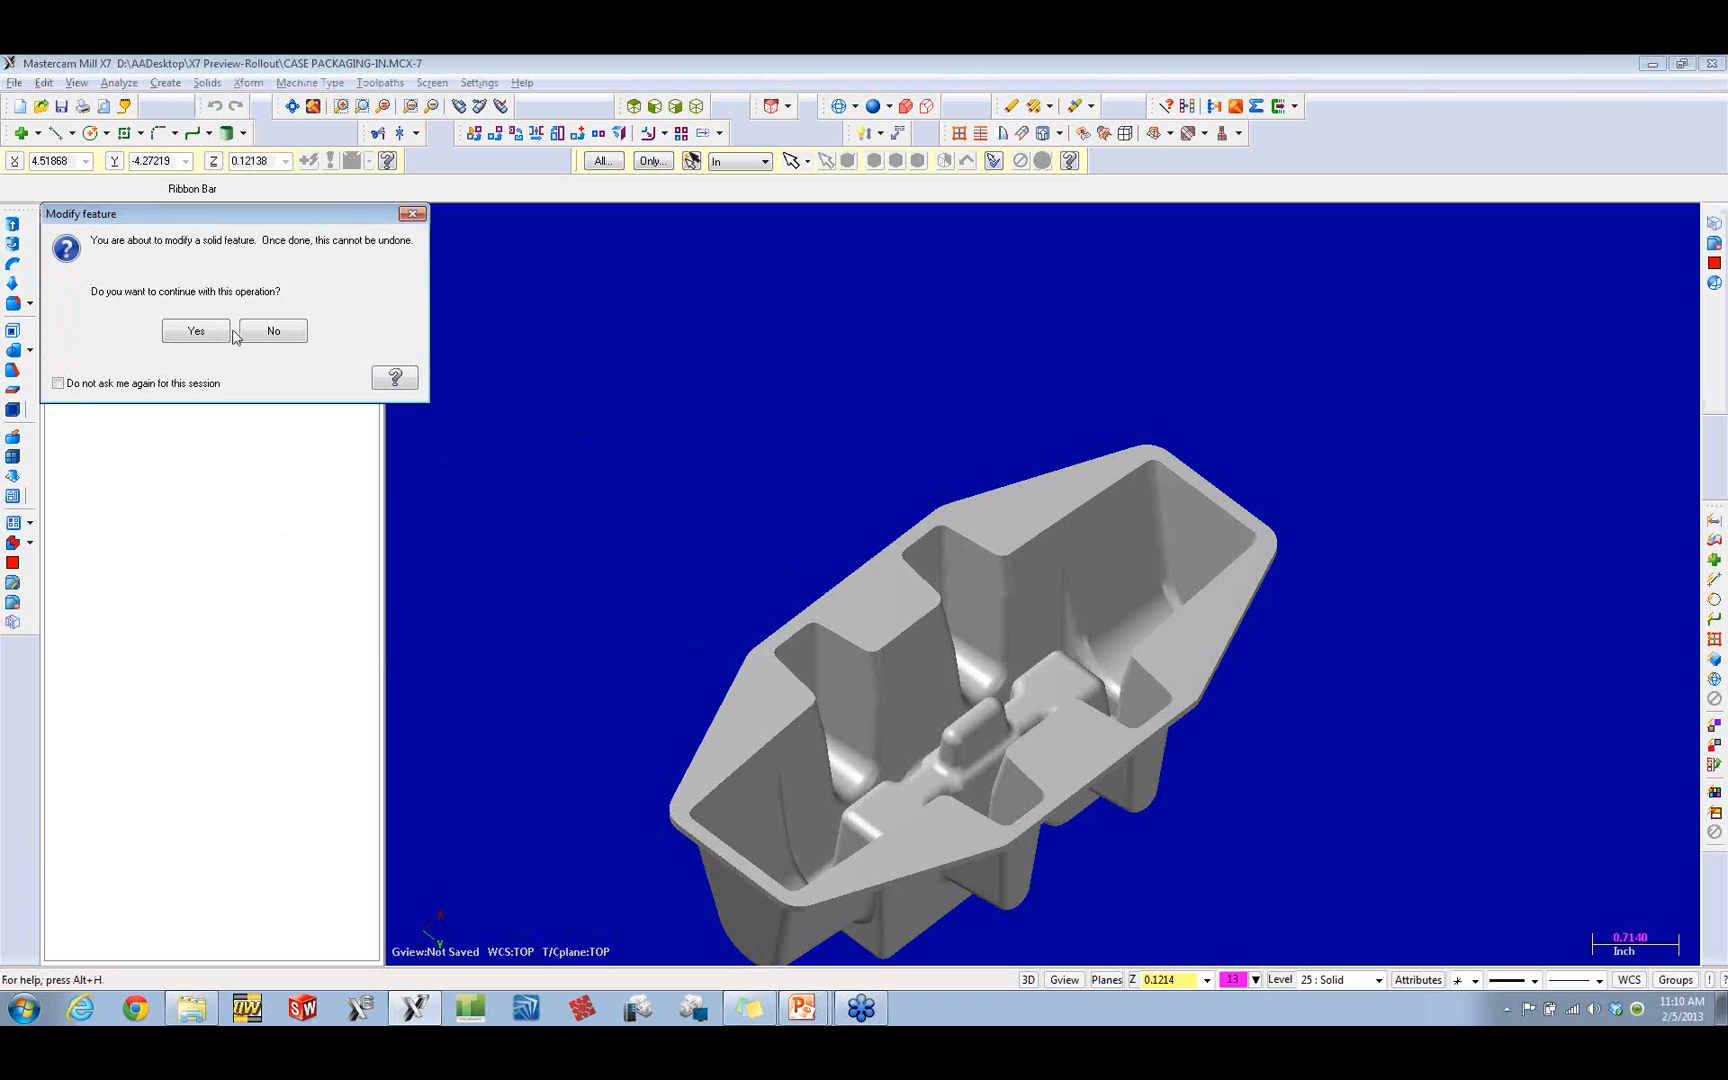
pyautogui.click(205, 332)
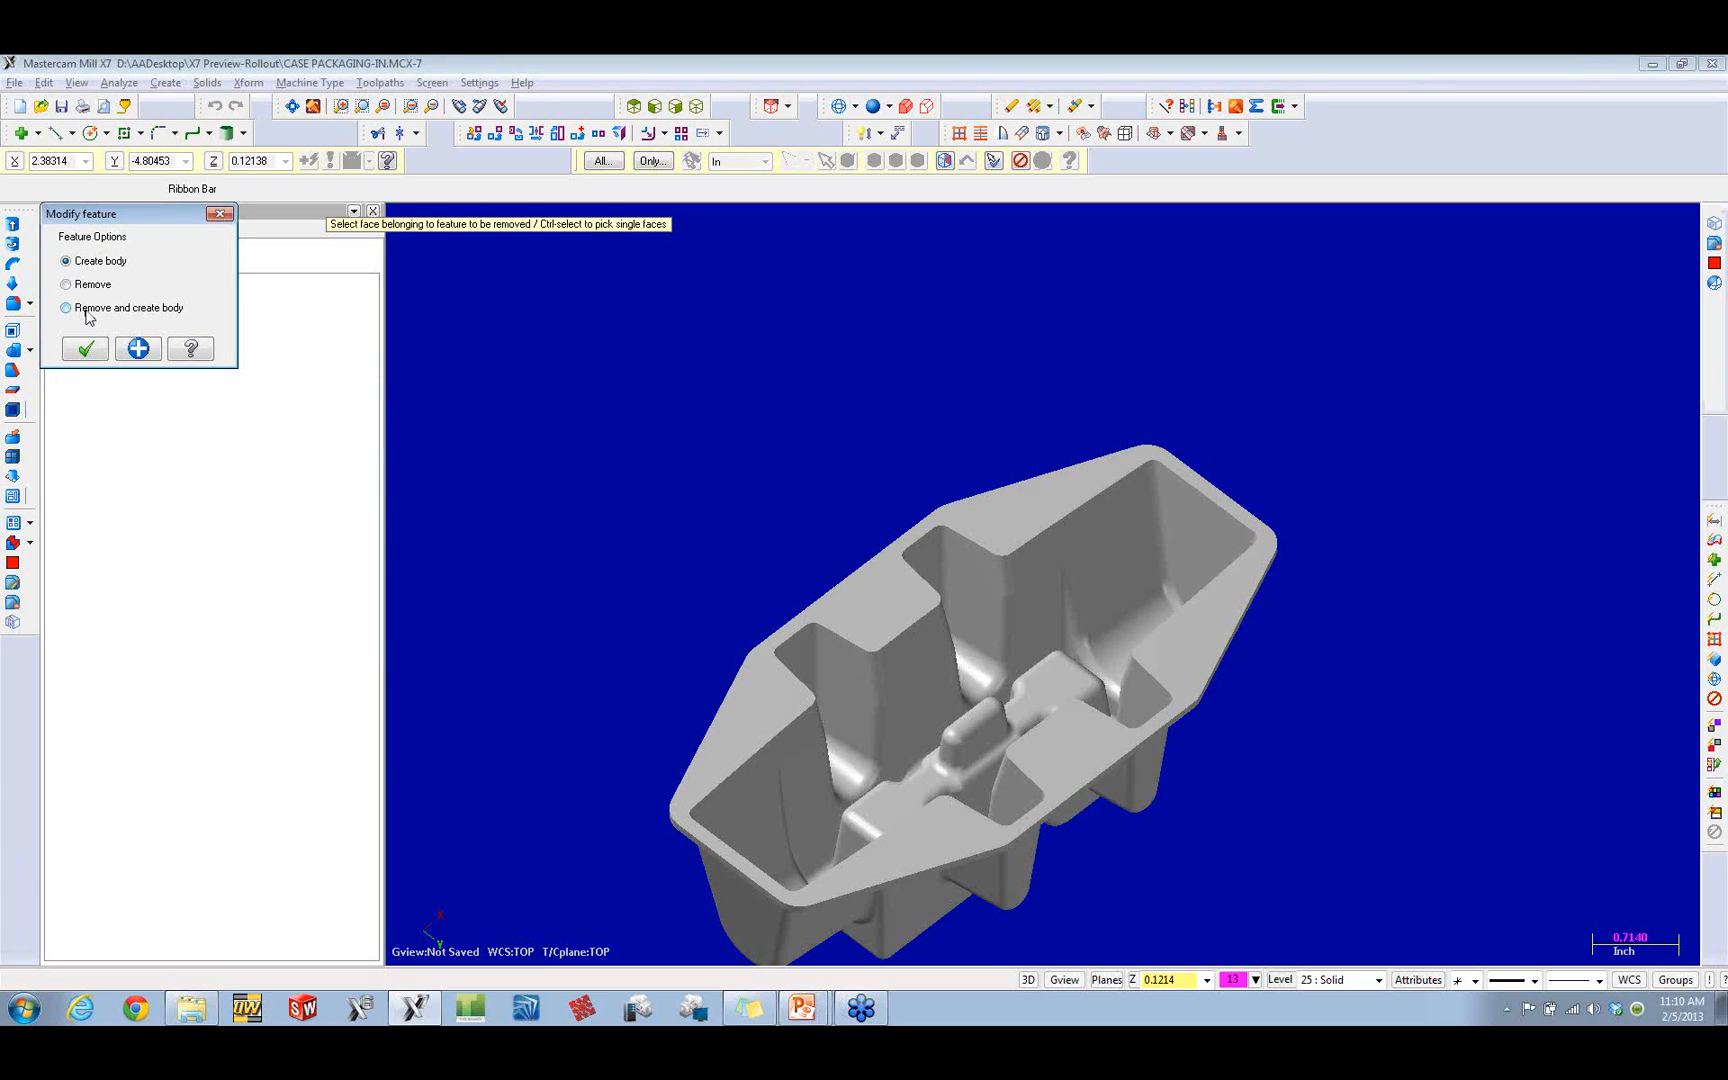
pyautogui.click(974, 570)
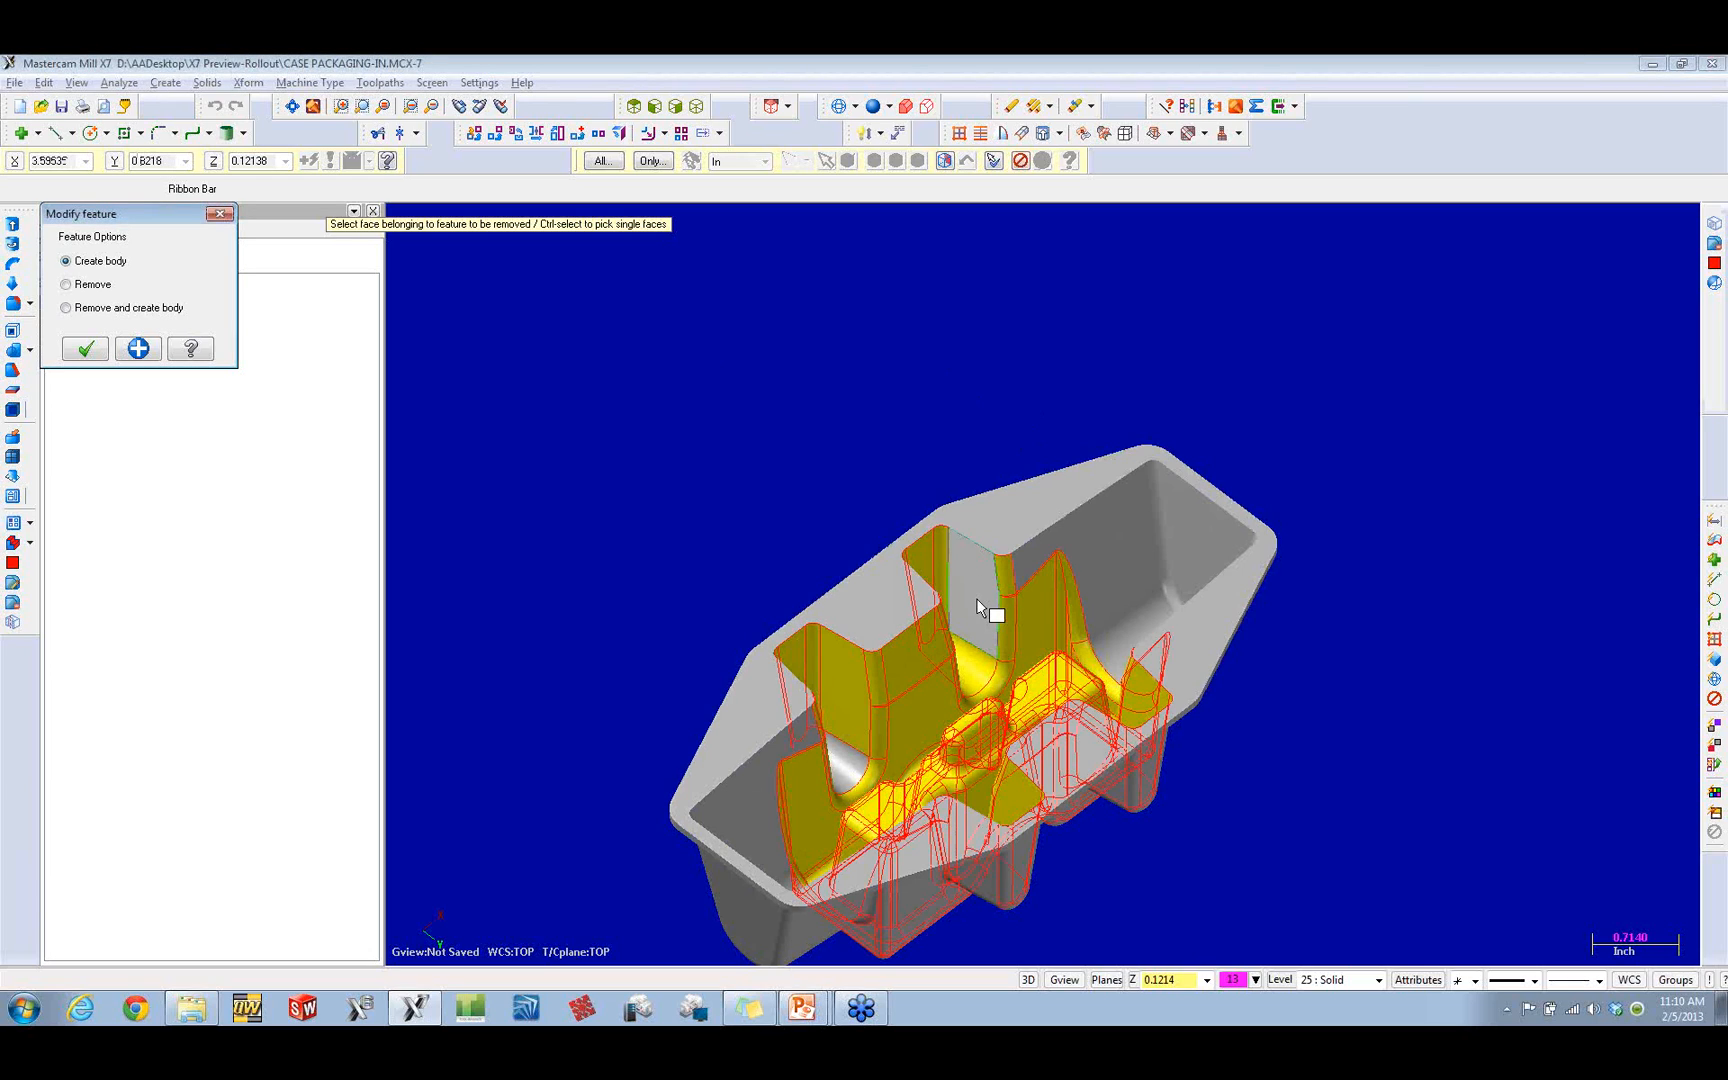
pyautogui.click(1110, 533)
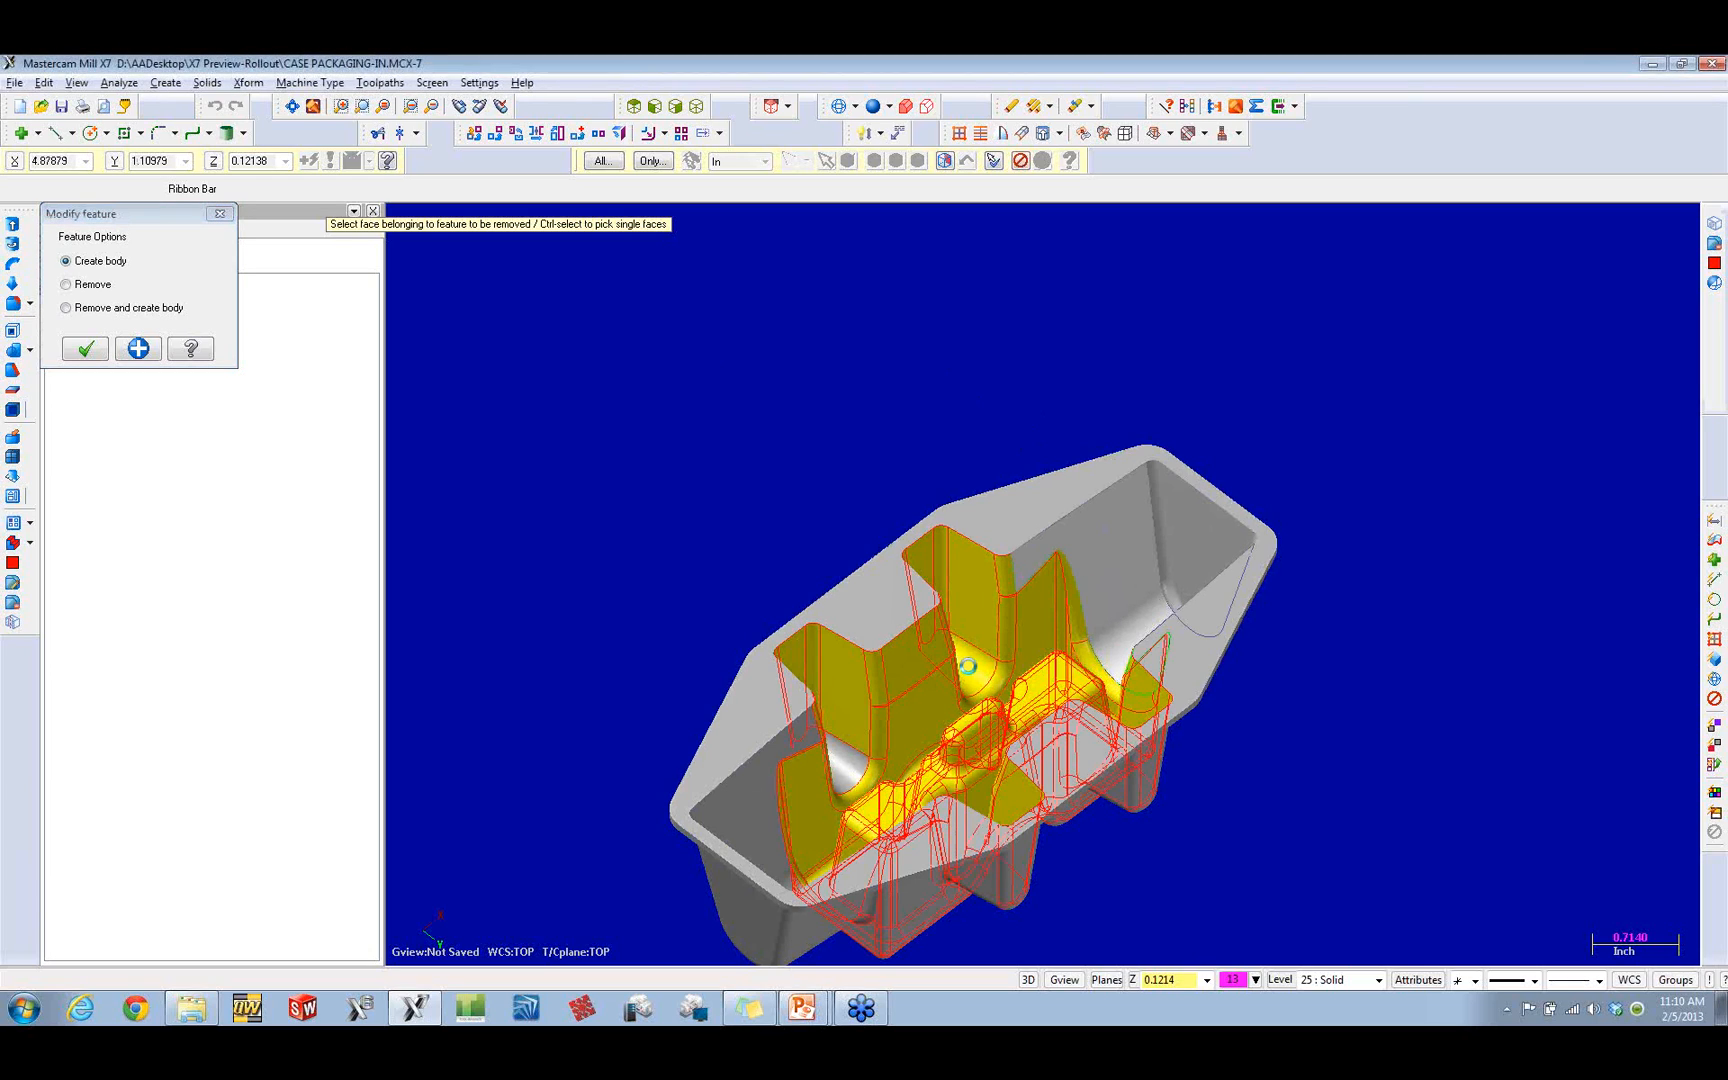
pyautogui.click(760, 800)
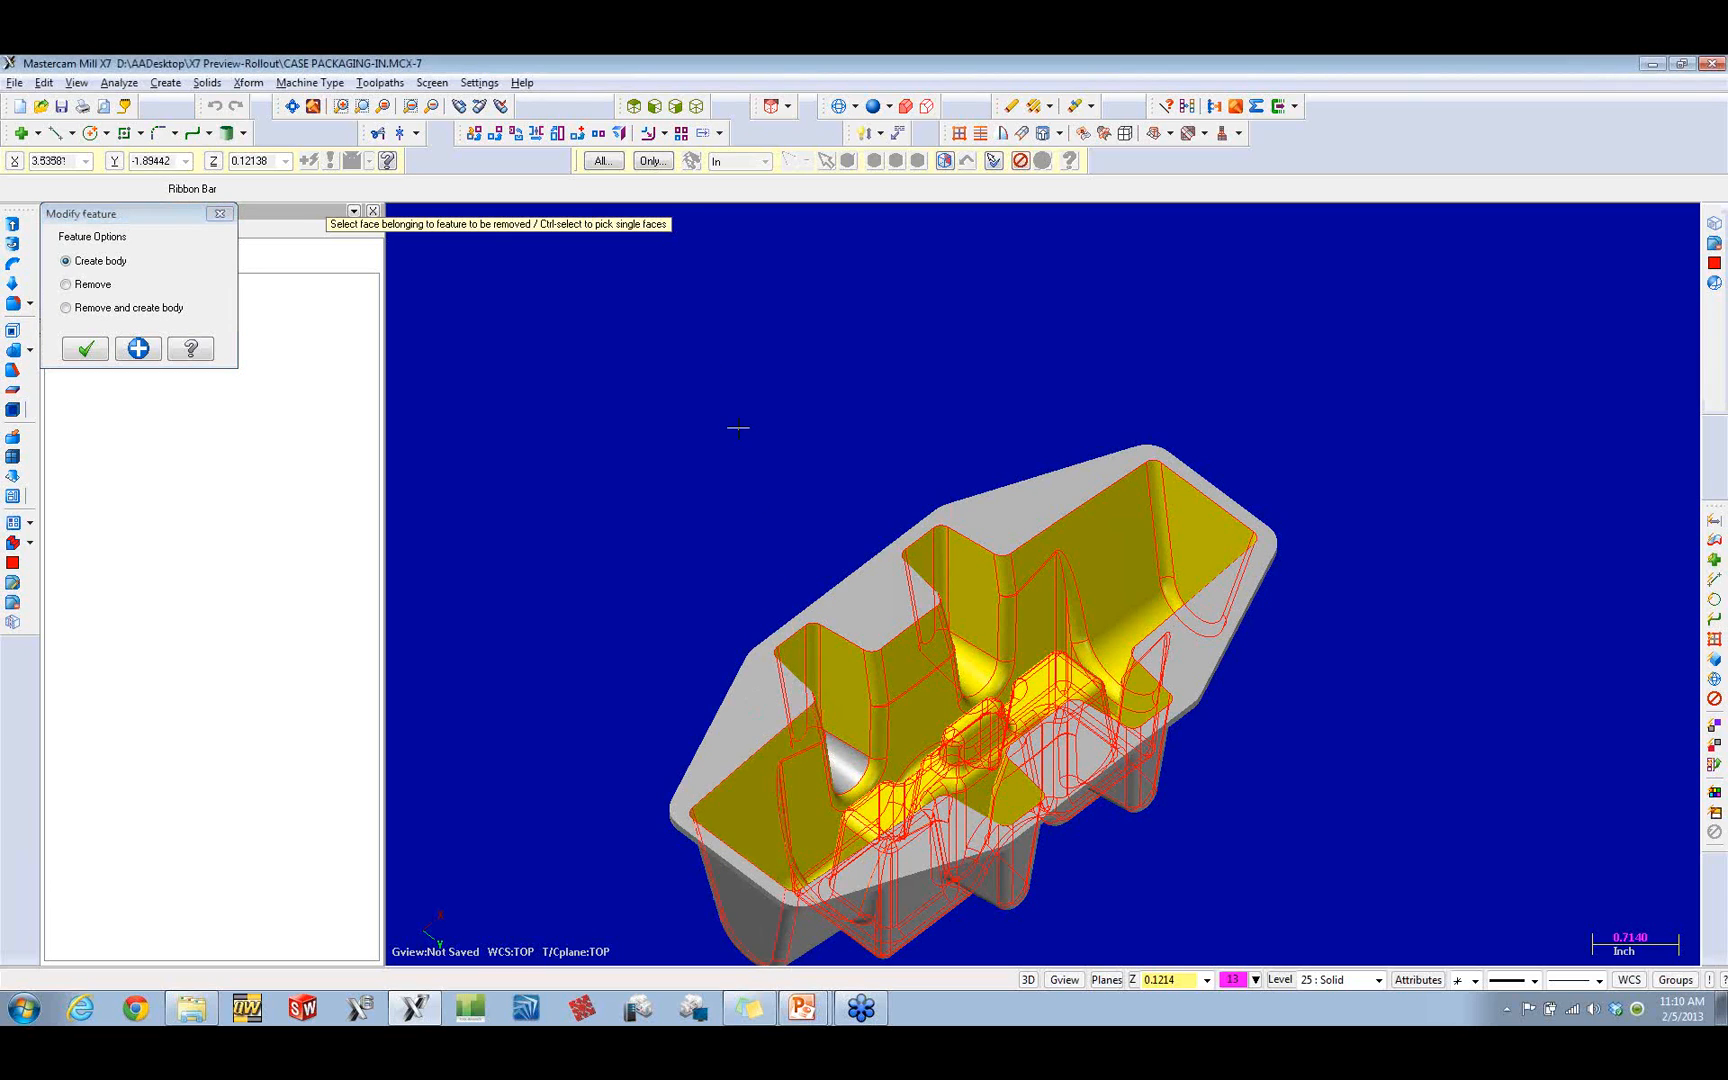
pyautogui.moveTo(738, 428); pyautogui.dragTo(663, 424, button='middle')
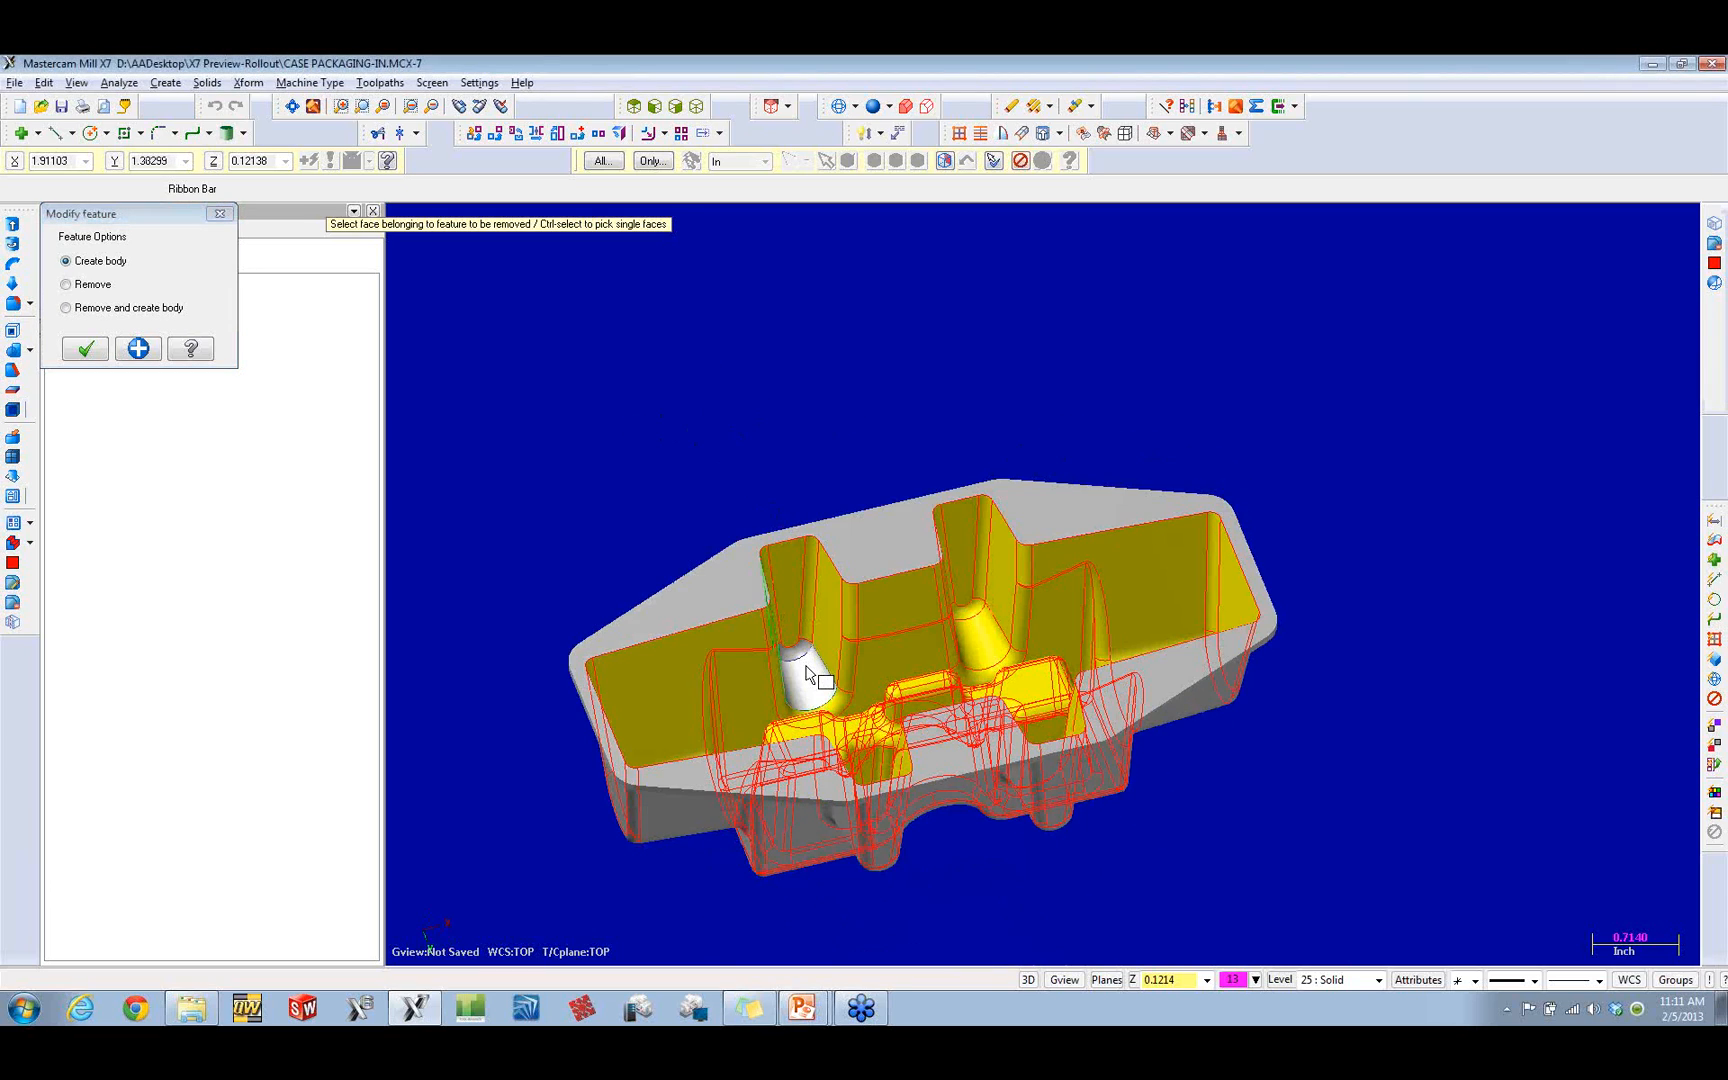
pyautogui.moveTo(1107, 378)
pyautogui.mouseDown(button='middle')
pyautogui.moveTo(758, 362)
pyautogui.moveTo(1265, 451)
pyautogui.moveTo(1111, 386)
pyautogui.mouseUp(button='middle')
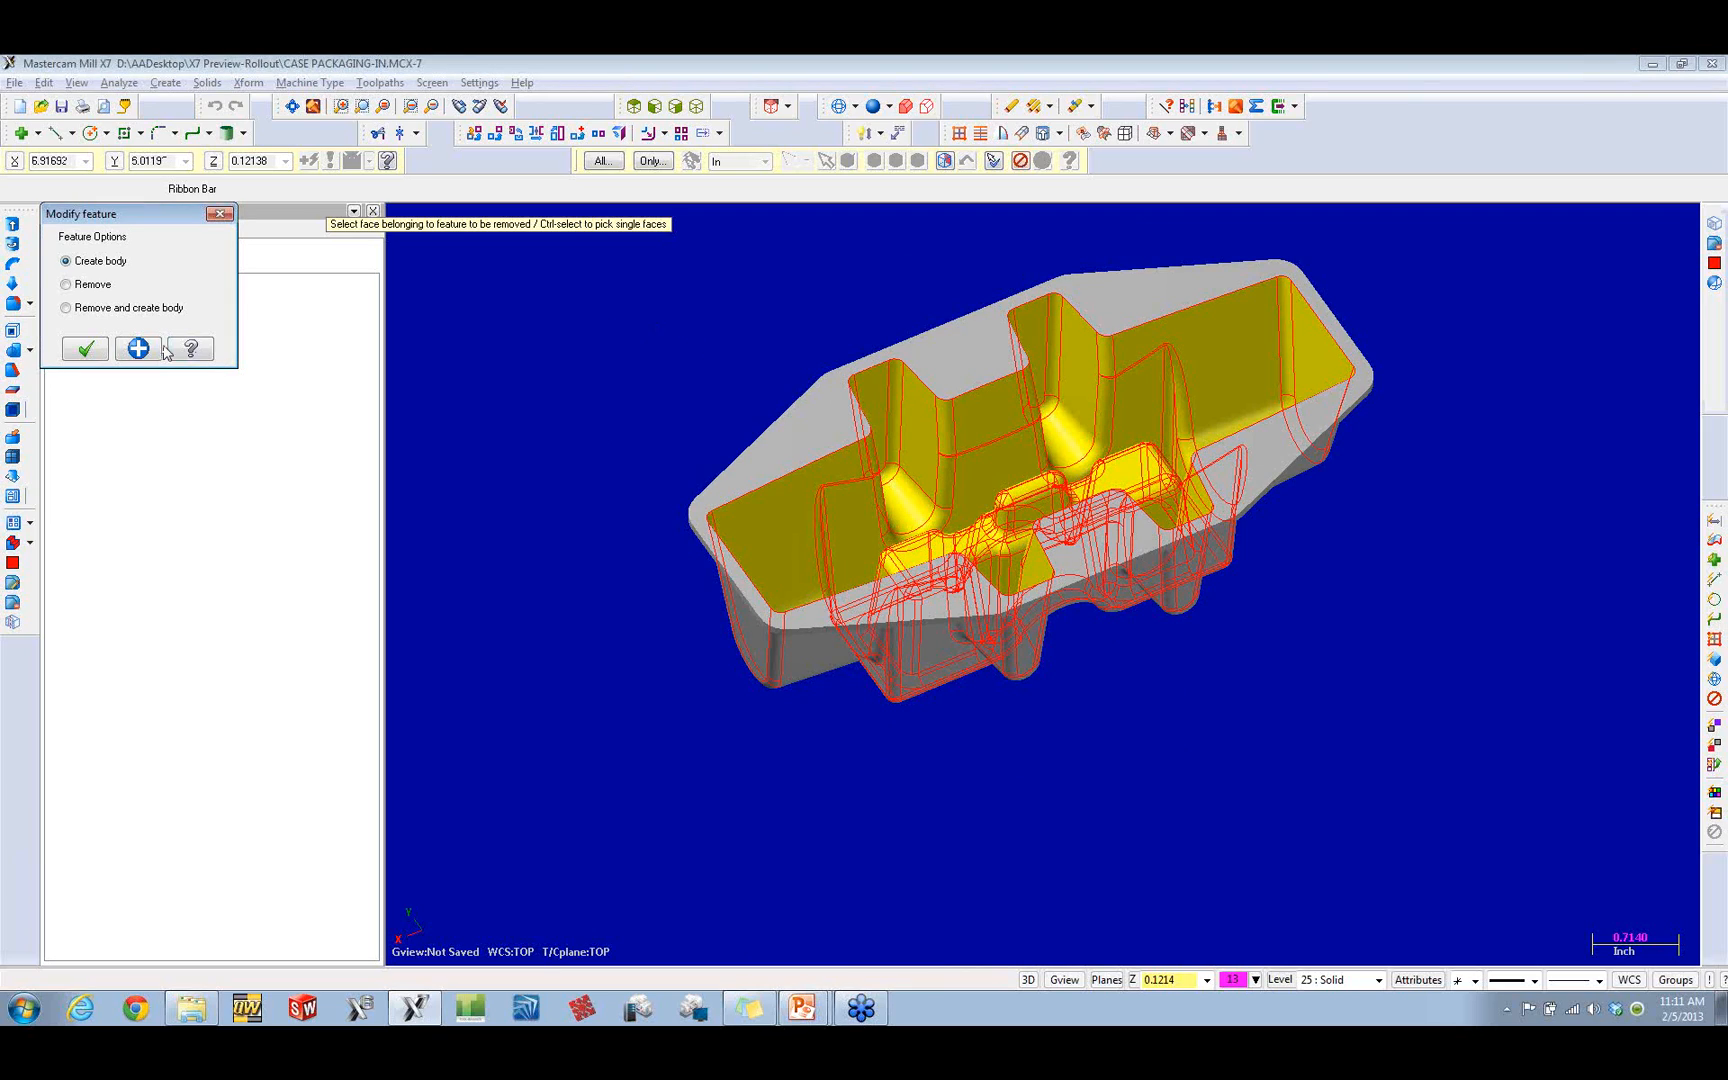
pyautogui.click(88, 349)
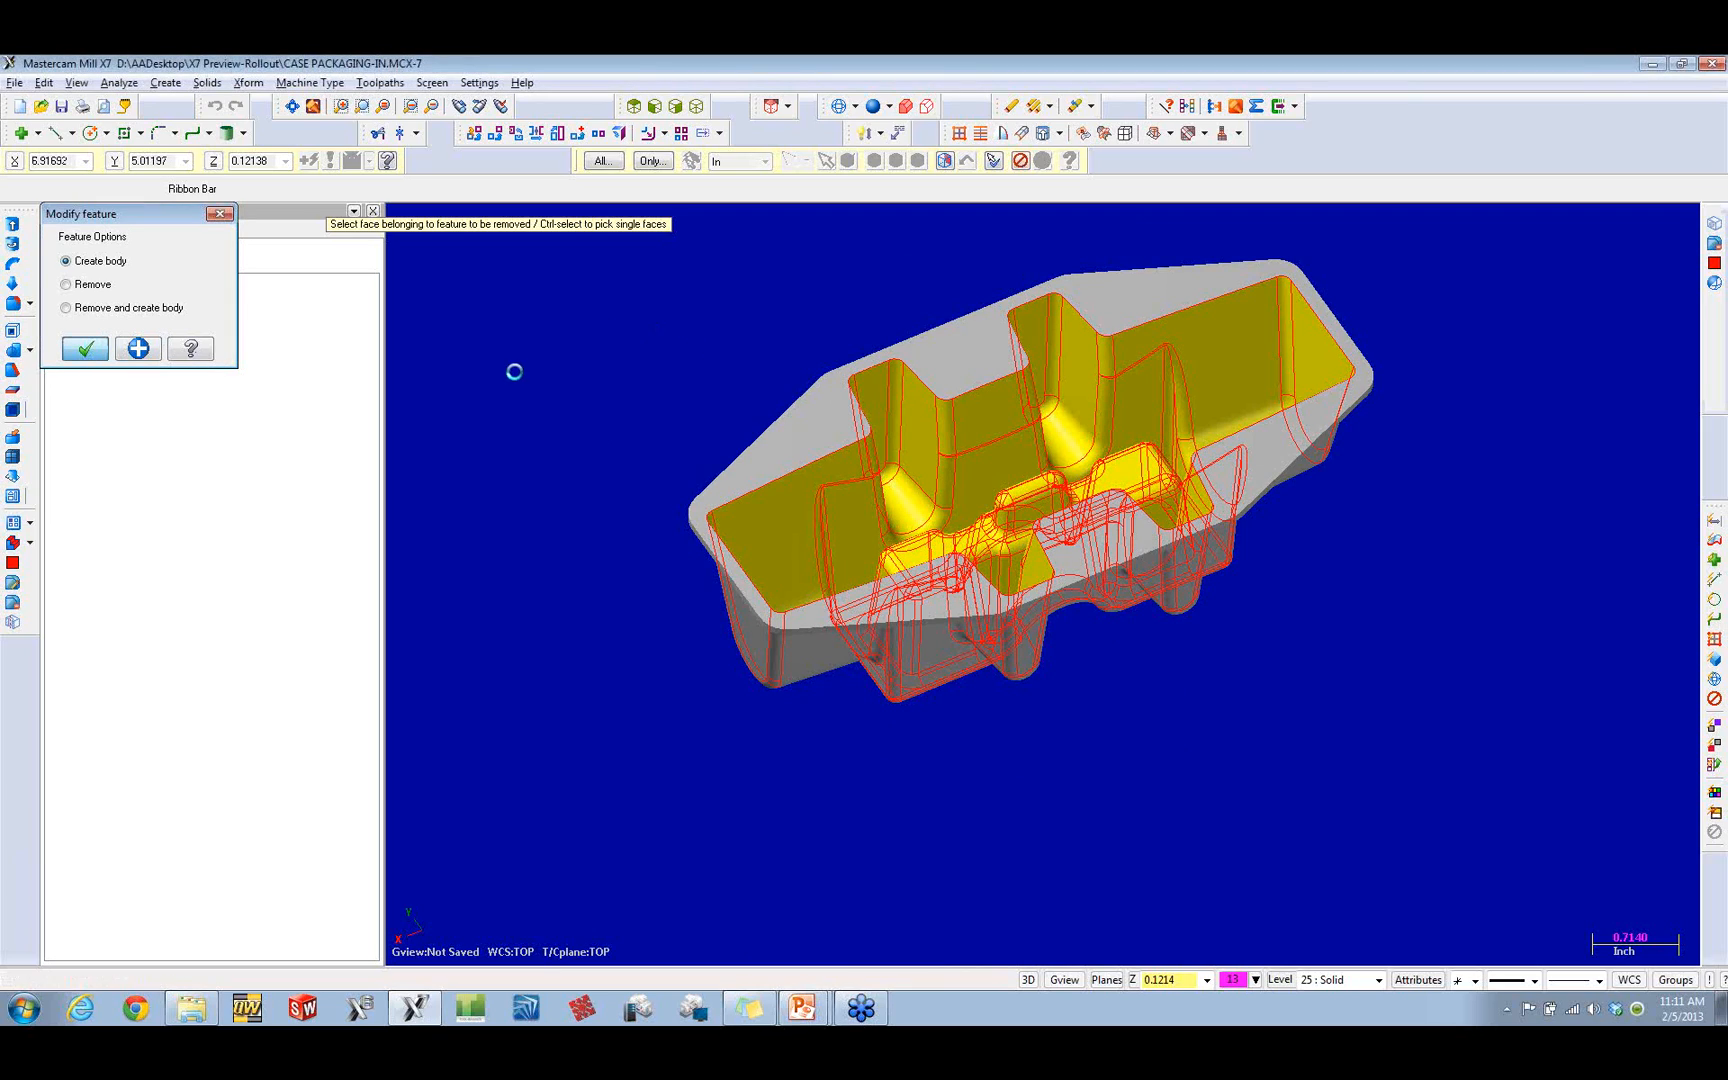
pyautogui.moveTo(753, 375); pyautogui.dragTo(867, 364, button='middle')
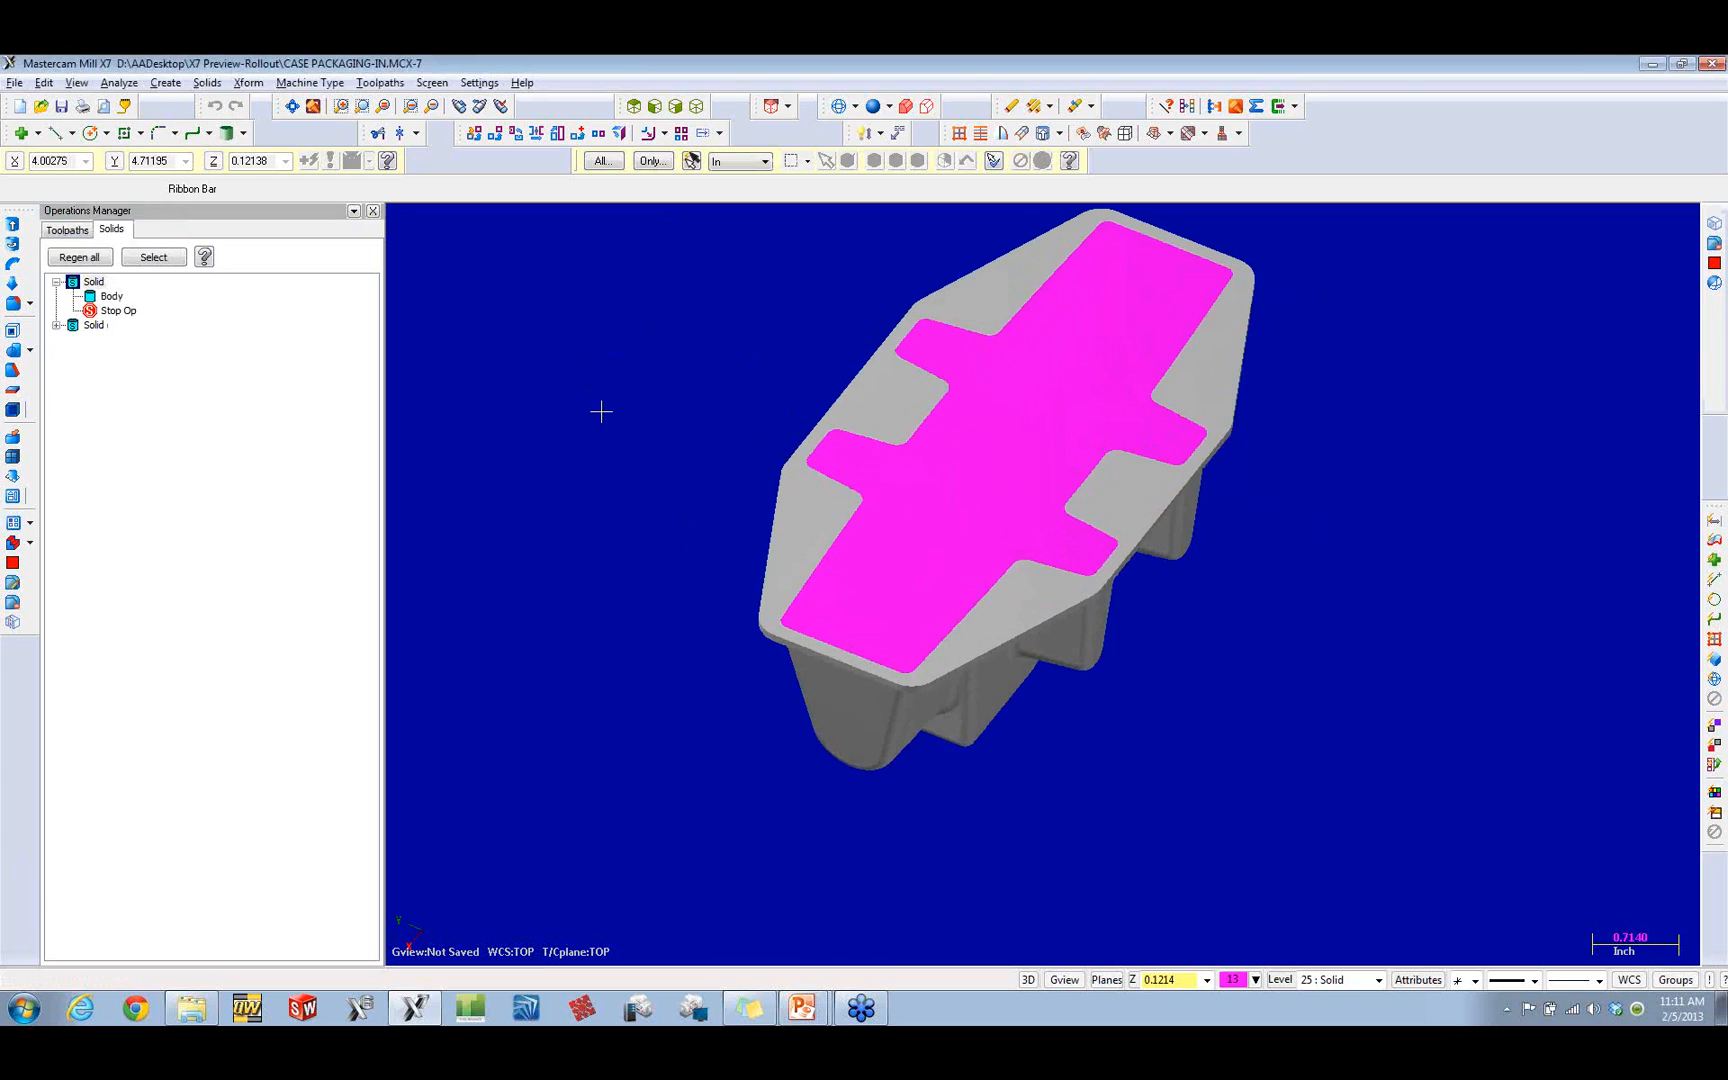
# Step: Isolate the magenta pocket body by hiding the tray, and turn it over to show its underside
pyautogui.hotkey('alt', 'e')
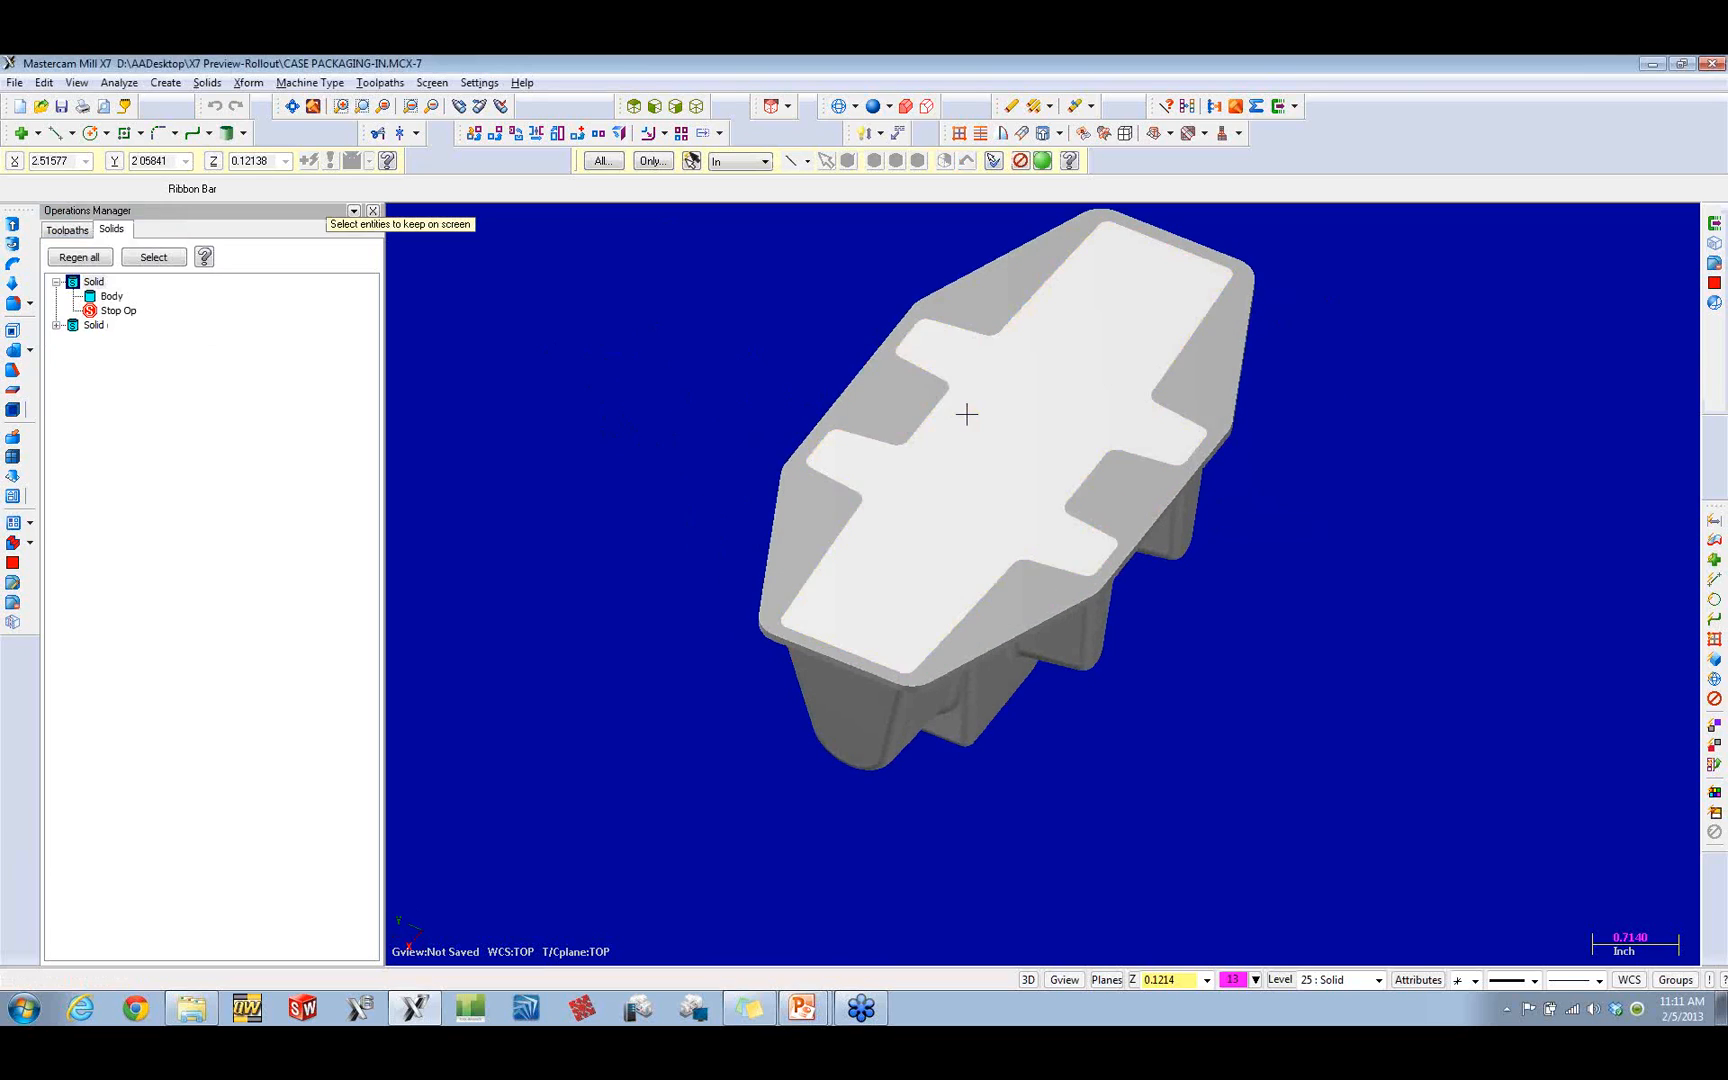
pyautogui.click(964, 410)
pyautogui.press('Return')
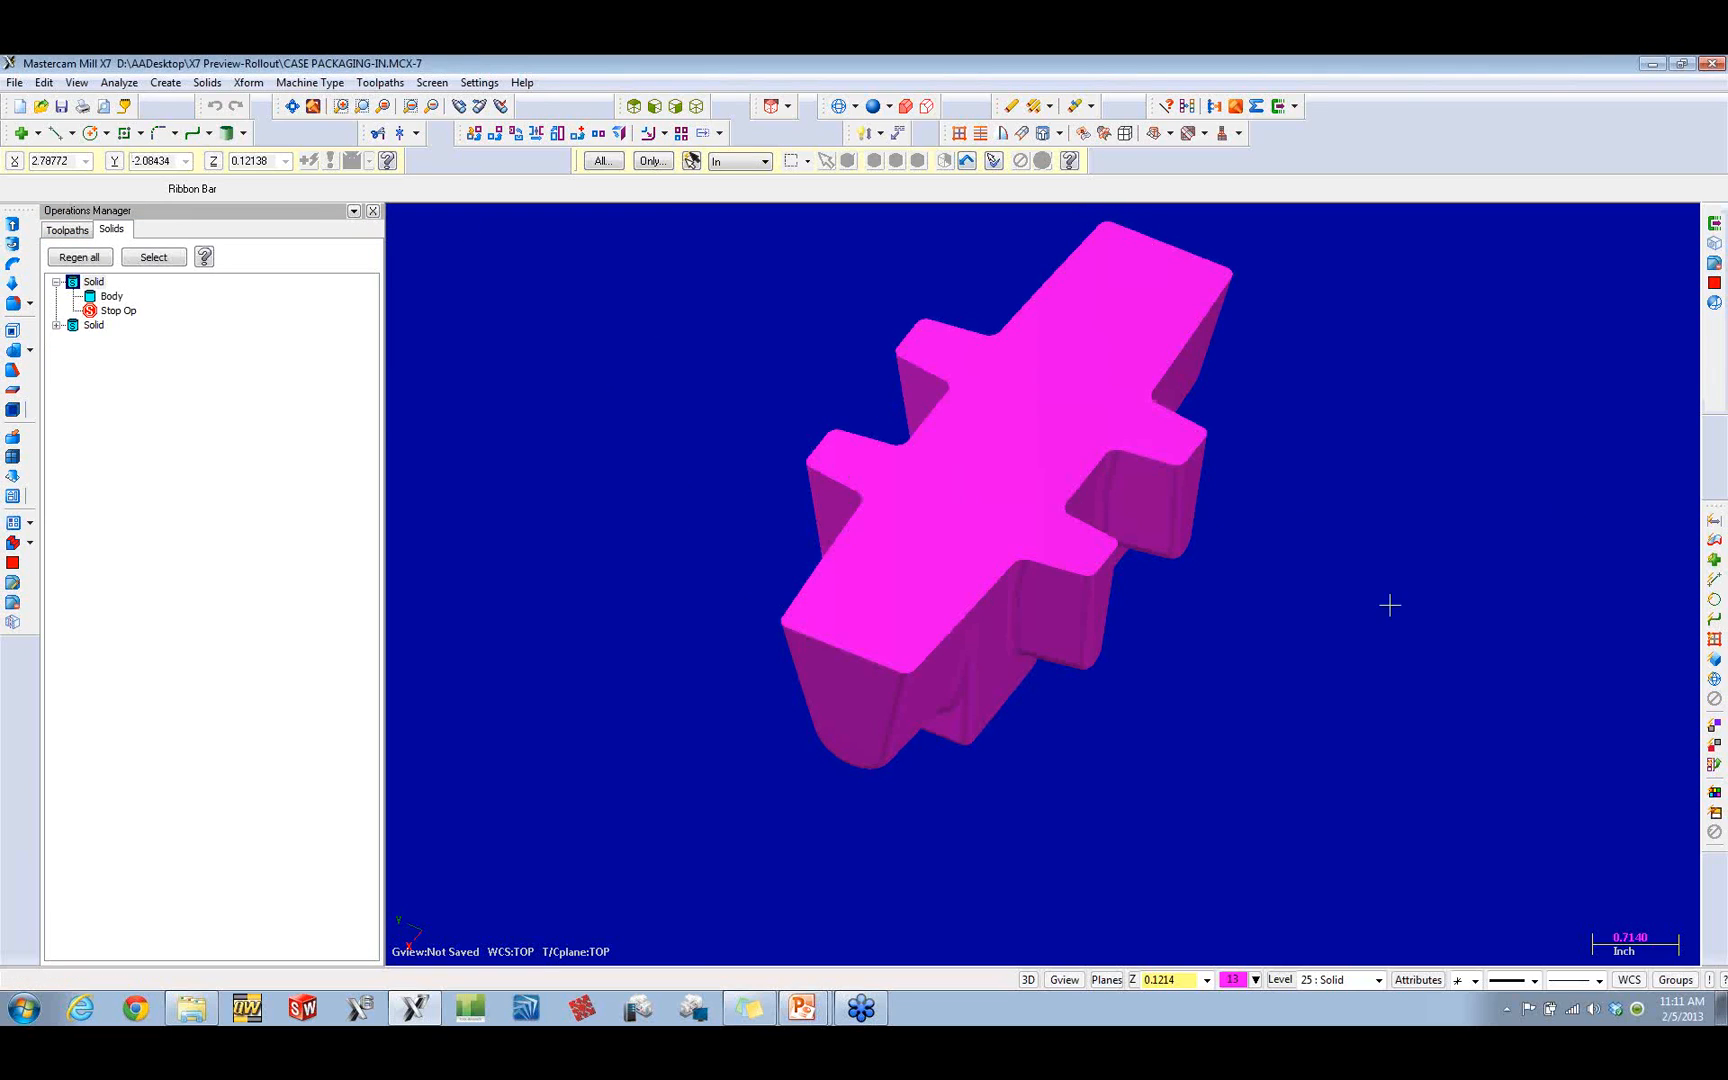
pyautogui.moveTo(1192, 660); pyautogui.dragTo(800, 473, button='middle')
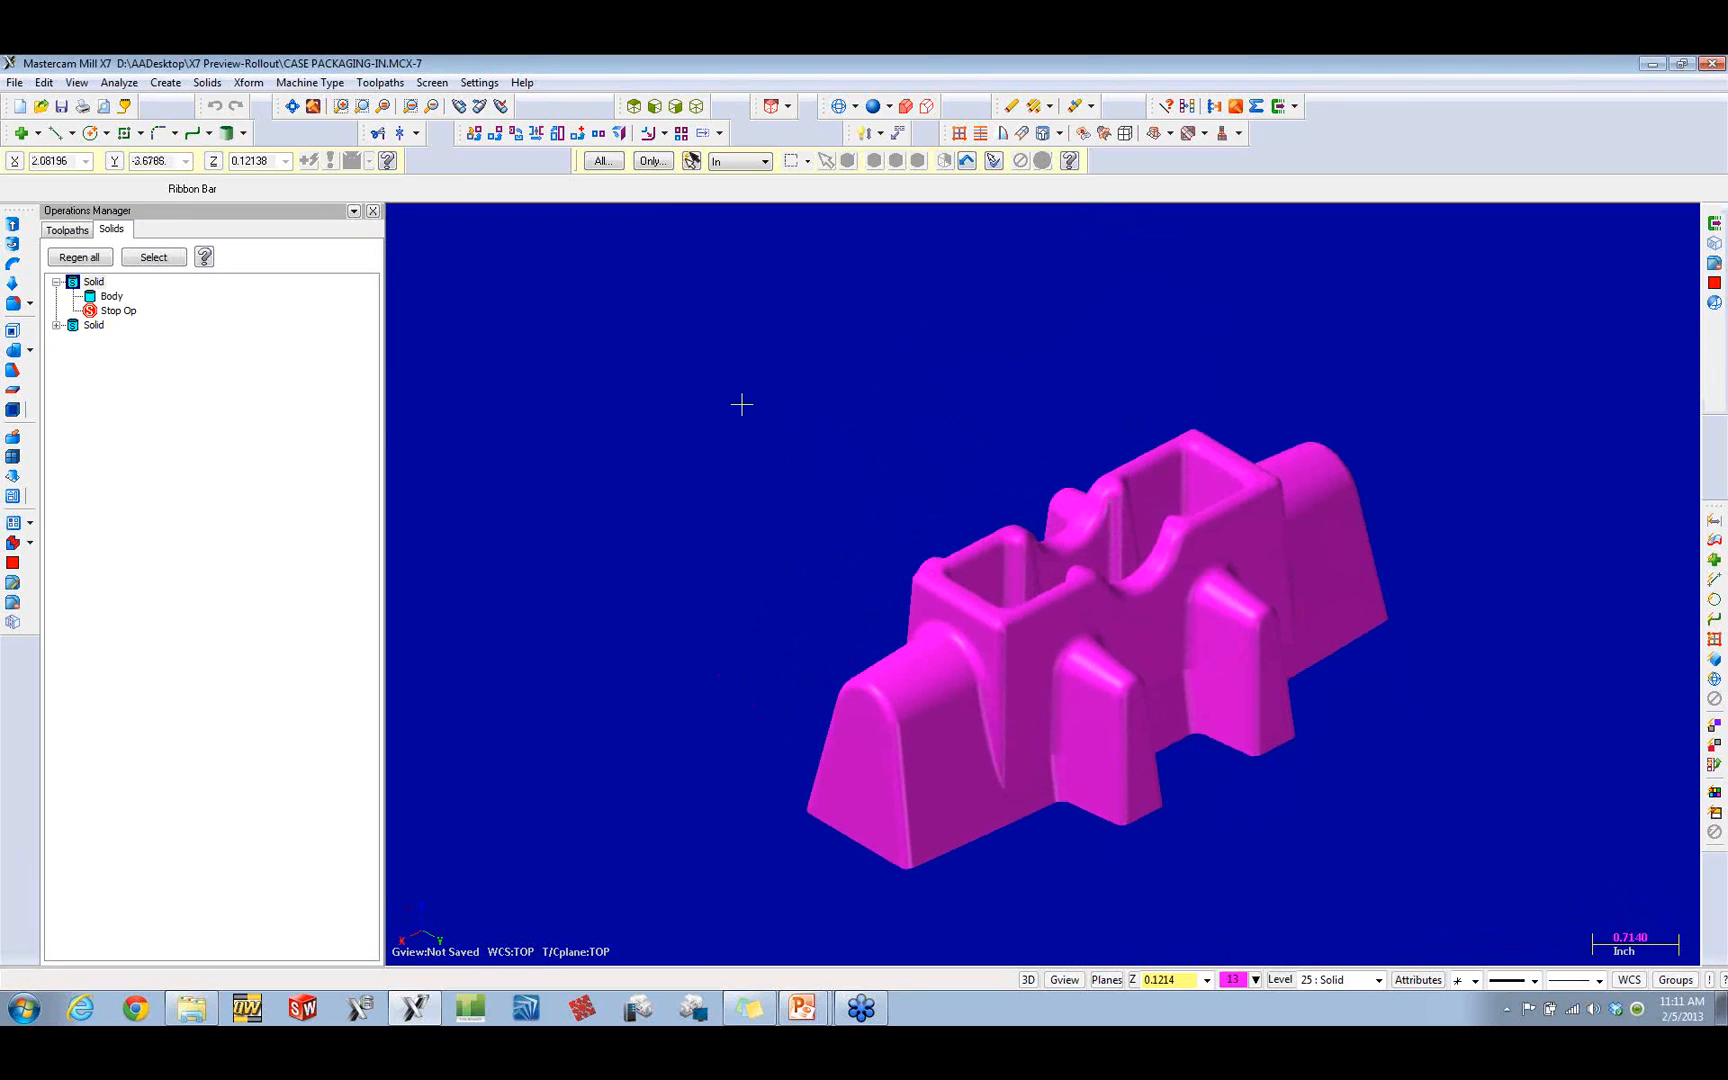
# Step: Modify the radius of the tangent fillets along the outer rim and corners of the magenta body's raised central box
pyautogui.click(165, 82)
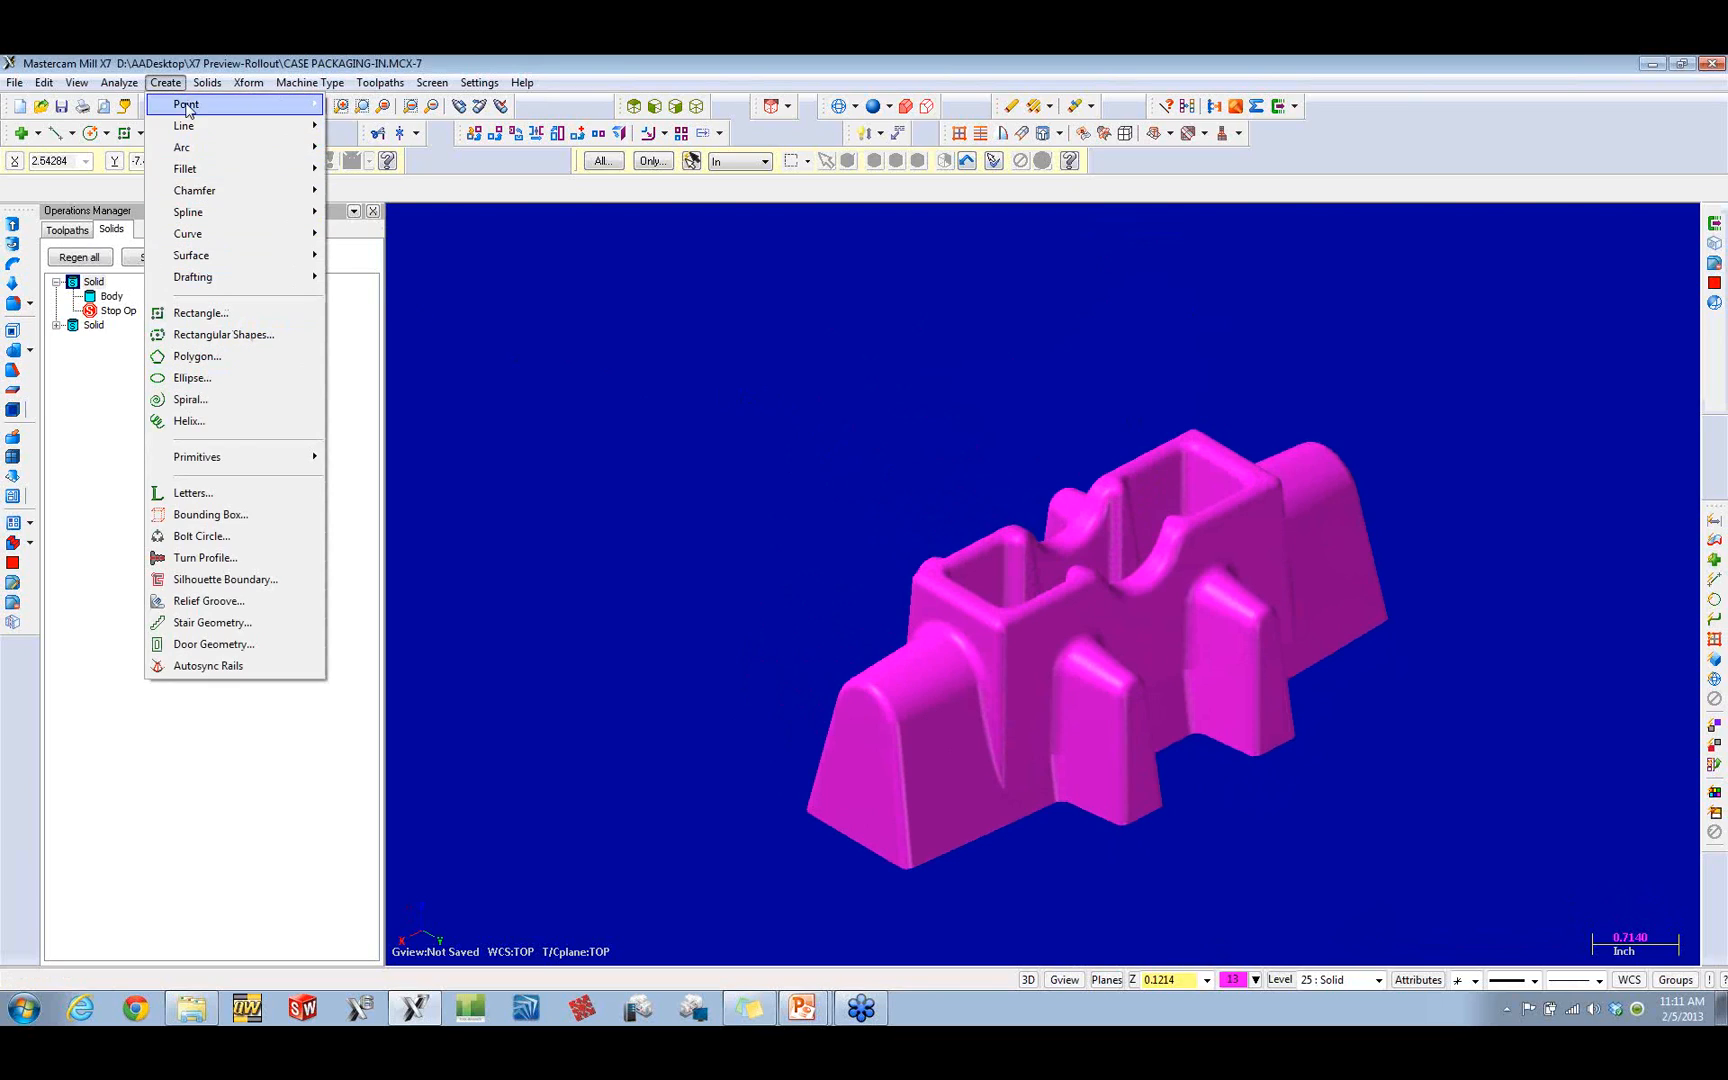
pyautogui.moveTo(207, 82)
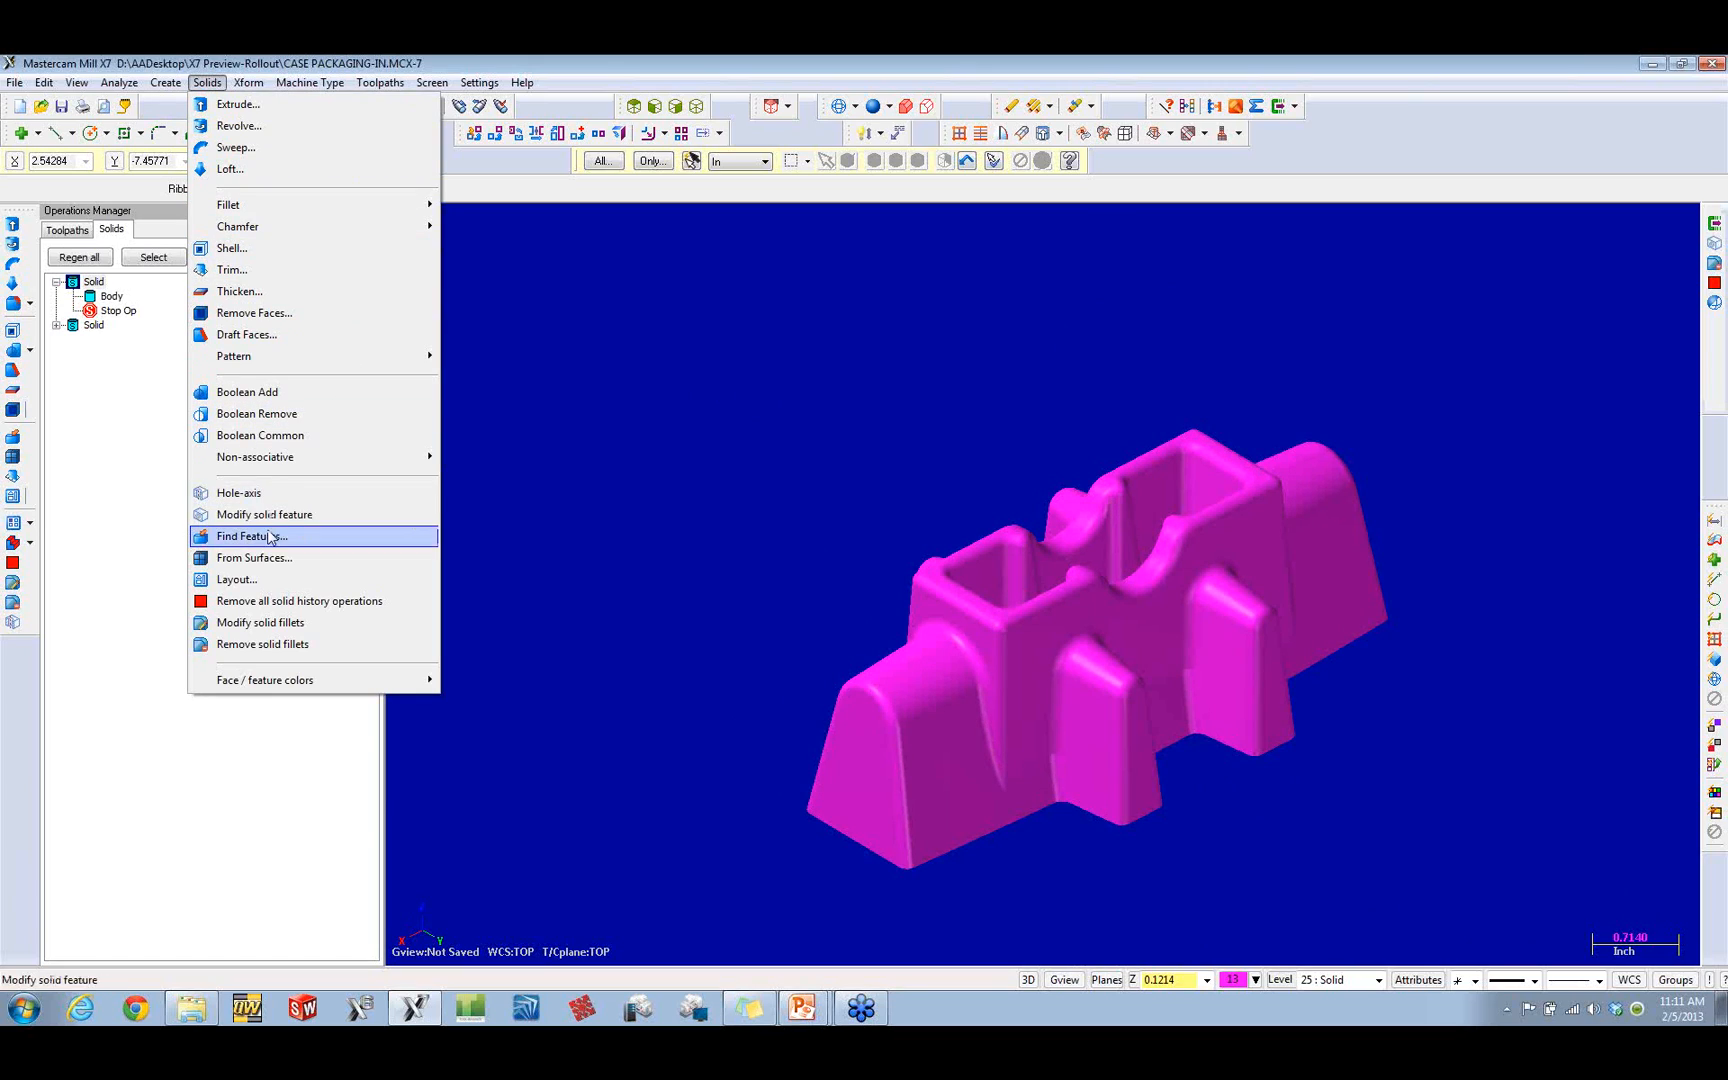
pyautogui.click(273, 624)
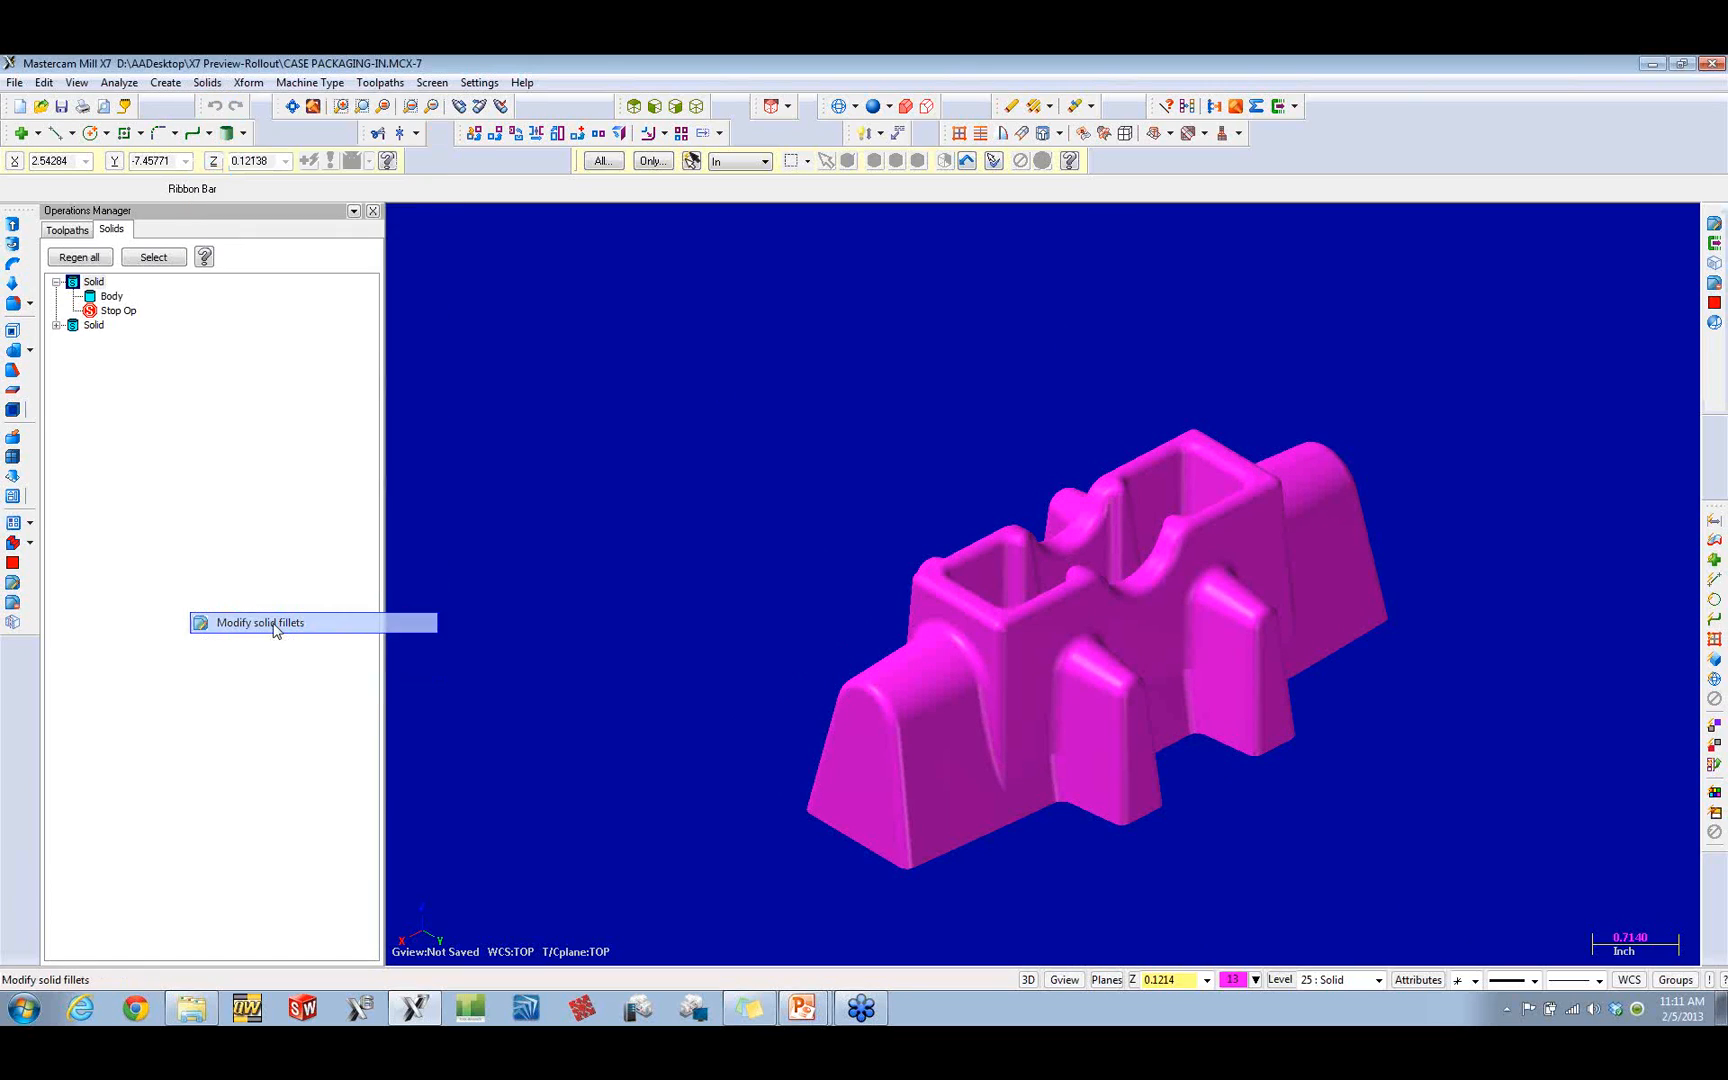
pyautogui.click(195, 331)
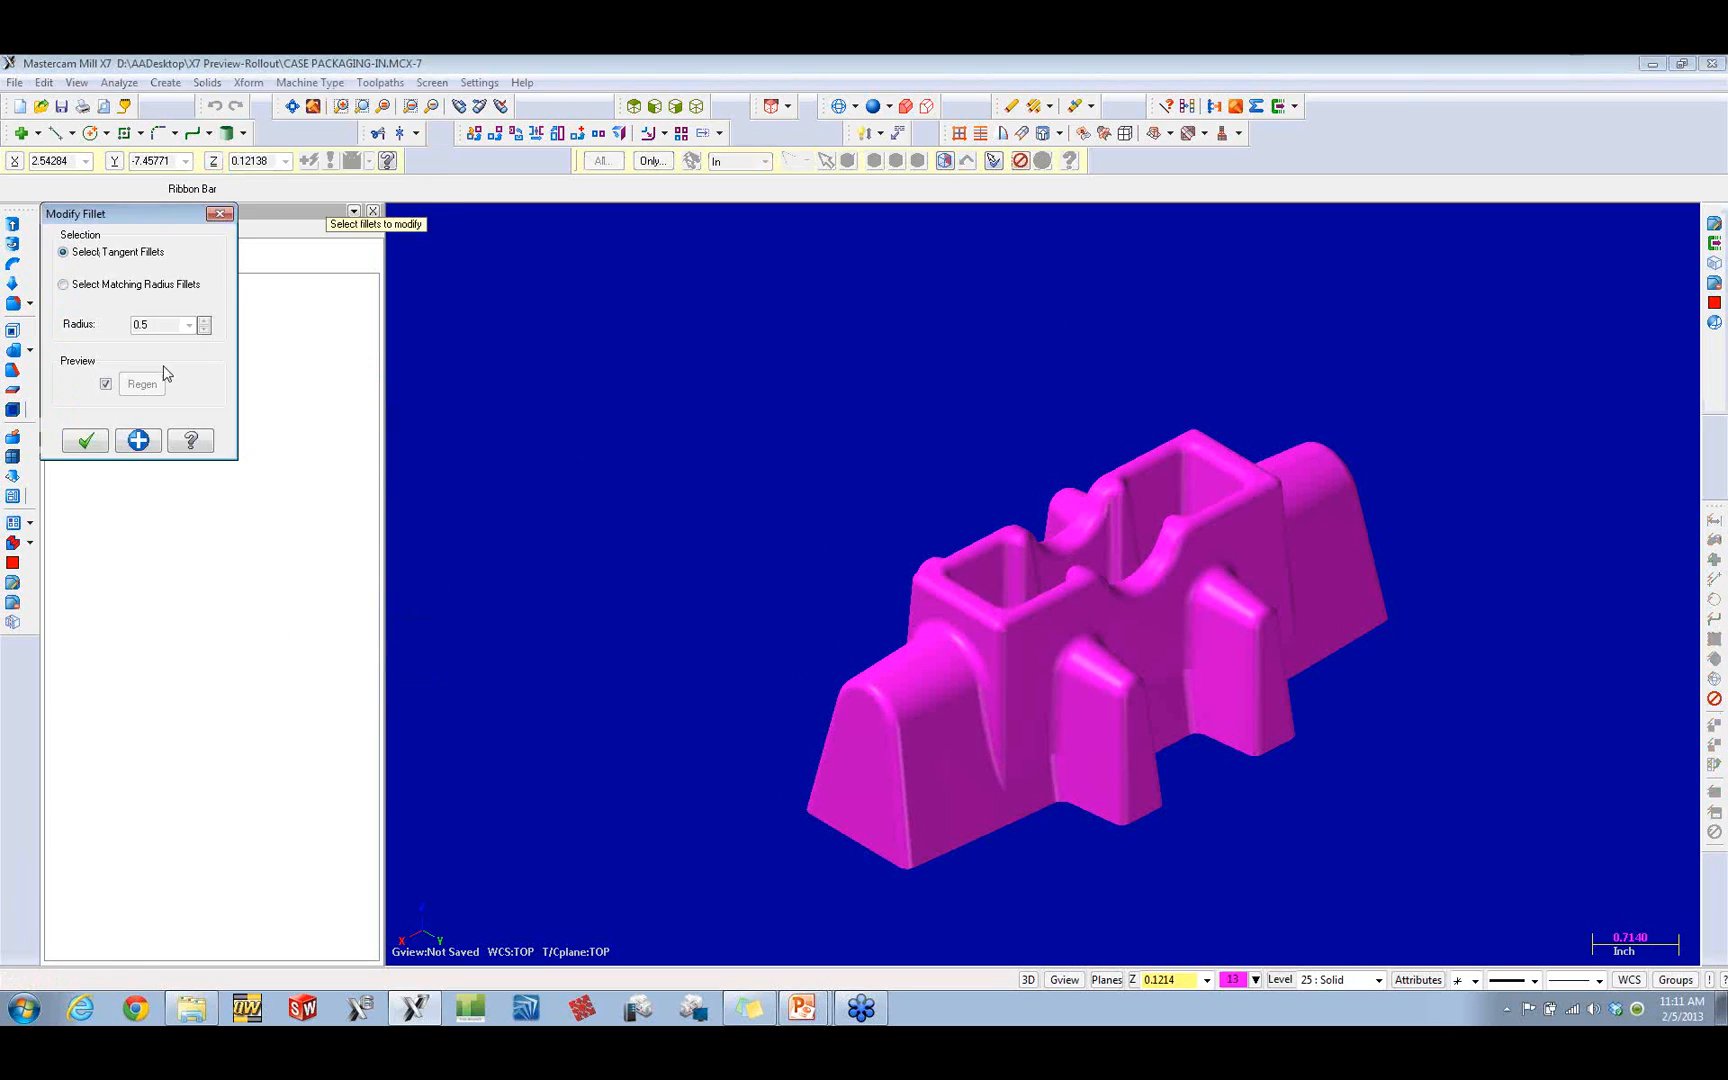
pyautogui.click(942, 596)
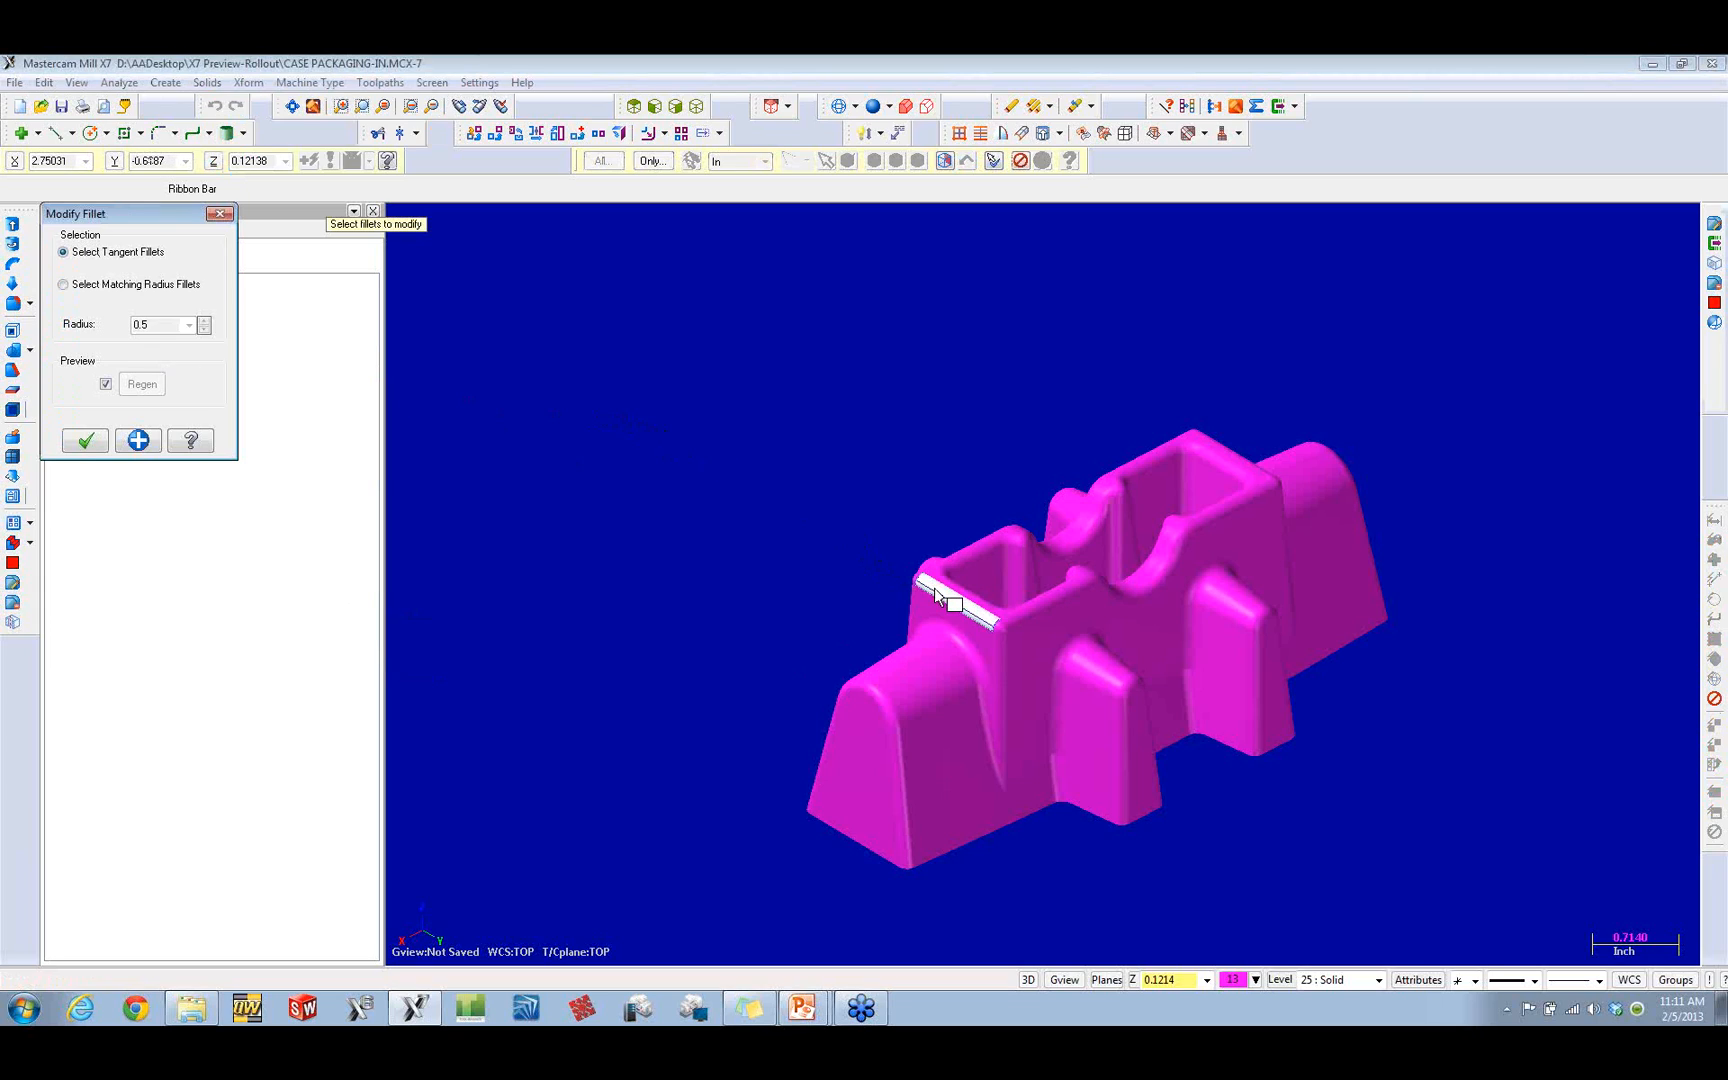
pyautogui.click(942, 597)
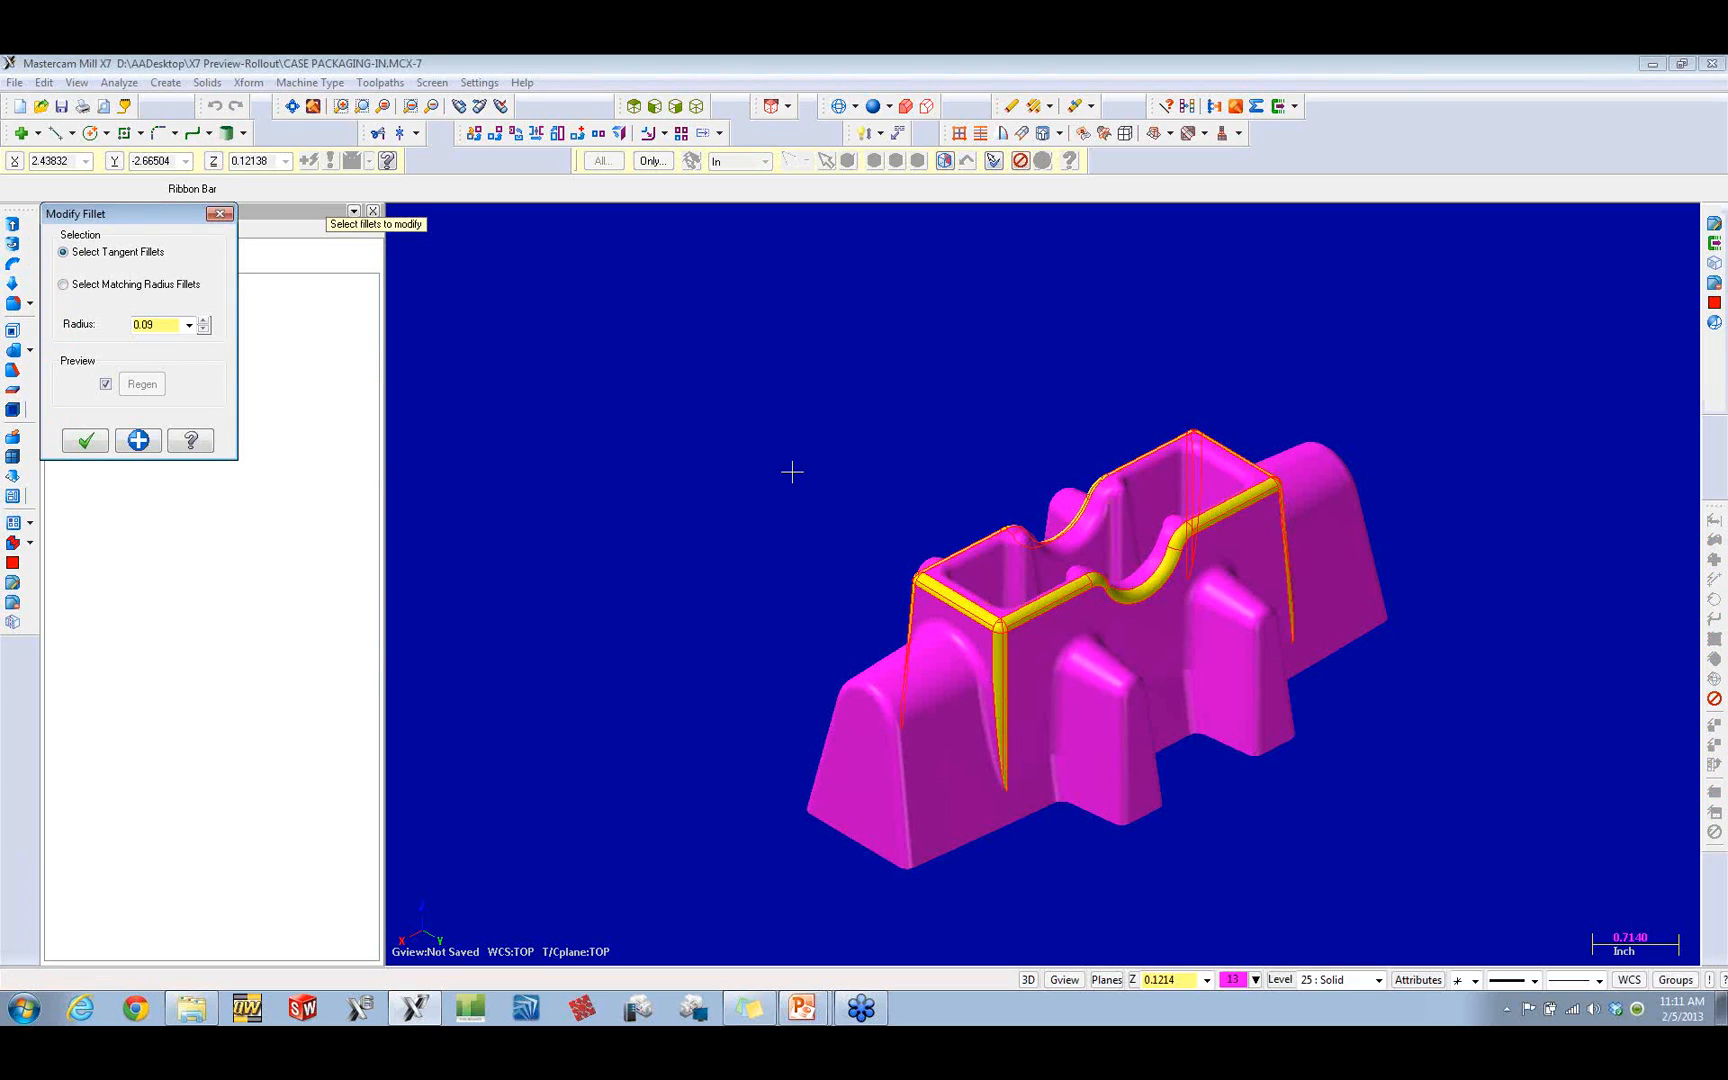
pyautogui.doubleClick(165, 326)
pyautogui.click(160, 326)
pyautogui.write('6')
pyautogui.click(85, 440)
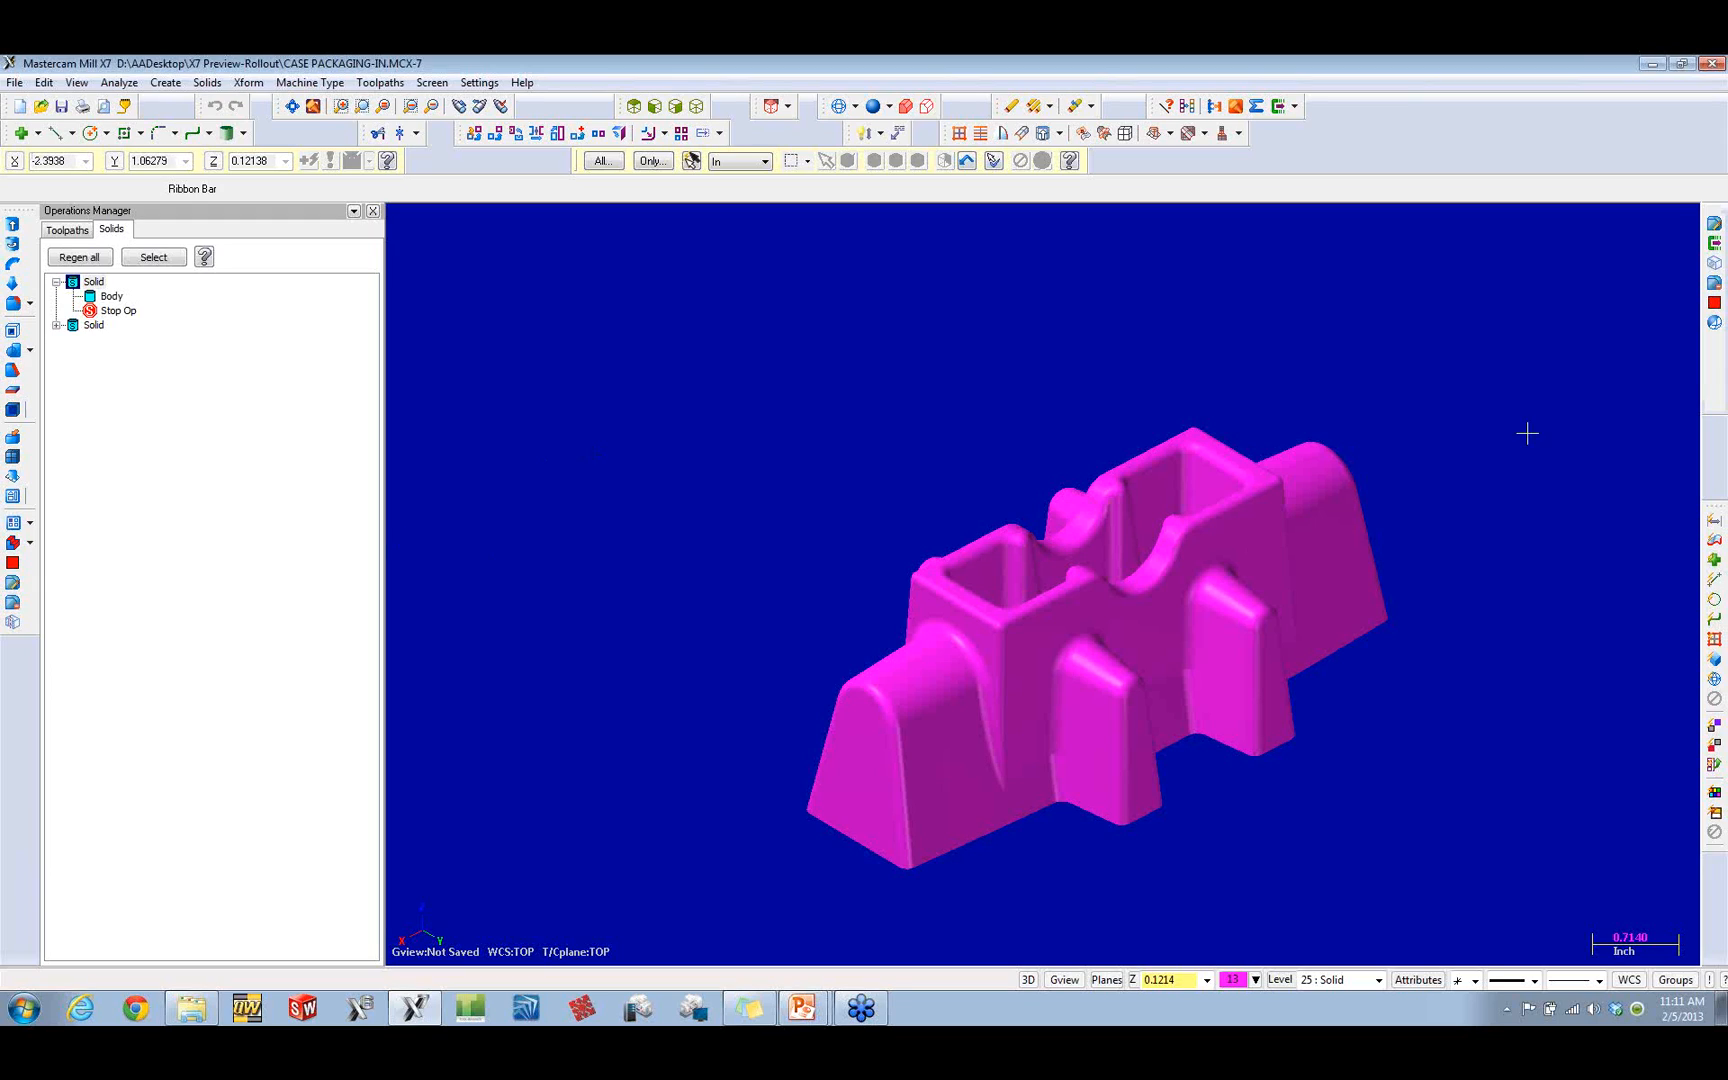
# Step: Exit Mastercam without saving the changed part file and return to the presentation slides
pyautogui.click(1713, 63)
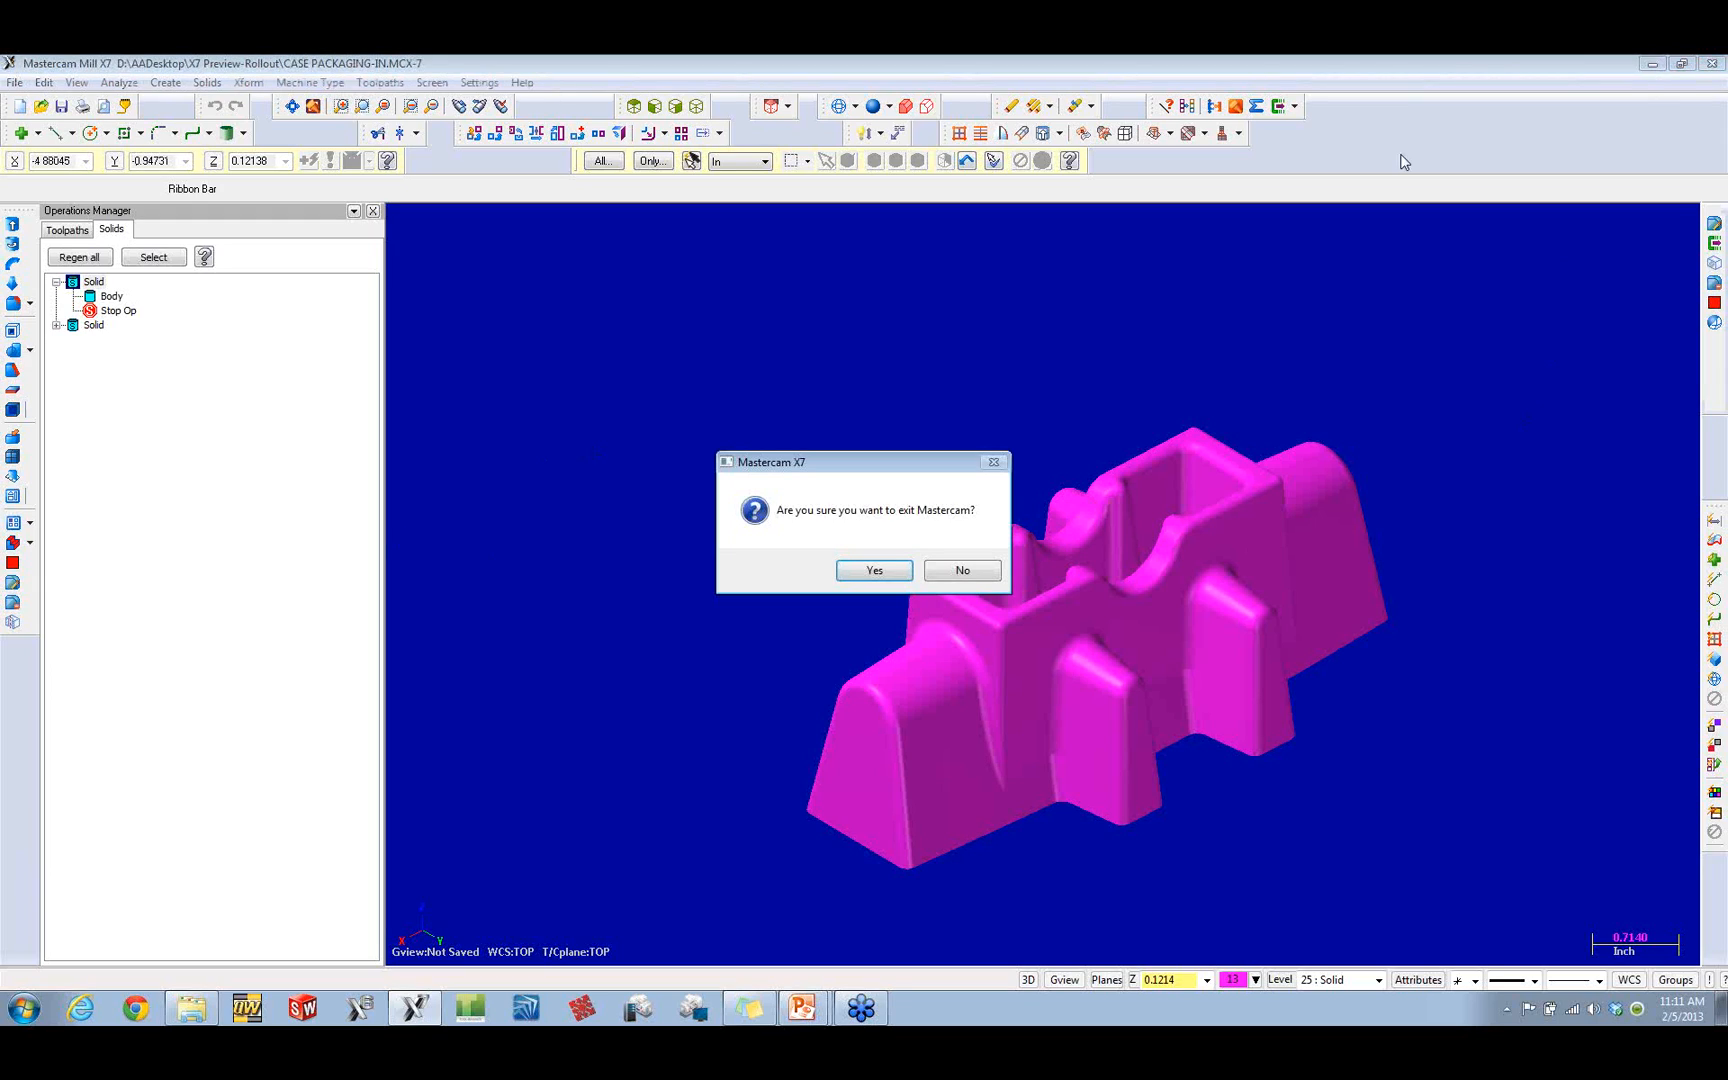
pyautogui.click(863, 572)
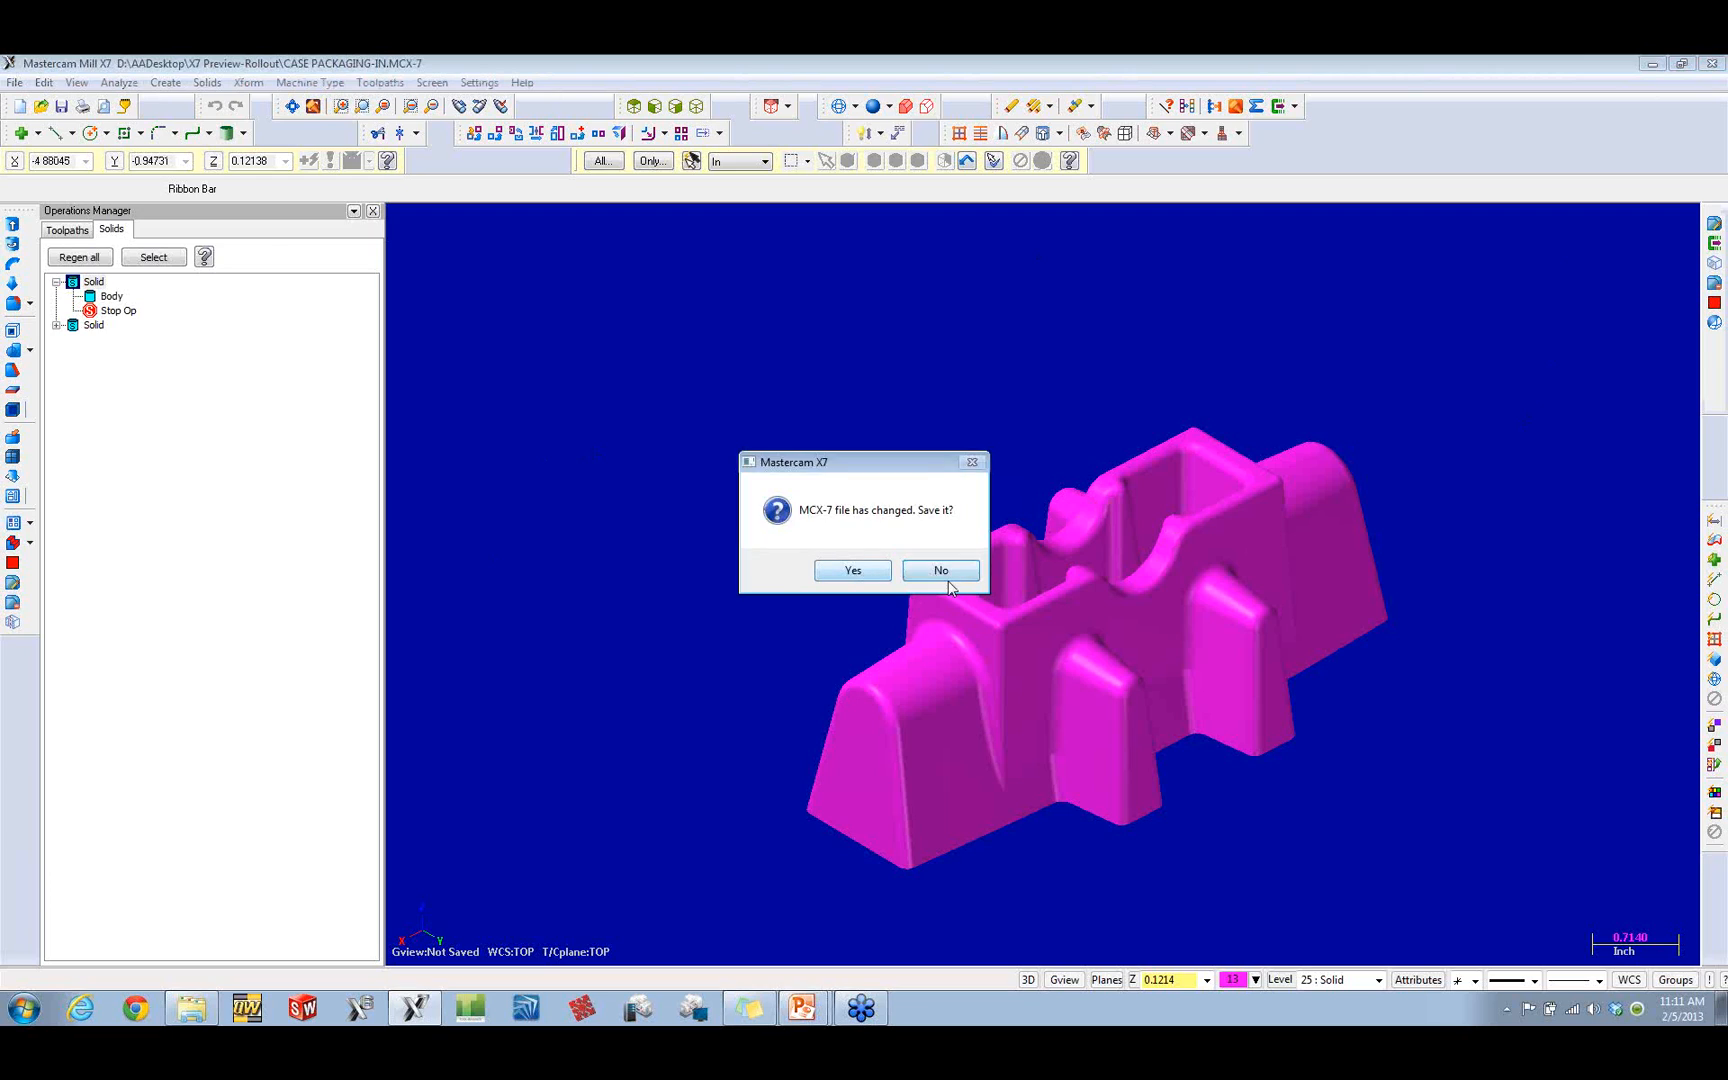
pyautogui.click(945, 578)
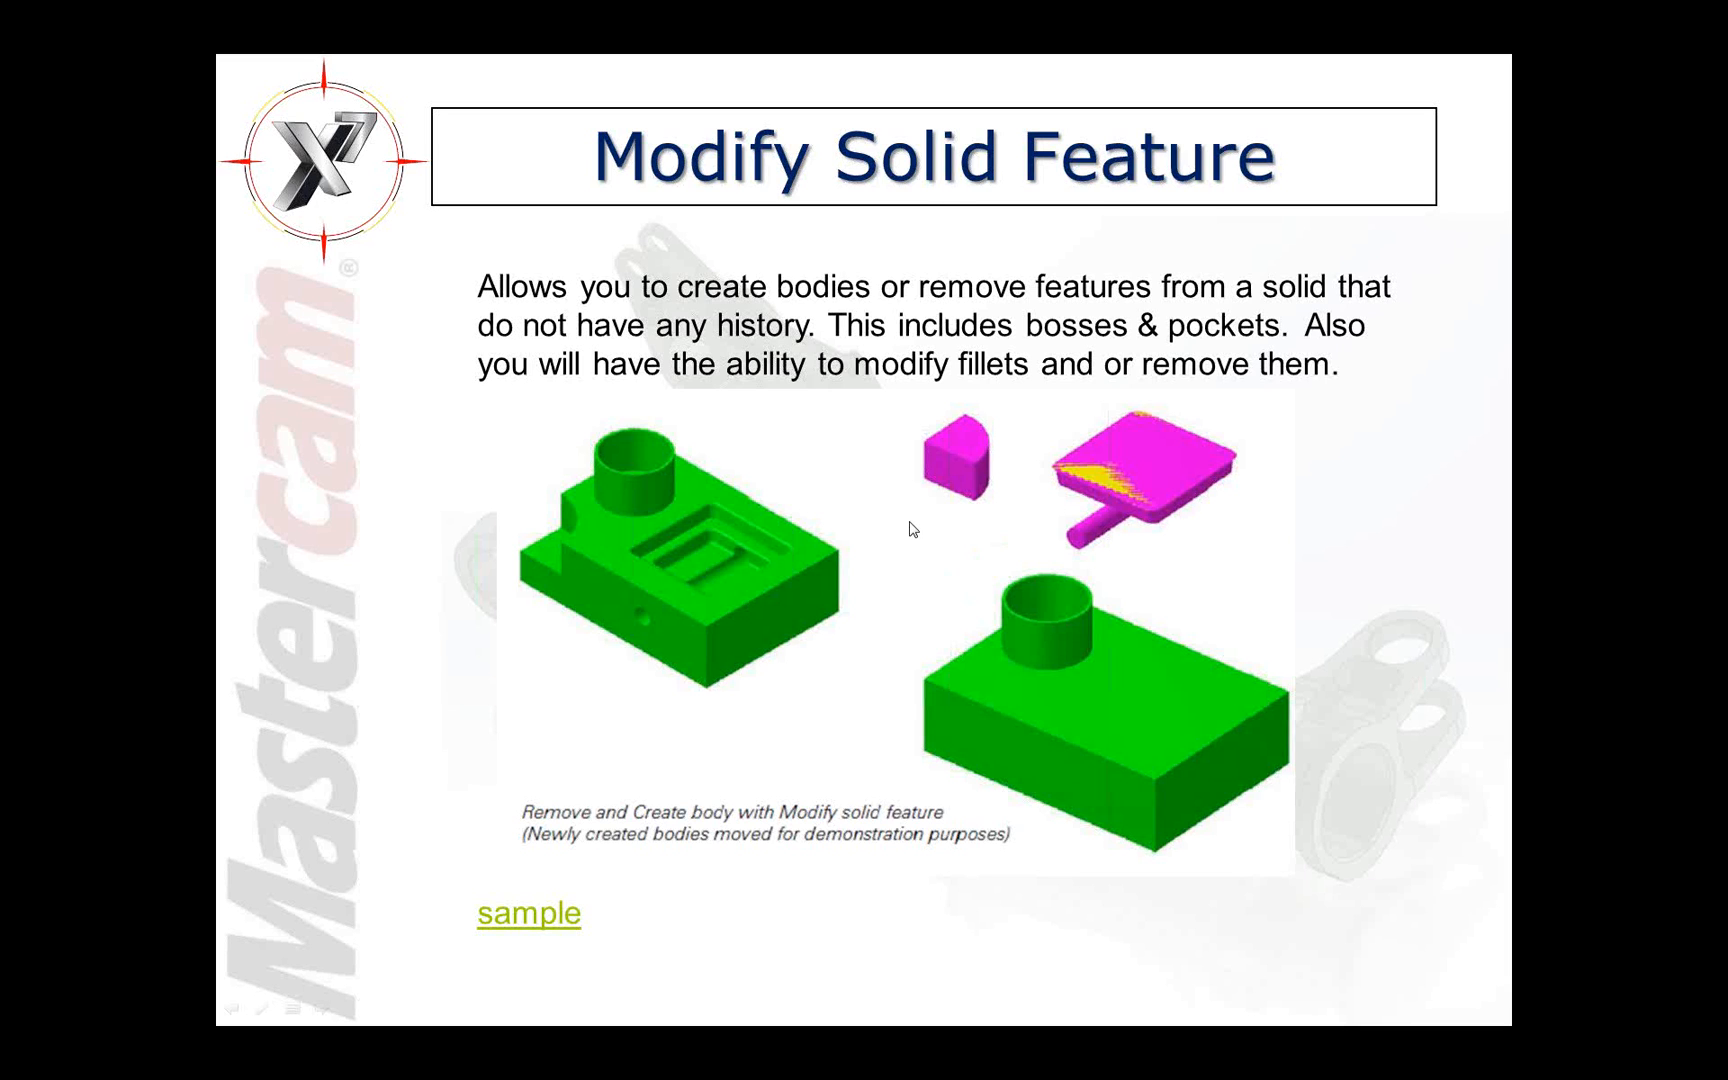
pyautogui.click(909, 522)
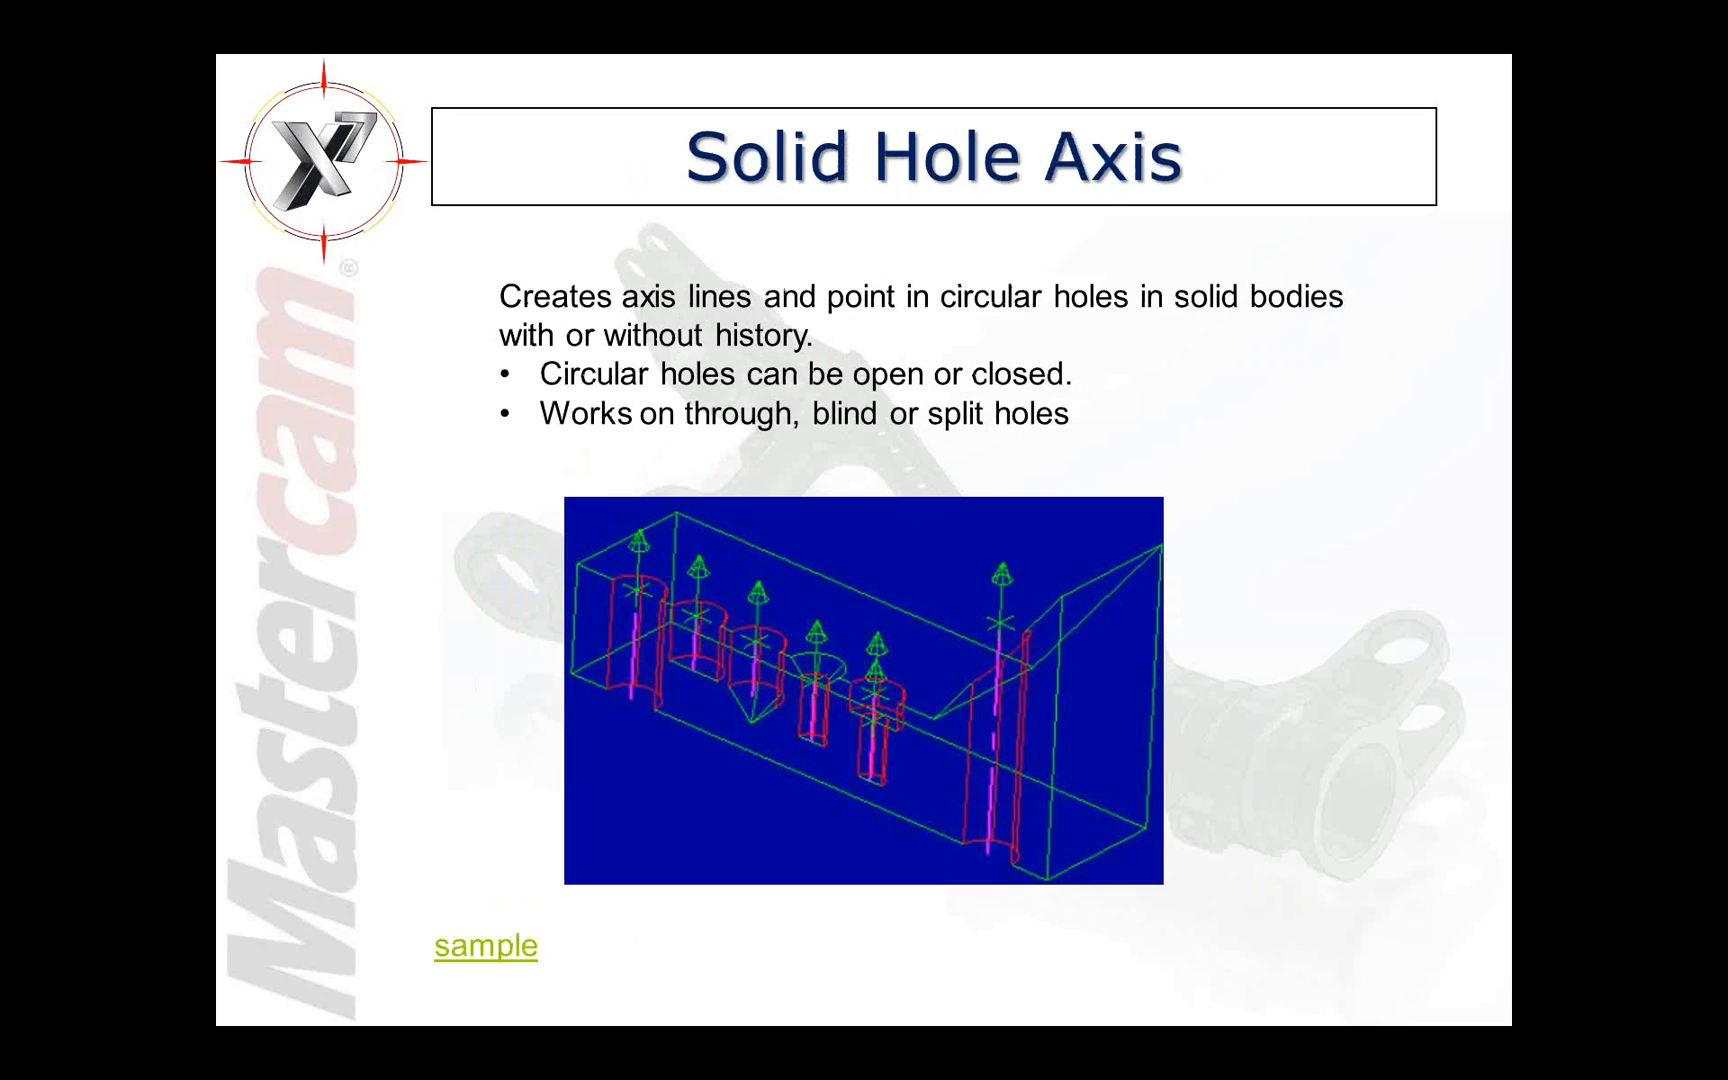
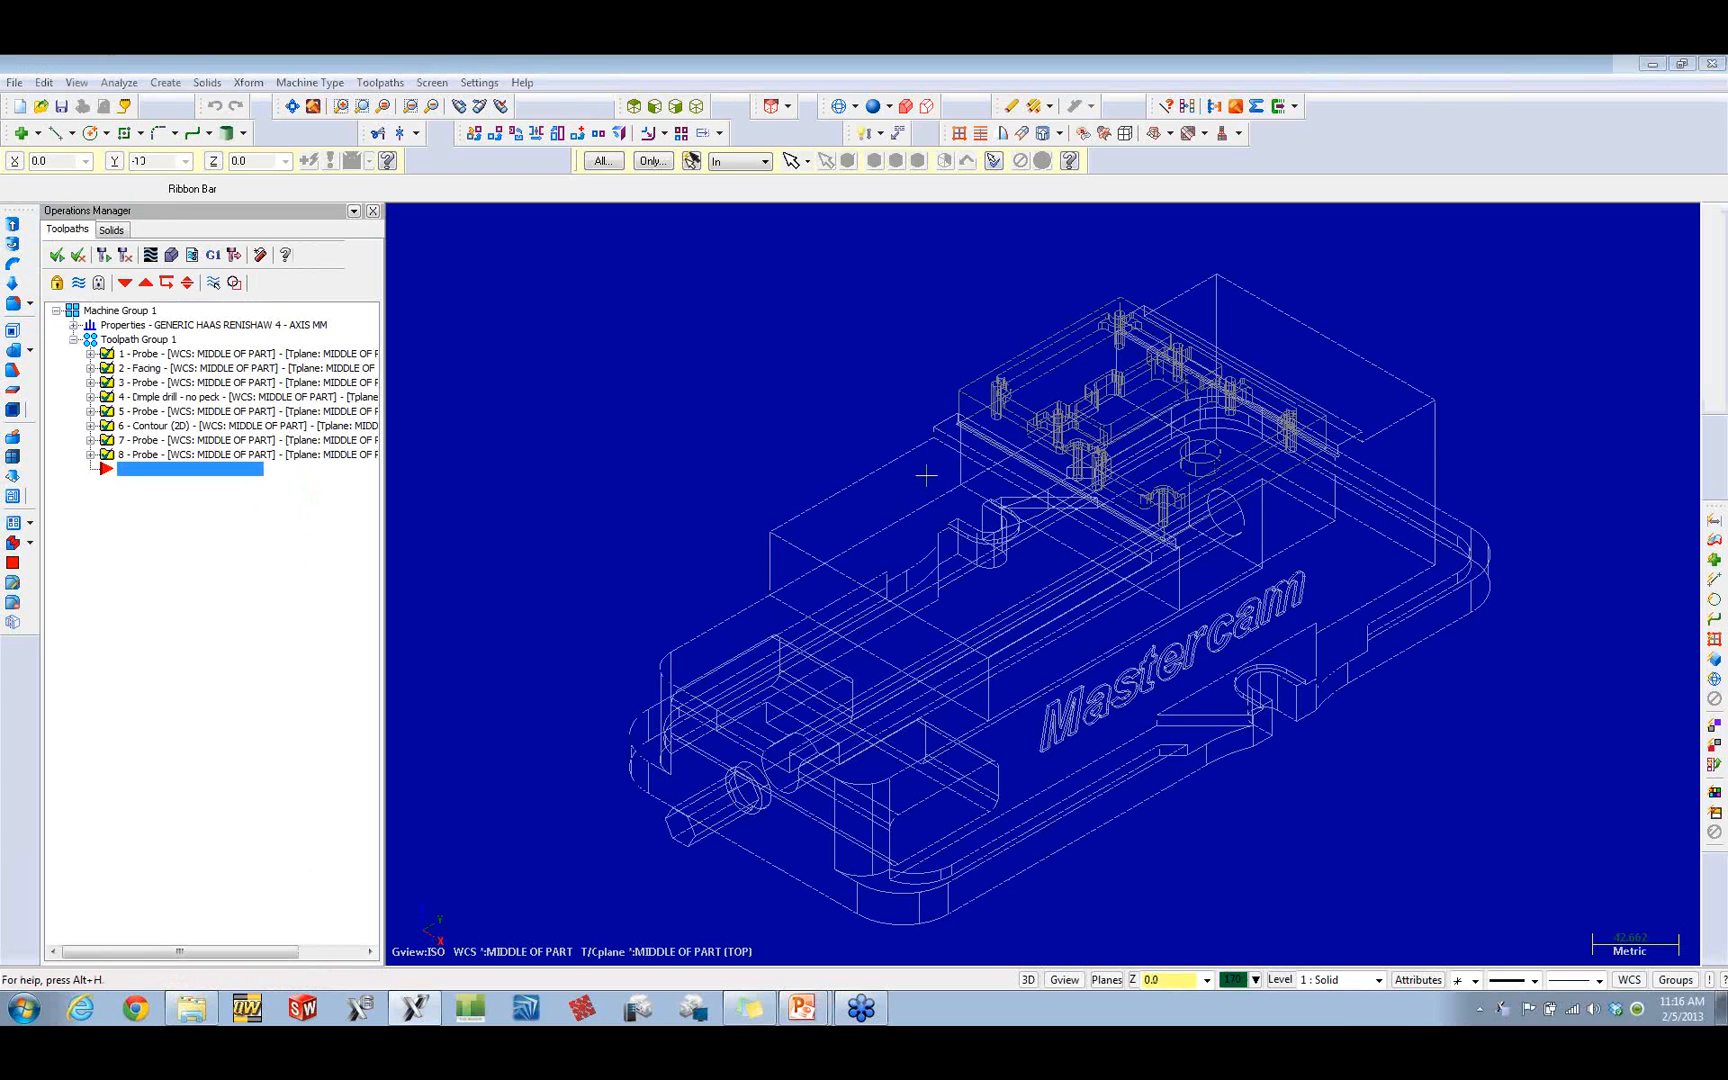
# Step: Display the vise and plate assembly as a shaded model in a rotated view
pyautogui.moveTo(1473, 436)
pyautogui.mouseDown(button='middle')
pyautogui.moveTo(1196, 432)
pyautogui.moveTo(1355, 442)
pyautogui.moveTo(1331, 431)
pyautogui.mouseUp(button='middle')
pyautogui.hotkey('alt', 's')
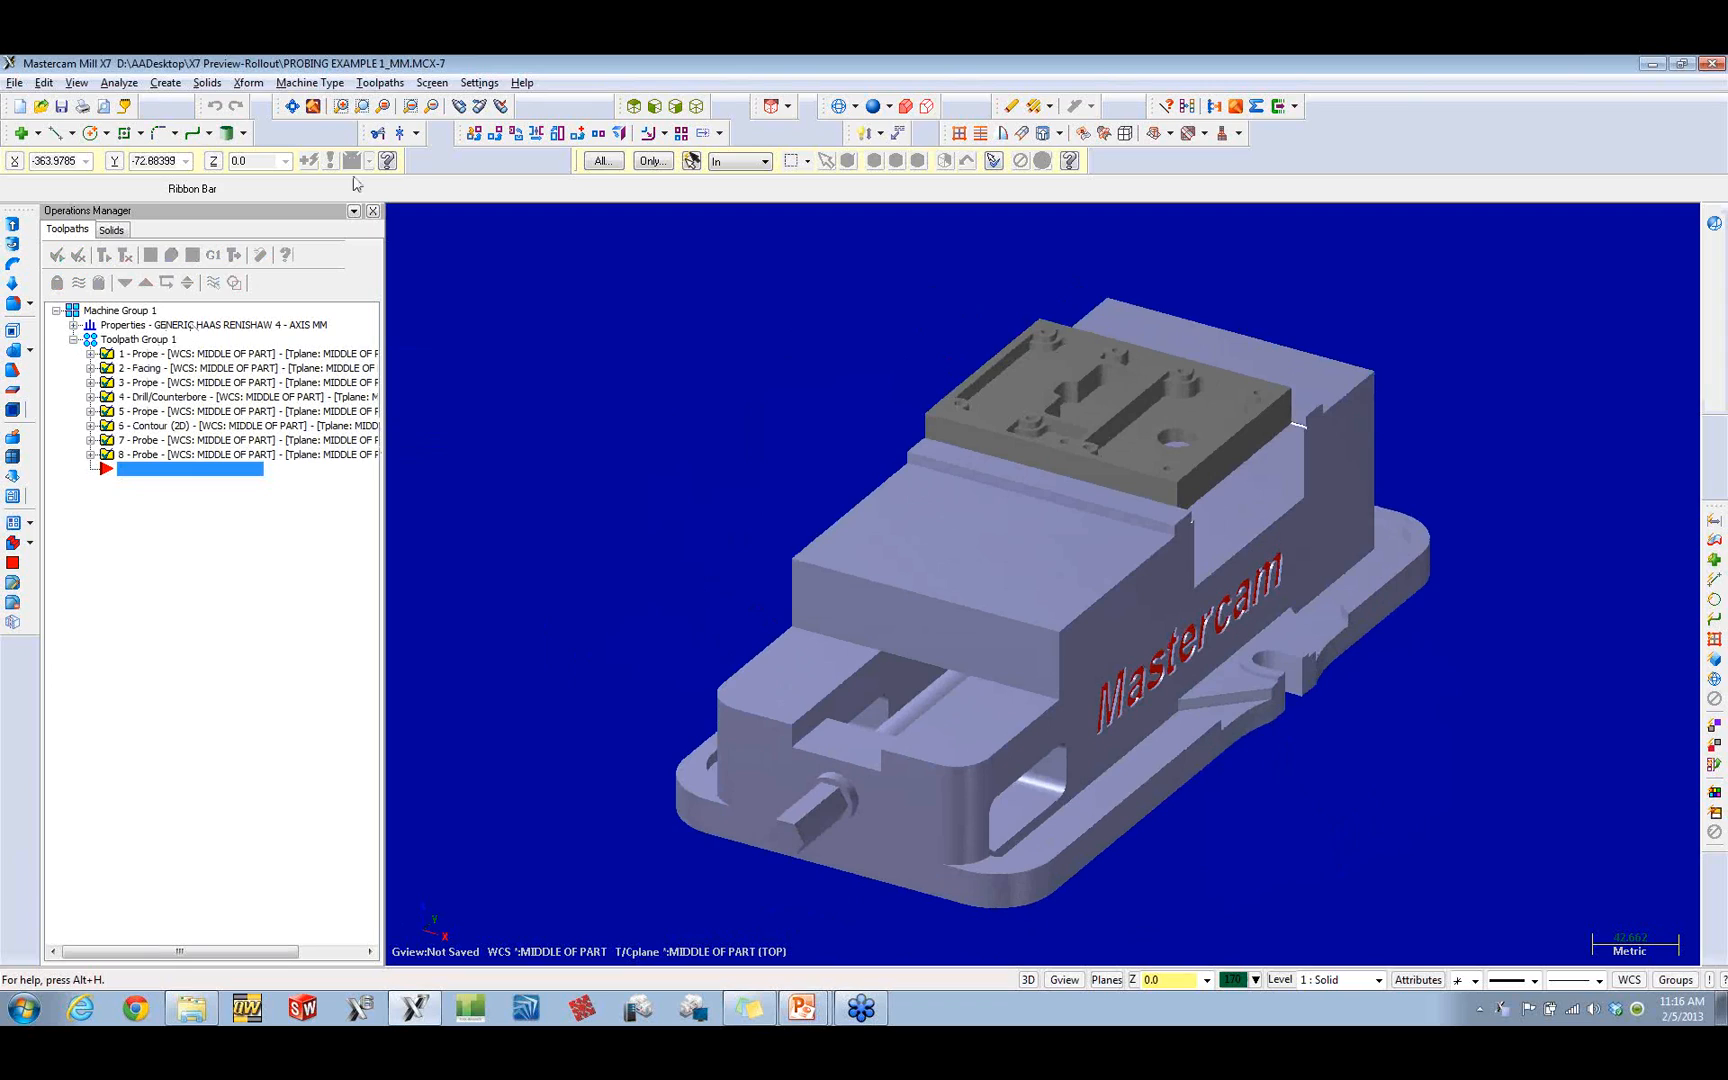
# Step: Open a new Probe toolpath to look over the available measuring cycles, and close it without adding any cycle
pyautogui.click(380, 82)
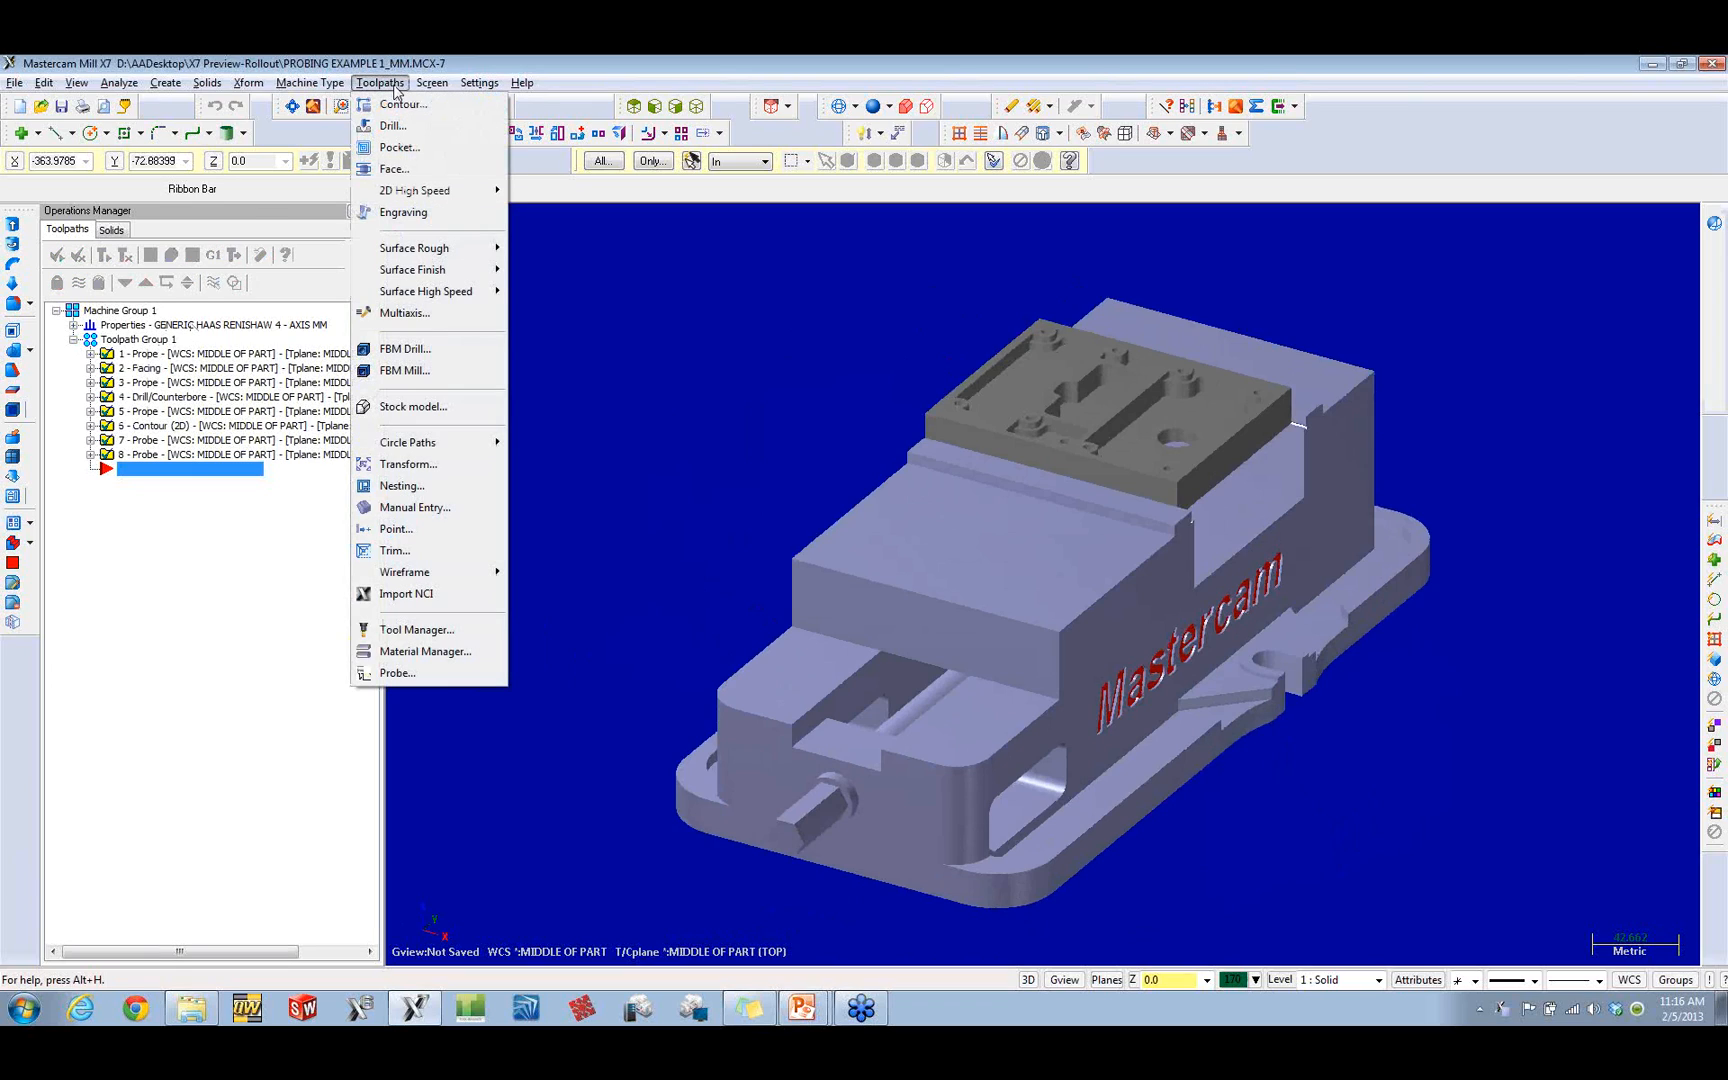
pyautogui.click(398, 674)
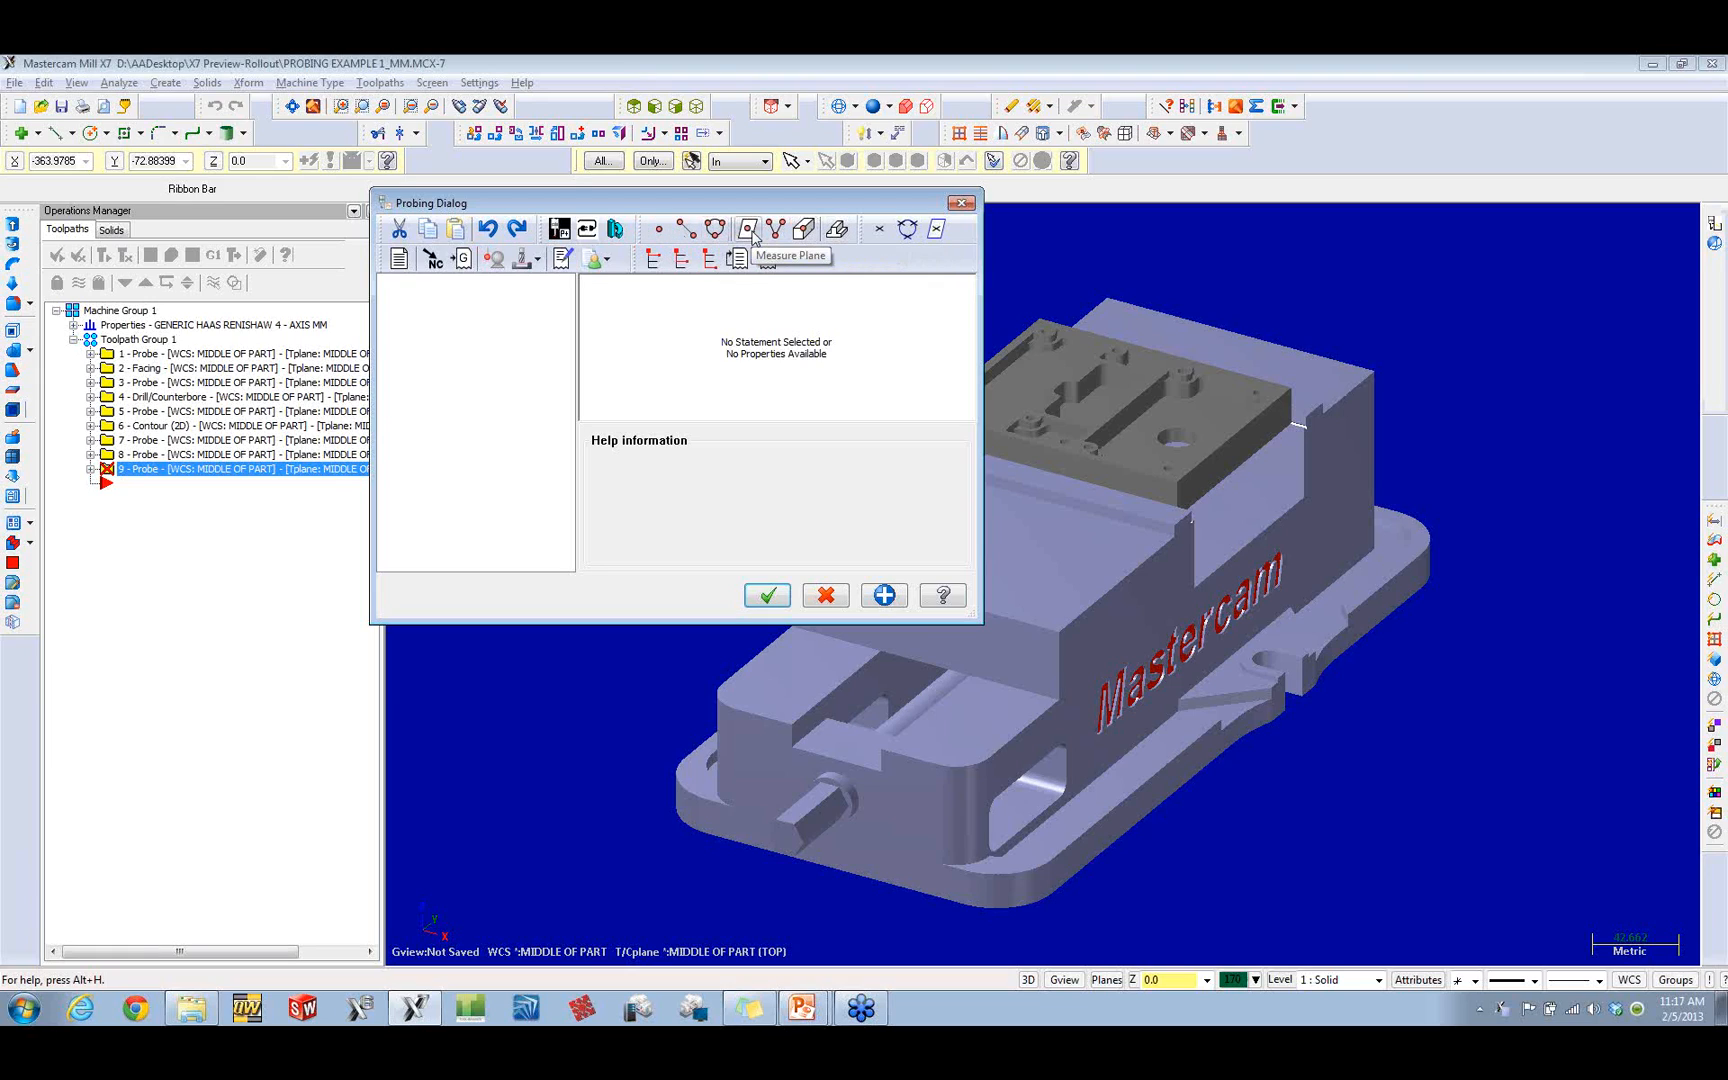
pyautogui.click(767, 596)
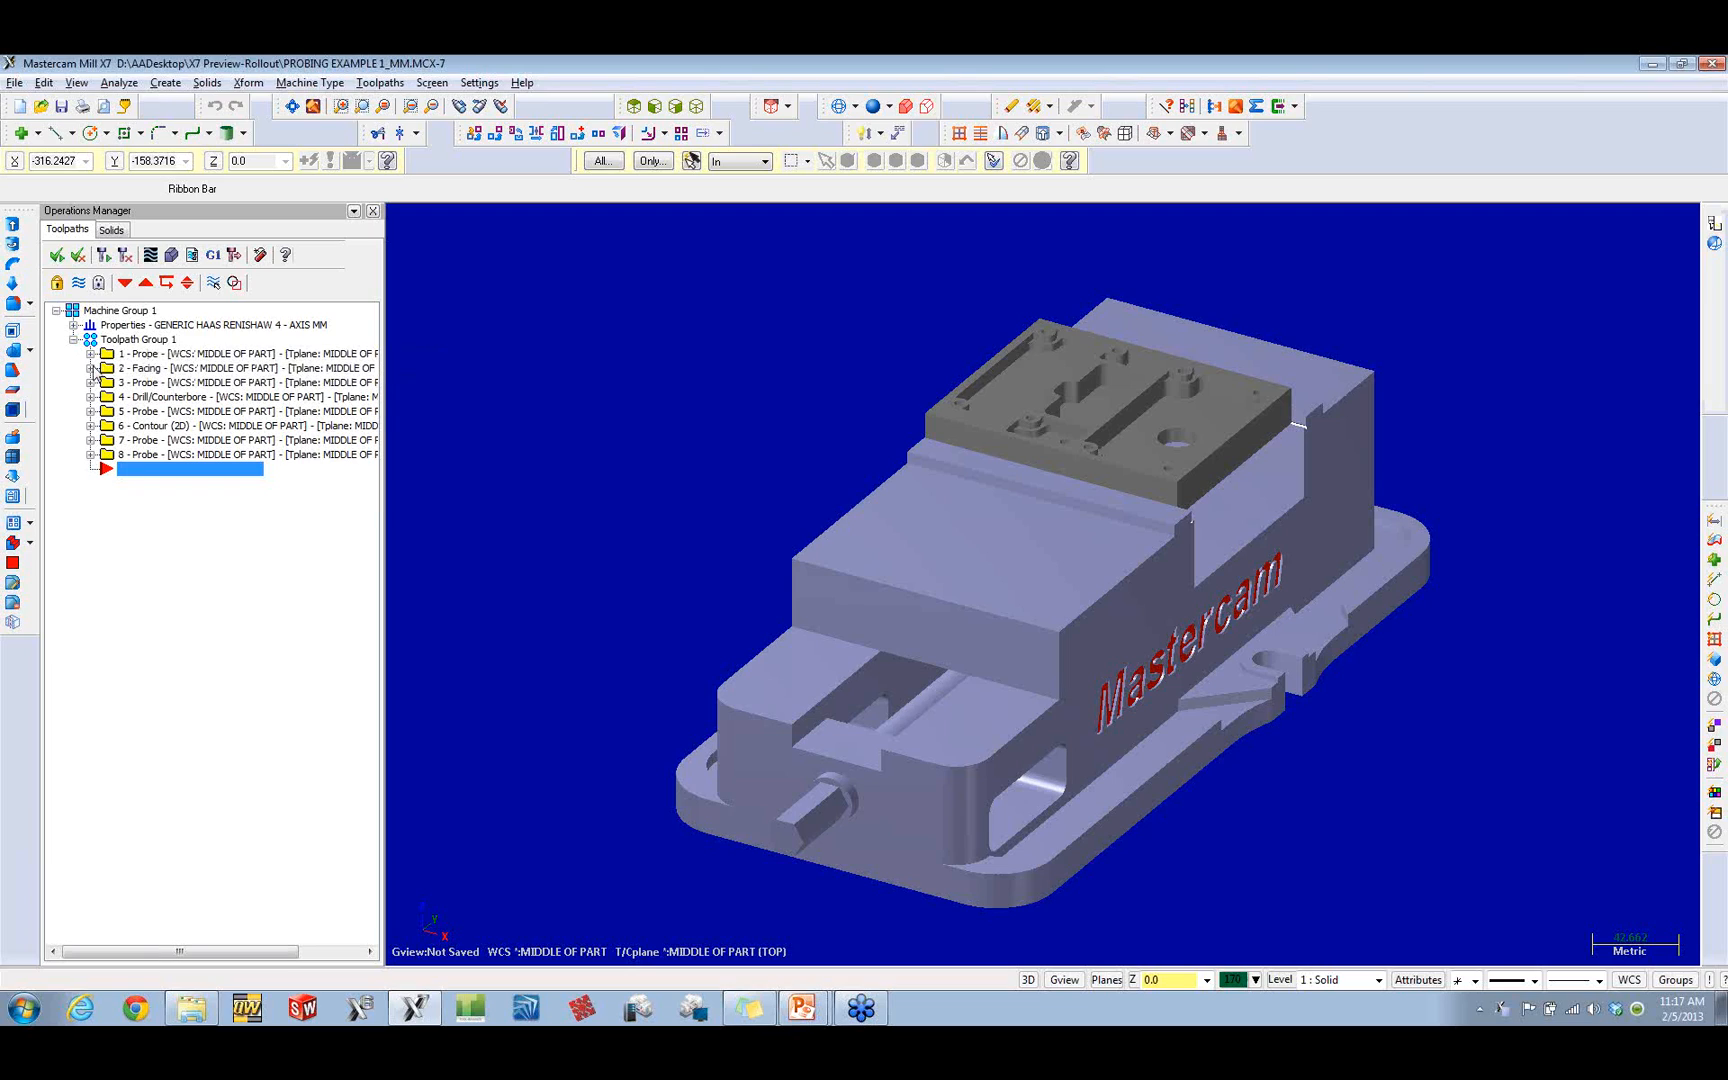
# Step: Open the parameters of probe operation 1 and examine the properties of measured point Point1 and machine update Update2
pyautogui.click(90, 354)
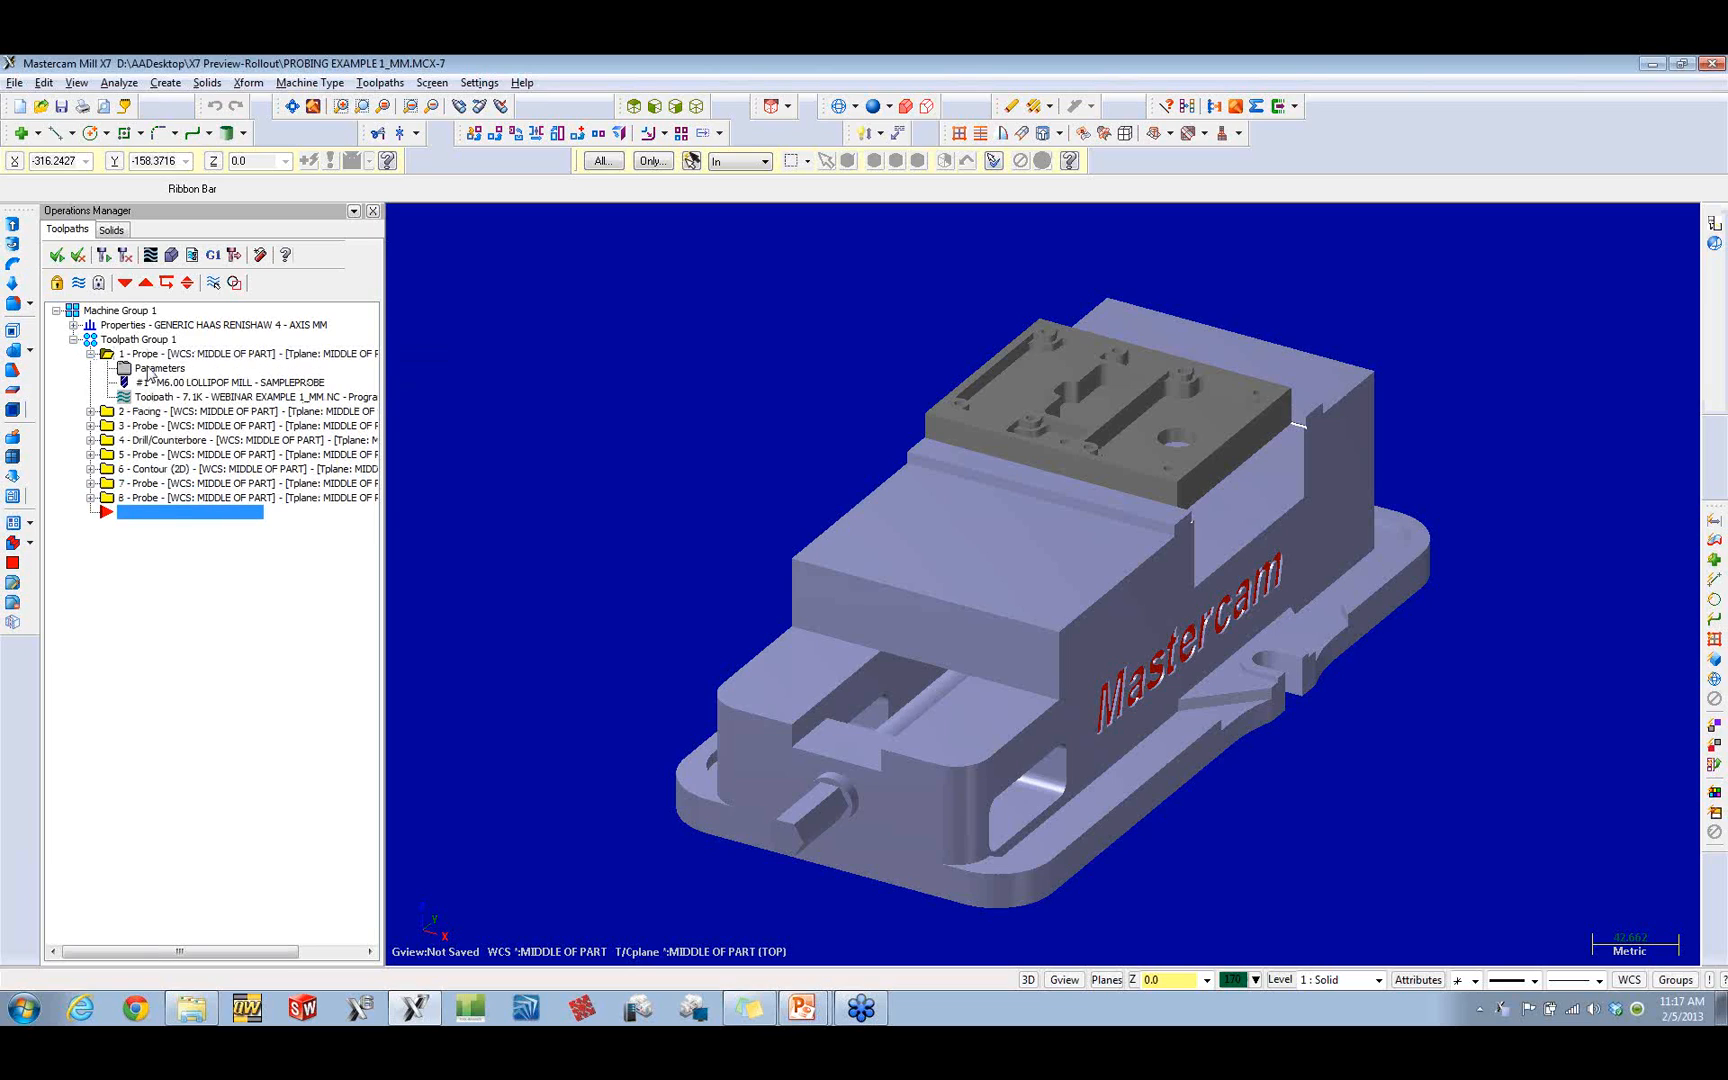
pyautogui.click(150, 369)
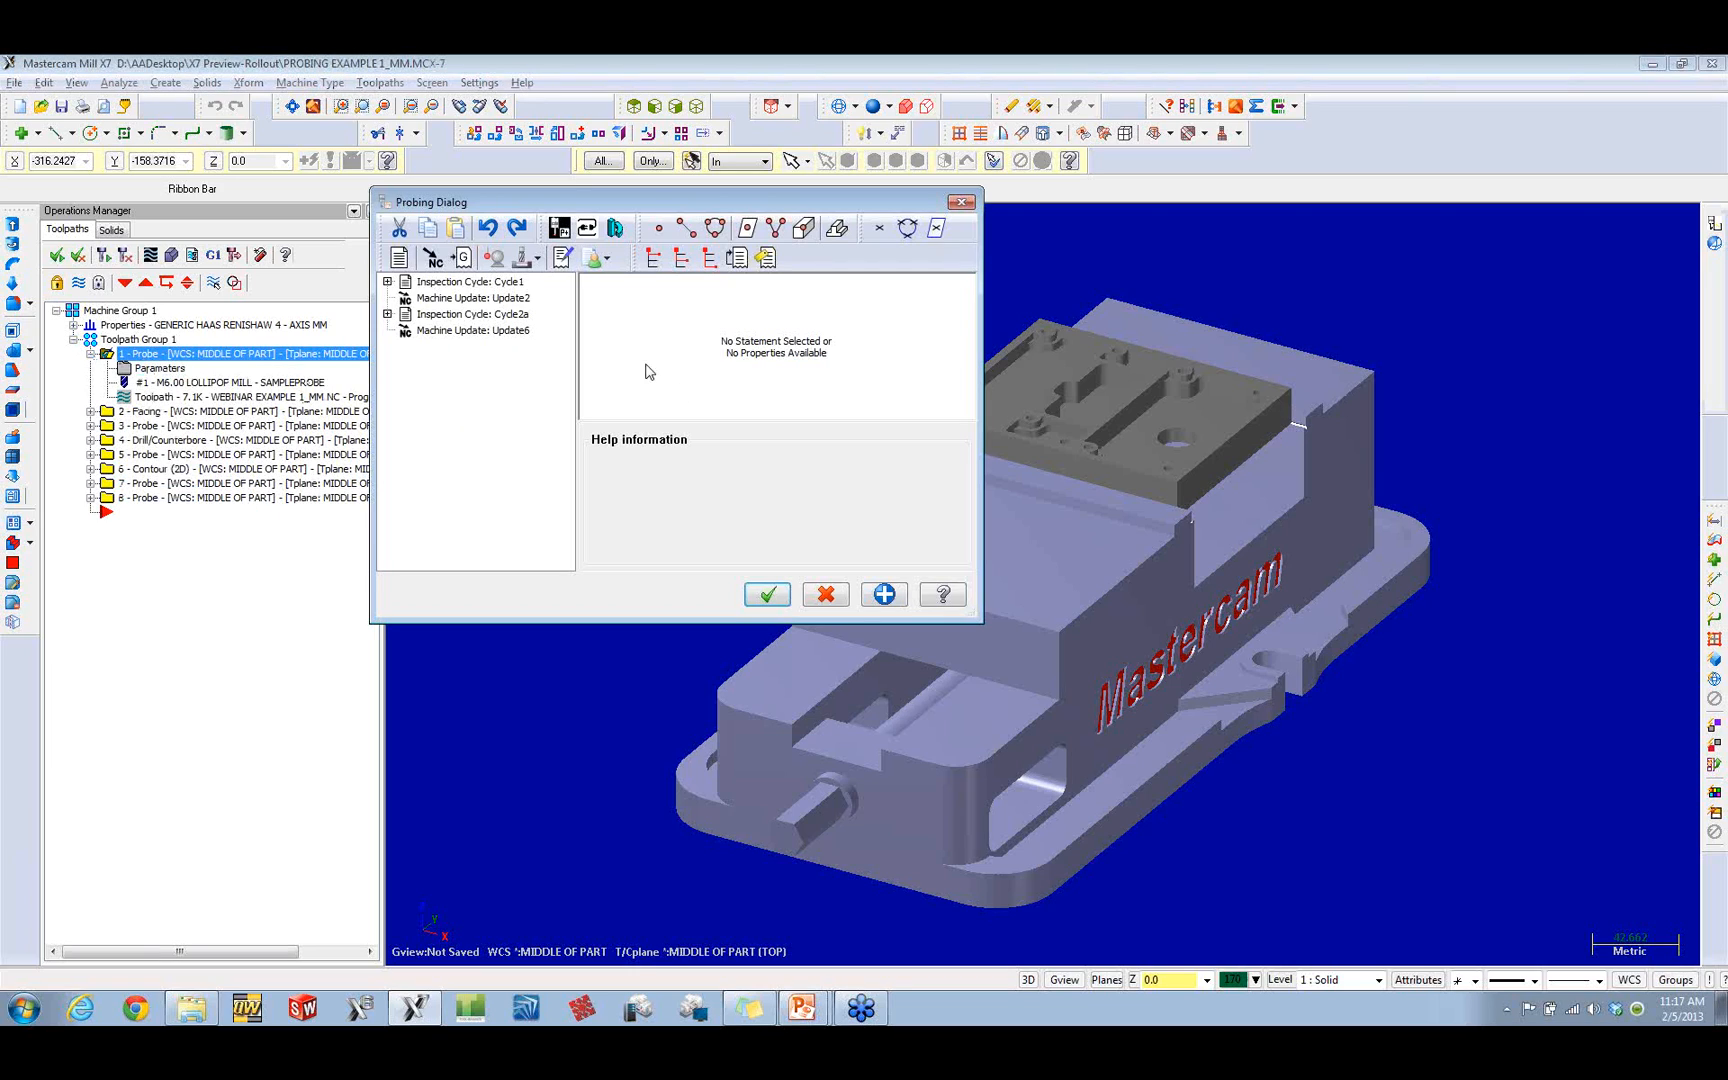
pyautogui.click(387, 282)
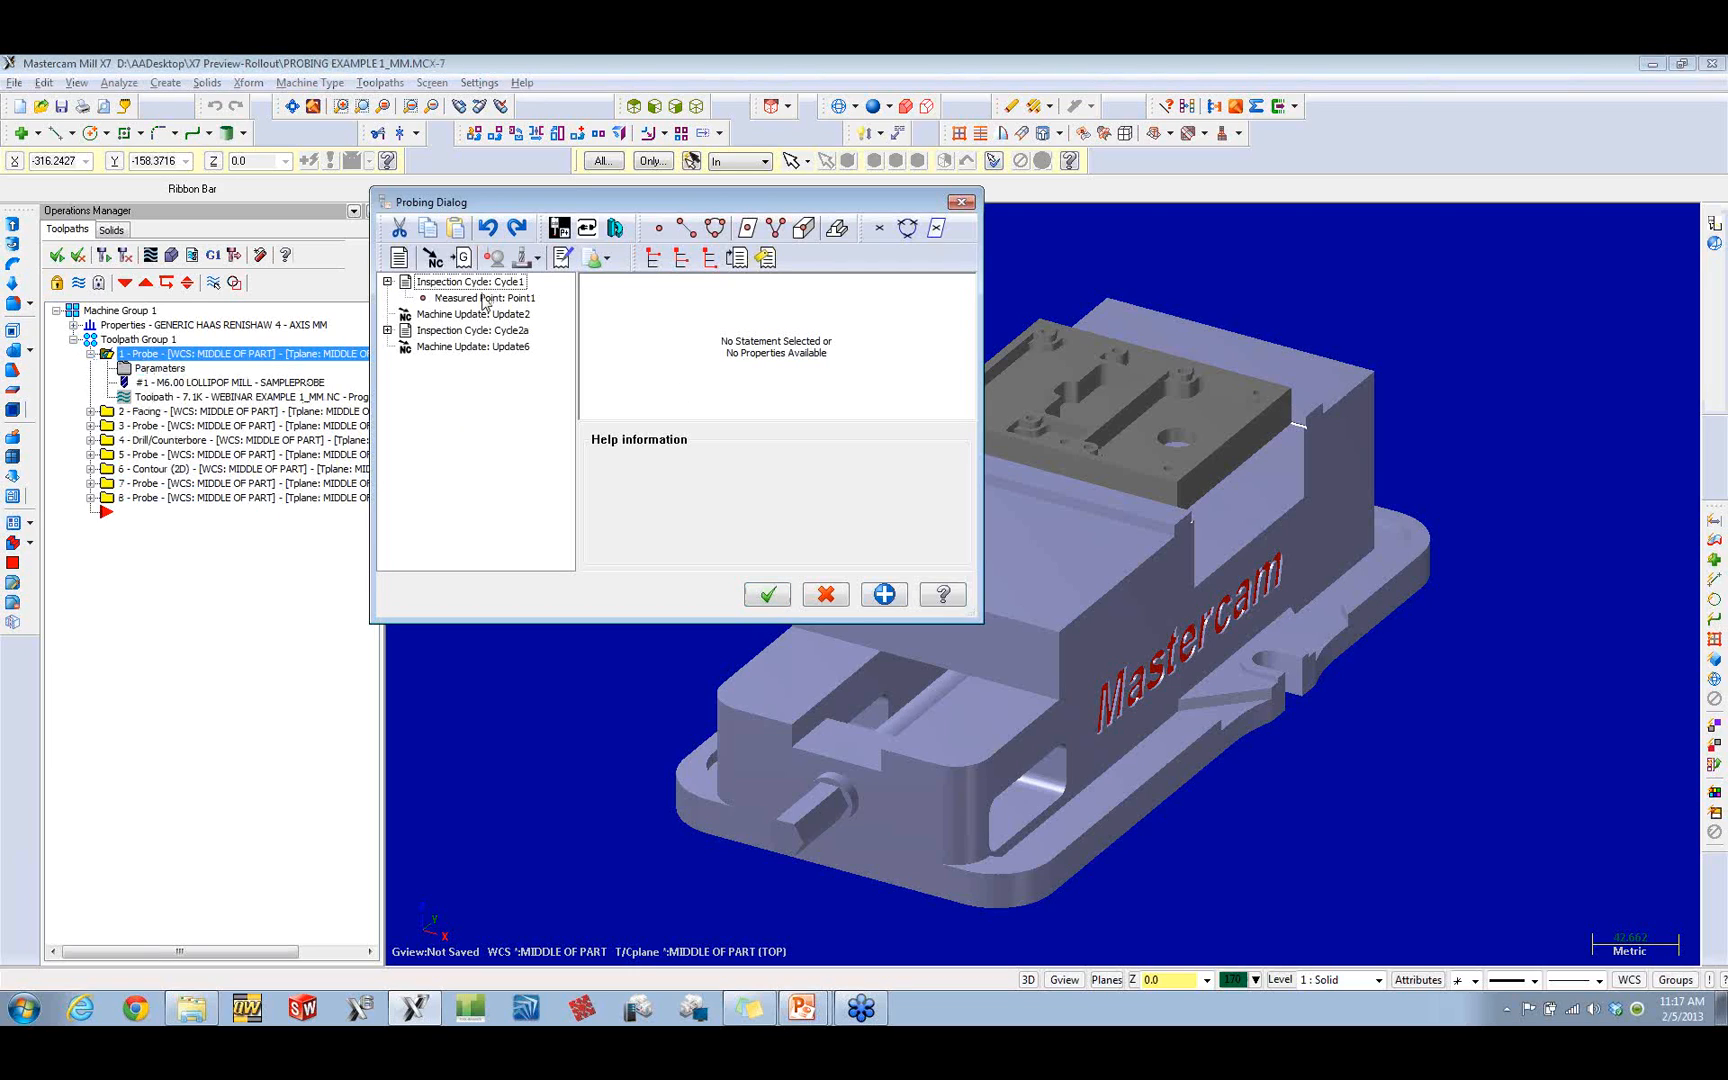
pyautogui.click(485, 298)
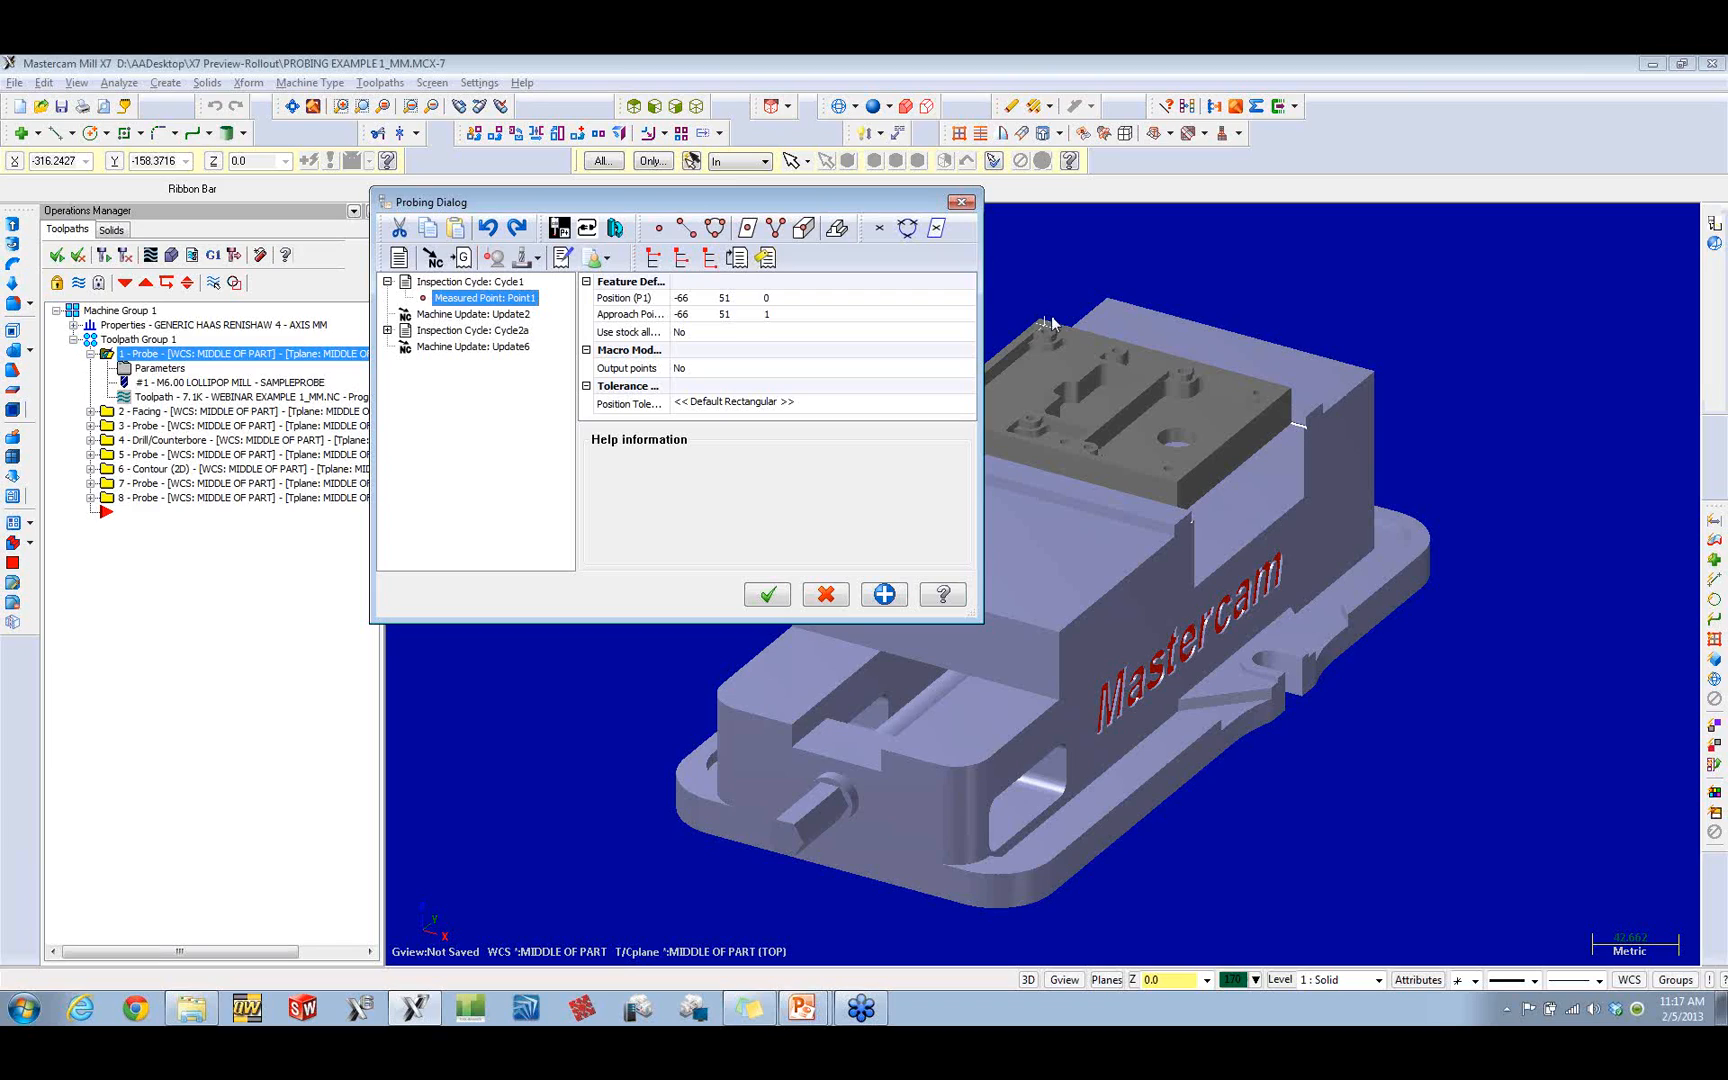
pyautogui.click(486, 316)
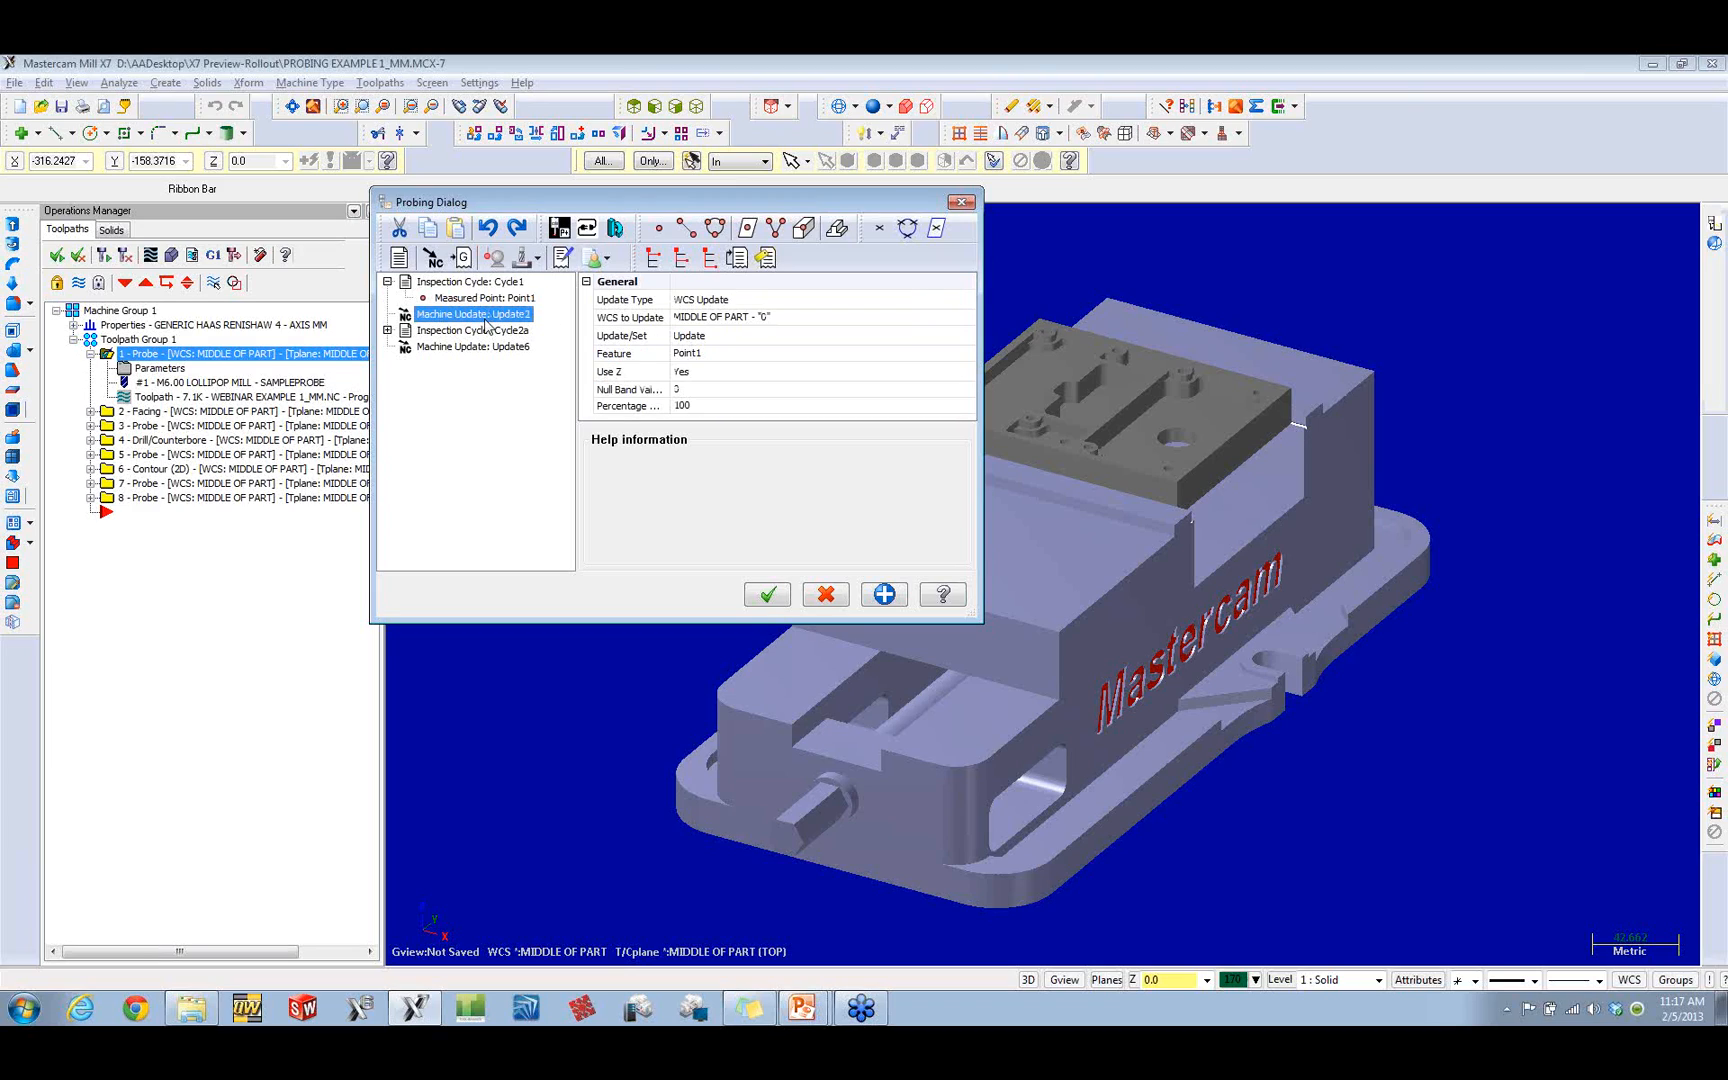
# Step: Examine Cycle2a's measured web or pocket, its sides and ends, and machine update Update6, and leave the probing parameters without changes
pyautogui.click(387, 330)
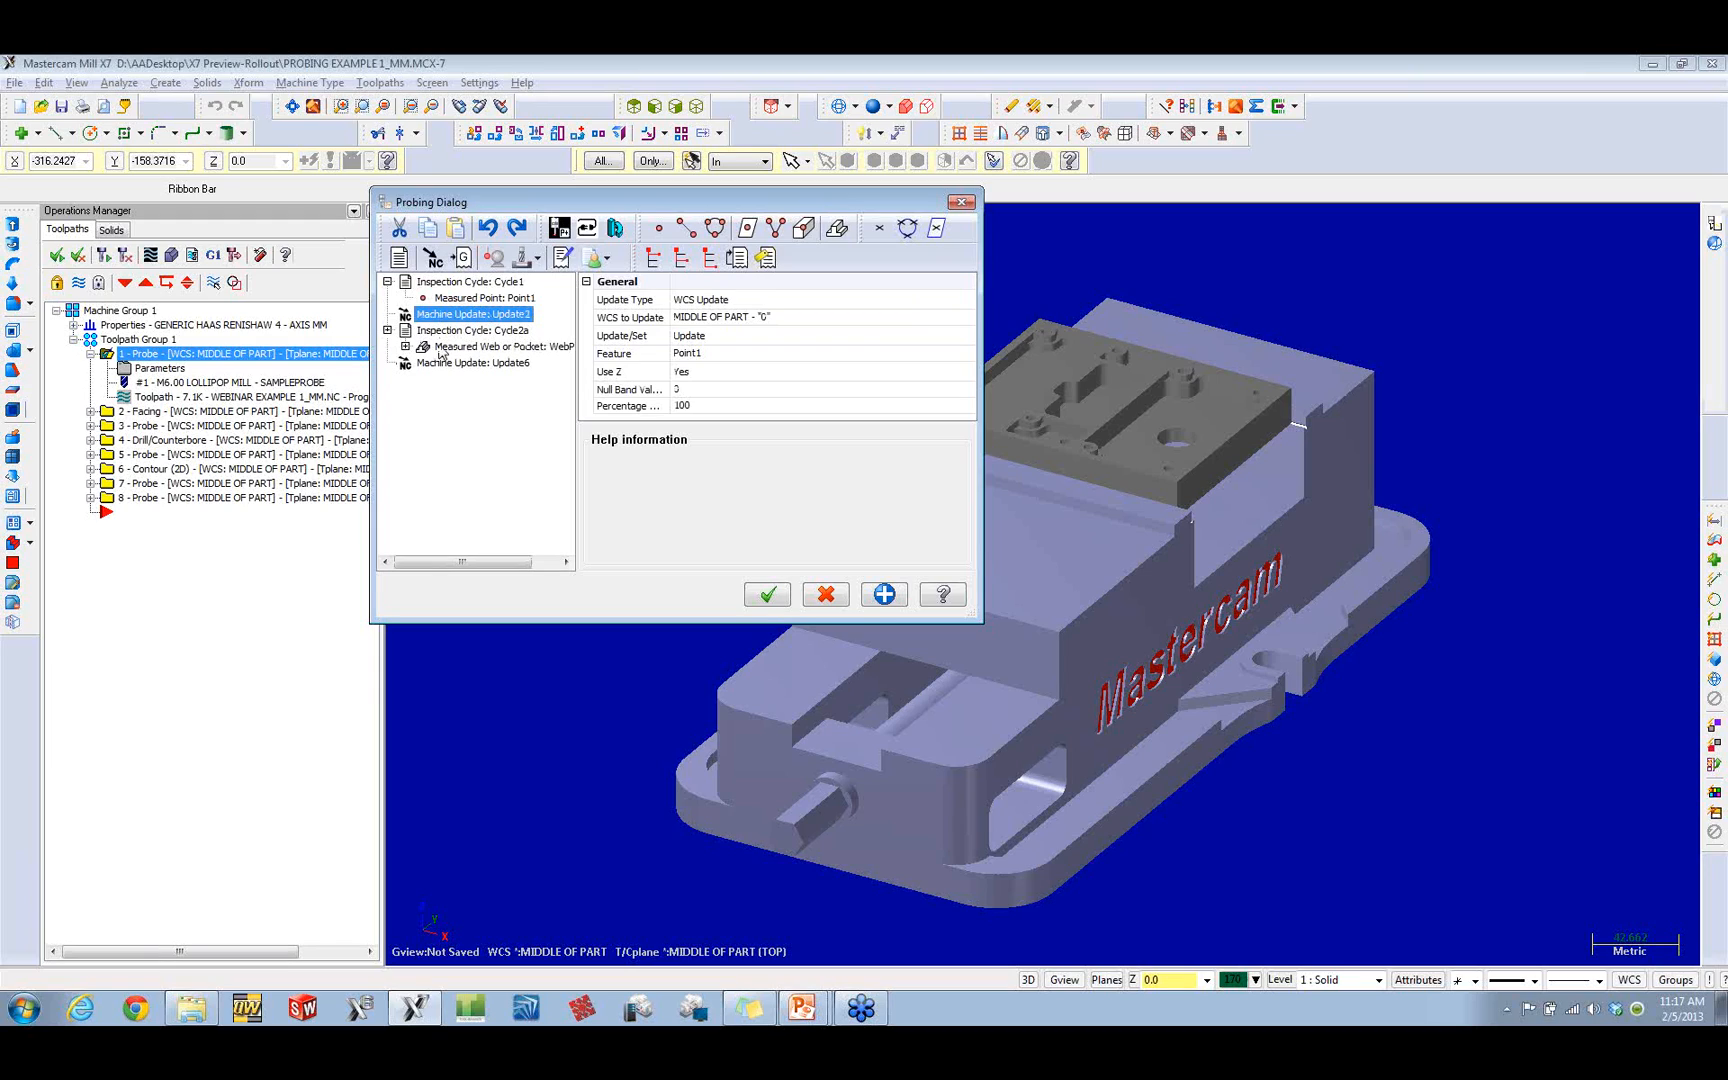
pyautogui.click(473, 348)
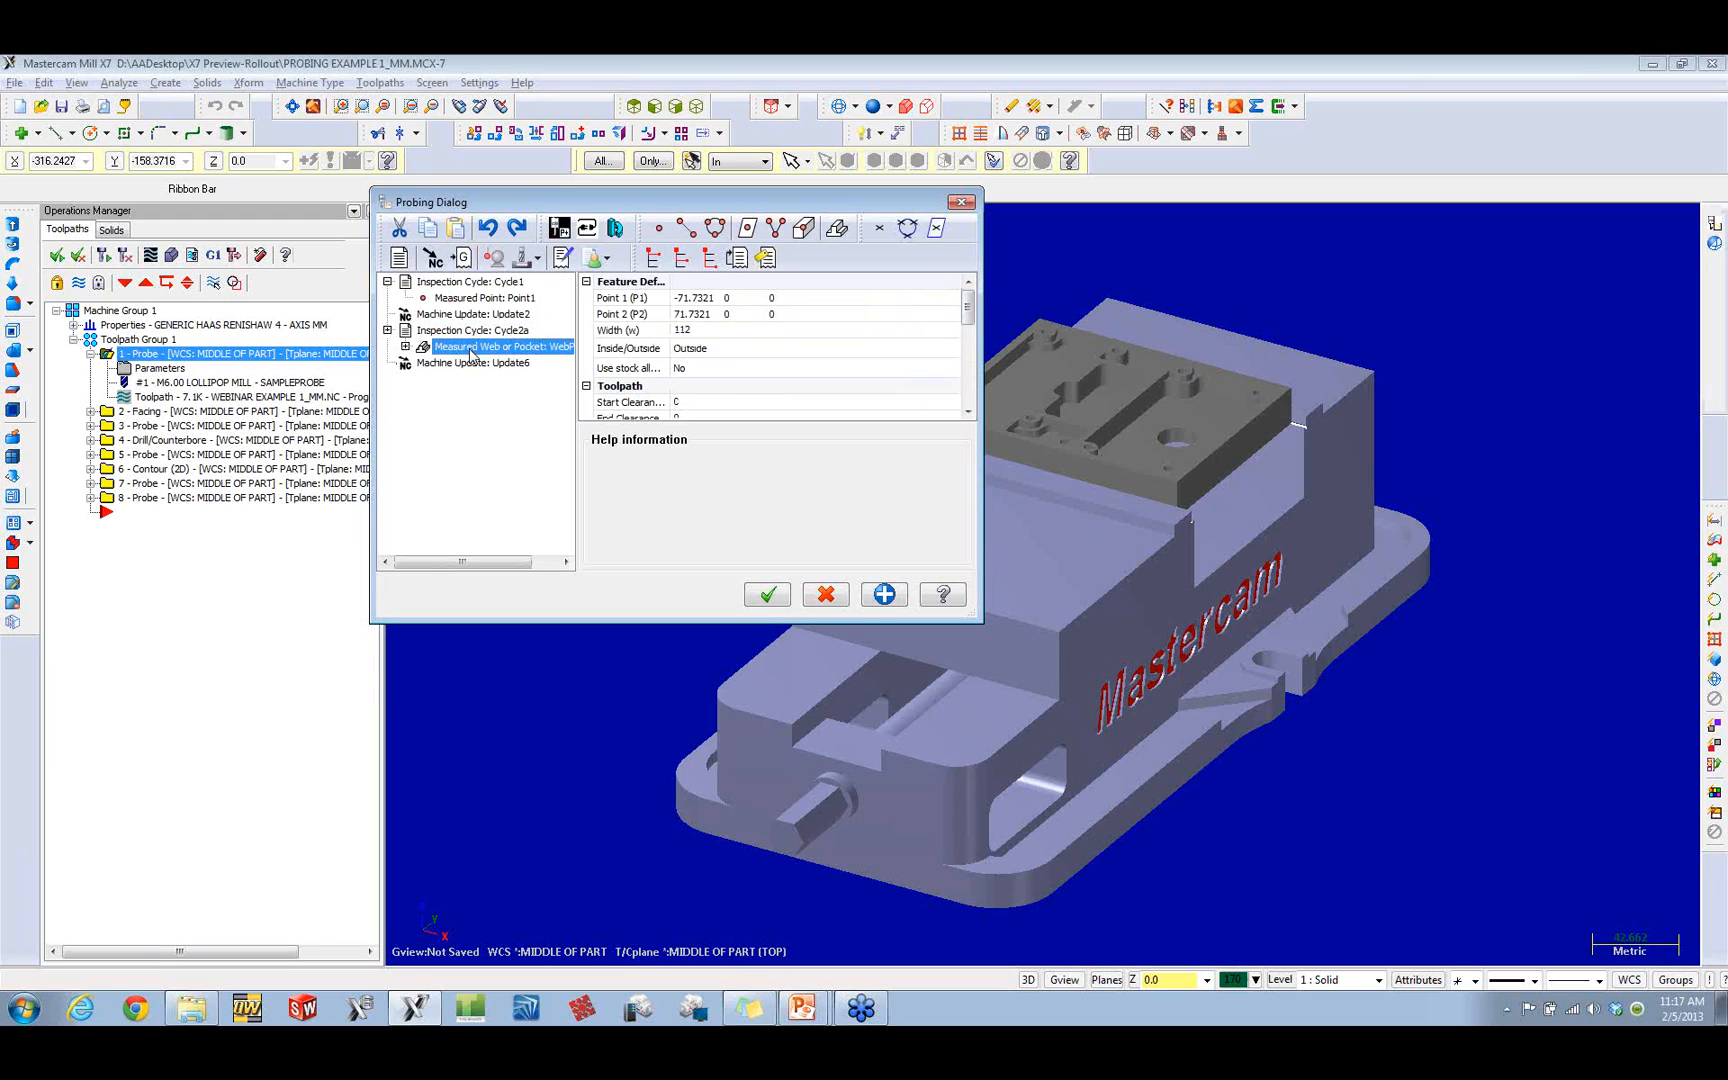
pyautogui.click(405, 347)
pyautogui.click(472, 364)
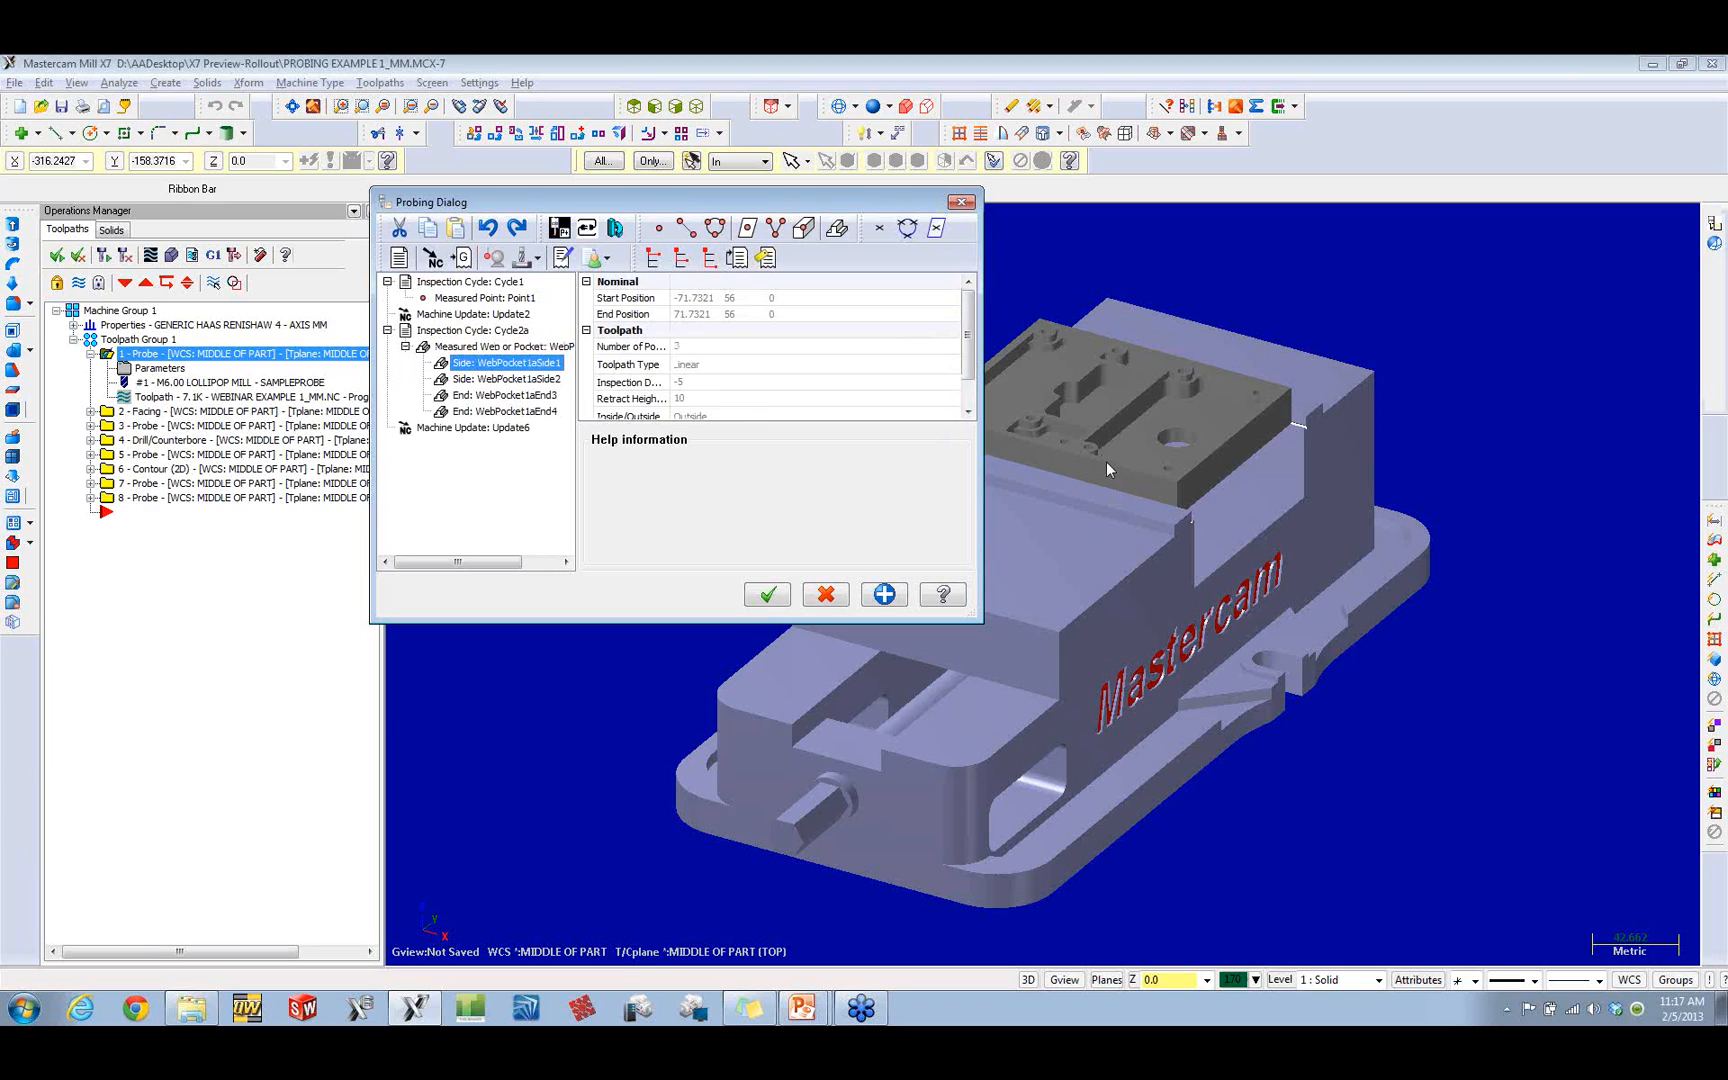
pyautogui.click(530, 380)
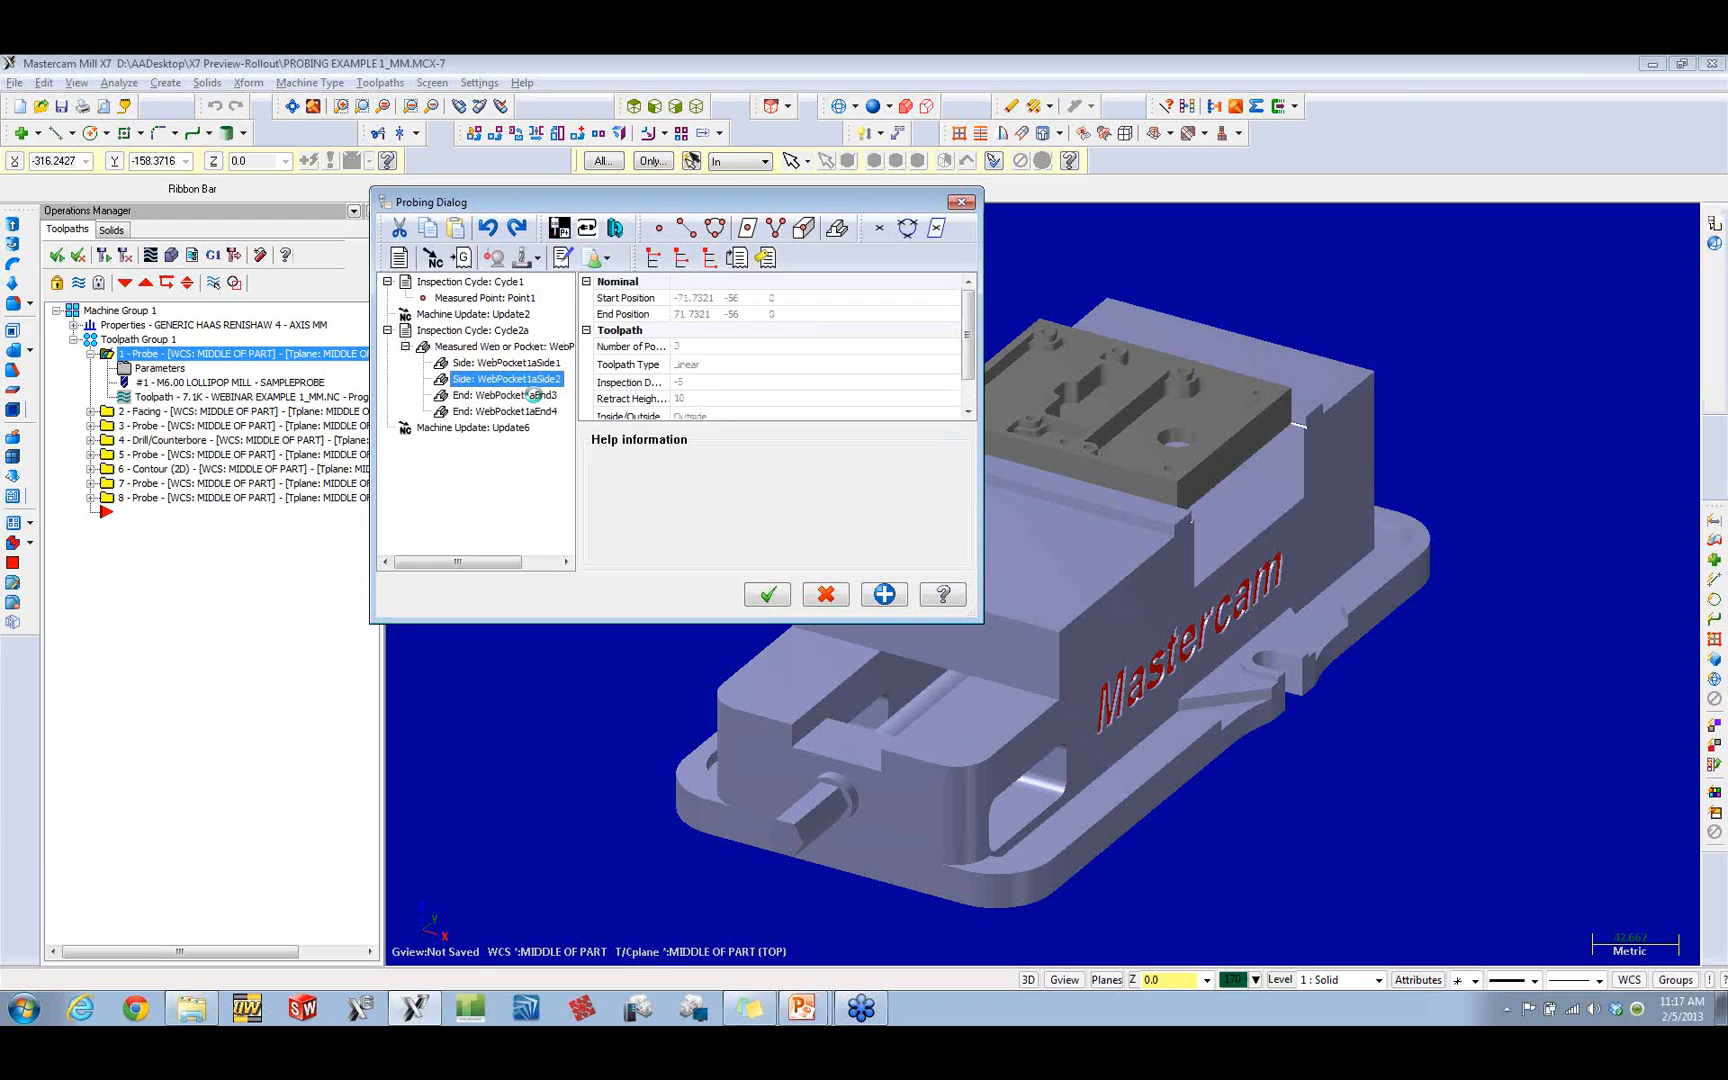
pyautogui.click(535, 412)
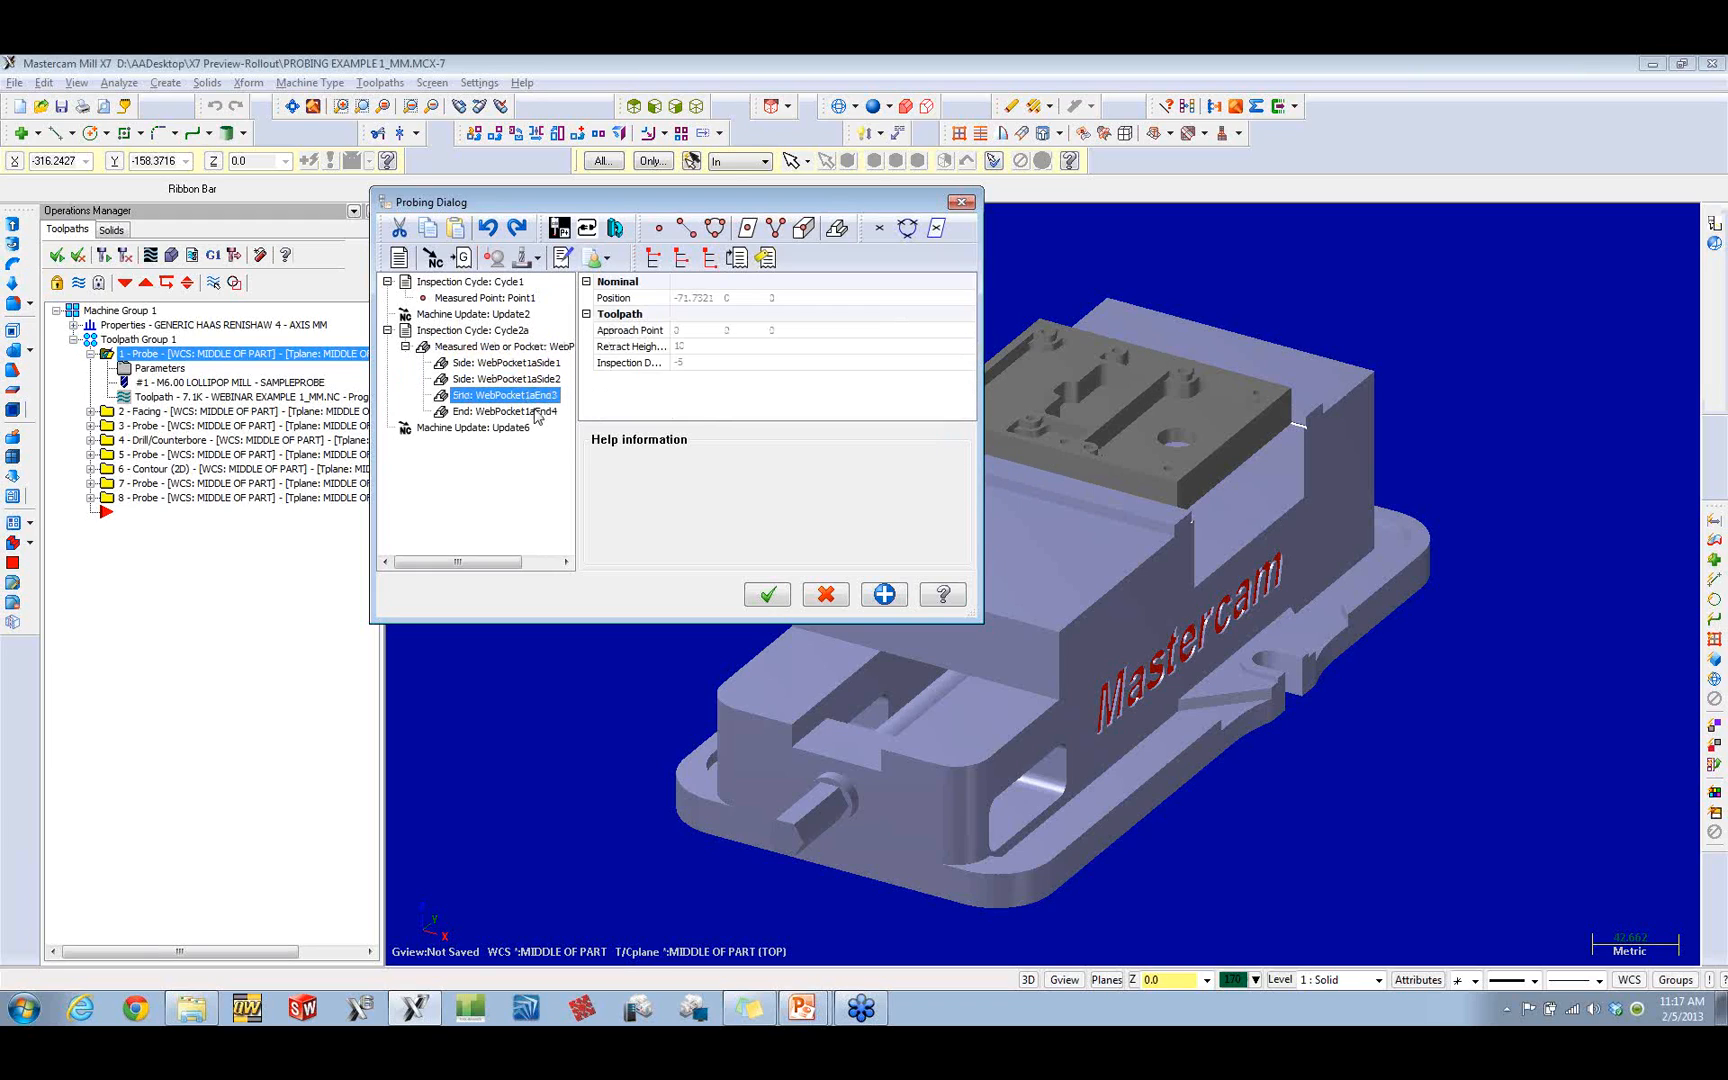
pyautogui.click(463, 428)
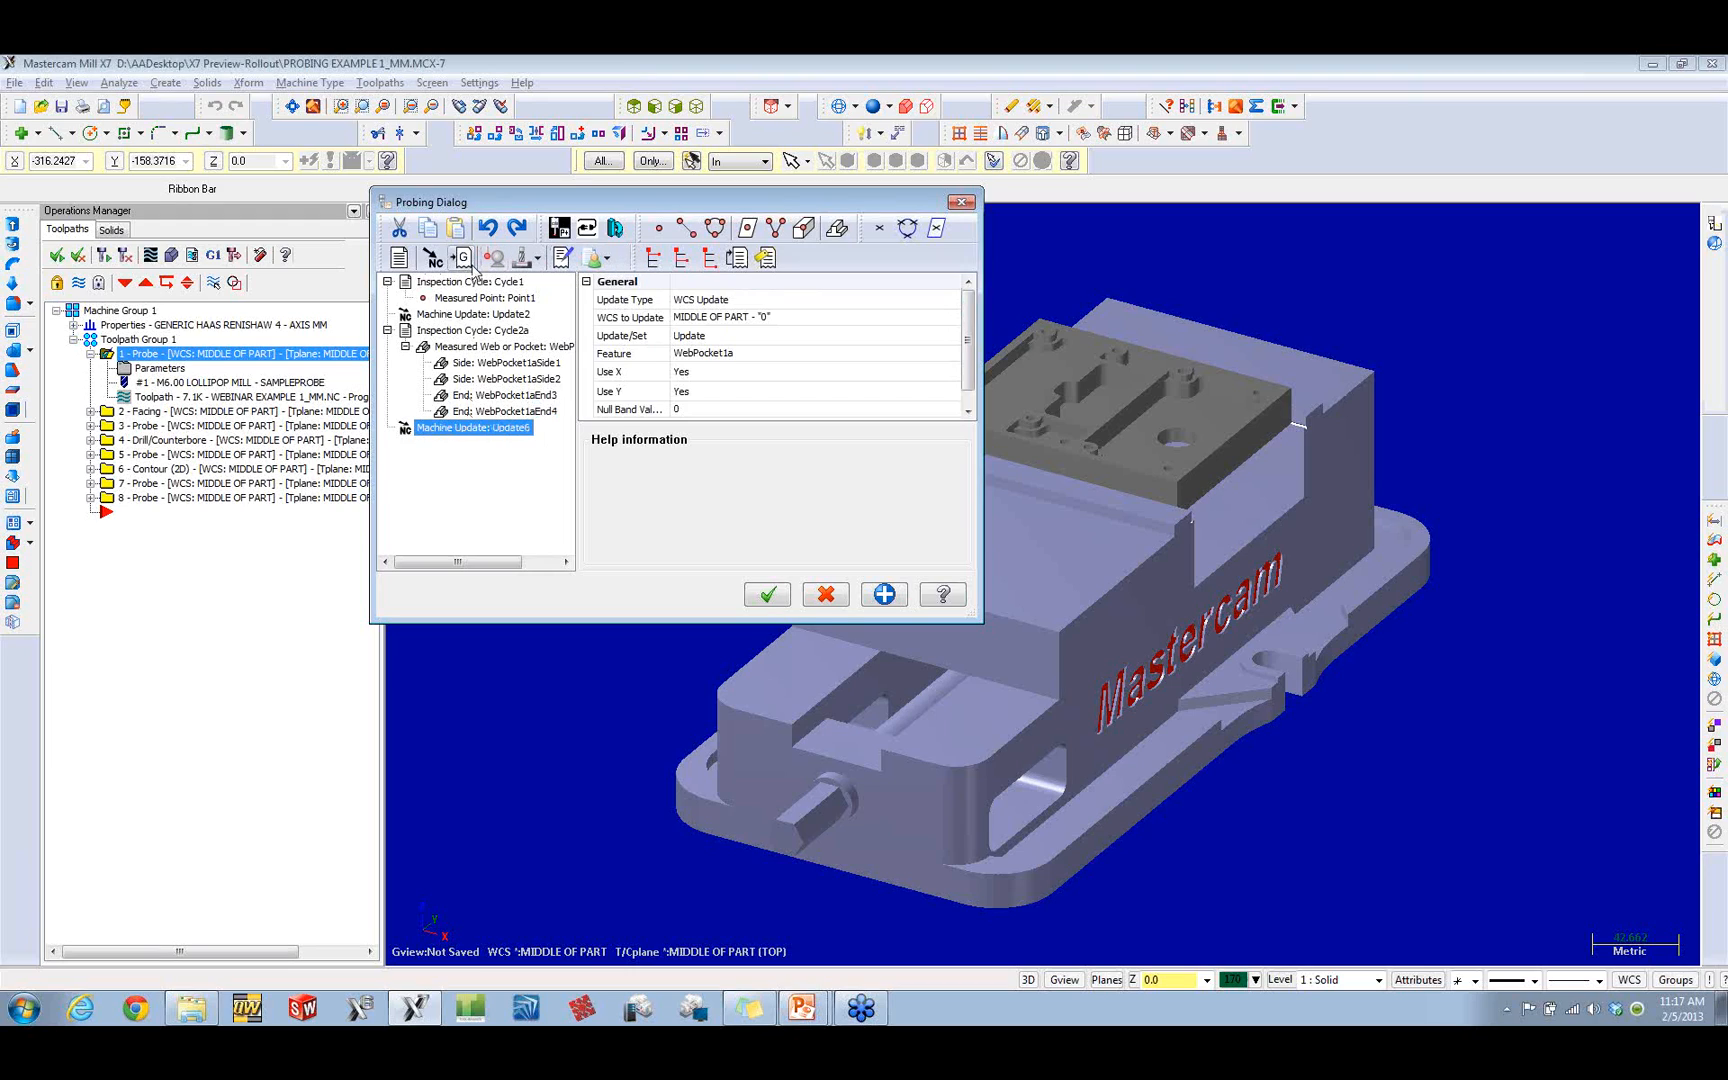
pyautogui.click(830, 595)
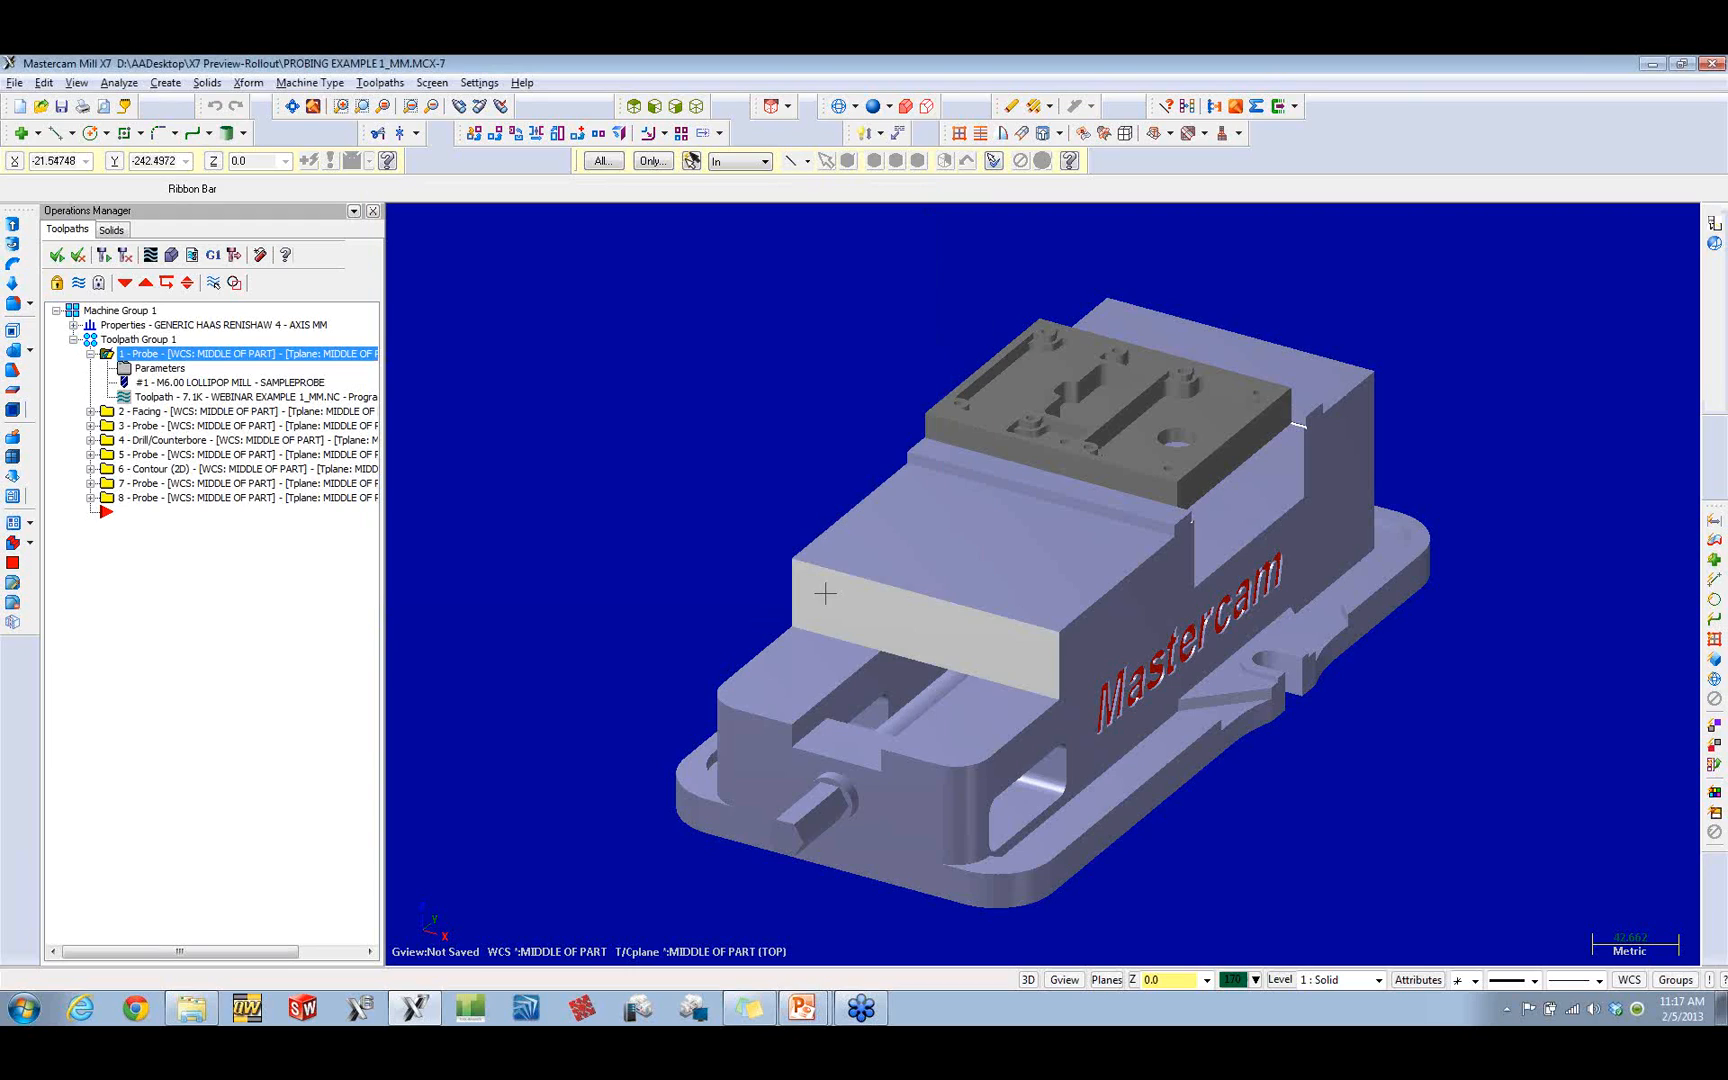
# Step: Open a maximized backplot of probe operation 1 with the workpiece displayed
pyautogui.click(155, 354)
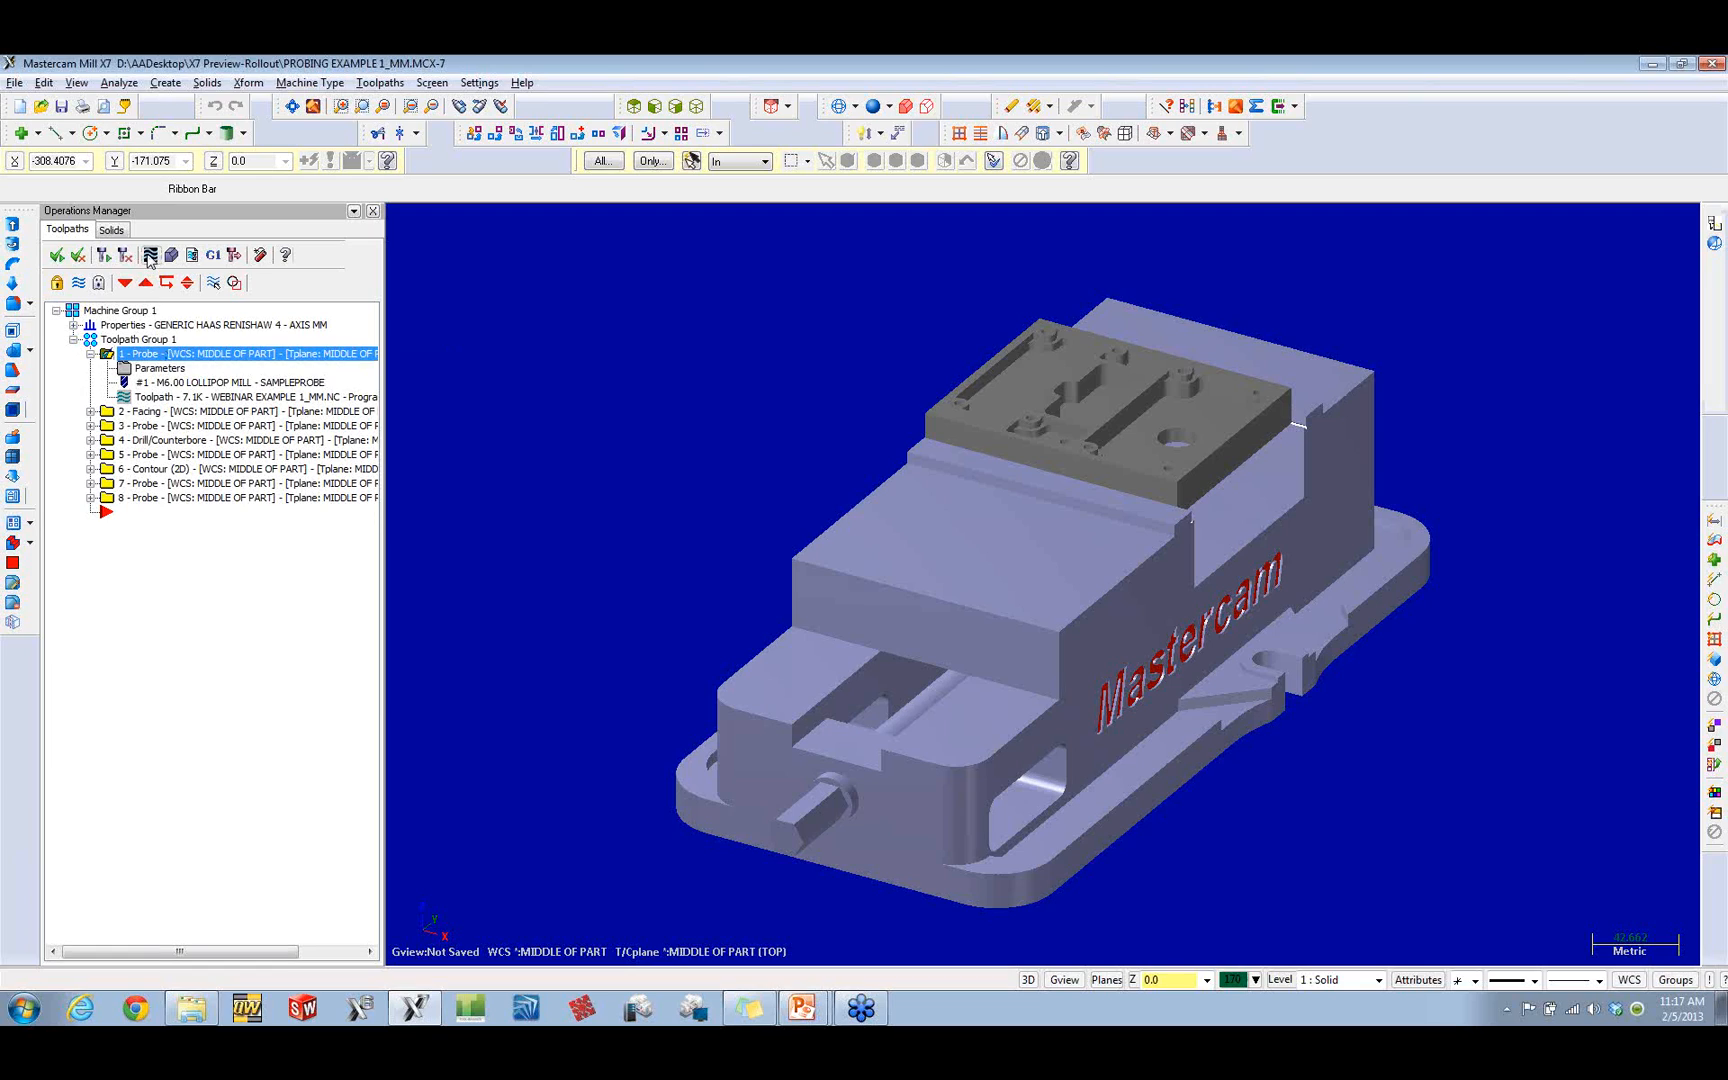
pyautogui.click(151, 256)
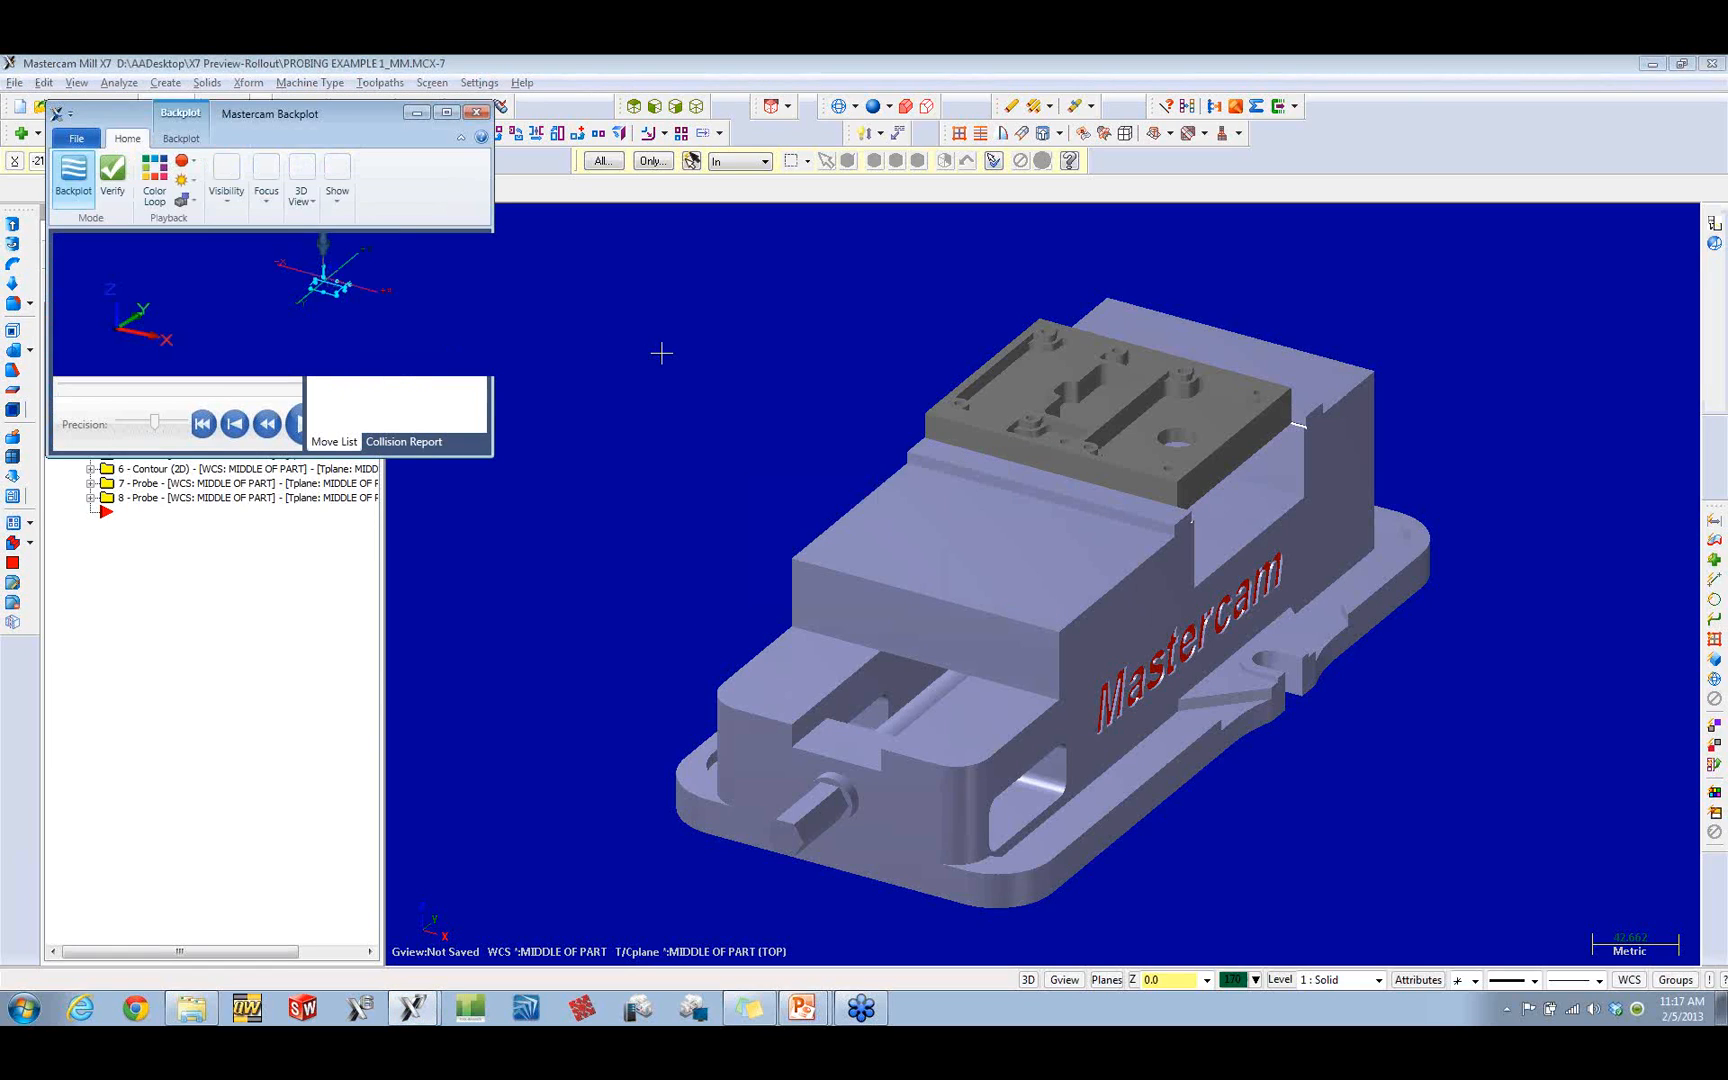
pyautogui.click(447, 114)
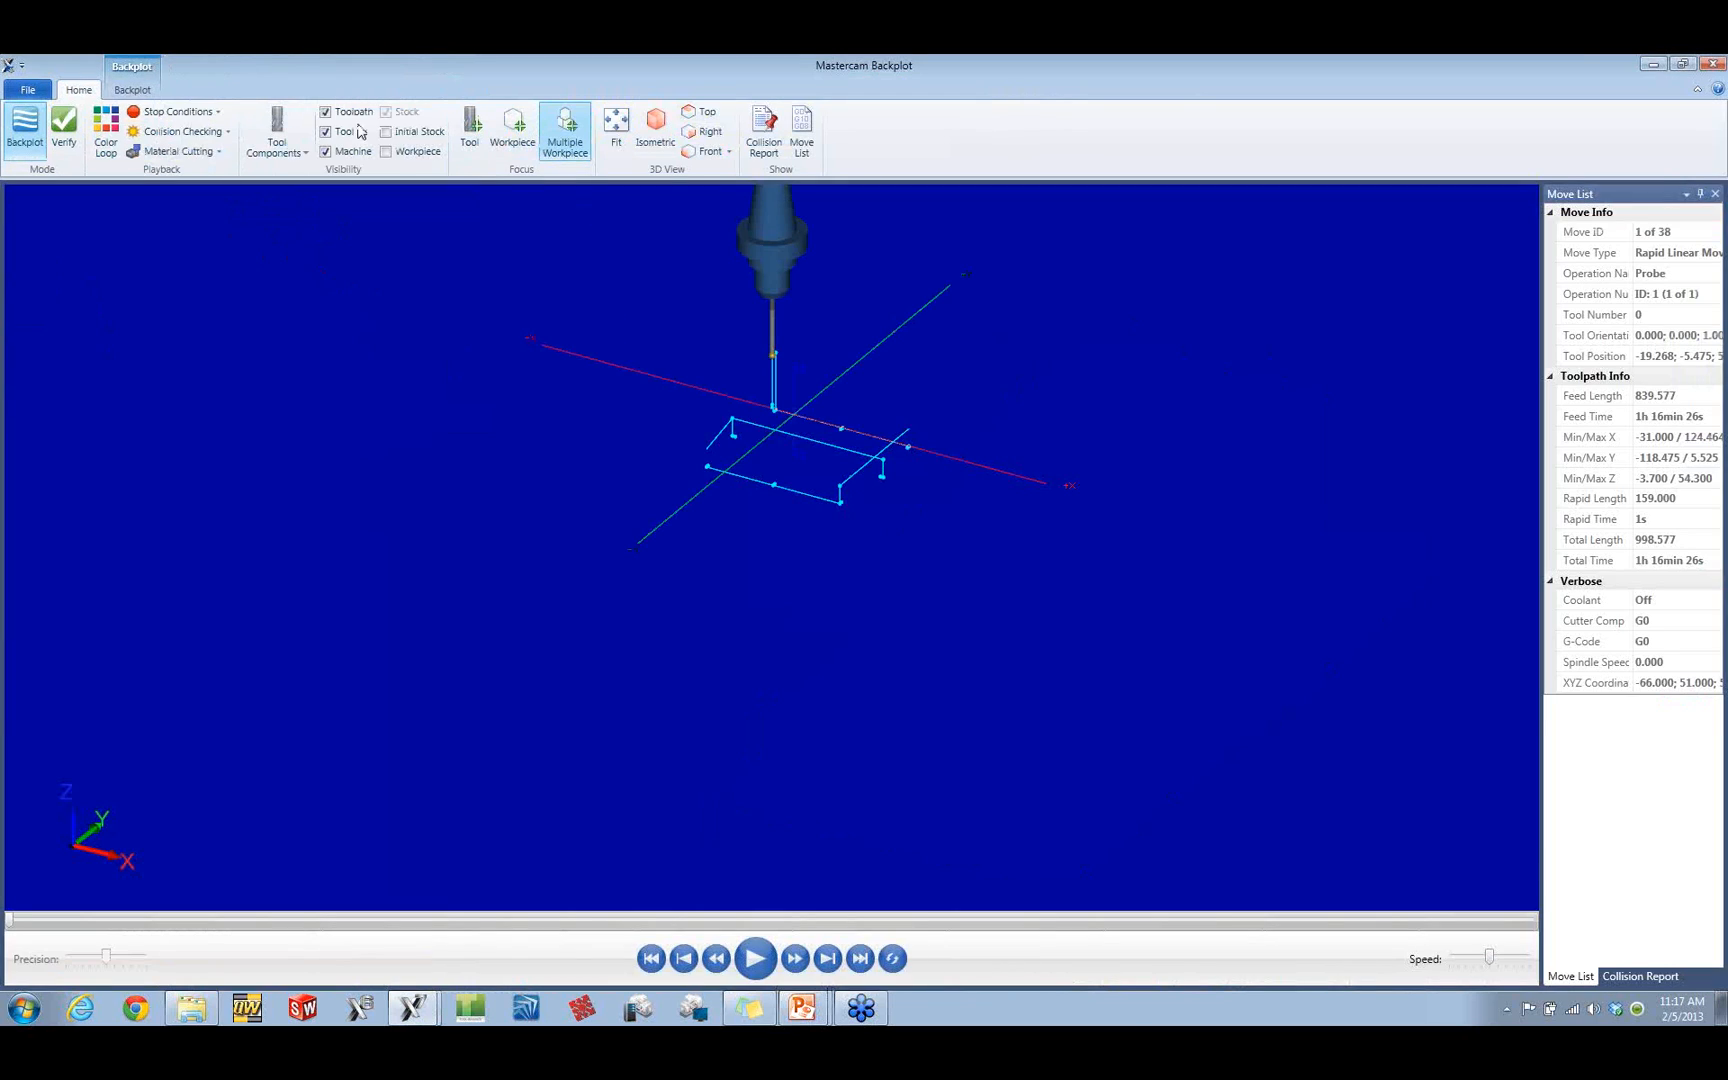
pyautogui.click(398, 154)
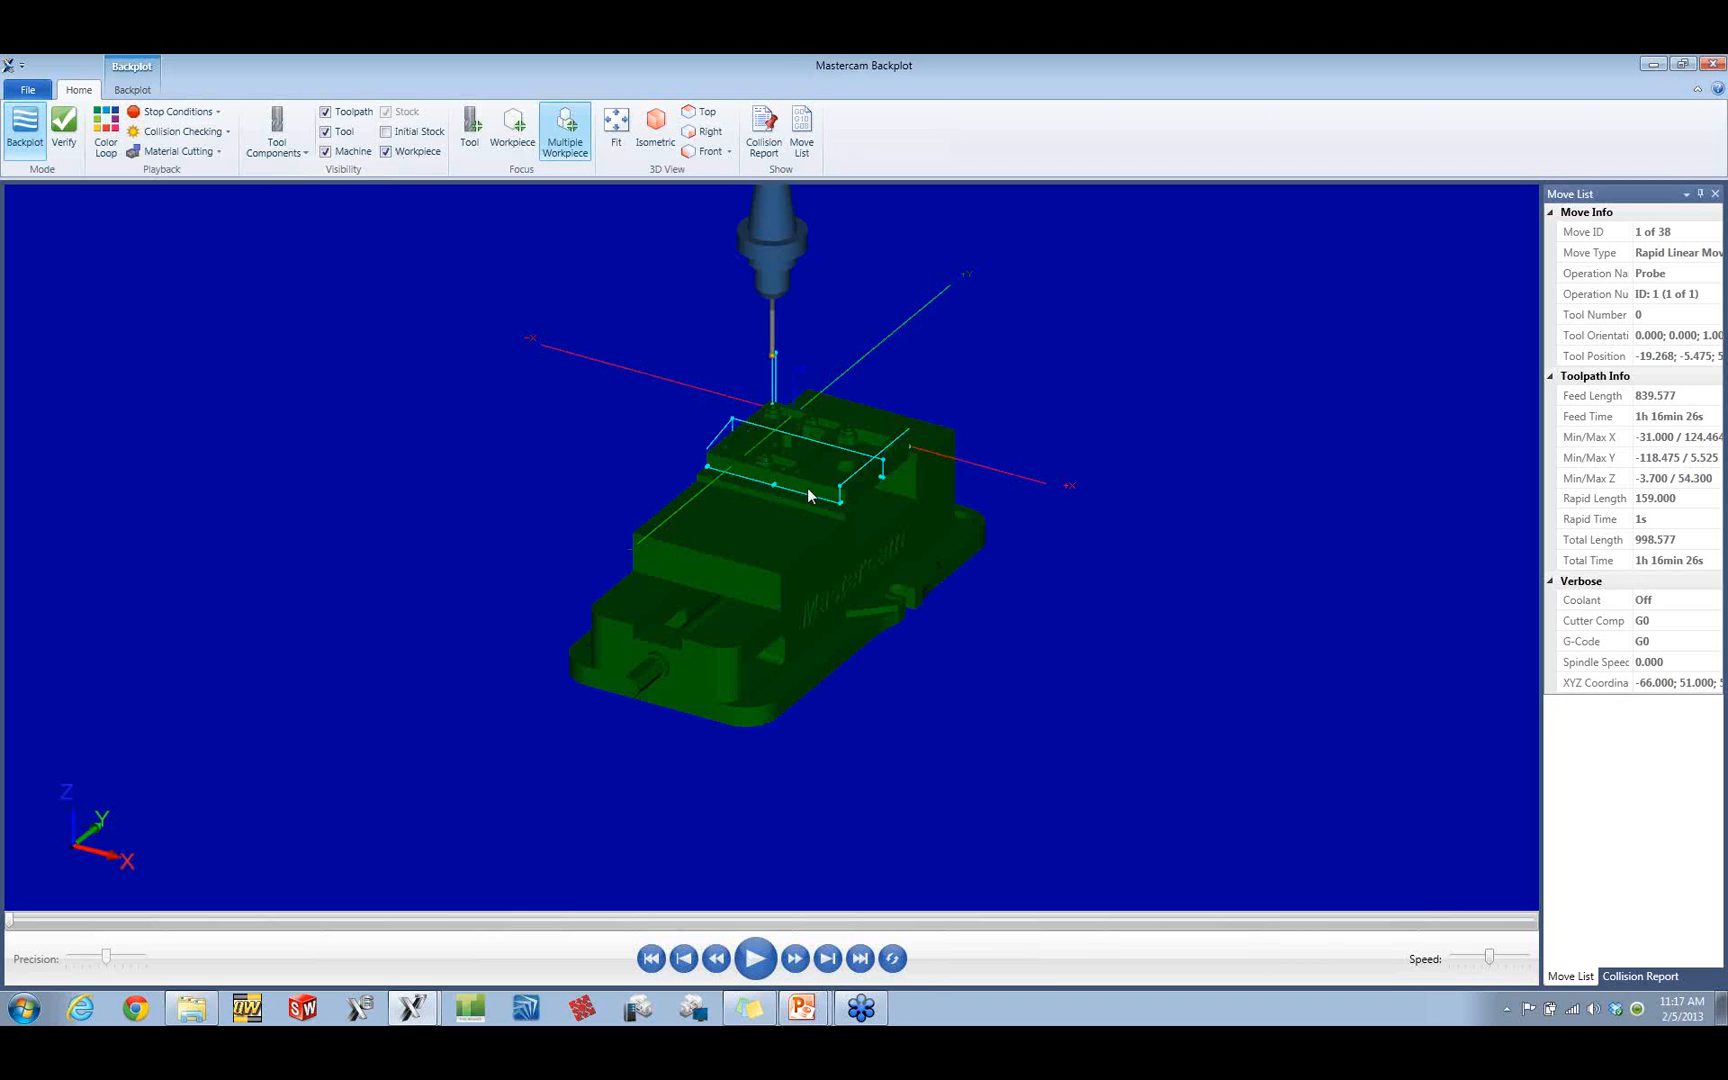
# Step: Scrub through the probing moves around the plate from several angles, and close the backplot
pyautogui.moveTo(807, 487)
pyautogui.mouseDown(button='middle')
pyautogui.moveTo(756, 486)
pyautogui.moveTo(822, 494)
pyautogui.moveTo(801, 490)
pyautogui.mouseUp(button='middle')
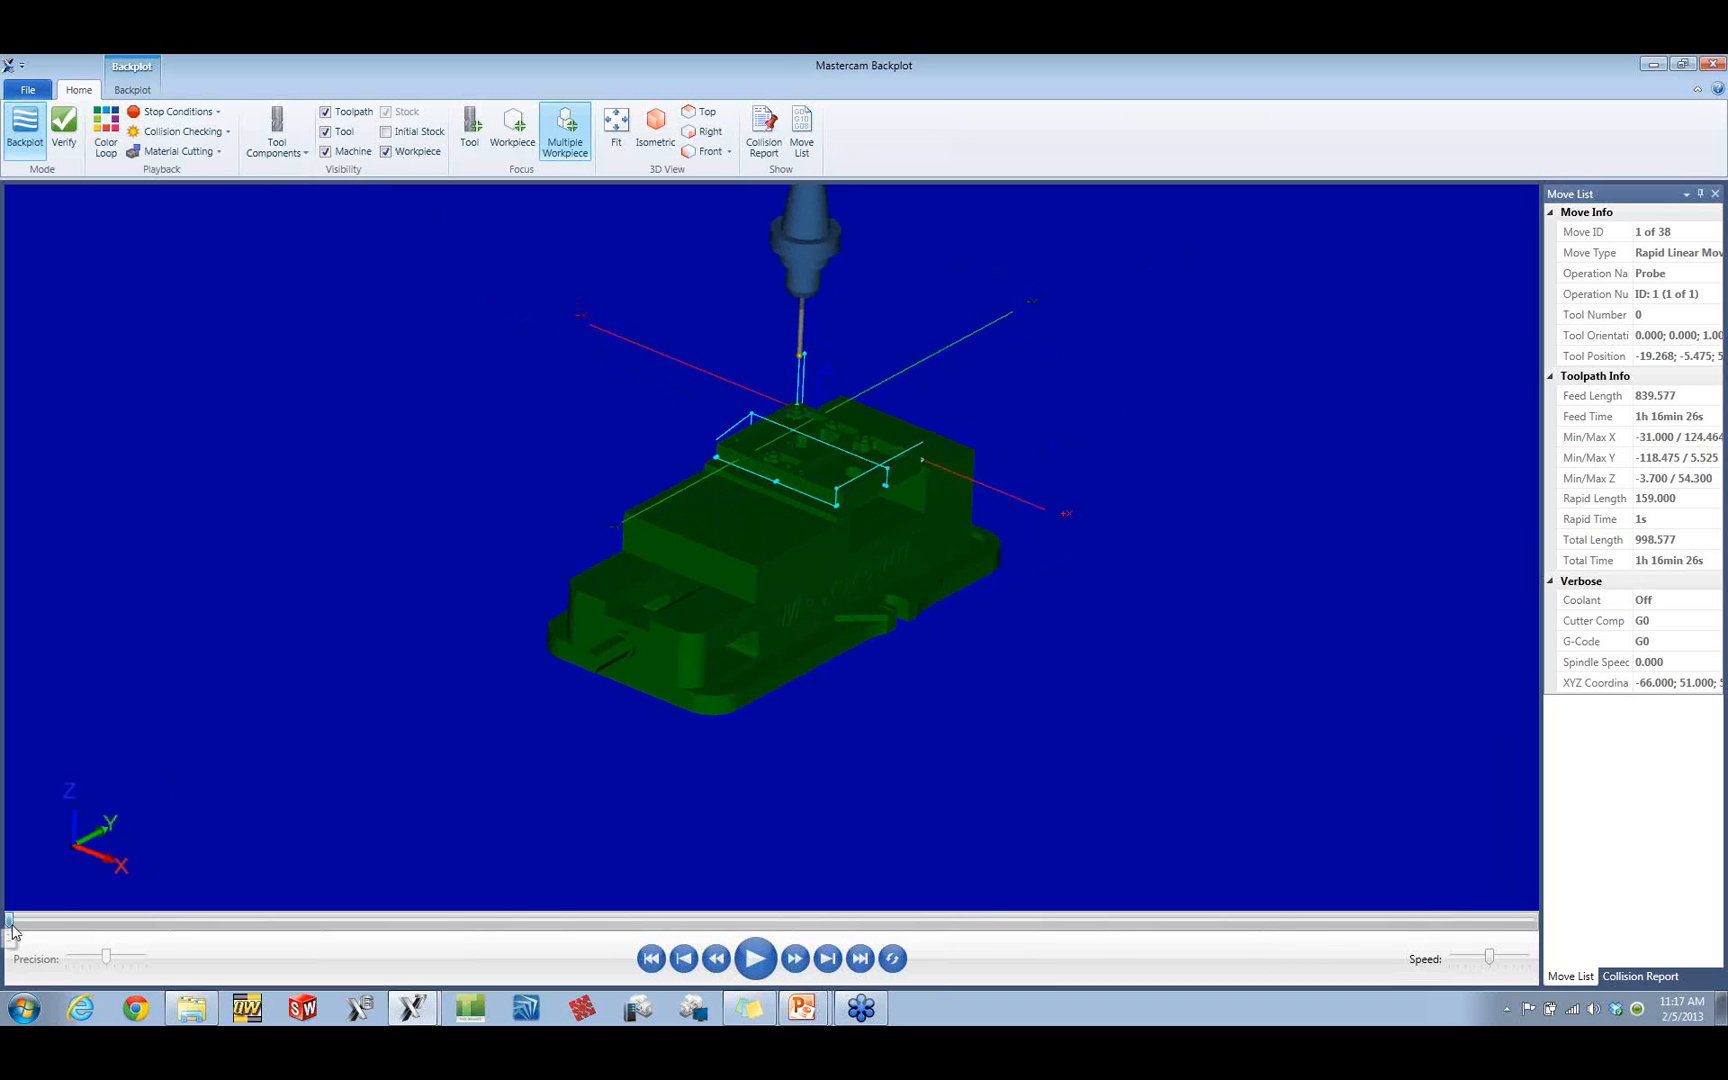
pyautogui.moveTo(9, 919); pyautogui.dragTo(44, 906)
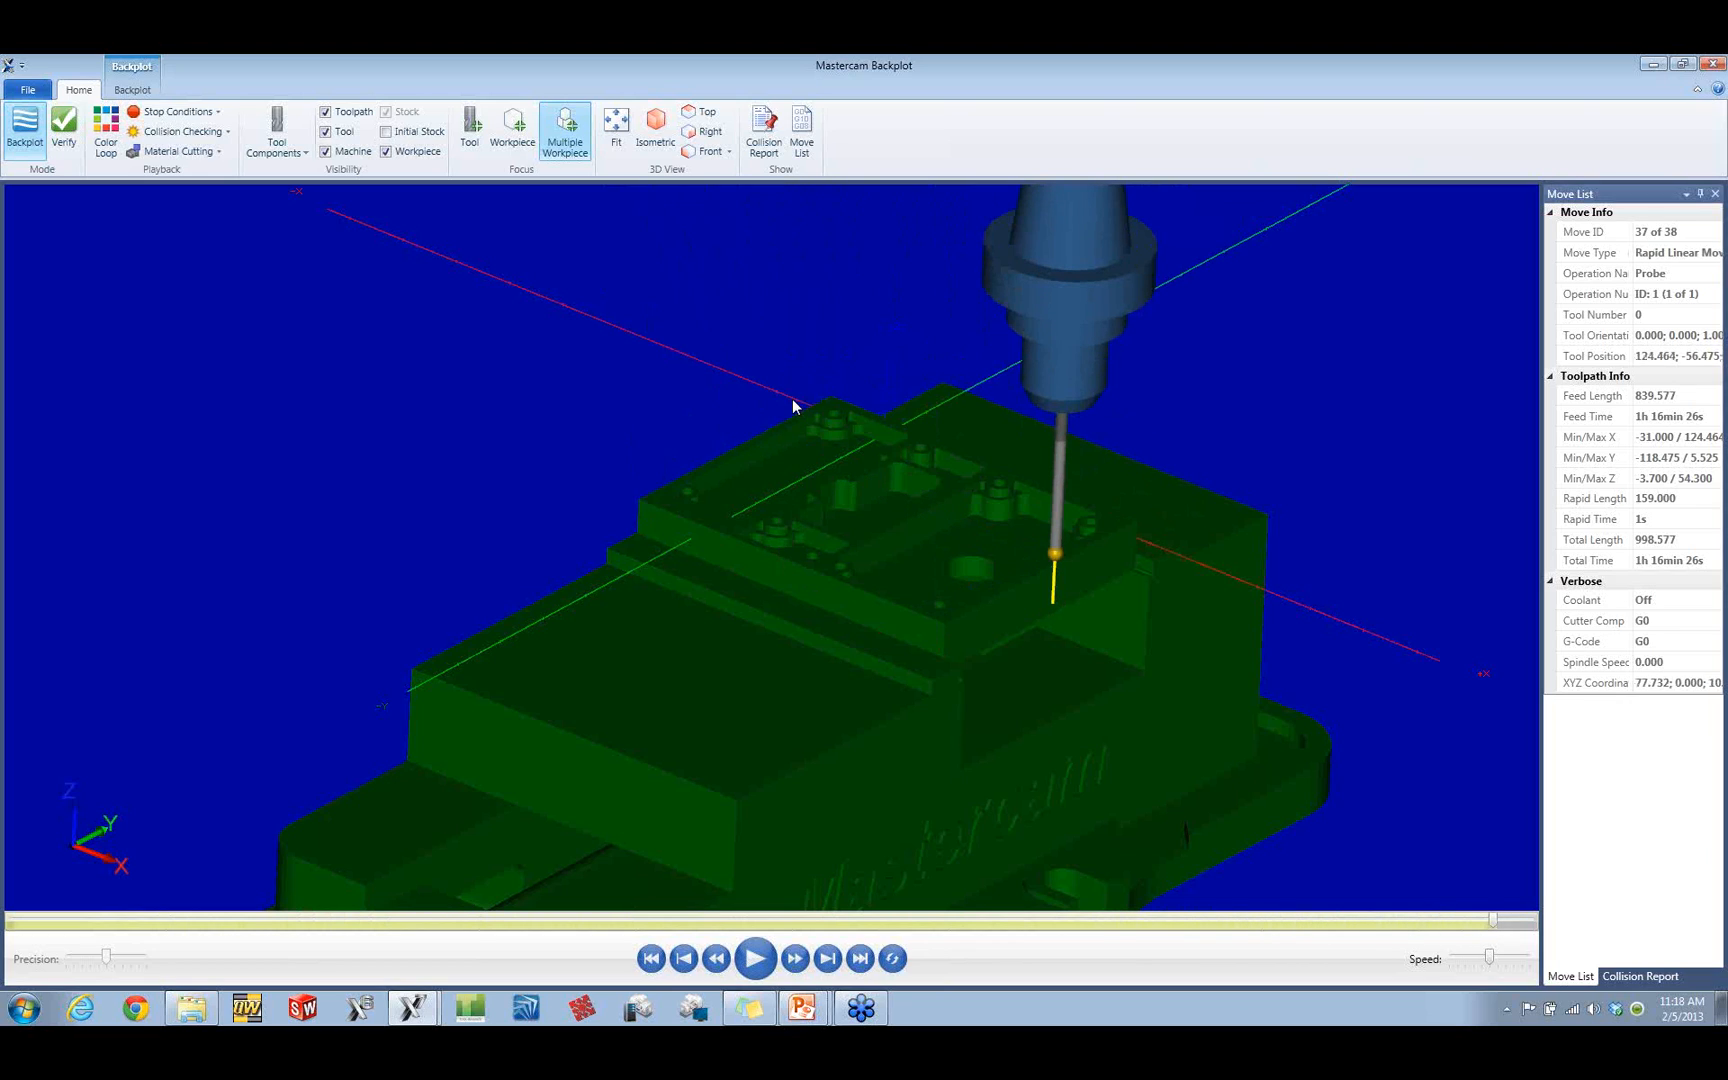
pyautogui.moveTo(840, 508)
pyautogui.mouseDown(button='middle')
pyautogui.moveTo(879, 509)
pyautogui.moveTo(862, 494)
pyautogui.mouseUp(button='middle')
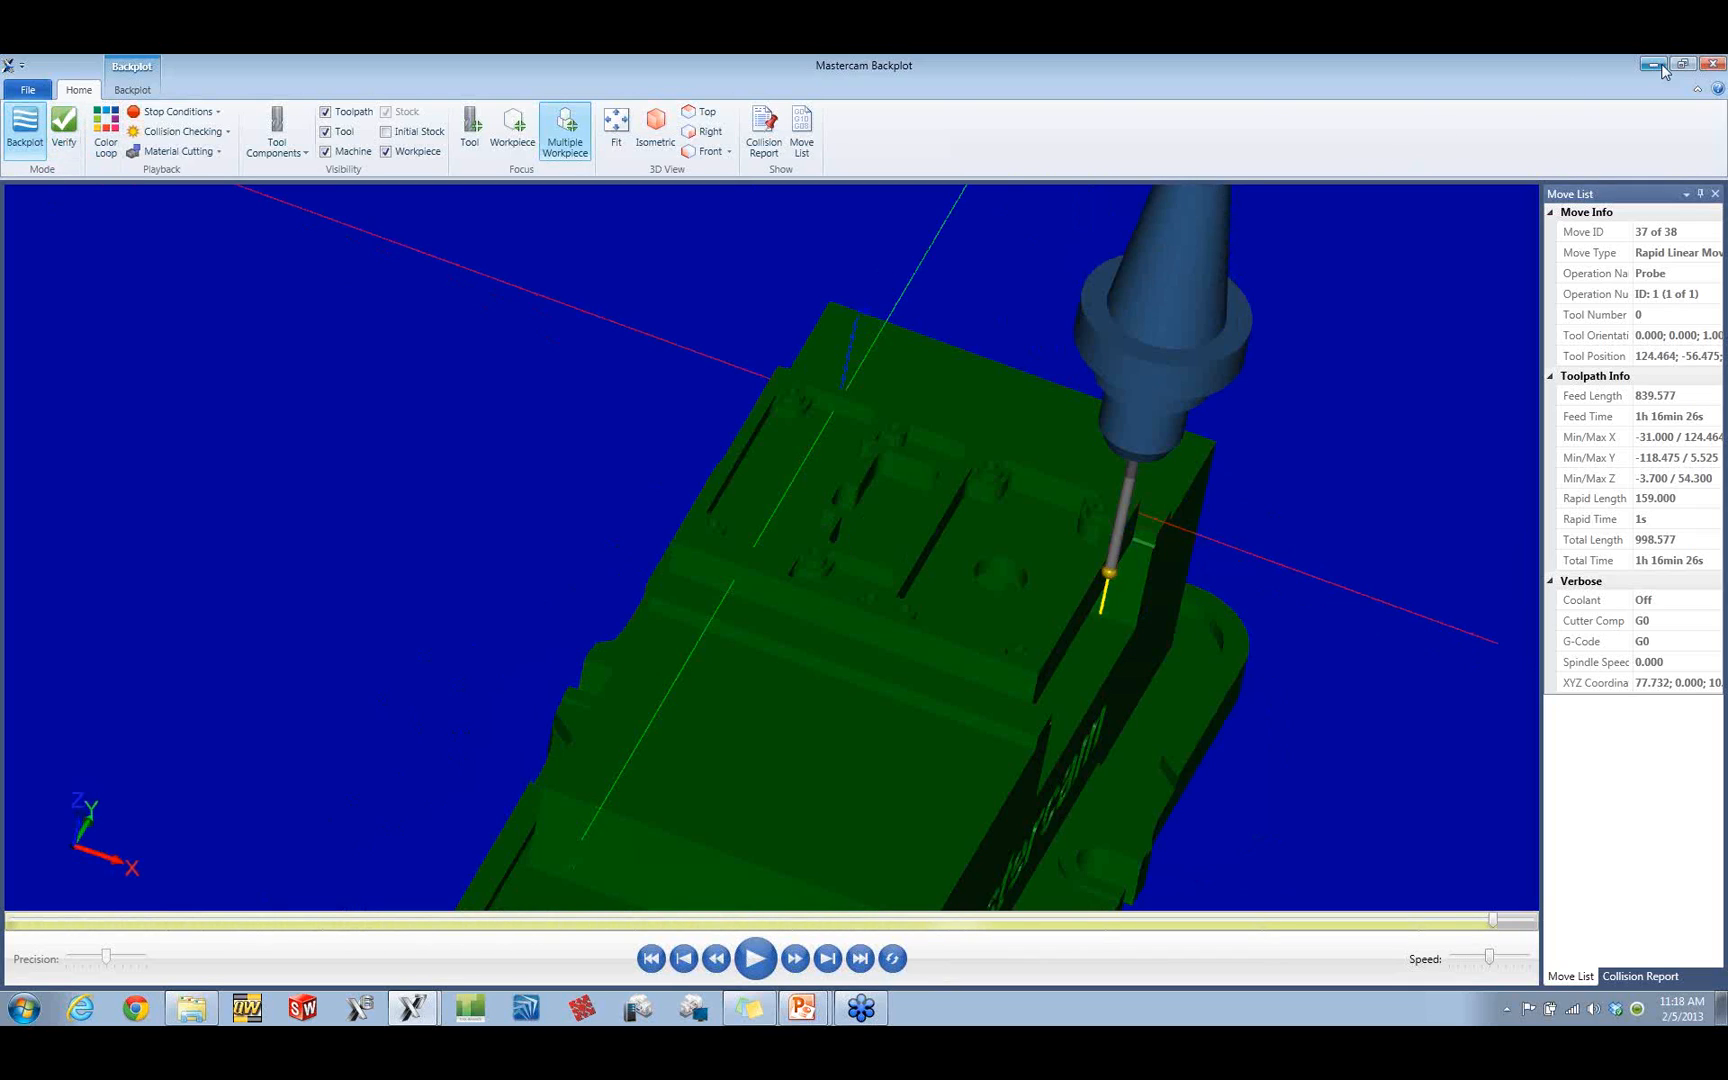
pyautogui.click(1706, 64)
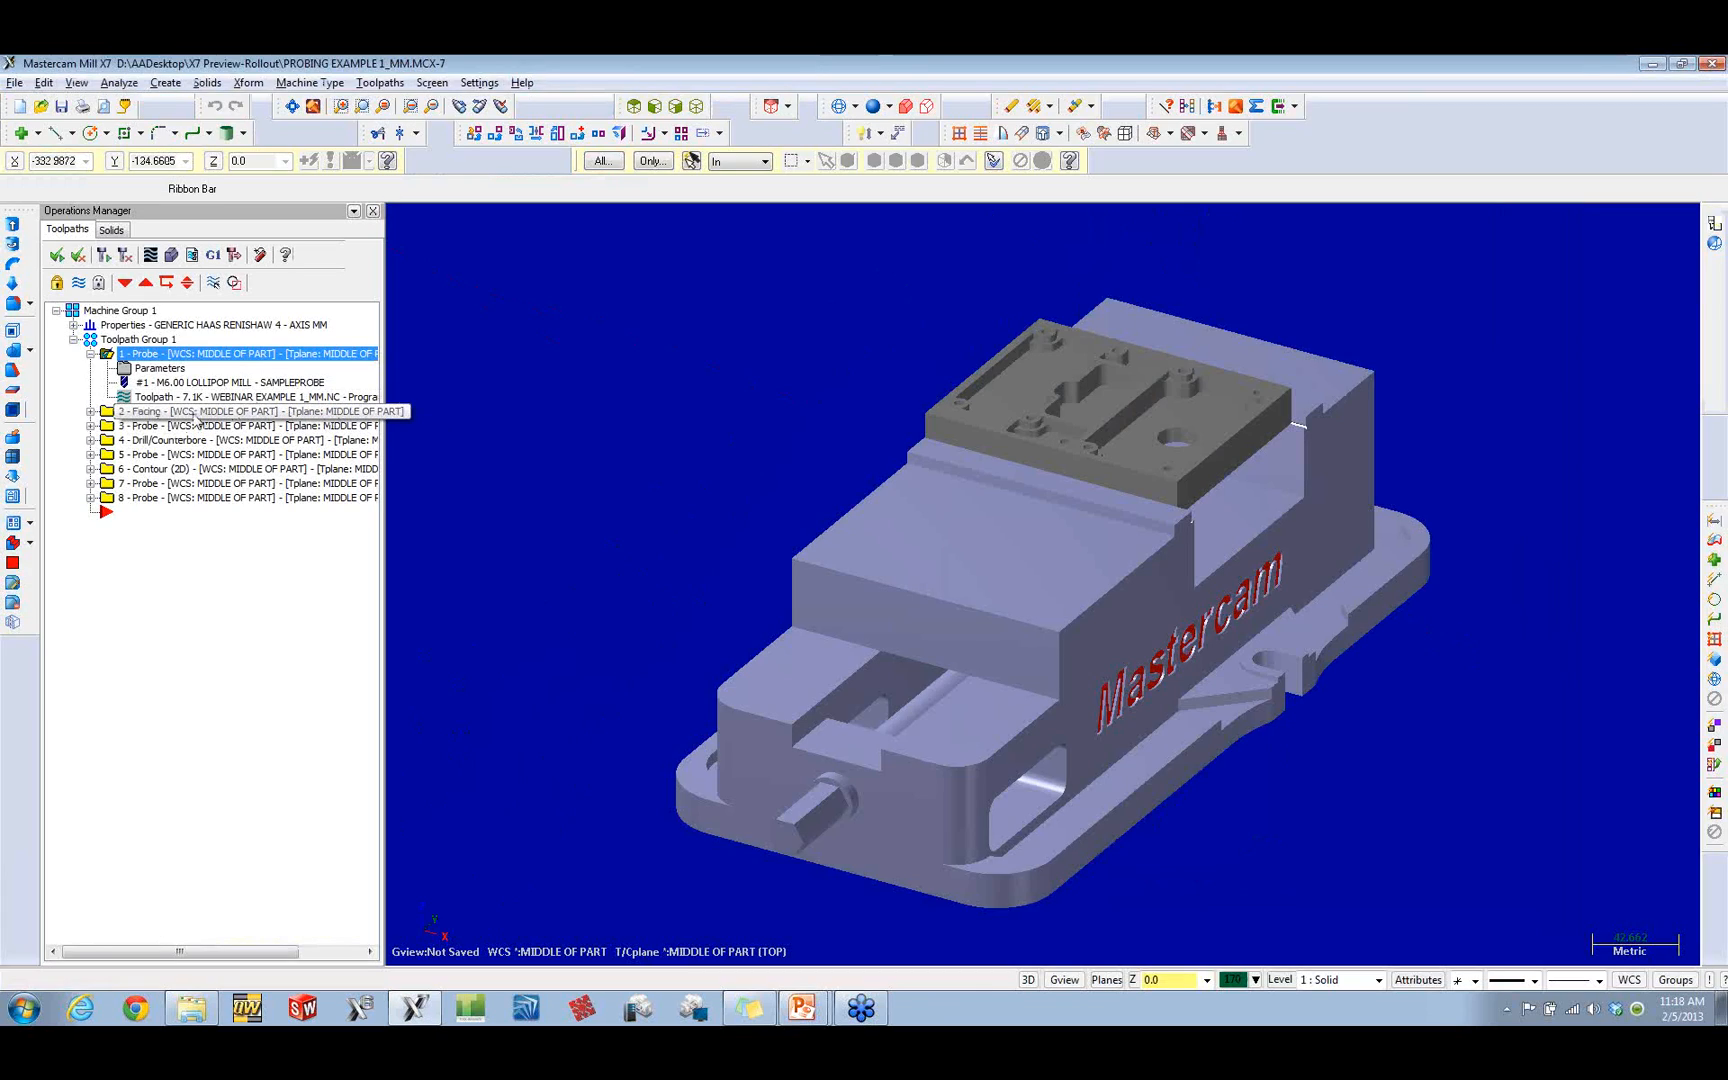
# Step: Backplot facing operation 2, scrub through most of the face mill's moves over the plate, and close the backplot
pyautogui.click(187, 412)
pyautogui.click(90, 412)
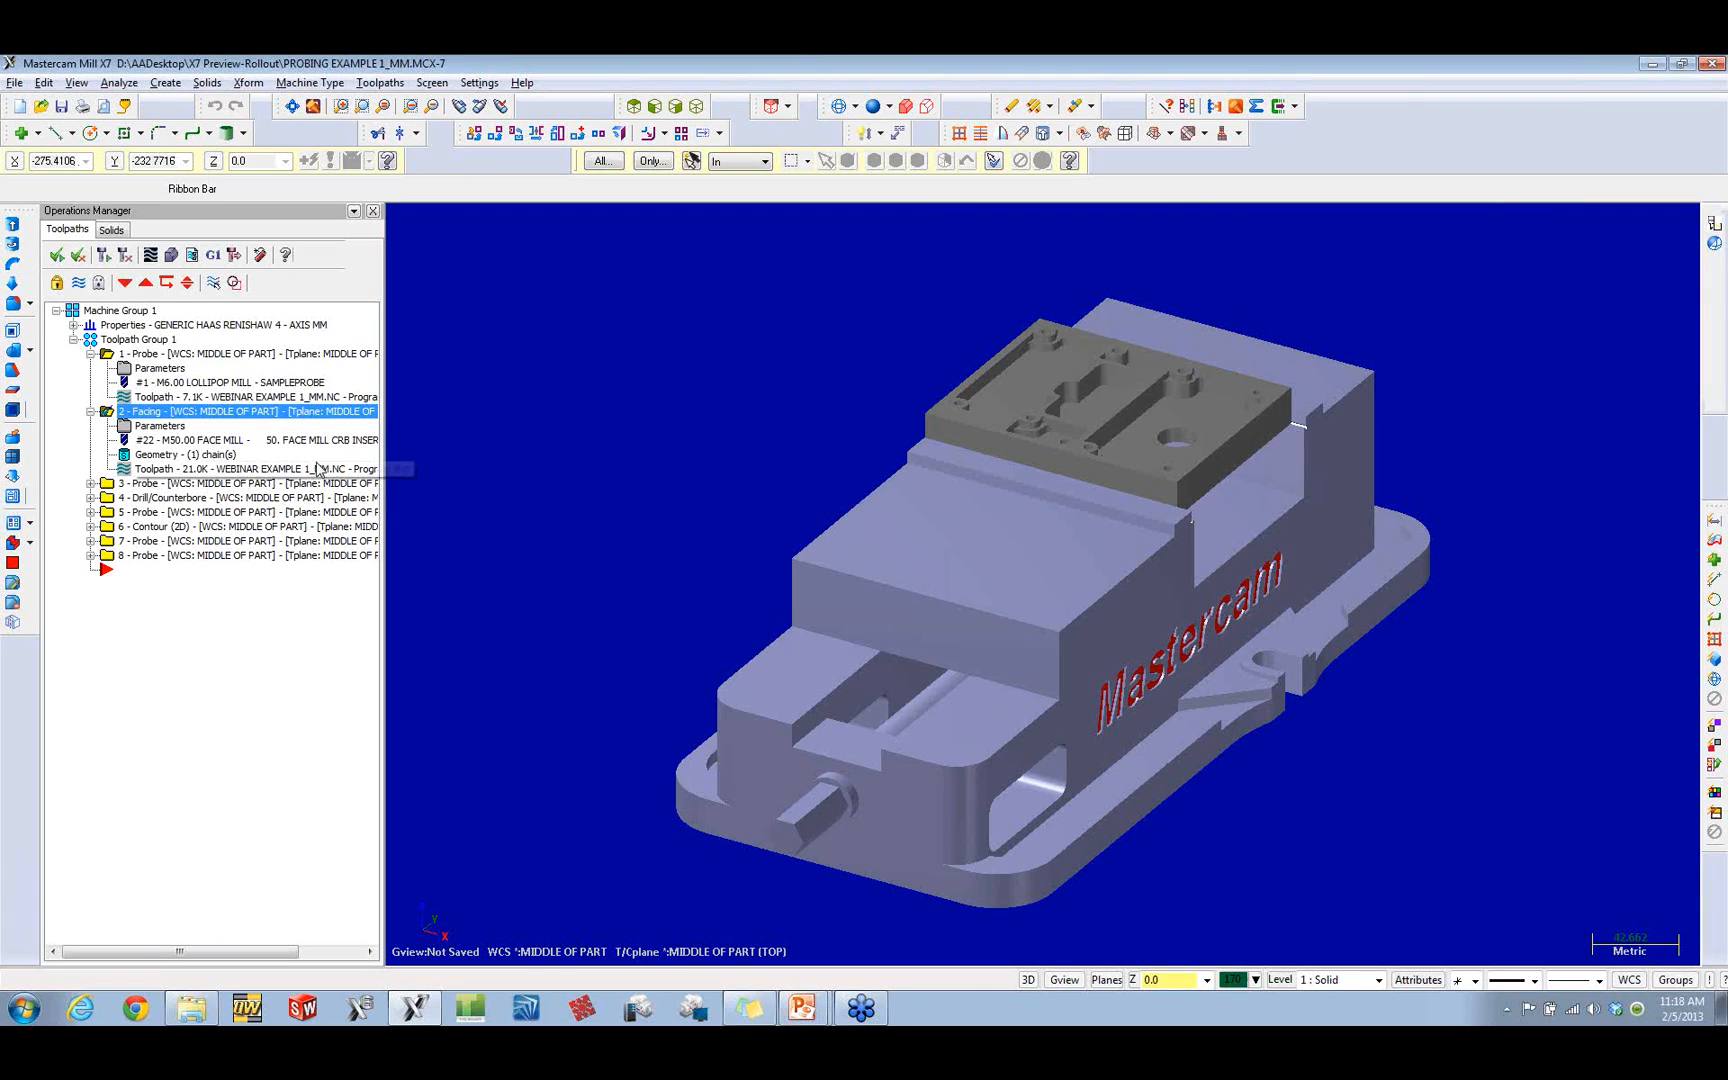
pyautogui.click(217, 468)
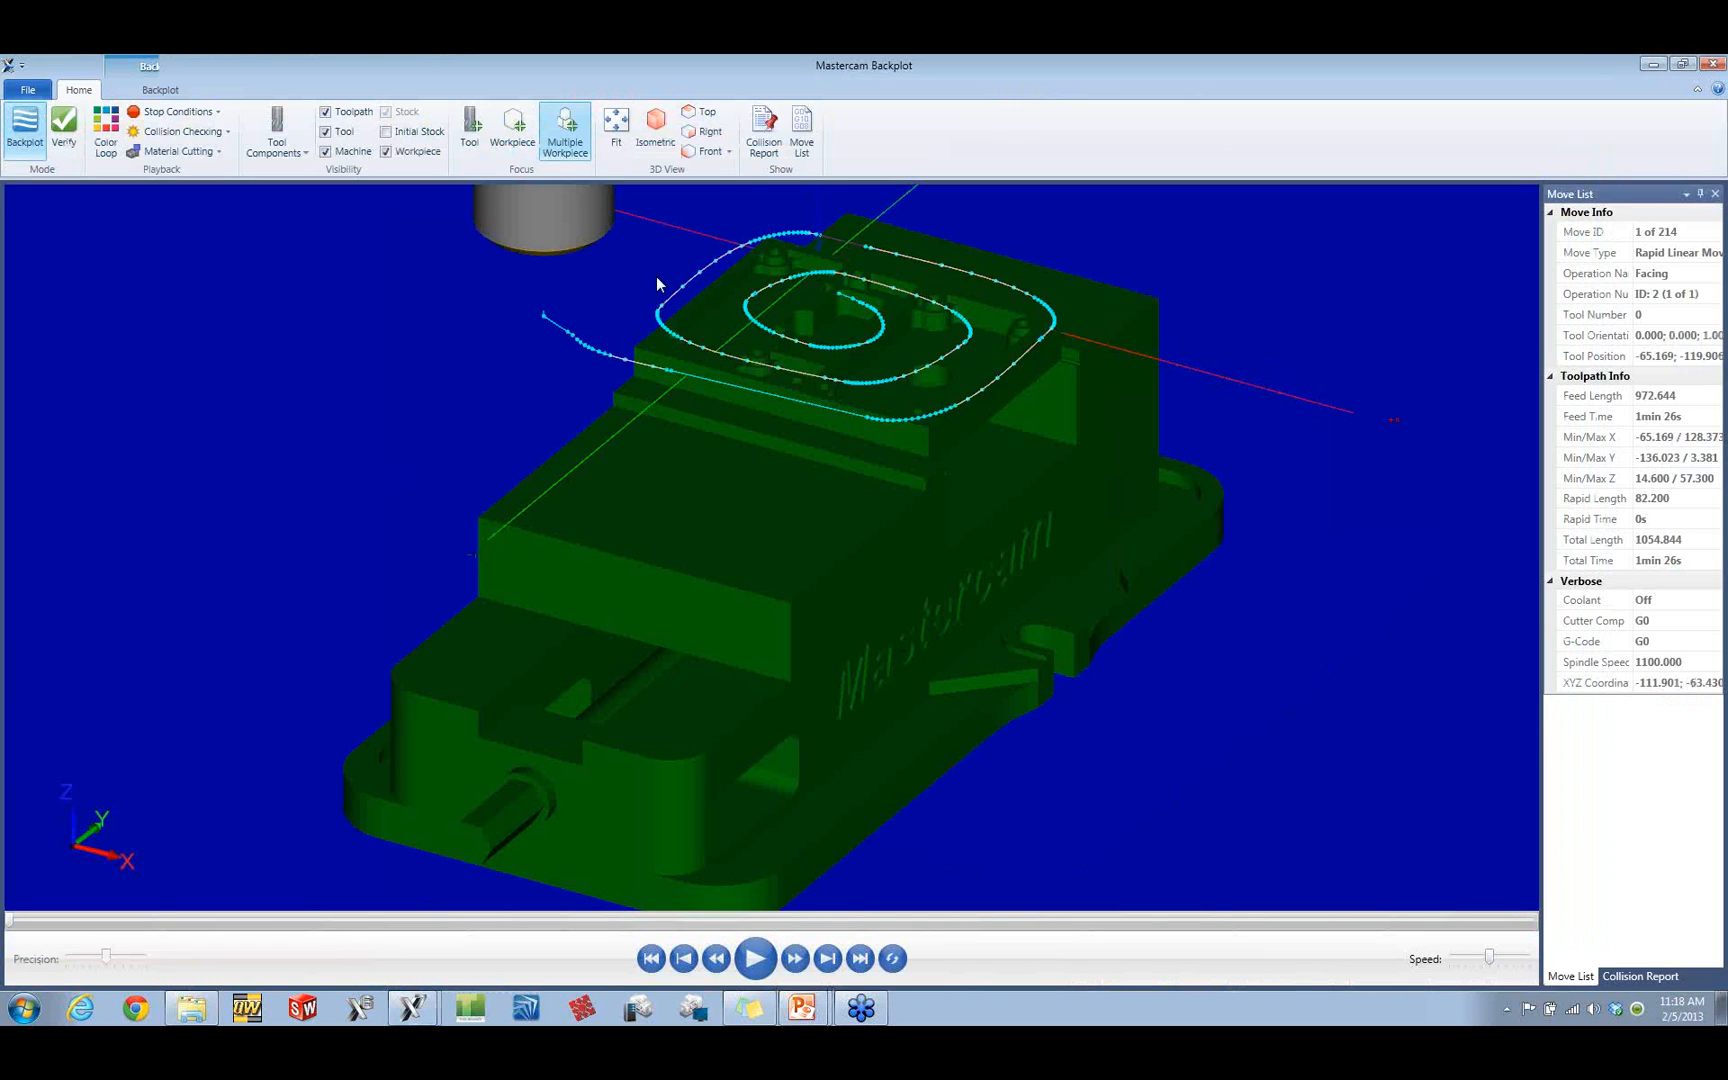
pyautogui.moveTo(10, 921); pyautogui.dragTo(1434, 938)
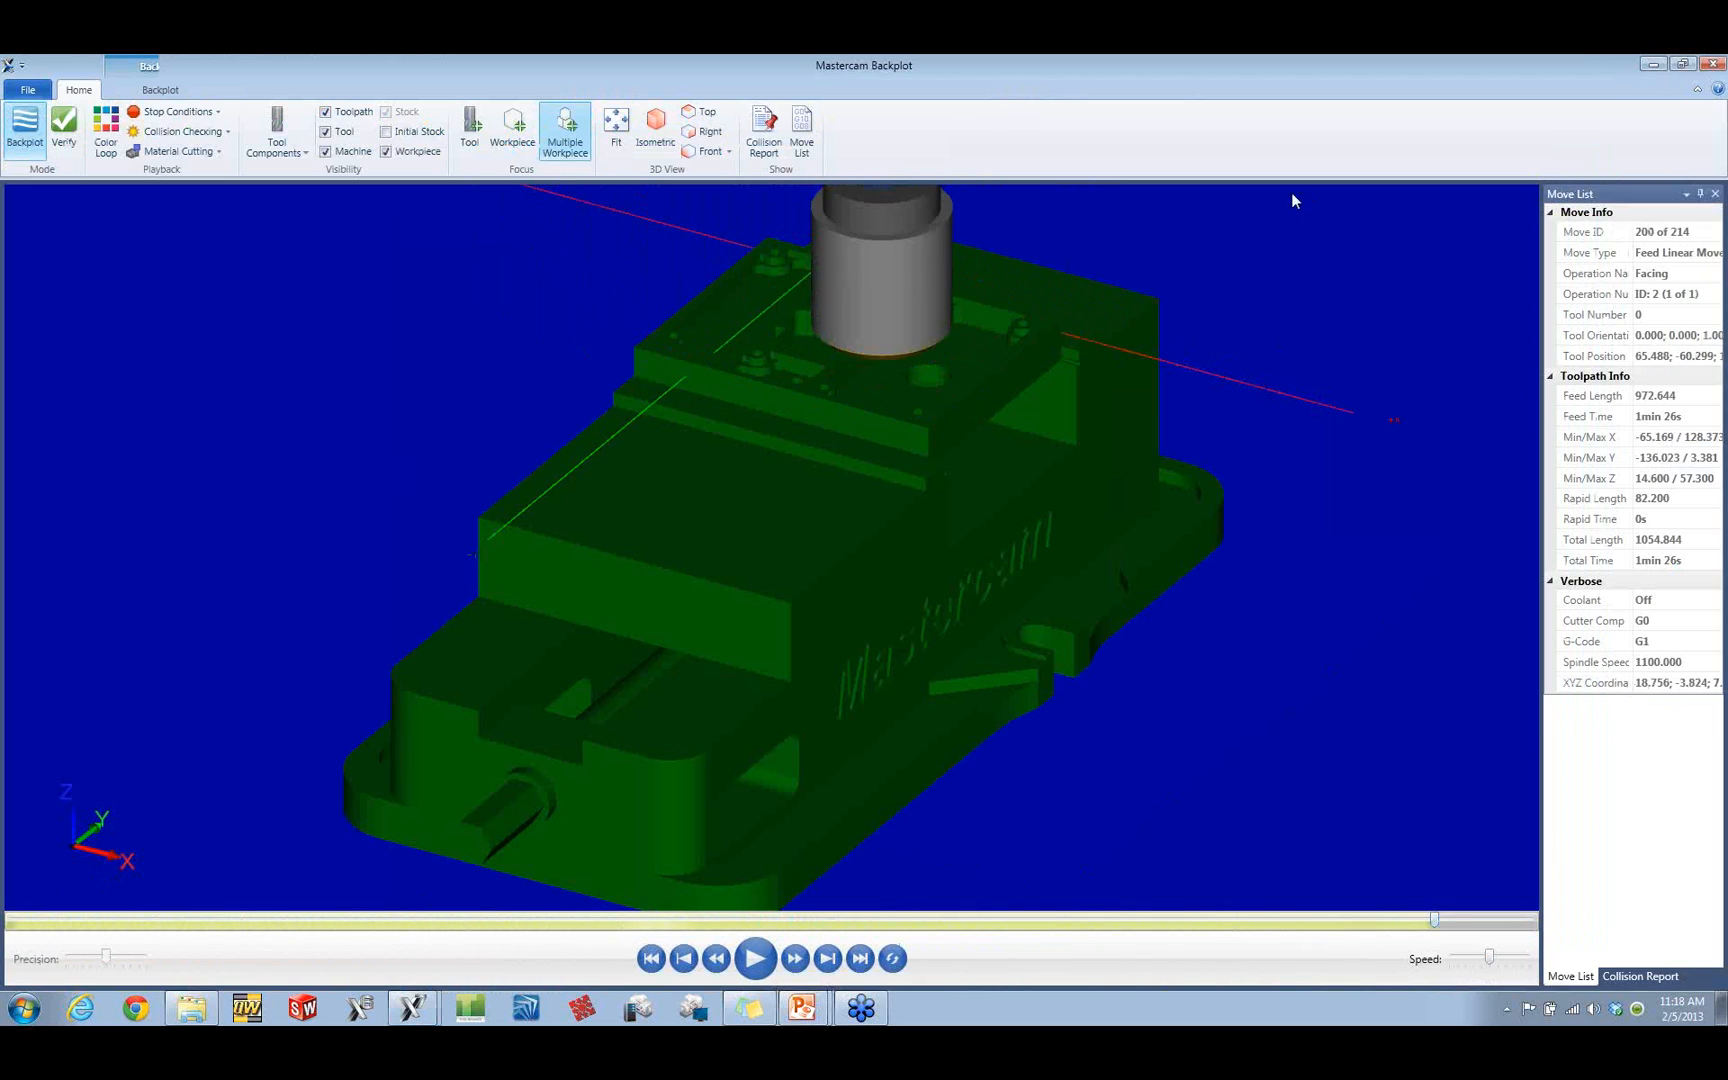
pyautogui.click(1715, 66)
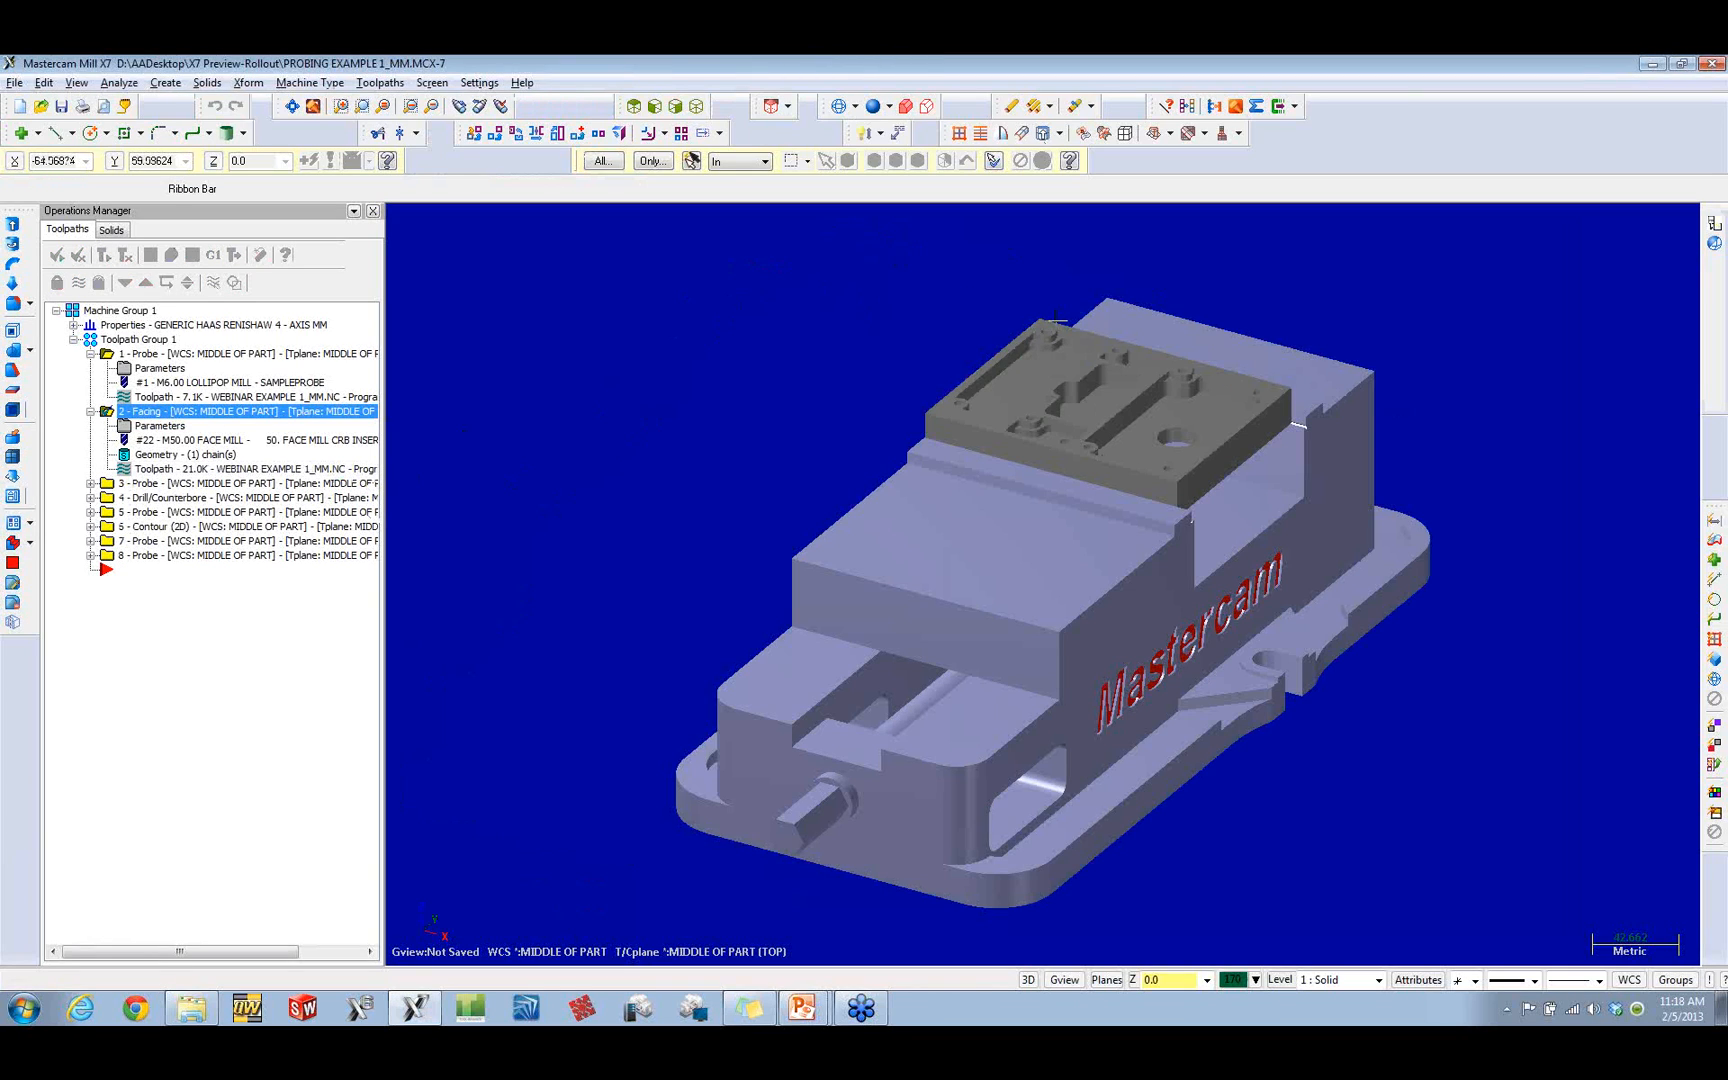
# Step: Examine the measured plane Plane1 and report Report1 in the parameters of probe operation 3, and leave without changes
pyautogui.click(145, 484)
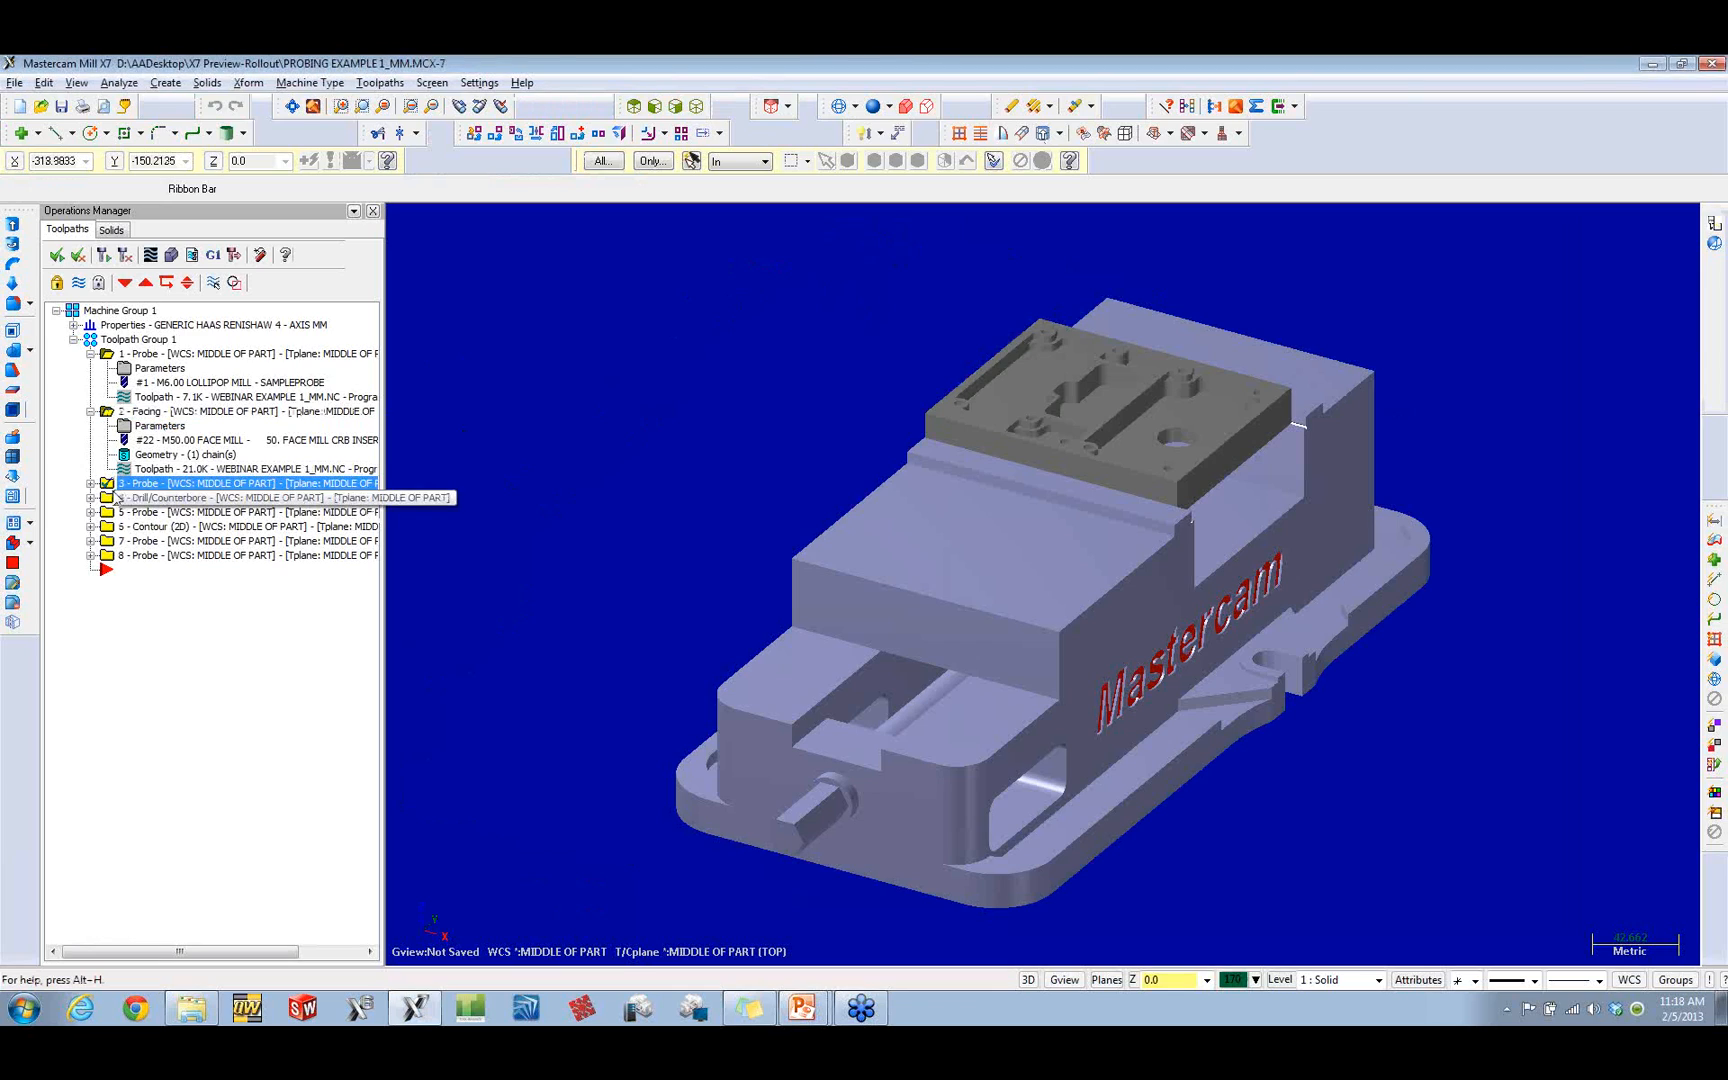
pyautogui.click(91, 483)
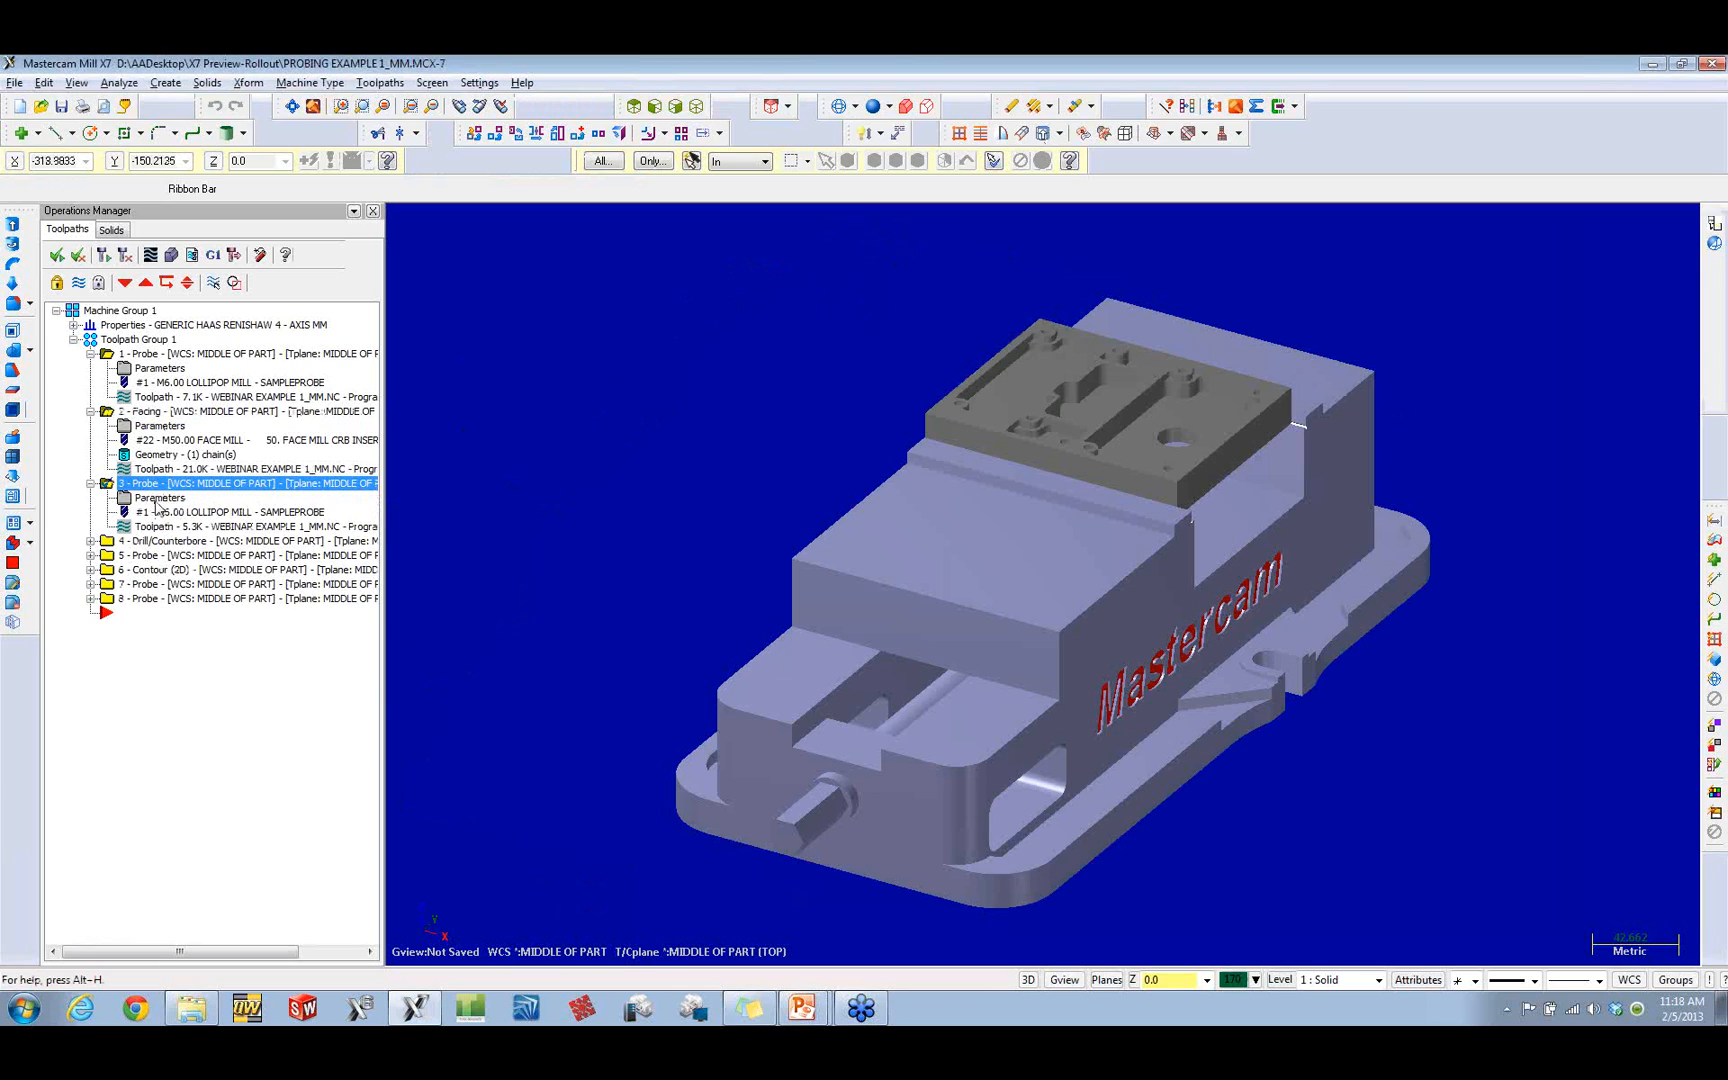
pyautogui.click(157, 498)
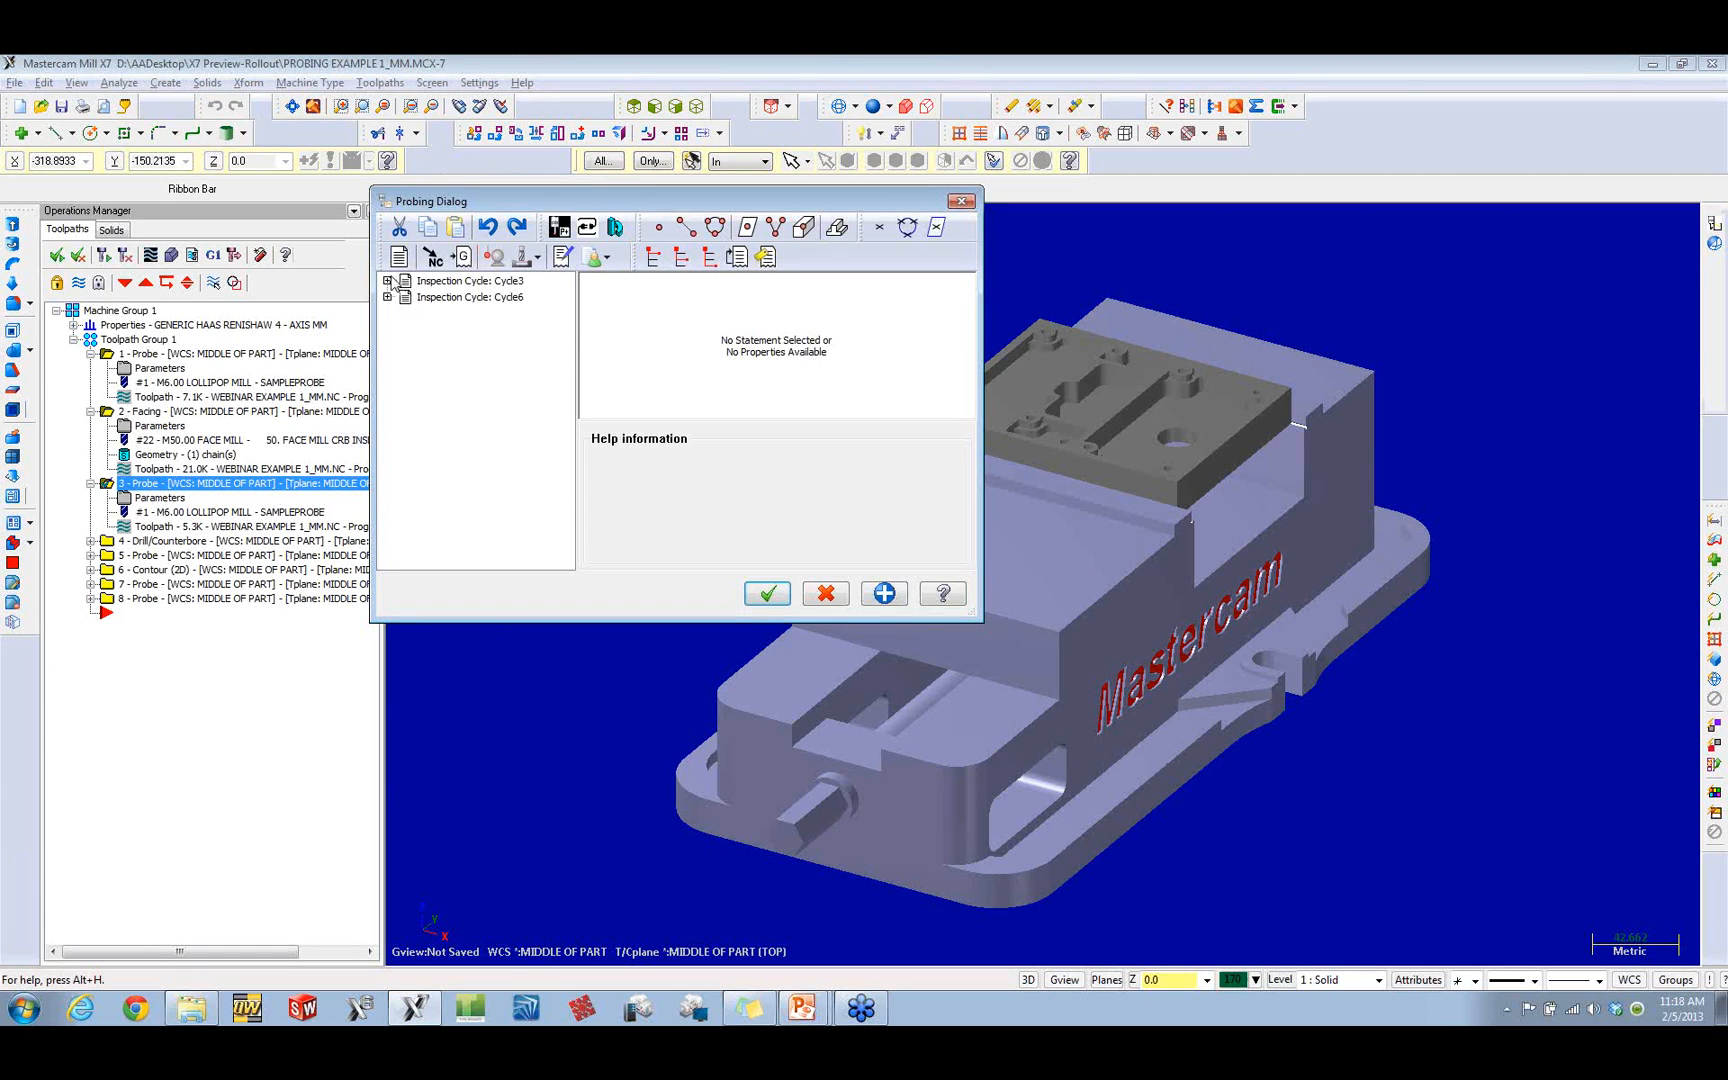
pyautogui.click(389, 281)
pyautogui.click(466, 298)
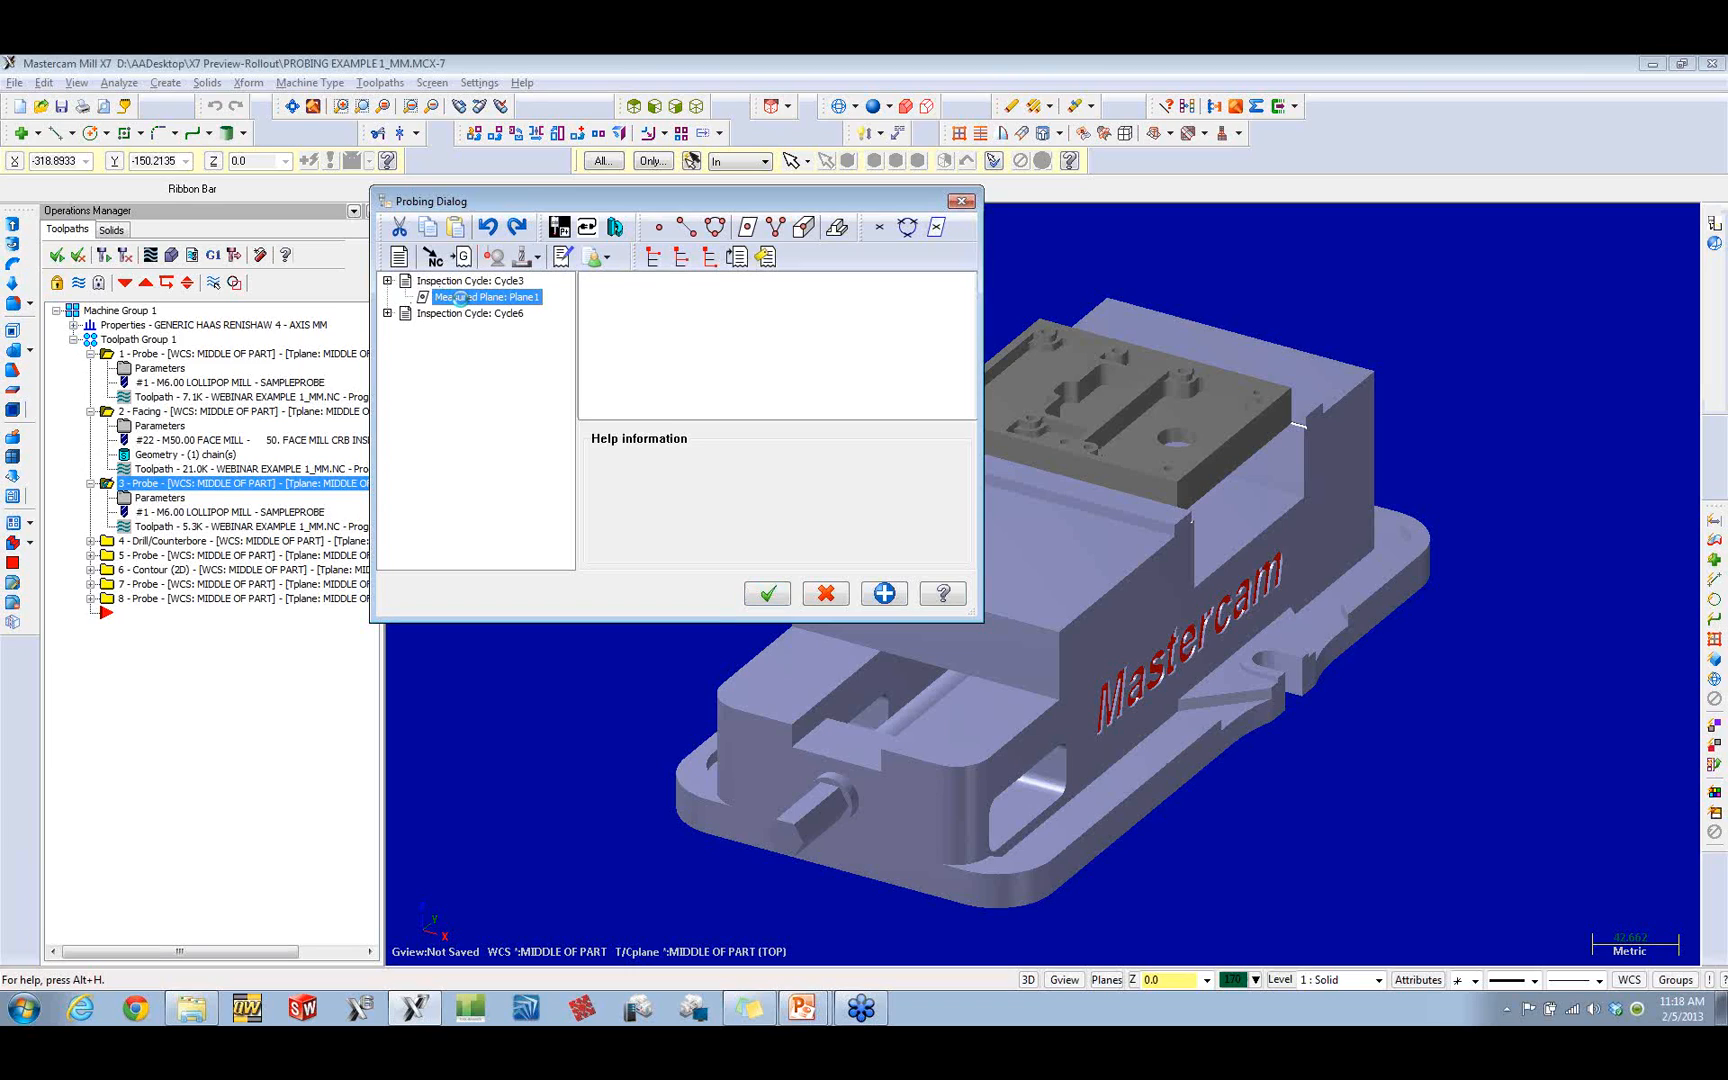
pyautogui.click(388, 314)
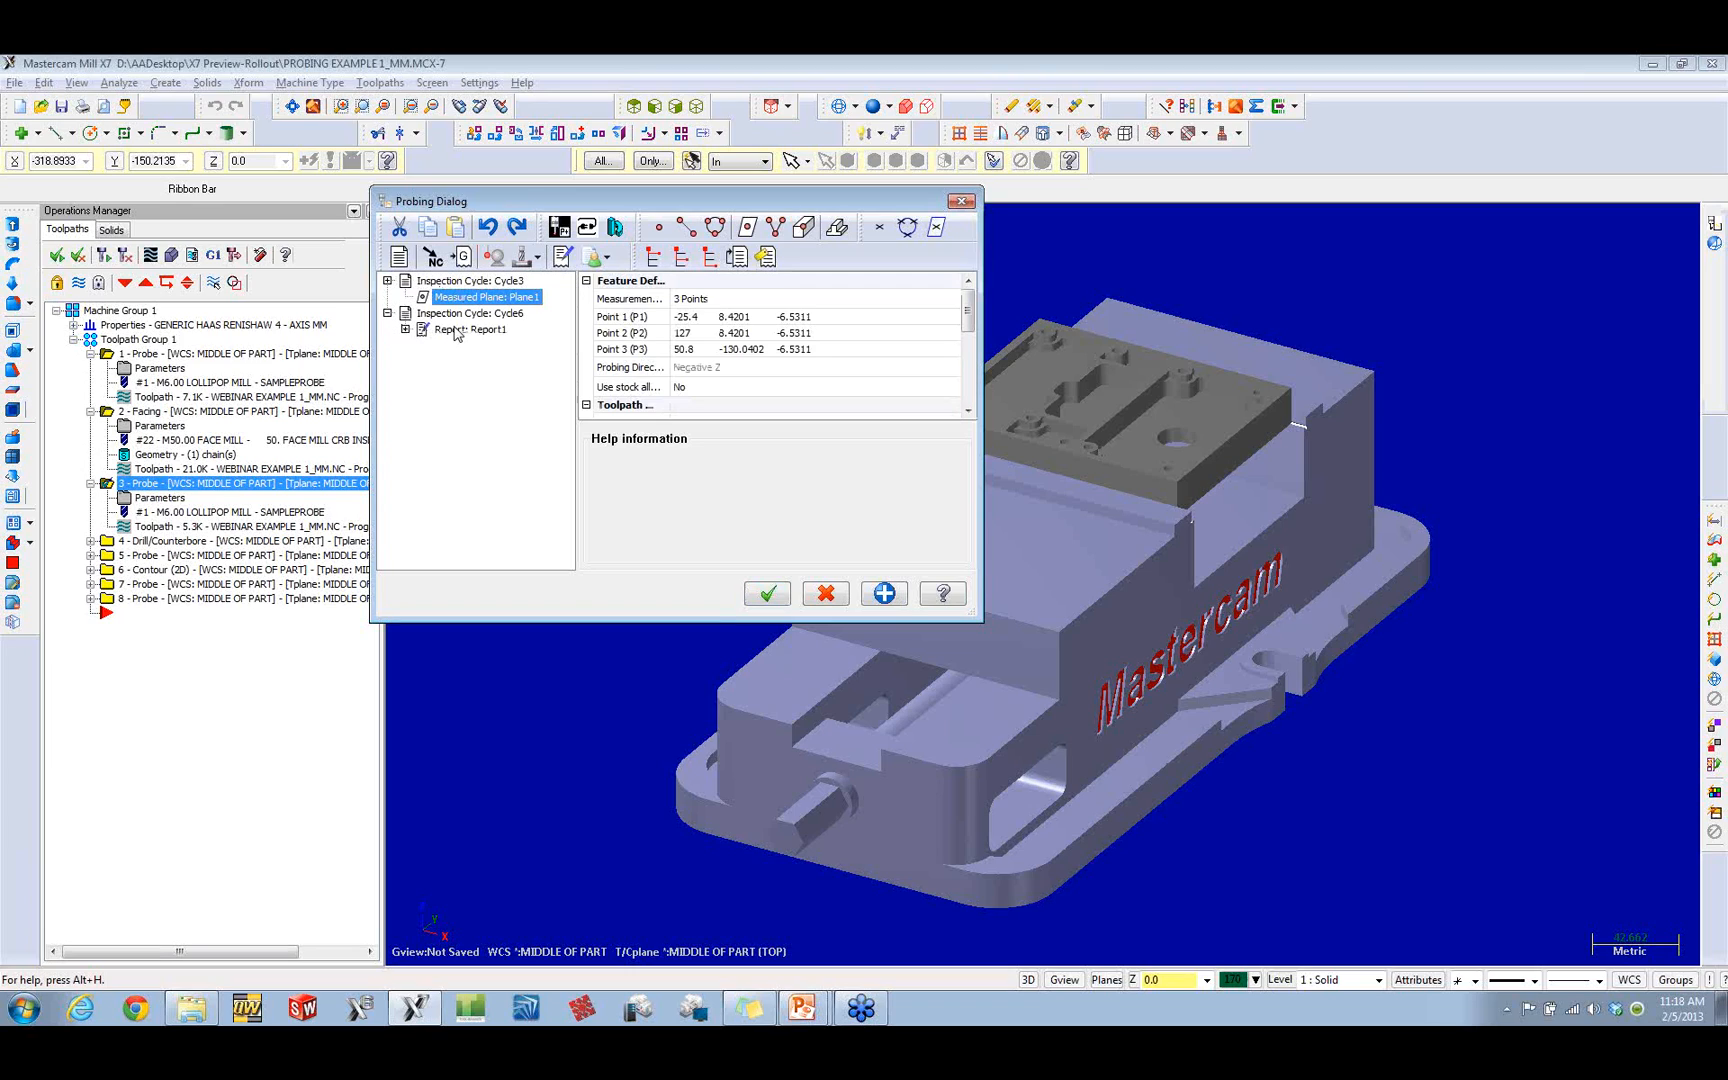
pyautogui.click(405, 329)
pyautogui.click(826, 593)
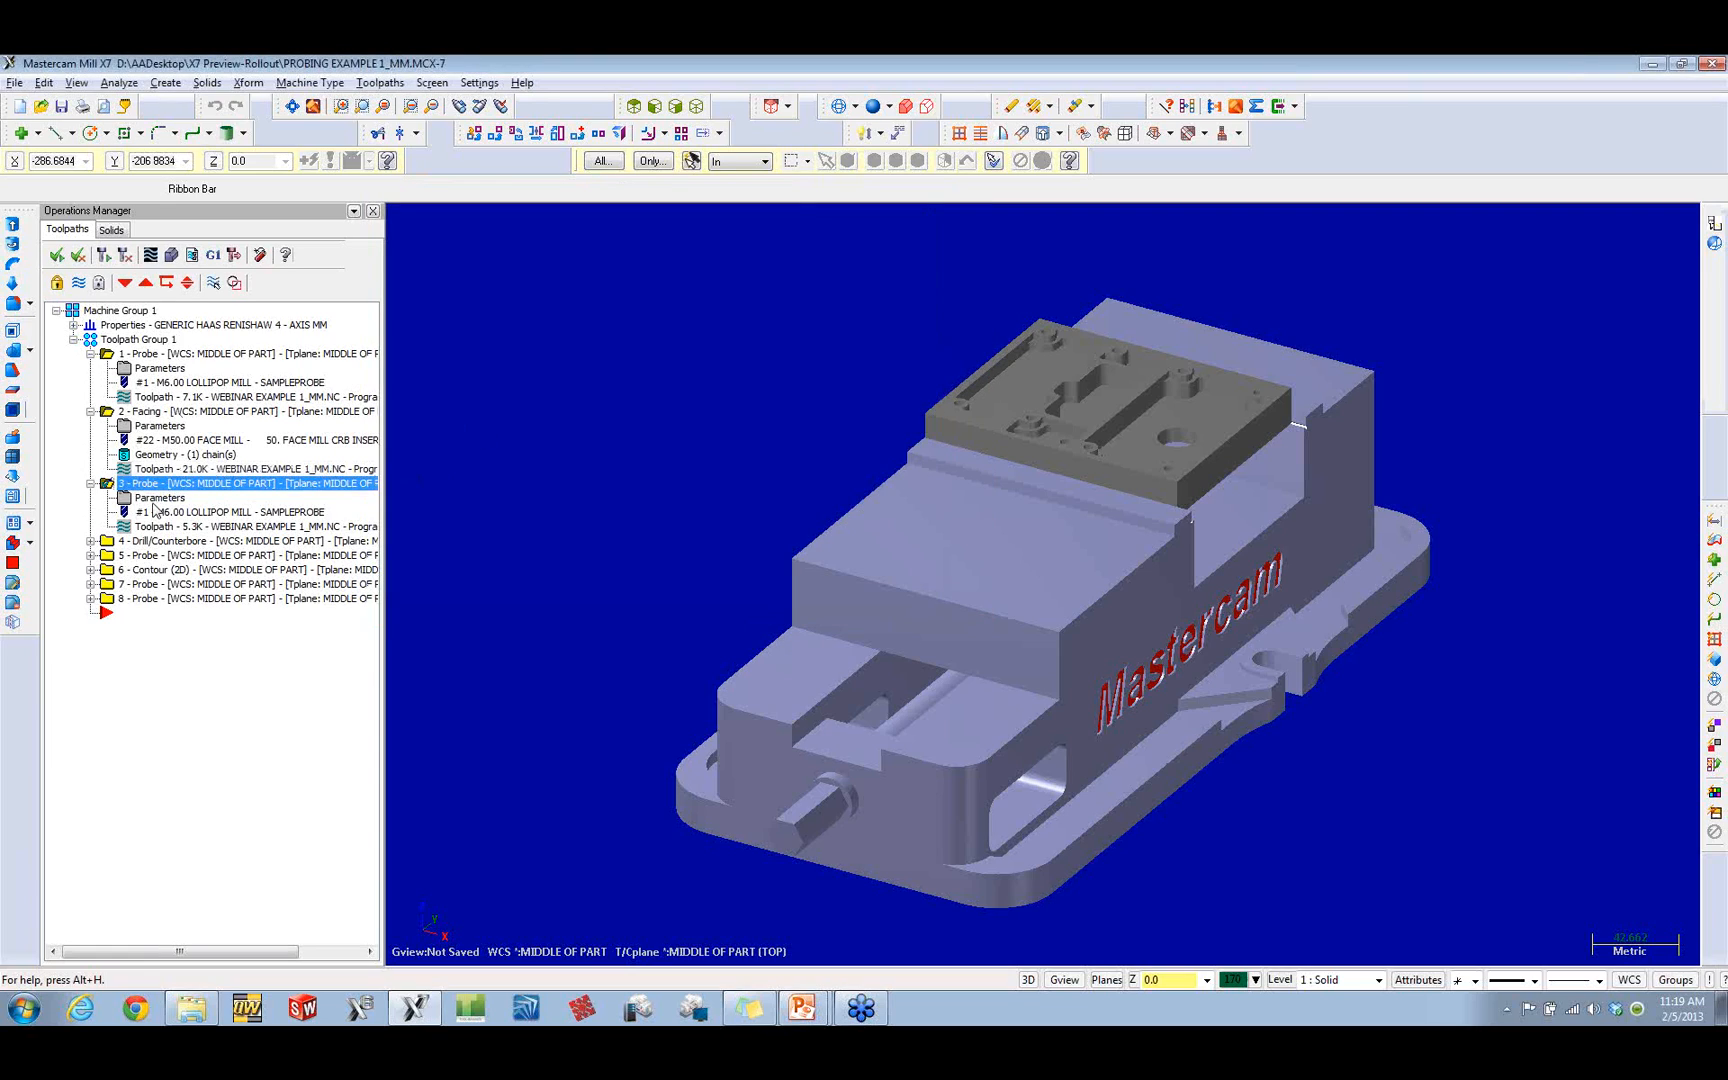
# Step: Limit the toolpath display to the selected operation, and view the paths of probe operation 3 and drill operation 4 on the plate
pyautogui.click(91, 541)
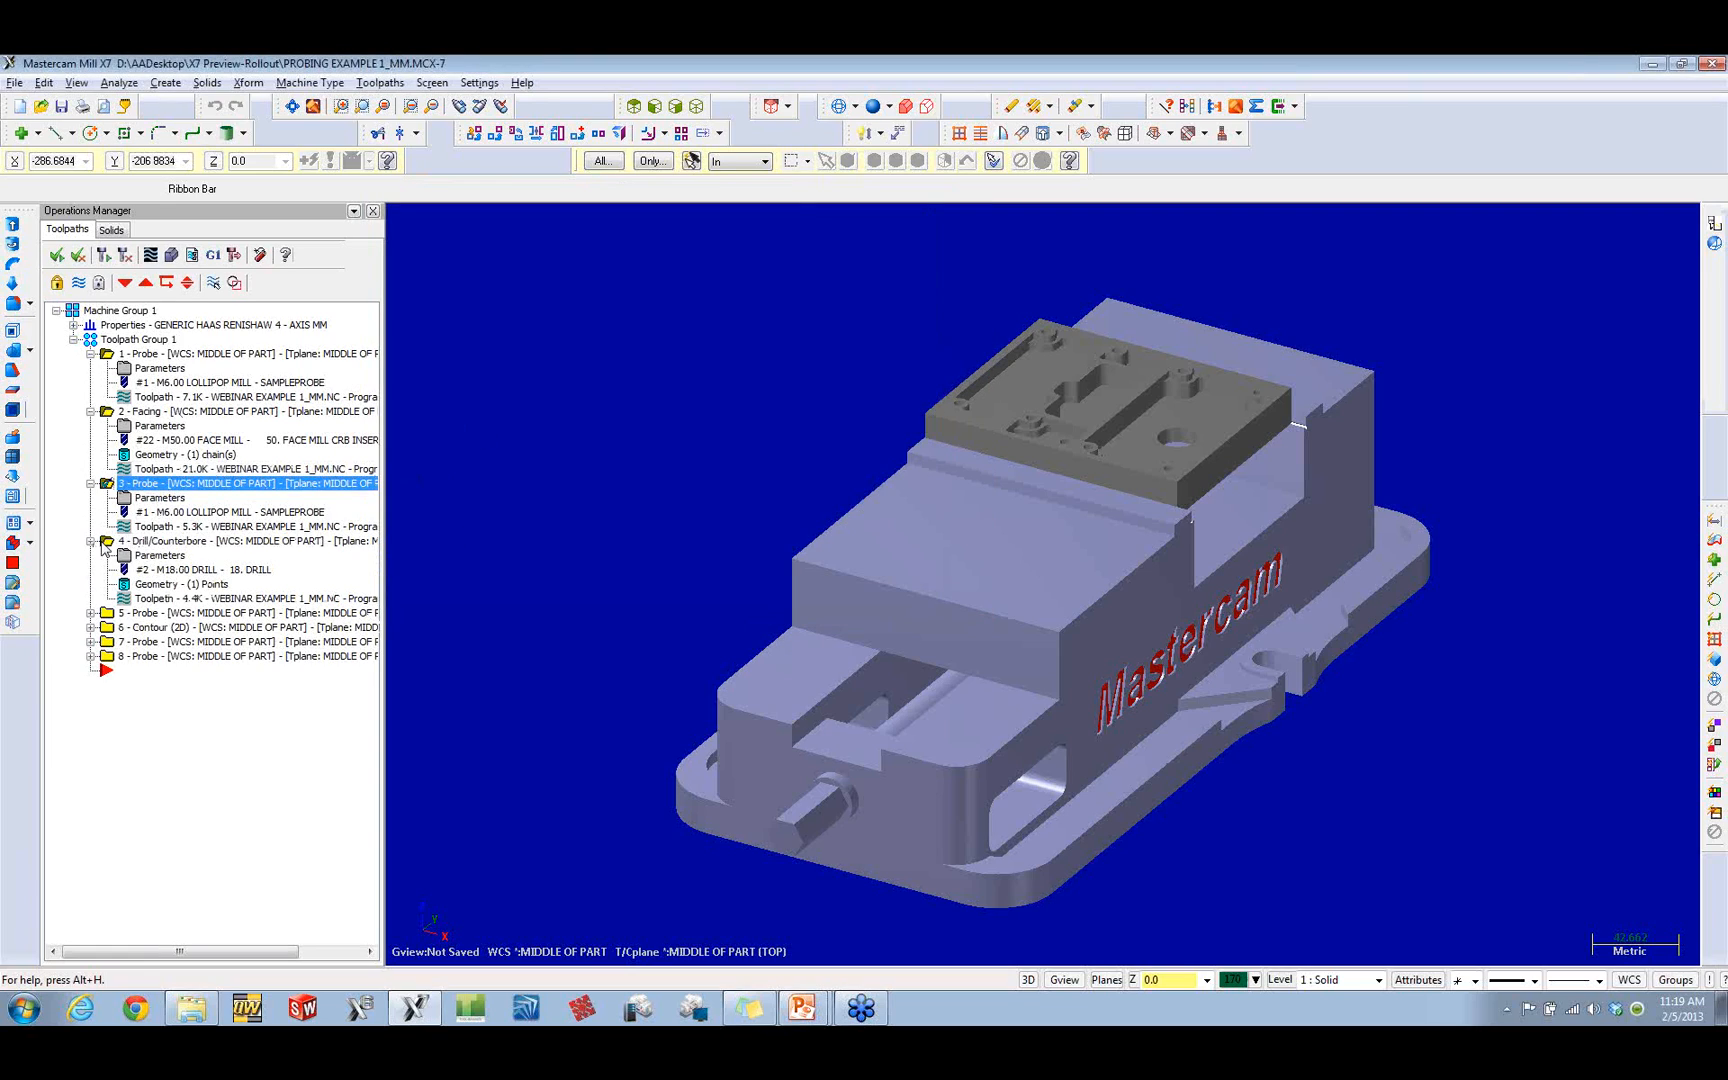
pyautogui.click(156, 487)
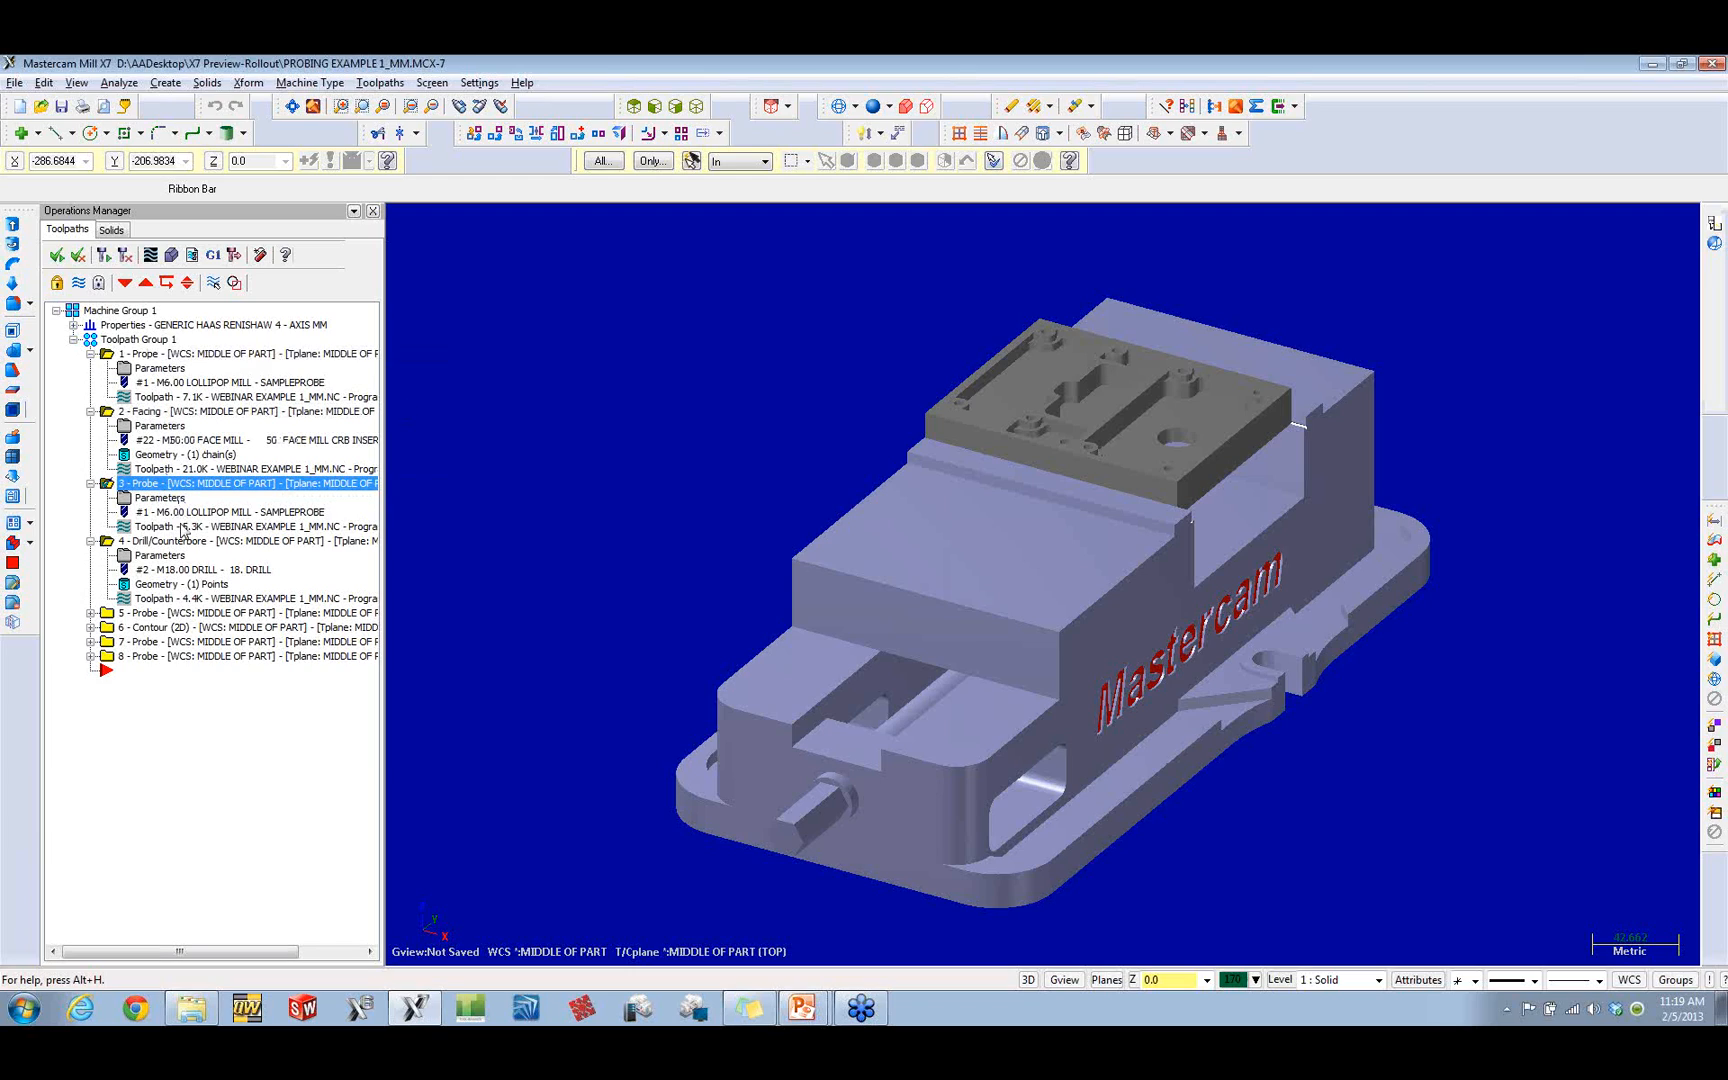
pyautogui.click(148, 412)
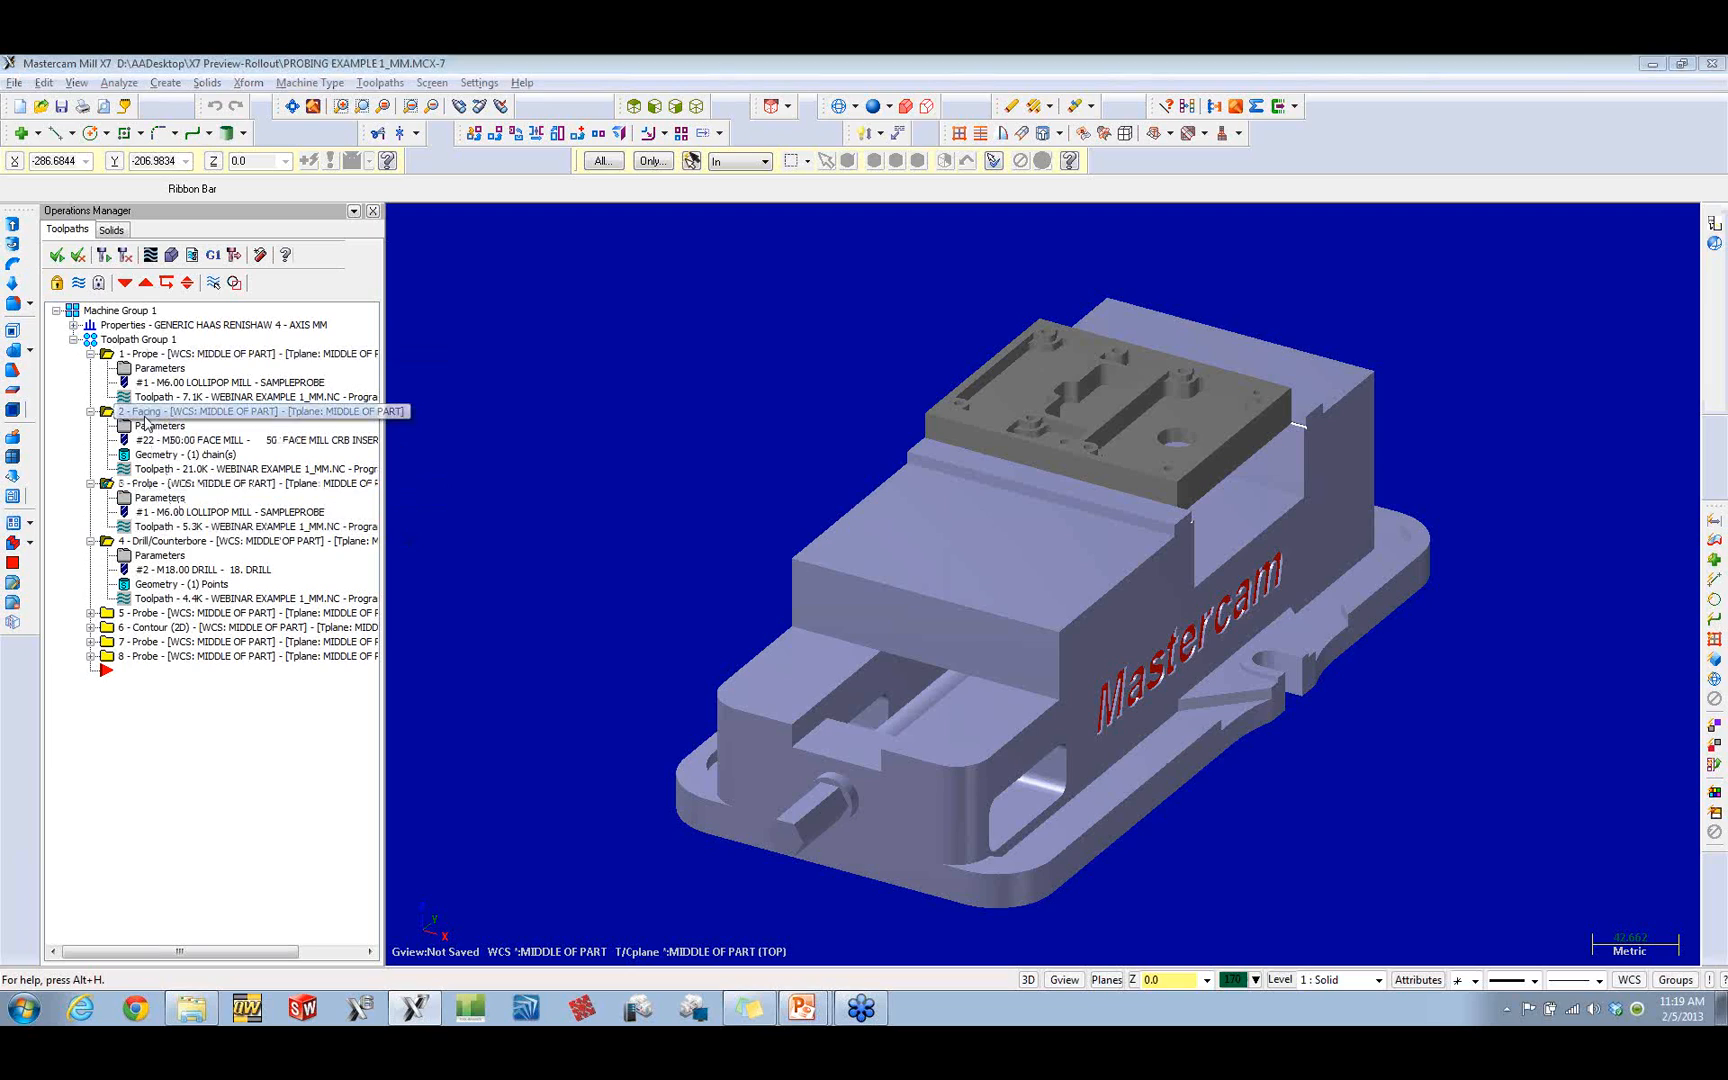
pyautogui.click(176, 495)
pyautogui.click(213, 282)
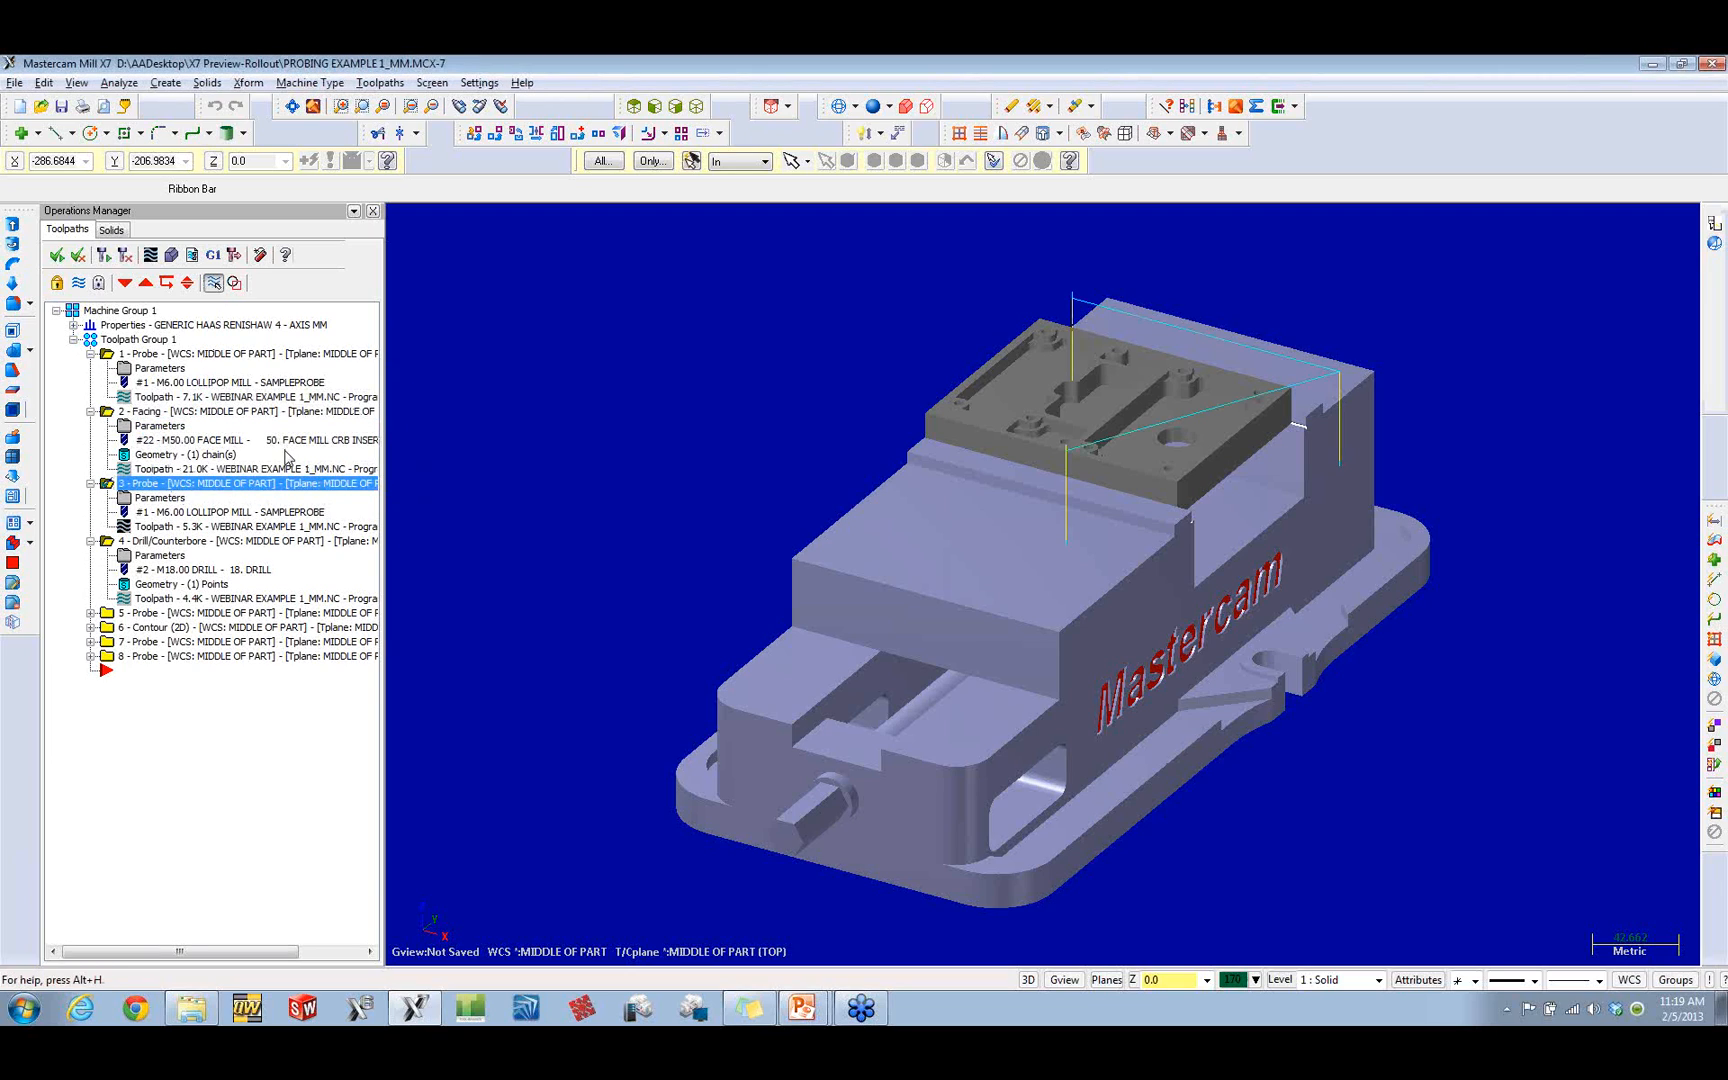
pyautogui.click(183, 543)
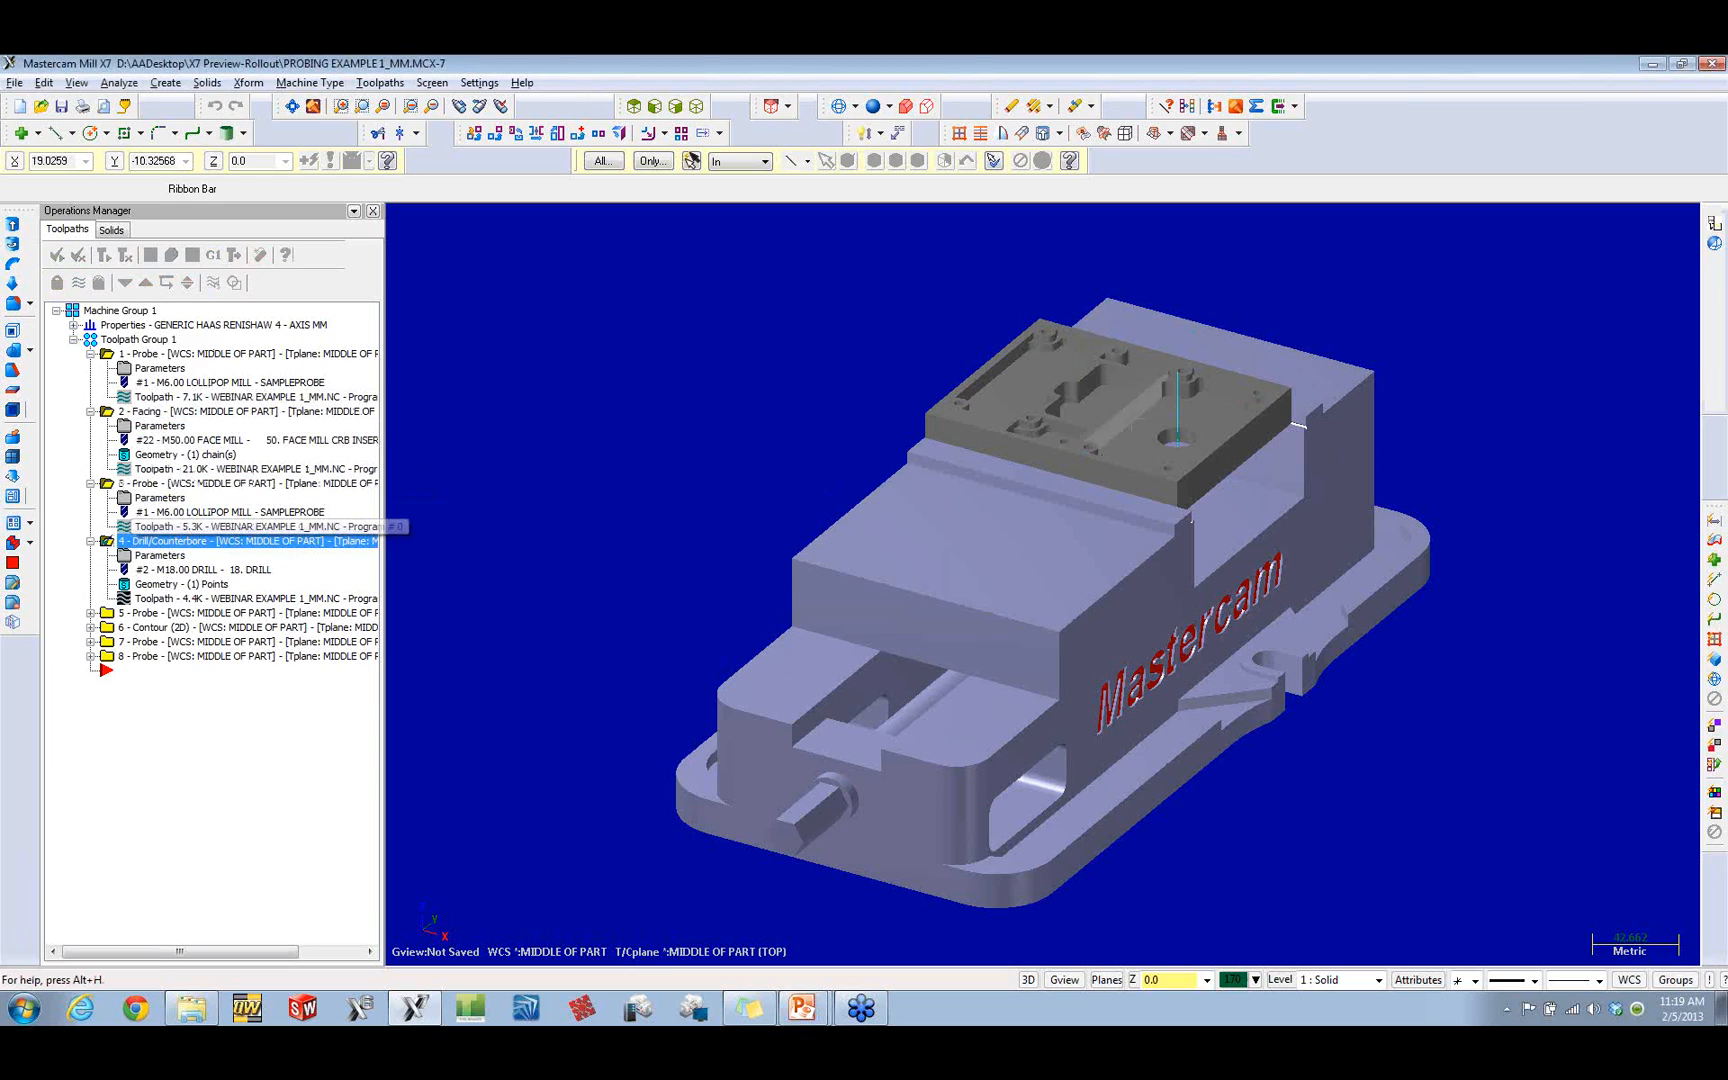
# Step: Examine the Label2 statement in the parameters of probe operation 5, and leave without changes
pyautogui.click(91, 613)
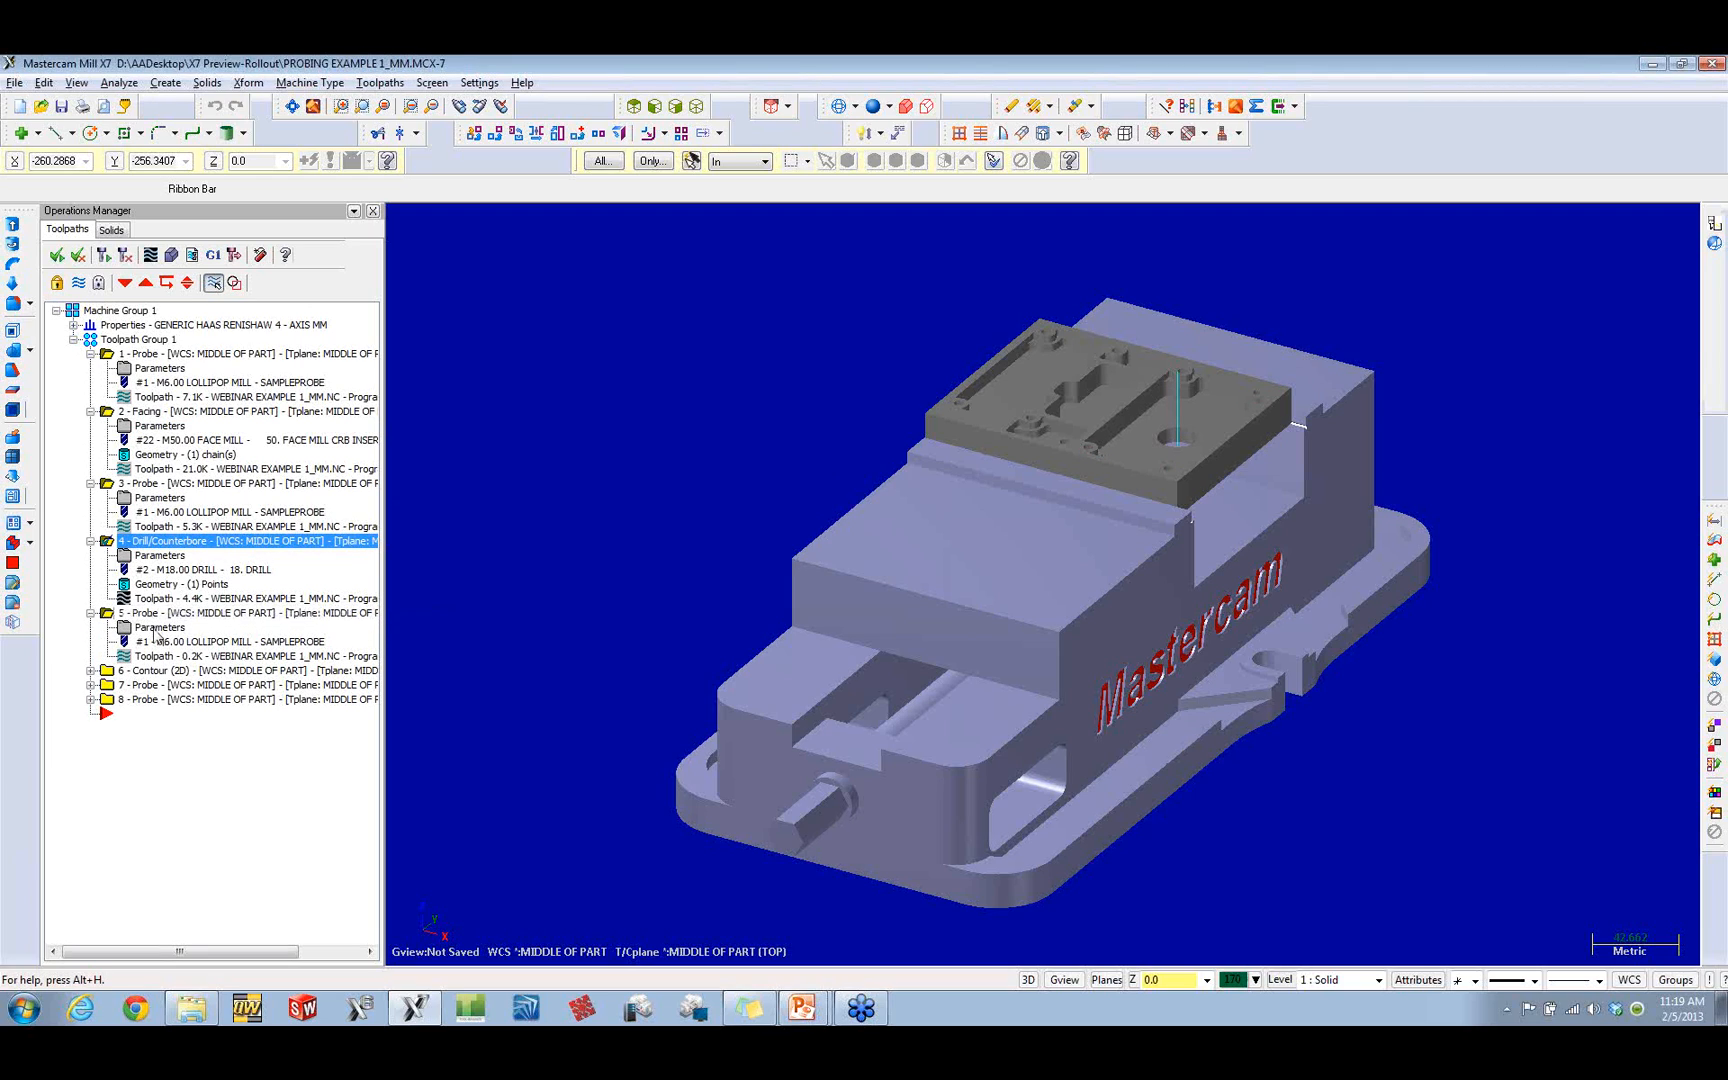
pyautogui.click(152, 627)
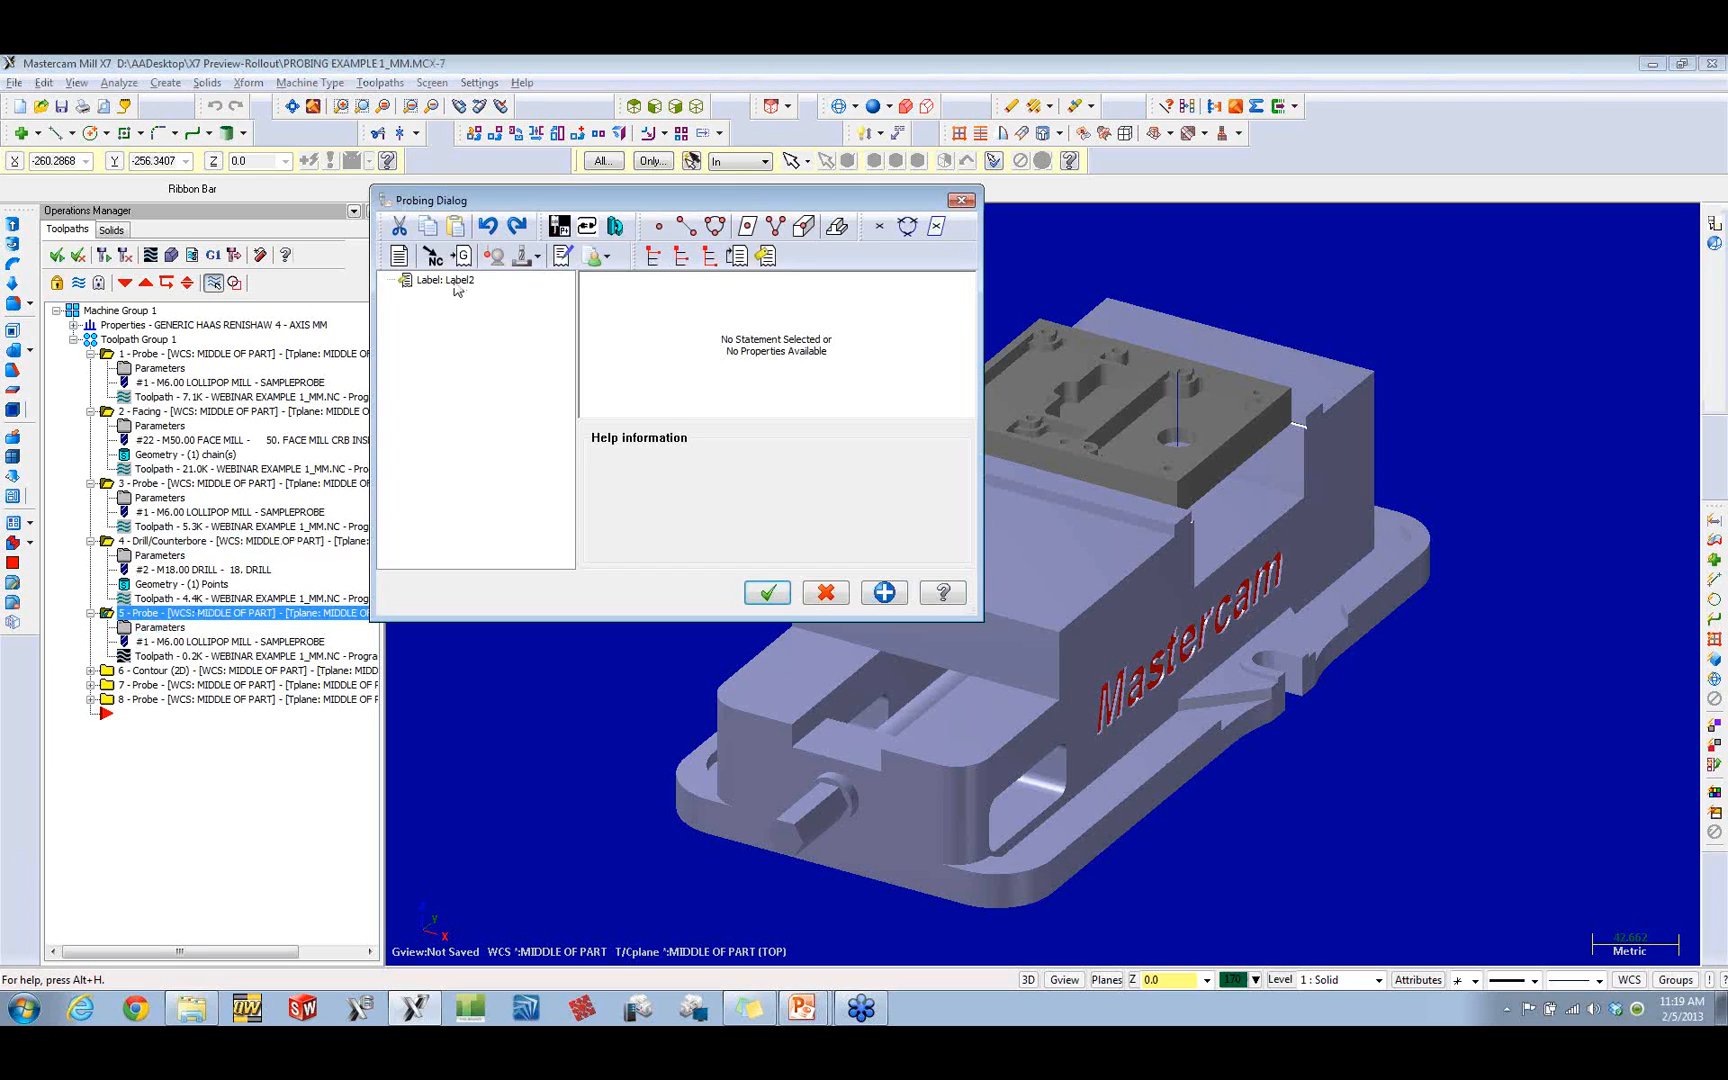
pyautogui.click(446, 281)
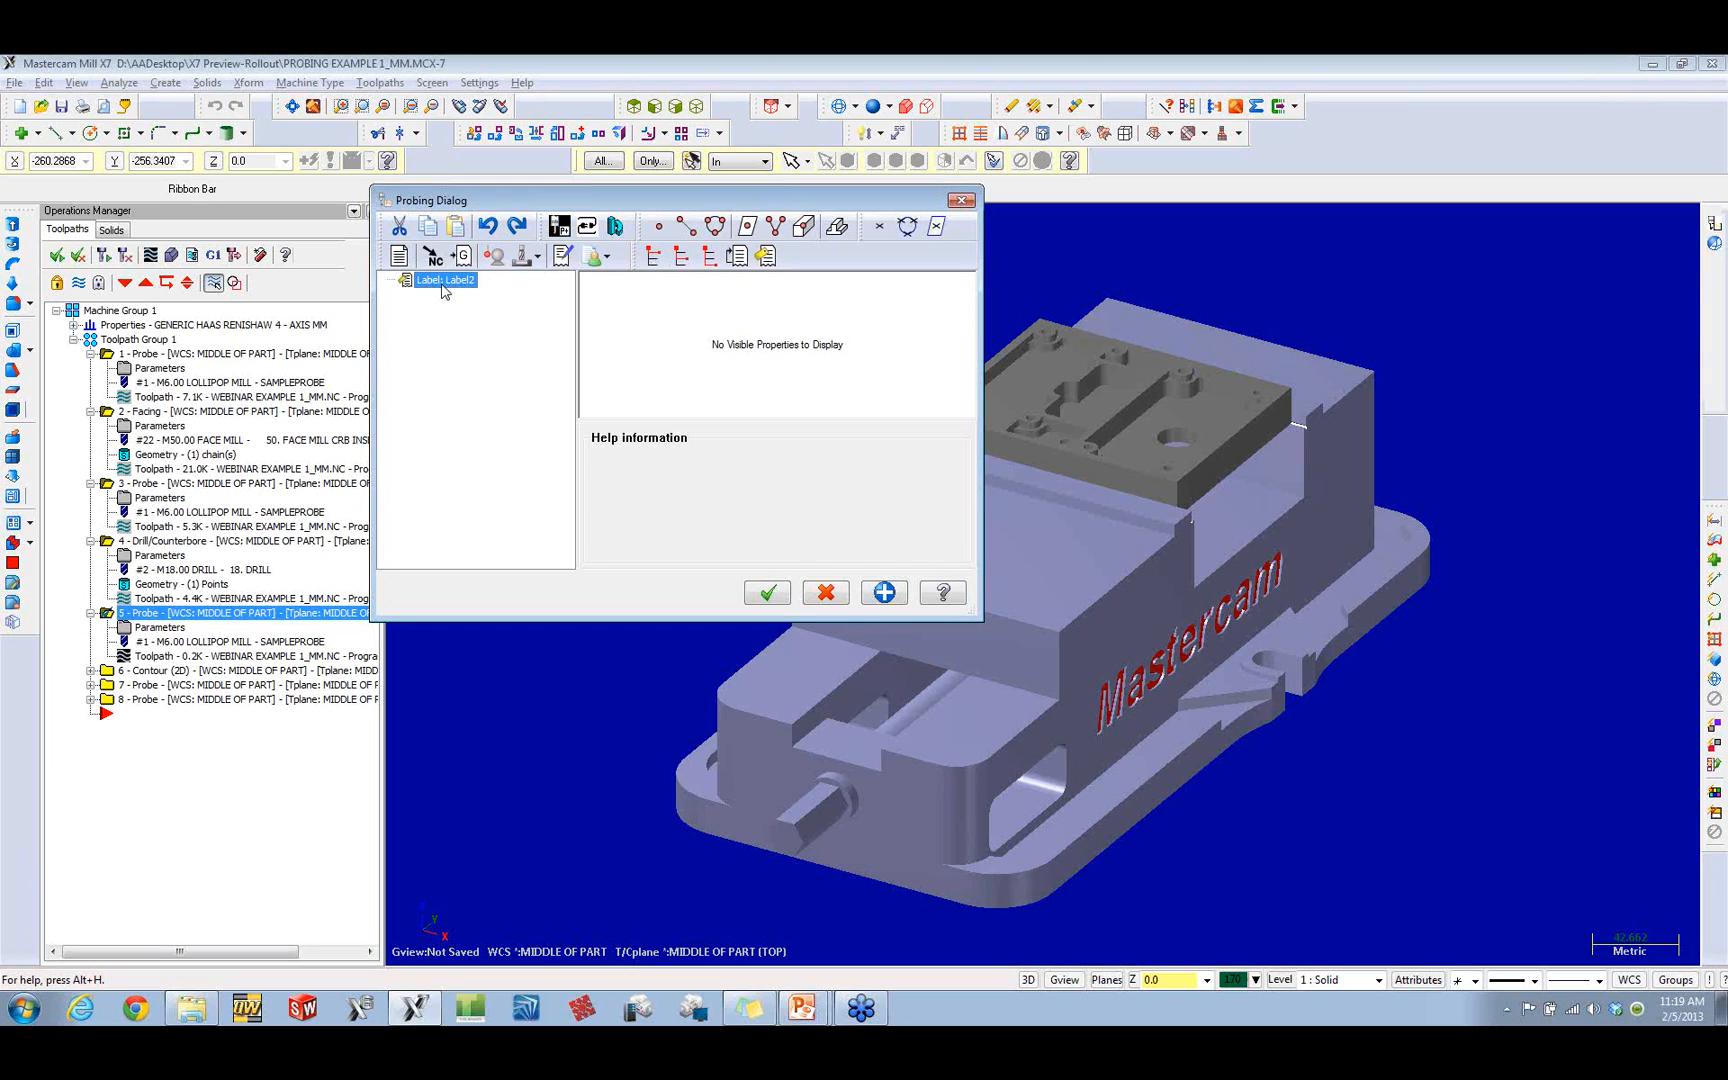
pyautogui.click(826, 593)
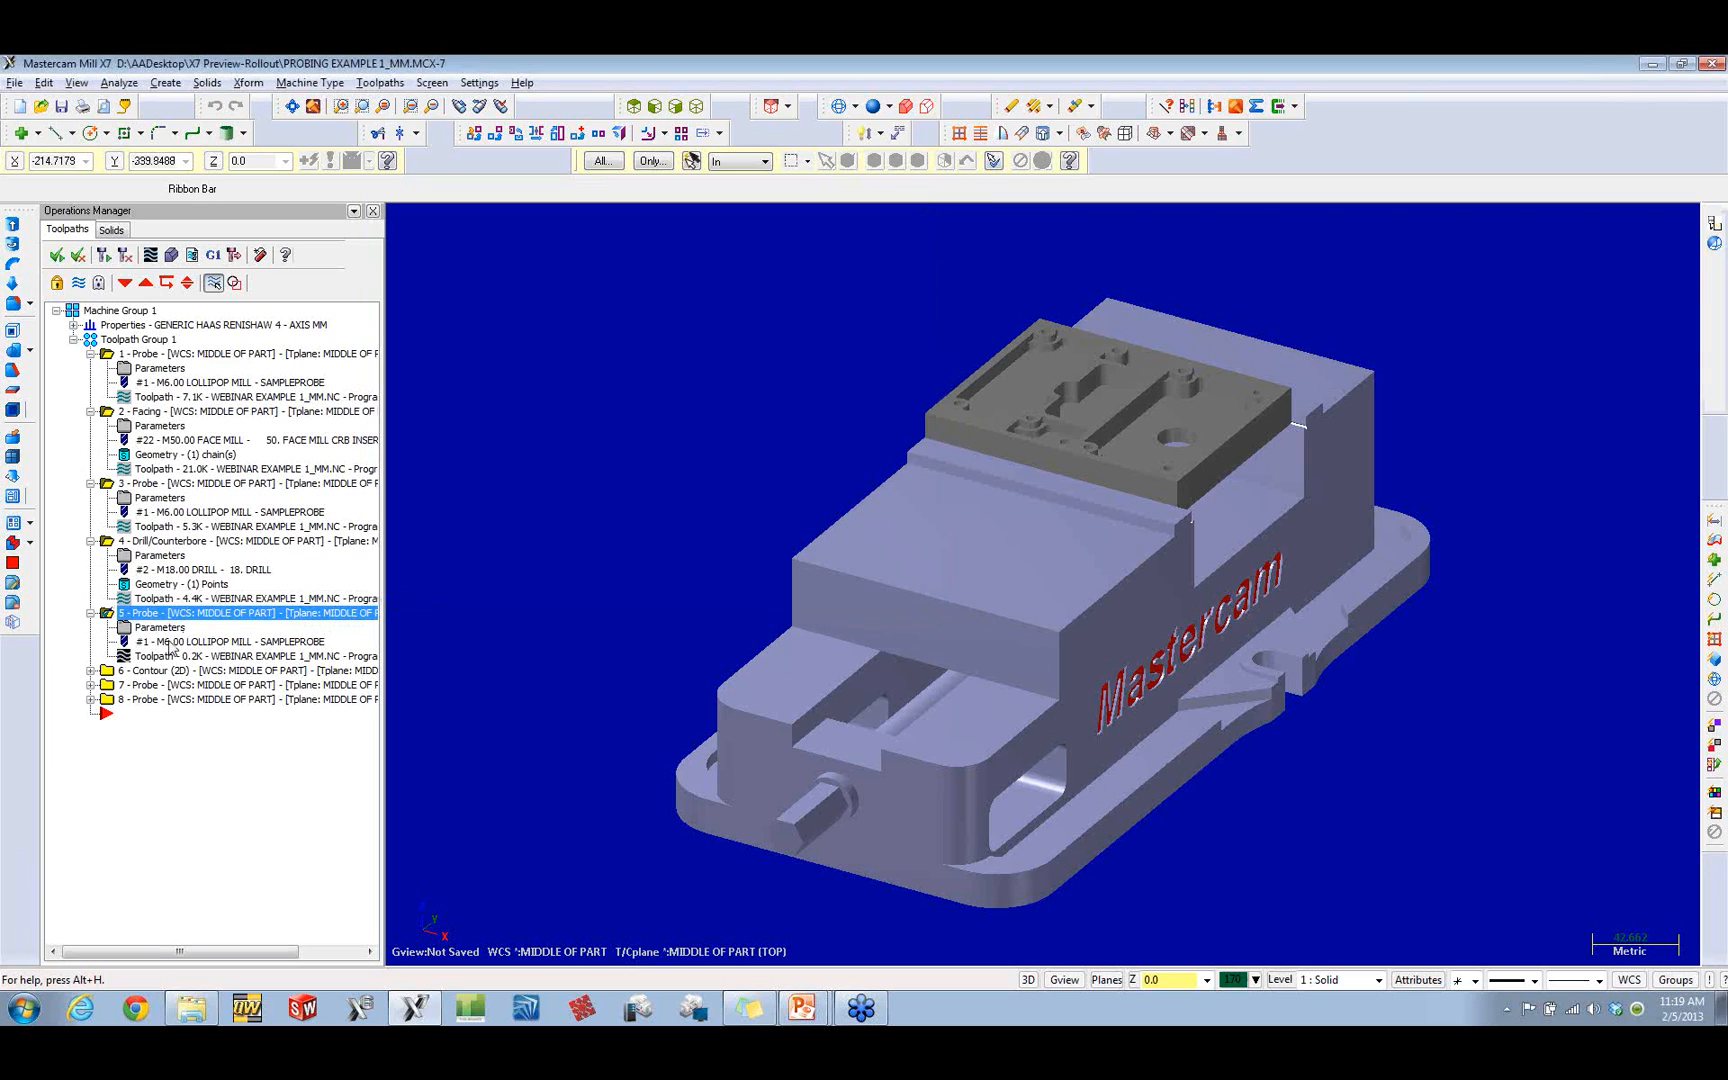
# Step: Backplot contour operation 6, scrub through all its moves at the plate's hole, and close the backplot
pyautogui.click(150, 670)
pyautogui.click(91, 670)
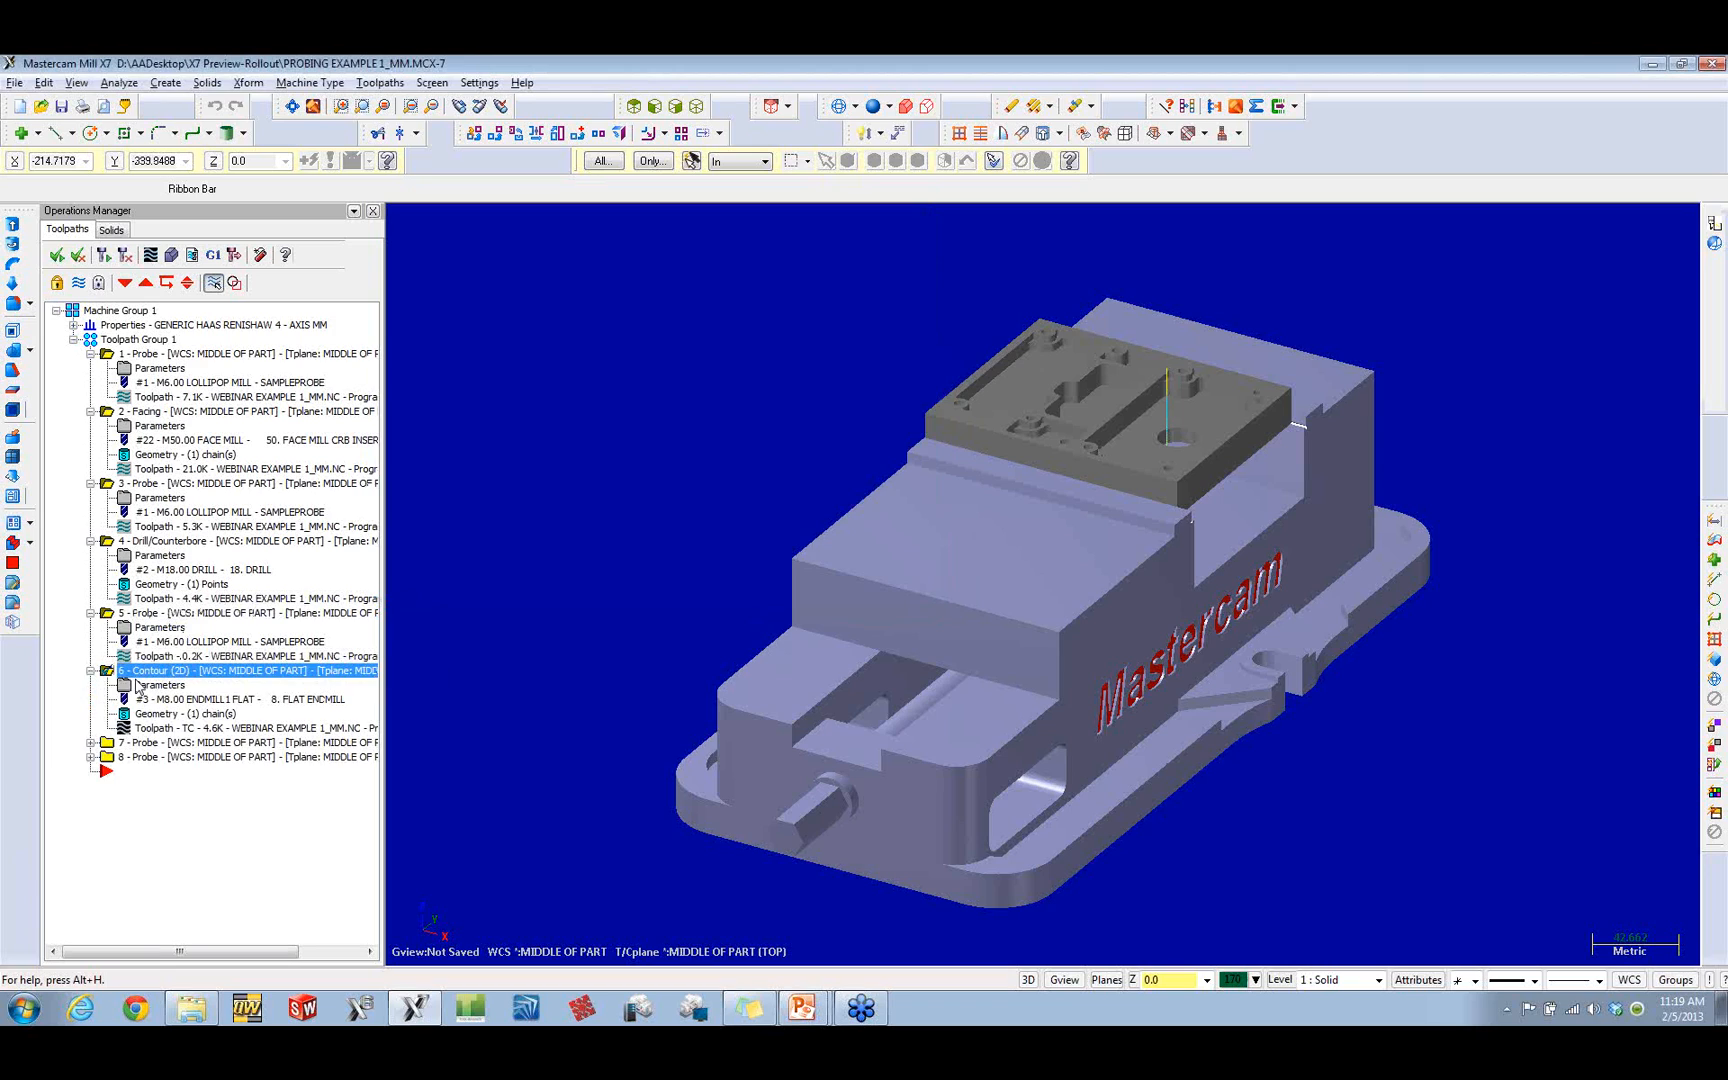
pyautogui.click(182, 730)
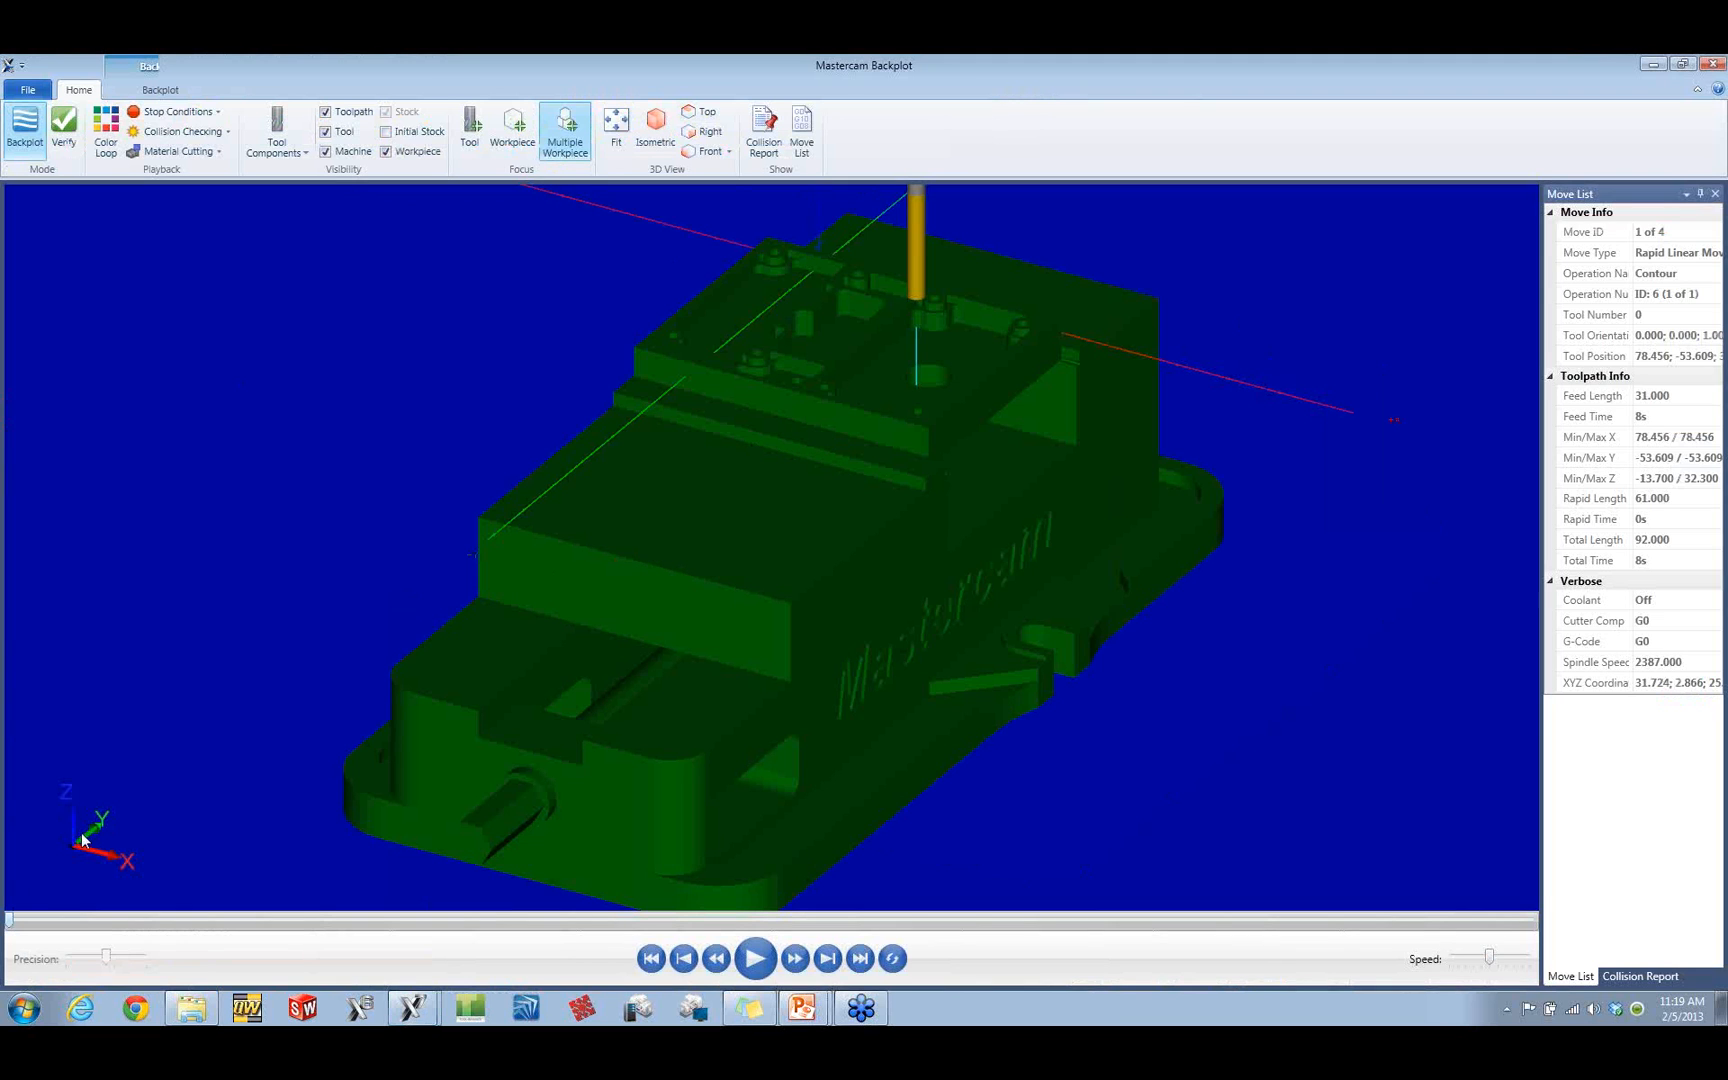
pyautogui.click(210, 930)
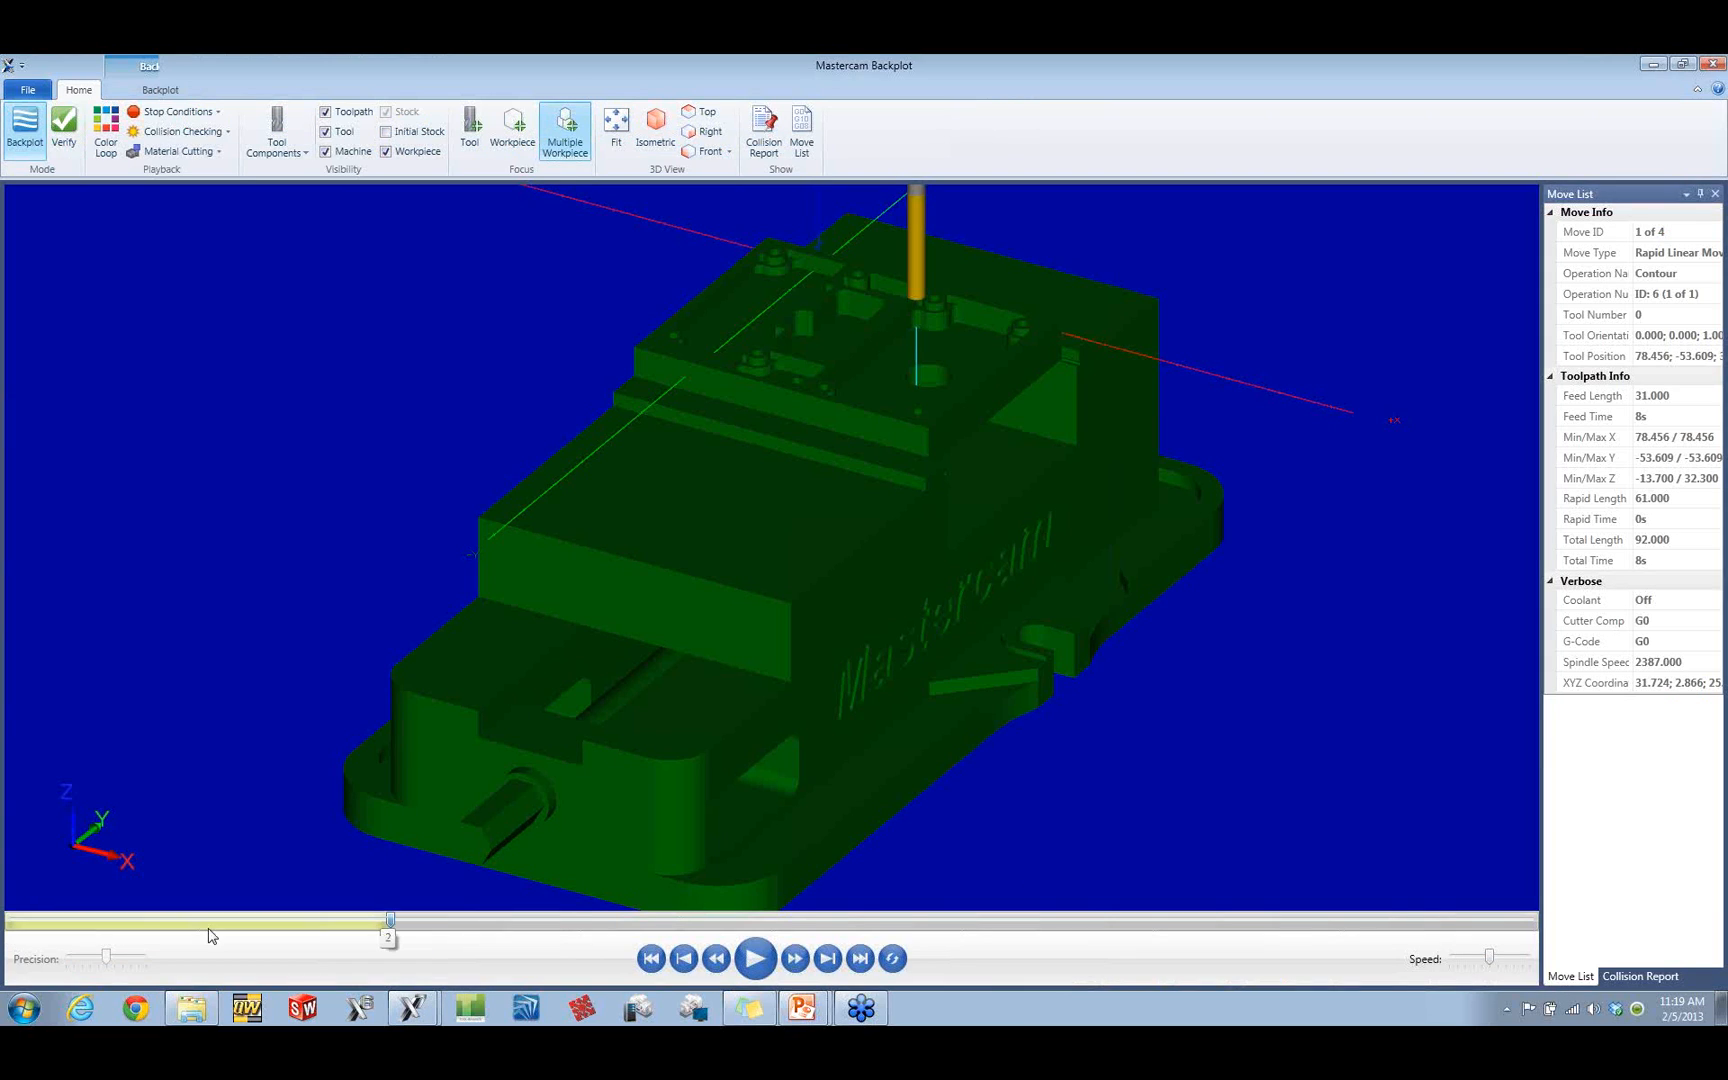
pyautogui.click(770, 925)
pyautogui.click(1050, 927)
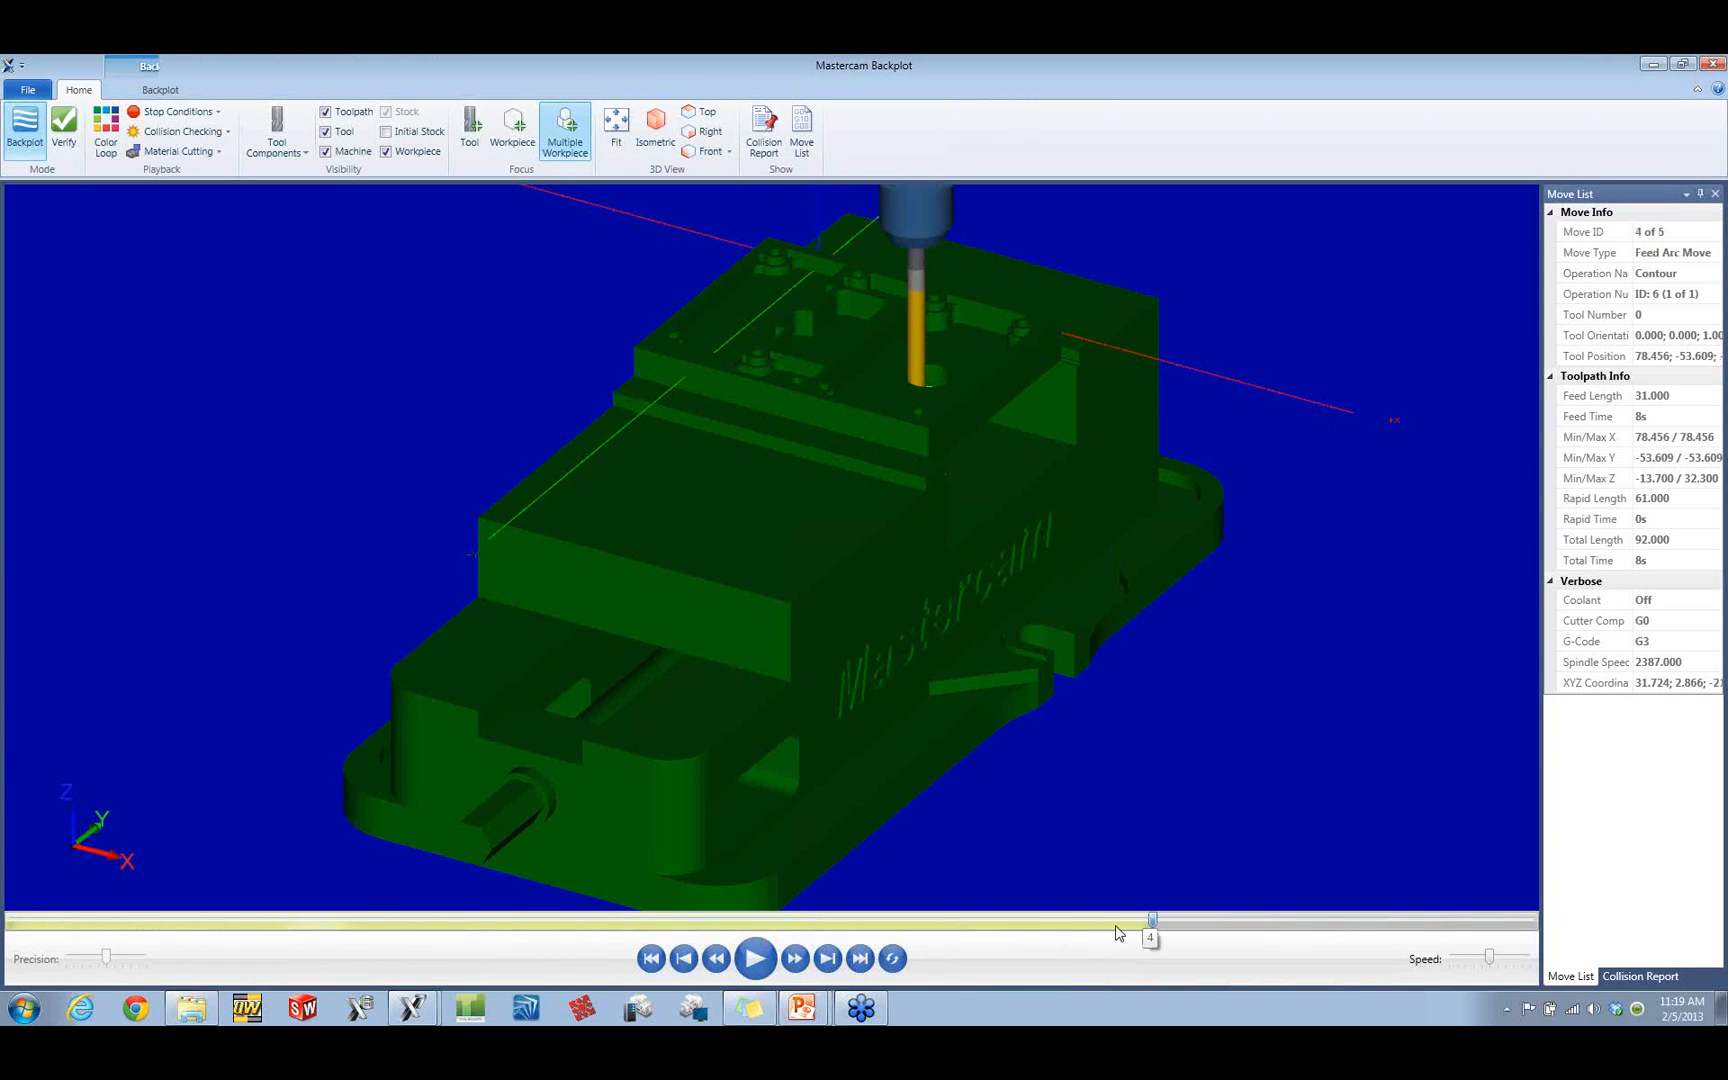
pyautogui.click(1358, 916)
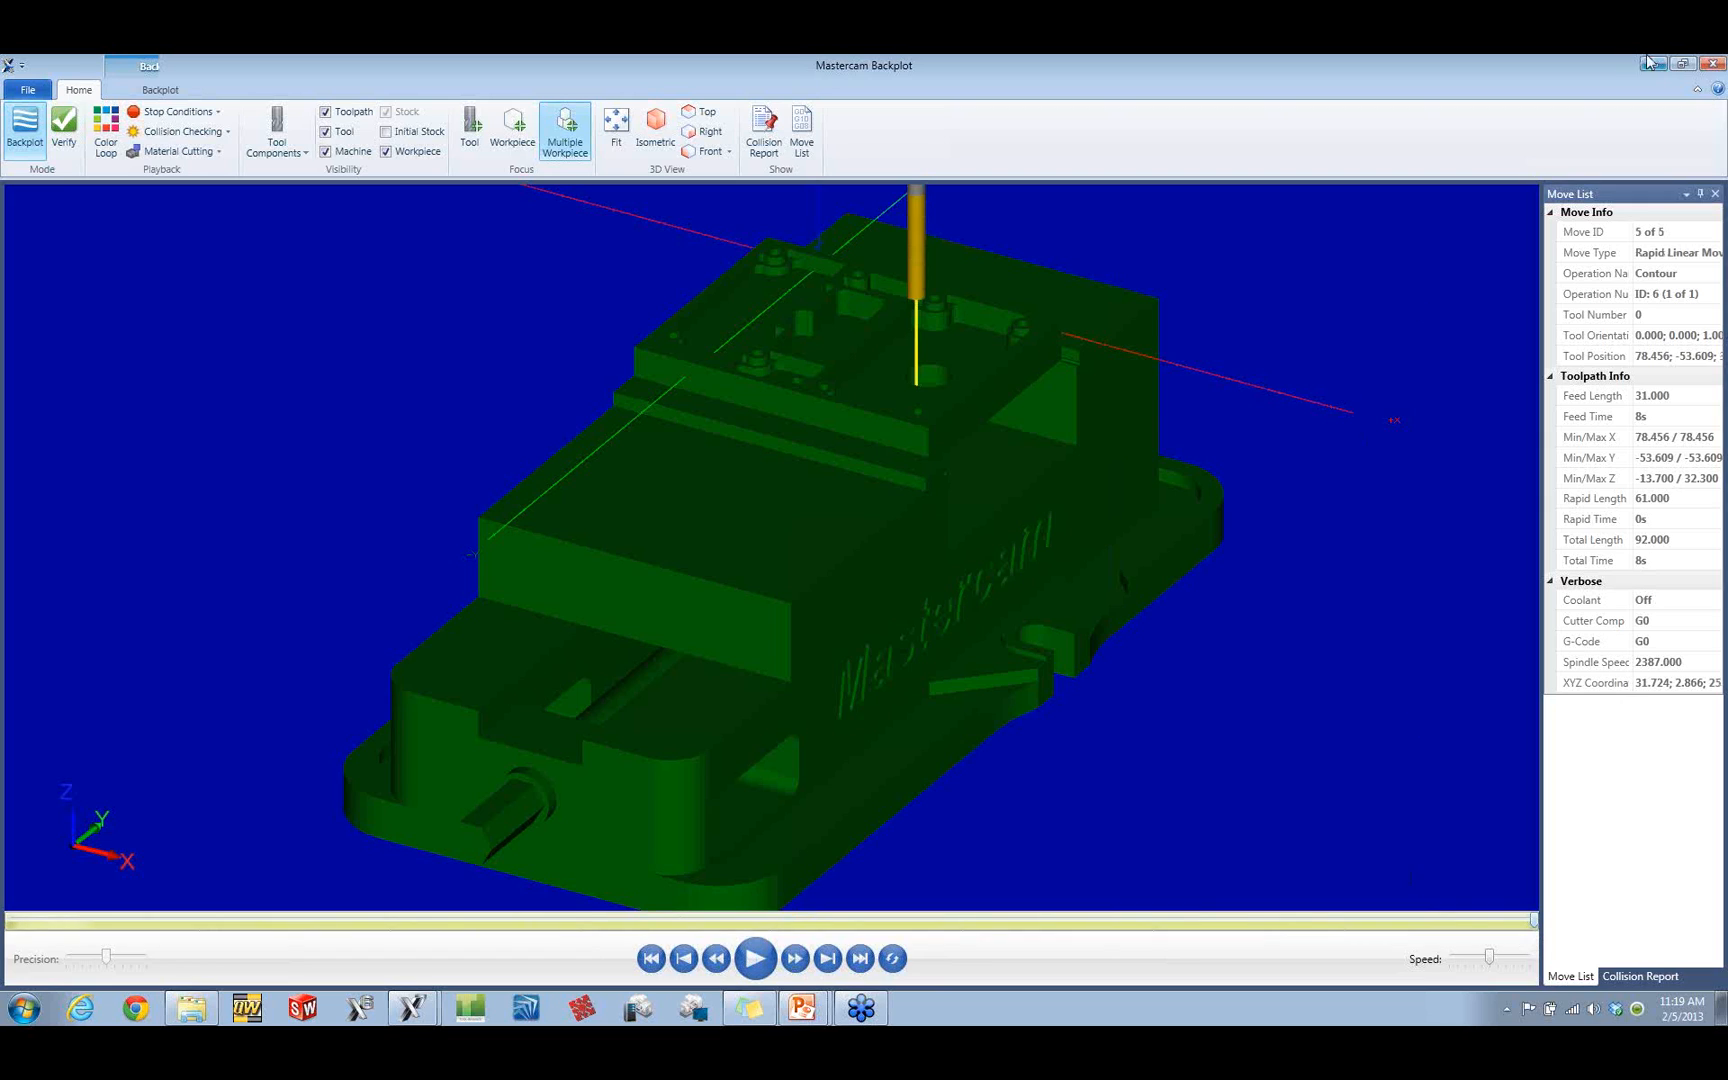
pyautogui.click(1713, 63)
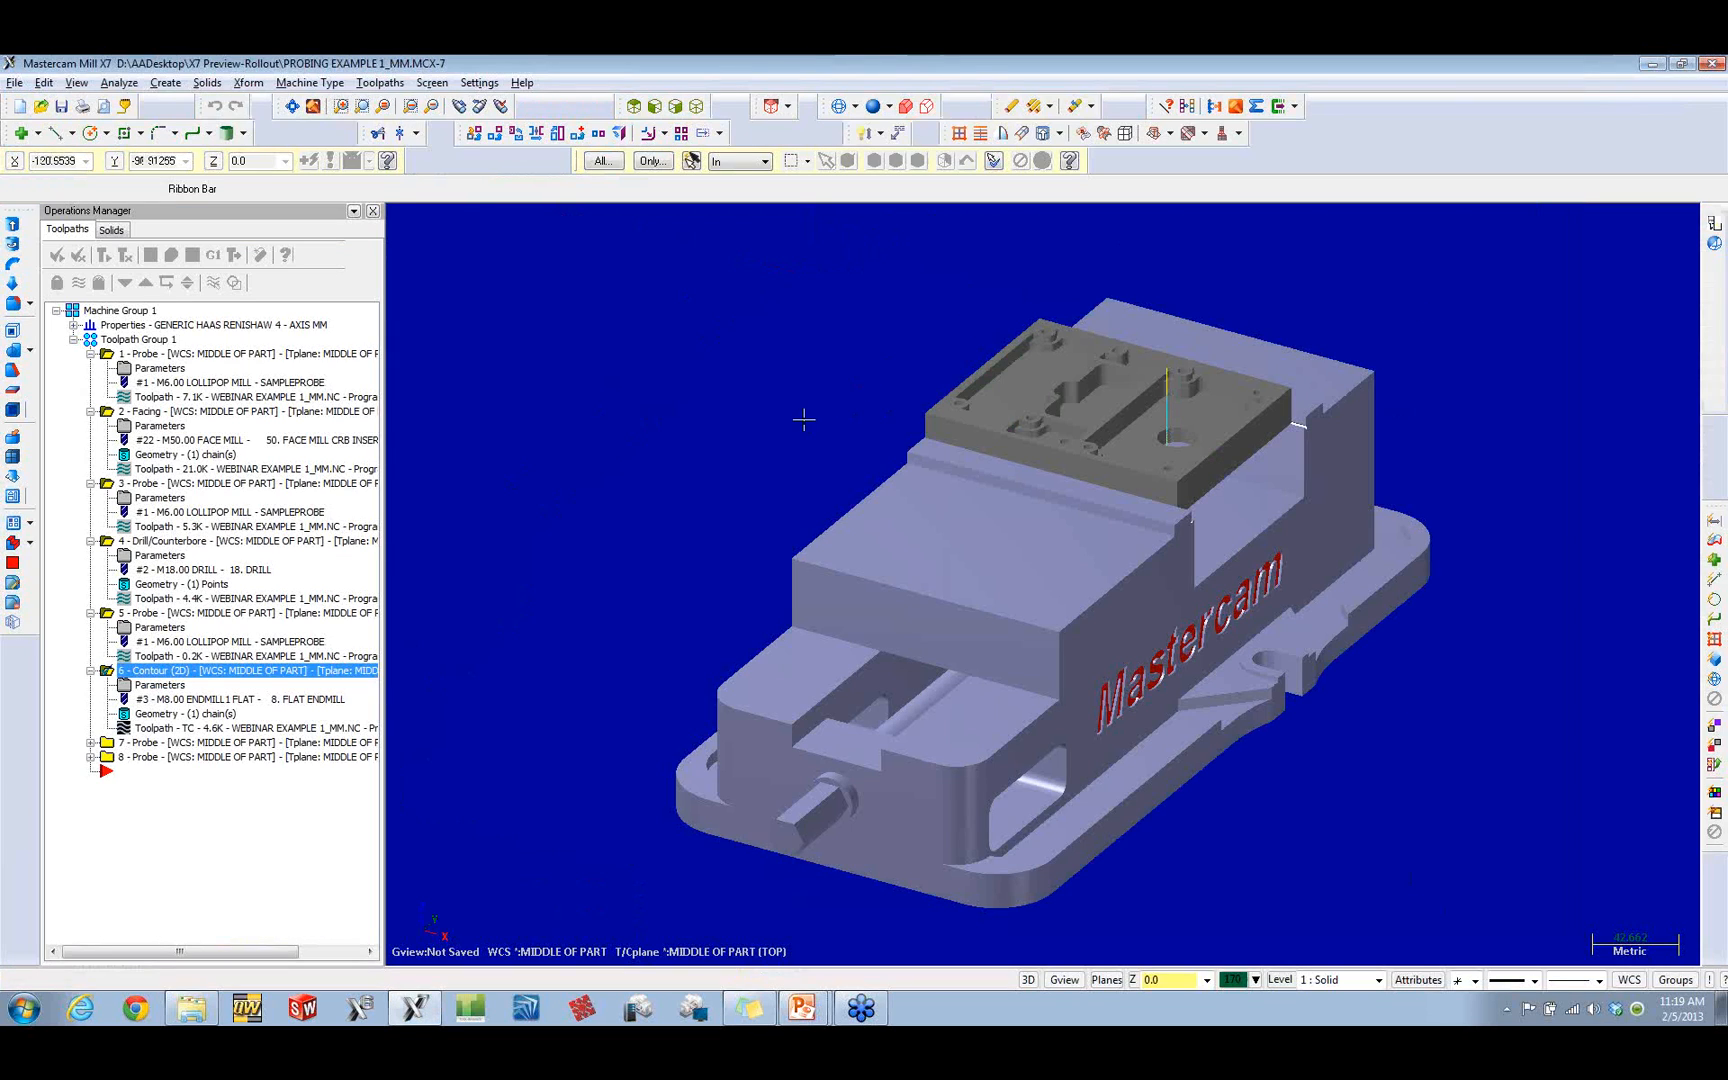
# Step: Examine the feature, toolpath and tolerance properties of measured circle Circle1 in the parameters of probe operation 7
pyautogui.click(90, 742)
pyautogui.click(150, 757)
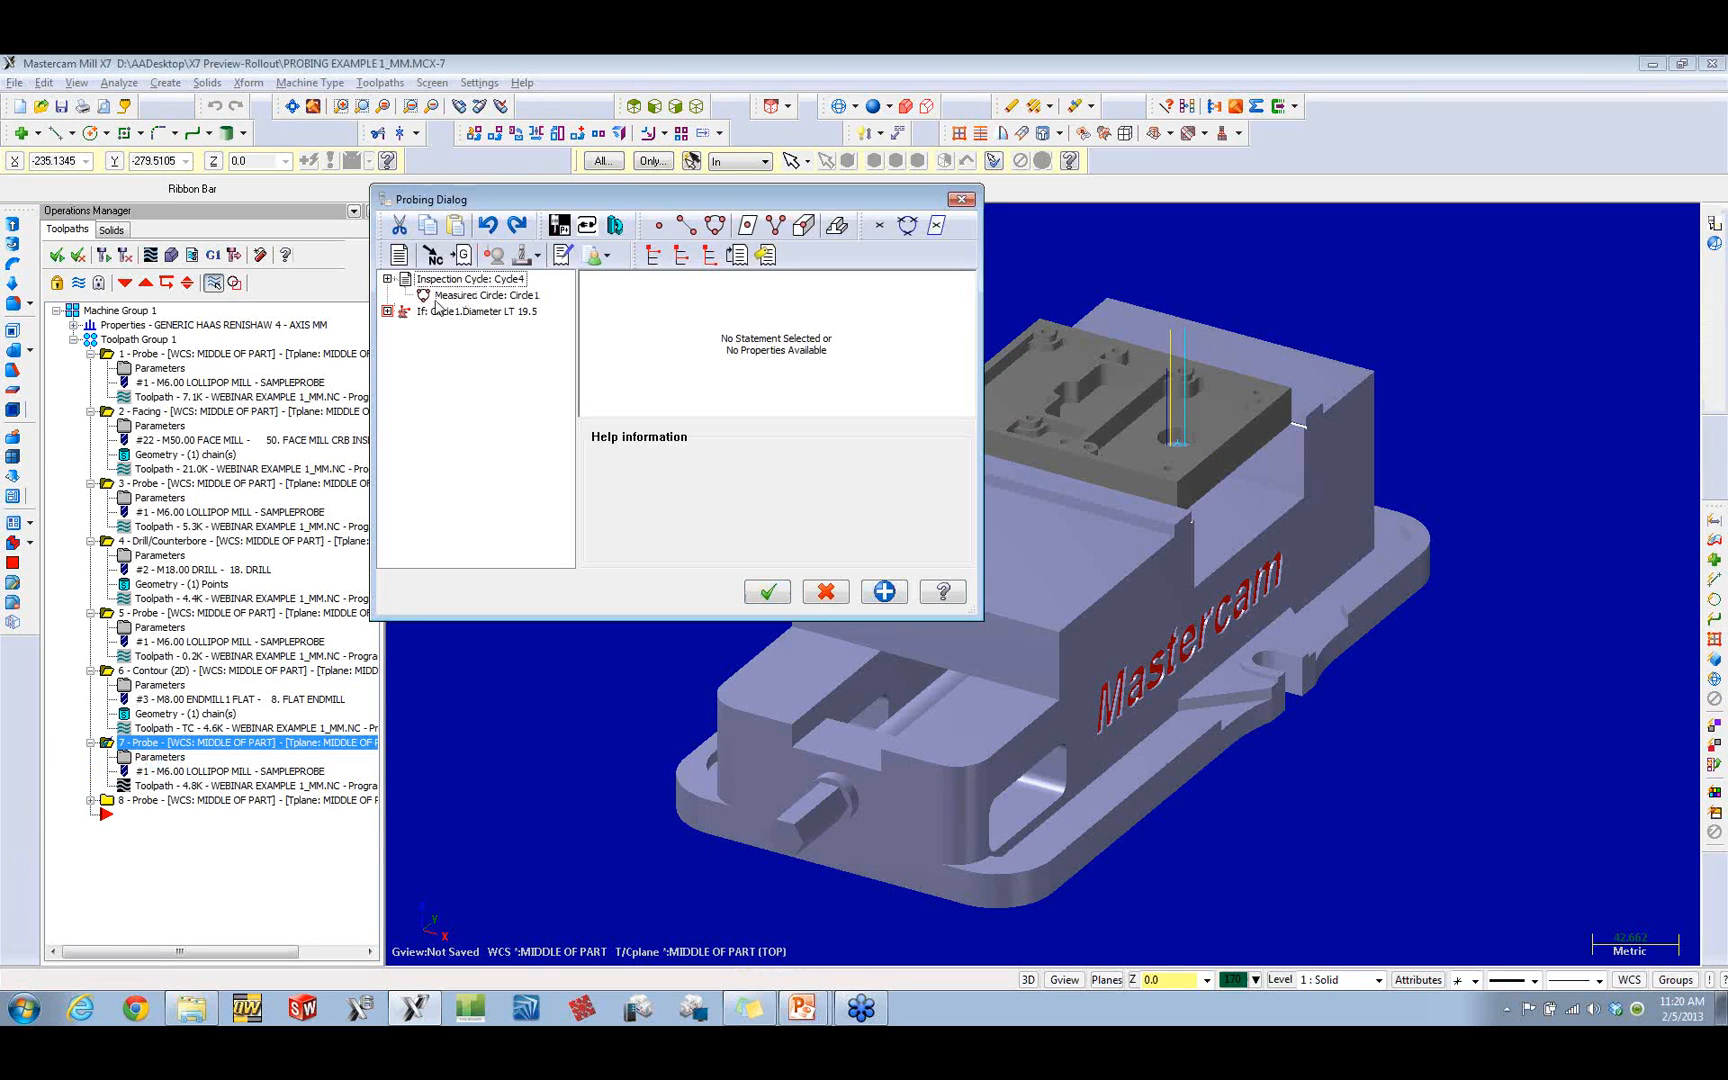
pyautogui.click(452, 298)
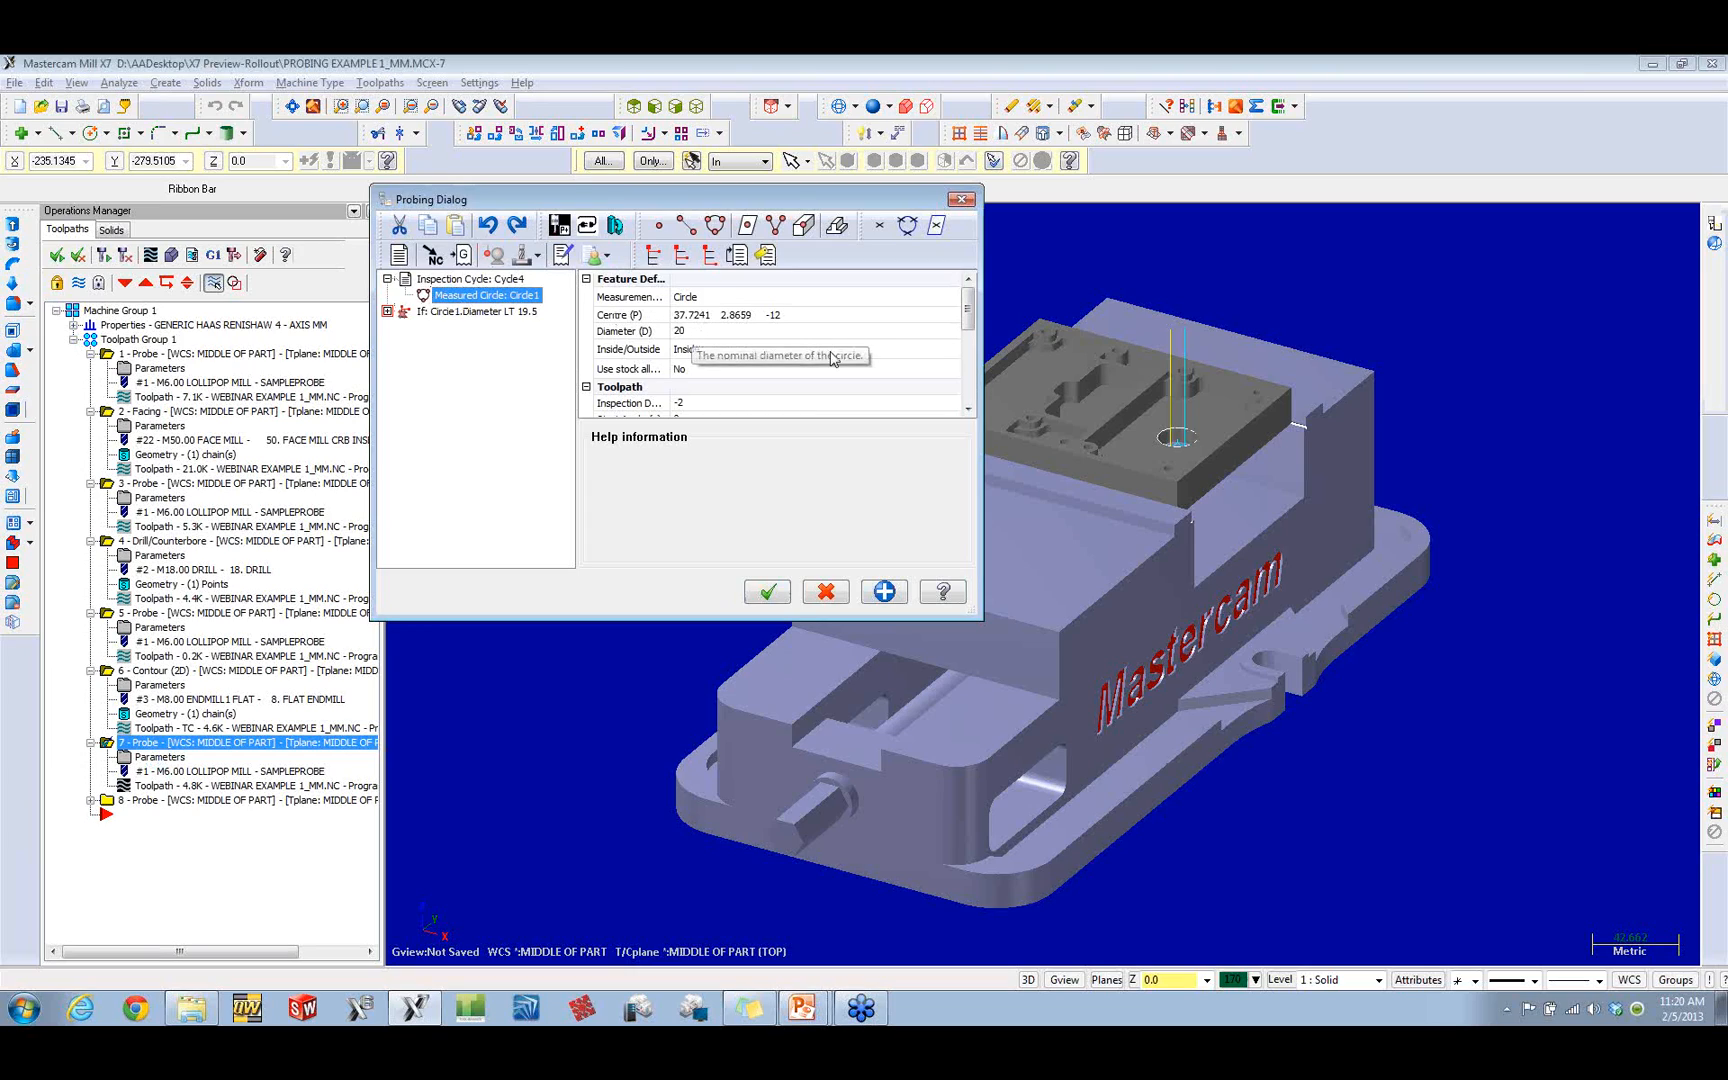
pyautogui.click(967, 316)
pyautogui.moveTo(967, 316); pyautogui.dragTo(967, 323)
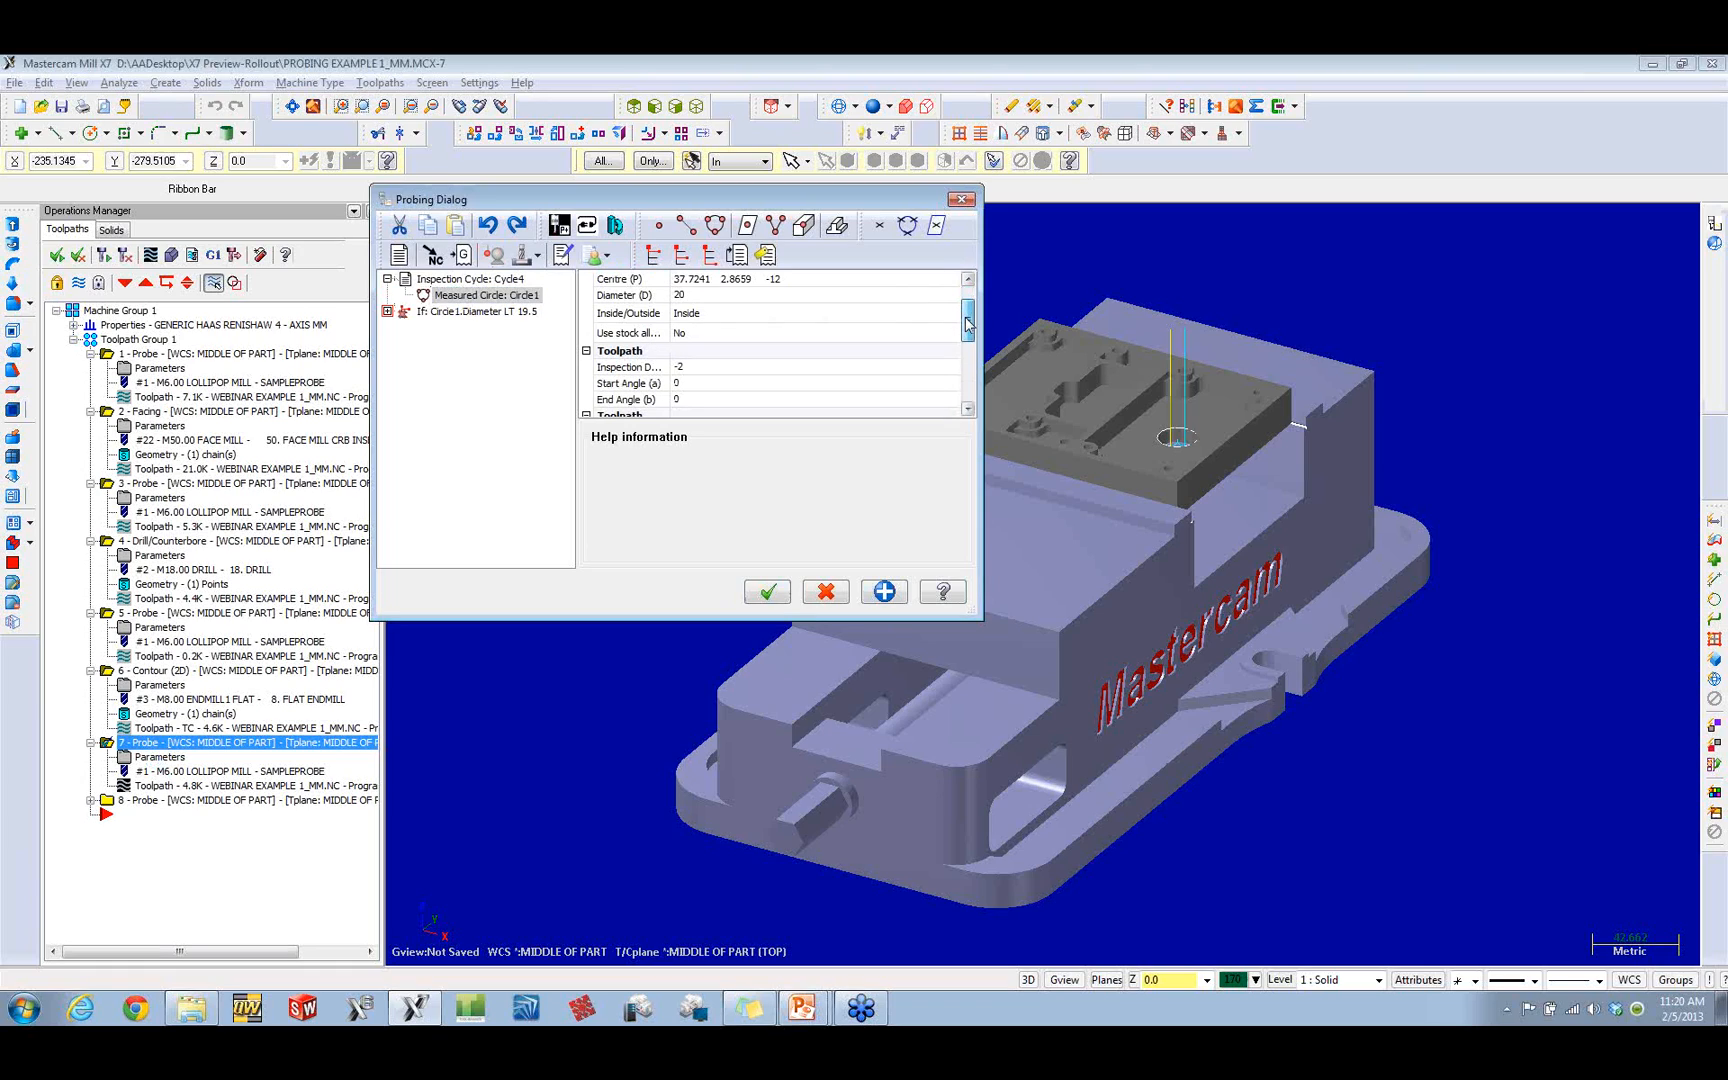
pyautogui.moveTo(967, 323); pyautogui.dragTo(968, 375)
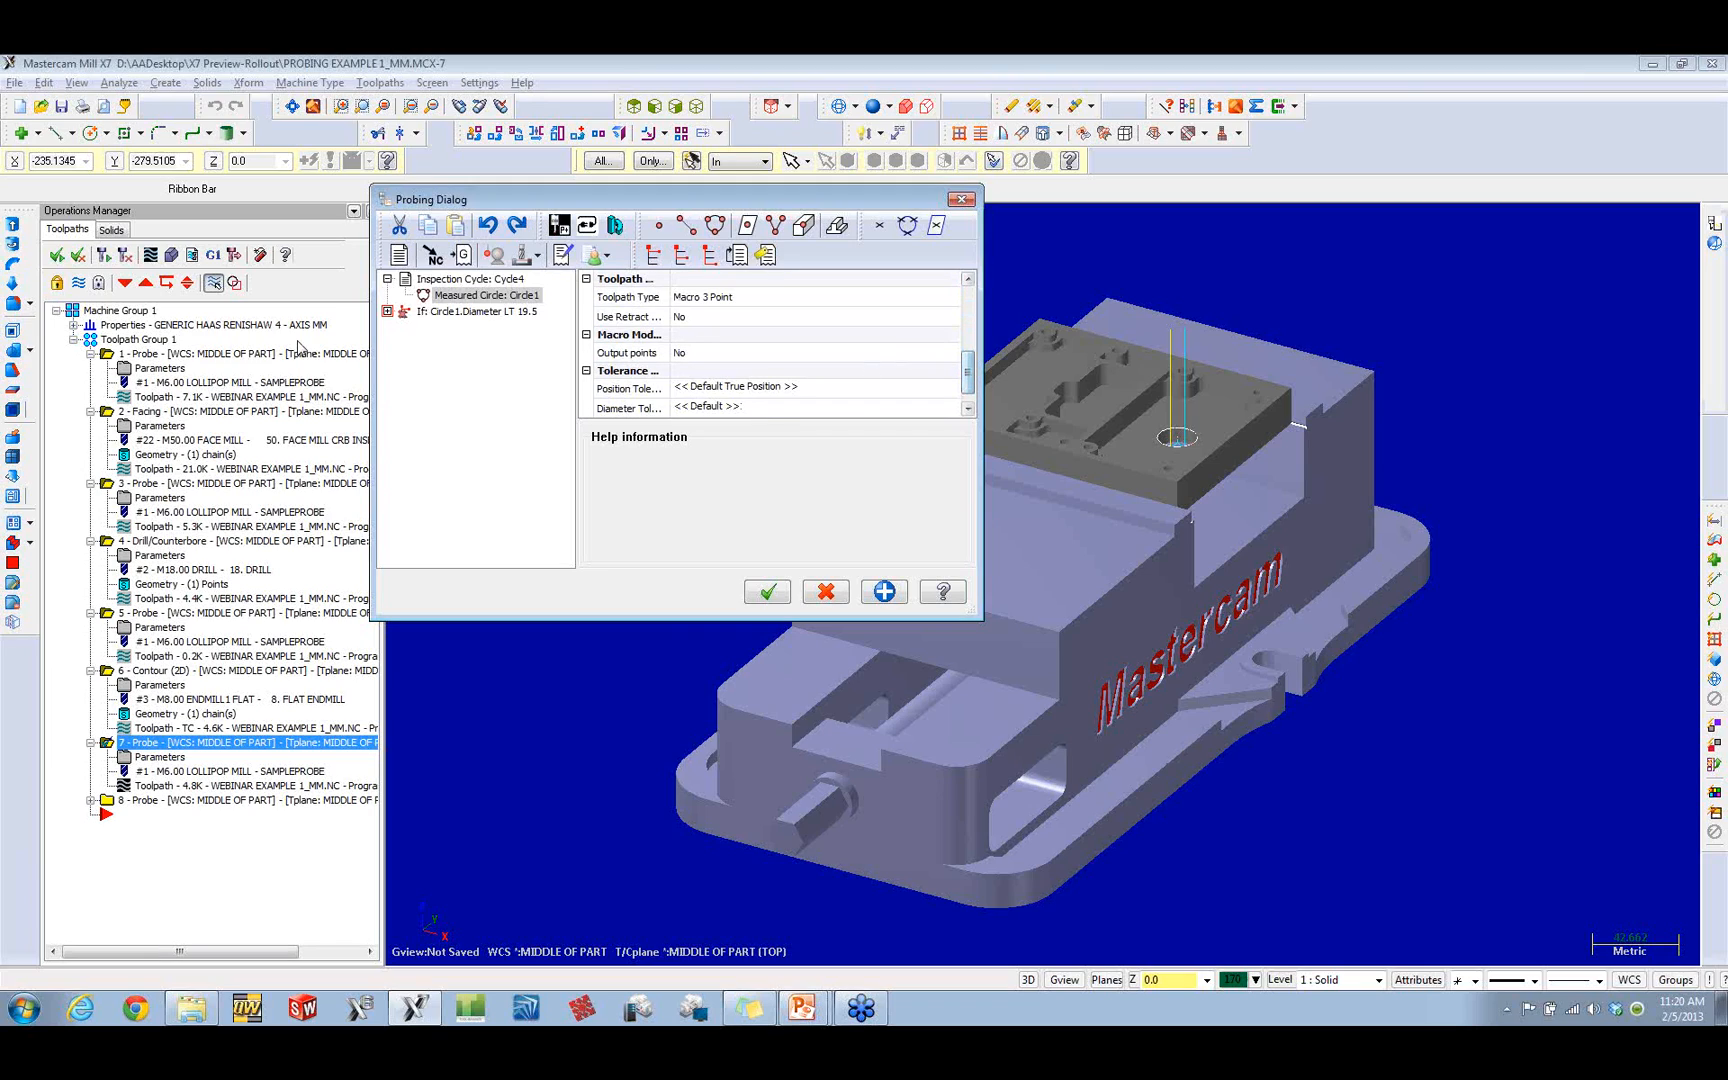
# Step: Examine the Then and Else branches of the Circle1 diameter condition with their Goto labels, and leave without changes
pyautogui.click(387, 311)
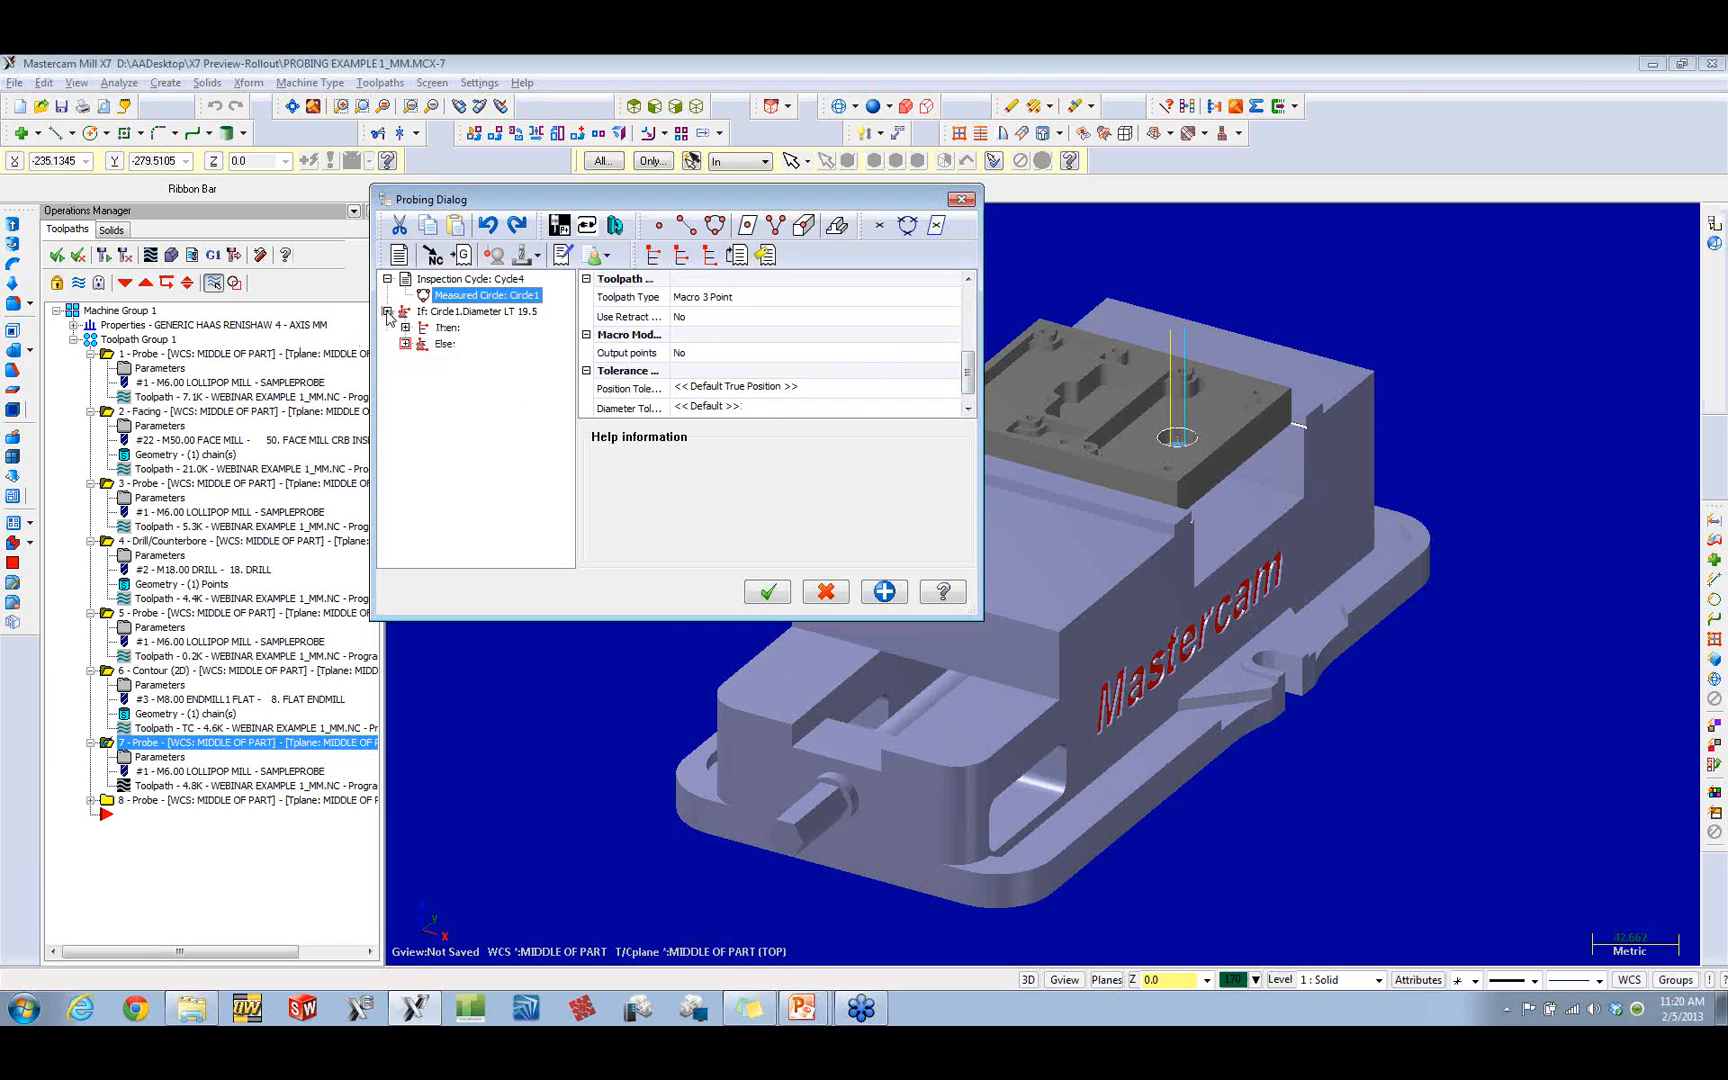
pyautogui.click(405, 327)
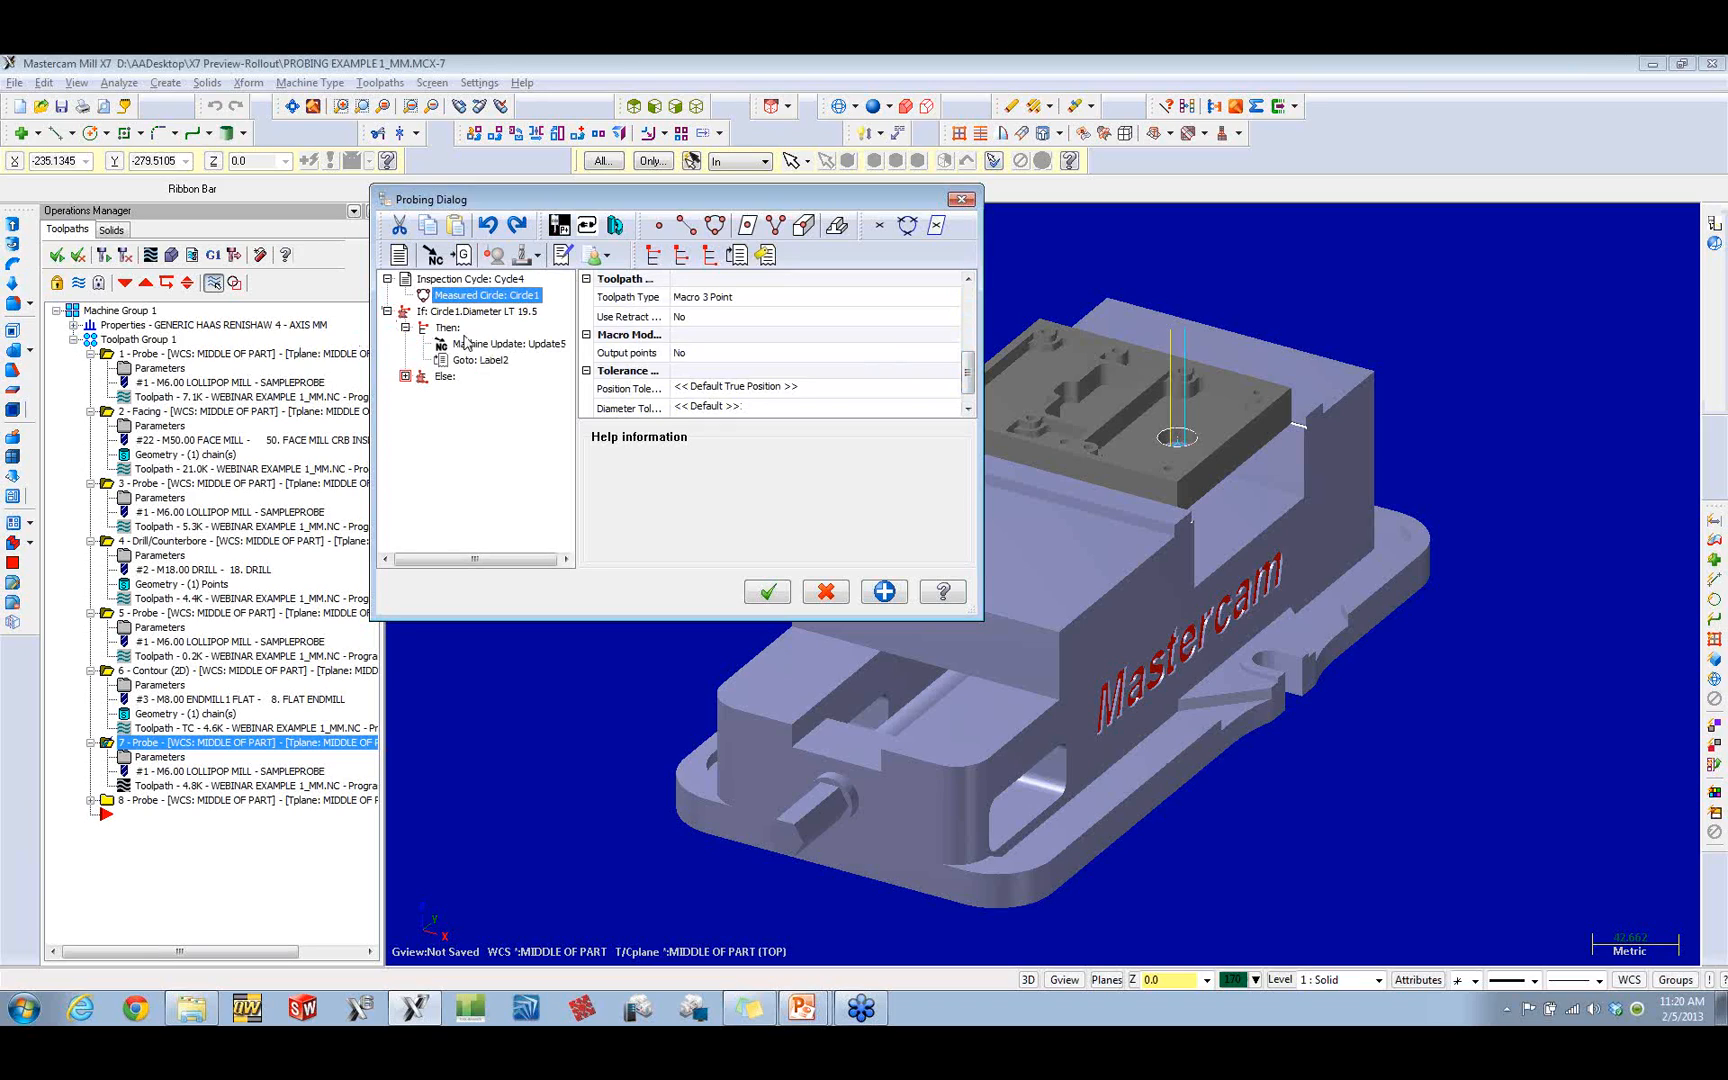
pyautogui.click(470, 362)
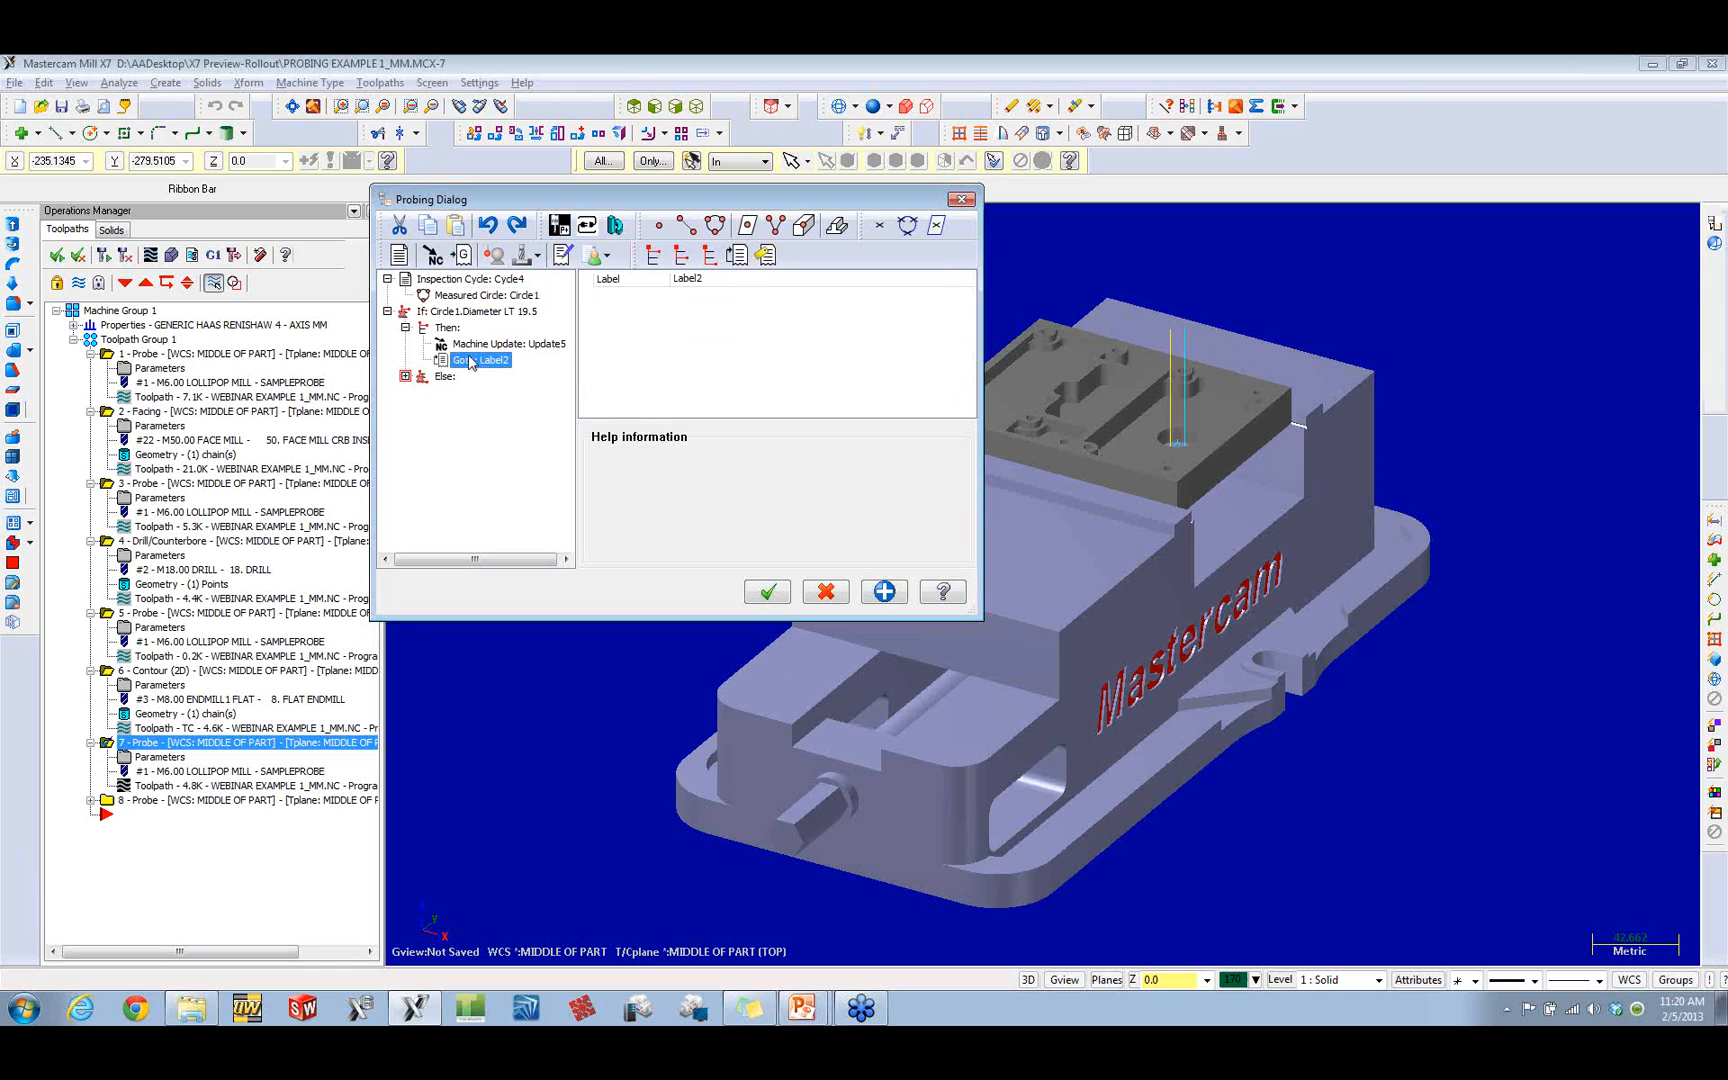
pyautogui.click(405, 377)
pyautogui.click(476, 393)
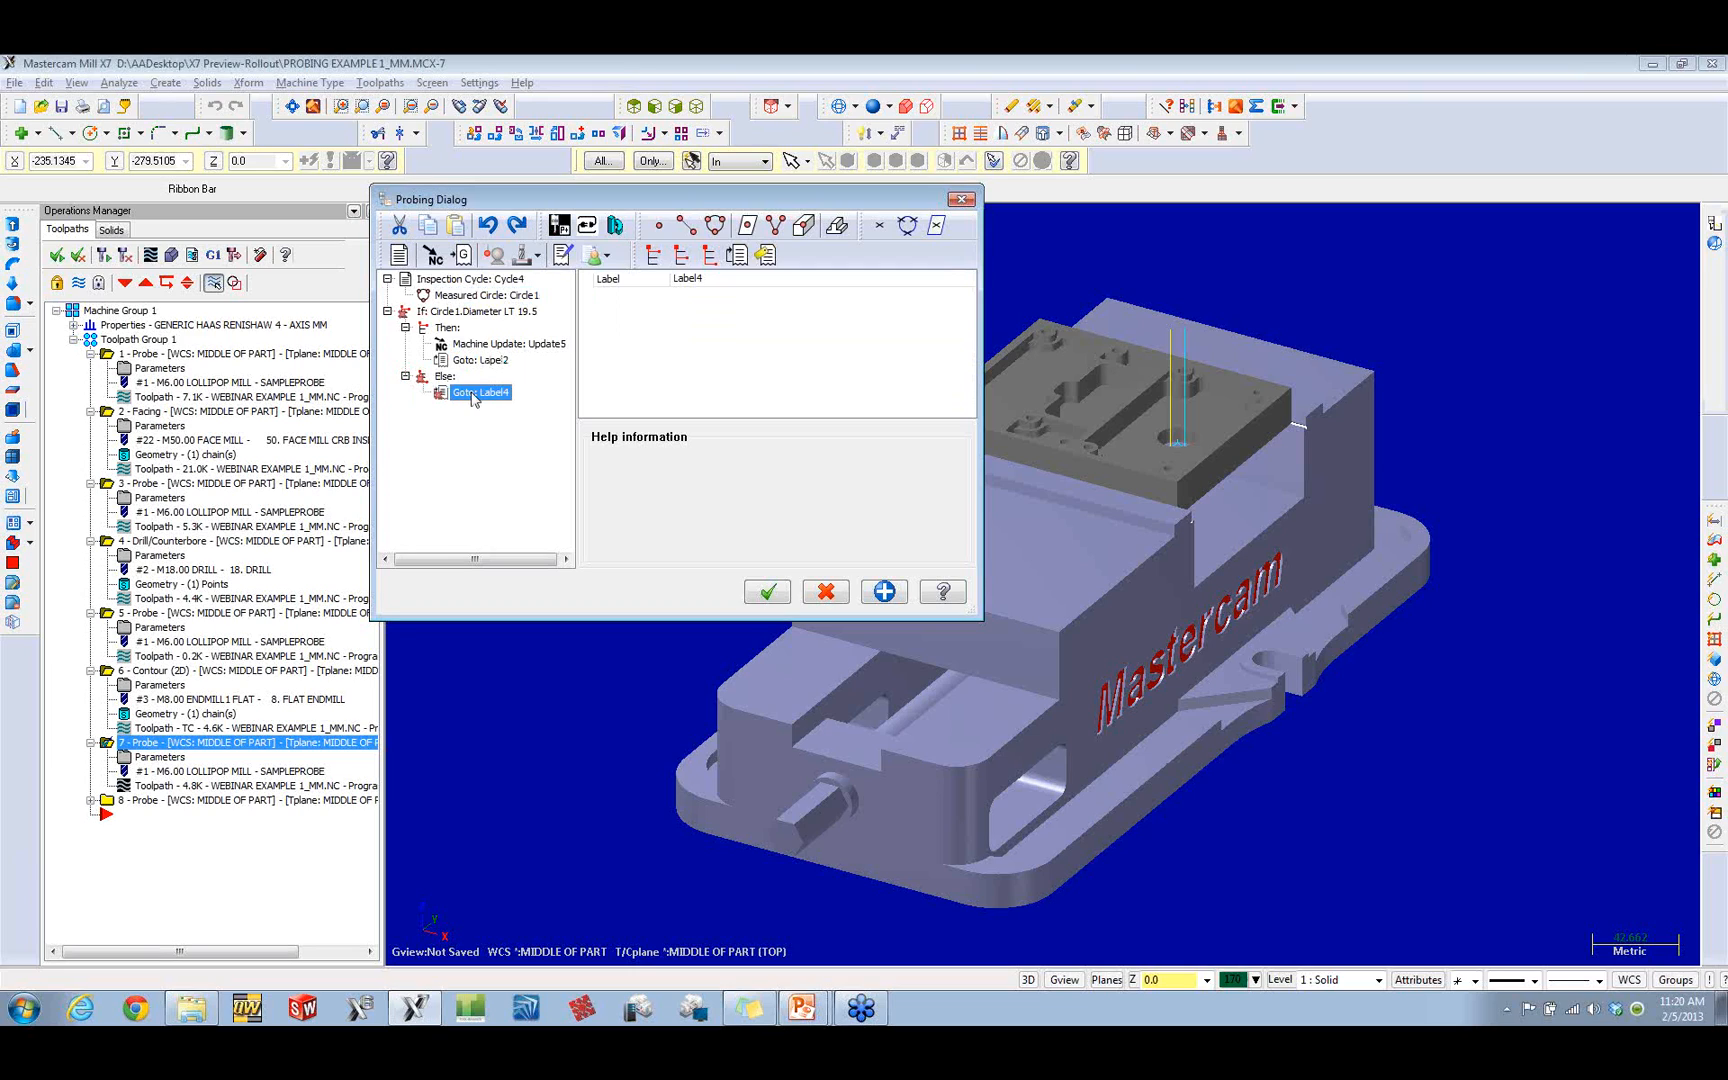
pyautogui.click(843, 601)
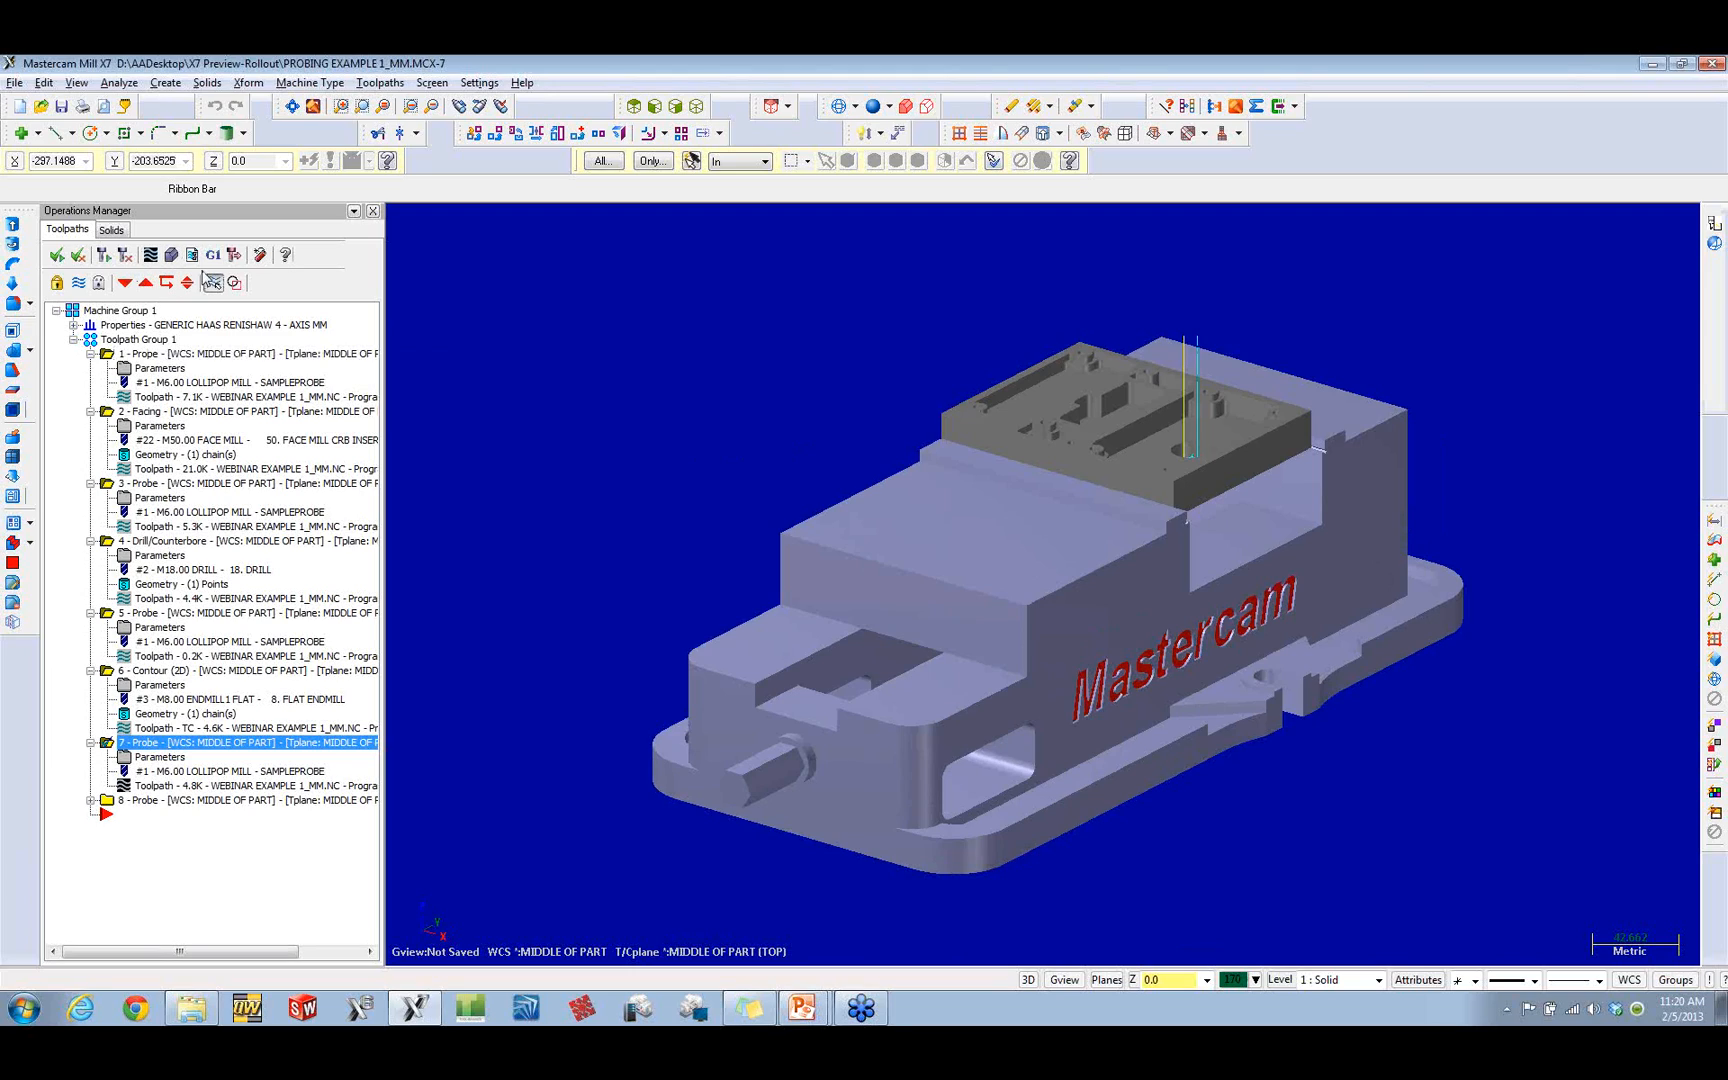
# Step: Post all operations to an NC file, overwriting any existing file and opening the result for editing
pyautogui.click(213, 255)
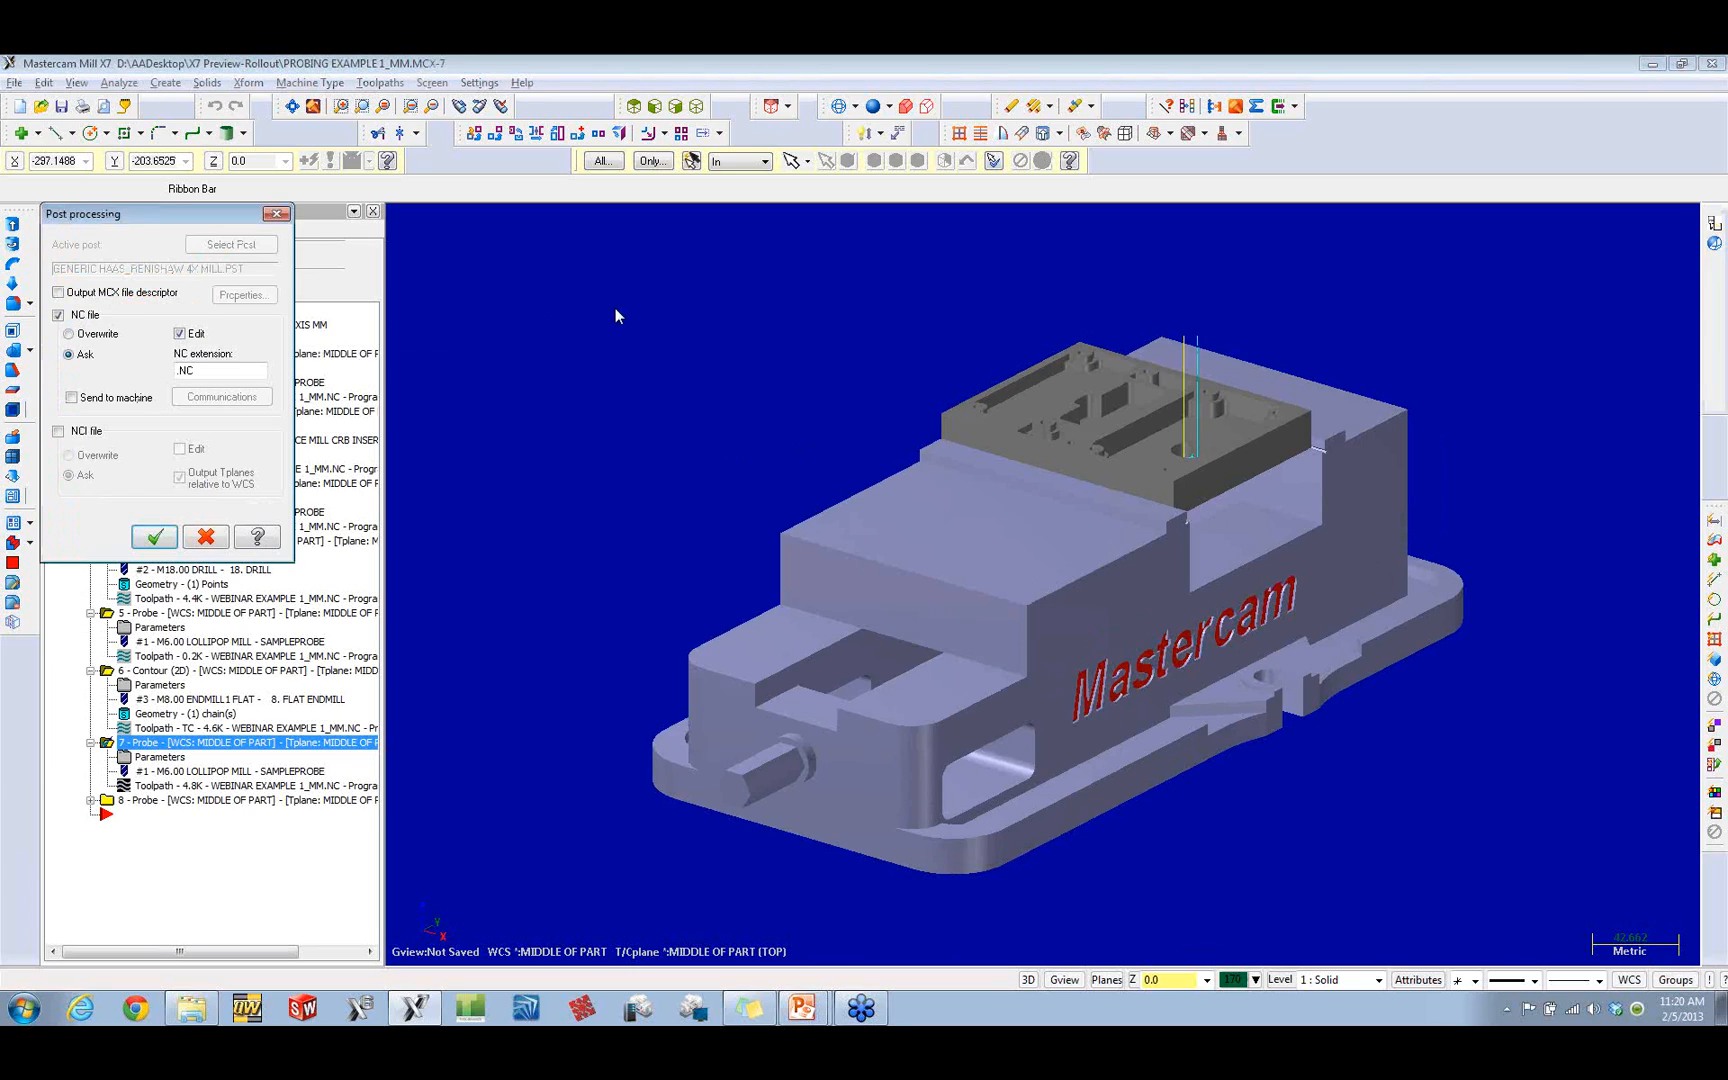
pyautogui.click(69, 334)
pyautogui.click(153, 540)
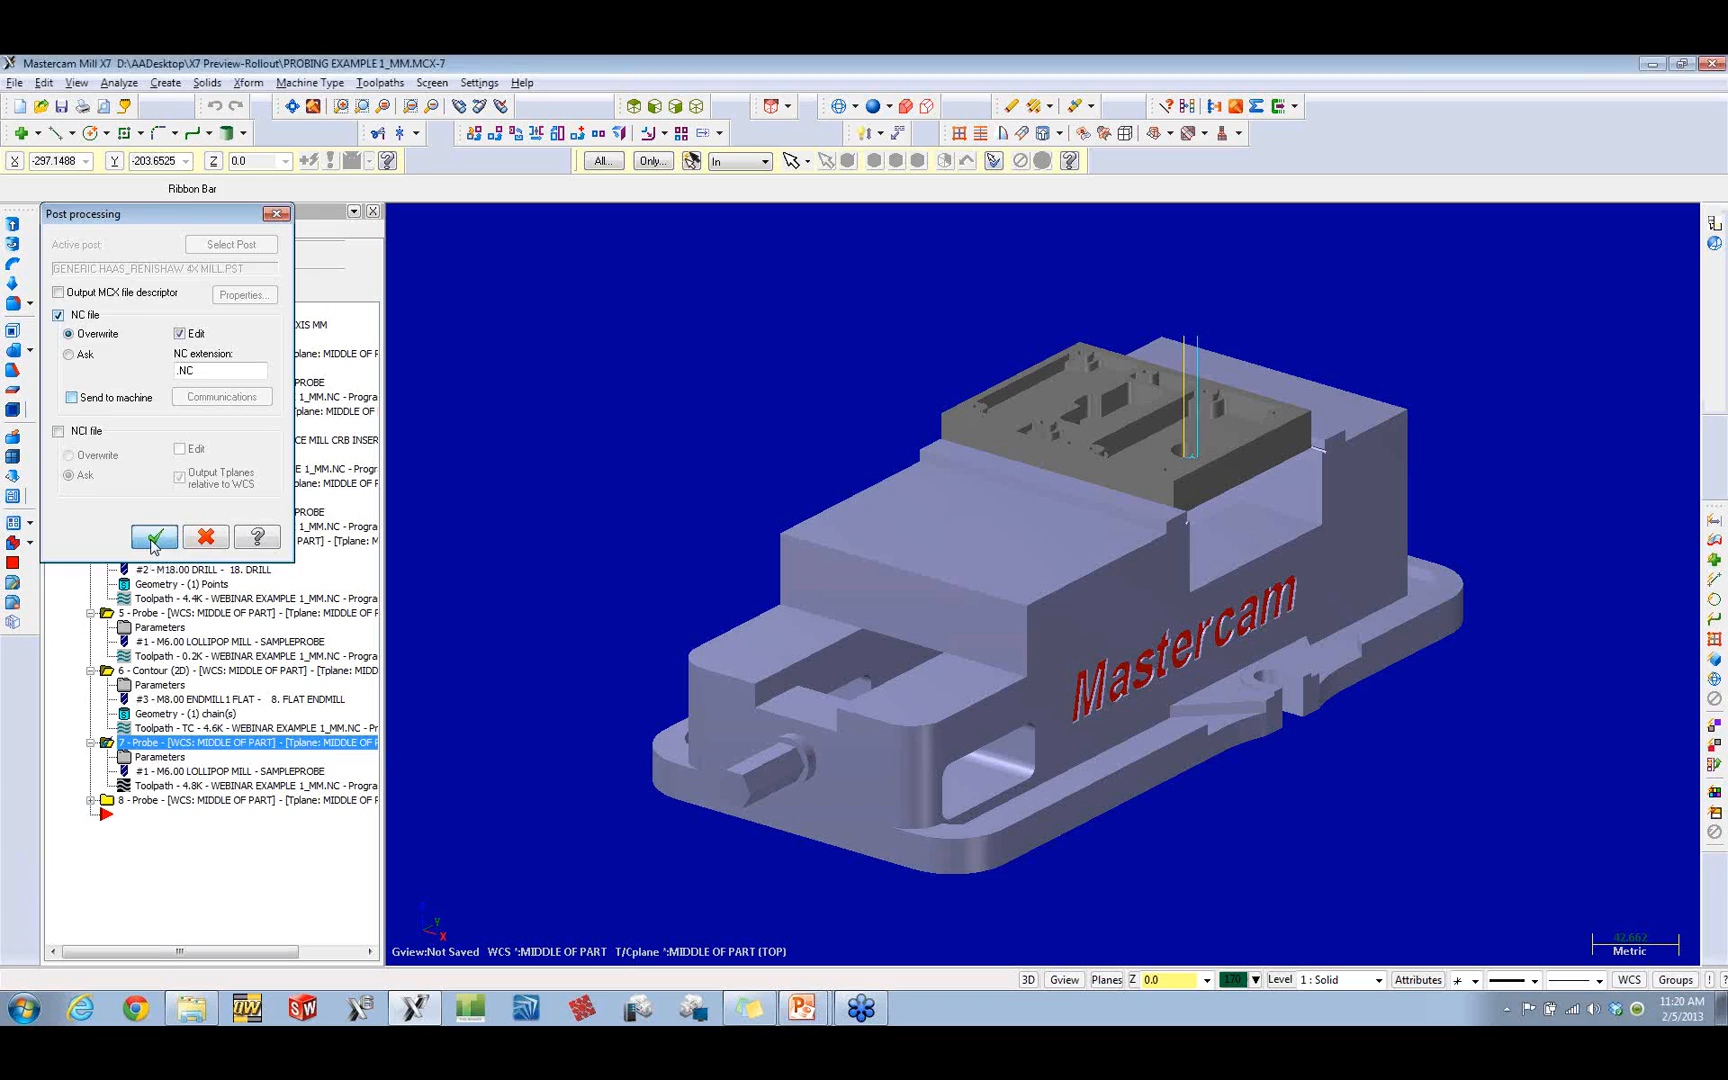
pyautogui.click(863, 582)
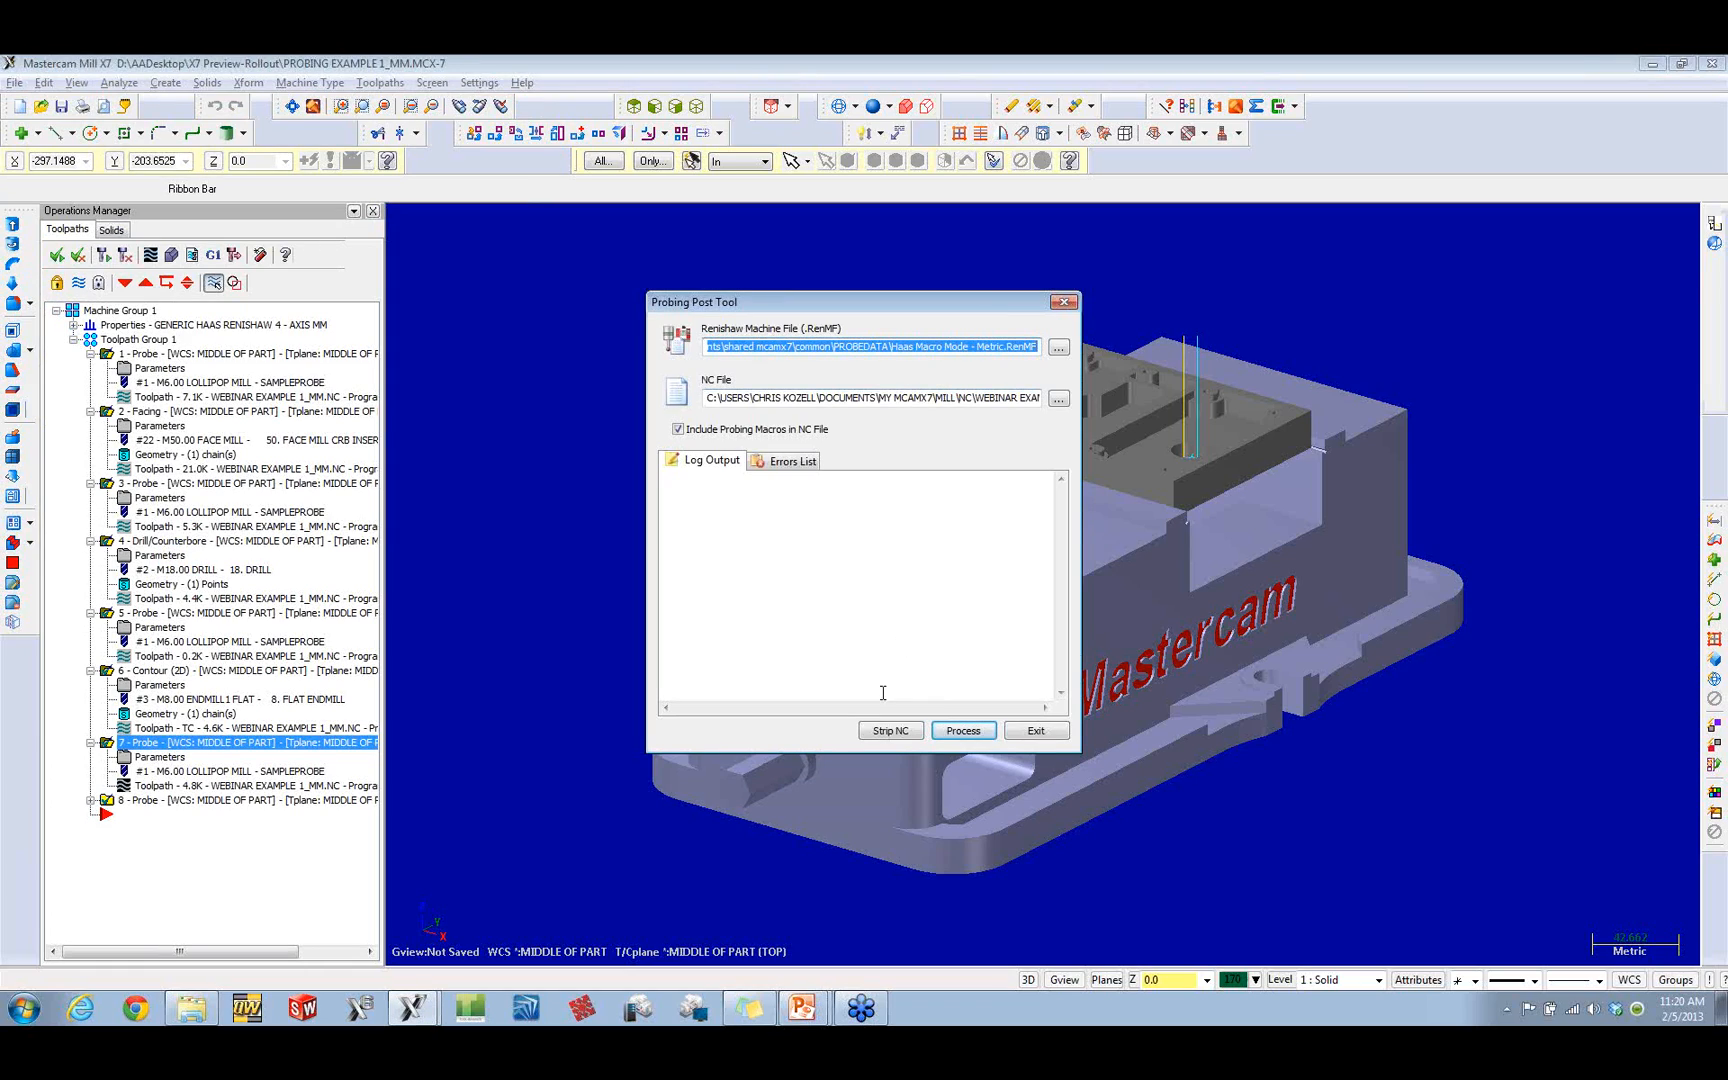
# Step: Process the NC file with the Haas Macro Mode - Metric machine file and probing macros included, review the log, and finish
pyautogui.click(963, 731)
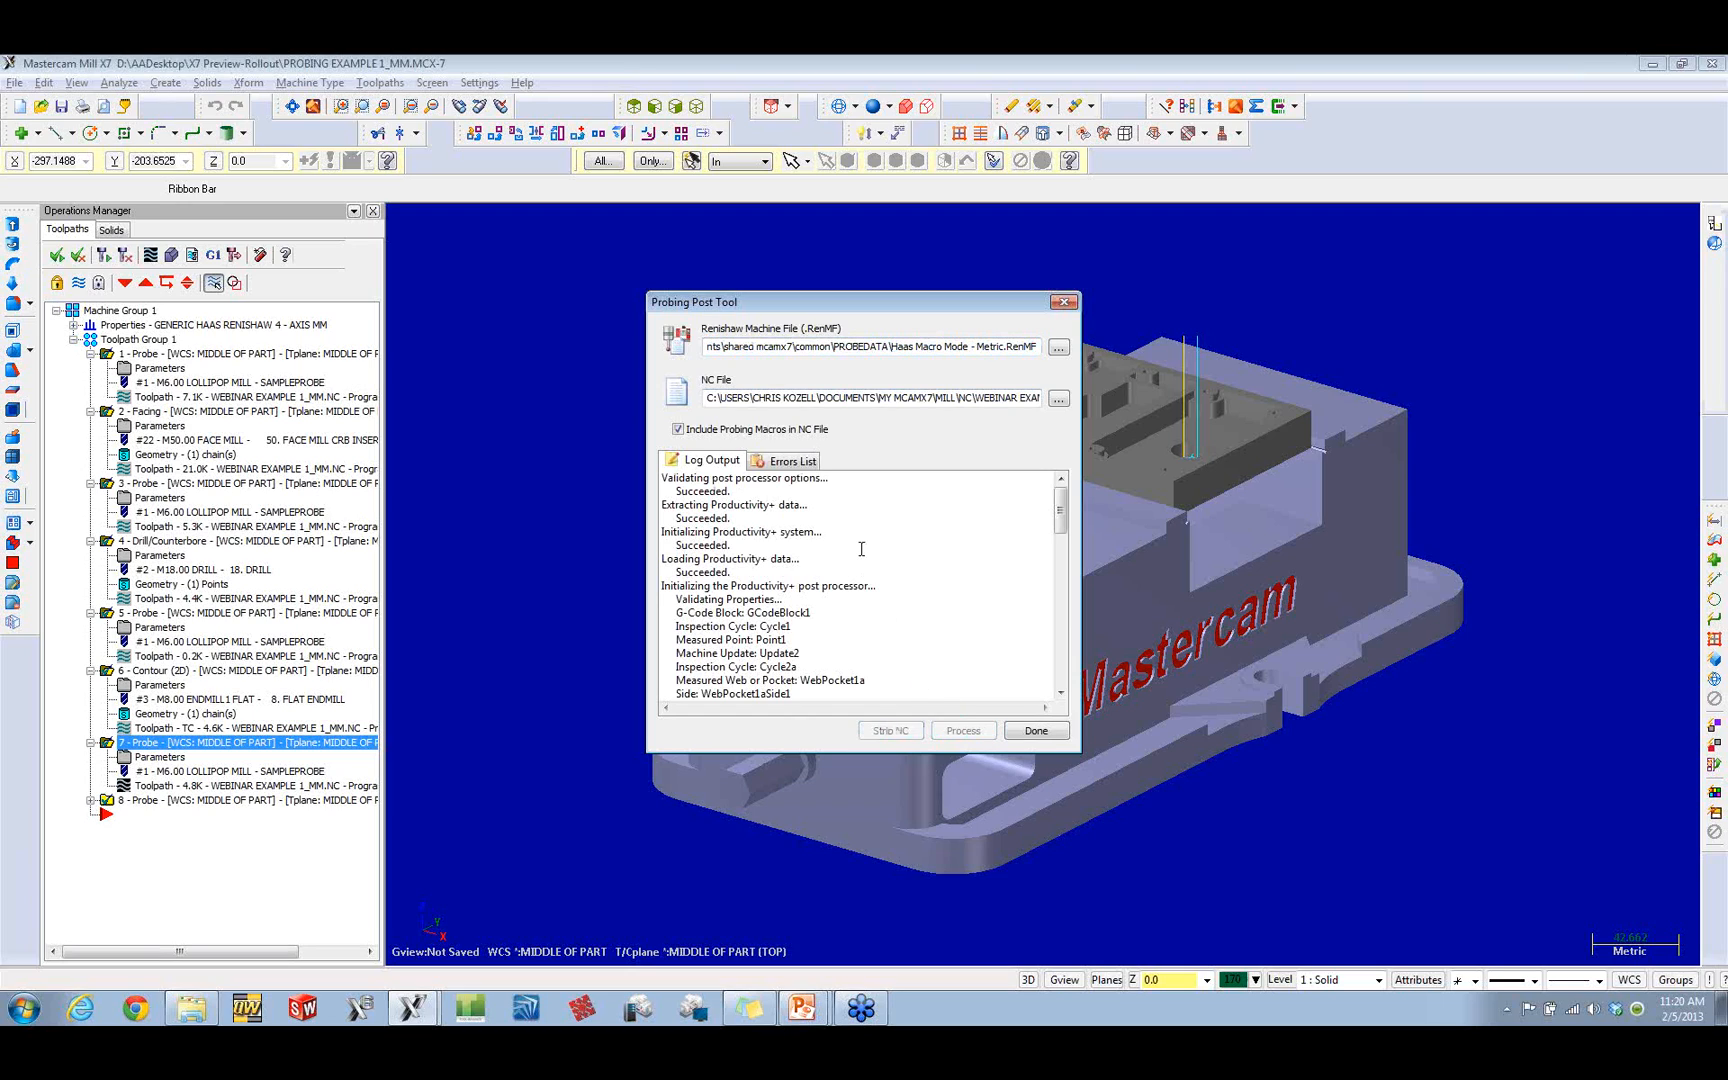
pyautogui.moveTo(1061, 526); pyautogui.dragTo(1060, 676)
pyautogui.click(1036, 731)
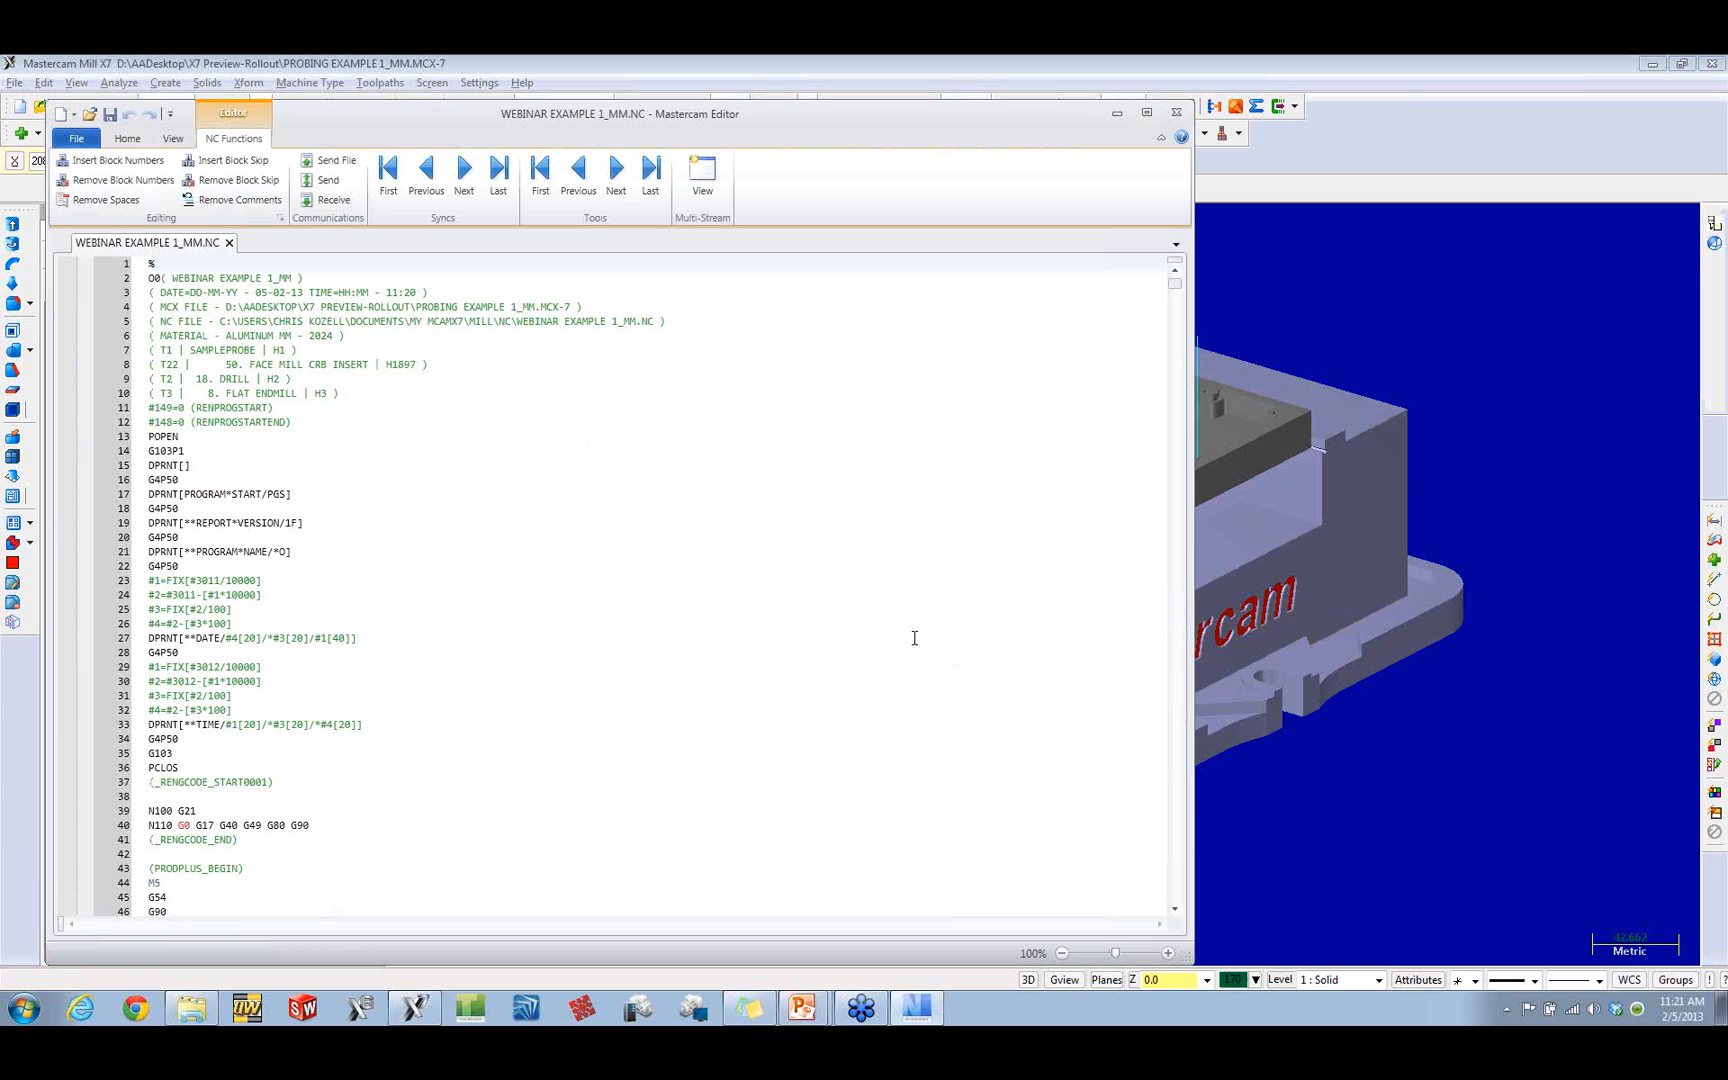
# Step: Read through the program header, probing macro calls and facing moves in WEBINAR EXAMPLE 1_MM.NC, and close the editor
pyautogui.scroll(-1, 398, 405)
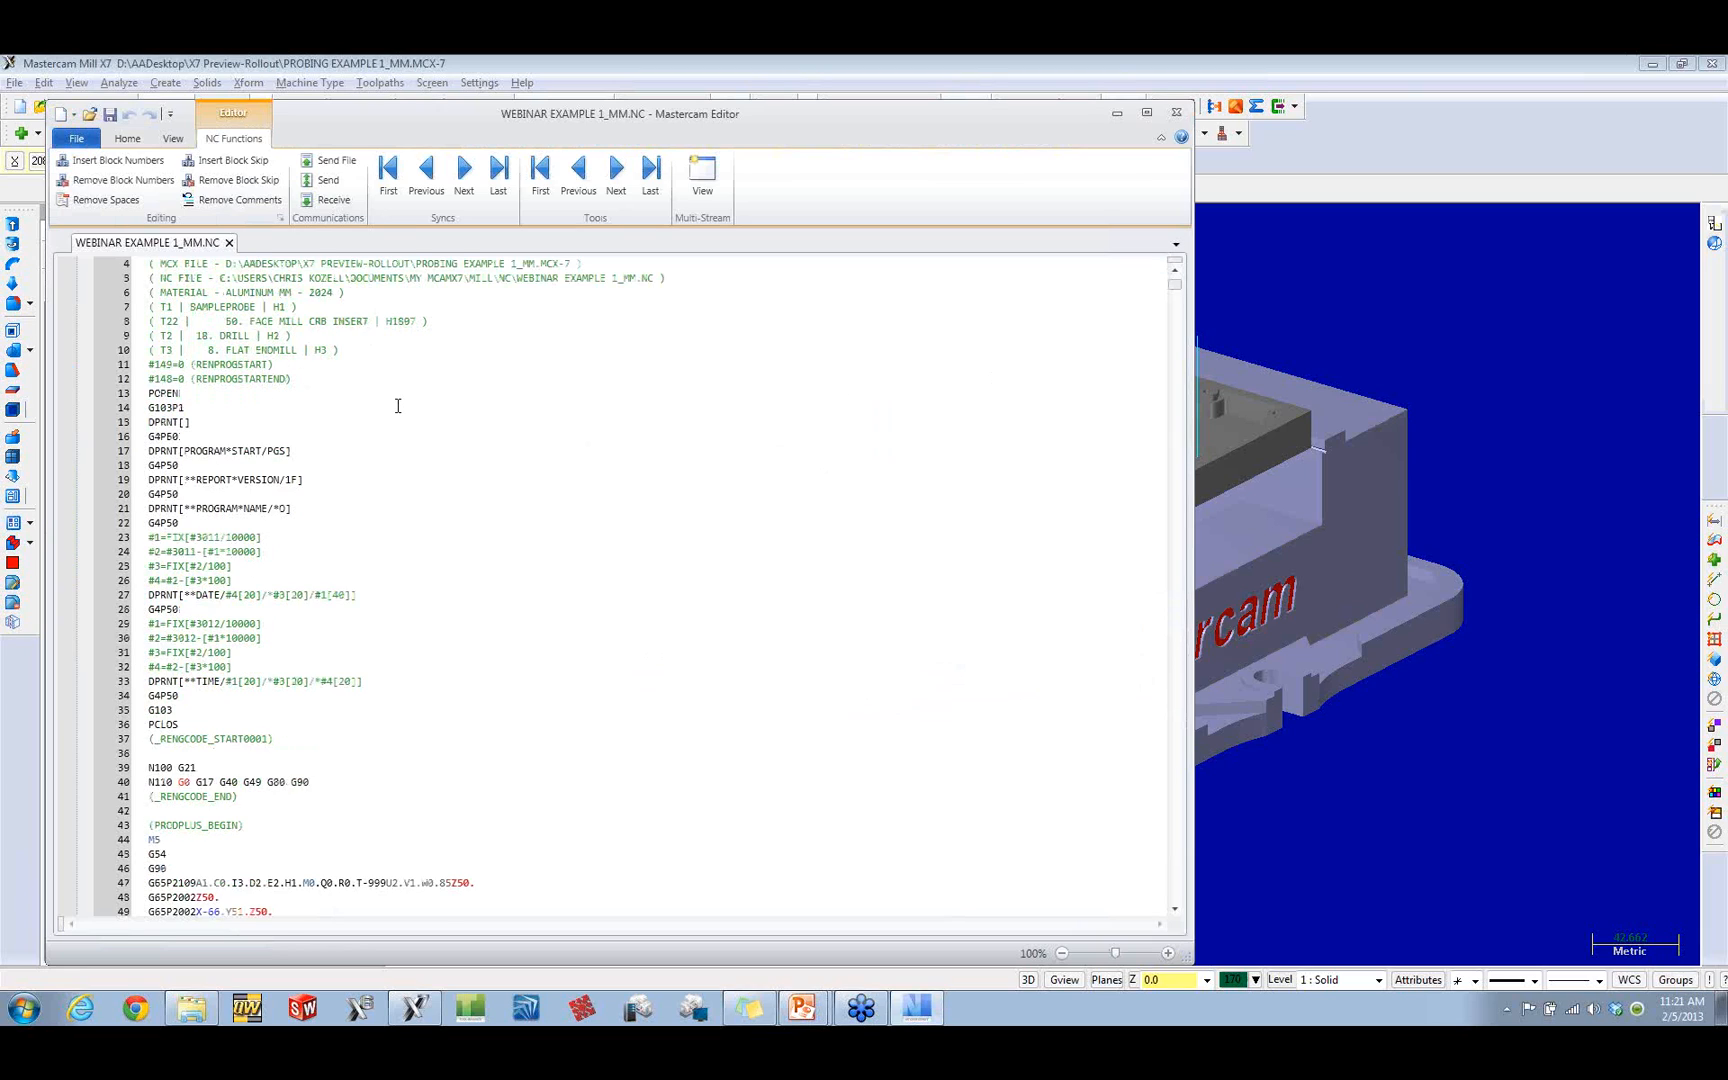
pyautogui.scroll(-3, 398, 405)
pyautogui.moveTo(240, 451); pyautogui.dragTo(149, 409)
pyautogui.scroll(-4, 234, 473)
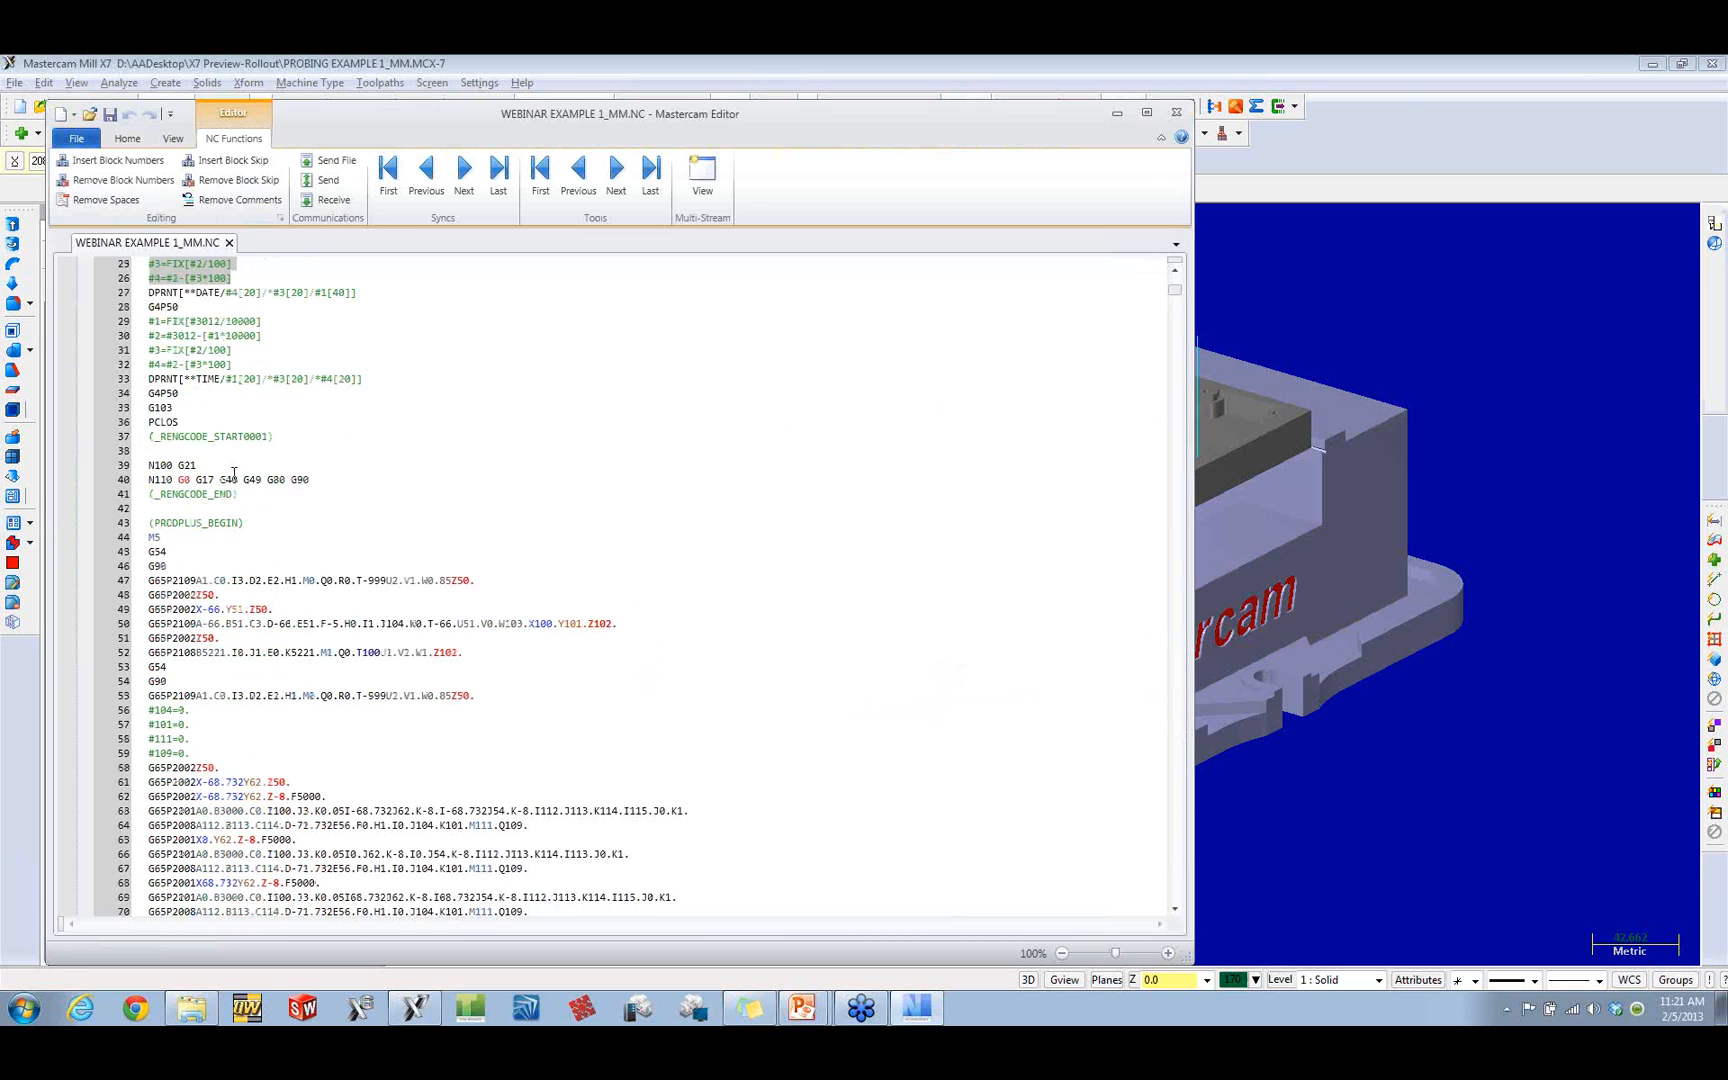
pyautogui.scroll(-5, 234, 473)
pyautogui.scroll(-13, 234, 473)
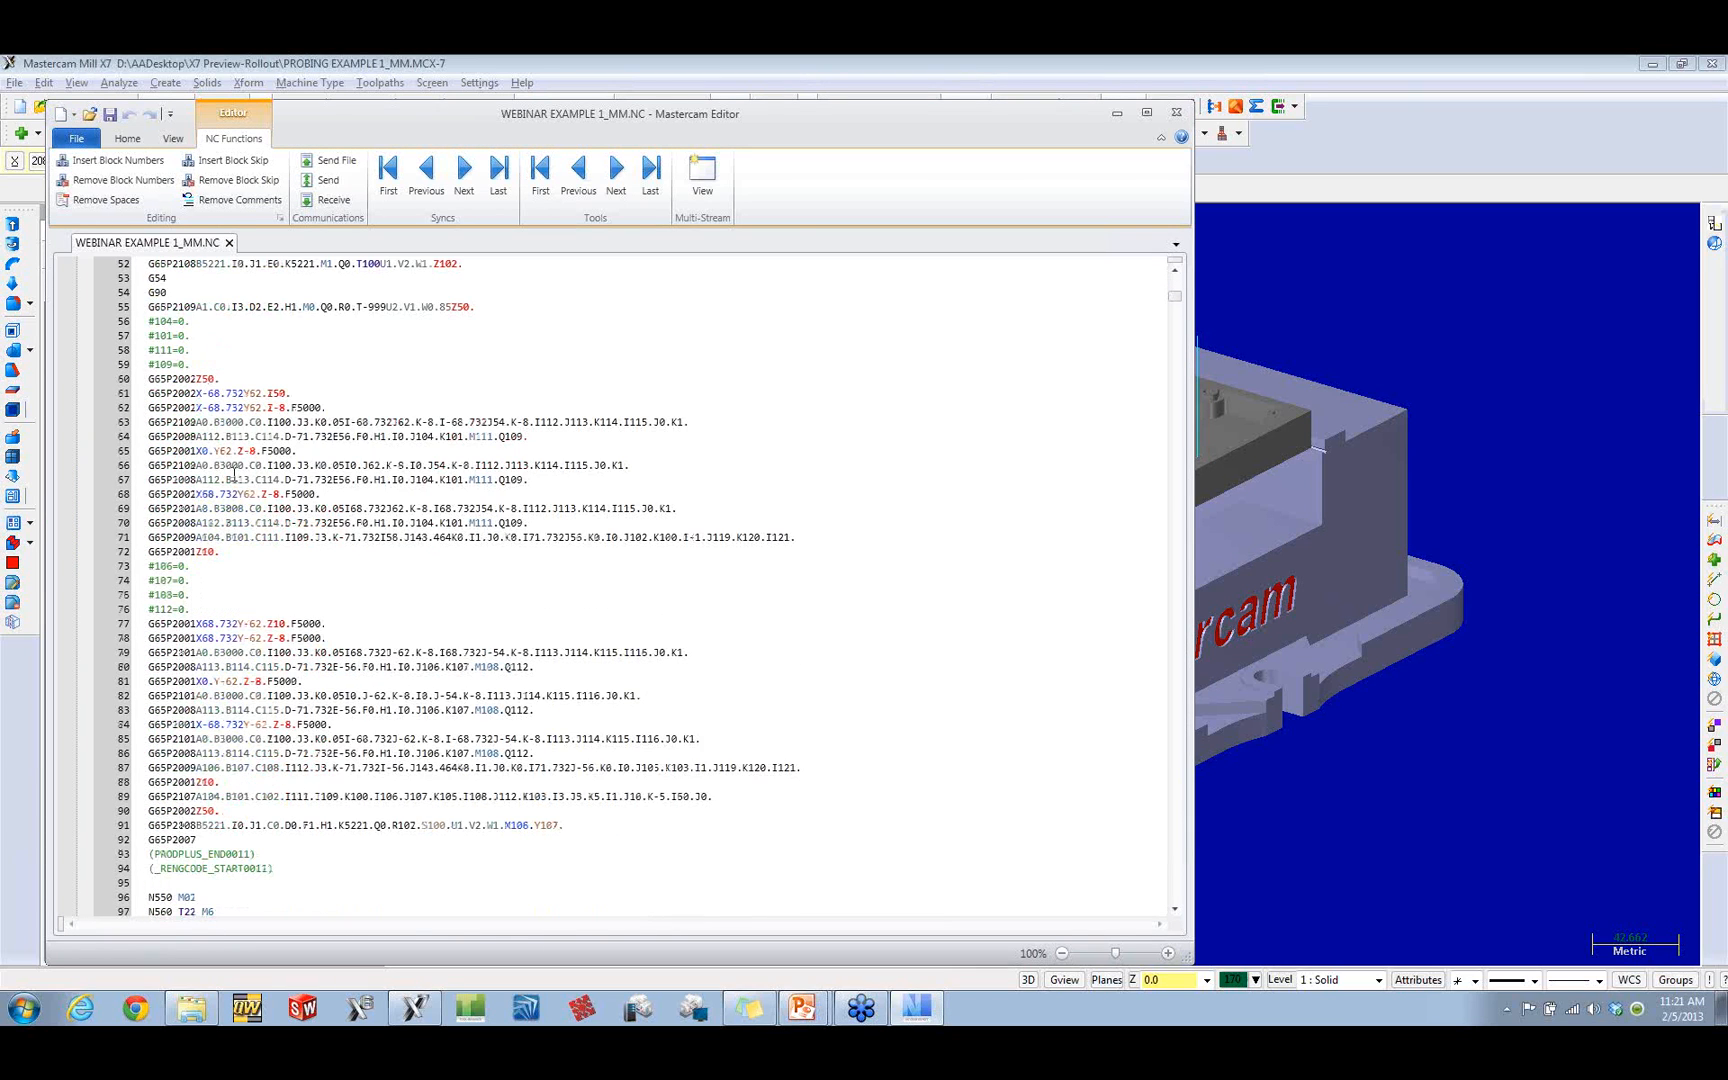
pyautogui.scroll(-9, 234, 473)
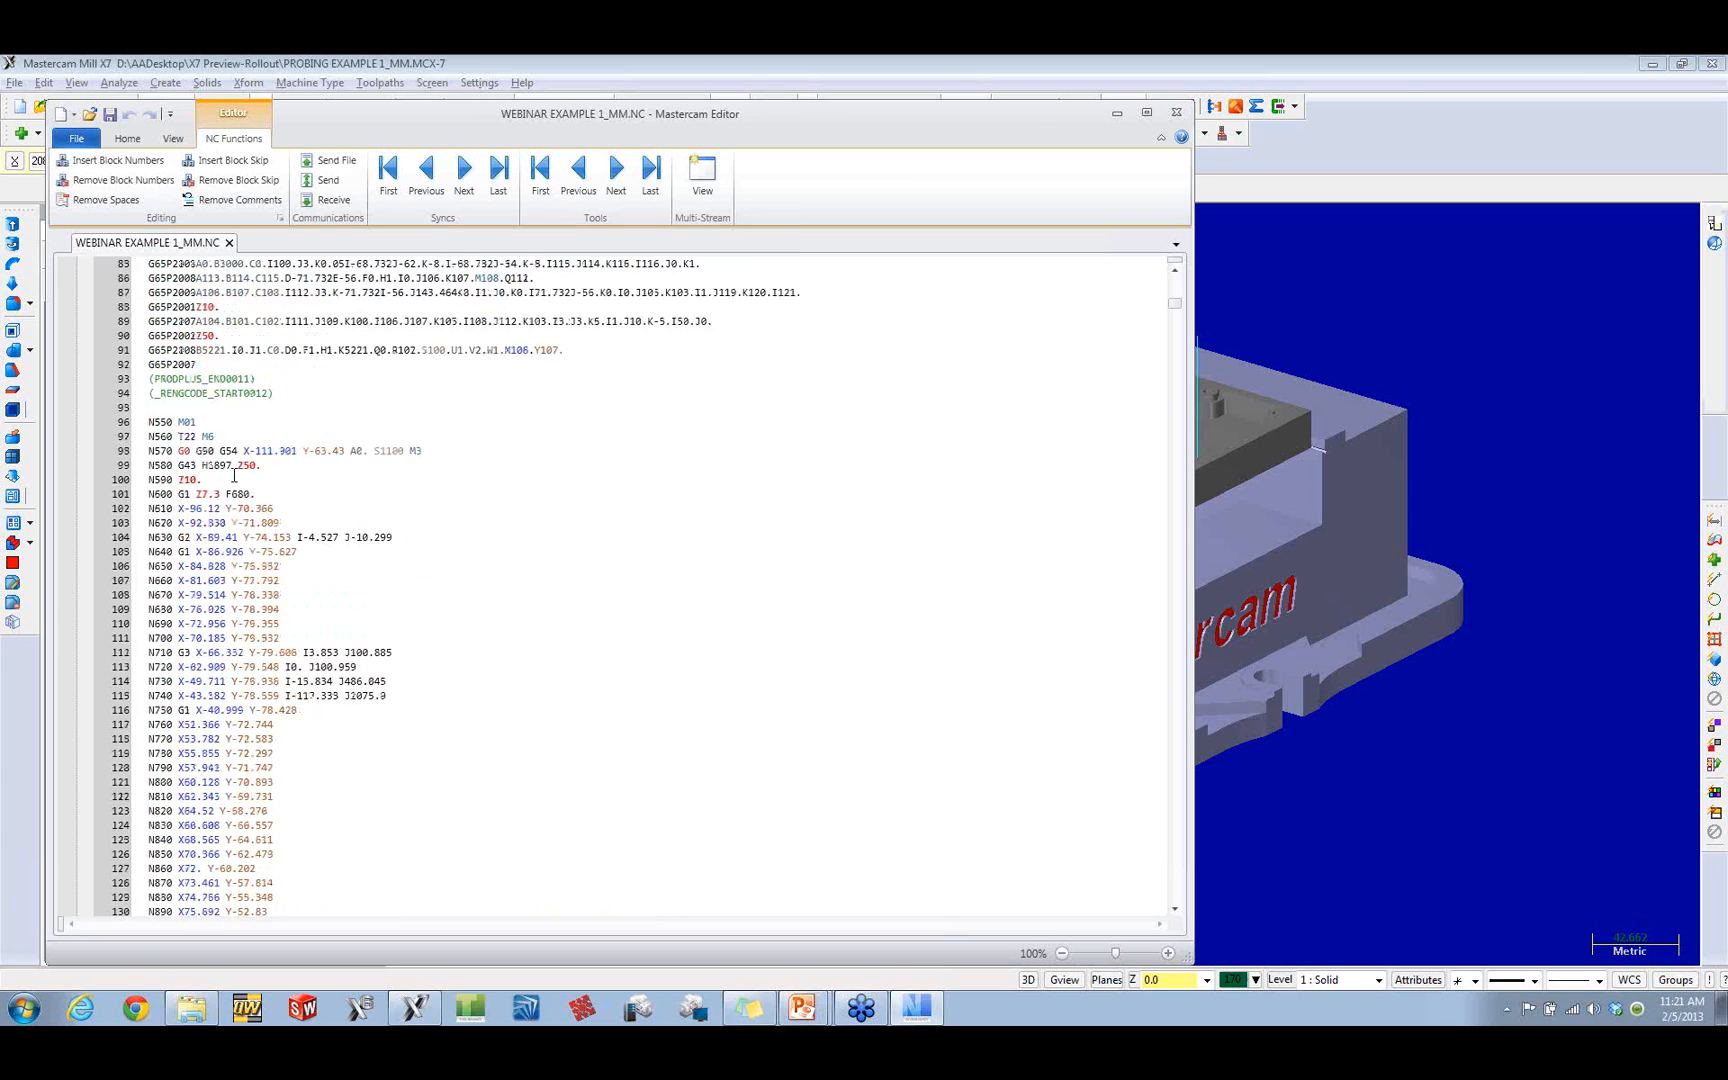
pyautogui.scroll(-6, 234, 473)
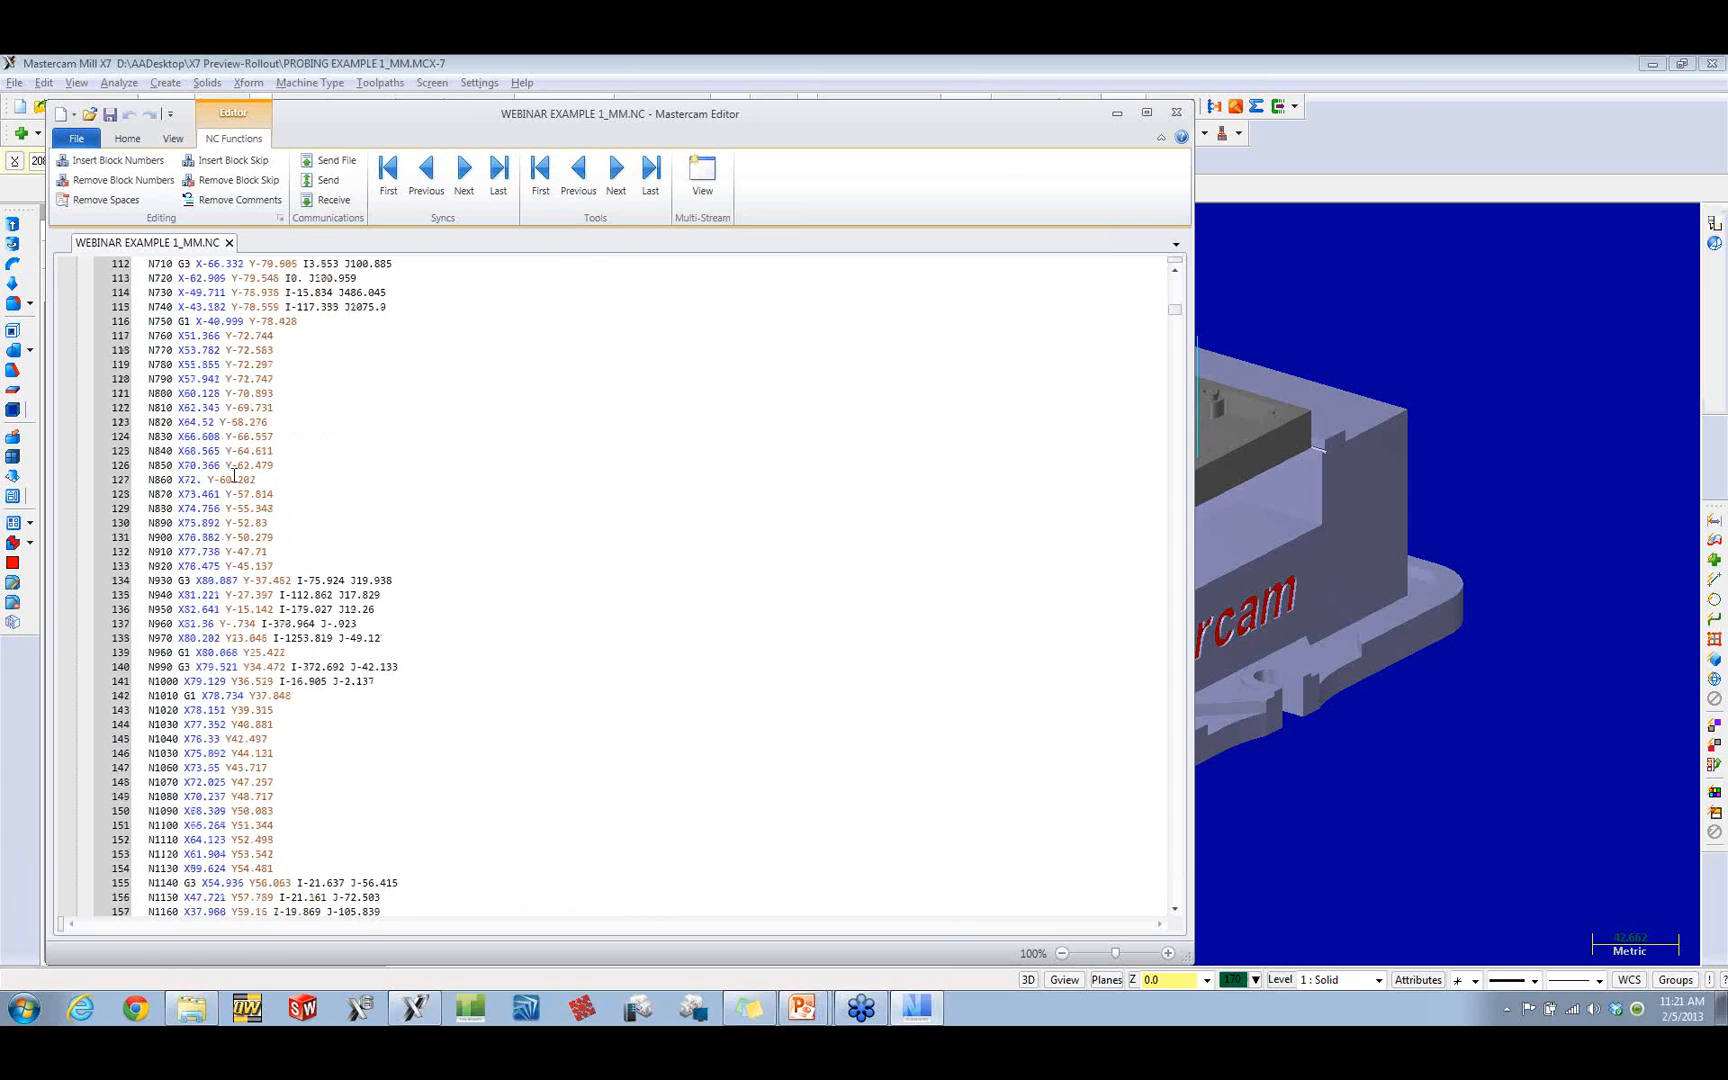
pyautogui.click(1178, 116)
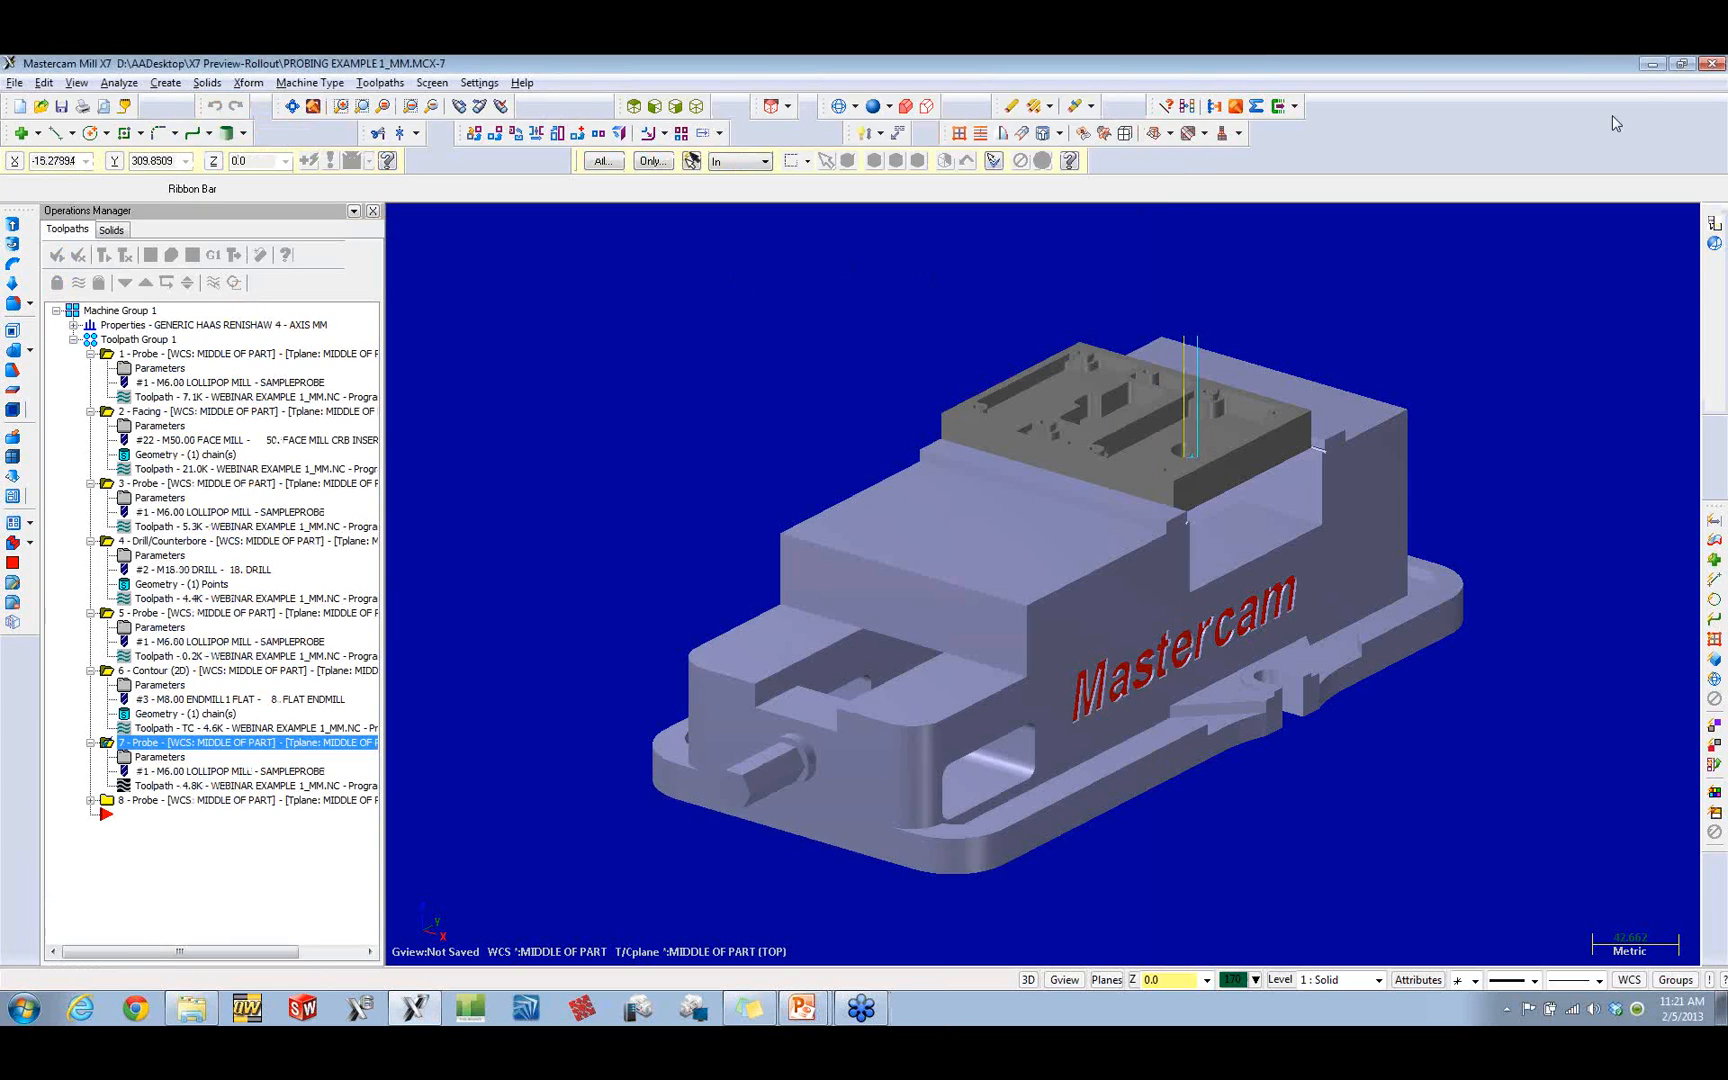
# Step: Close the probing example and exit Mastercam X7
pyautogui.click(1712, 63)
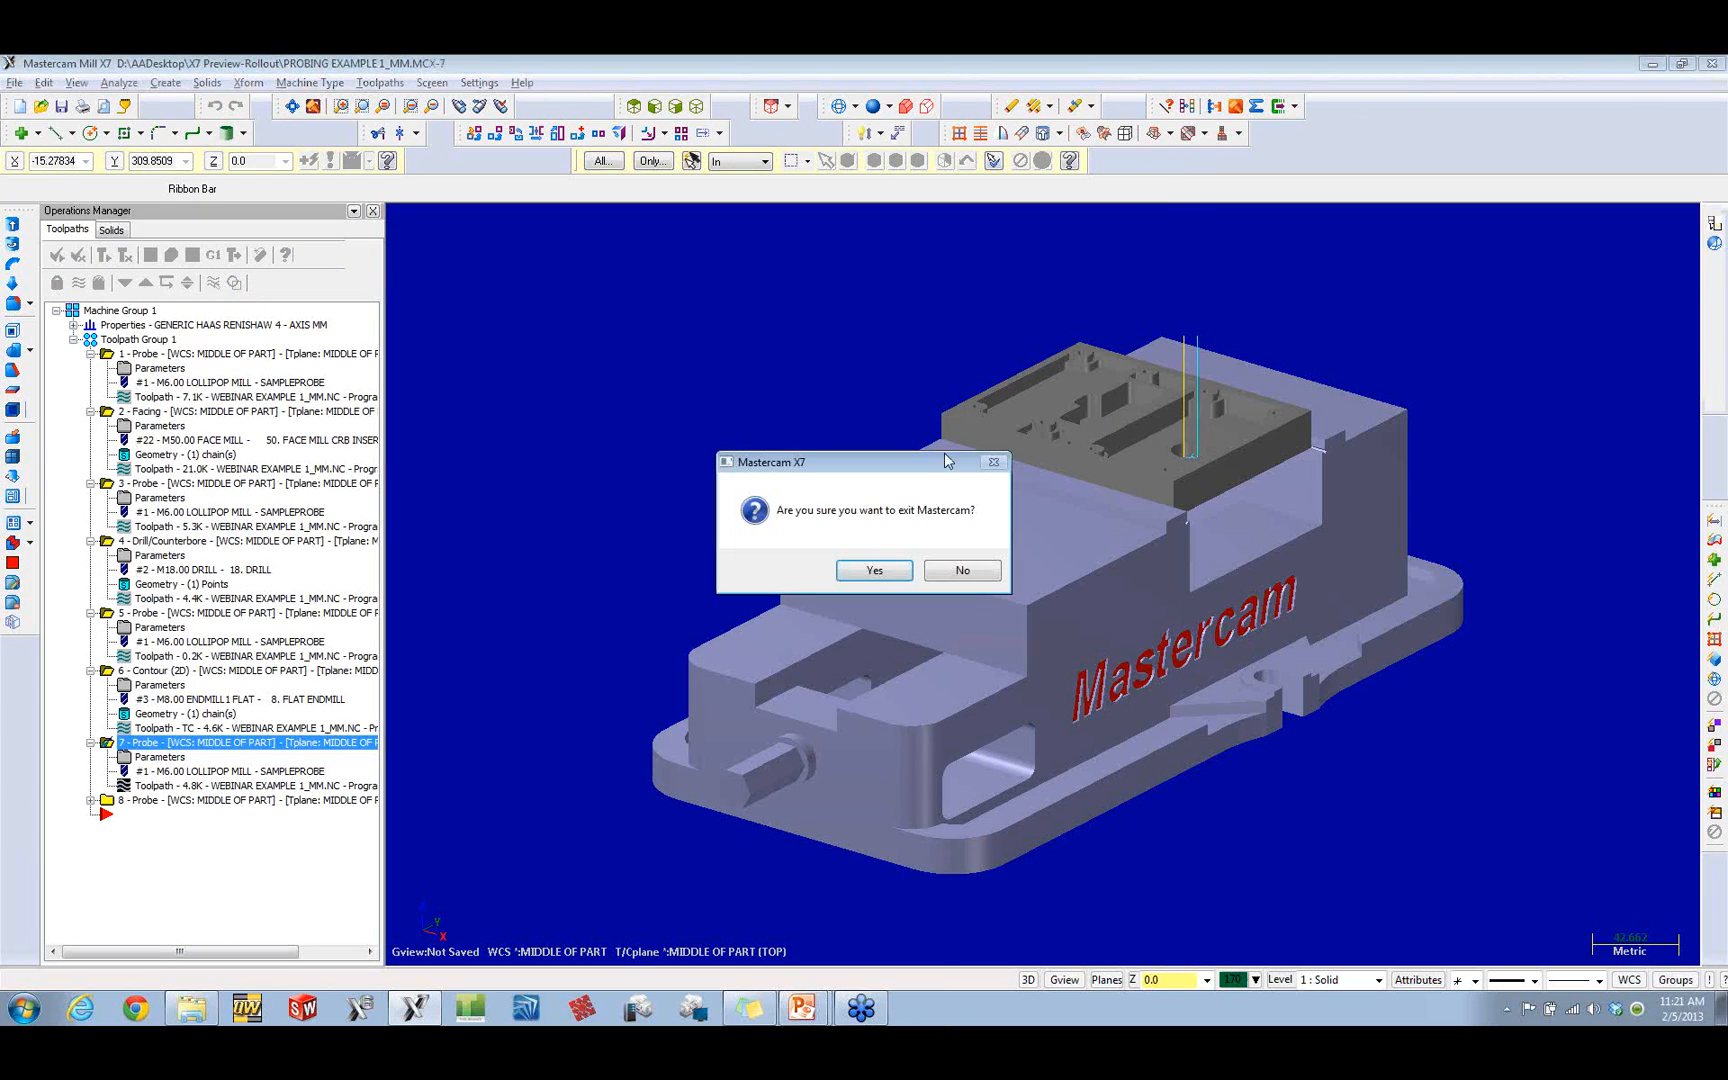
pyautogui.click(879, 574)
pyautogui.click(955, 574)
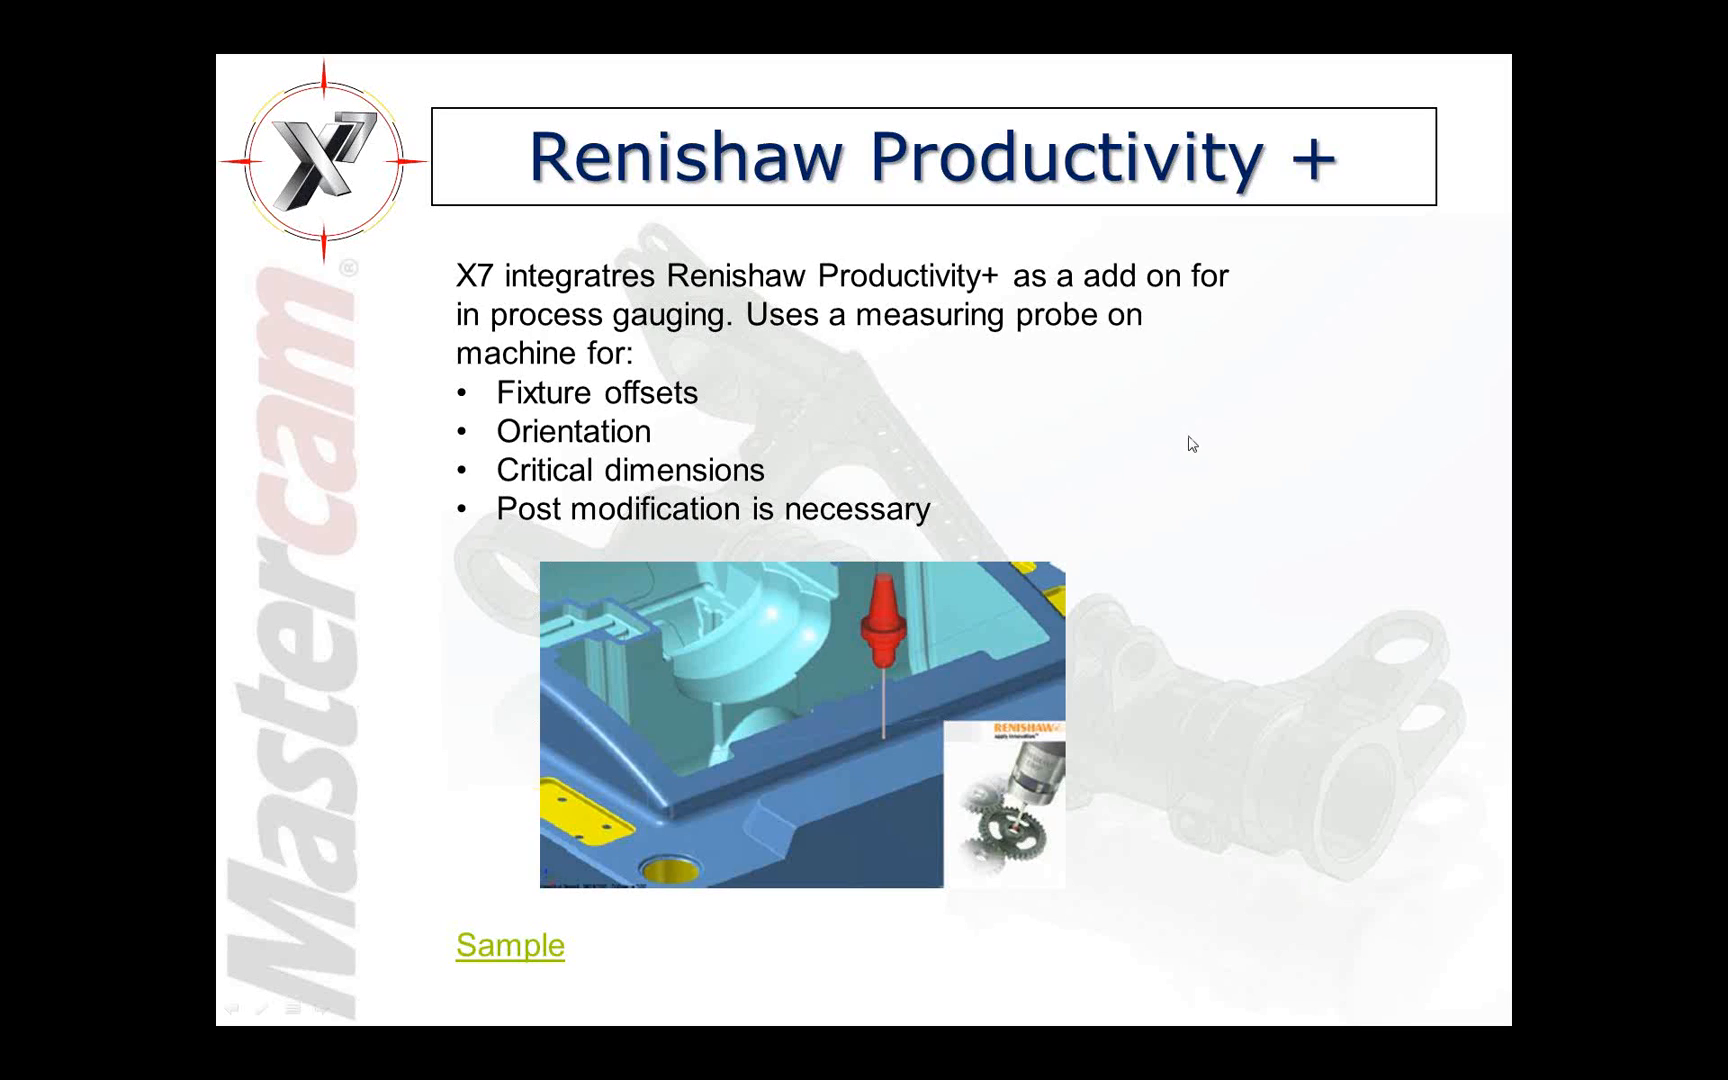
pyautogui.click(1187, 436)
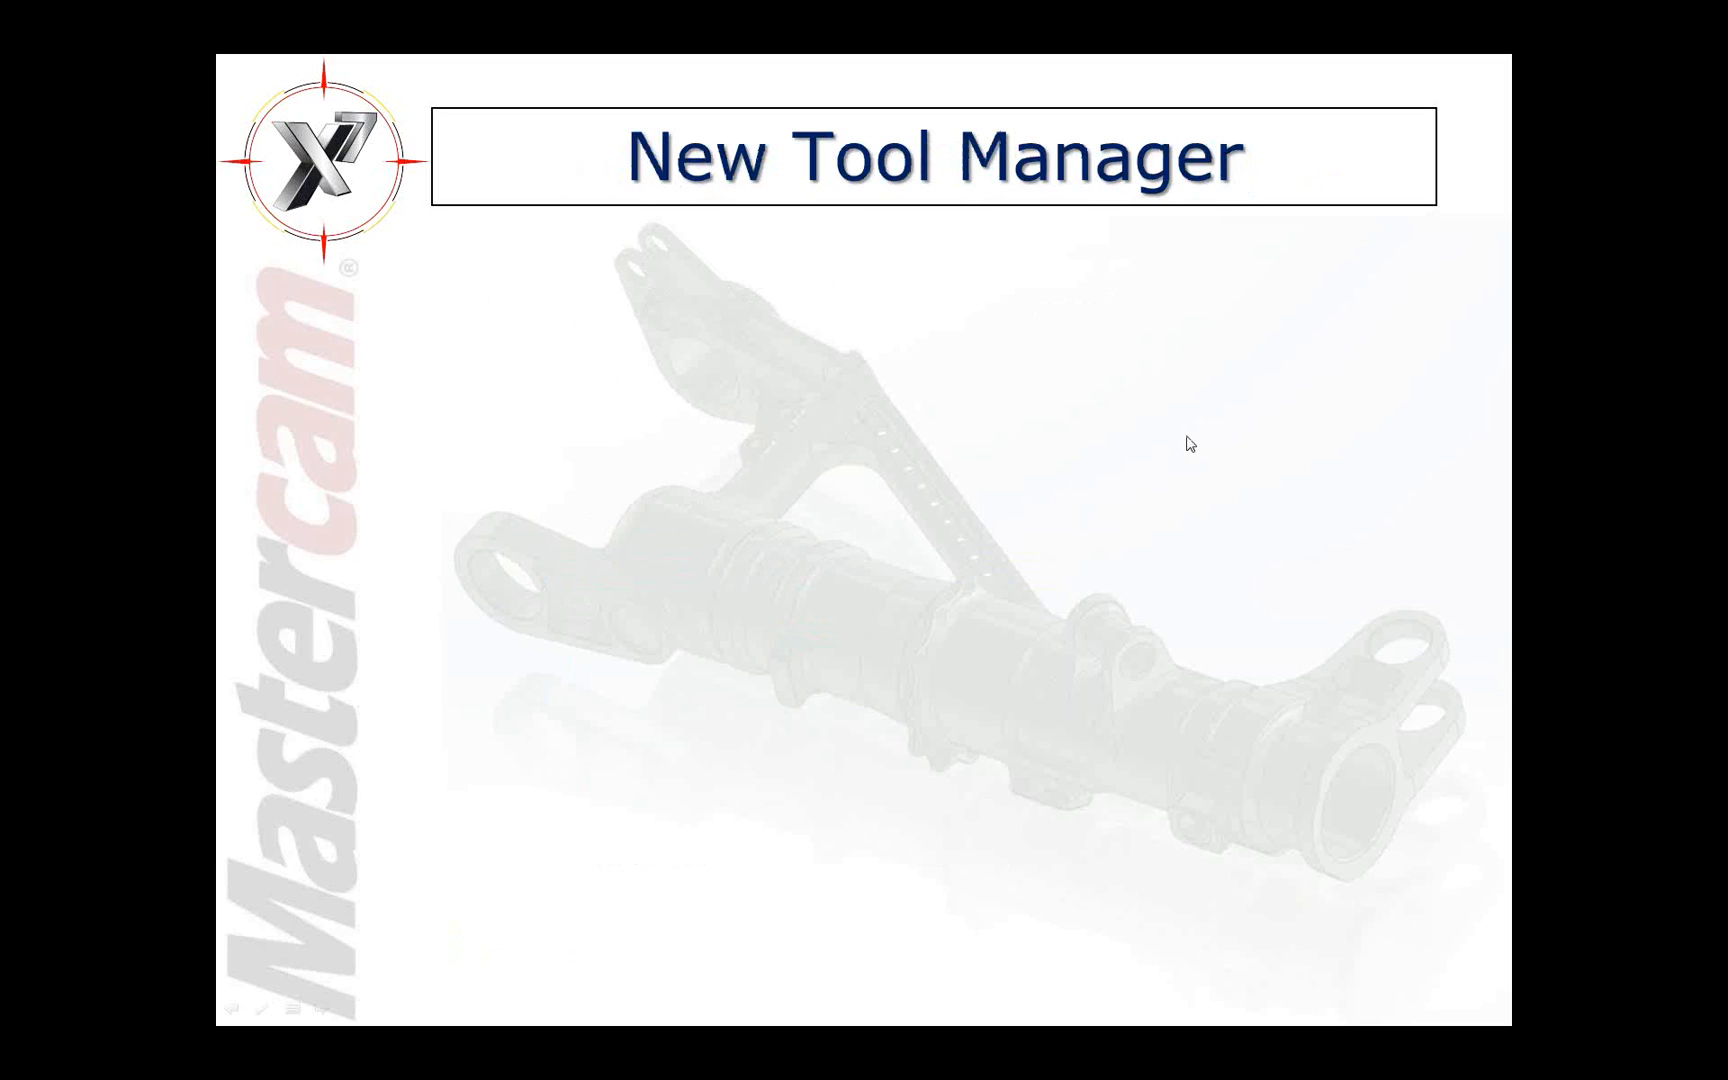
pyautogui.press('Left')
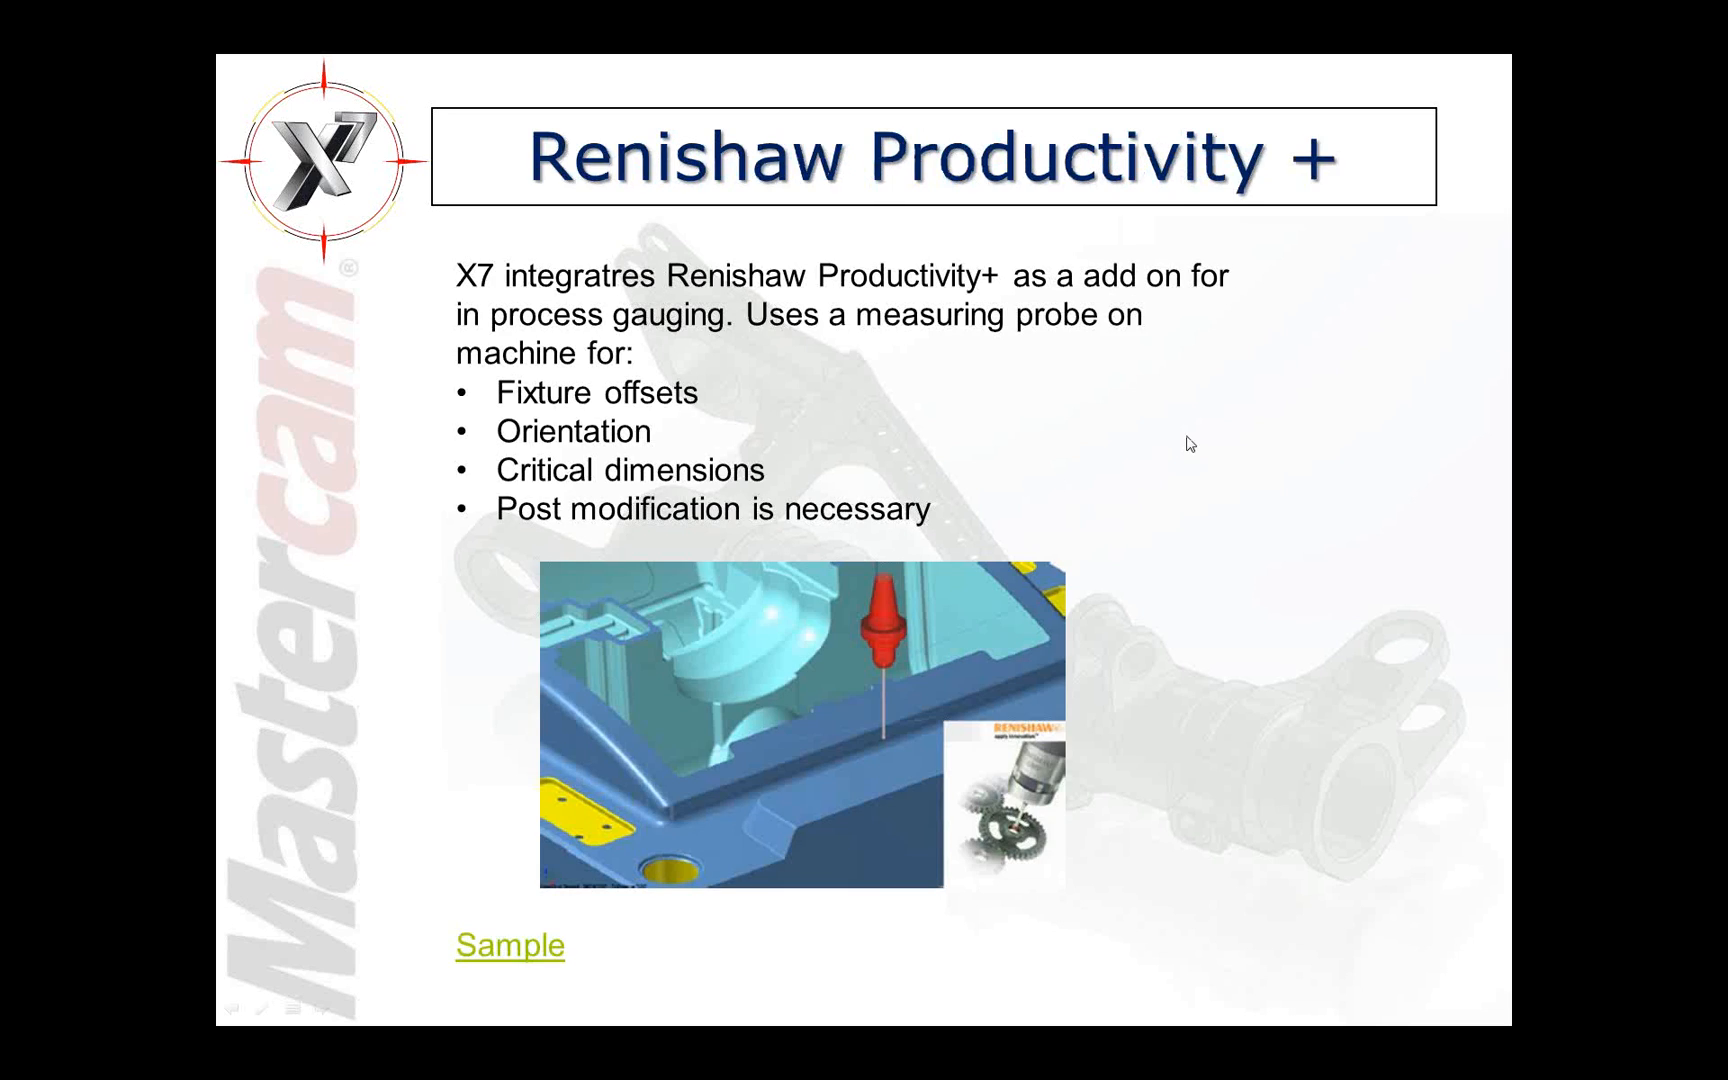
pyautogui.press('Right')
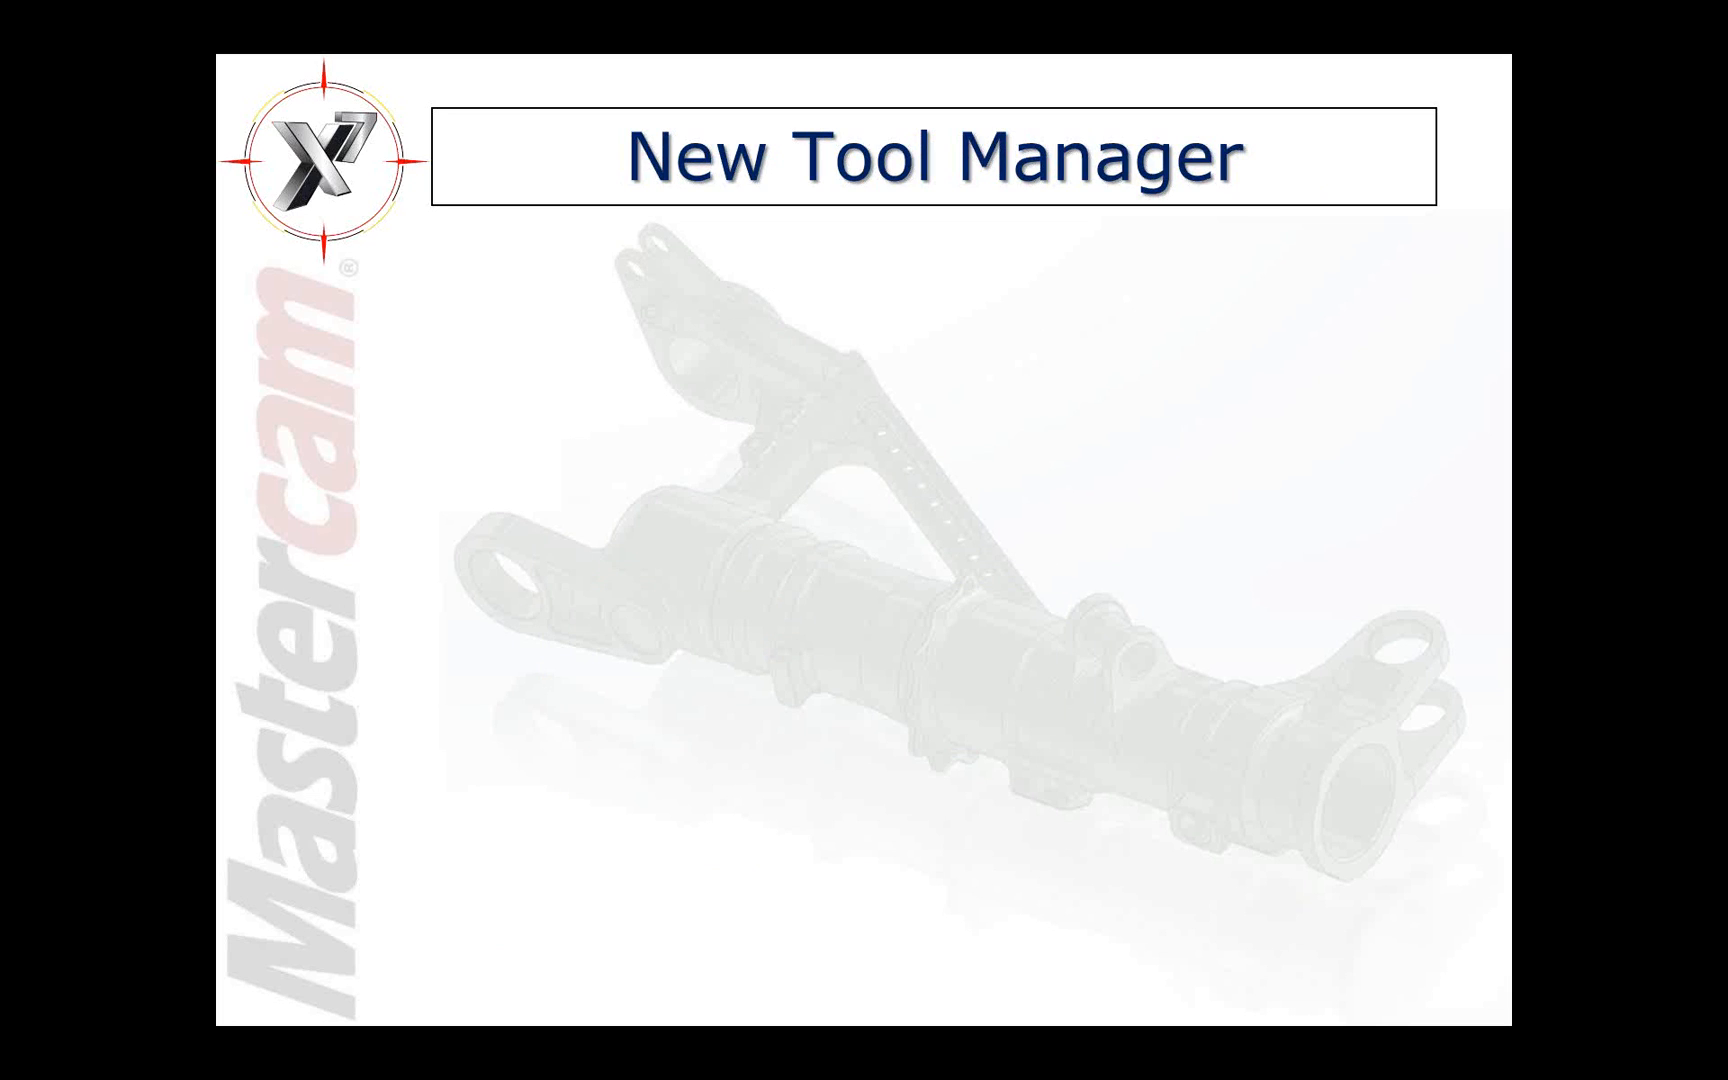
pyautogui.press('Right')
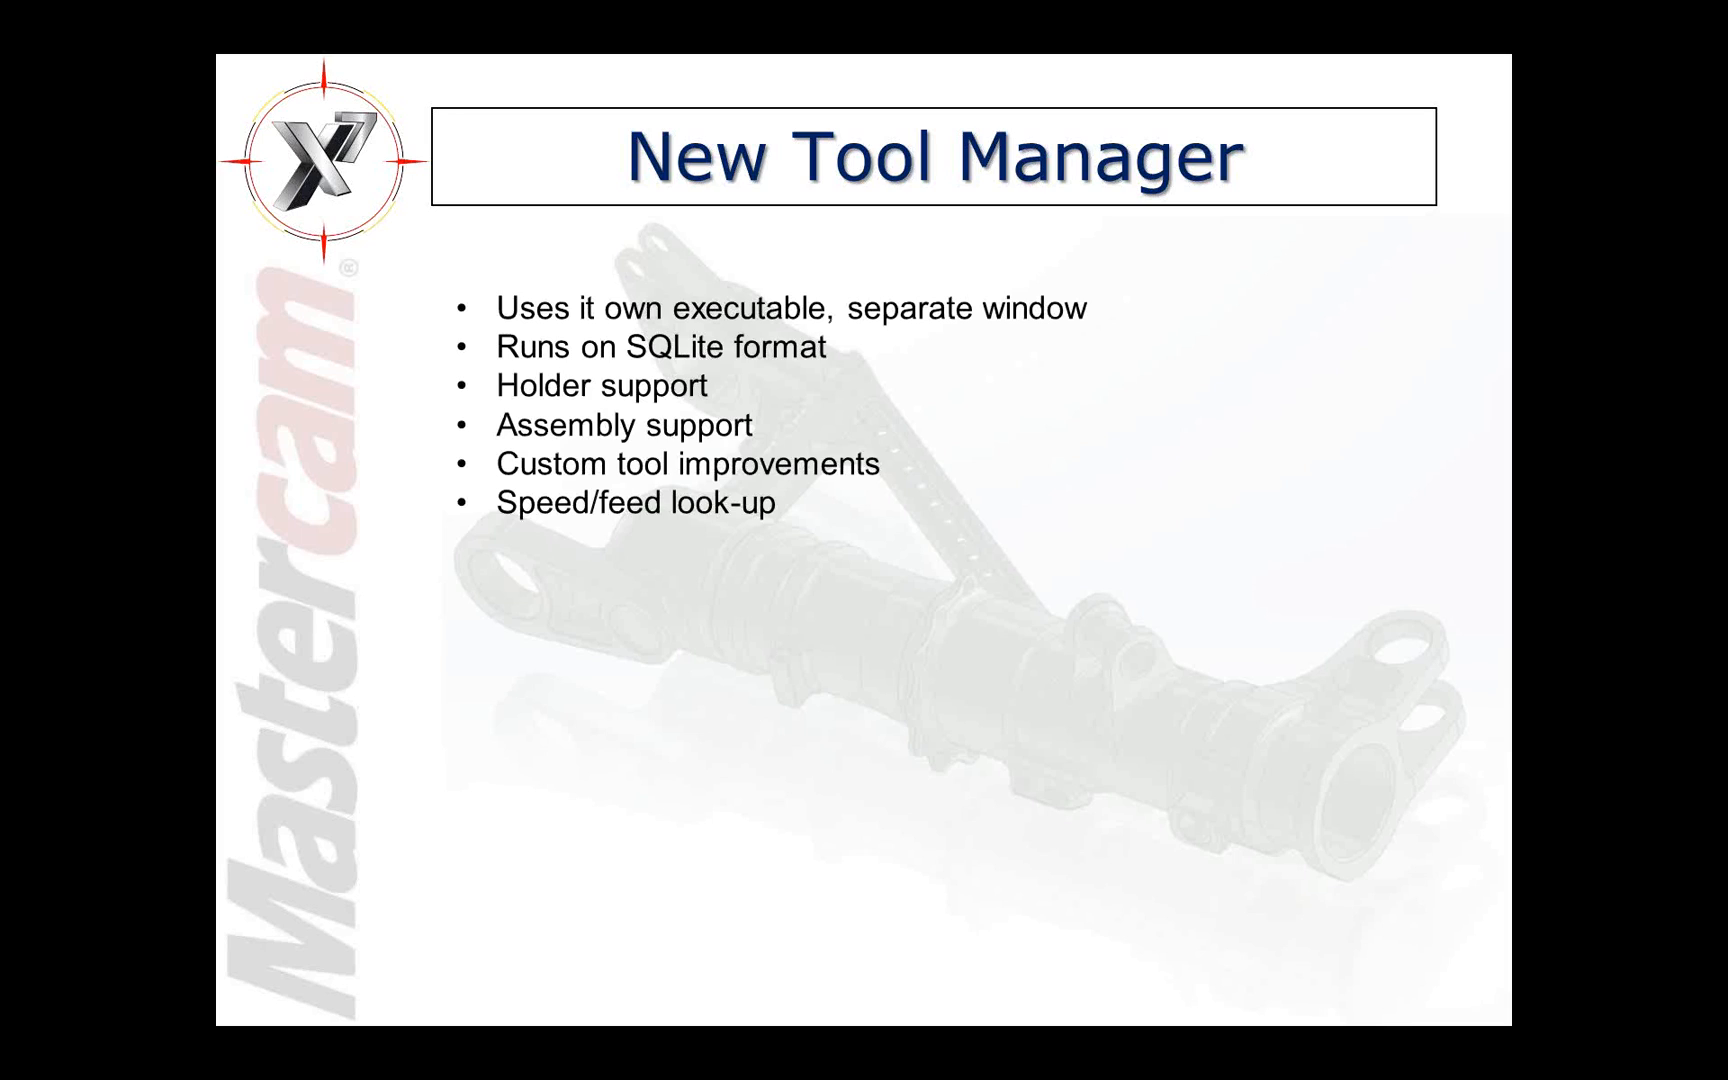
pyautogui.press('Right')
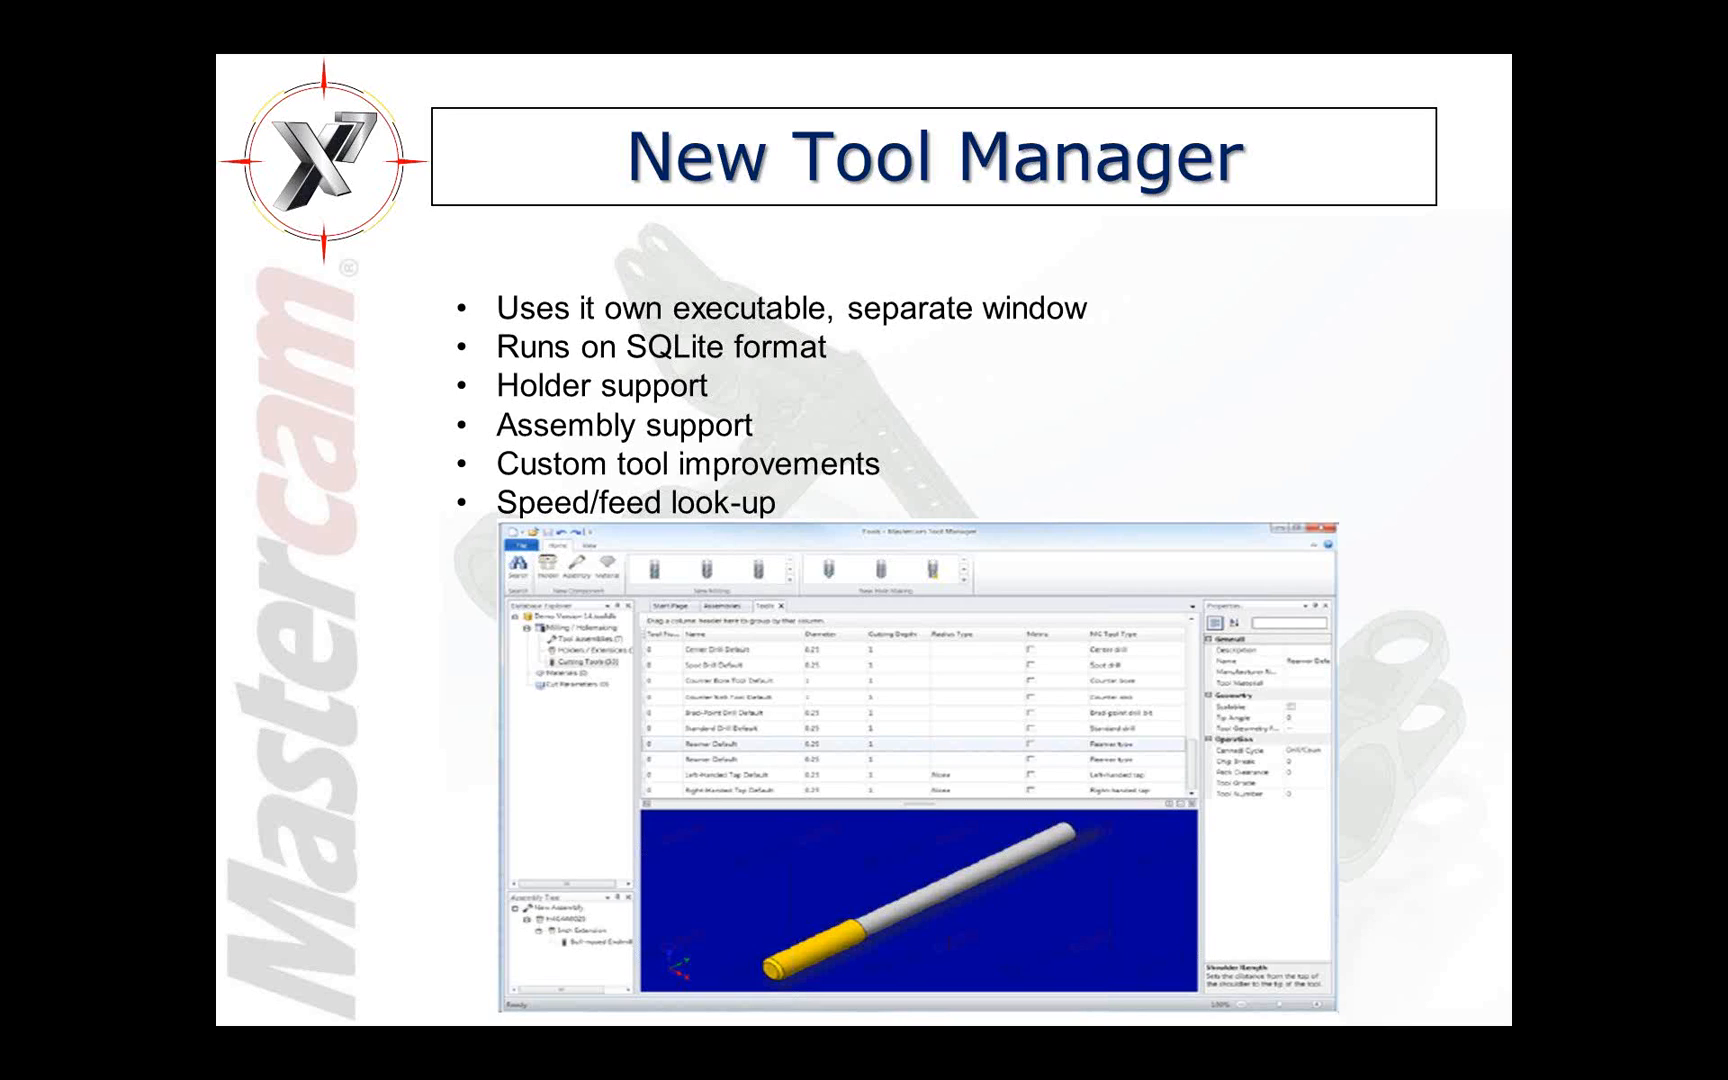
pyautogui.press('Right')
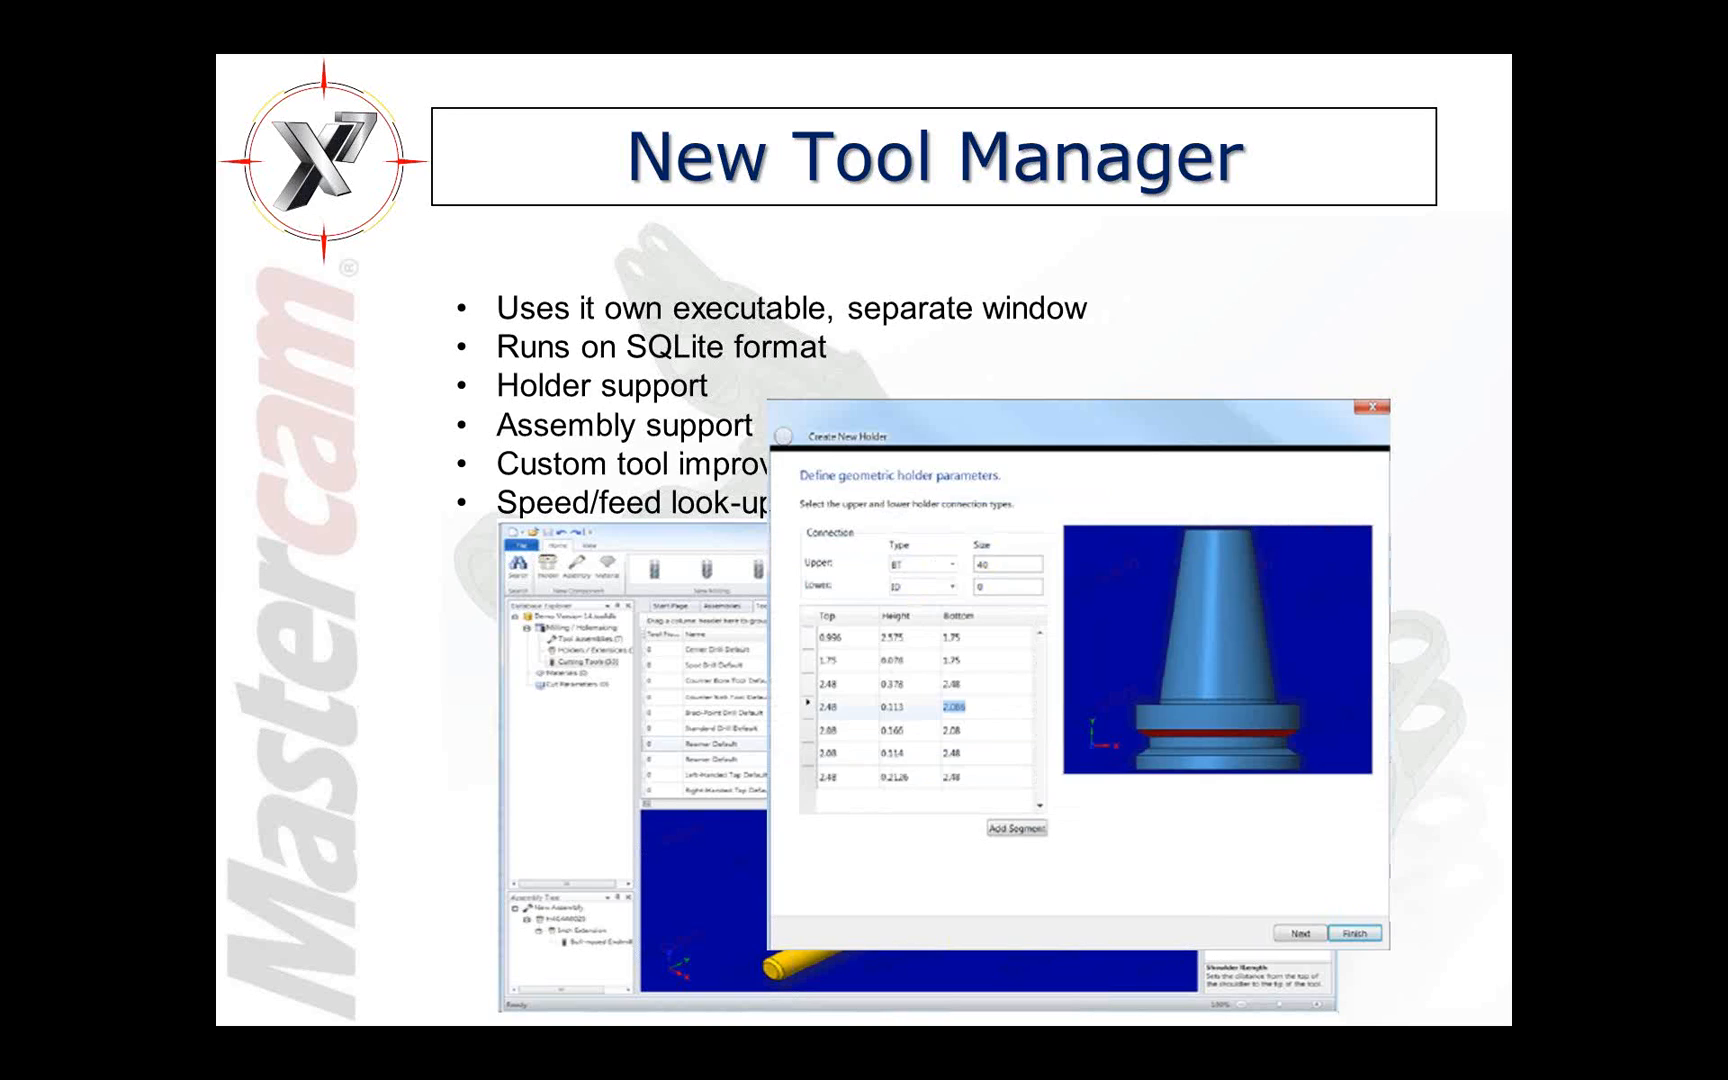
pyautogui.press('Right')
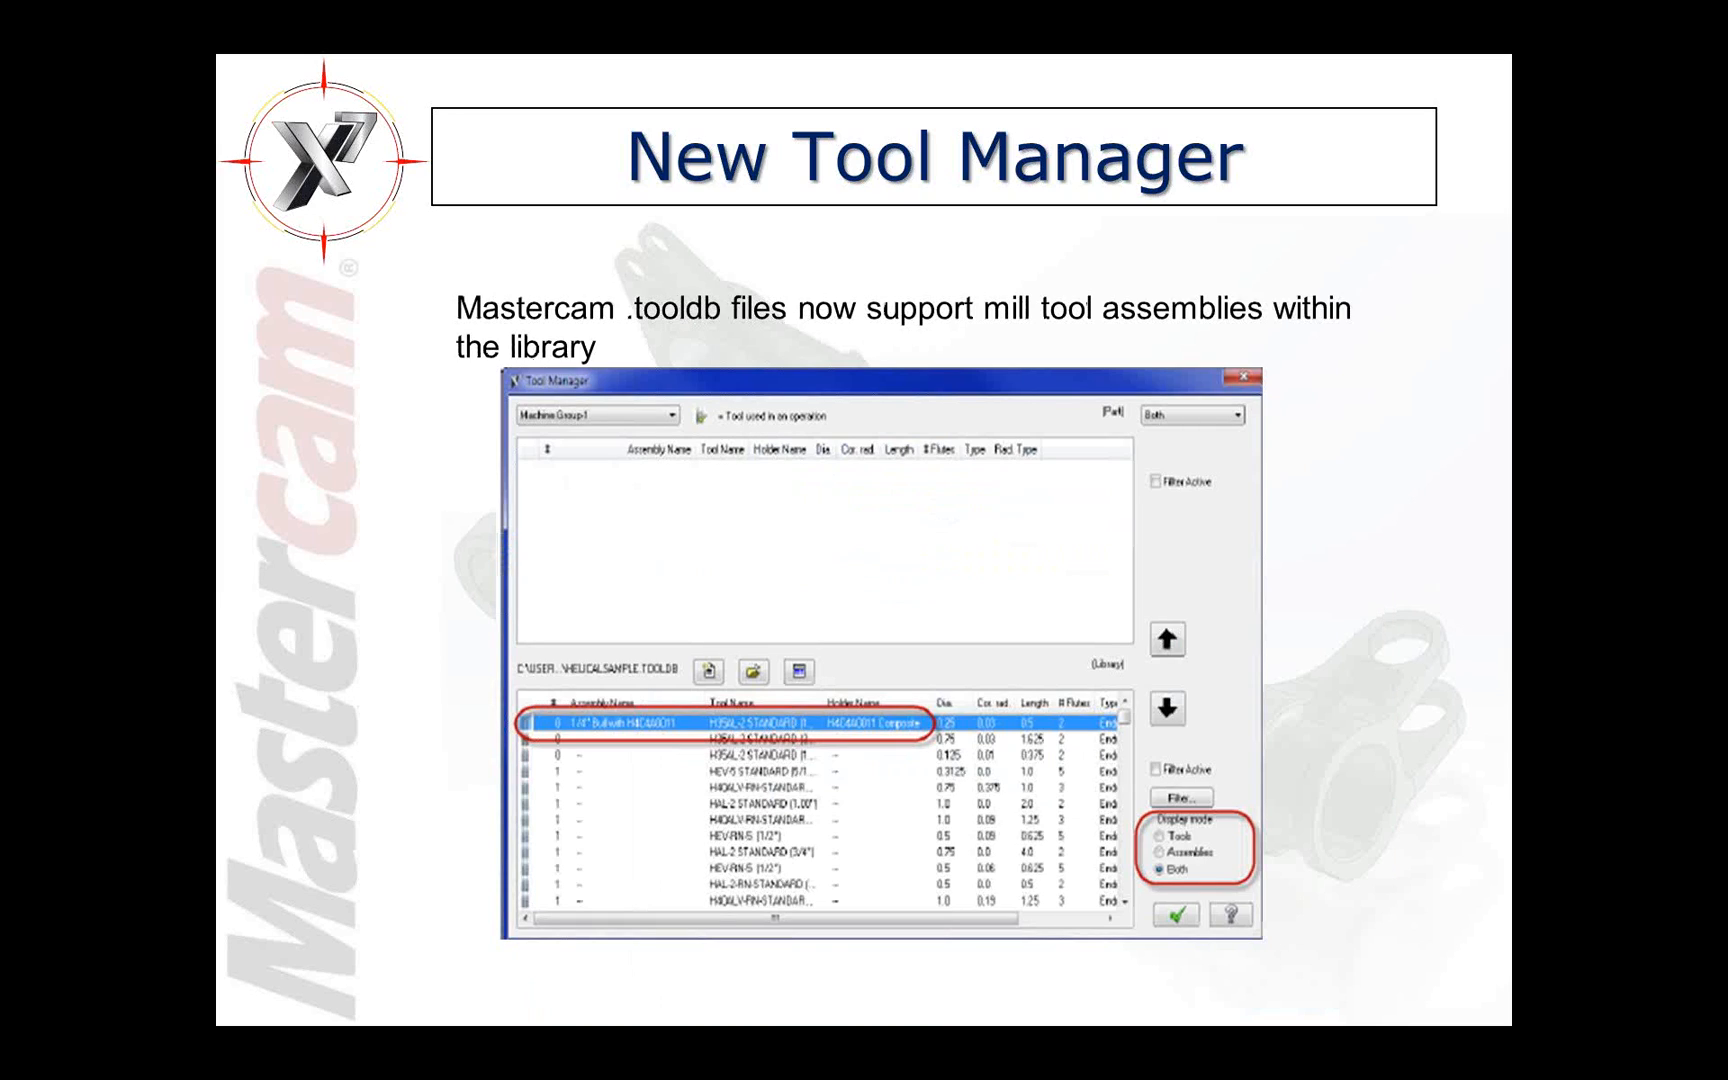
# Step: Leave the slide show, switch to Mastercam Tool Manager, and open the recent tool database ISCAR HEM -IN.TOOLDB
pyautogui.press('Escape')
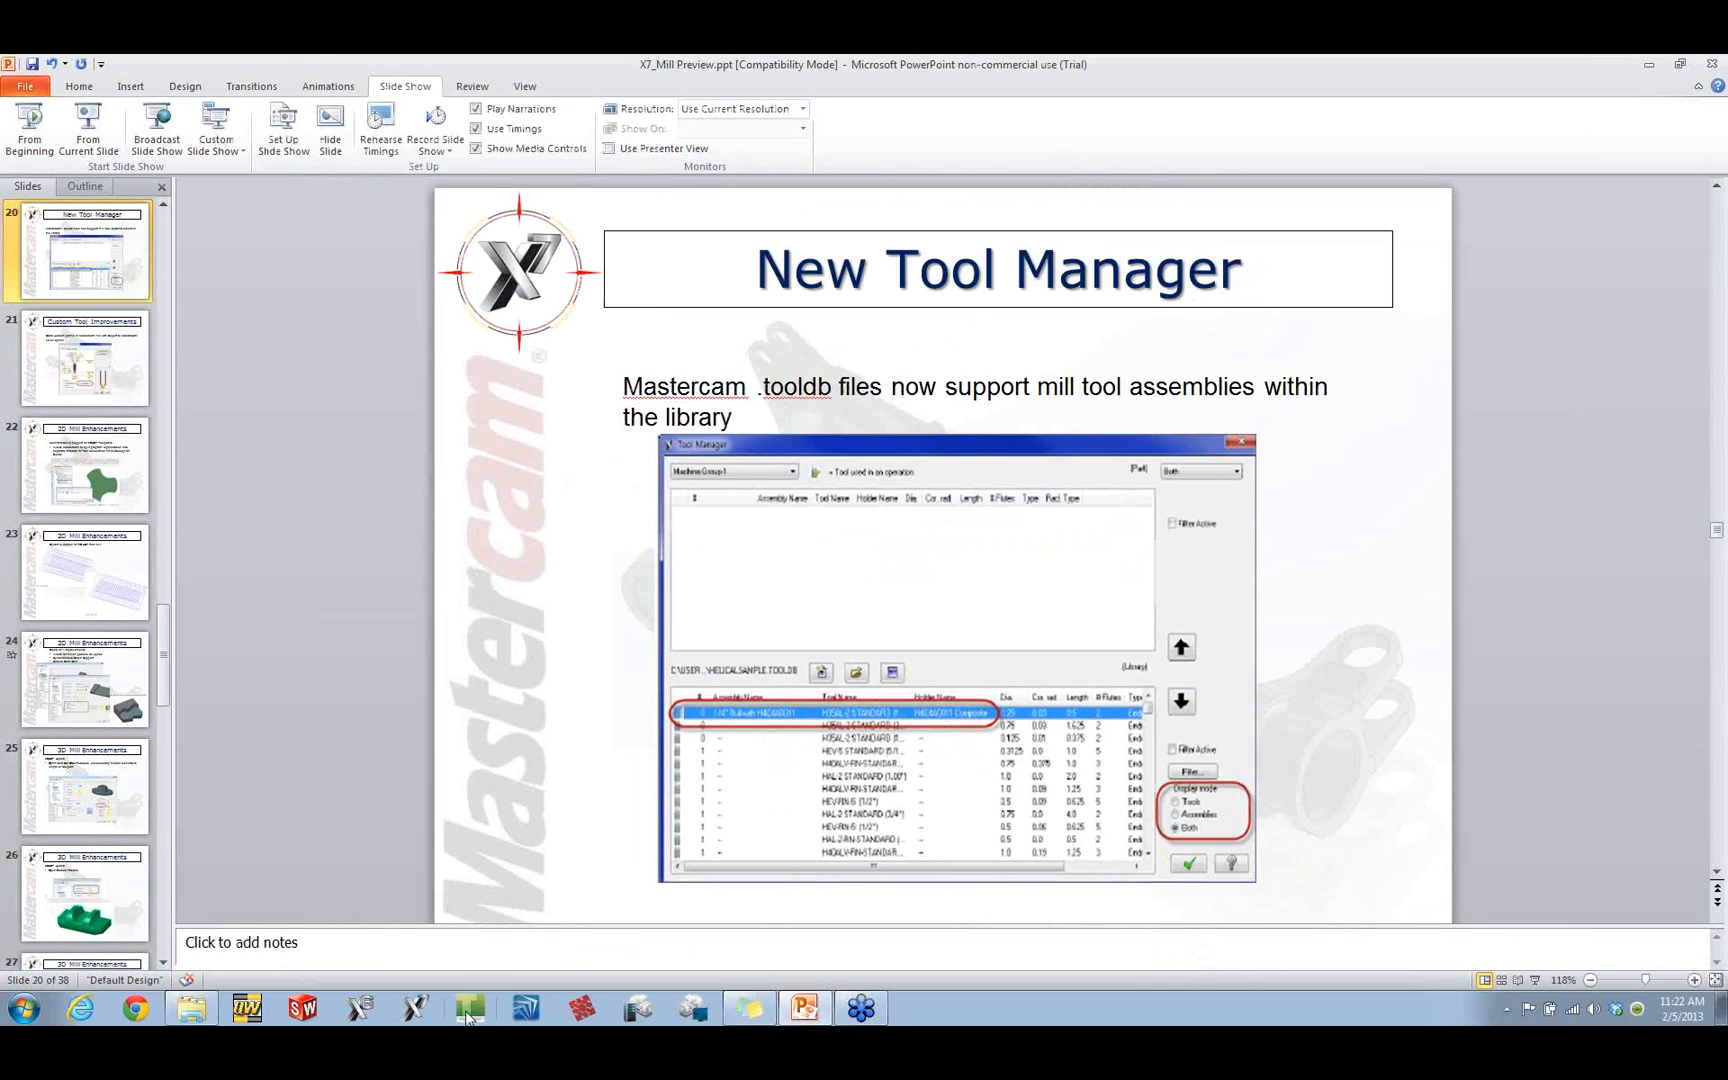
pyautogui.click(468, 1012)
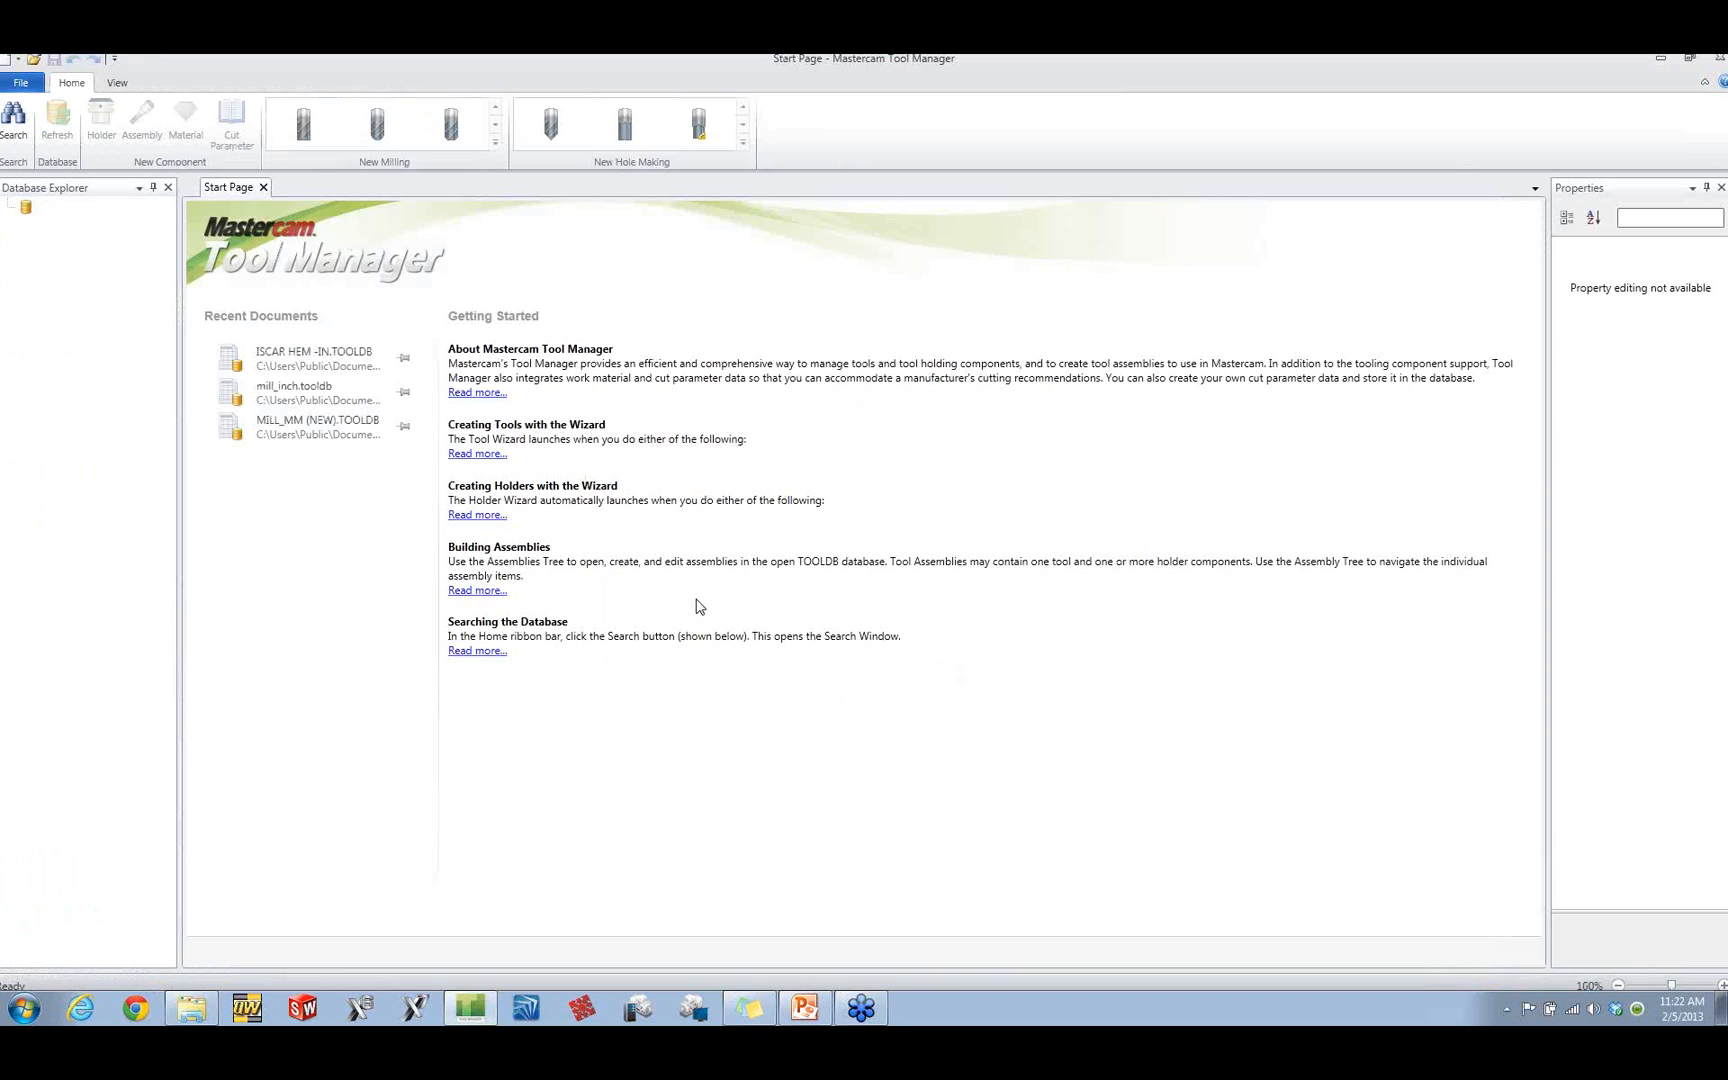
pyautogui.click(286, 352)
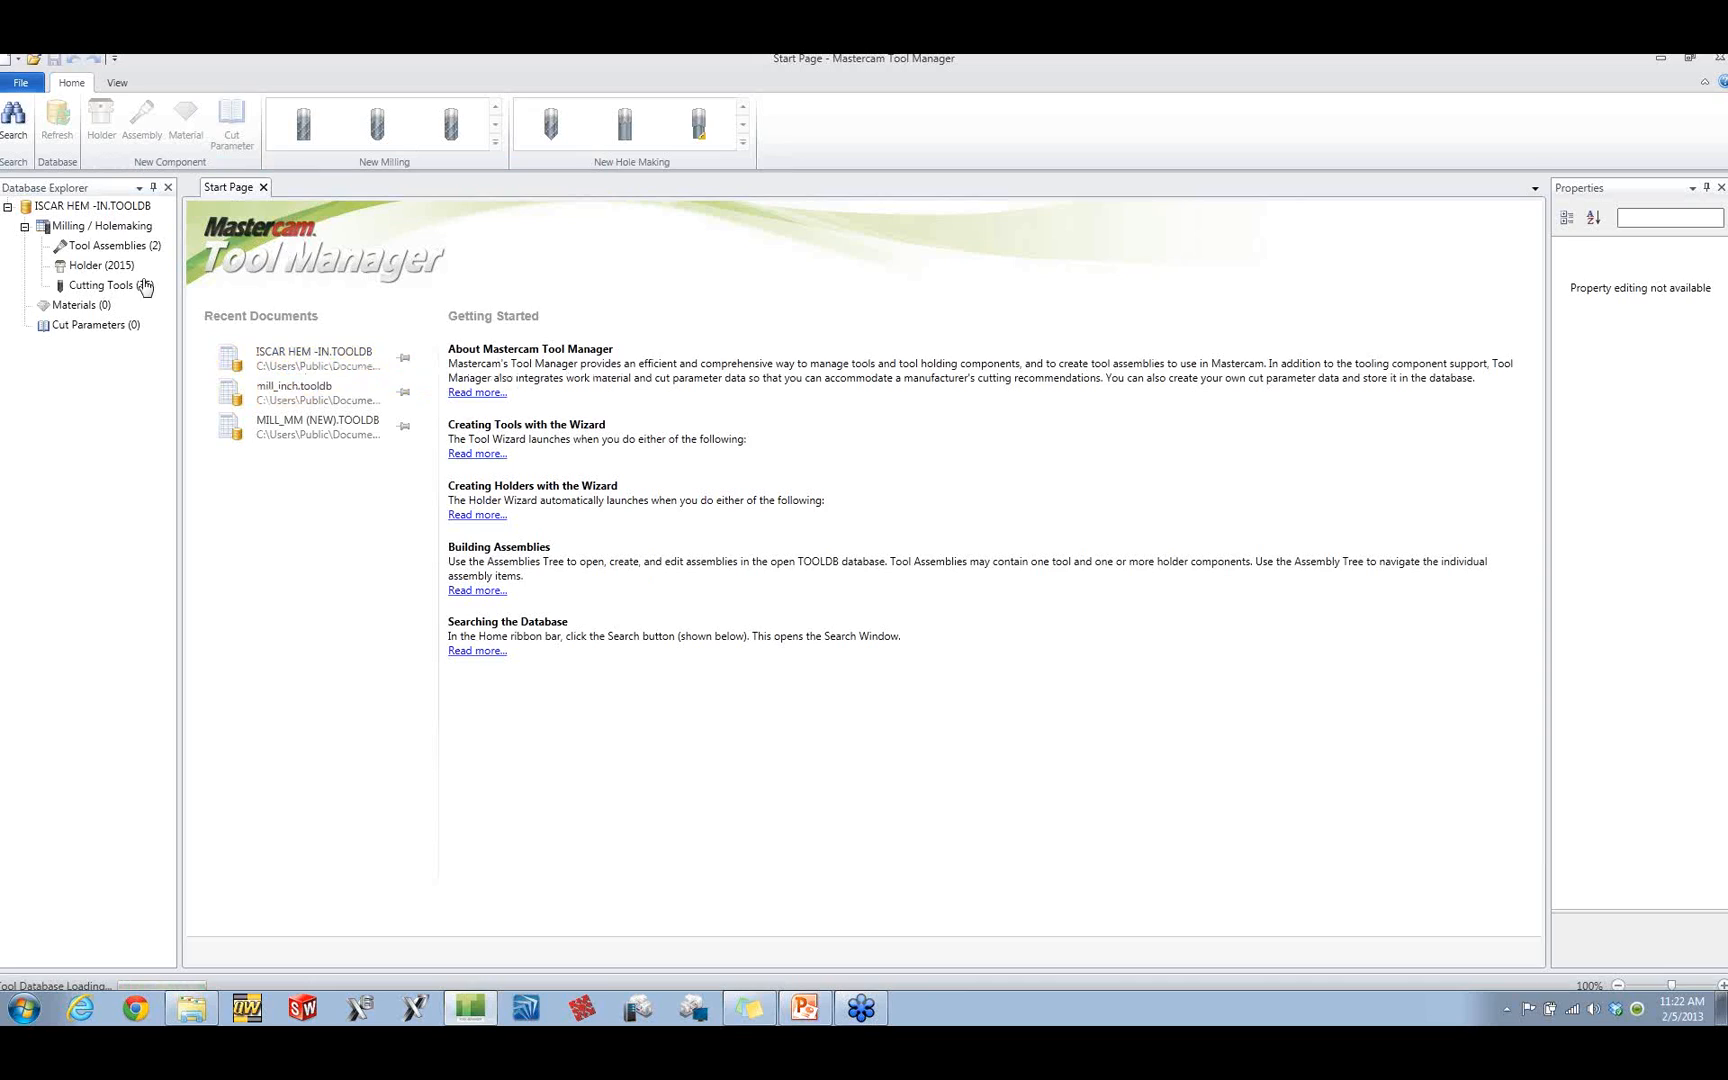
# Step: Open the database's tool assembly, holder and cutting tool lists, and skim through the cutting tools
pyautogui.click(102, 248)
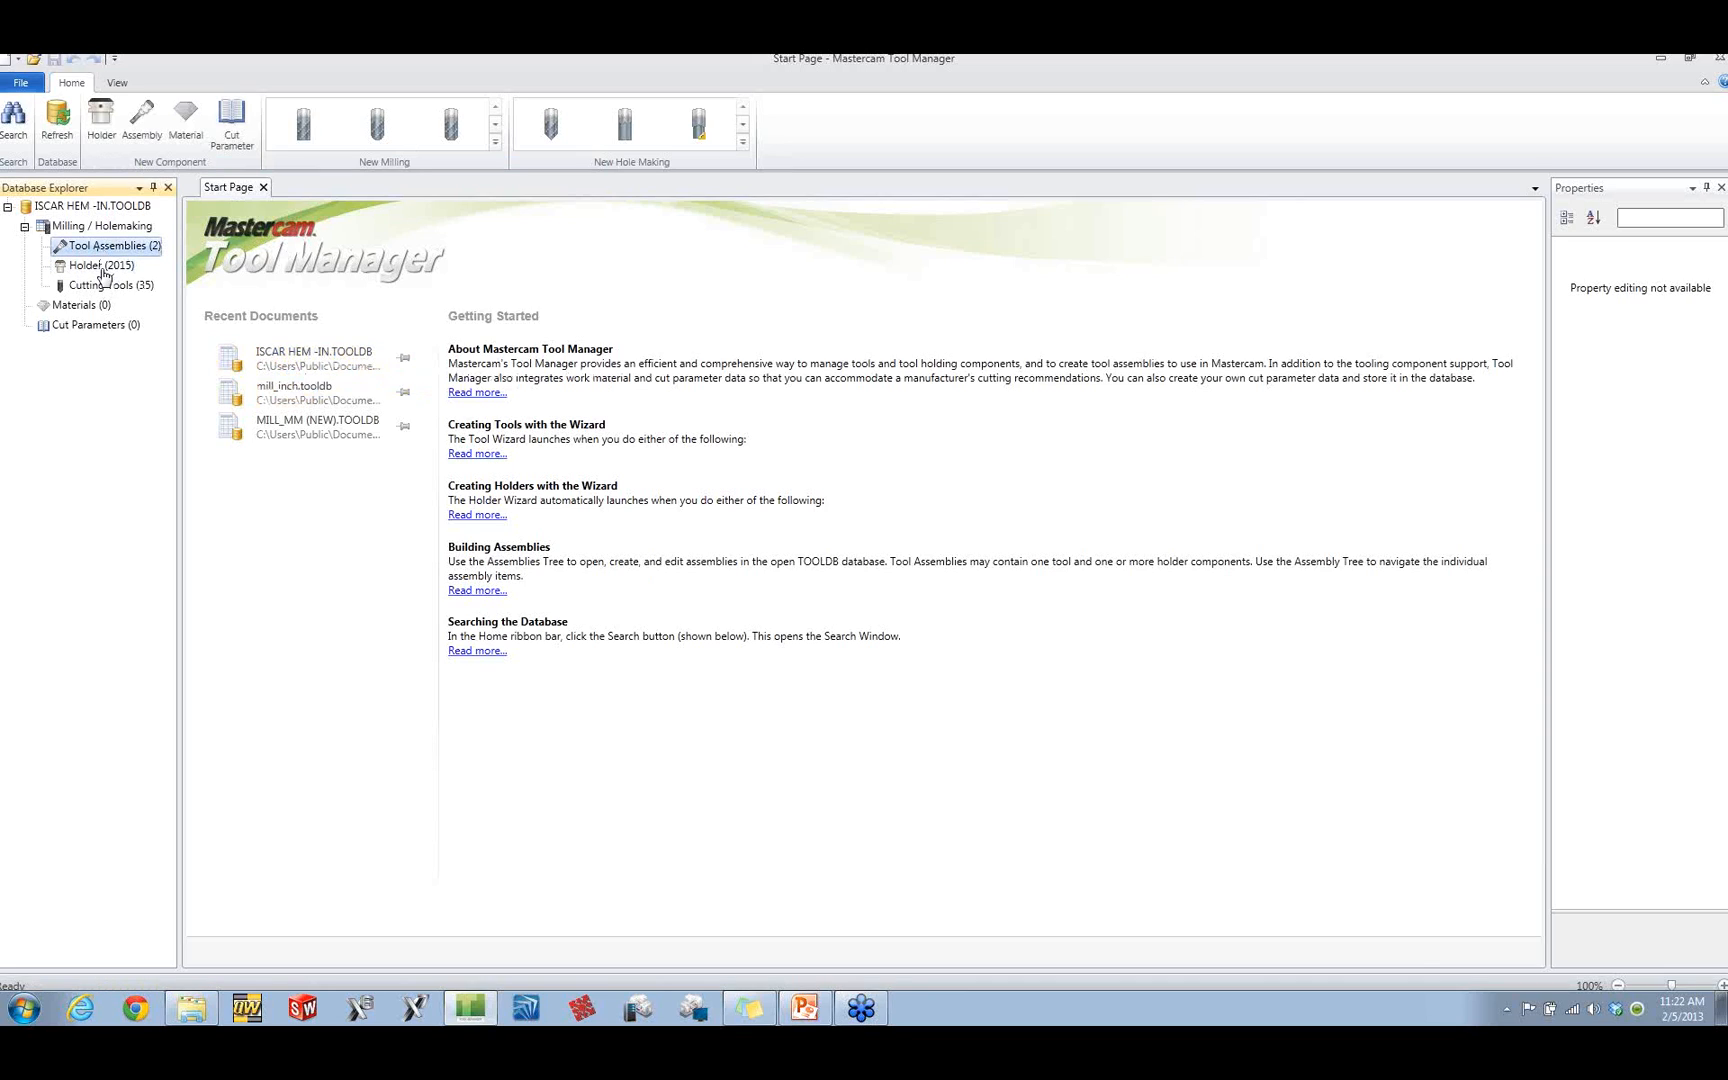
pyautogui.doubleClick(100, 290)
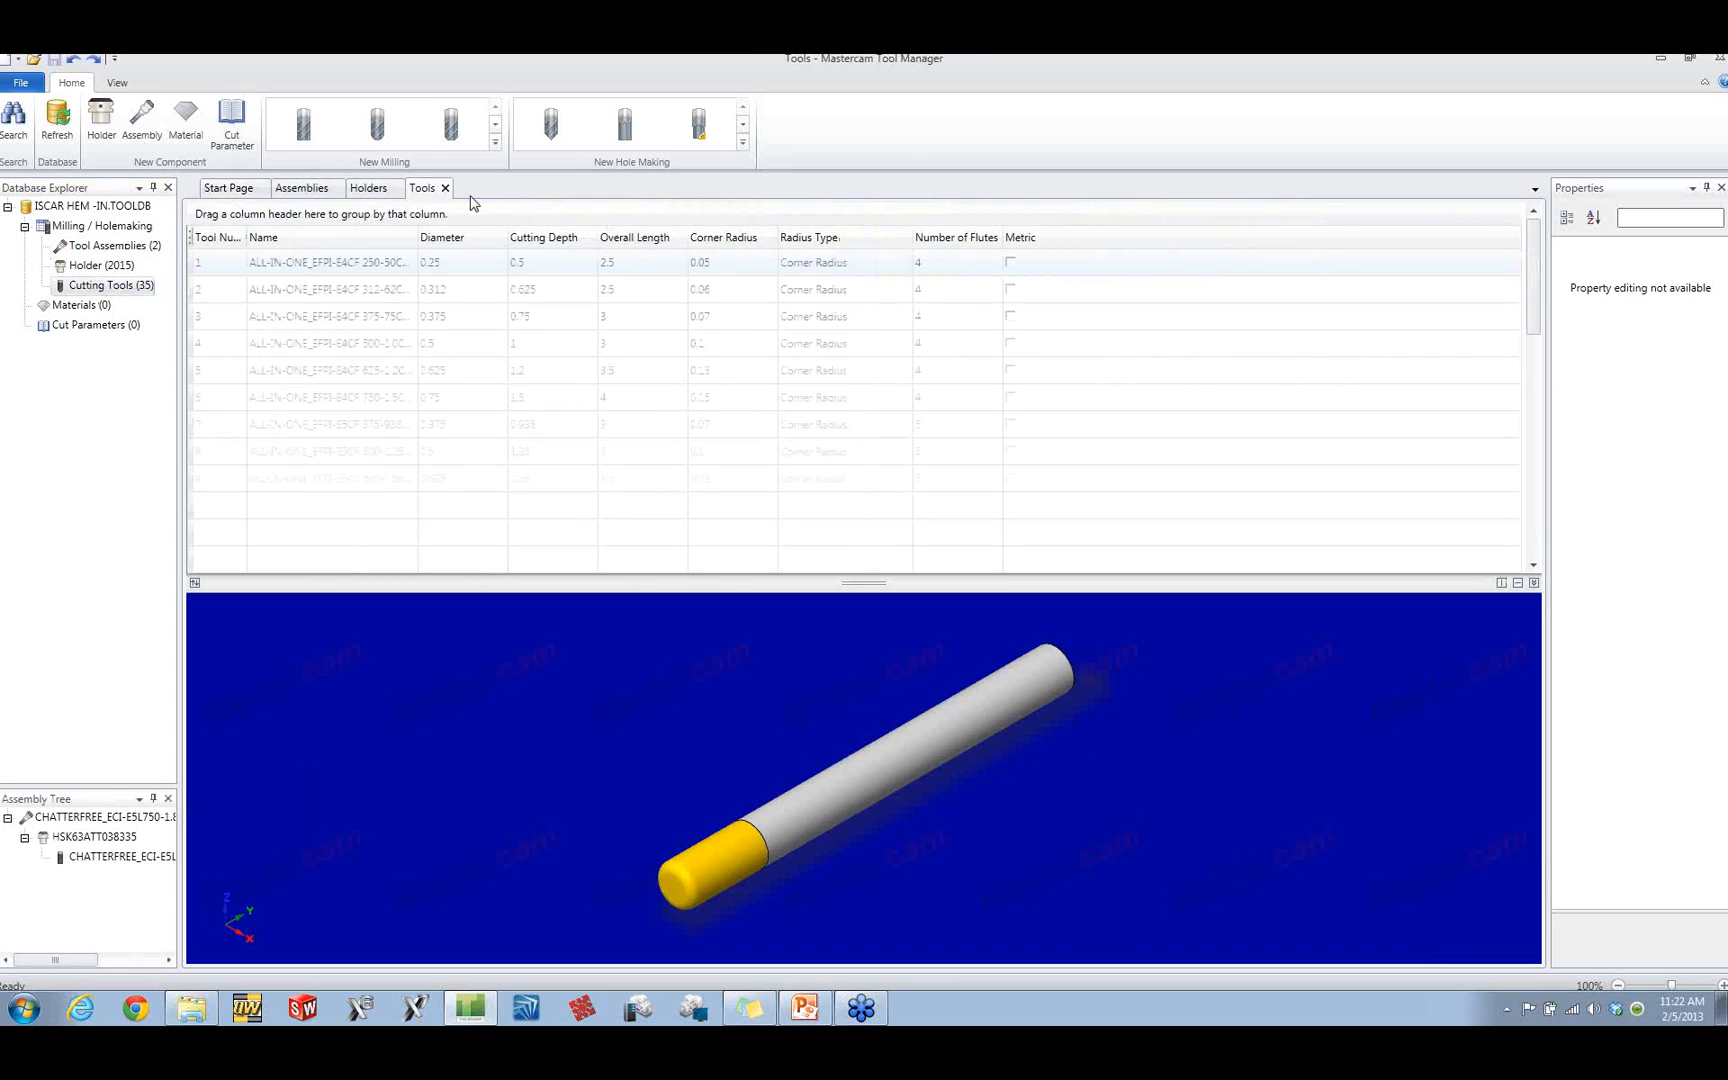
pyautogui.click(310, 290)
pyautogui.scroll(-1, 310, 300)
pyautogui.scroll(-5, 310, 302)
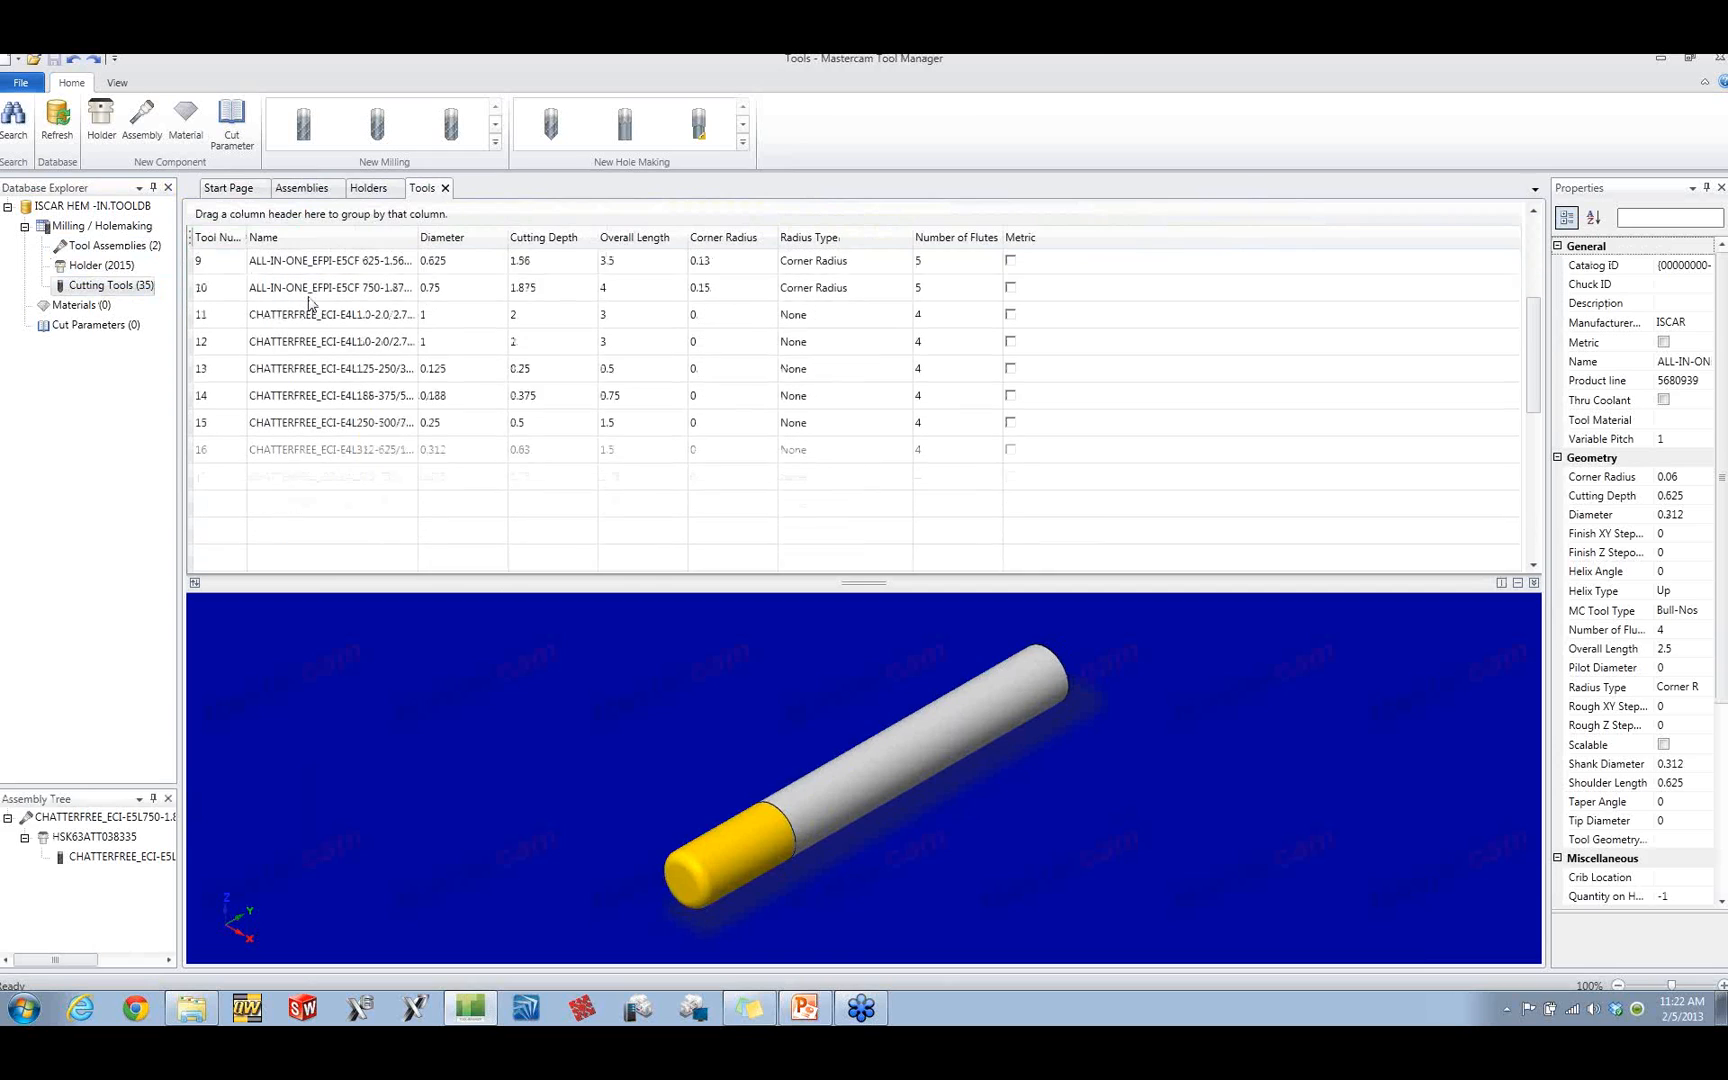
pyautogui.scroll(5, 310, 302)
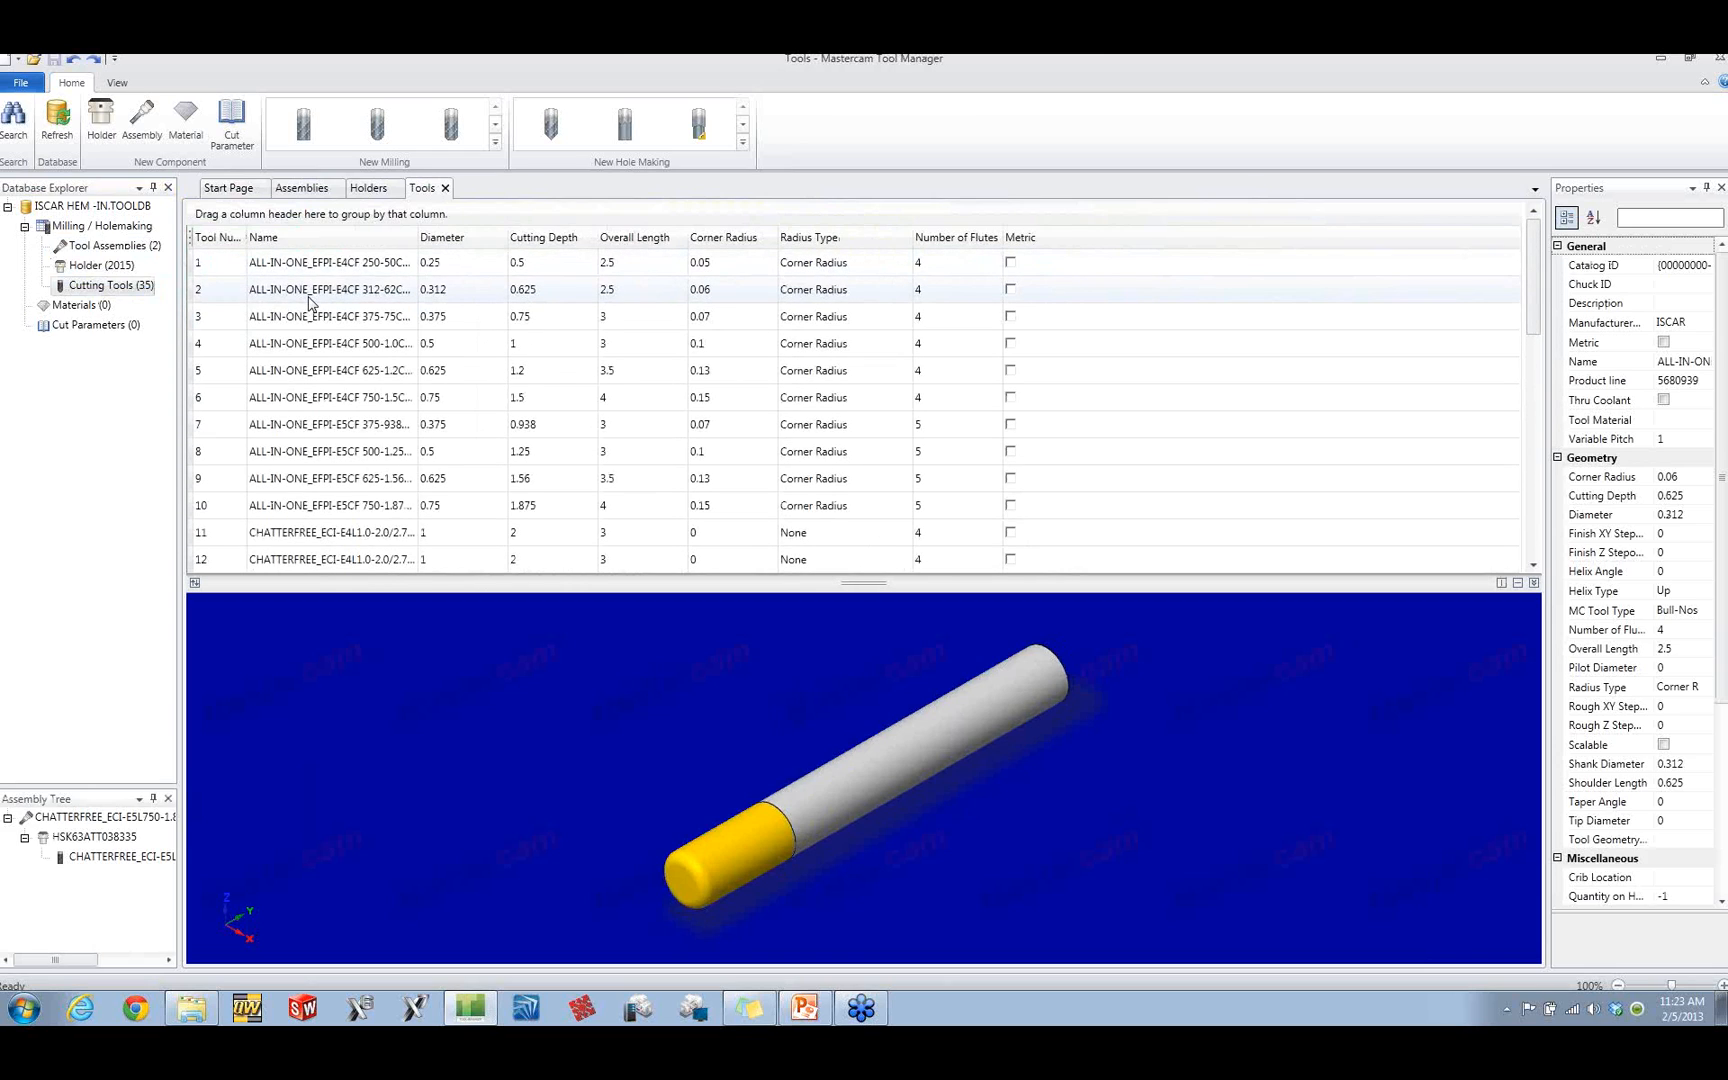
# Step: Step through the cutting tools from number 2 to number 9, and inspect tool 9 in the 3D preview from another angle
pyautogui.press('Down')
pyautogui.press('Down')
pyautogui.press('Down')
pyautogui.press('Down')
pyautogui.press('Down')
pyautogui.press('Down')
pyautogui.press('Down')
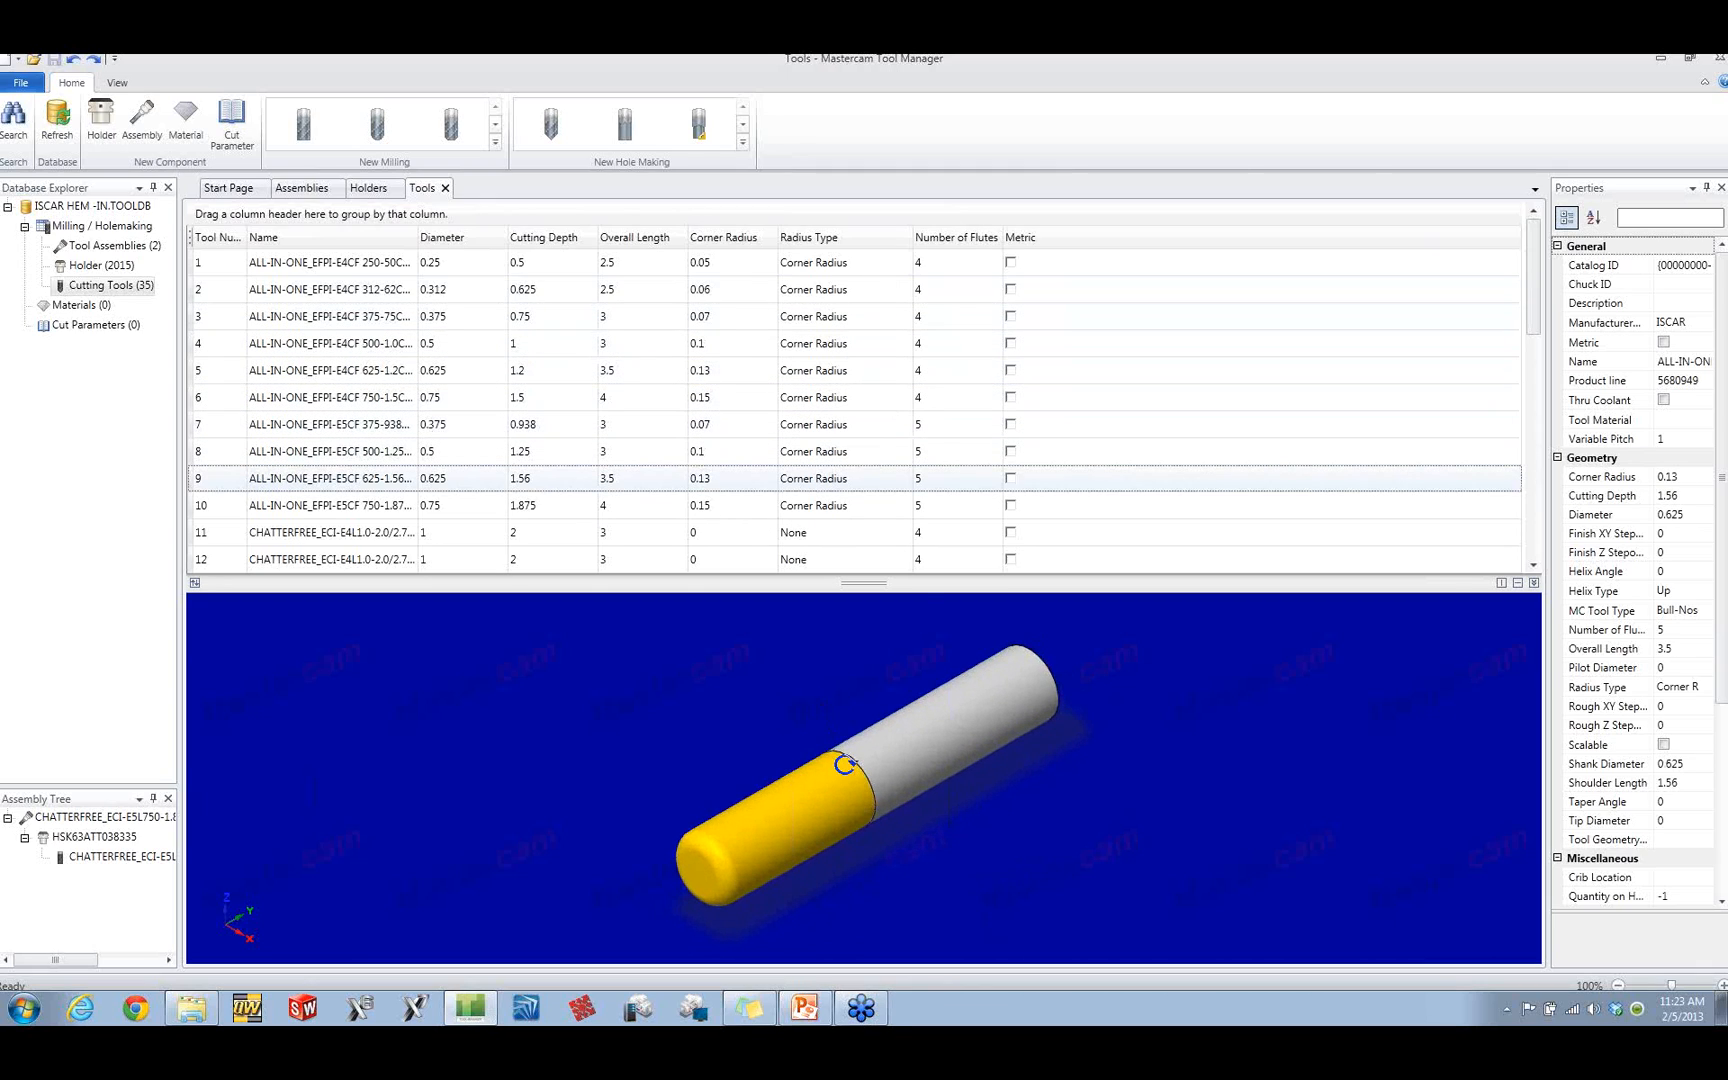
pyautogui.moveTo(845, 764); pyautogui.dragTo(812, 713, button='middle')
pyautogui.moveTo(798, 694); pyautogui.dragTo(830, 745)
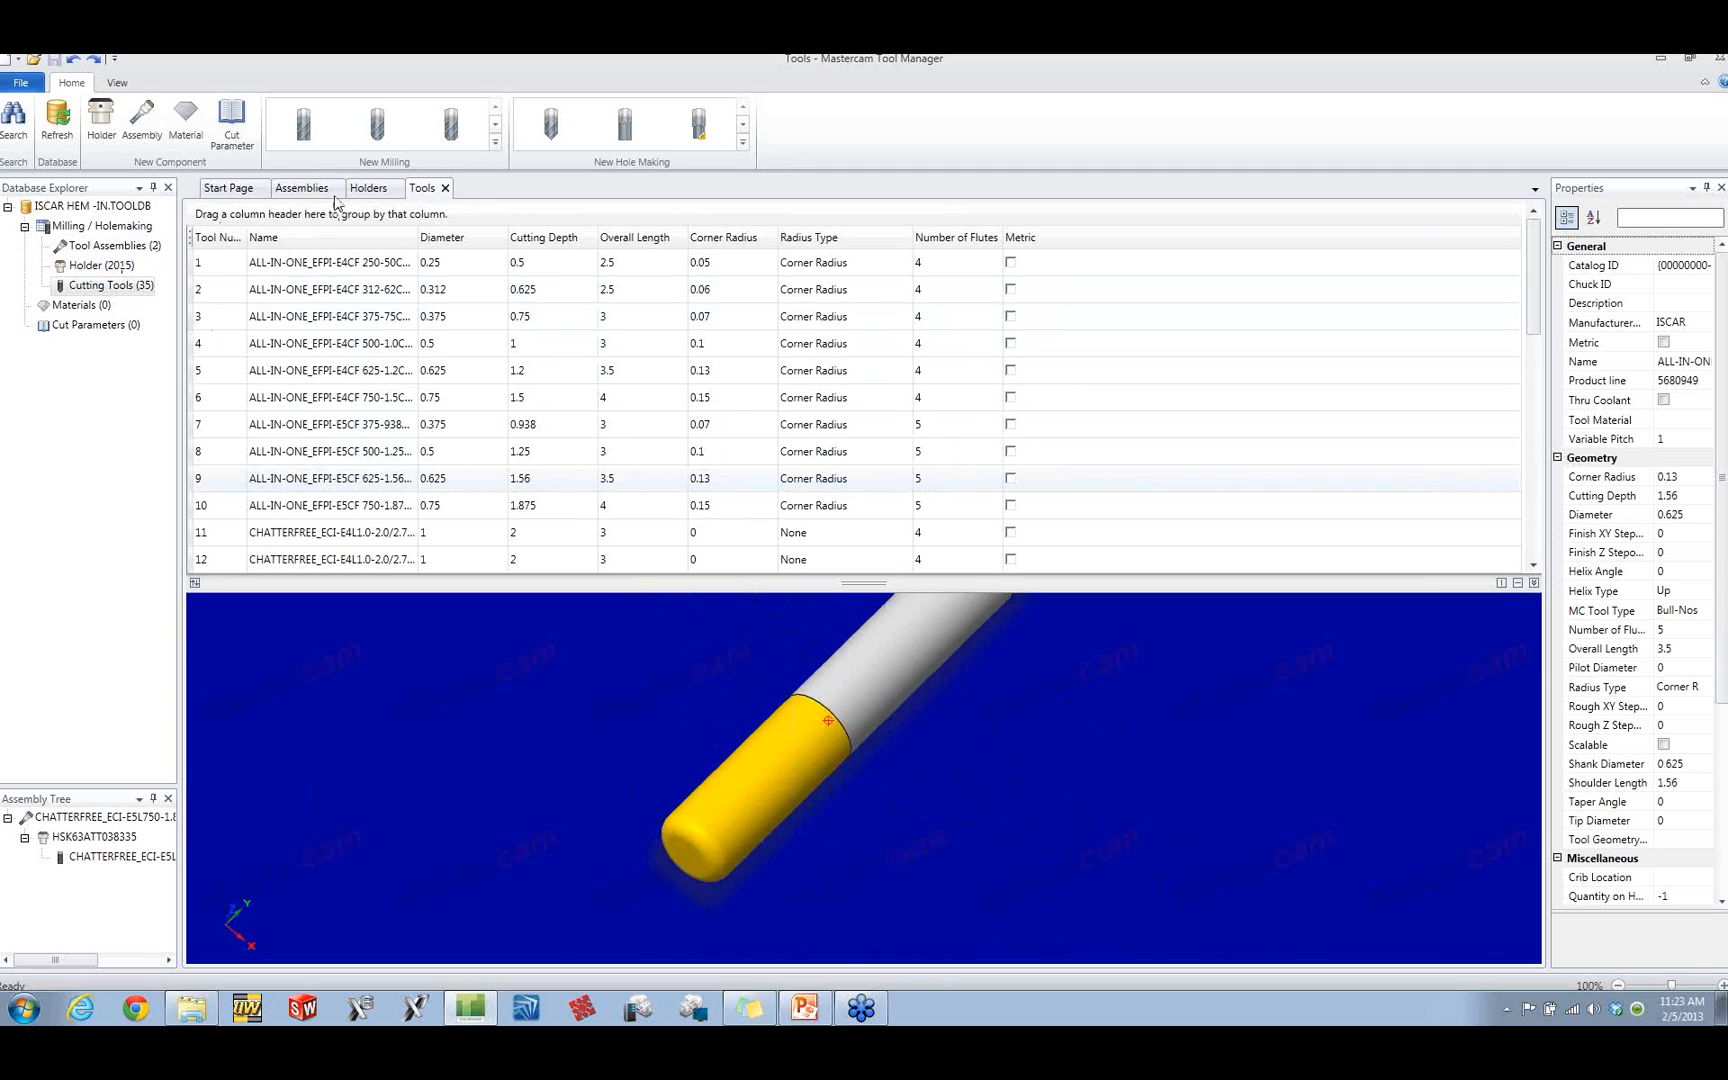
# Step: Inspect the holder HSK63ATT031315 from the holders list in the 3D preview
pyautogui.click(367, 190)
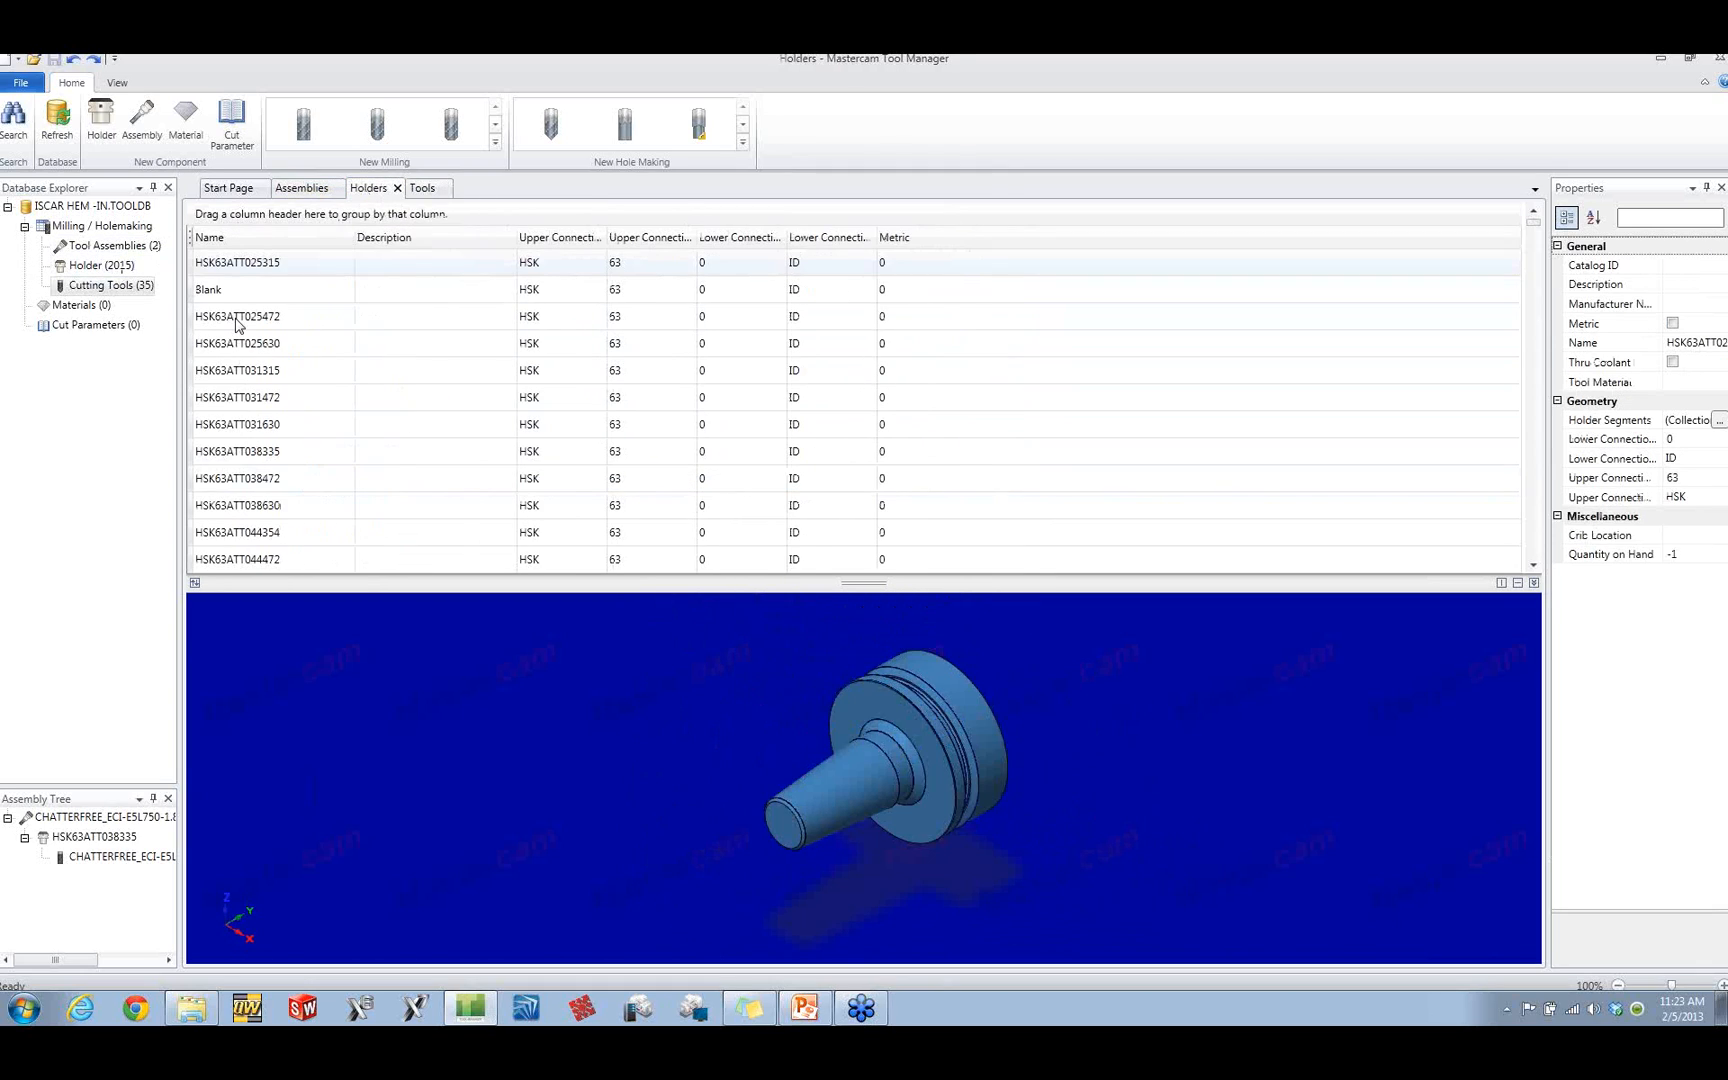
pyautogui.click(238, 372)
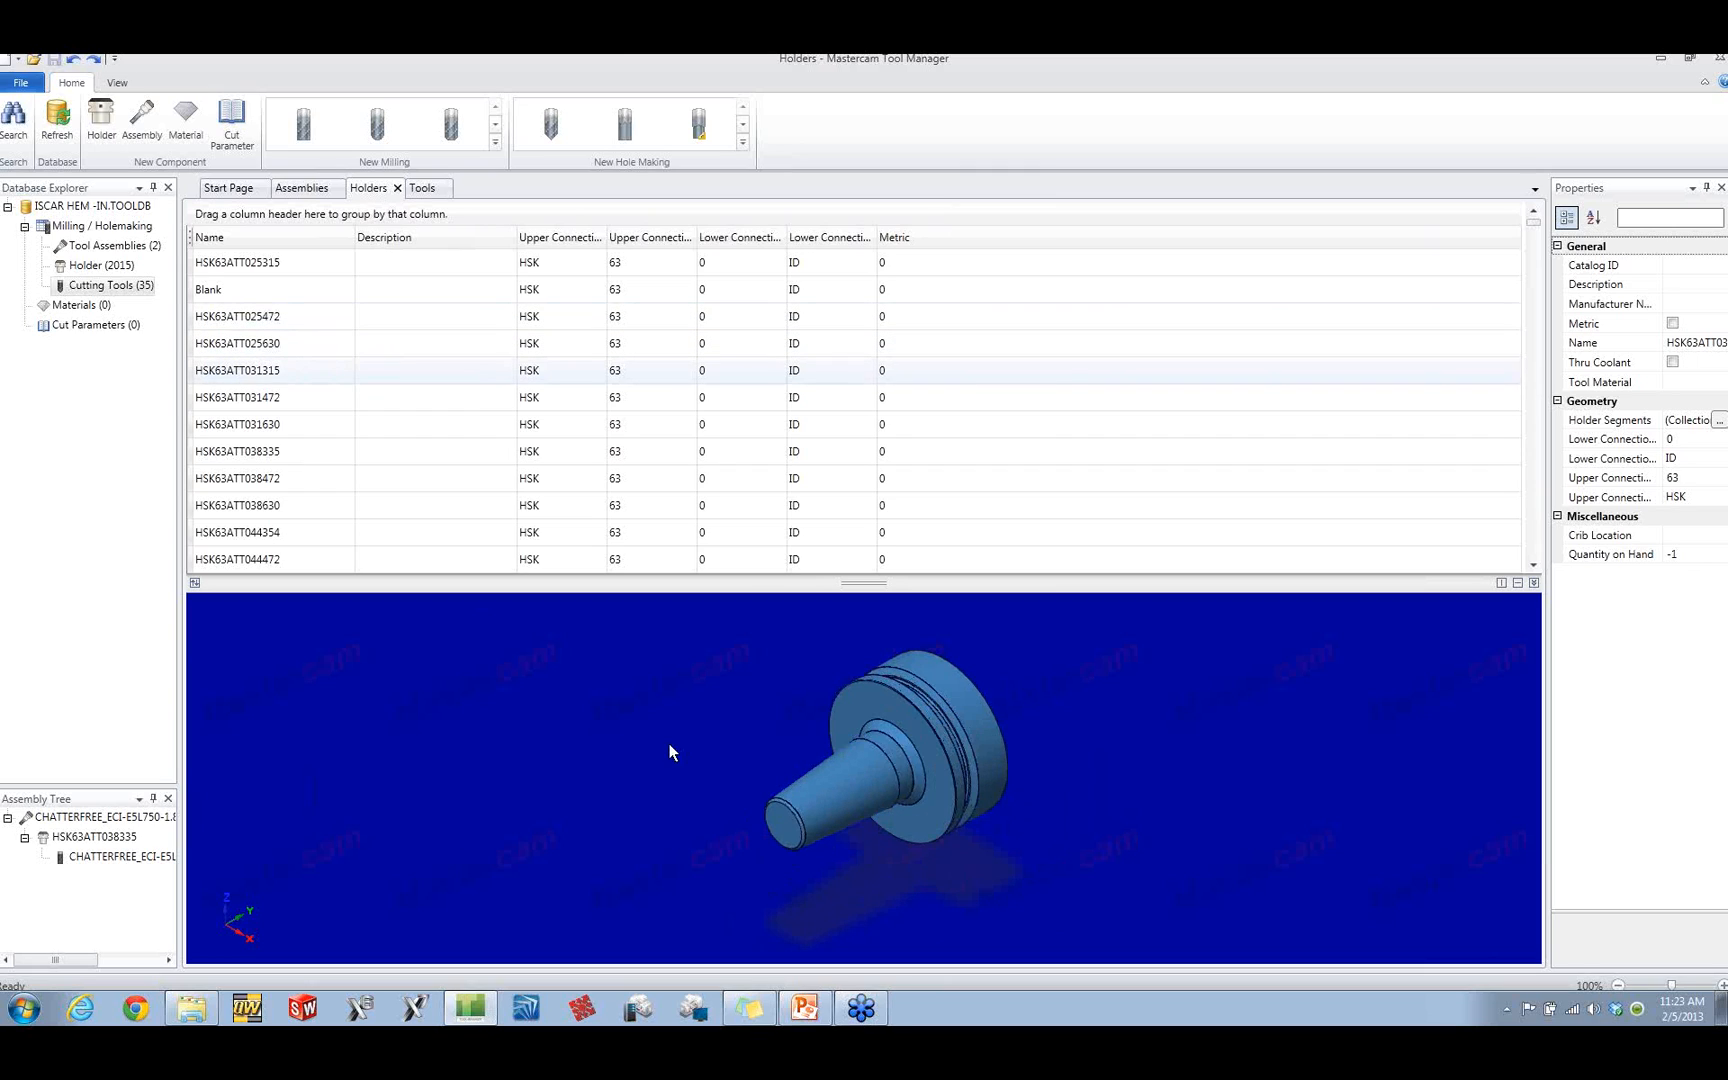
pyautogui.moveTo(756, 745); pyautogui.dragTo(802, 793, button='middle')
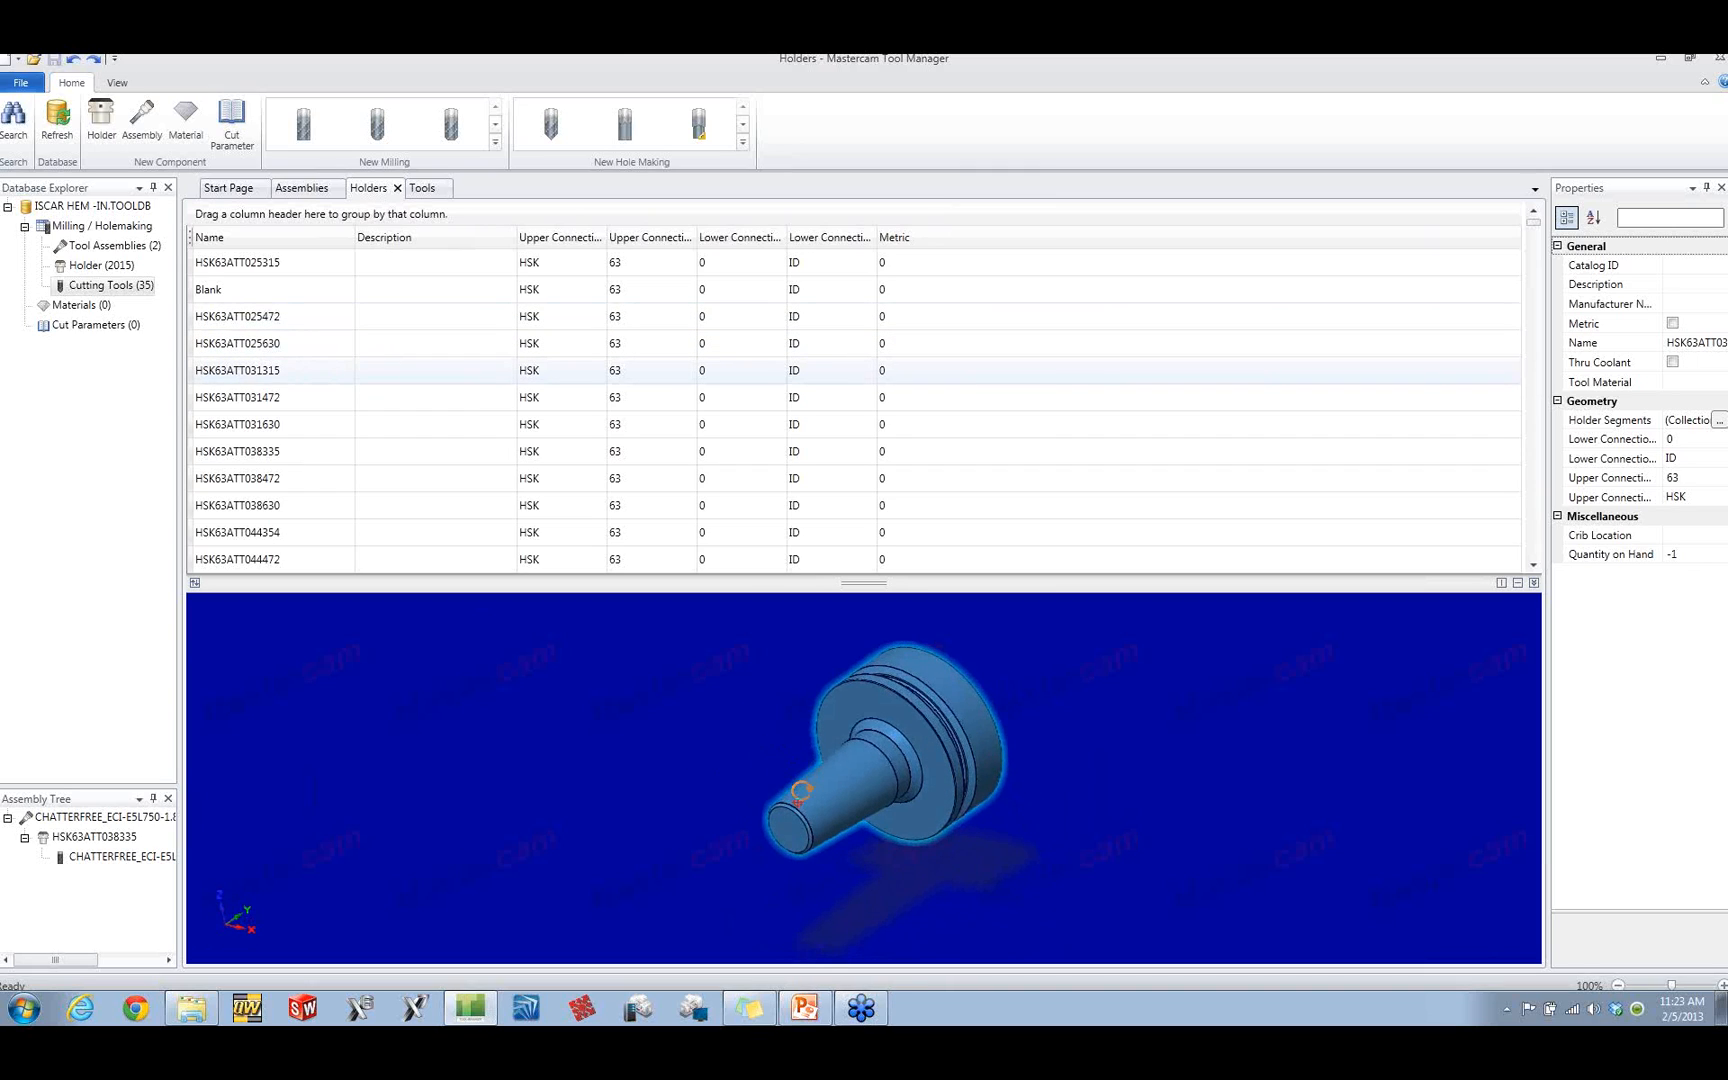
# Step: Return to the cutting tools and read through the geometry and operation properties of tool 9
pyautogui.click(84, 247)
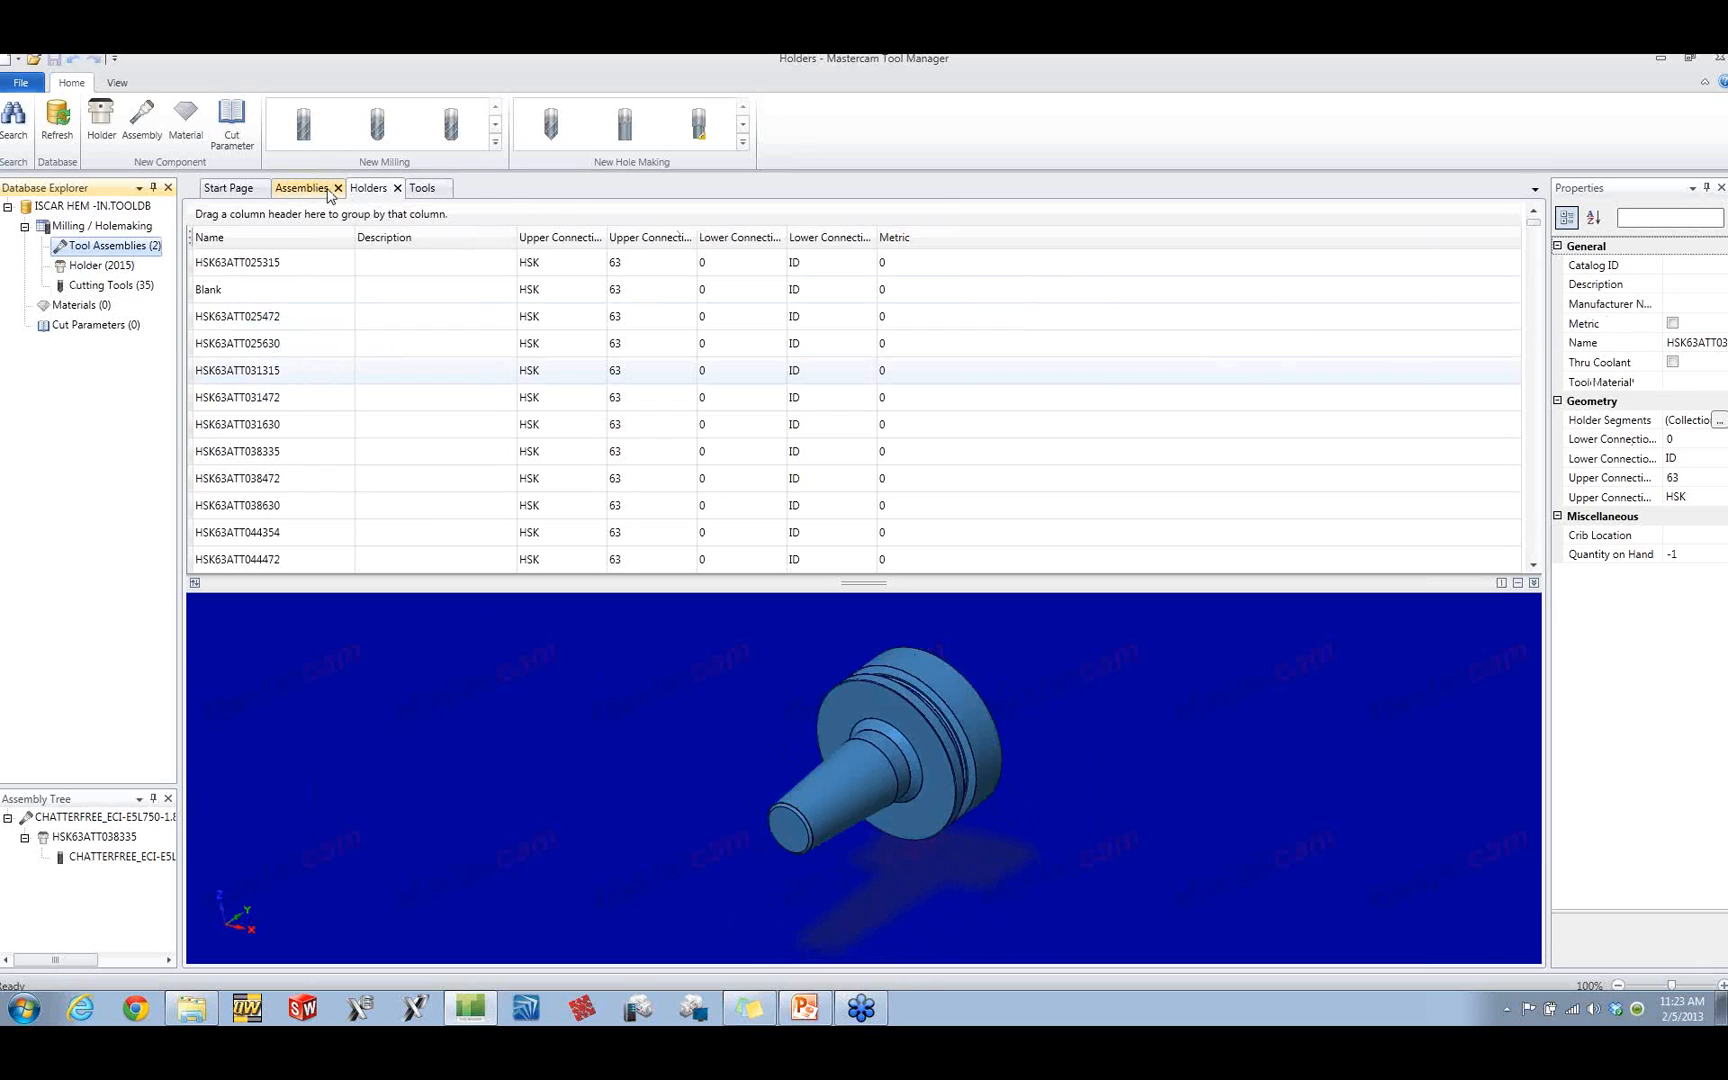
pyautogui.click(420, 188)
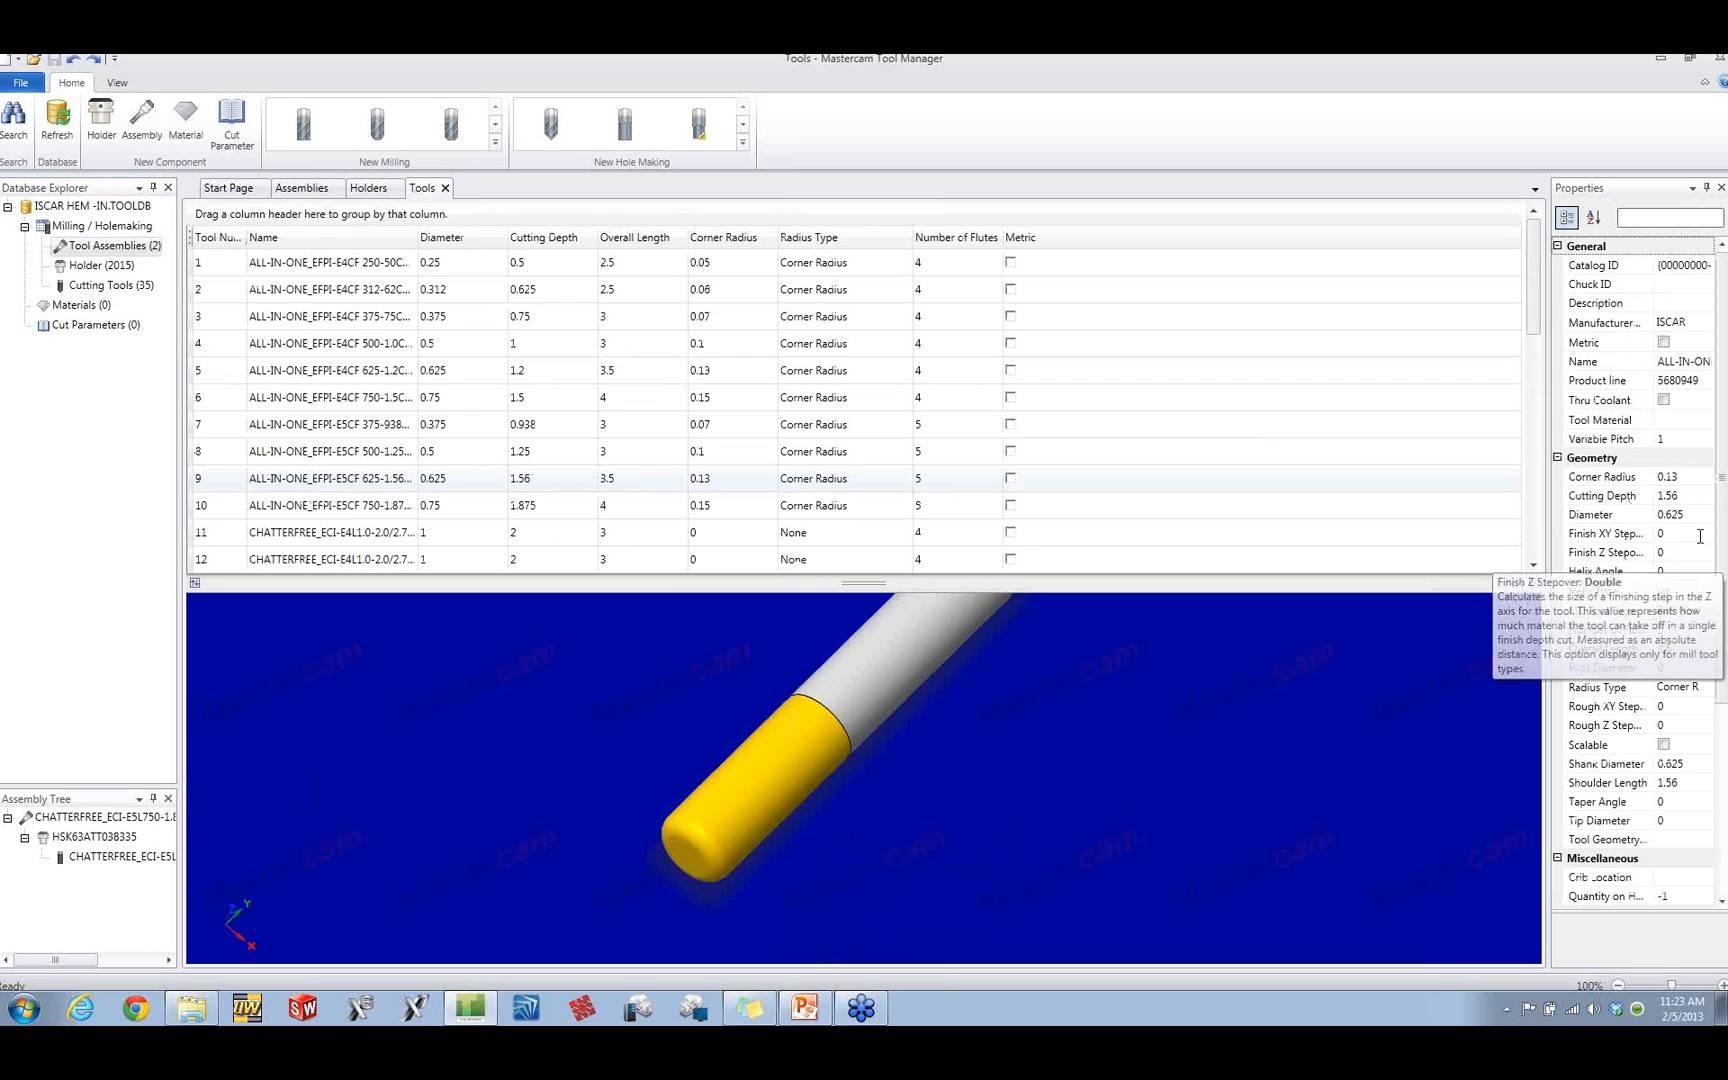
pyautogui.moveTo(1722, 521); pyautogui.dragTo(1724, 597)
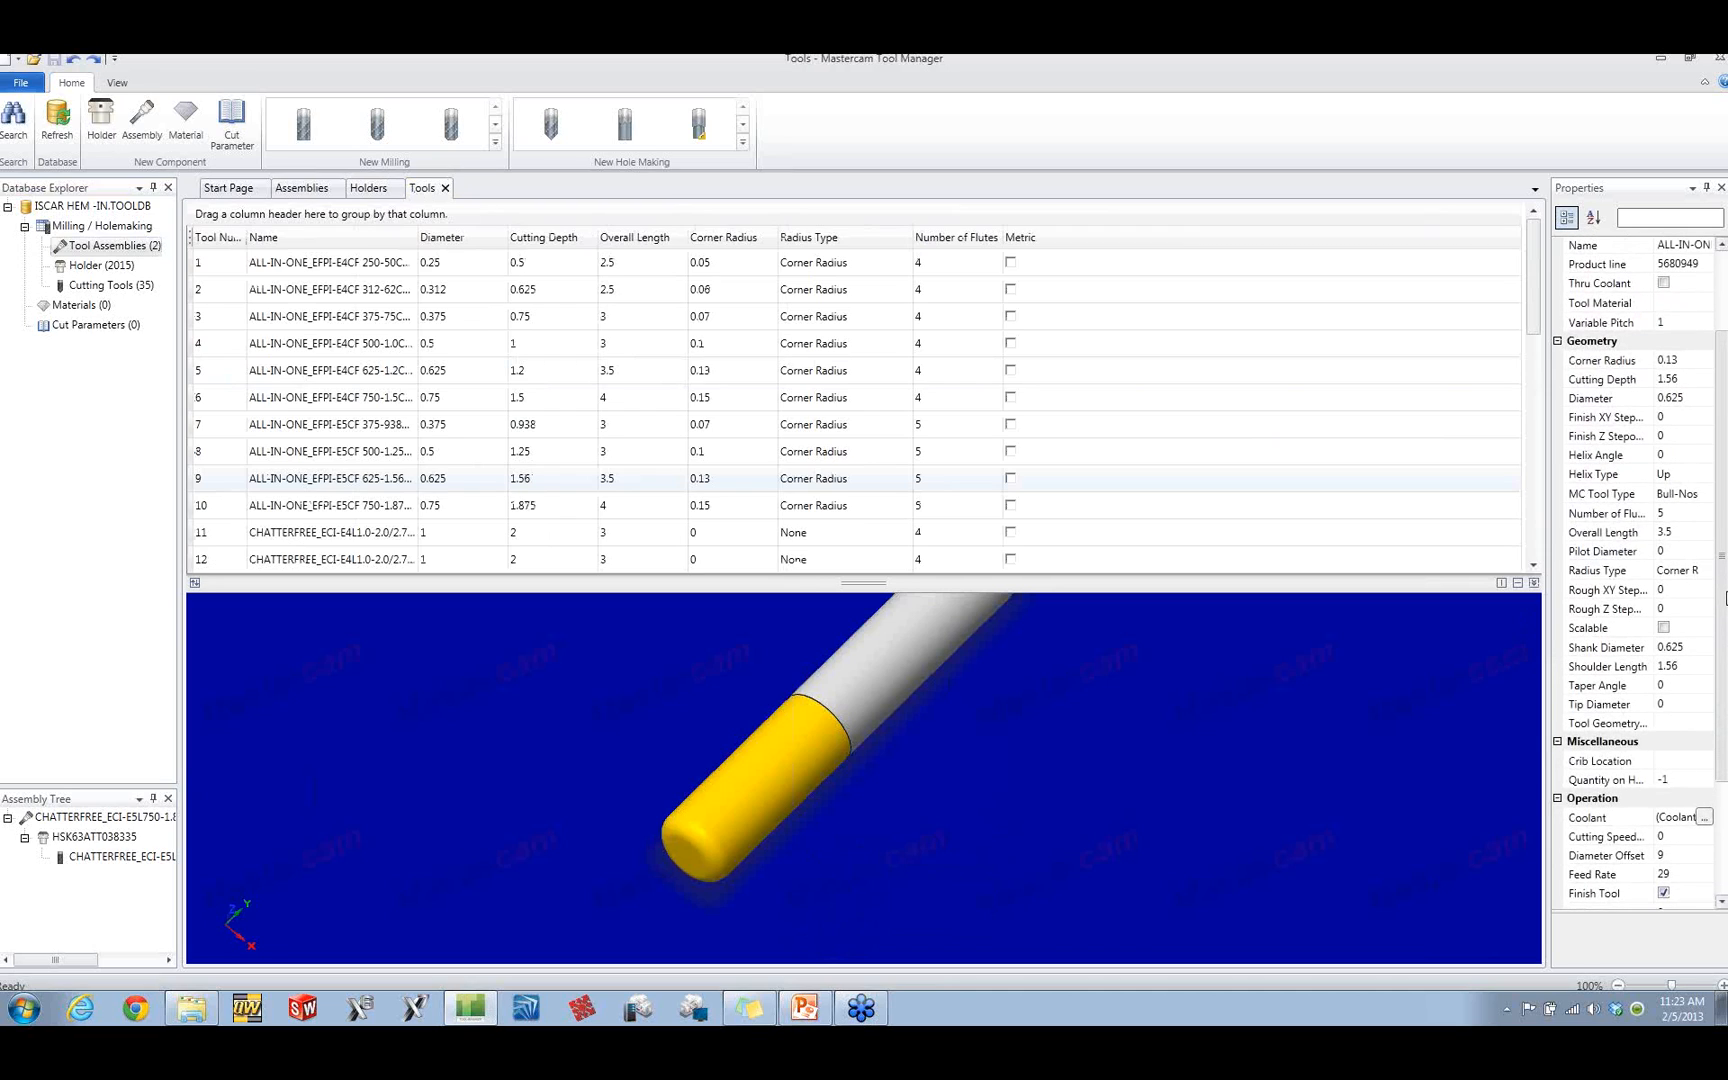
pyautogui.scroll(-3, 1700, 690)
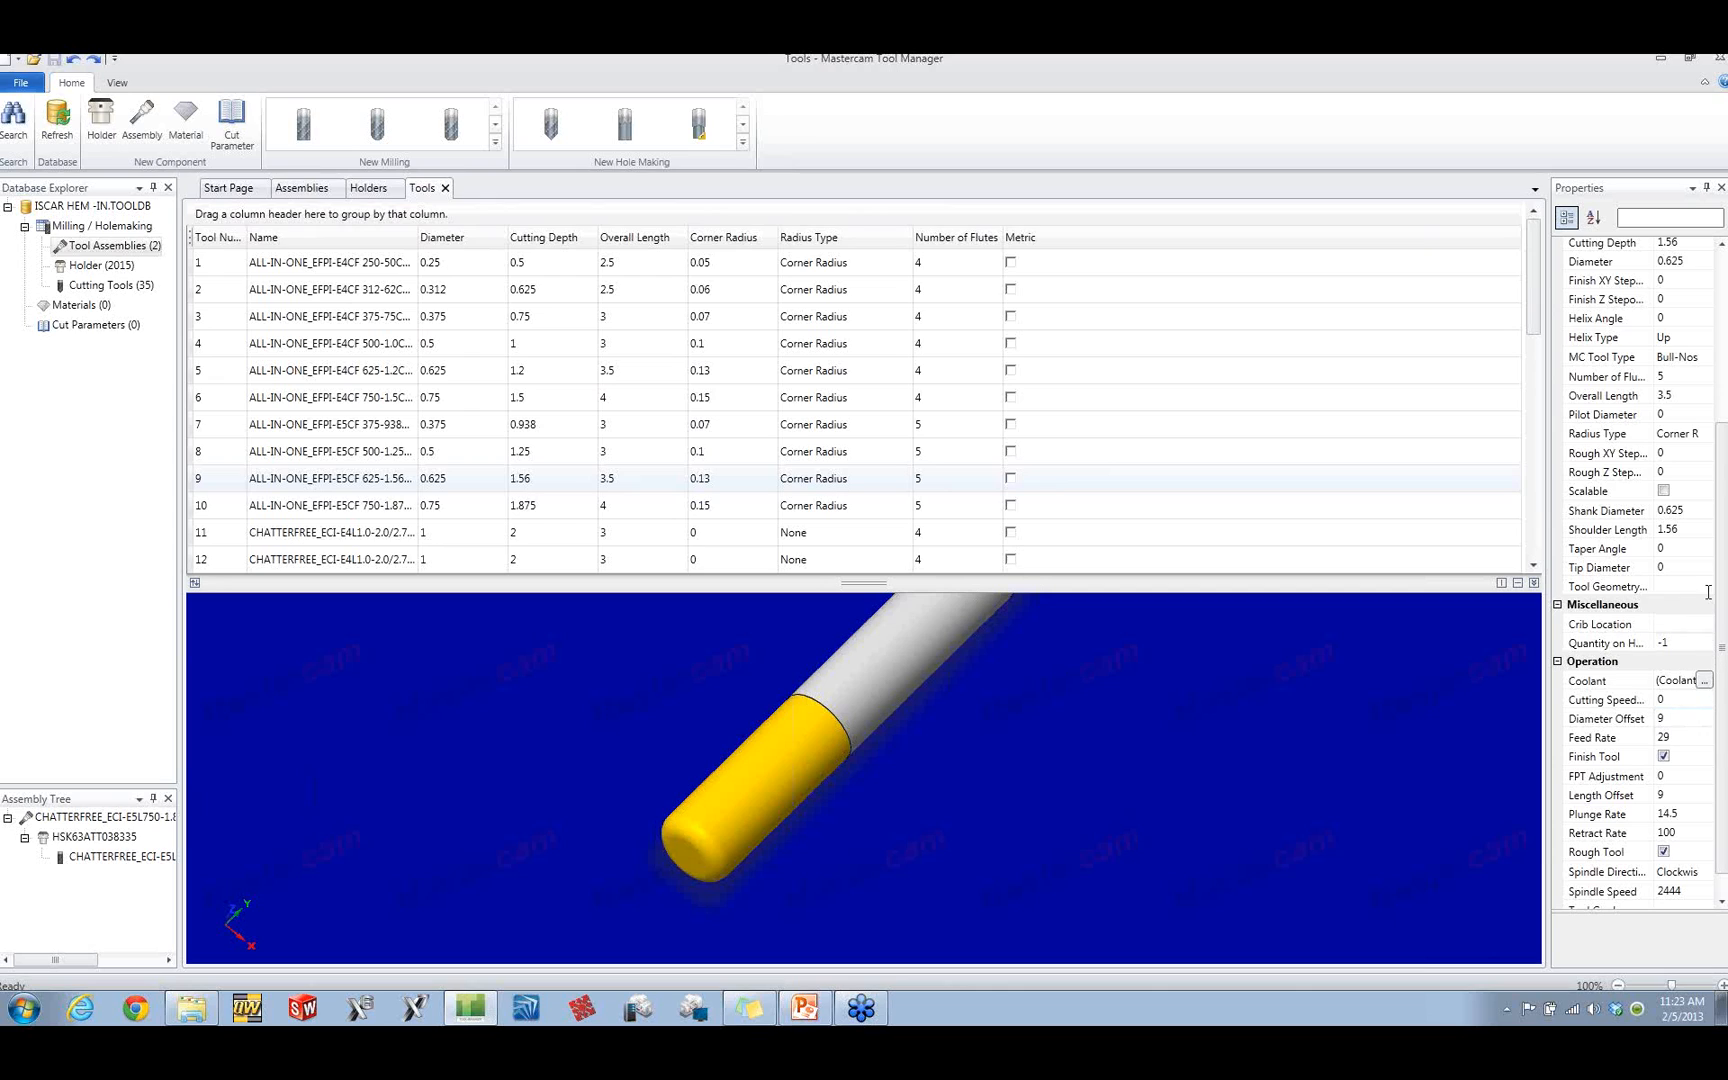
pyautogui.moveTo(1723, 580); pyautogui.dragTo(1723, 463)
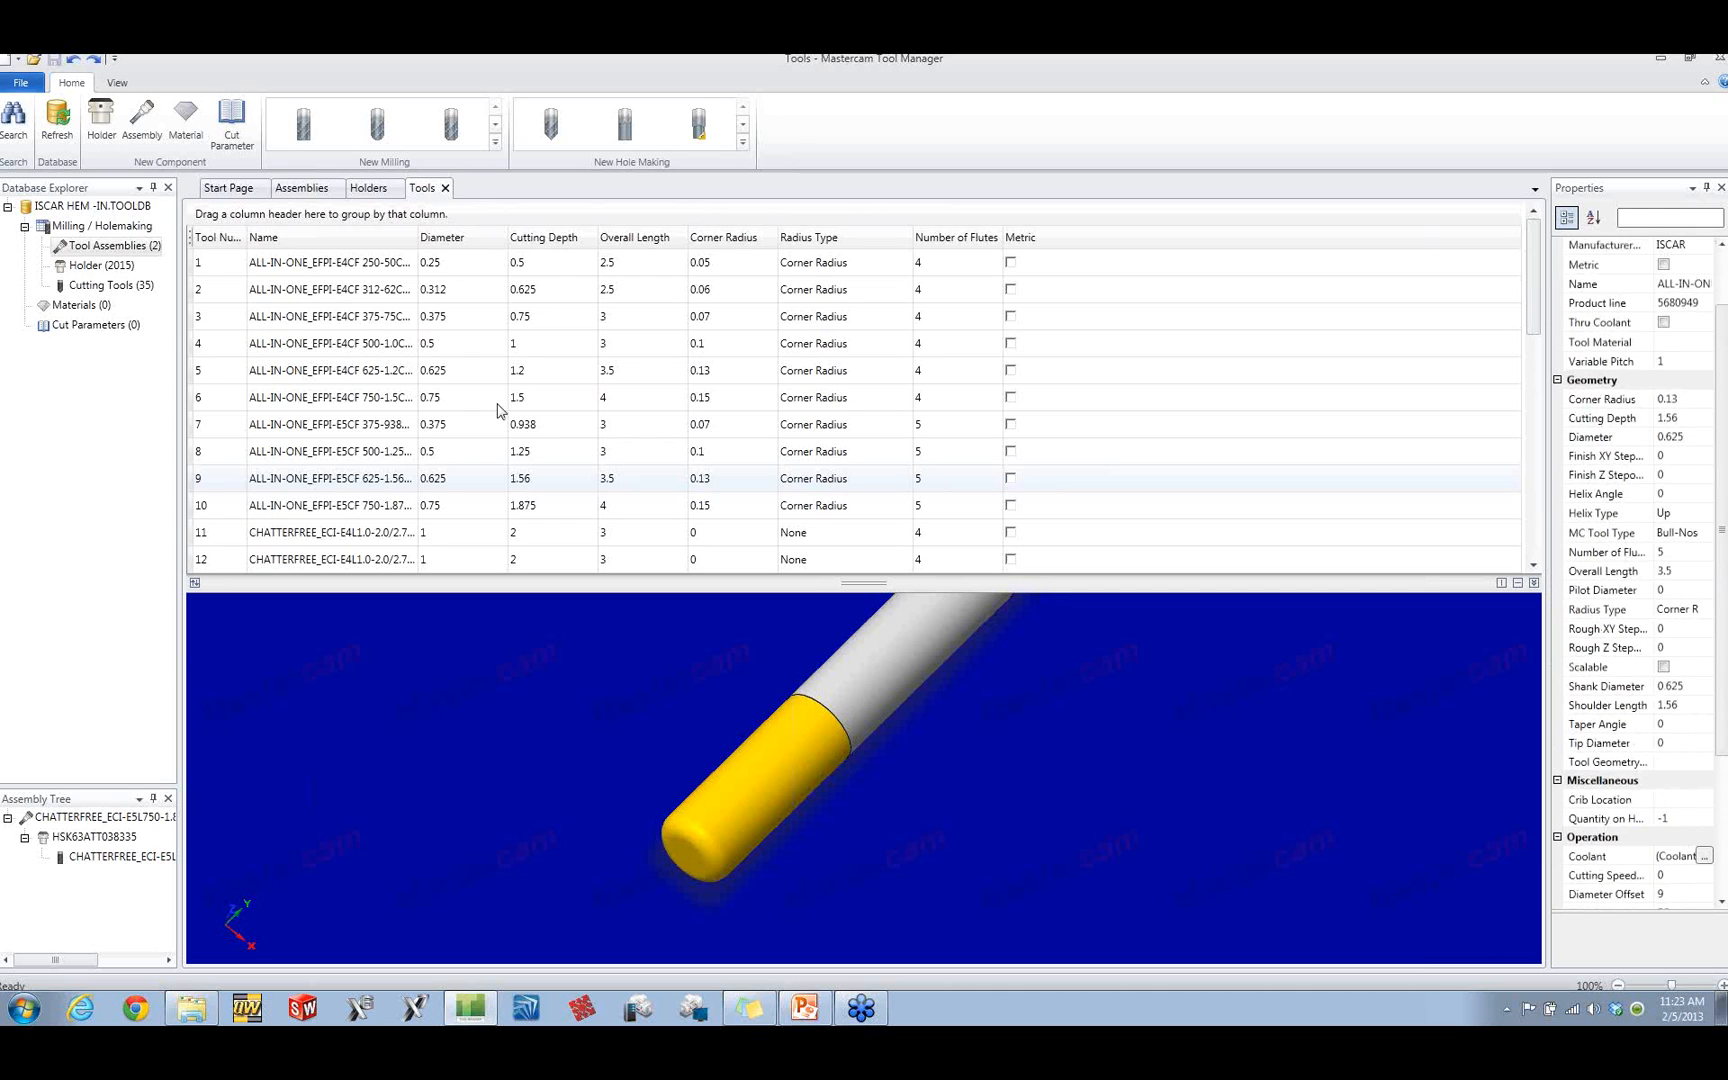
# Step: View the existing assembly with the BT 0 - ID 0 holder, and add a new tool assembly to the database
pyautogui.click(301, 189)
pyautogui.click(317, 293)
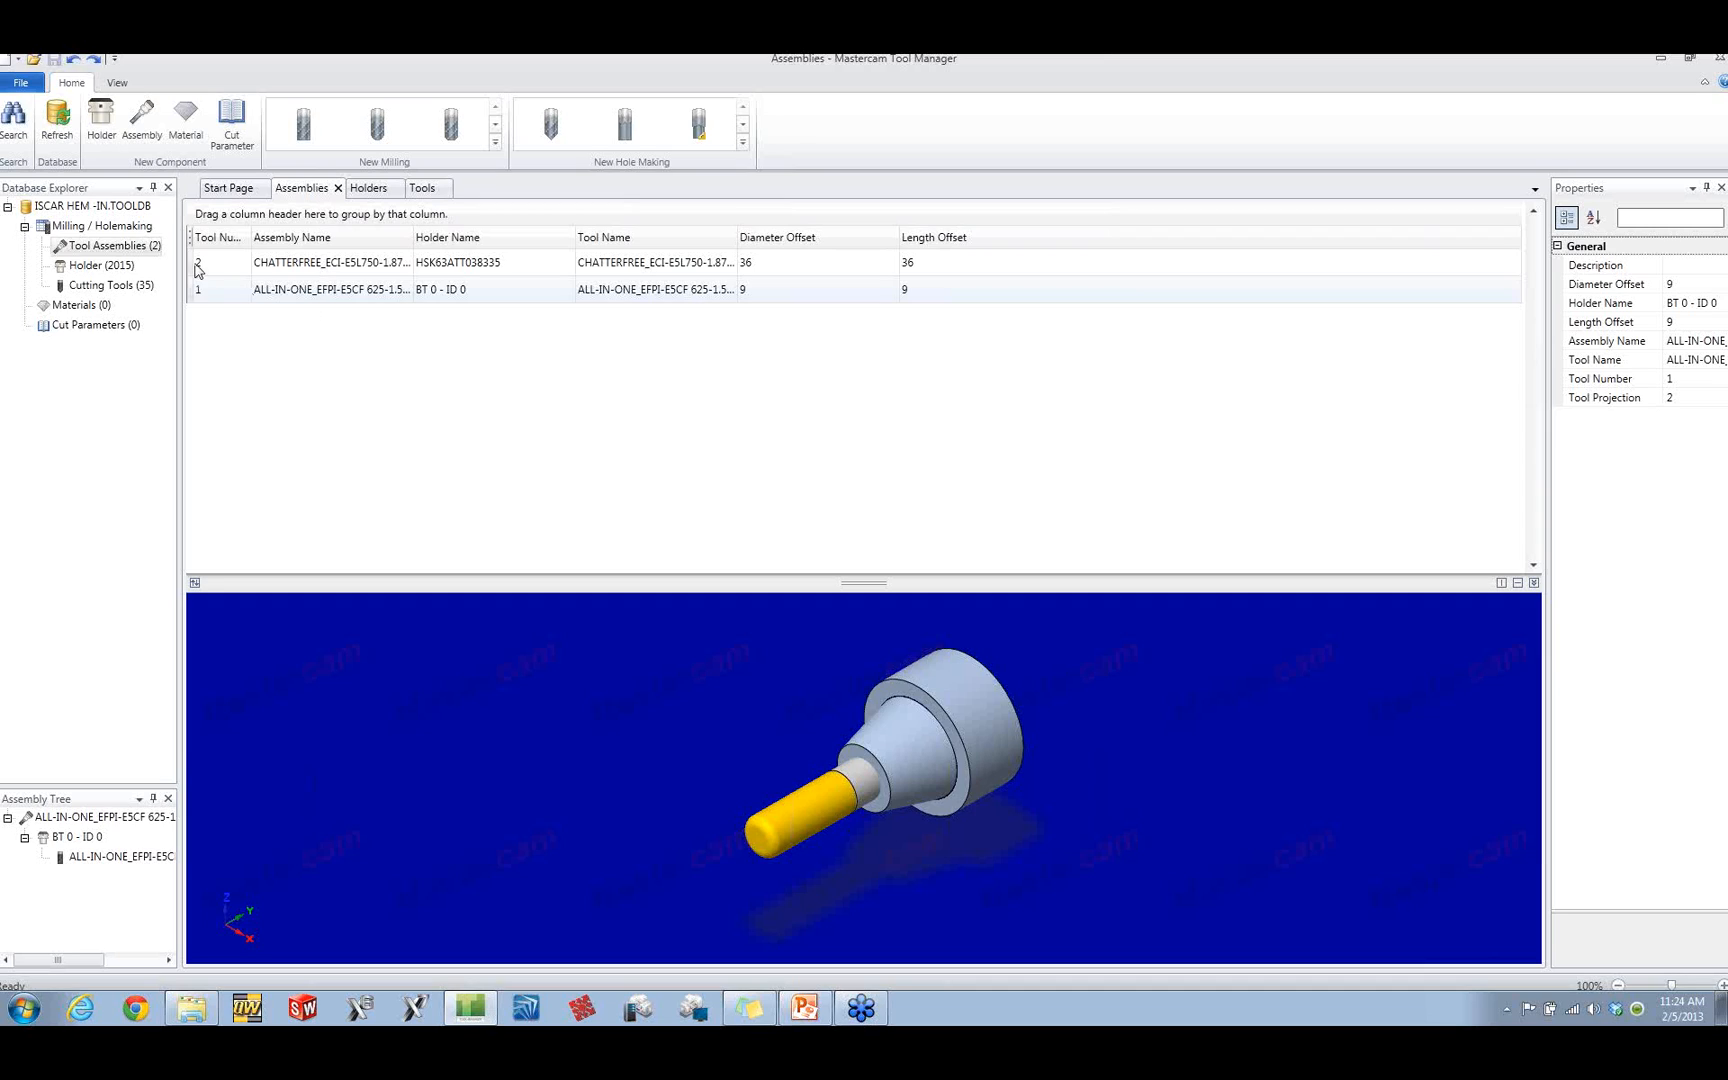
pyautogui.click(141, 124)
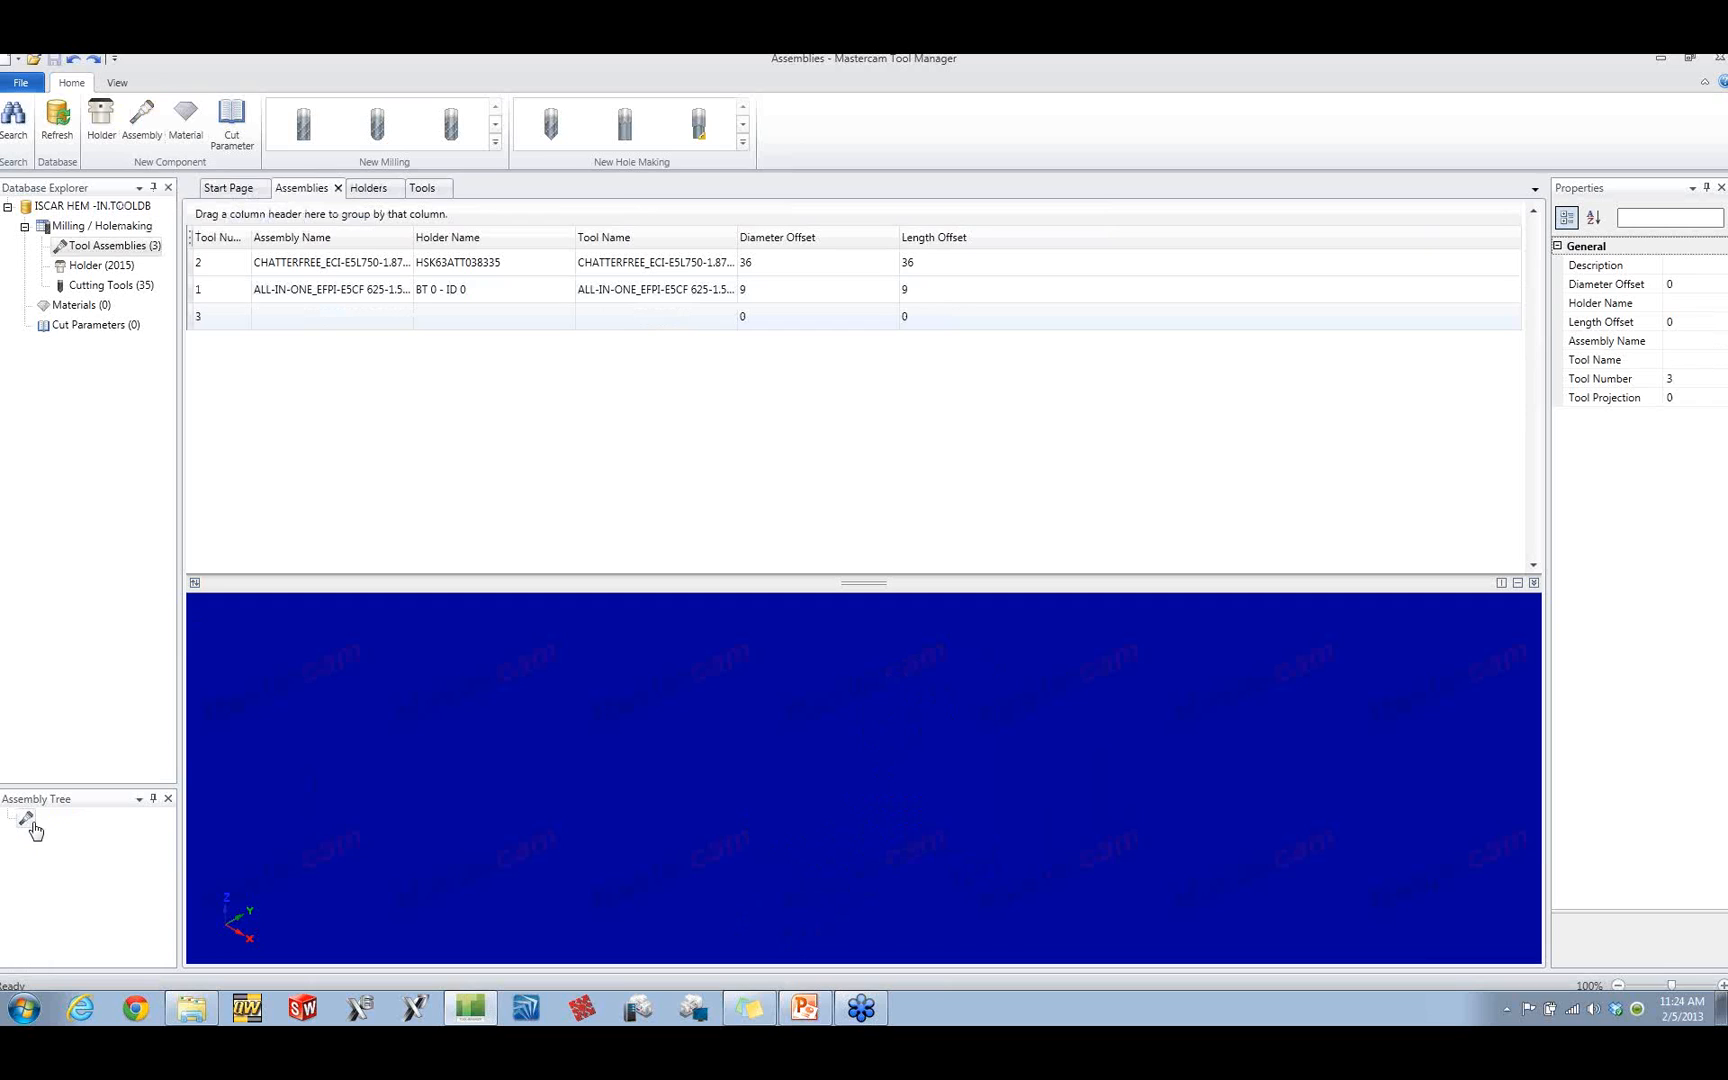
# Step: Add the holder HSK63ATT025315 to the new tool assembly
pyautogui.click(368, 188)
pyautogui.click(289, 266)
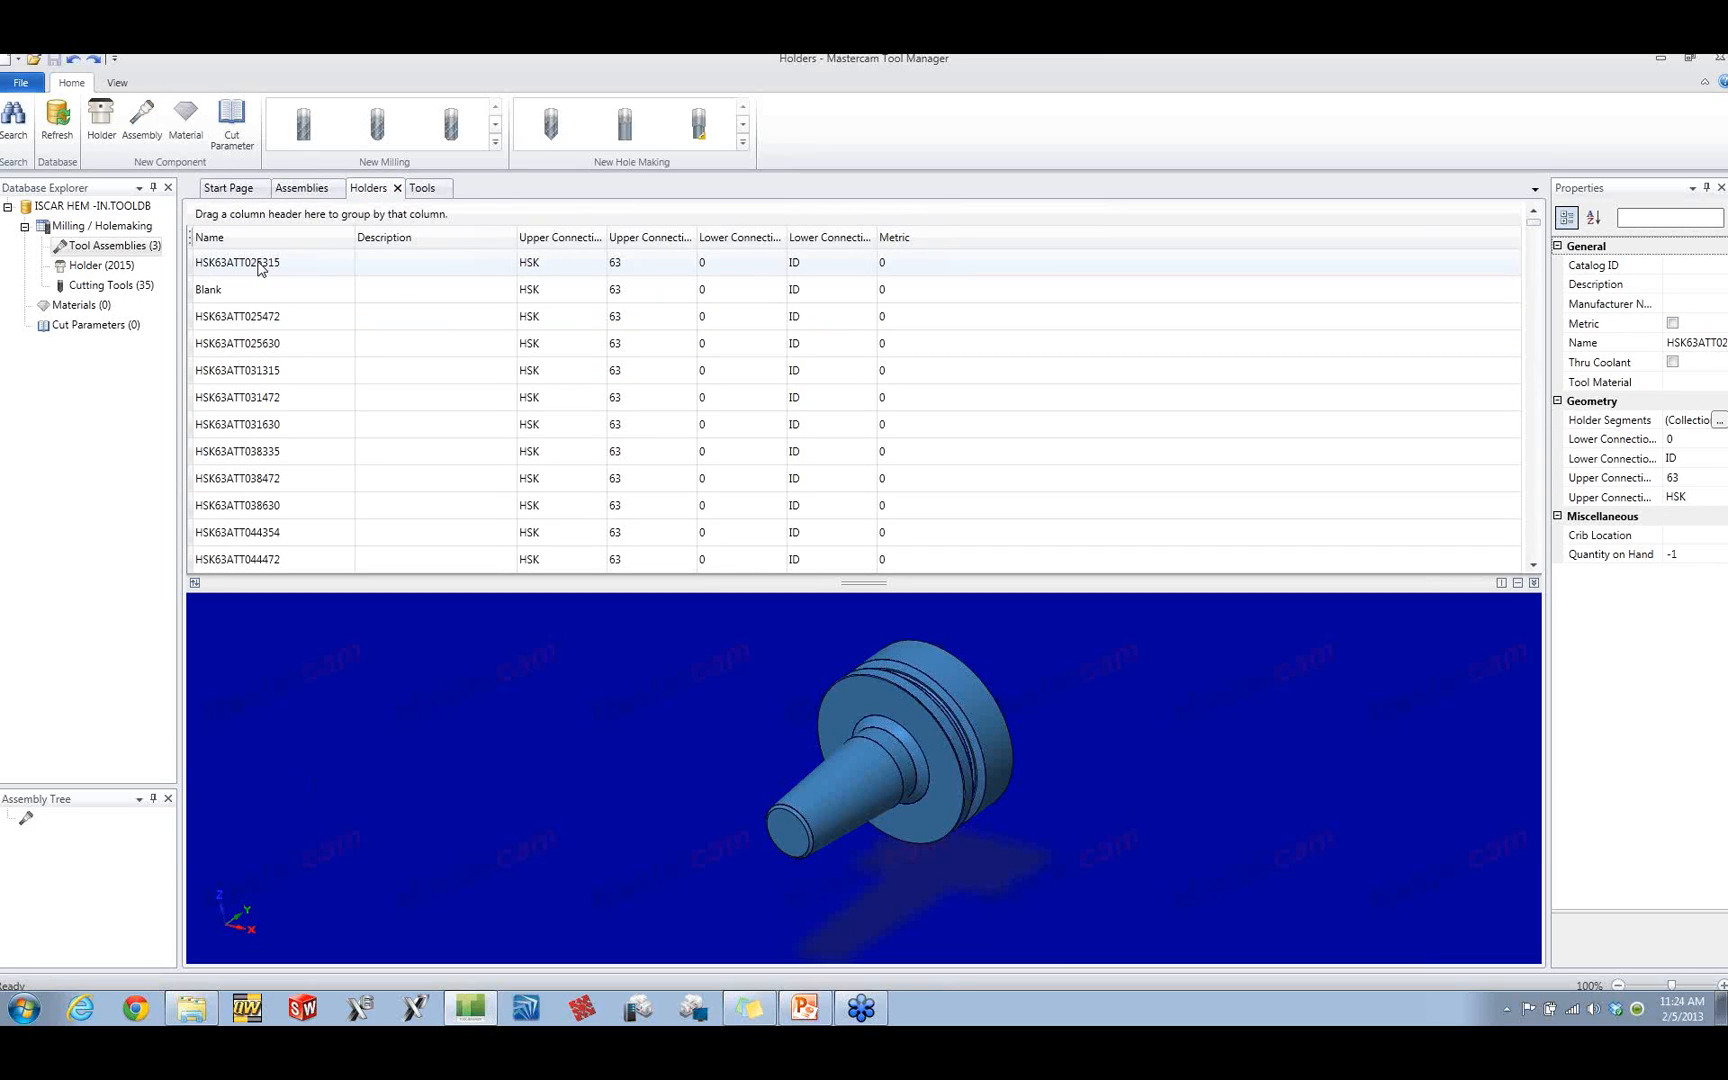
pyautogui.moveTo(262, 268); pyautogui.dragTo(45, 832)
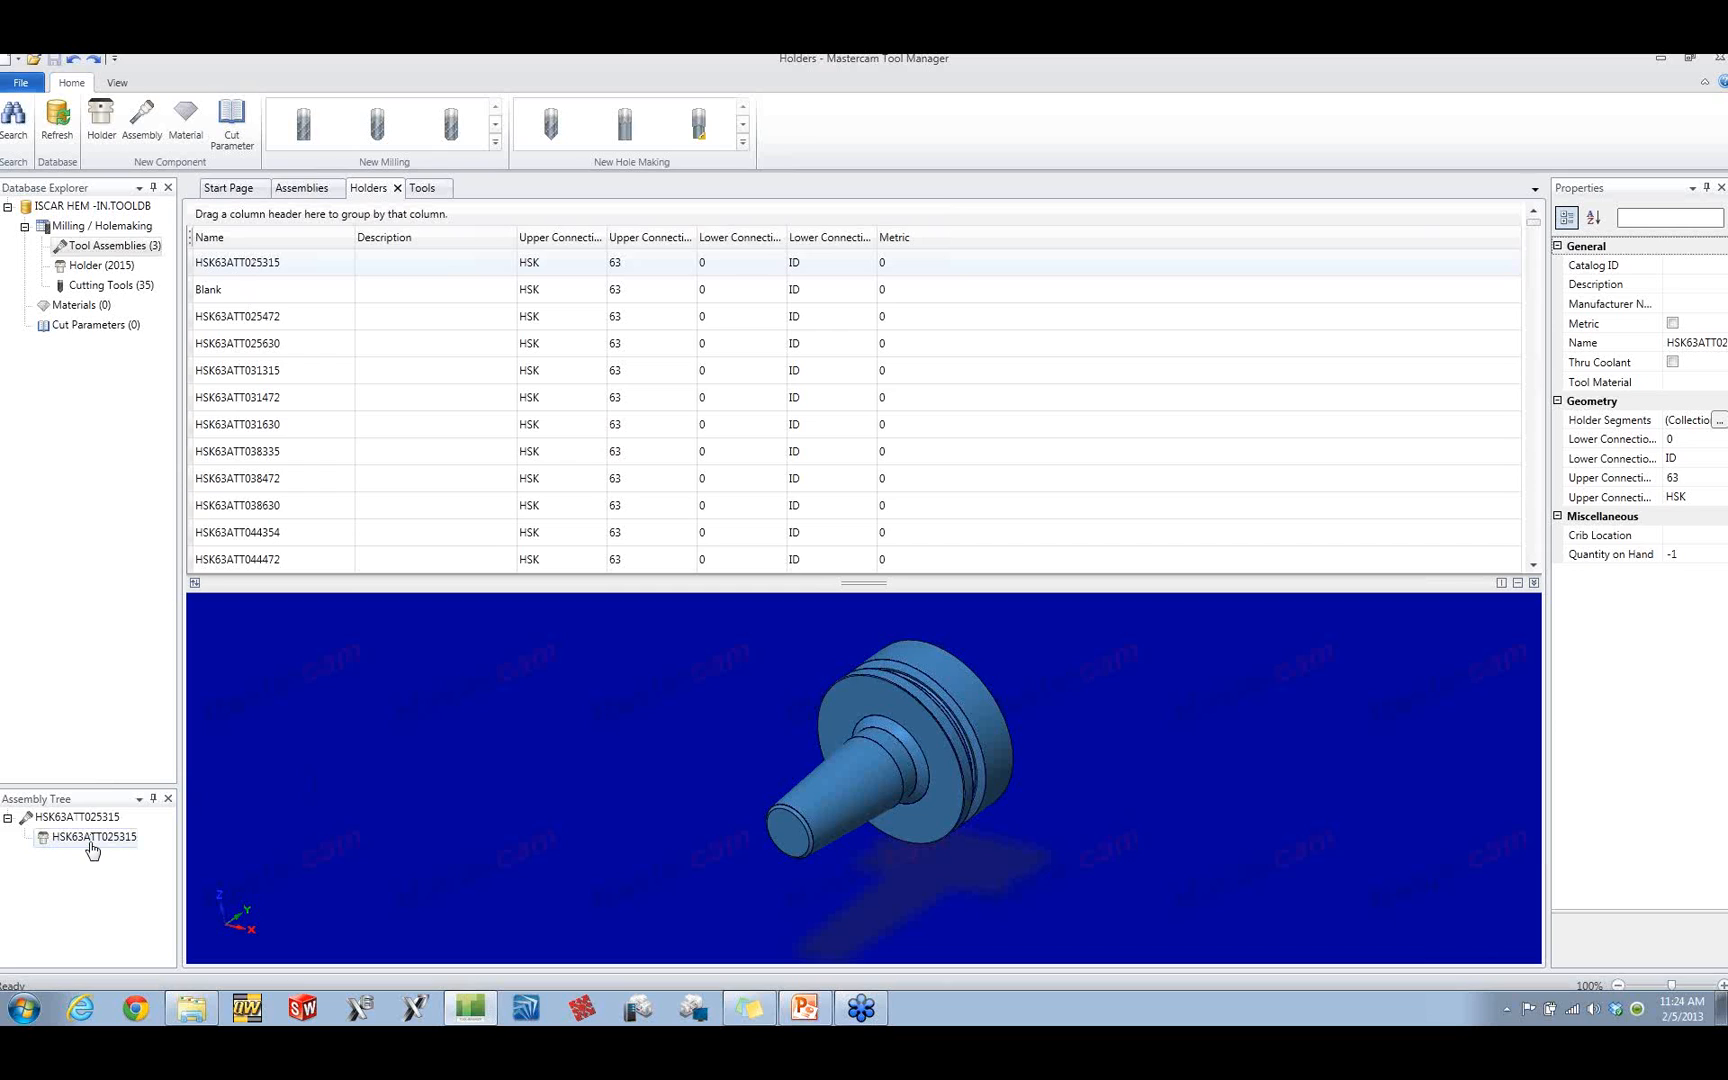
# Step: Attach cutting tool 2, ALL-IN-ONE_EFPI-E4CF 312-62C312R06, to the HSK63ATT025315 holder in the new assembly
pyautogui.click(430, 194)
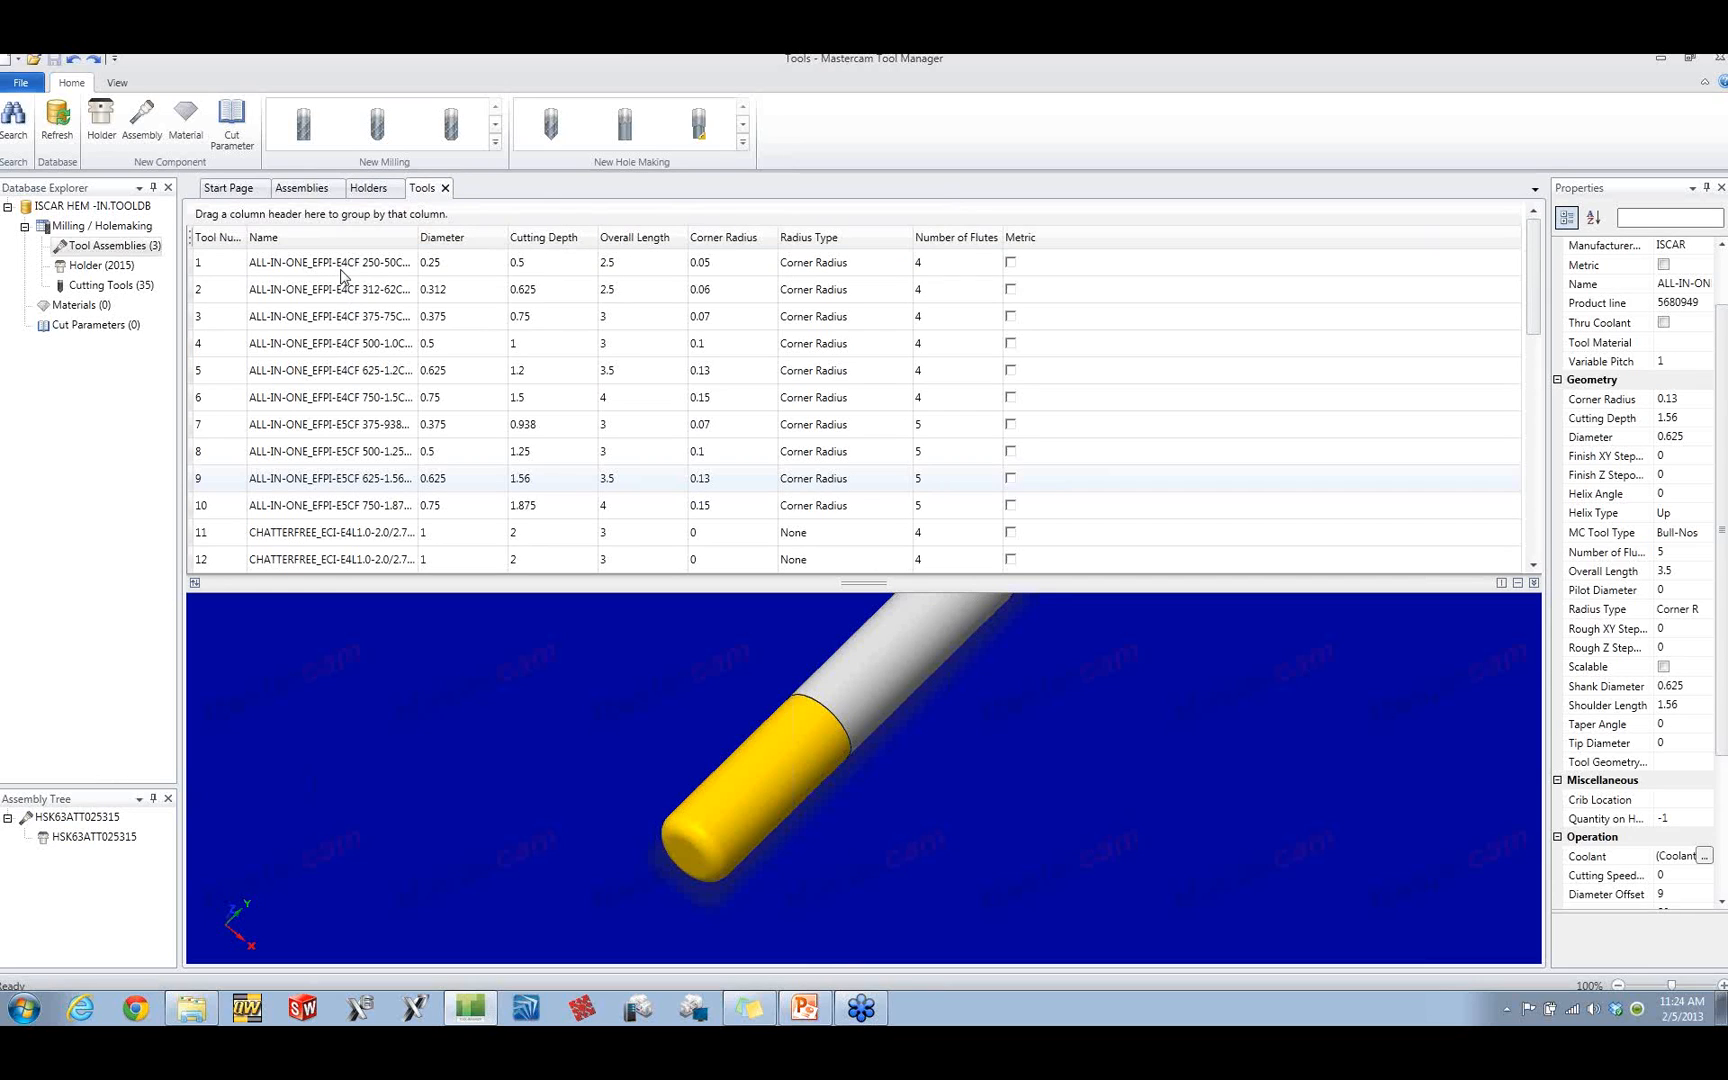
pyautogui.moveTo(341, 268); pyautogui.dragTo(79, 837)
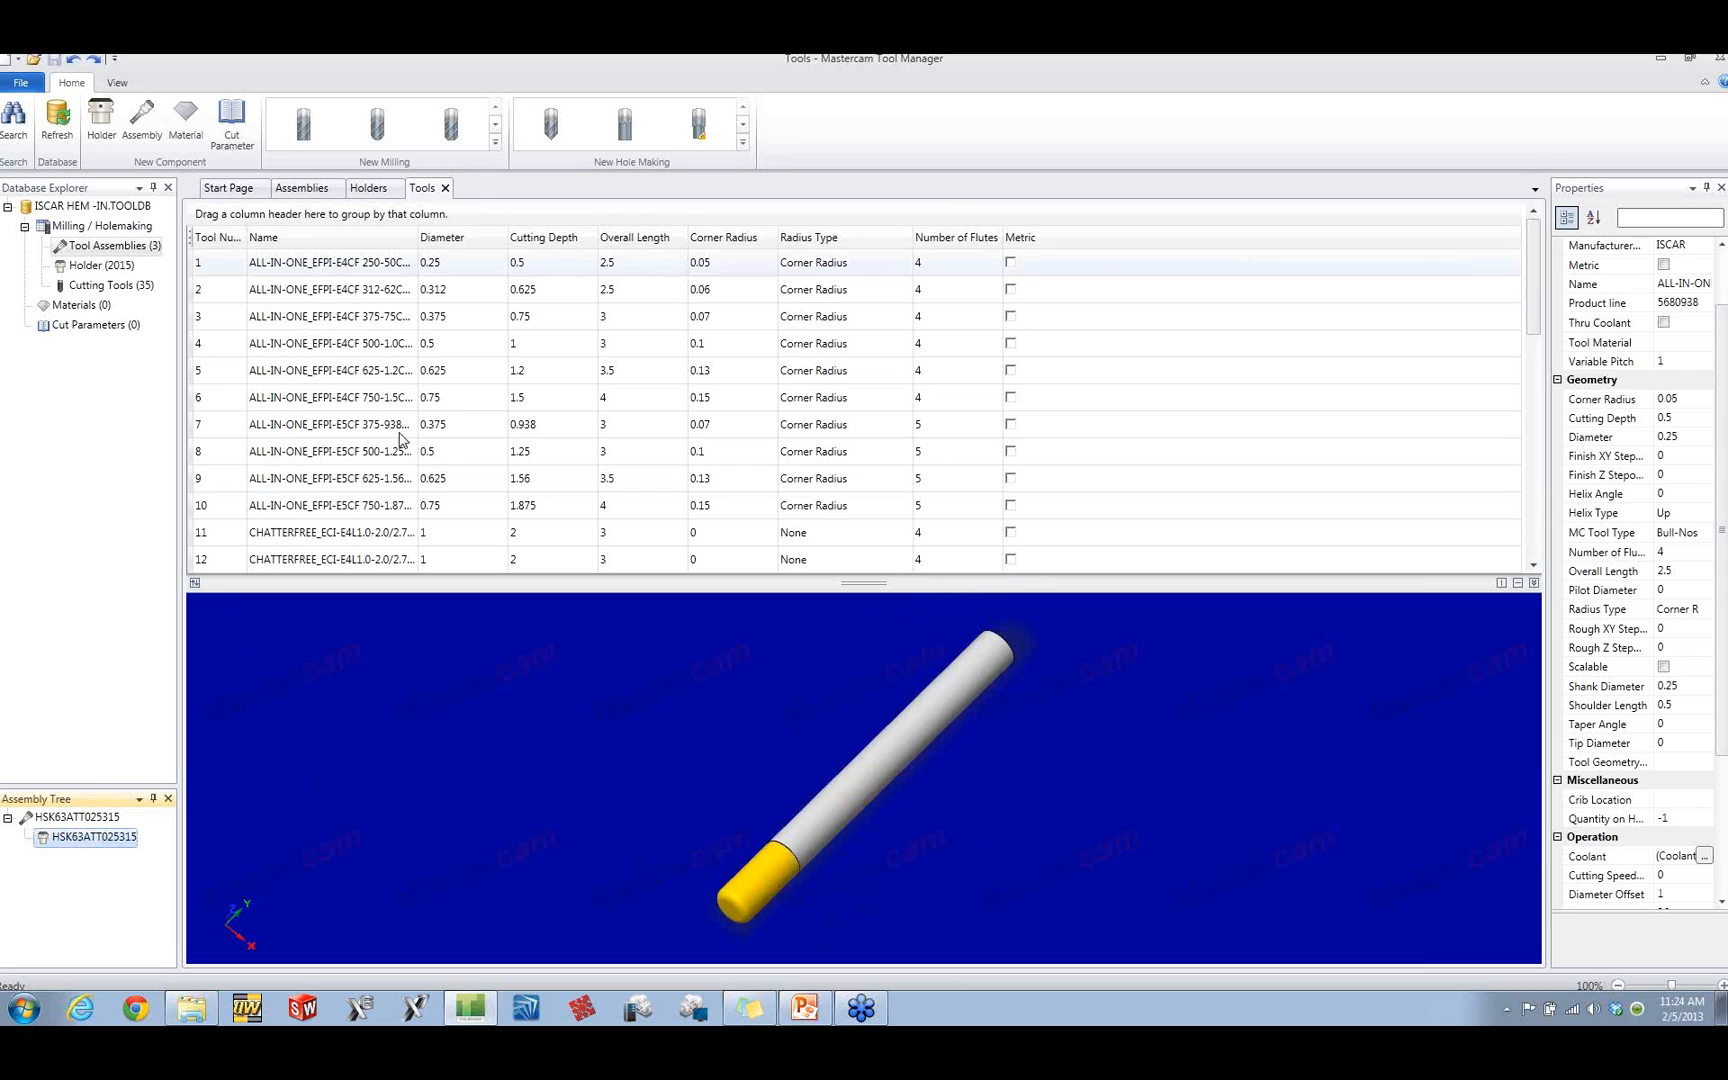
pyautogui.moveTo(340, 292); pyautogui.dragTo(97, 845)
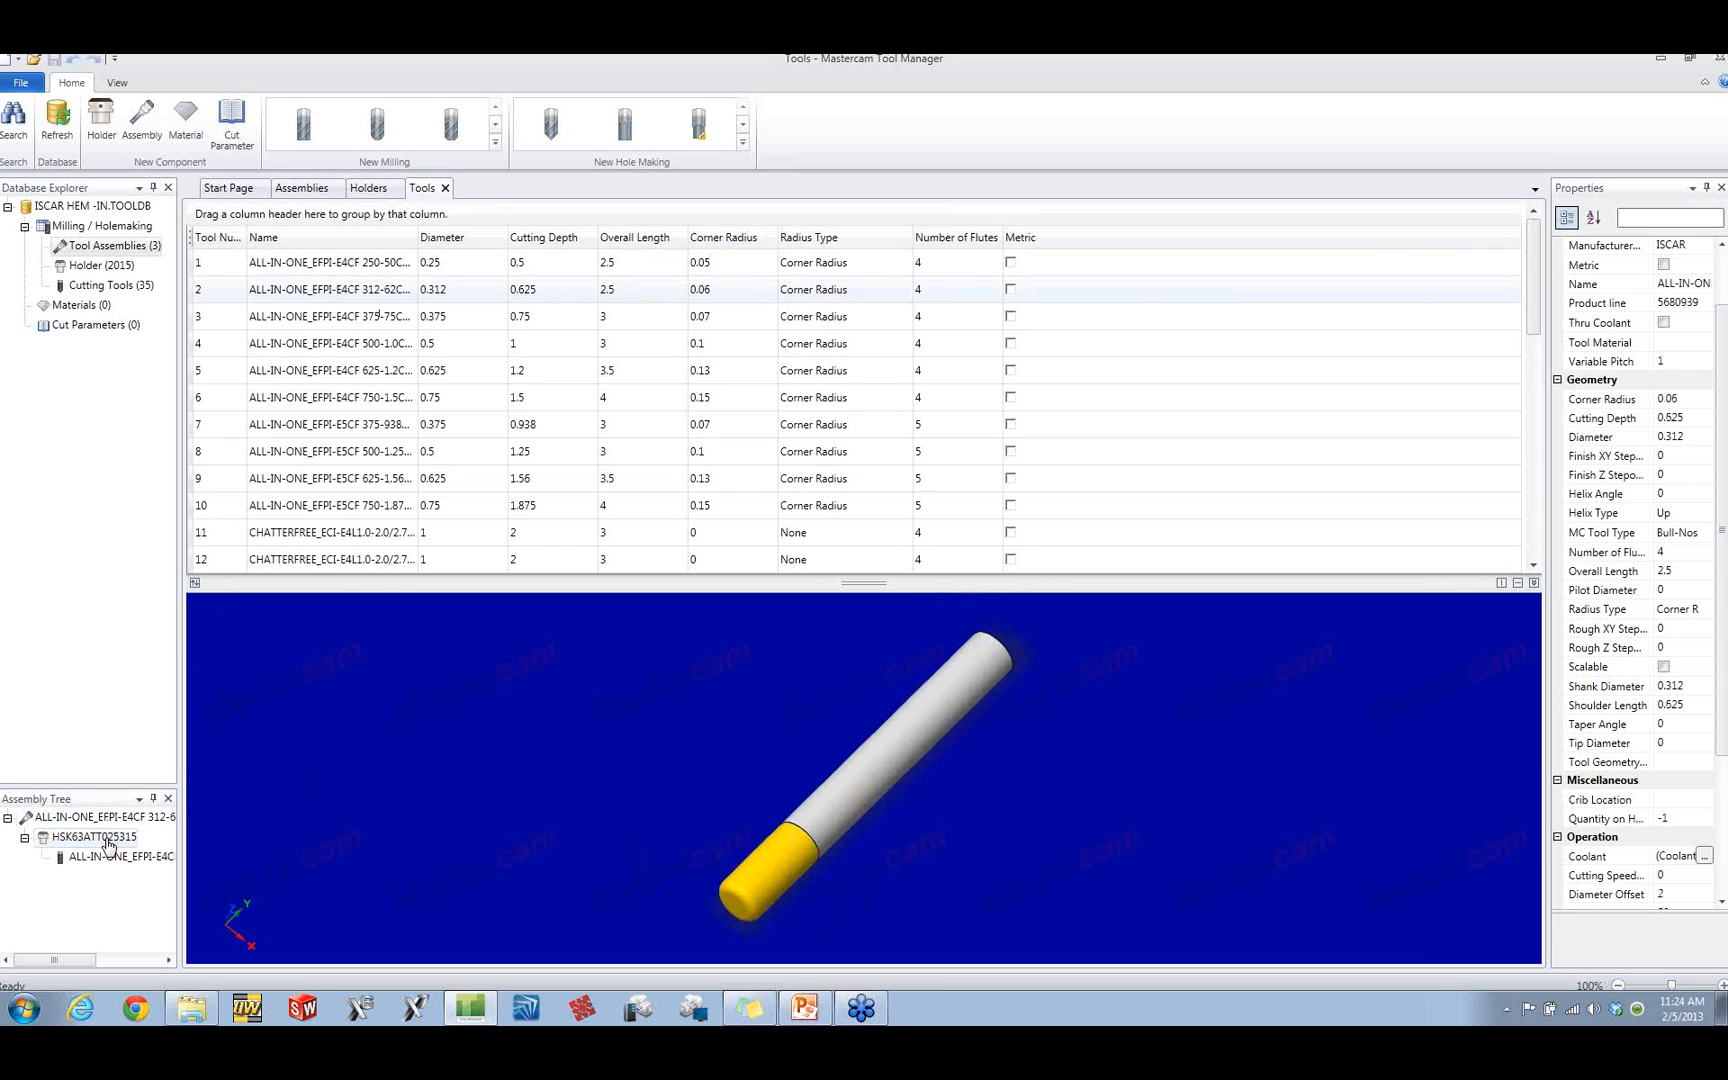
# Step: Display the new assembly with its tool selected, and inspect the holder and tool from another angle
pyautogui.click(108, 842)
pyautogui.click(120, 857)
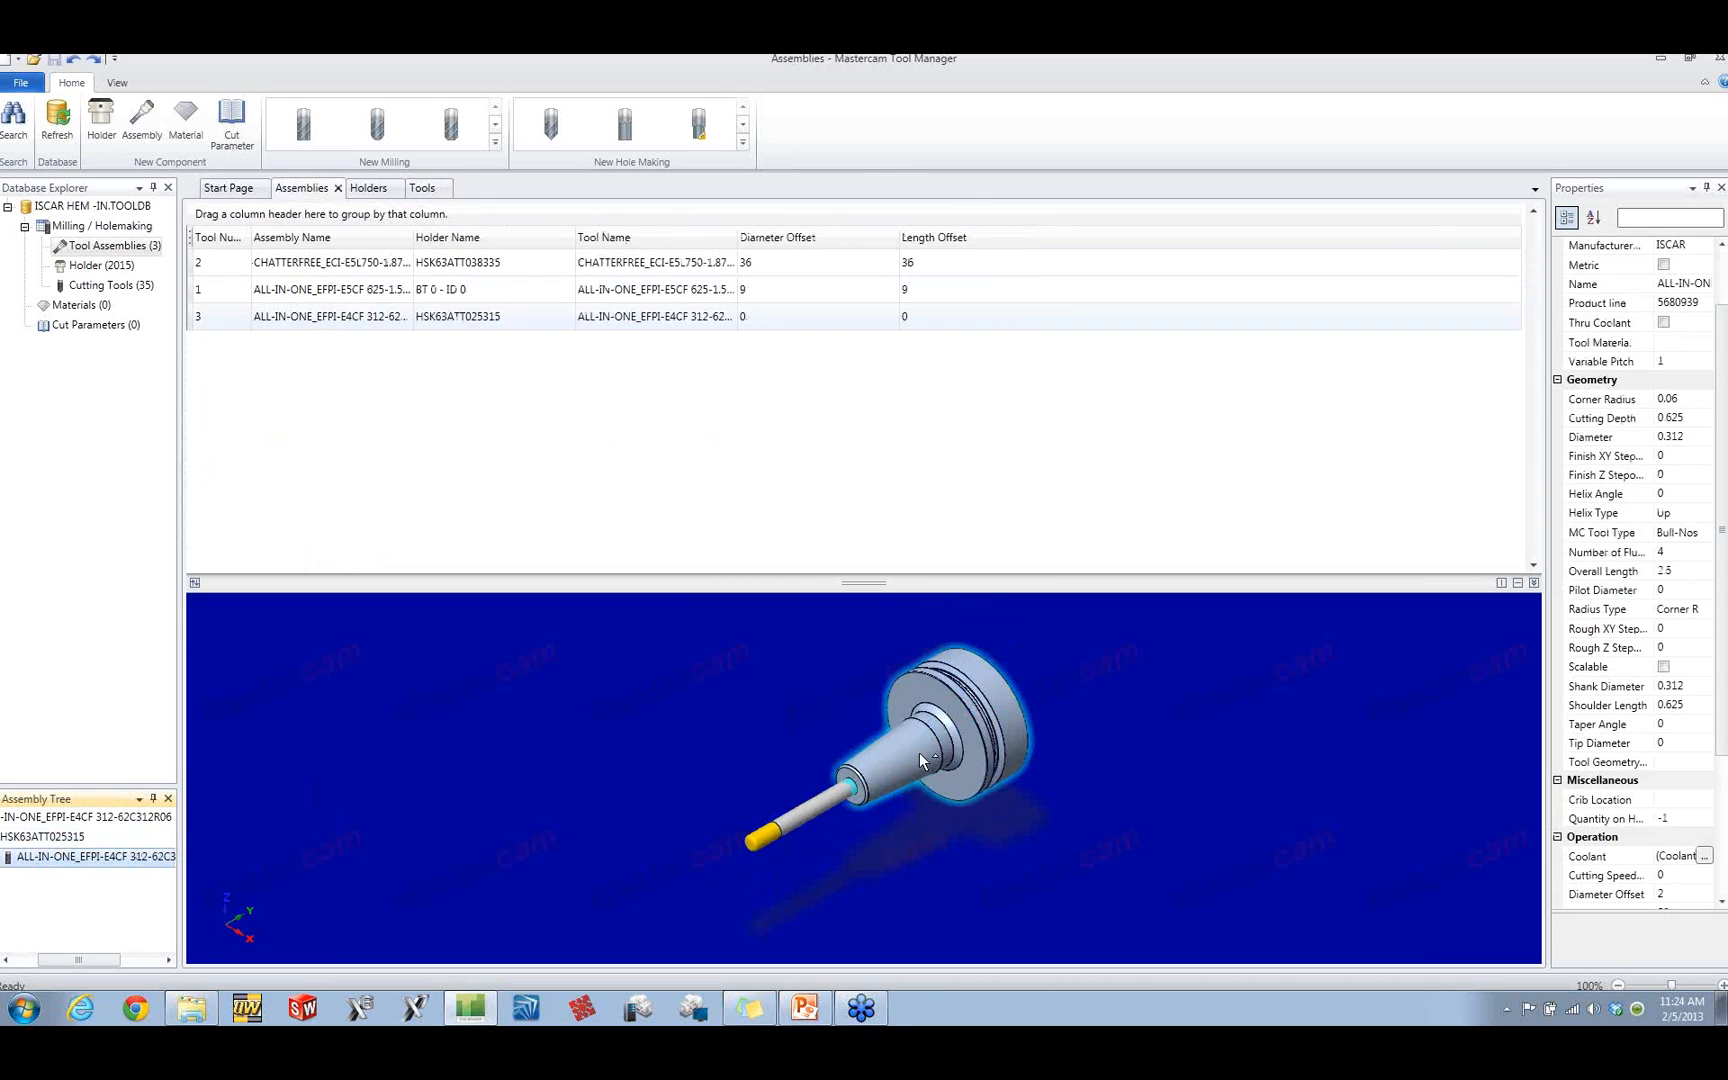
pyautogui.moveTo(883, 730); pyautogui.dragTo(946, 756, button='middle')
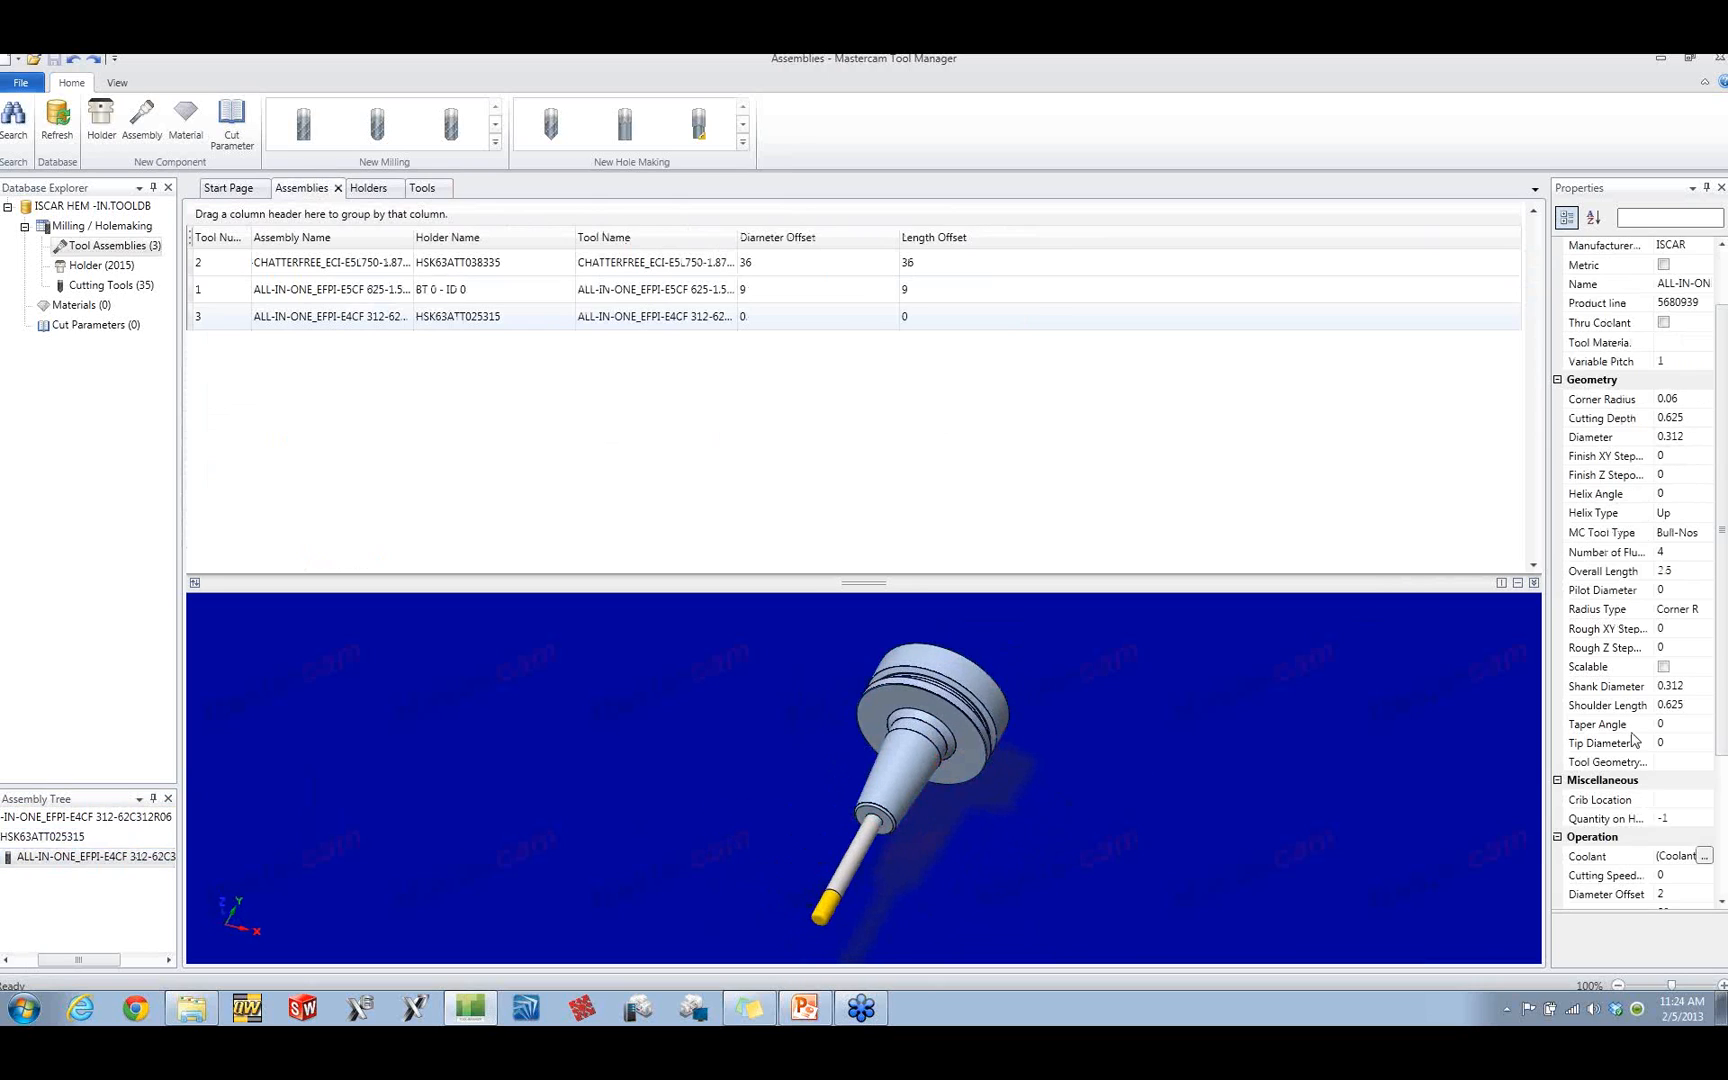
# Step: Select the tool assembly with holder HSK63ATT038335, set its tool projection to 1, and inspect it from another angle
pyautogui.moveTo(1627, 630)
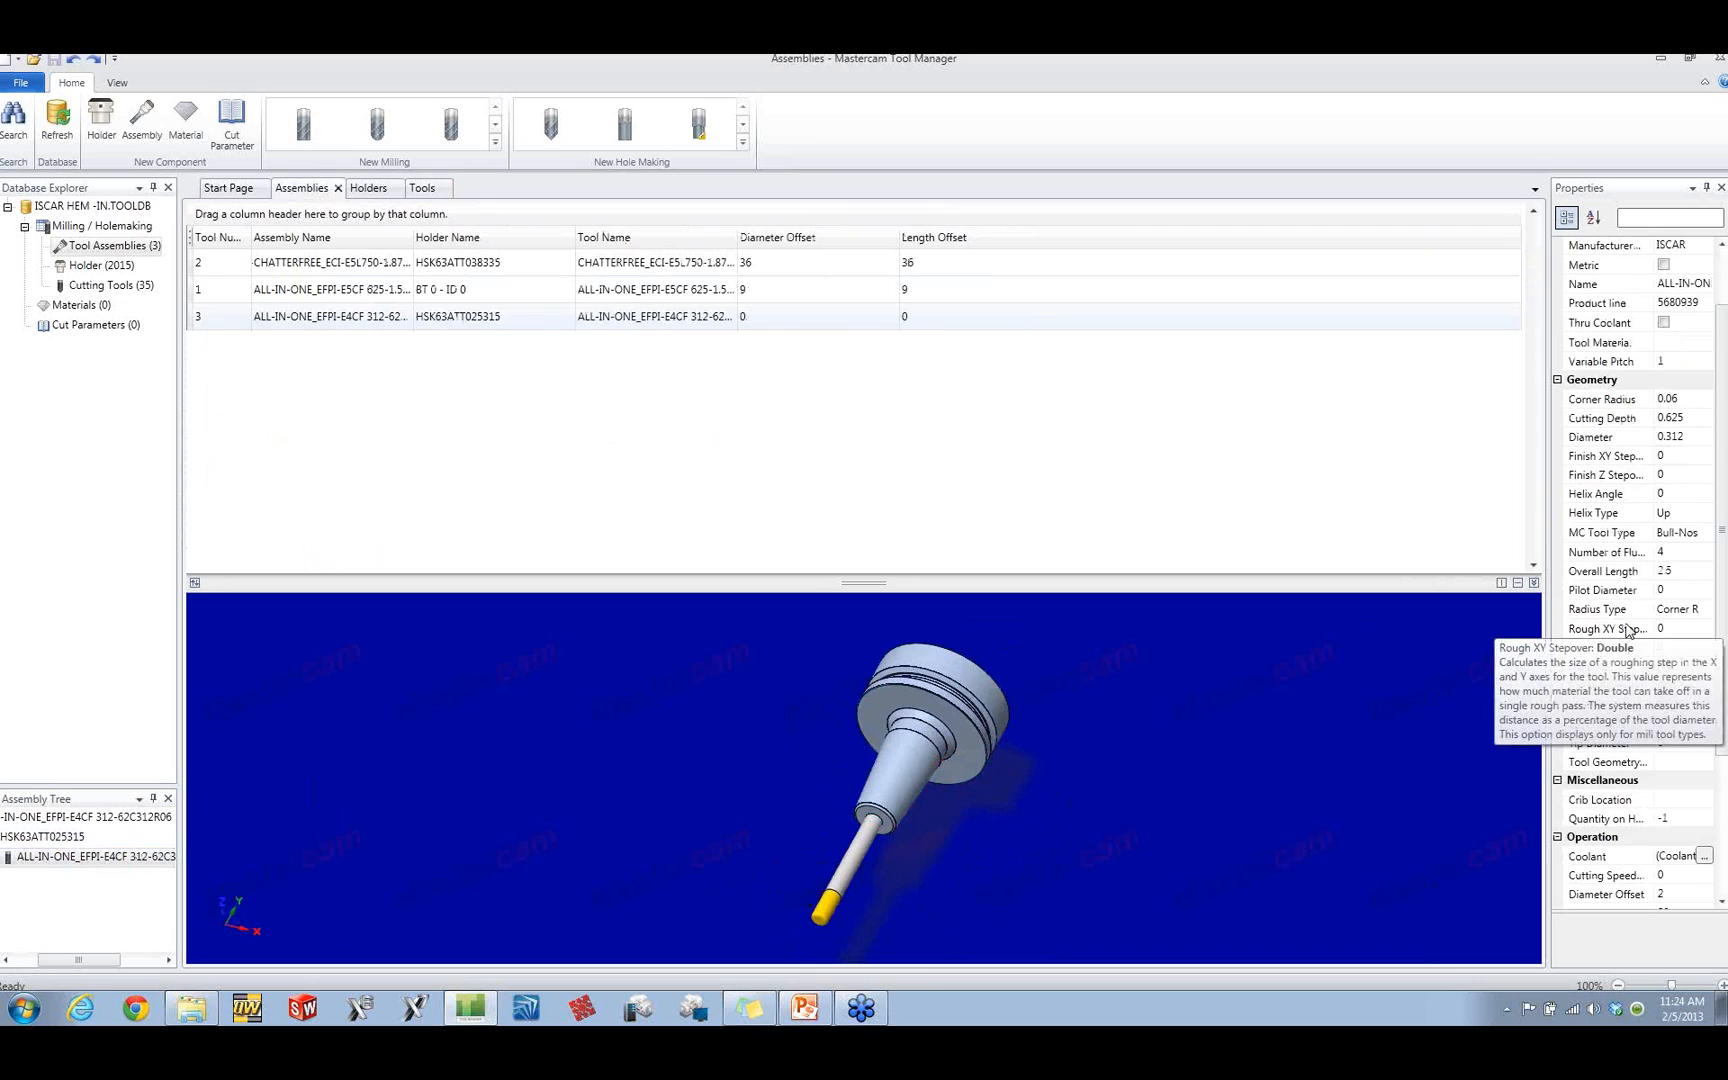
pyautogui.click(352, 266)
pyautogui.click(352, 266)
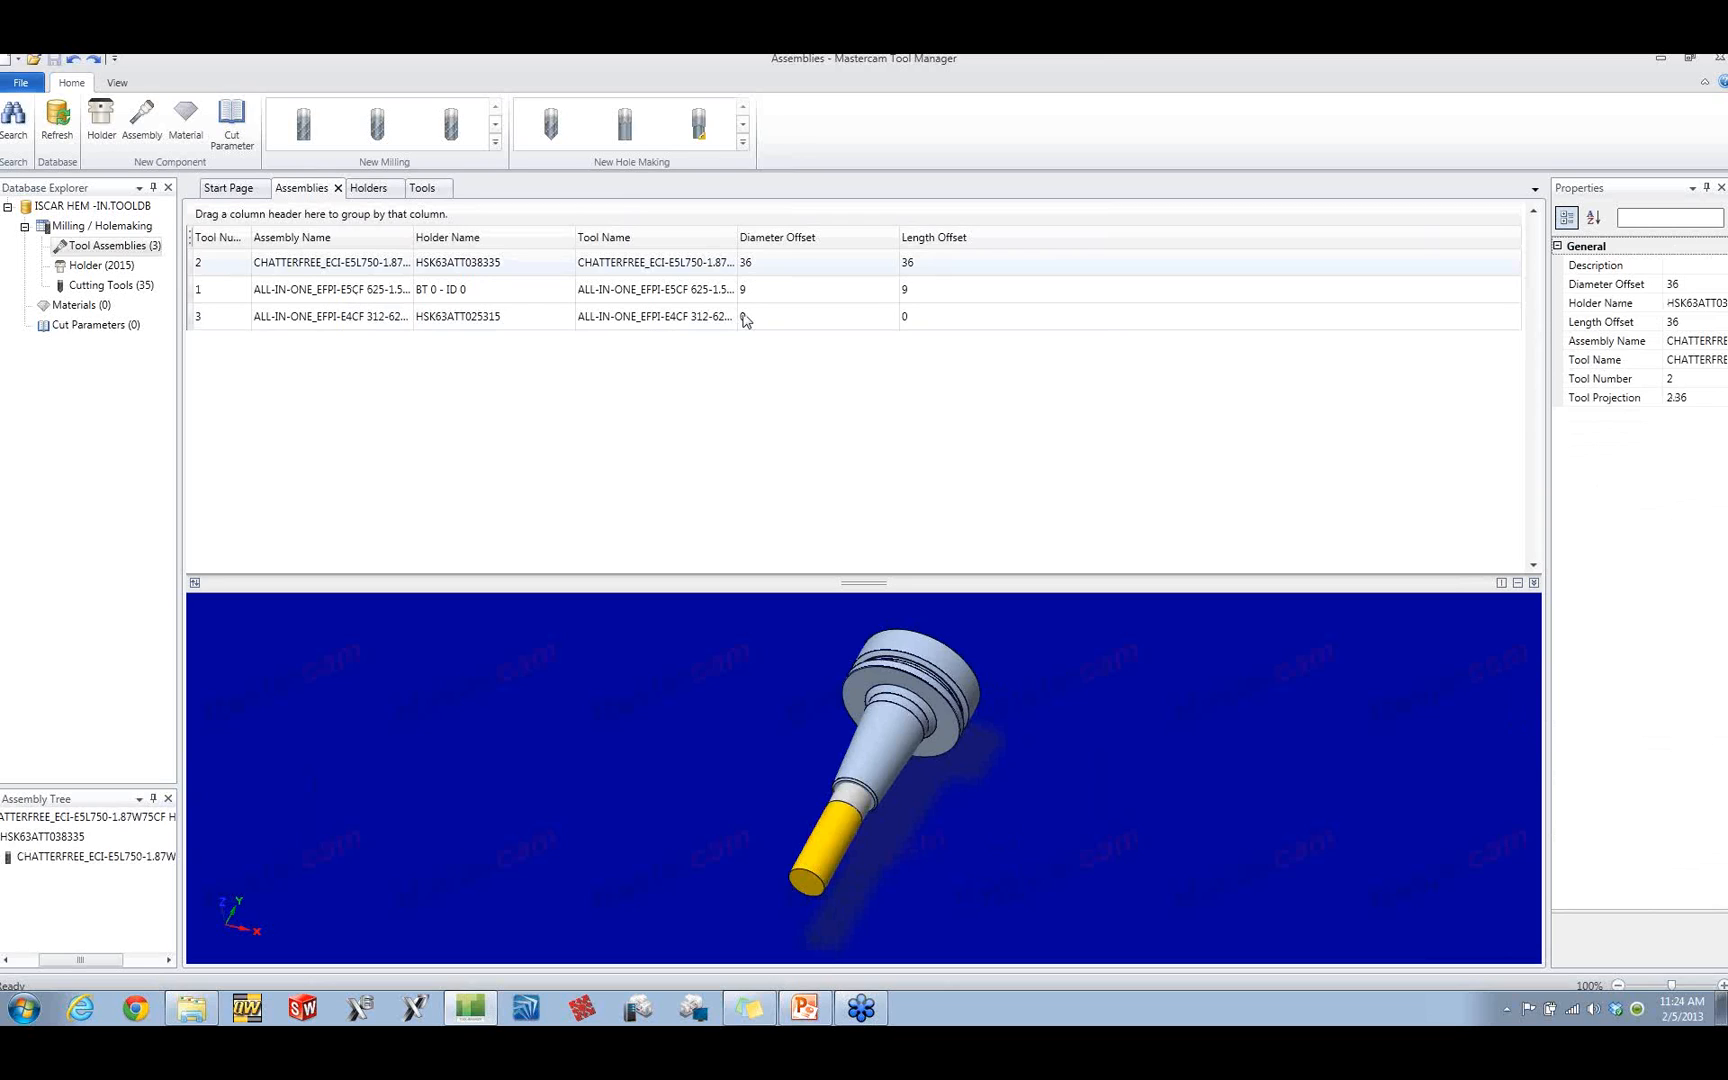
pyautogui.click(1663, 398)
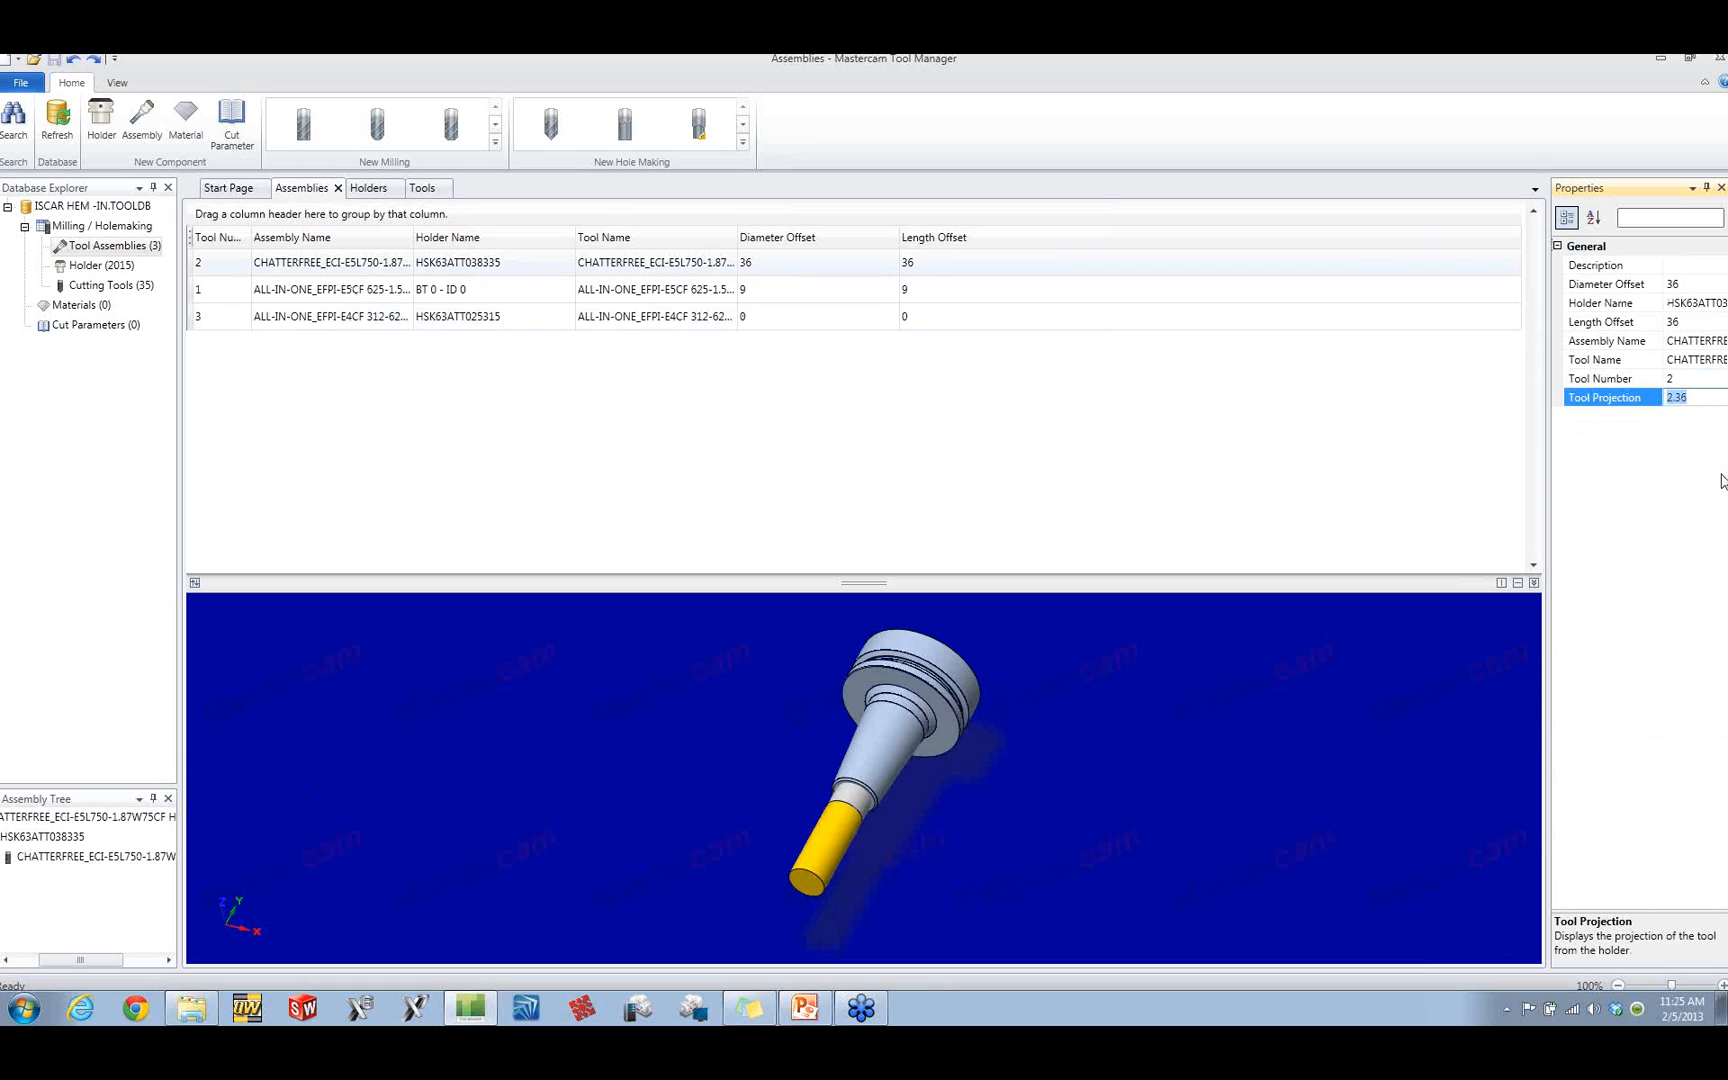
pyautogui.write('1')
pyautogui.press('Return')
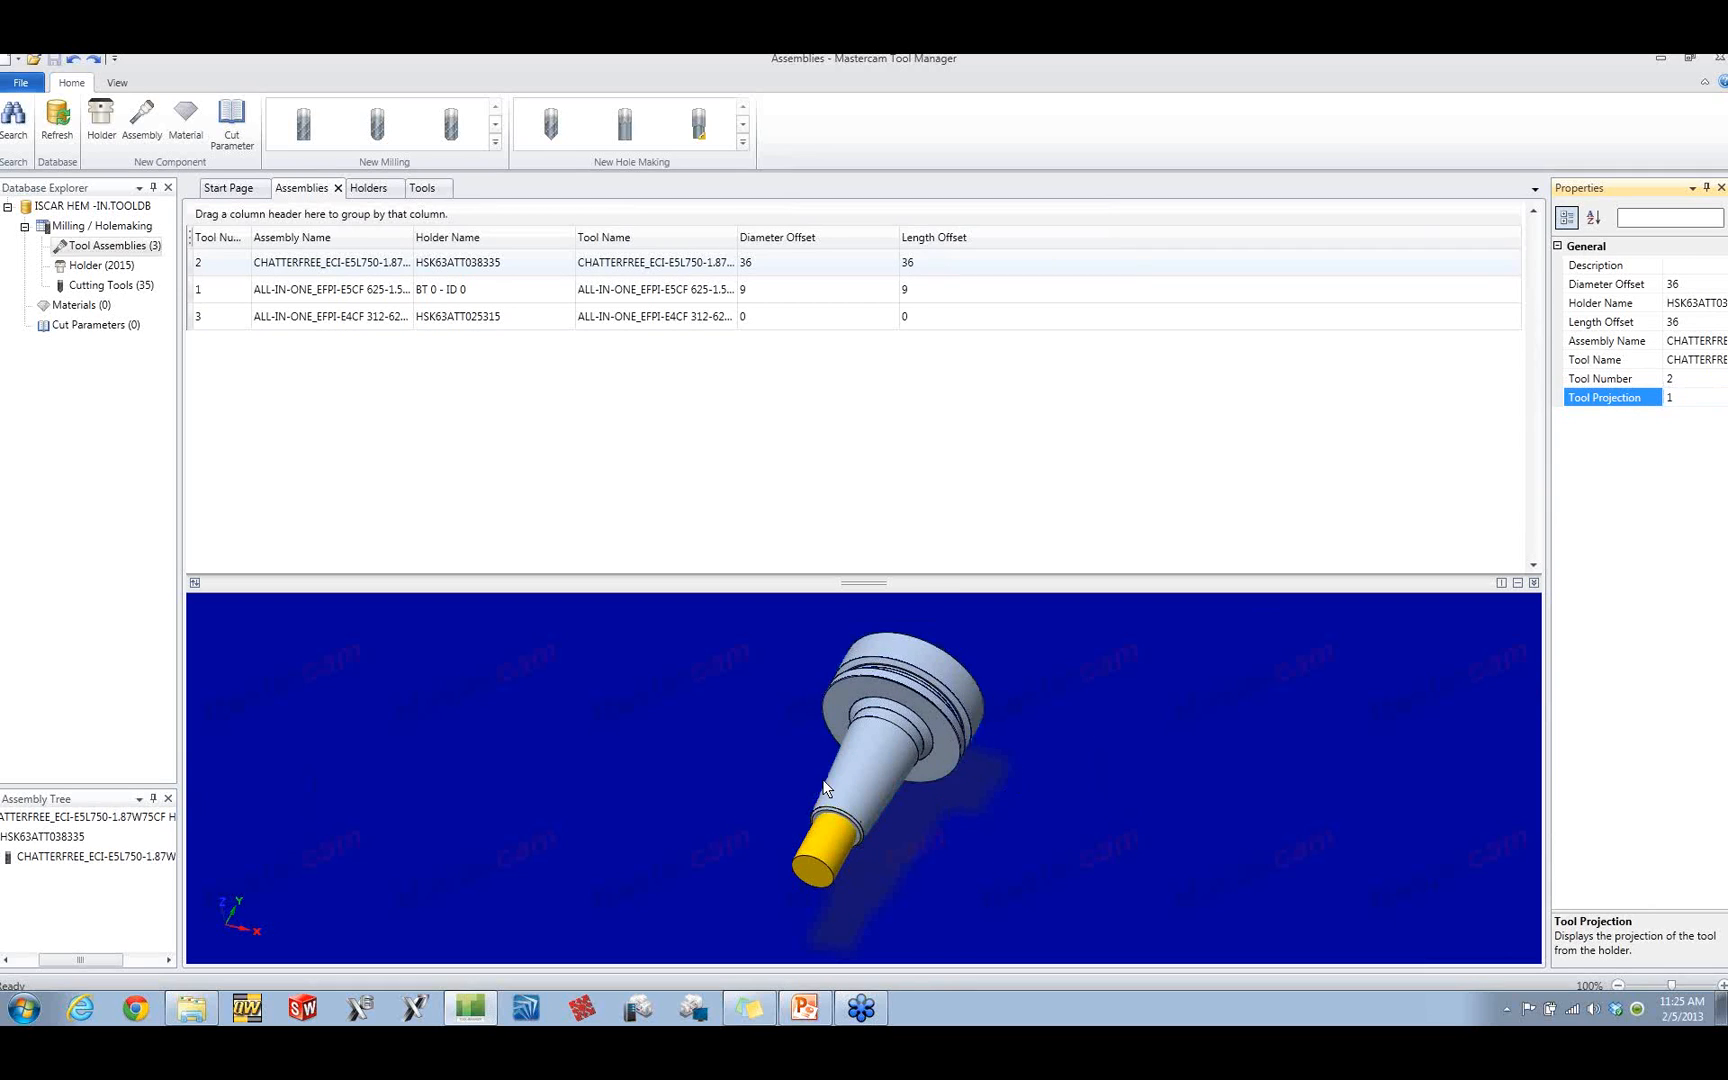
pyautogui.moveTo(837, 781); pyautogui.dragTo(765, 783, button='middle')
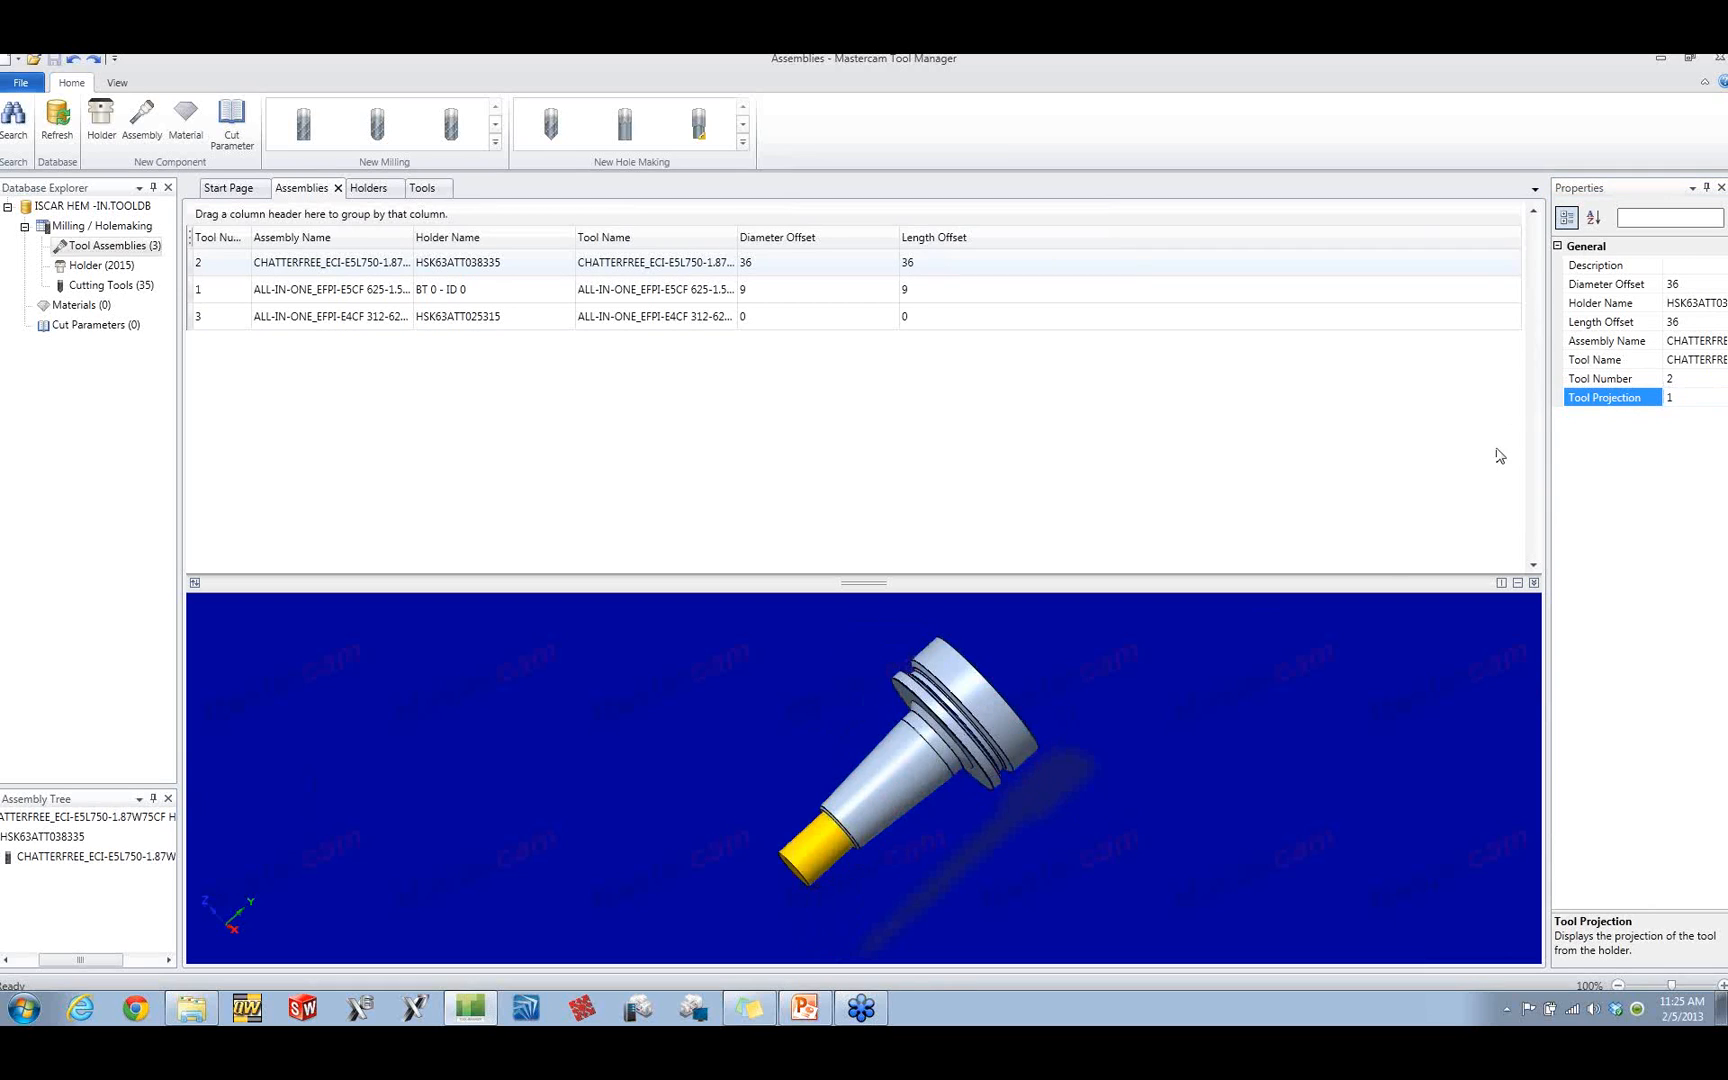
# Step: Set the tool projection of the HSK63ATT038335 assembly to 2
pyautogui.doubleClick(1698, 399)
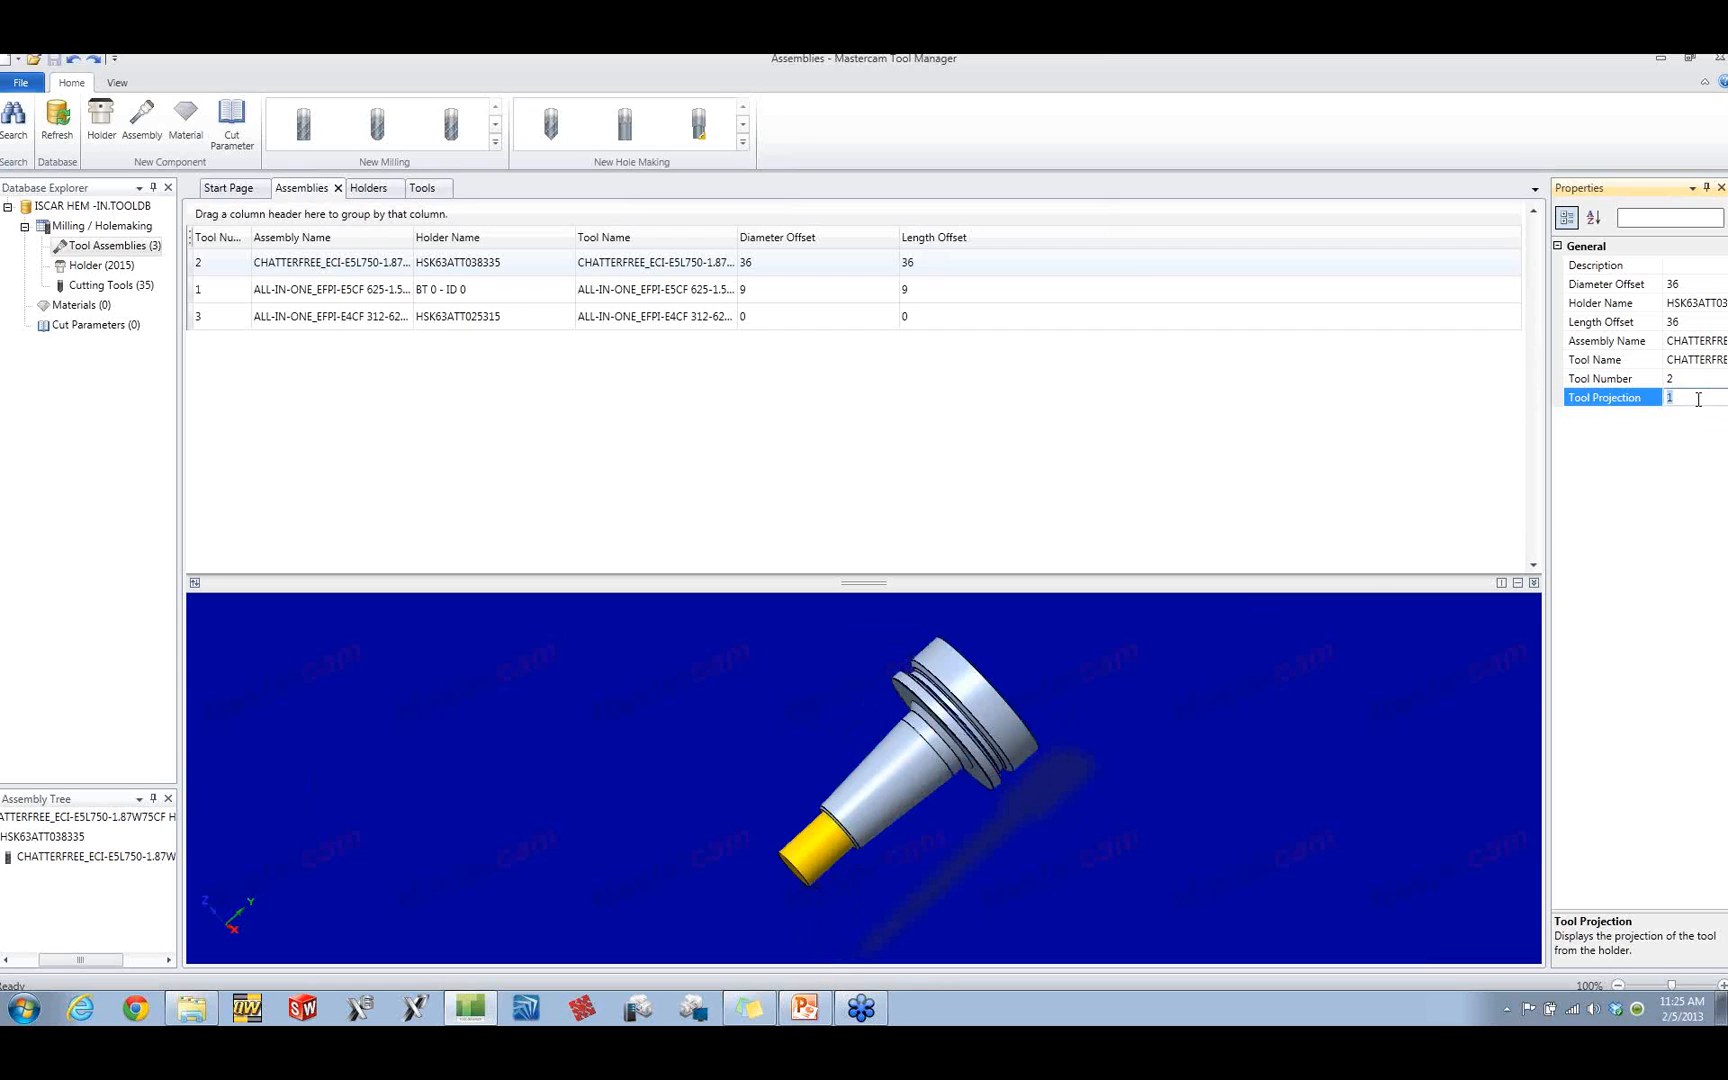
pyautogui.write('2')
pyautogui.press('Return')
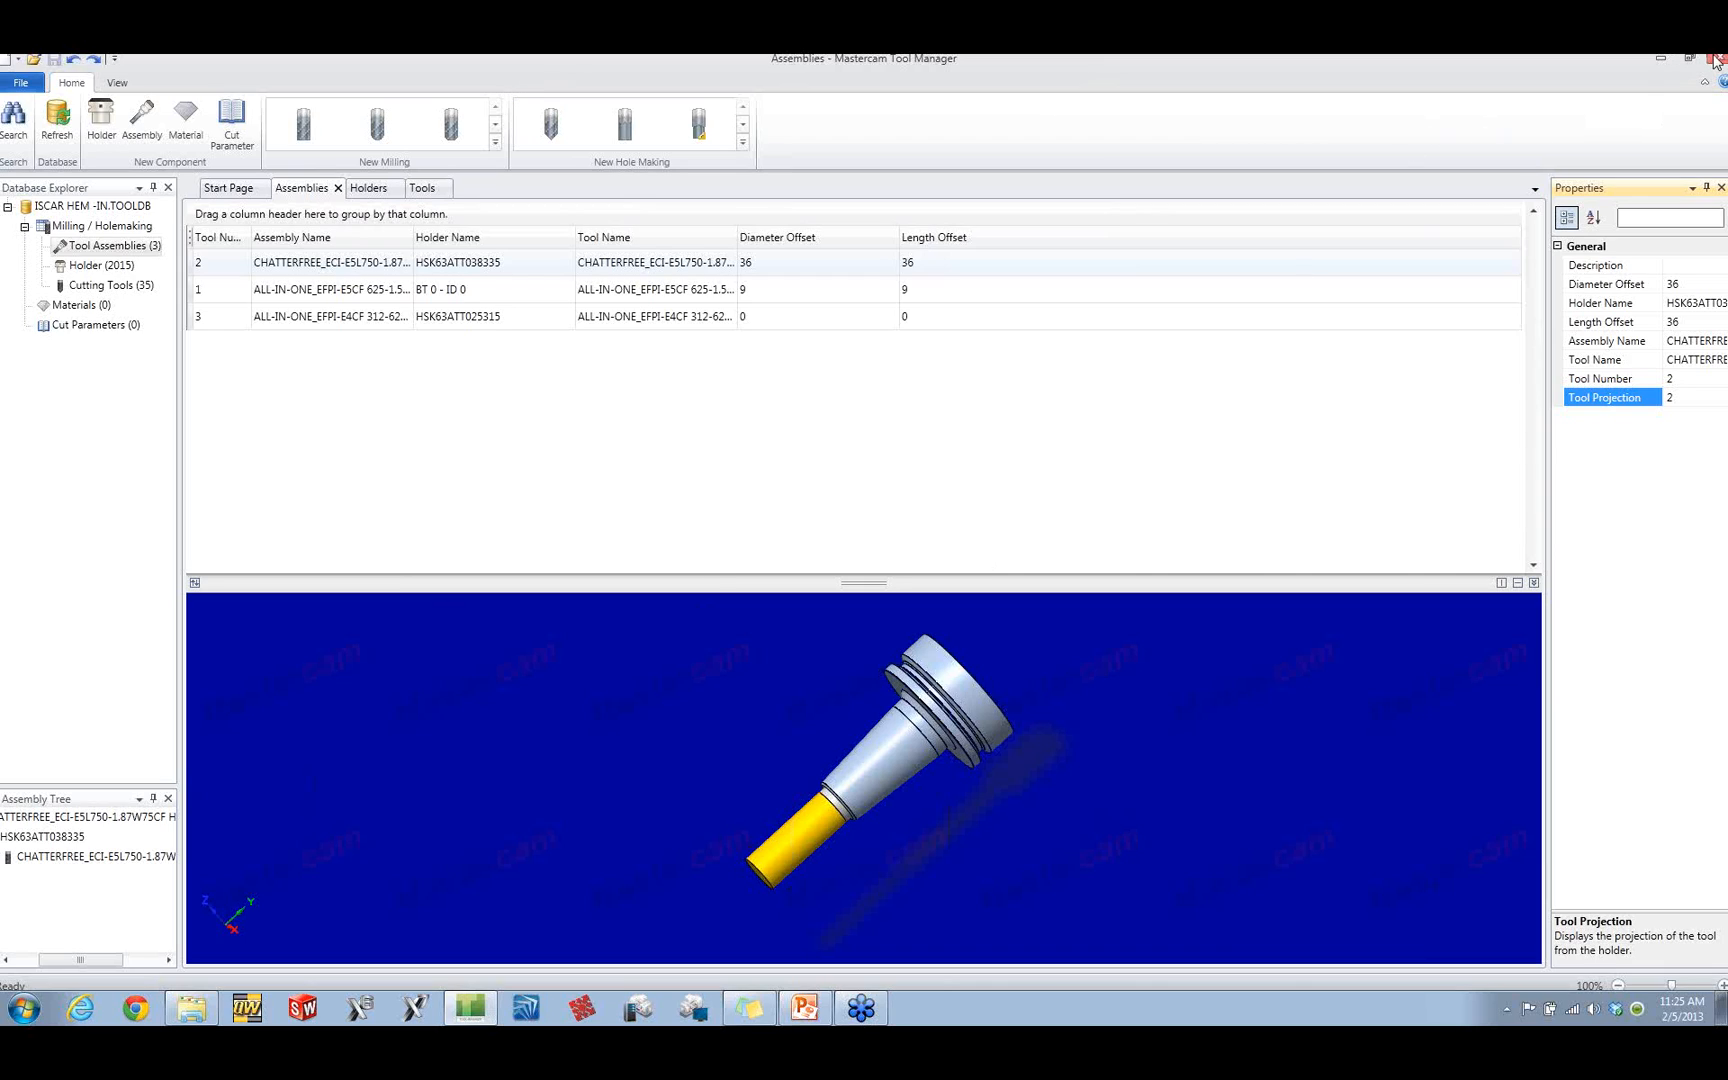
# Step: Switch to the X7_Mill Preview presentation in PowerPoint and start the slide show from slide 20, New Tool Manager
pyautogui.hotkey('alt', 'Tab')
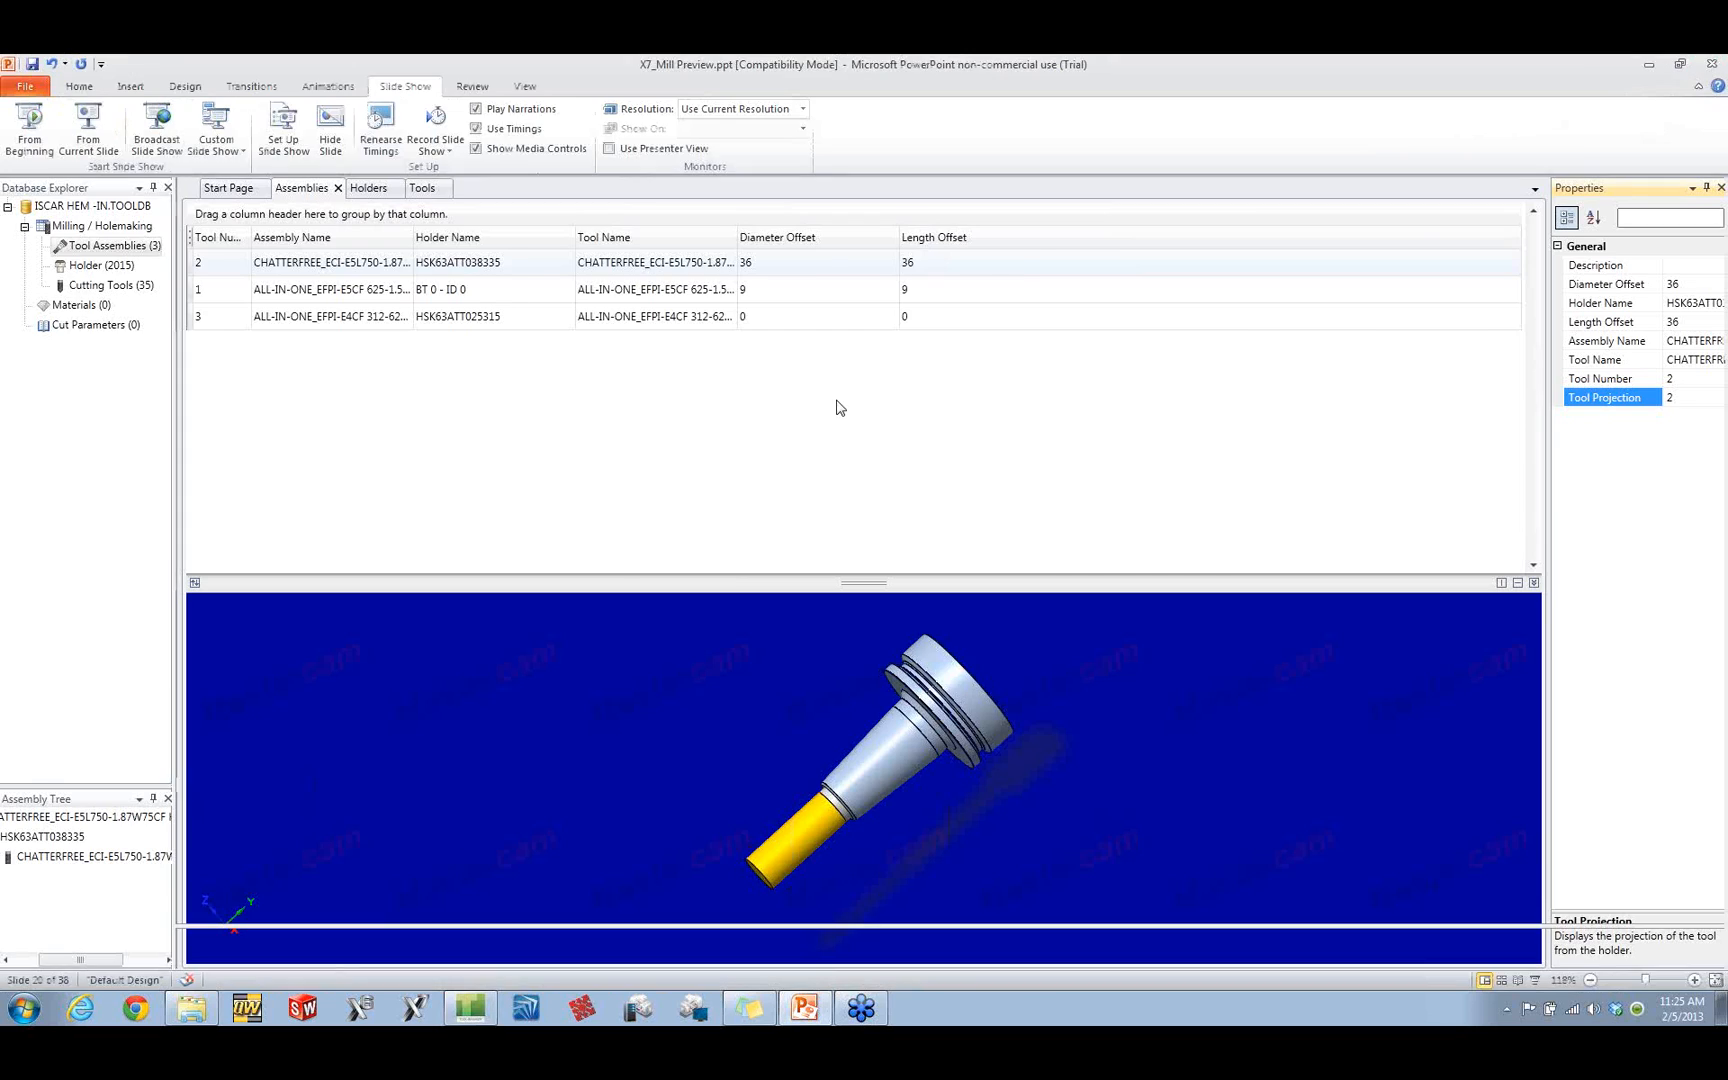
pyautogui.click(31, 156)
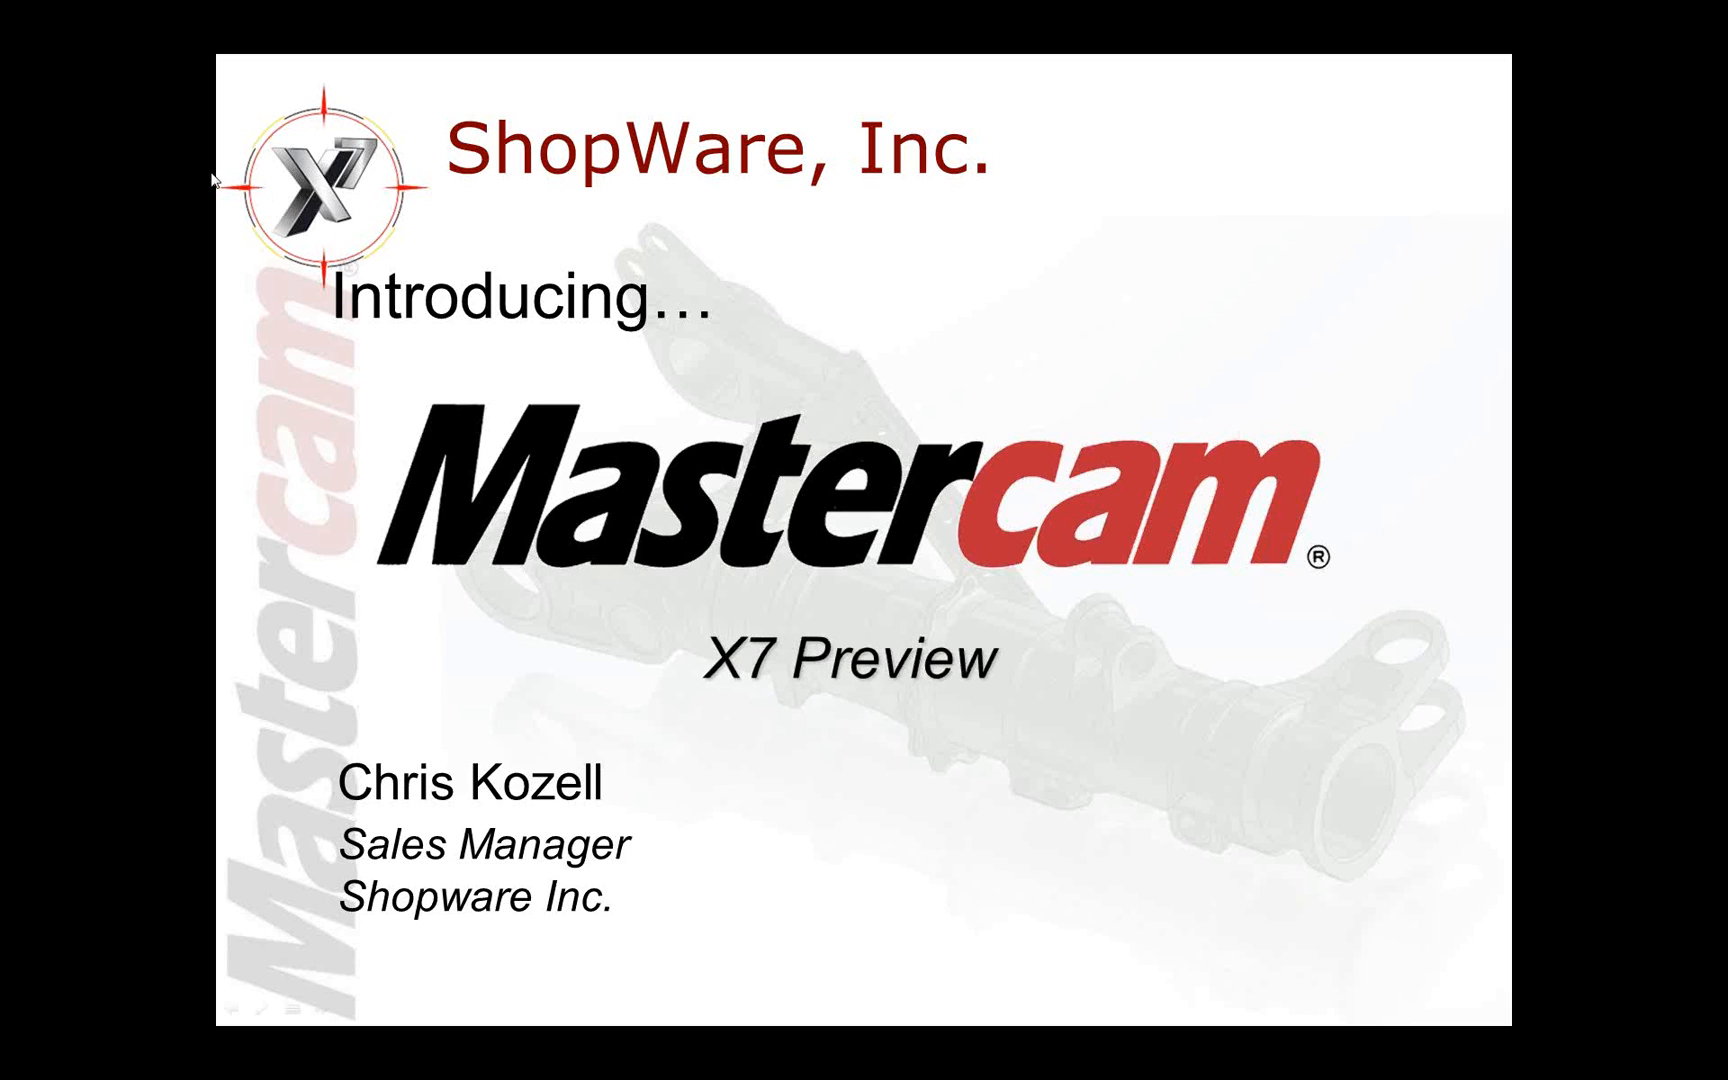
pyautogui.press('Escape')
pyautogui.click(93, 698)
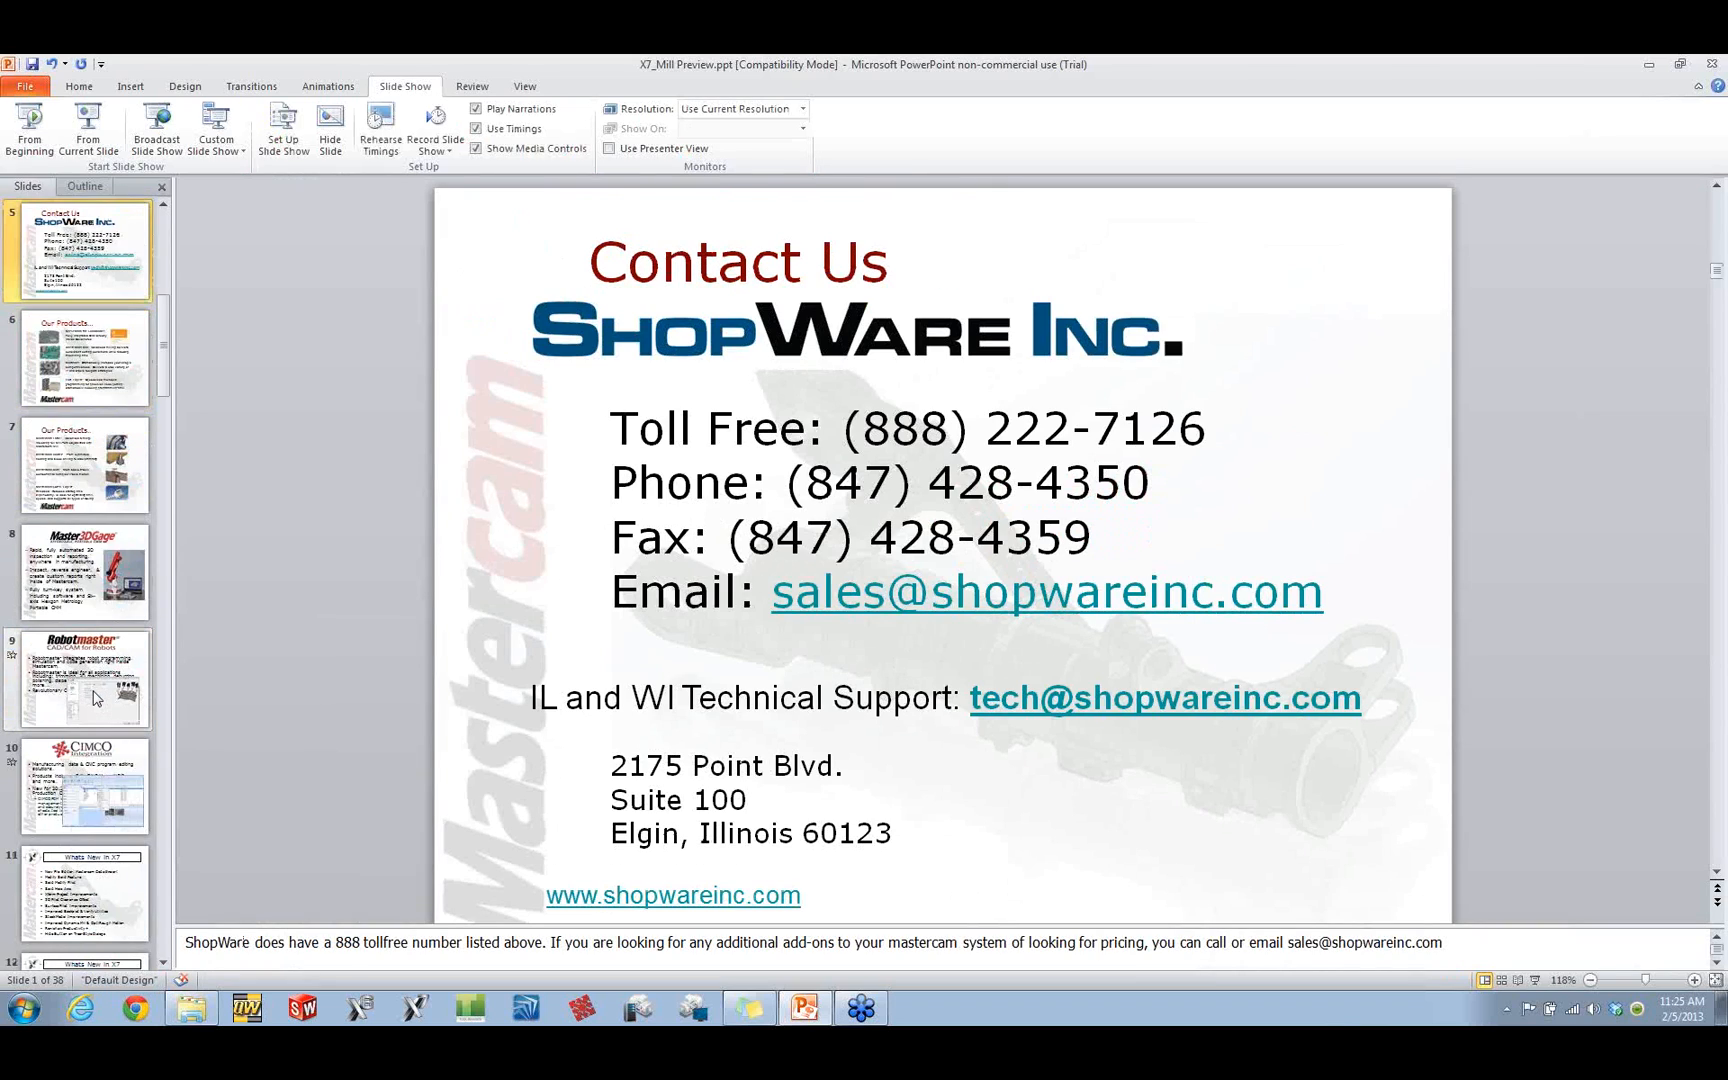
pyautogui.scroll(-5, 93, 698)
pyautogui.scroll(-4, 95, 696)
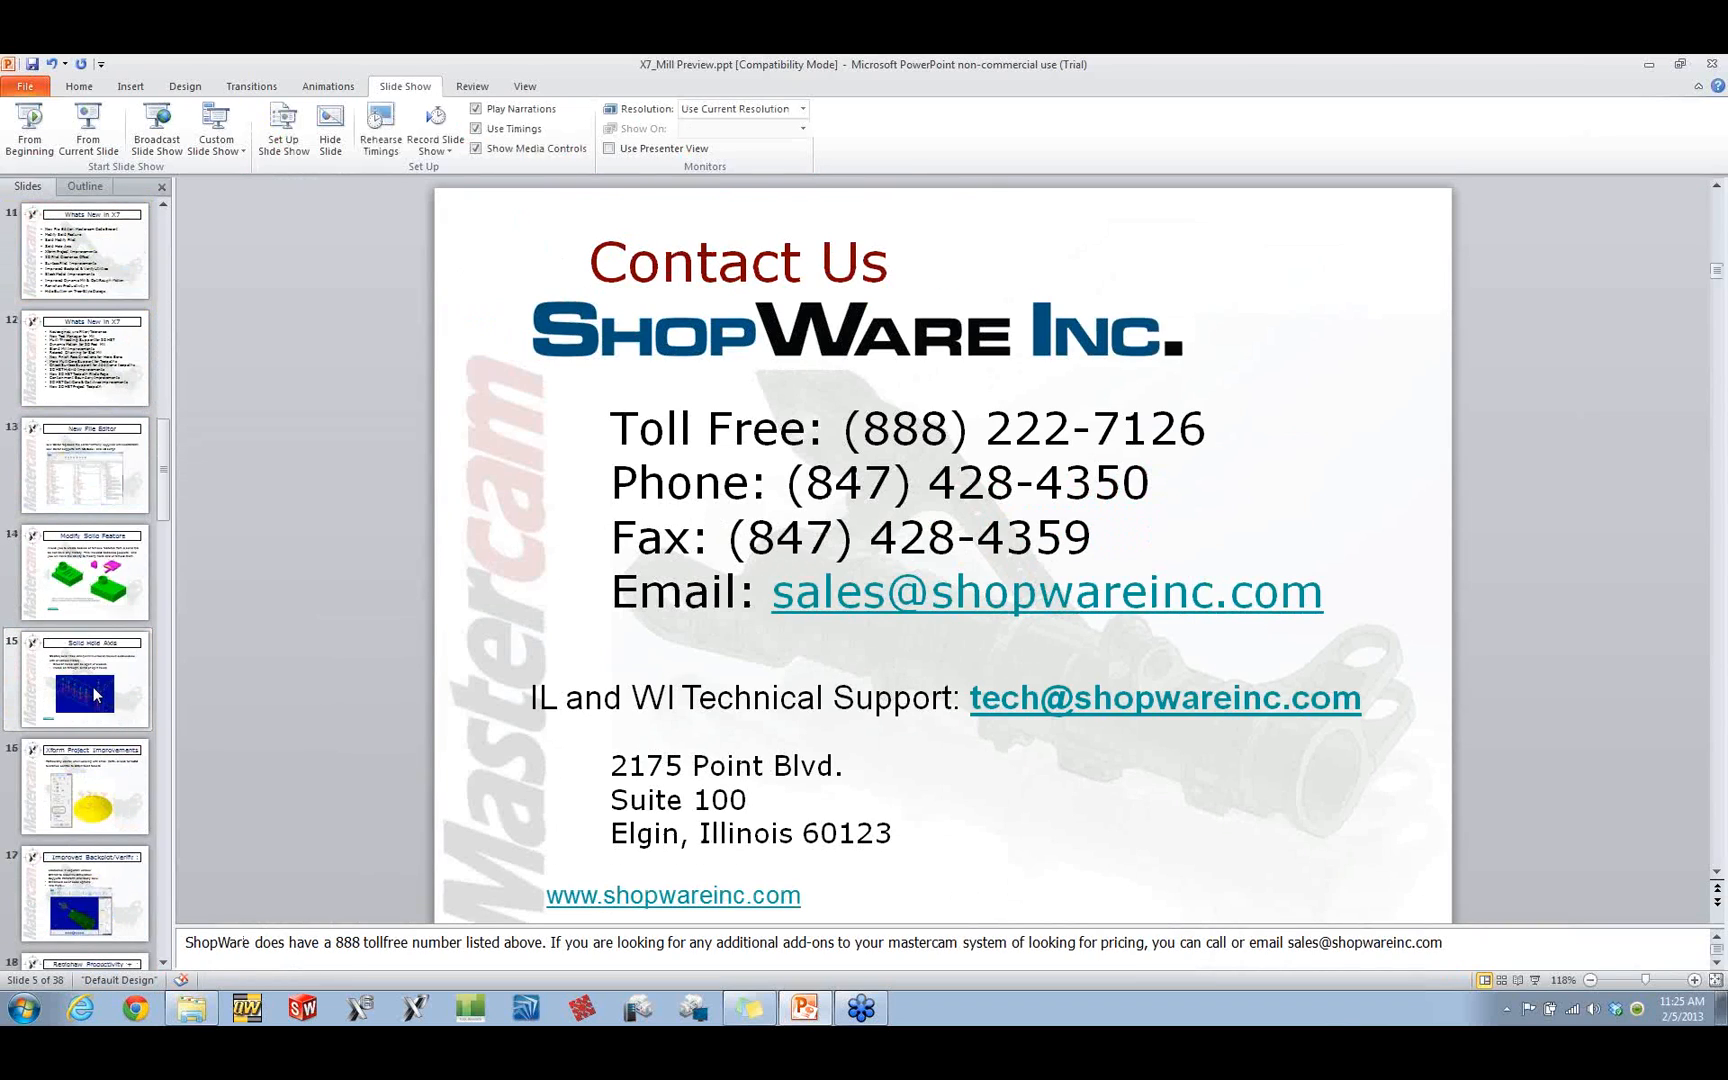
pyautogui.click(85, 853)
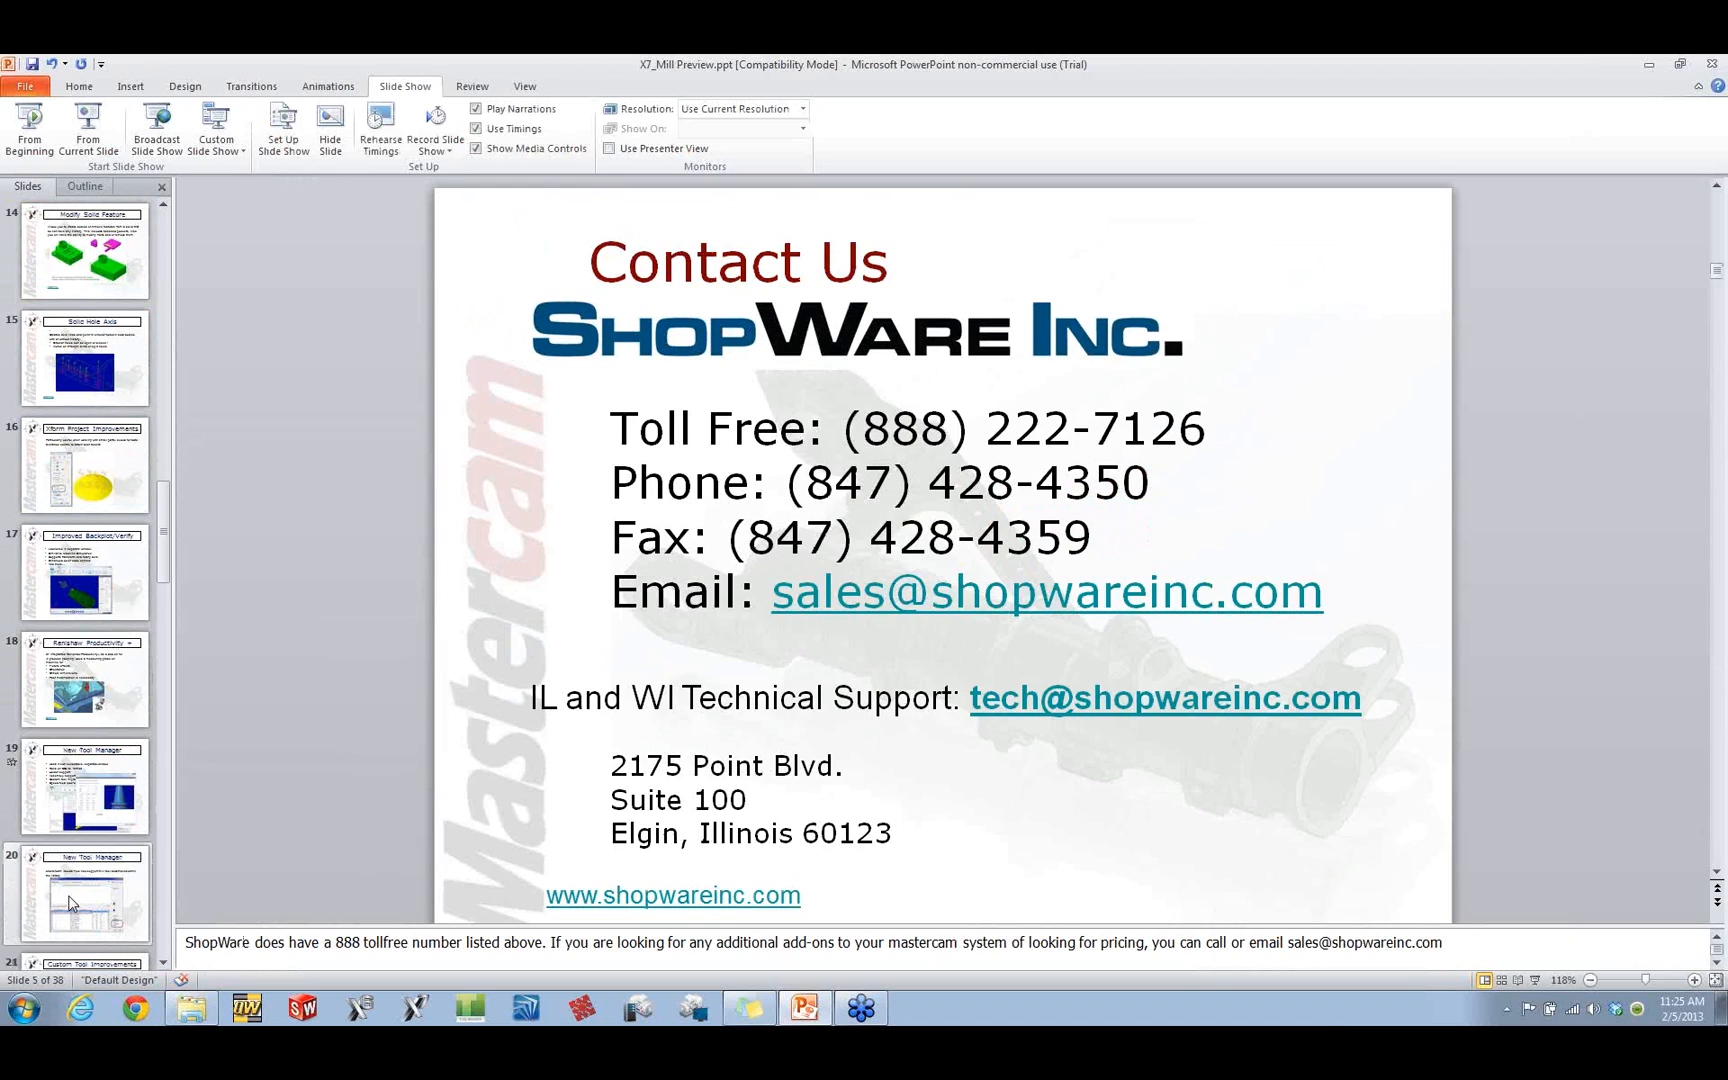
pyautogui.click(99, 145)
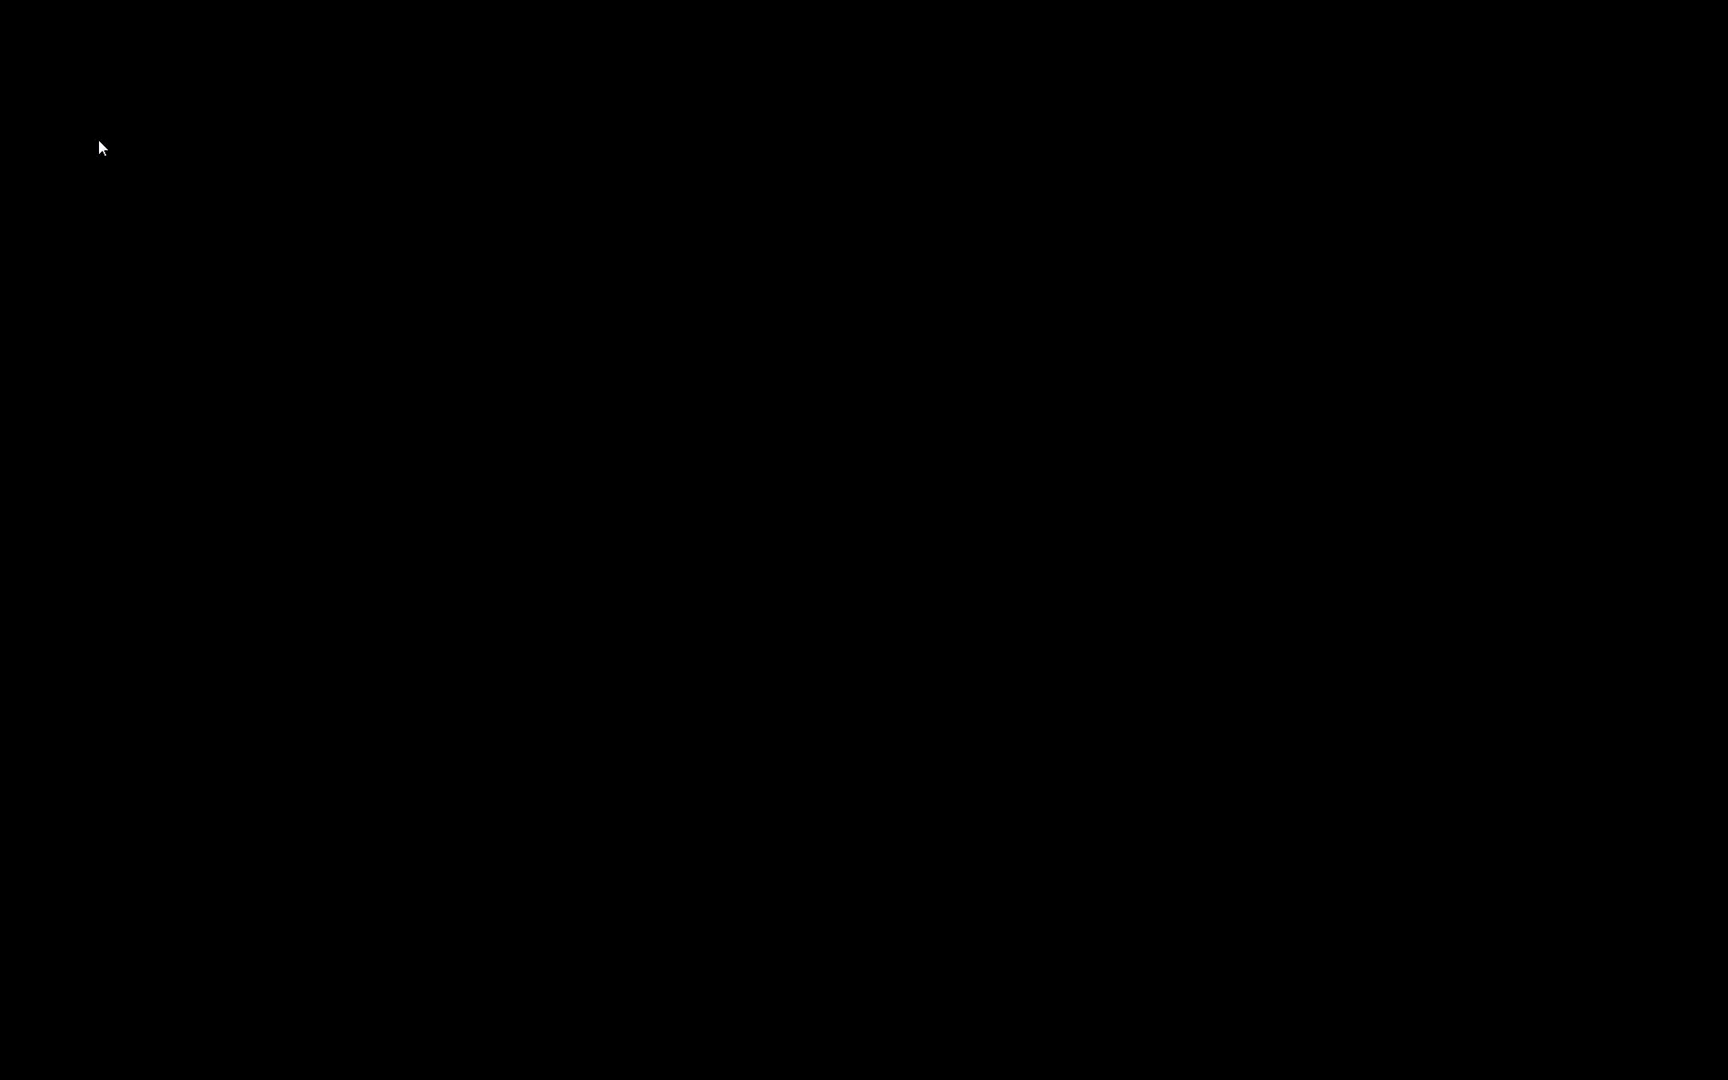
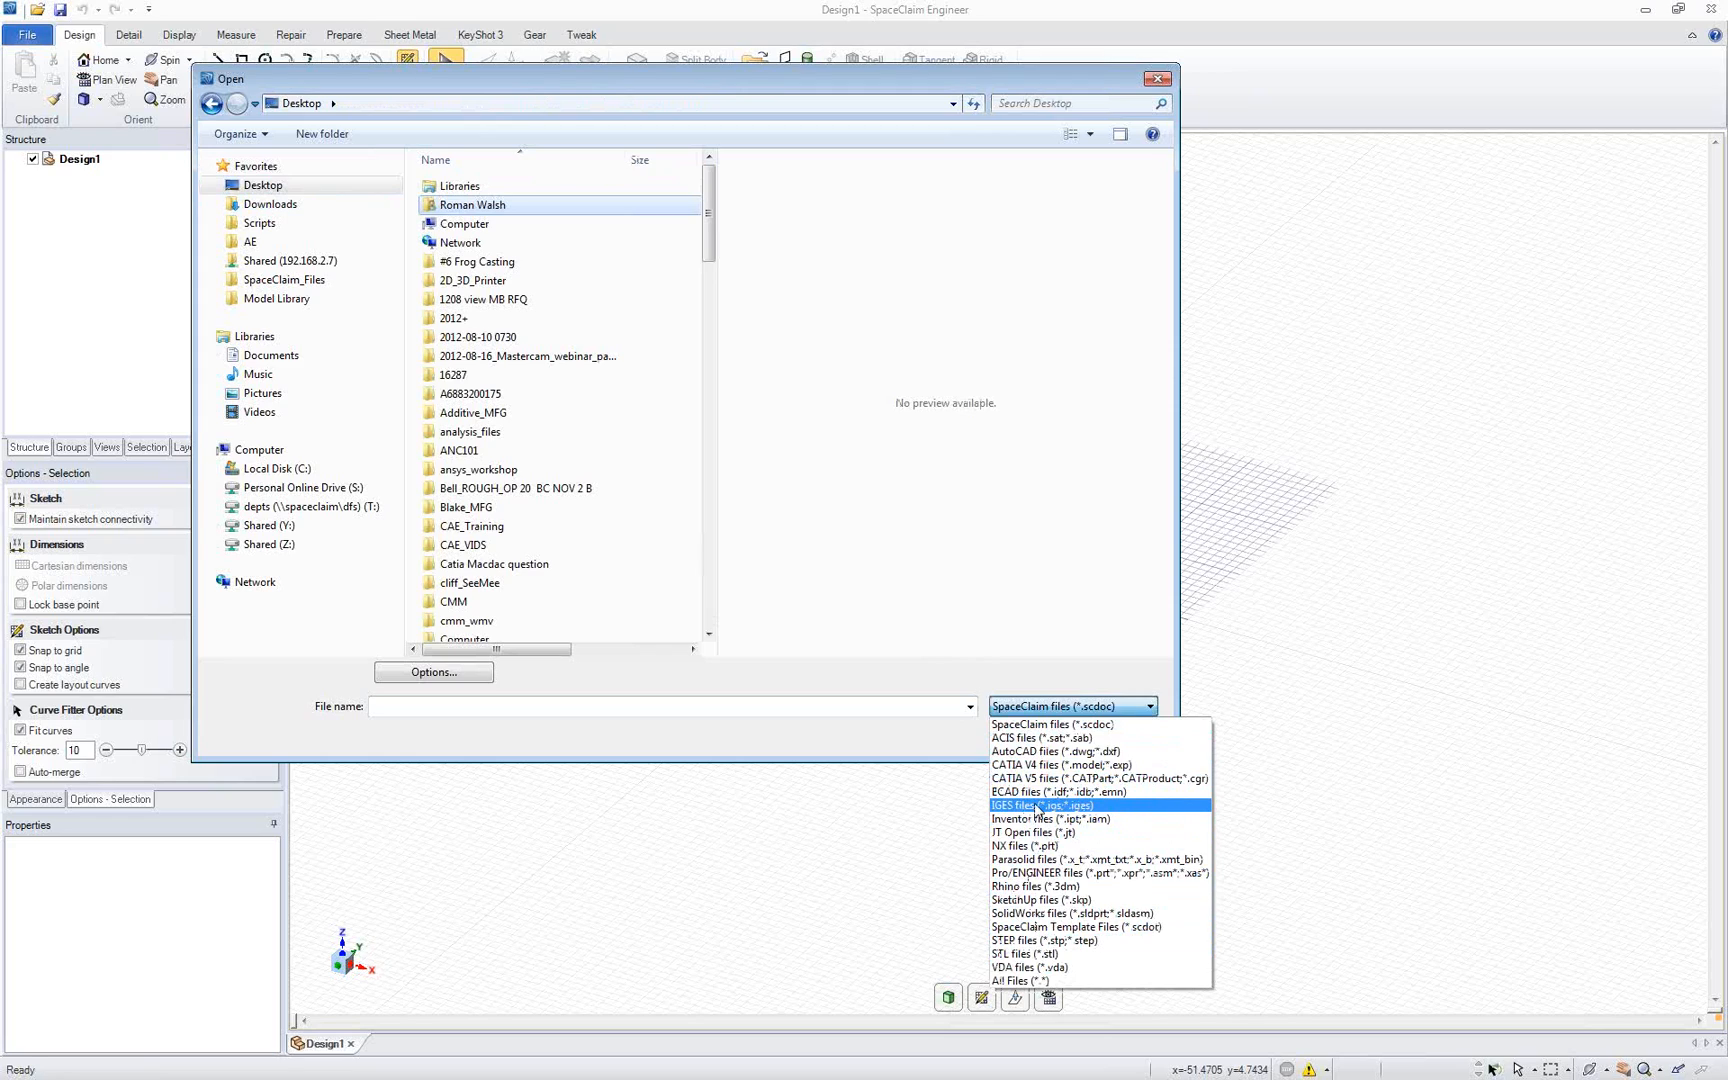
# Step: Open the IGES file Landing_gear_CAM.igs from the landing_gear folder on the Desktop
pyautogui.click(1037, 806)
pyautogui.scroll(-15, 632, 414)
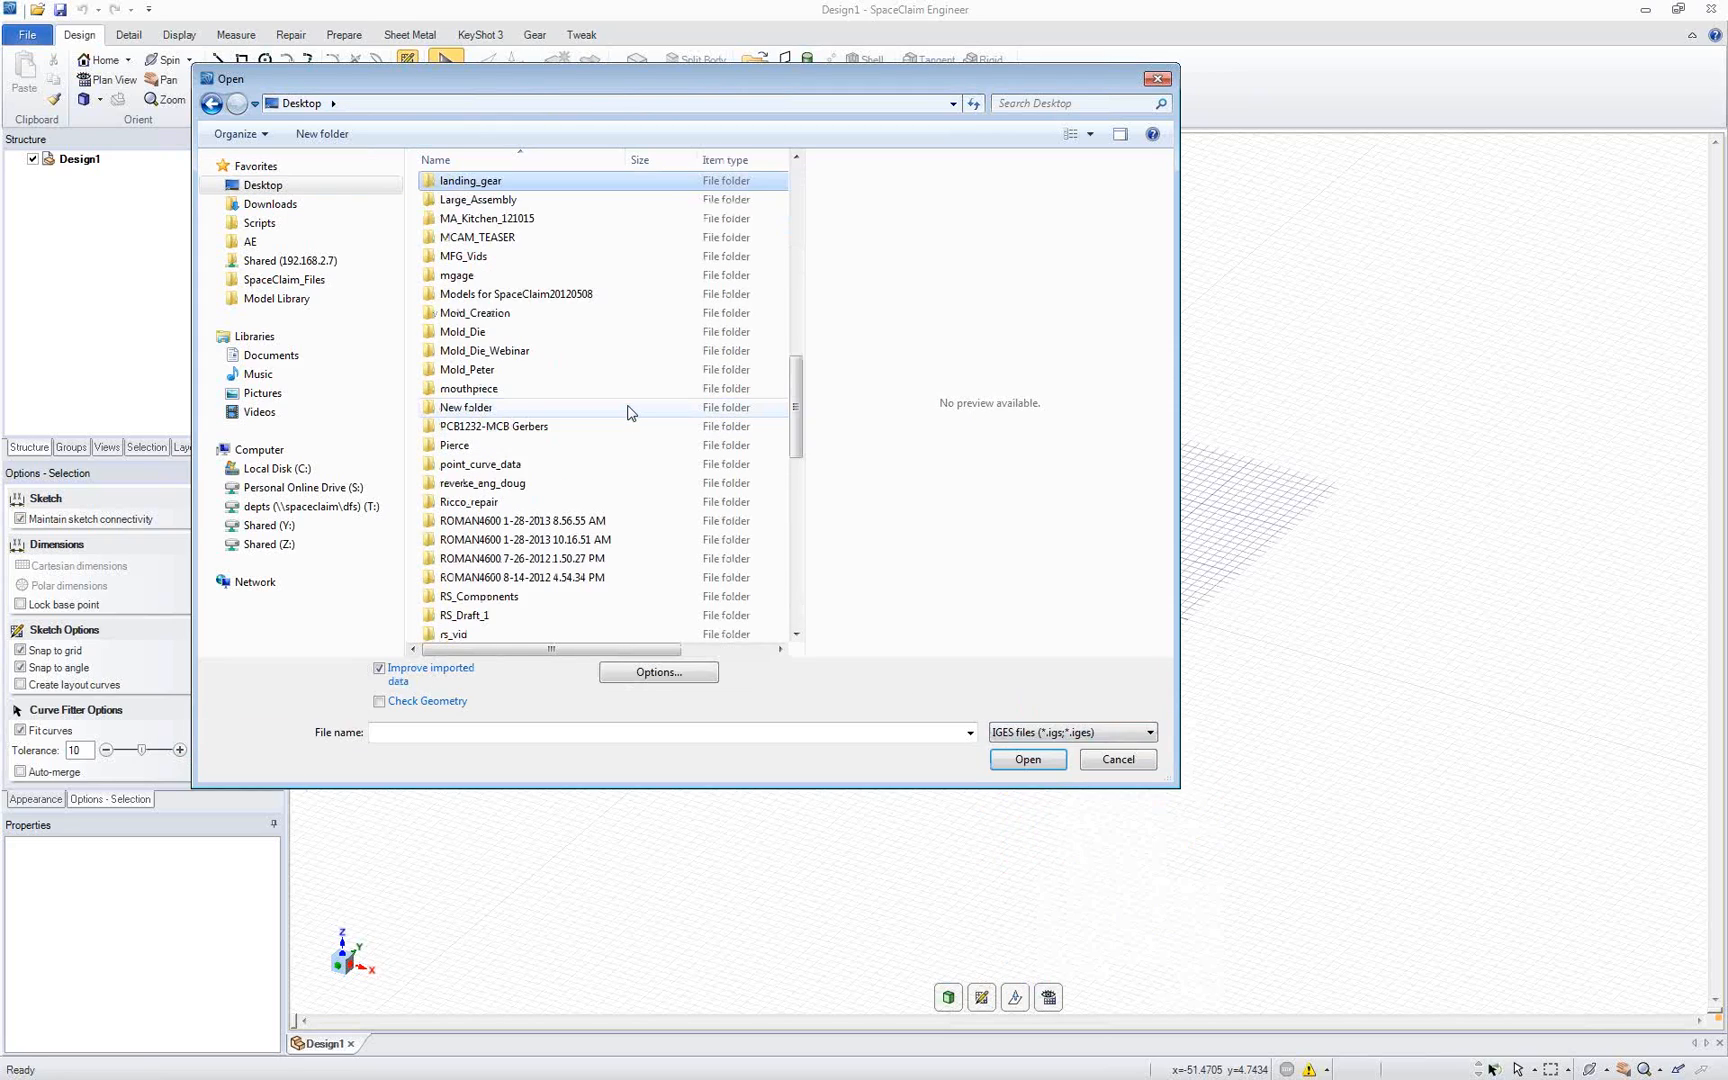
pyautogui.press('Return')
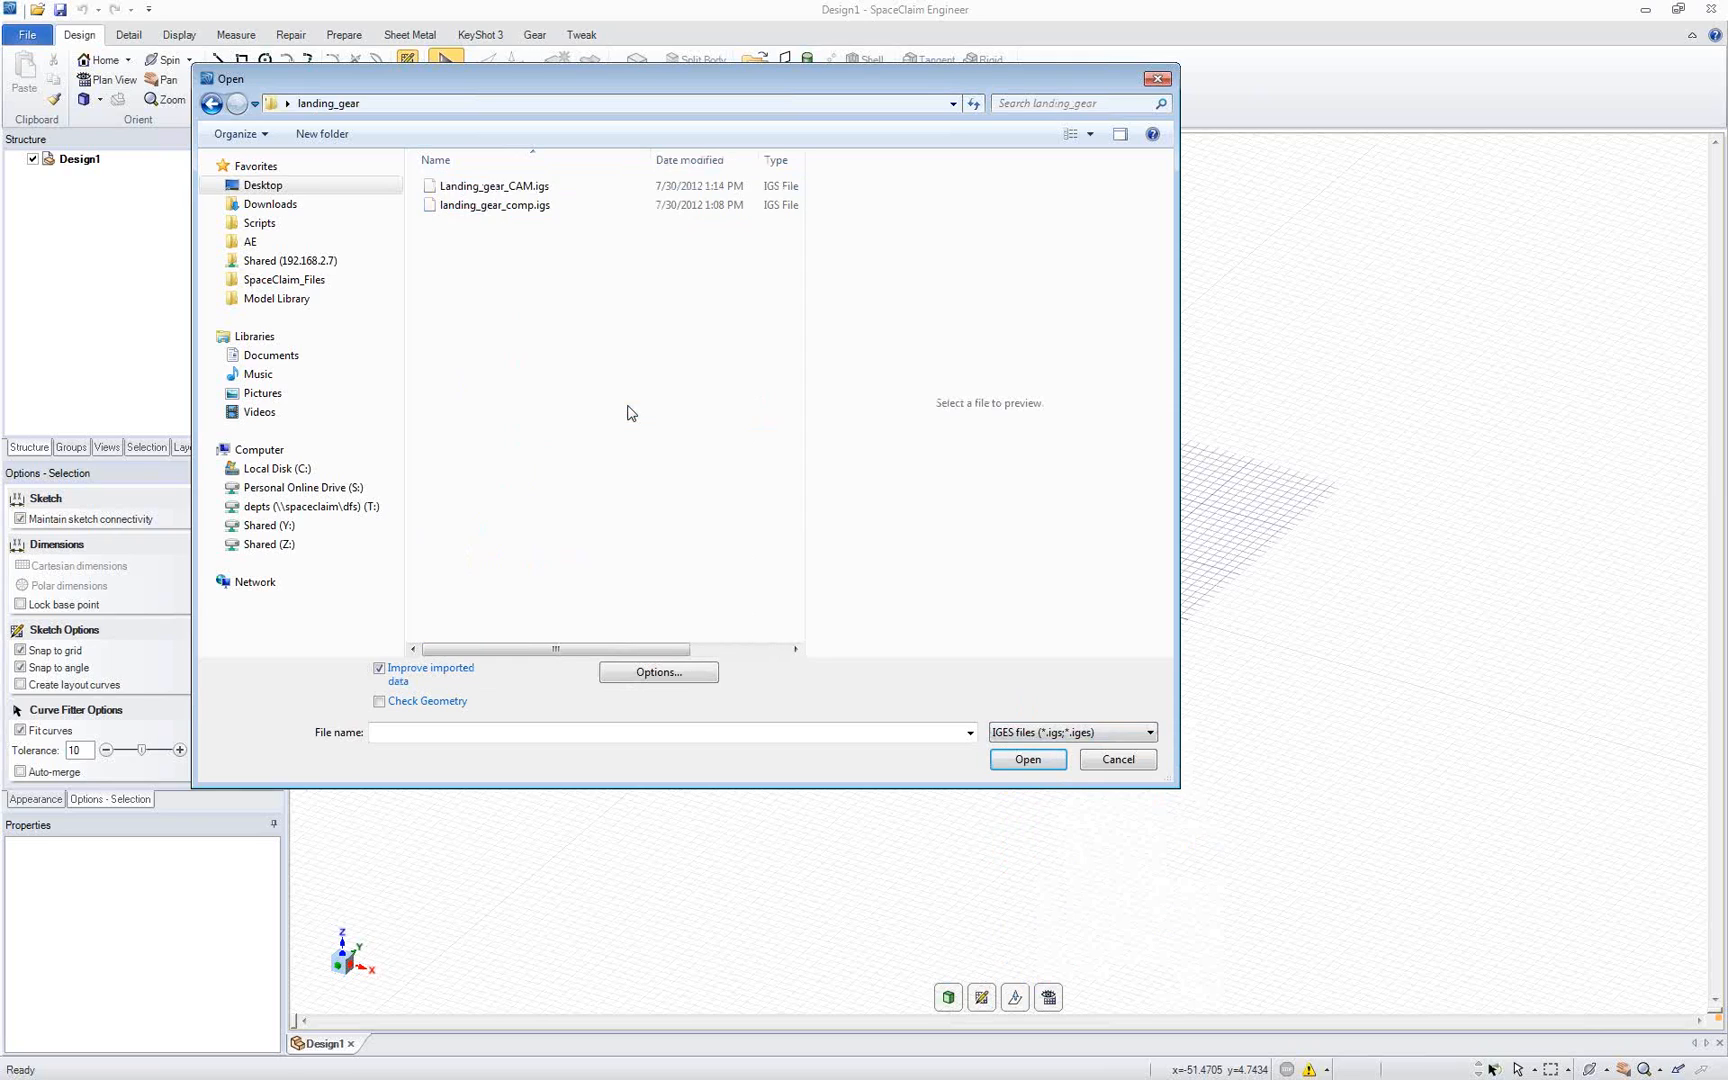
pyautogui.doubleClick(567, 190)
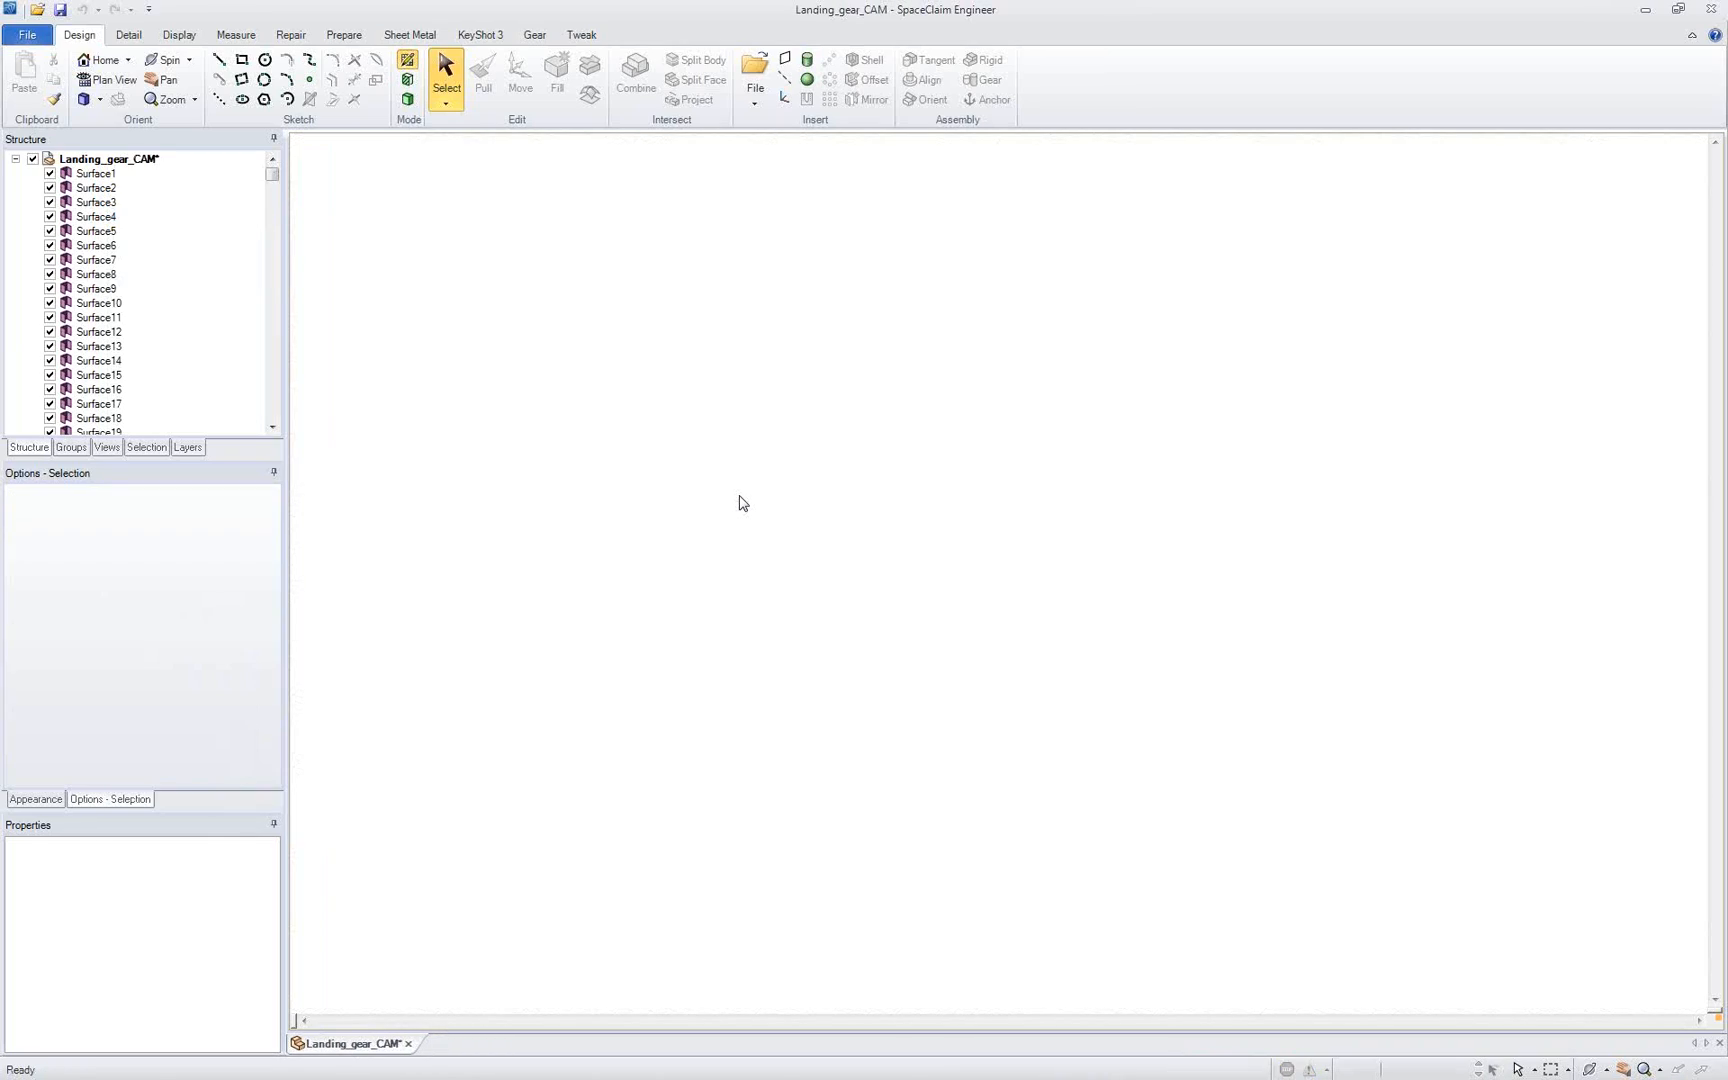
# Step: Stitch all the imported landing gear surfaces together into one surface body
pyautogui.moveTo(740, 501); pyautogui.dragTo(1028, 483, button='middle')
pyautogui.scroll(5, 902, 528)
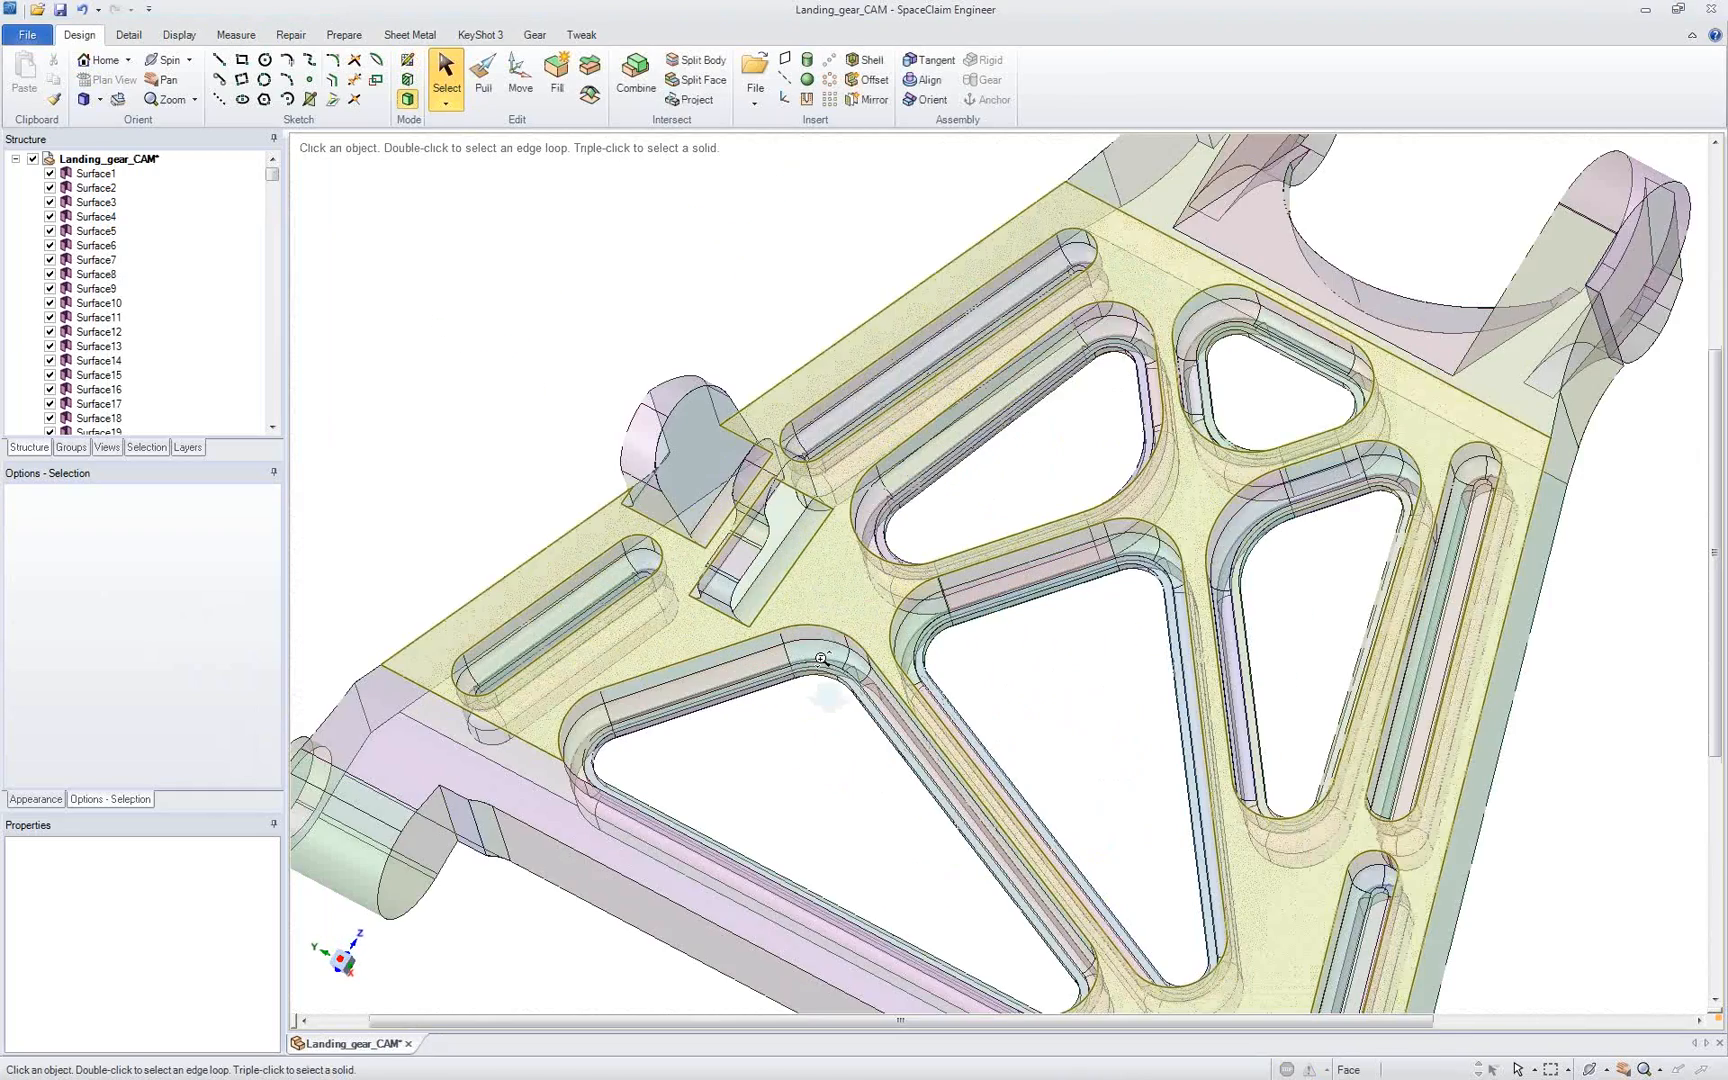
pyautogui.moveTo(800, 537); pyautogui.dragTo(590, 600, button='middle')
pyautogui.moveTo(273, 174)
pyautogui.mouseDown()
pyautogui.moveTo(275, 434)
pyautogui.moveTo(275, 170)
pyautogui.mouseUp()
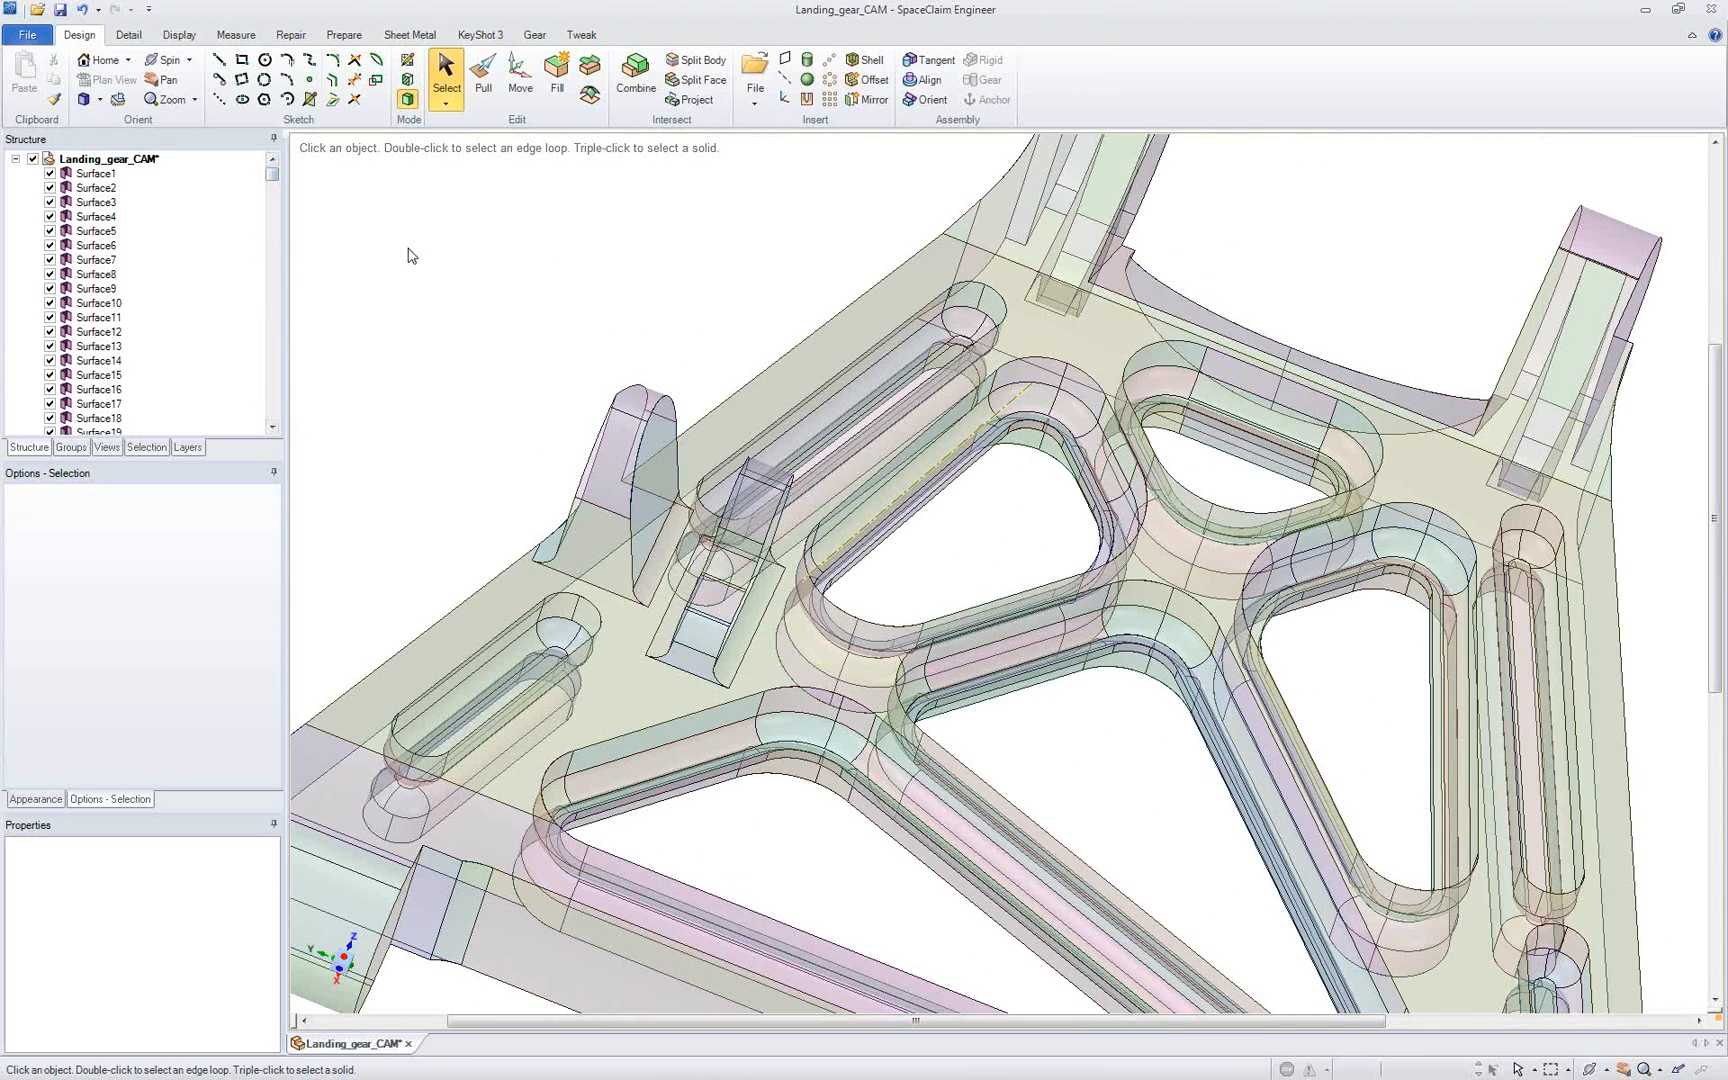
pyautogui.click(291, 35)
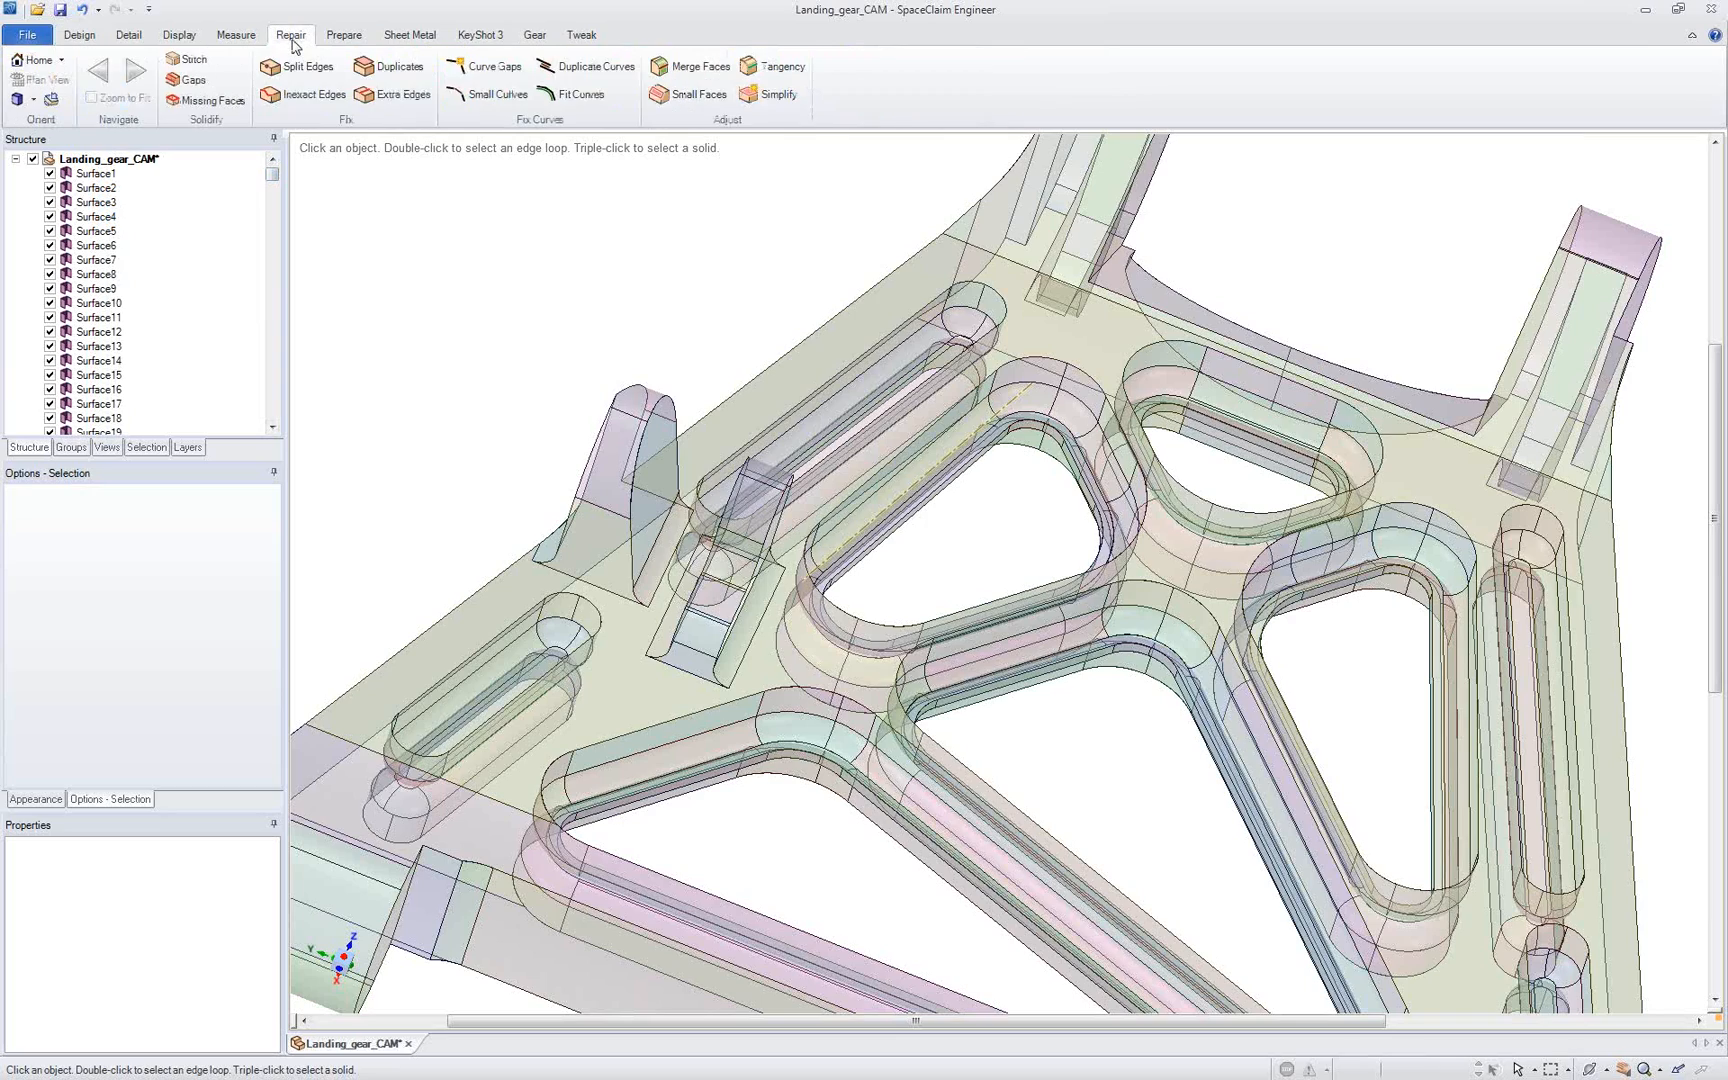
pyautogui.click(245, 66)
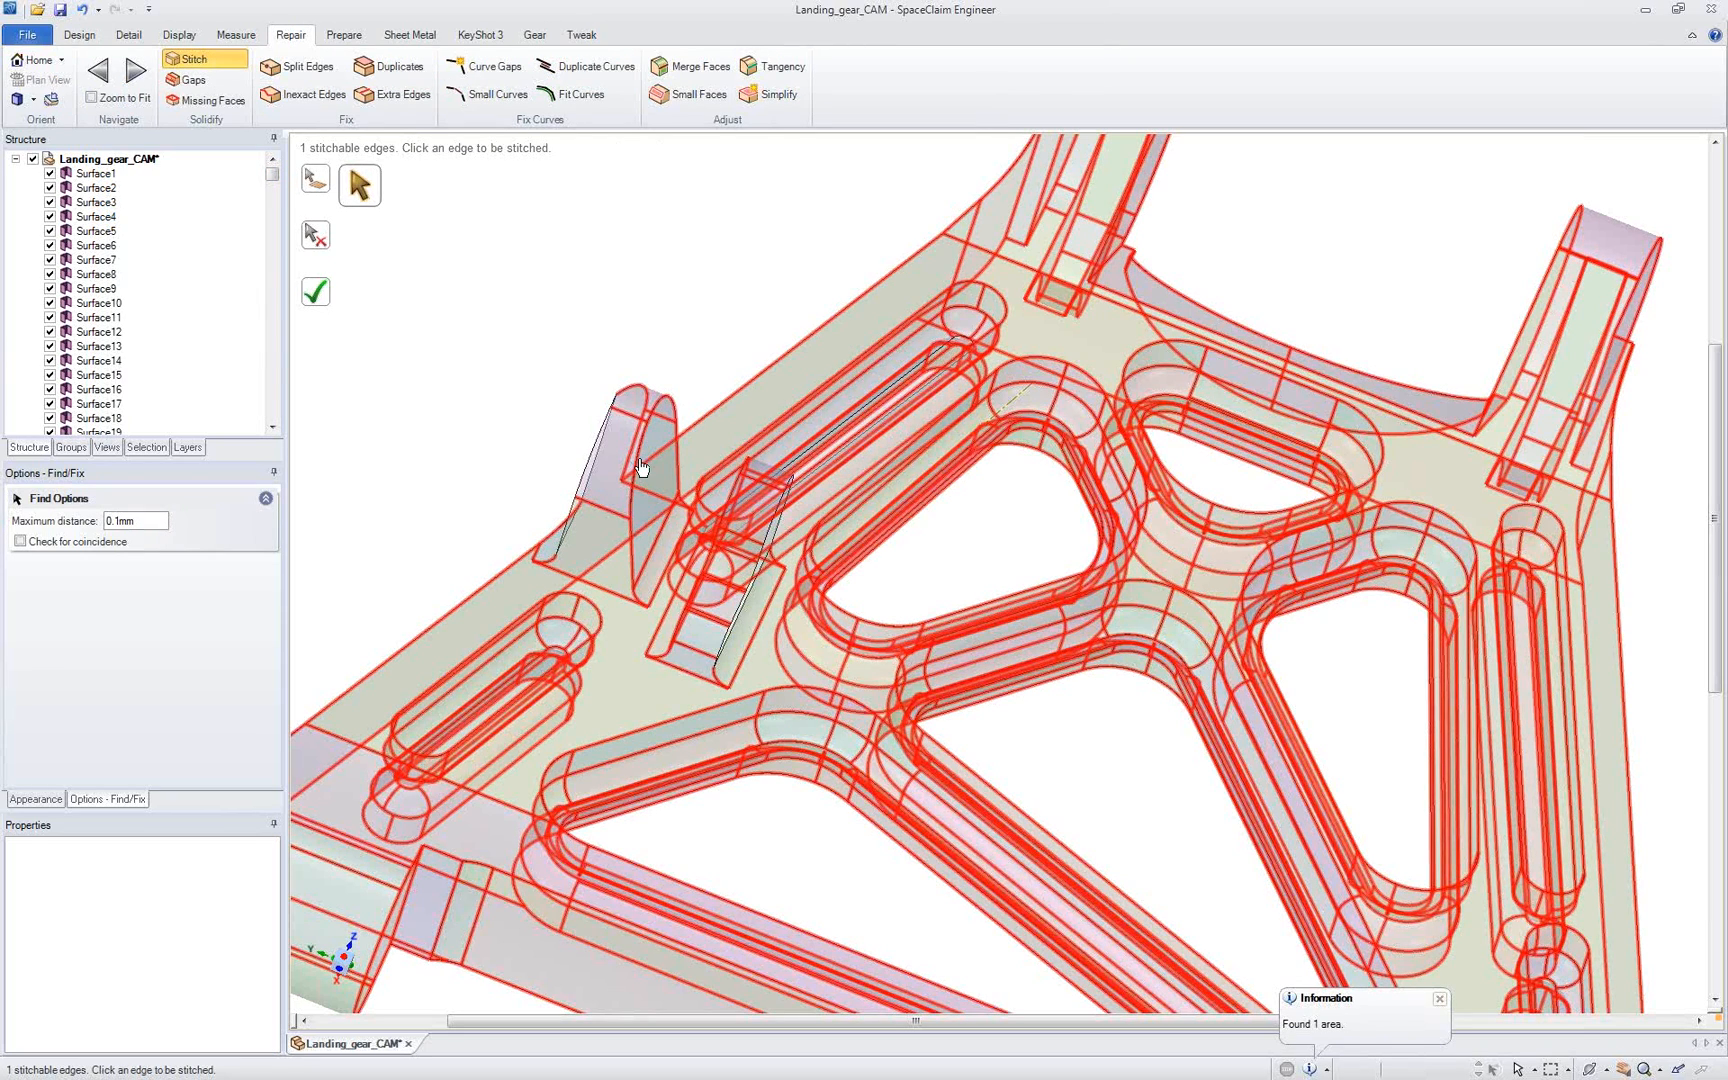
pyautogui.click(639, 458)
# Step: Find the missing faces and create them at the two upright lugs and the long slot to close the body
pyautogui.moveTo(559, 444); pyautogui.dragTo(595, 484, button='middle')
pyautogui.scroll(5, 595, 484)
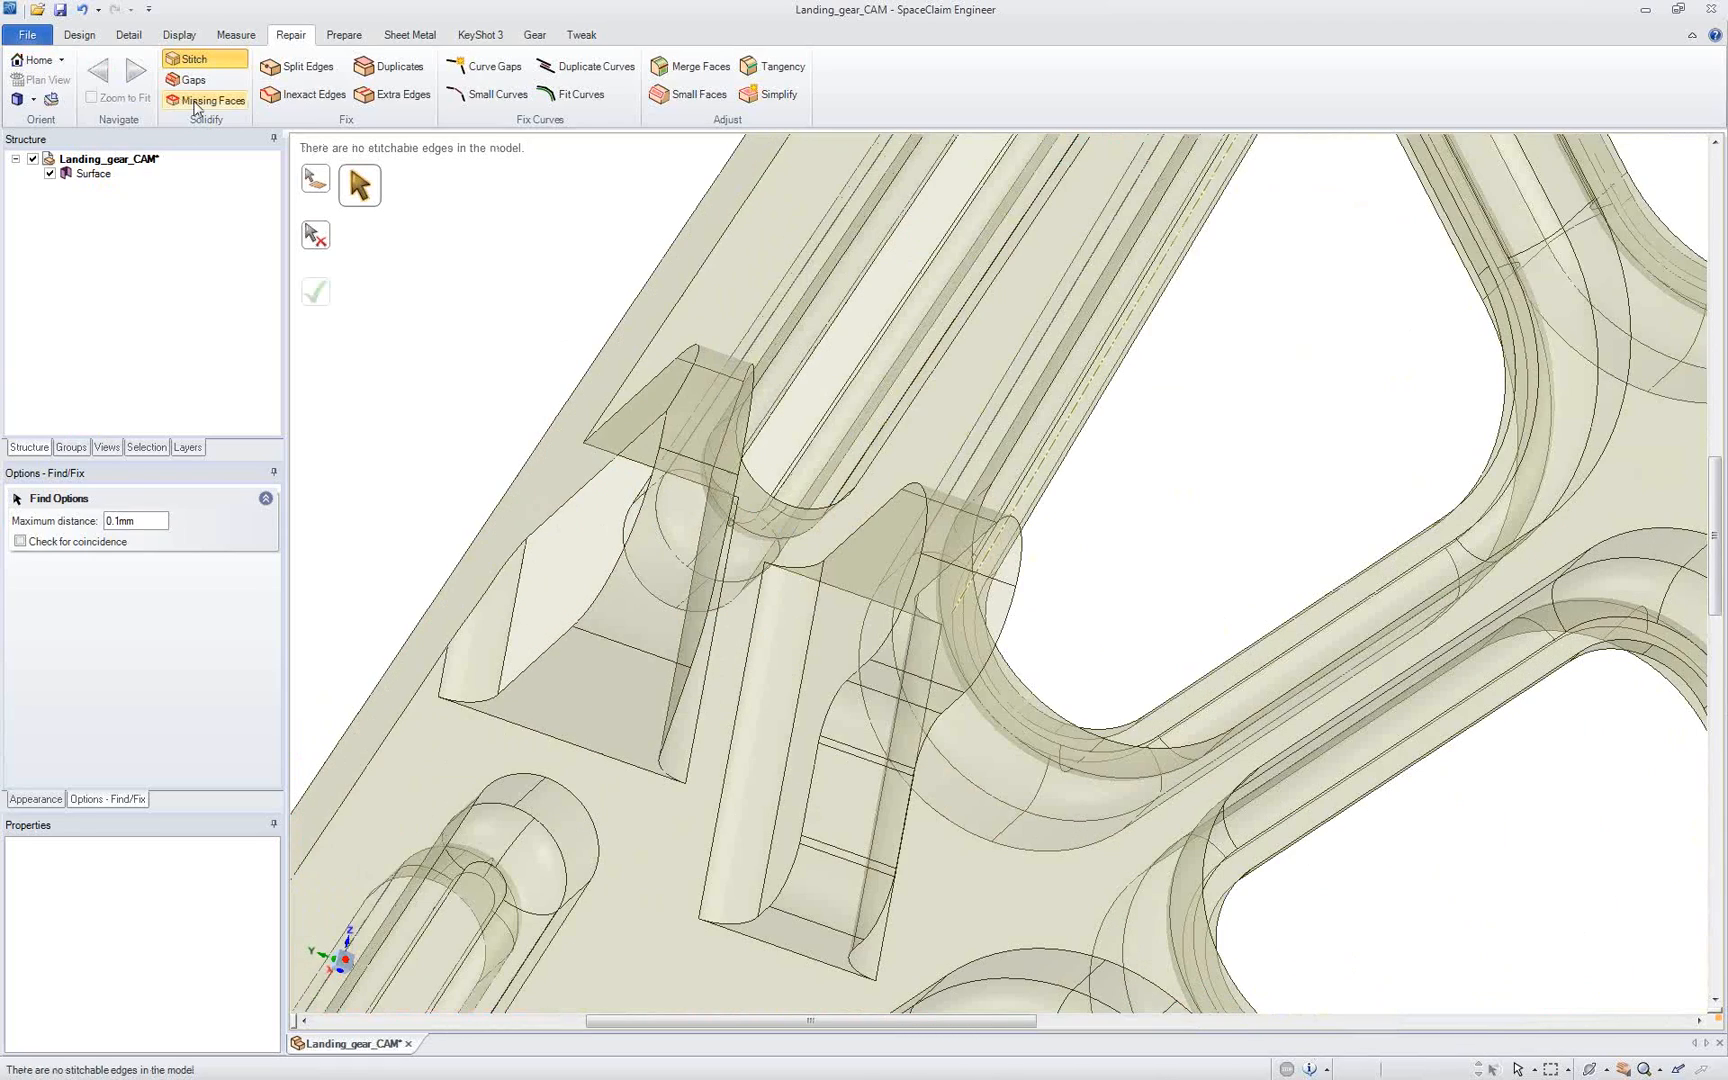
pyautogui.click(205, 100)
pyautogui.moveTo(559, 413); pyautogui.dragTo(605, 500, button='middle')
pyautogui.click(603, 490)
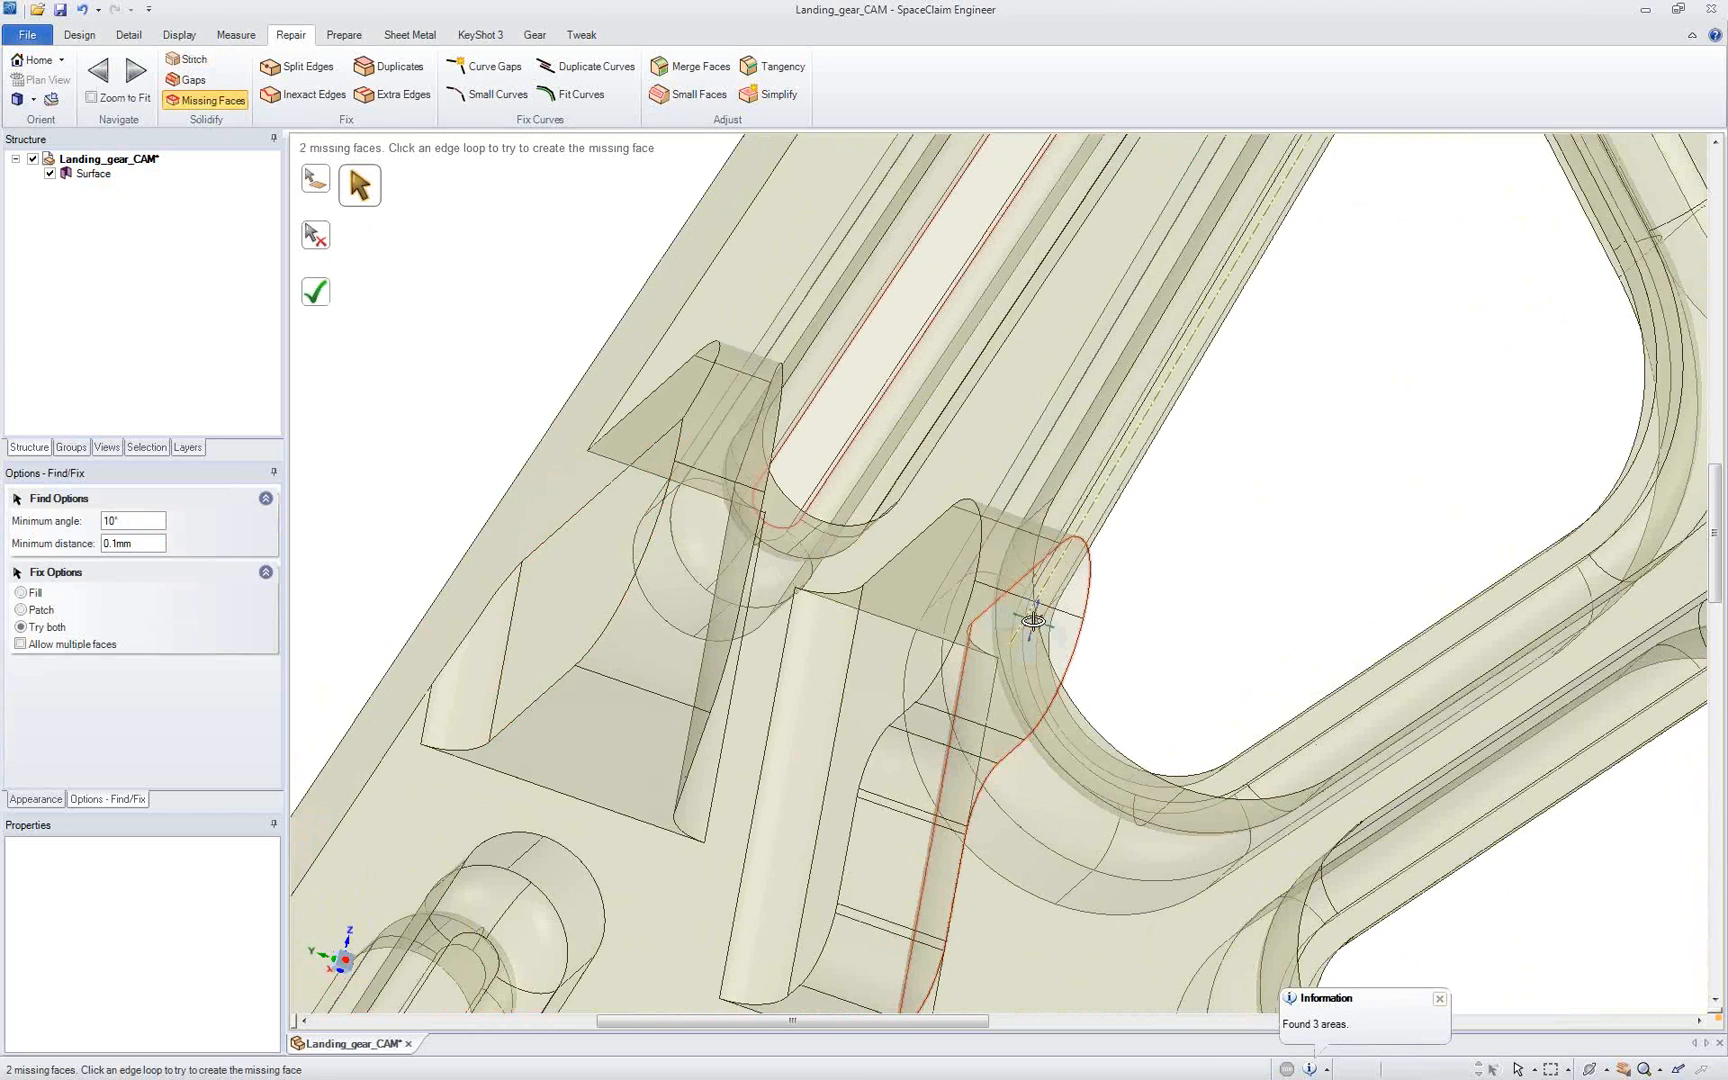
pyautogui.moveTo(1034, 621); pyautogui.dragTo(886, 580, button='middle')
pyautogui.click(876, 561)
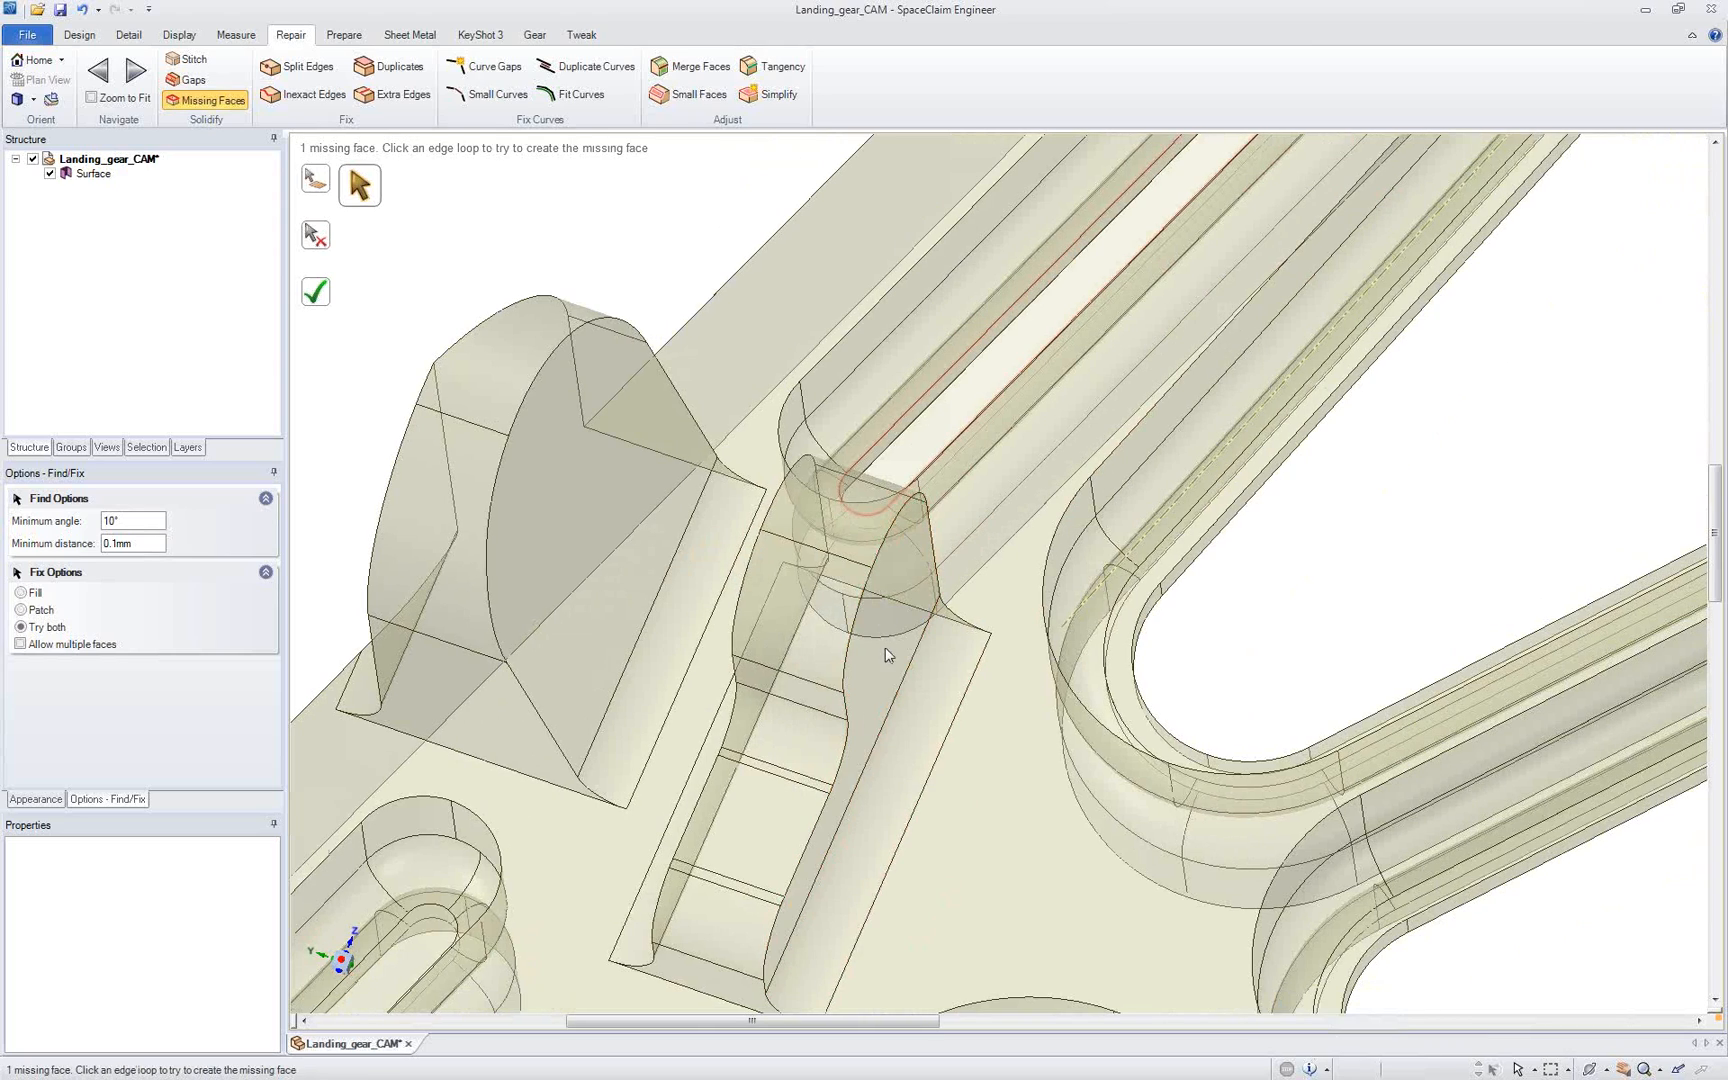
pyautogui.click(883, 436)
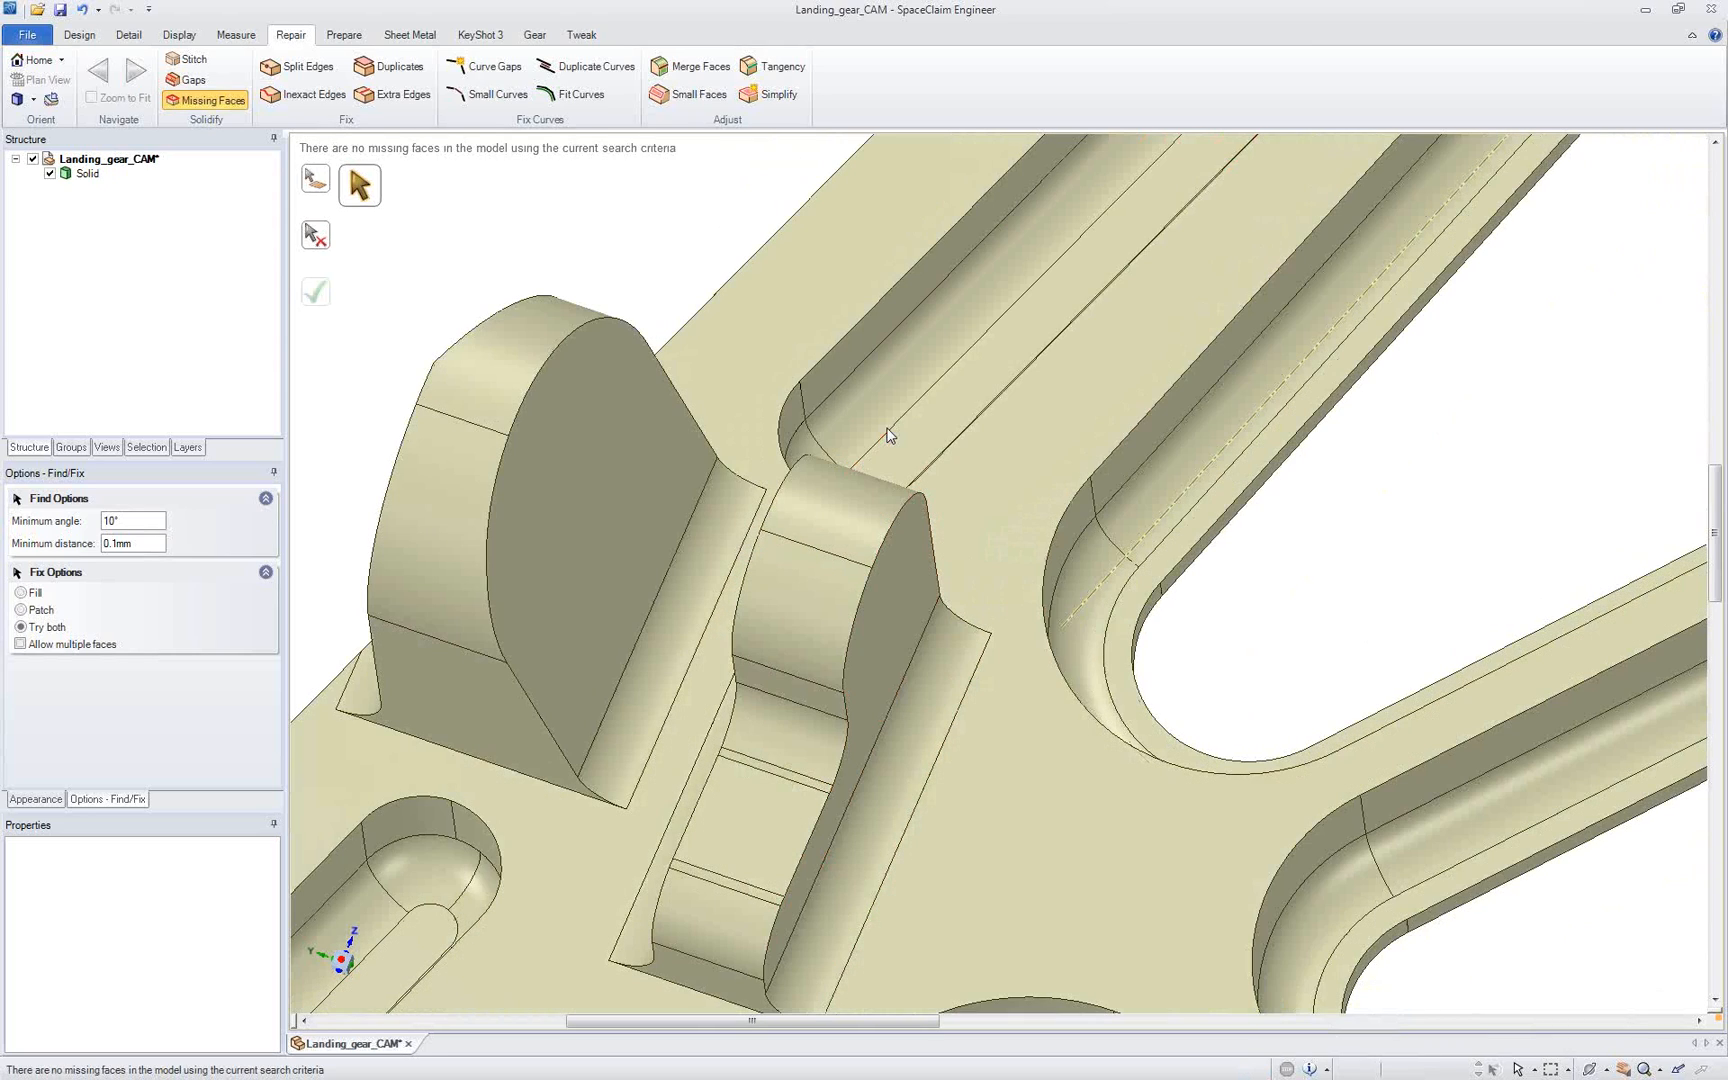
# Step: Find the extra edges, remove the one in the short slot's rounded end, and remove all the remaining ones
pyautogui.moveTo(867, 530); pyautogui.dragTo(900, 447, button='middle')
pyautogui.moveTo(428, 785); pyautogui.dragTo(645, 598, button='middle')
pyautogui.click(384, 103)
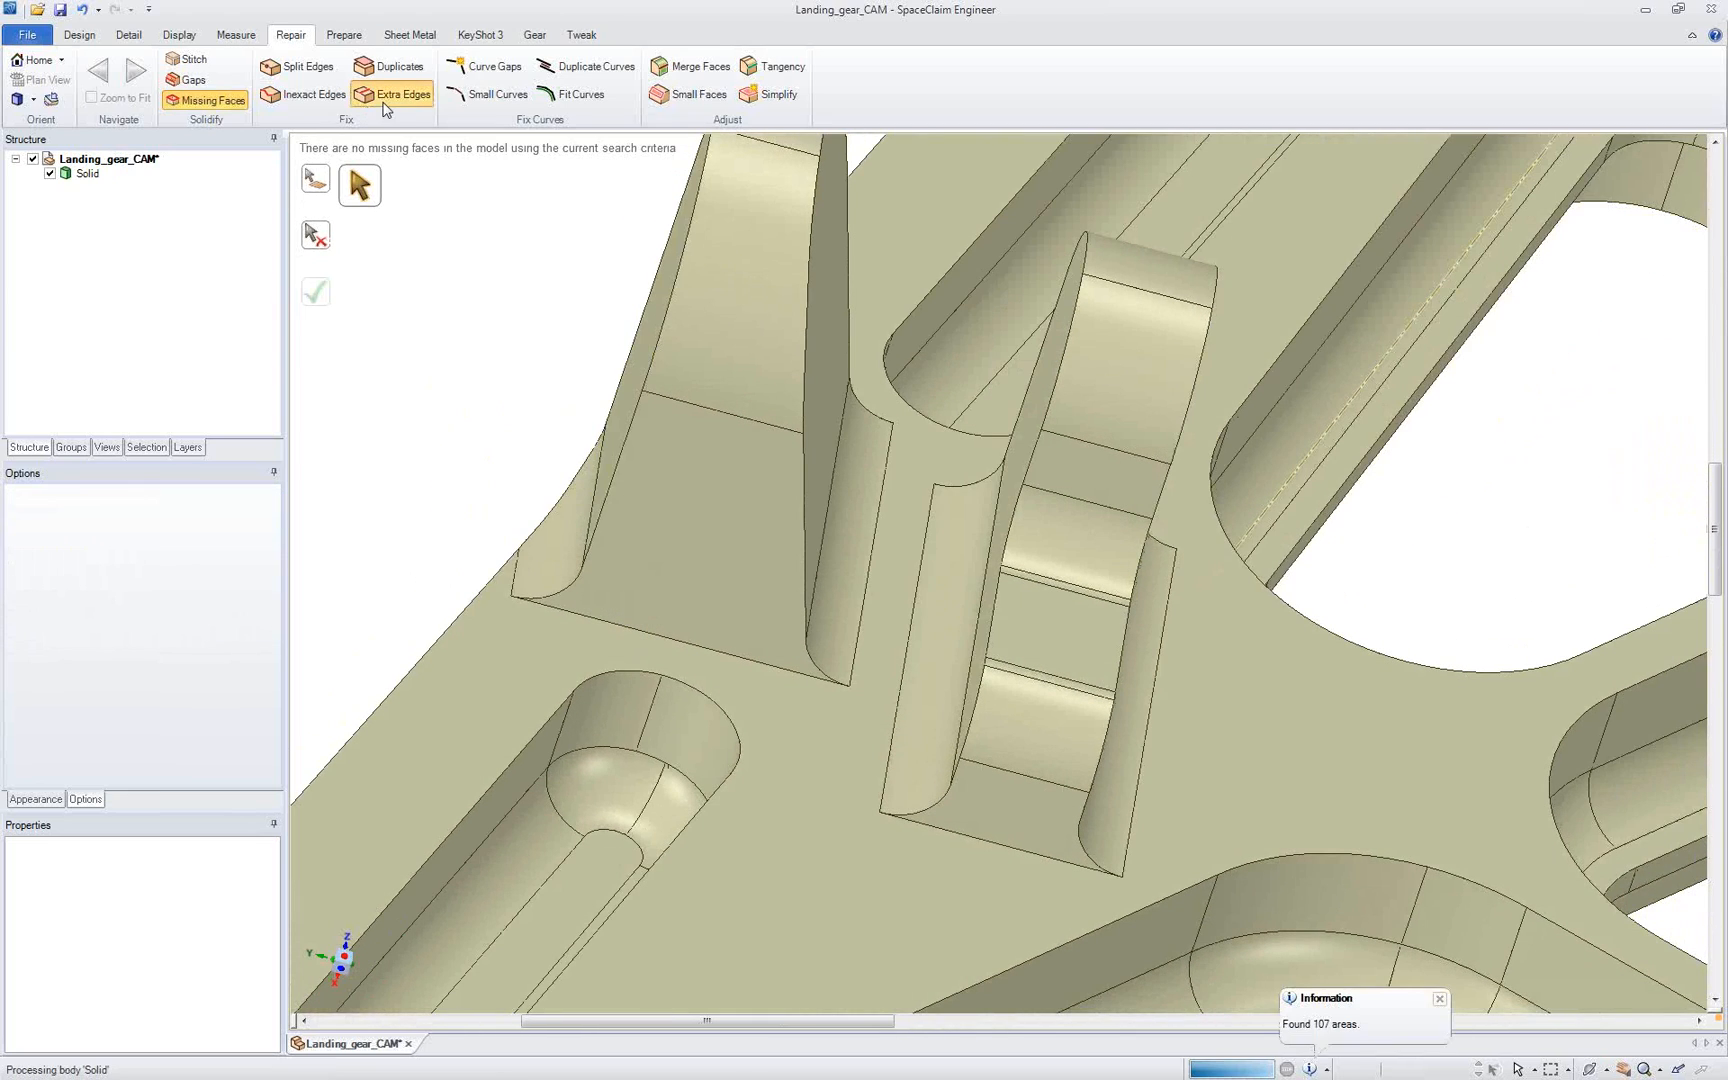
pyautogui.click(654, 703)
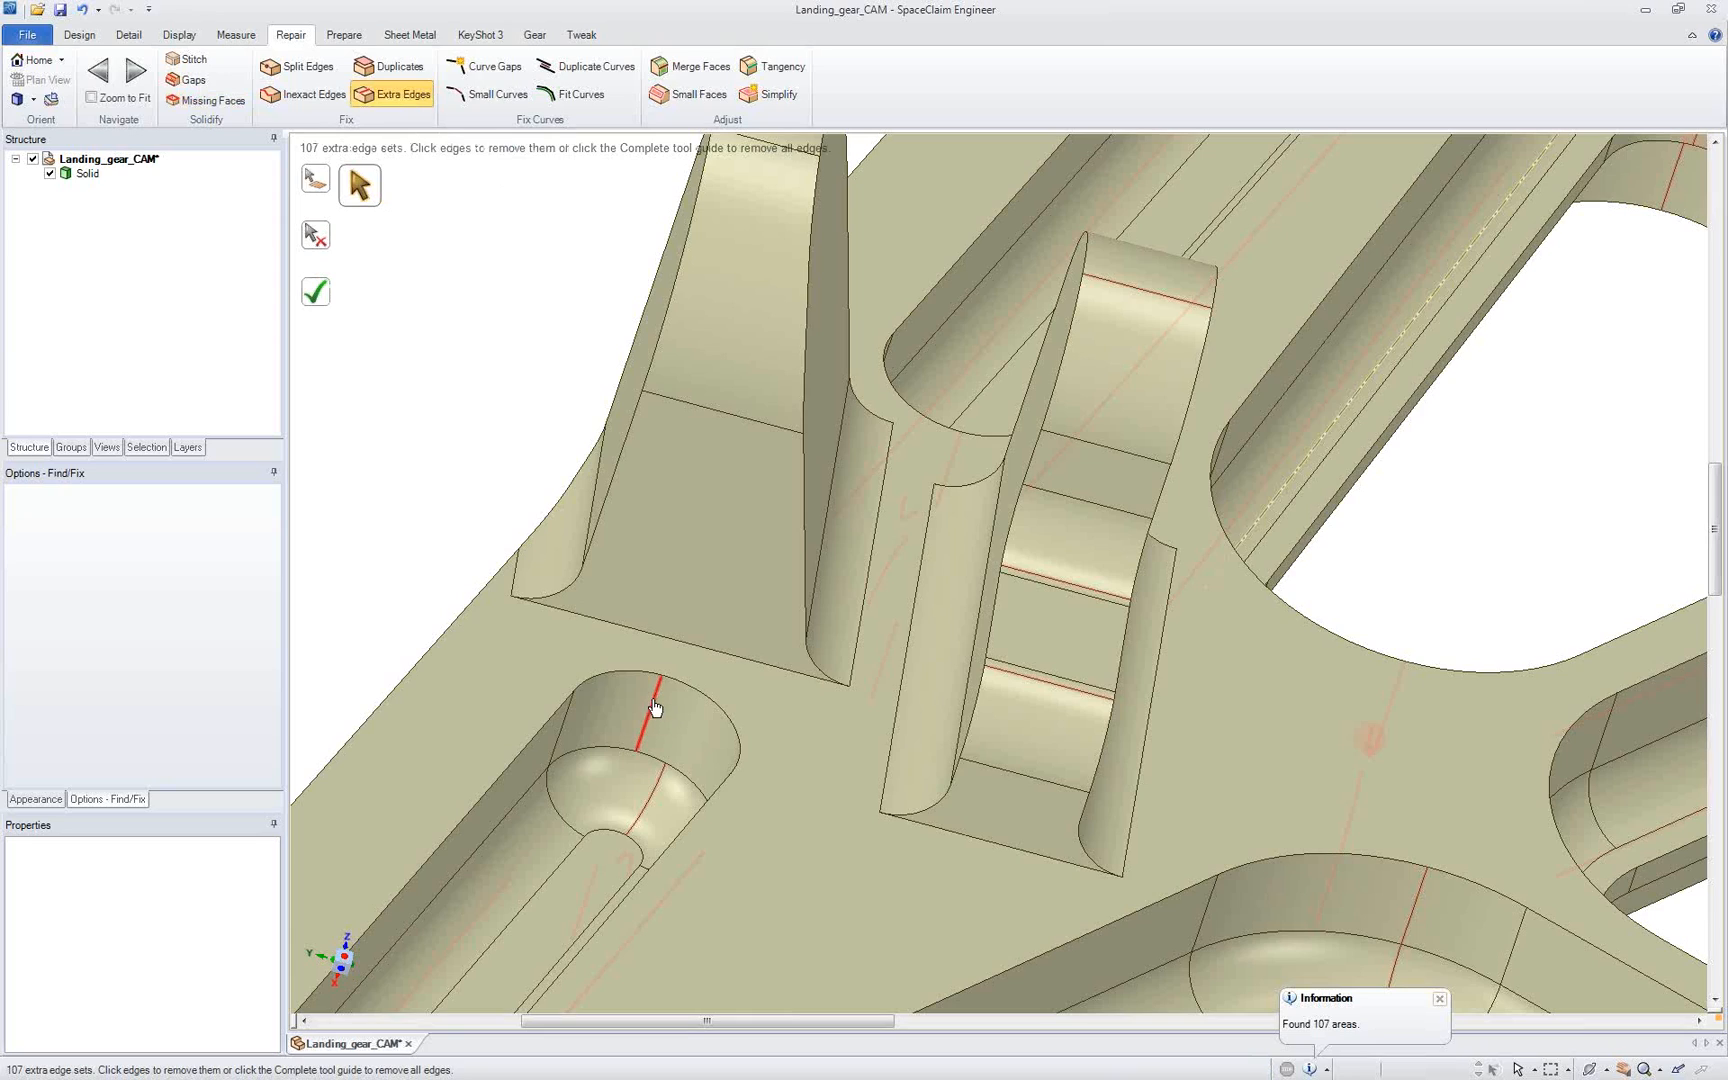
pyautogui.click(656, 780)
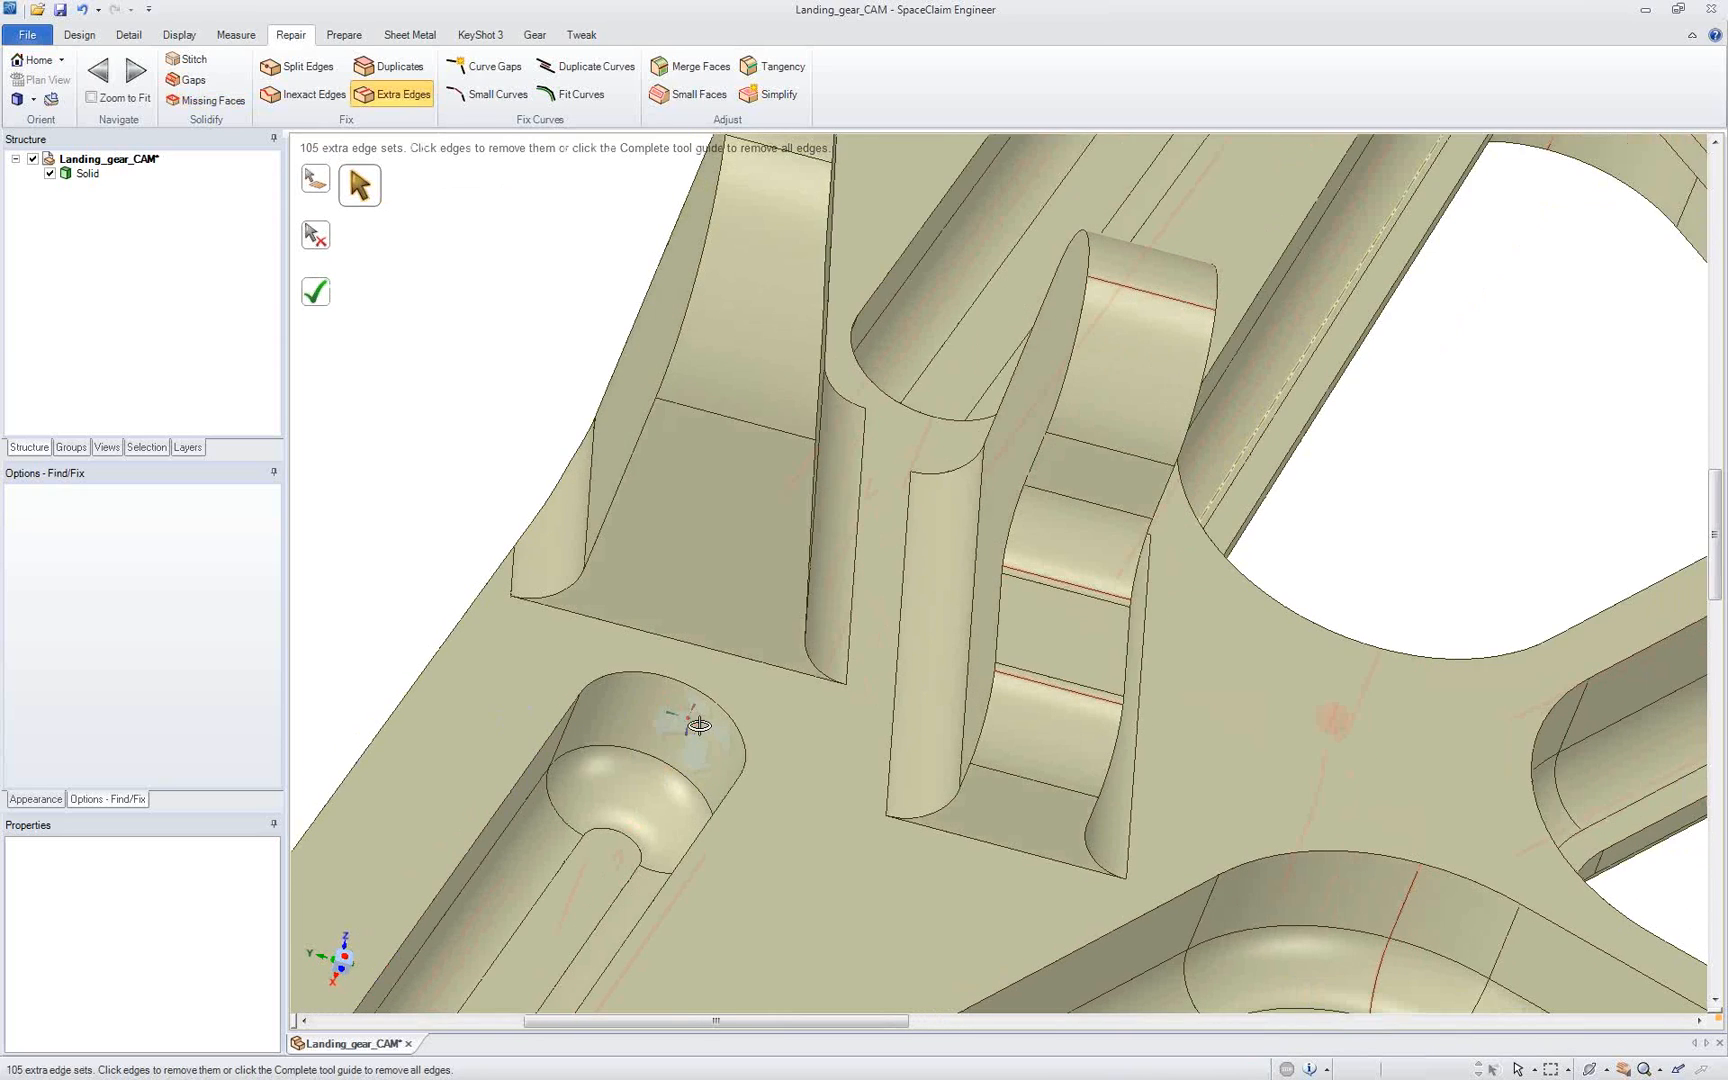
pyautogui.click(331, 299)
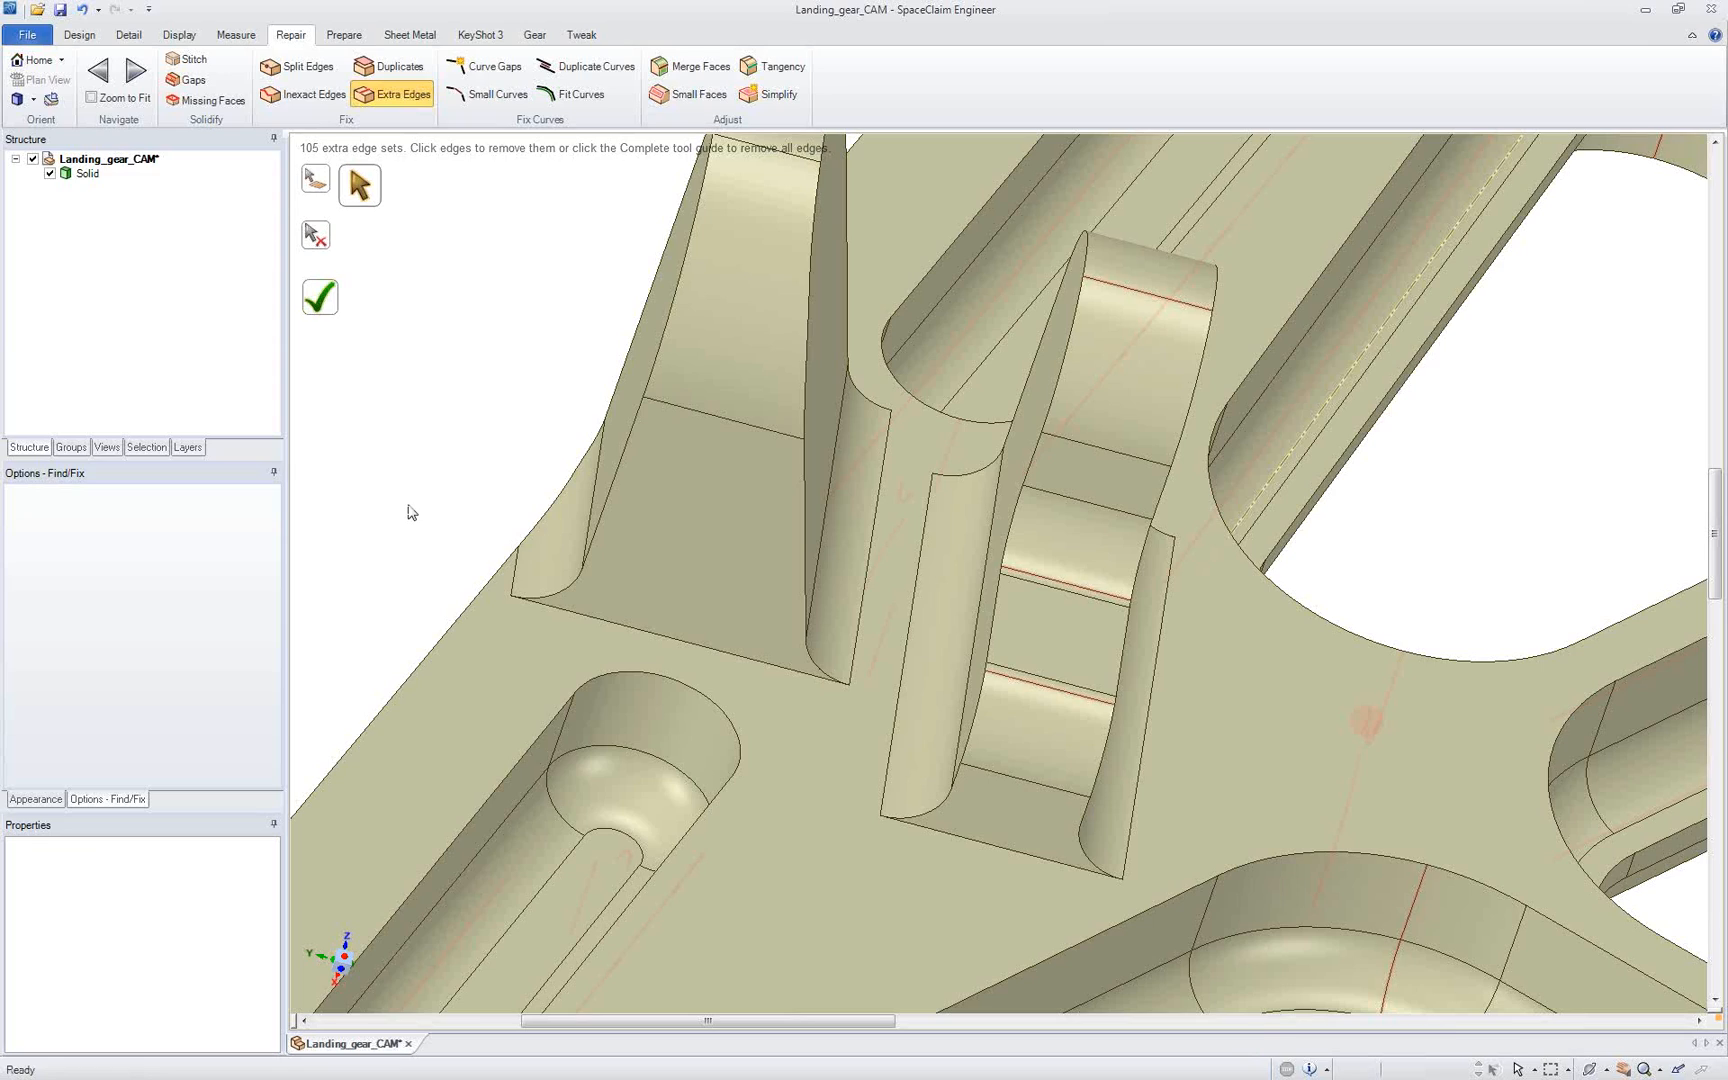
# Step: With the Pull tool, set the radius of the chain of six floor rounds in the front triangular pocket to 1 mm
pyautogui.click(80, 35)
pyautogui.click(344, 35)
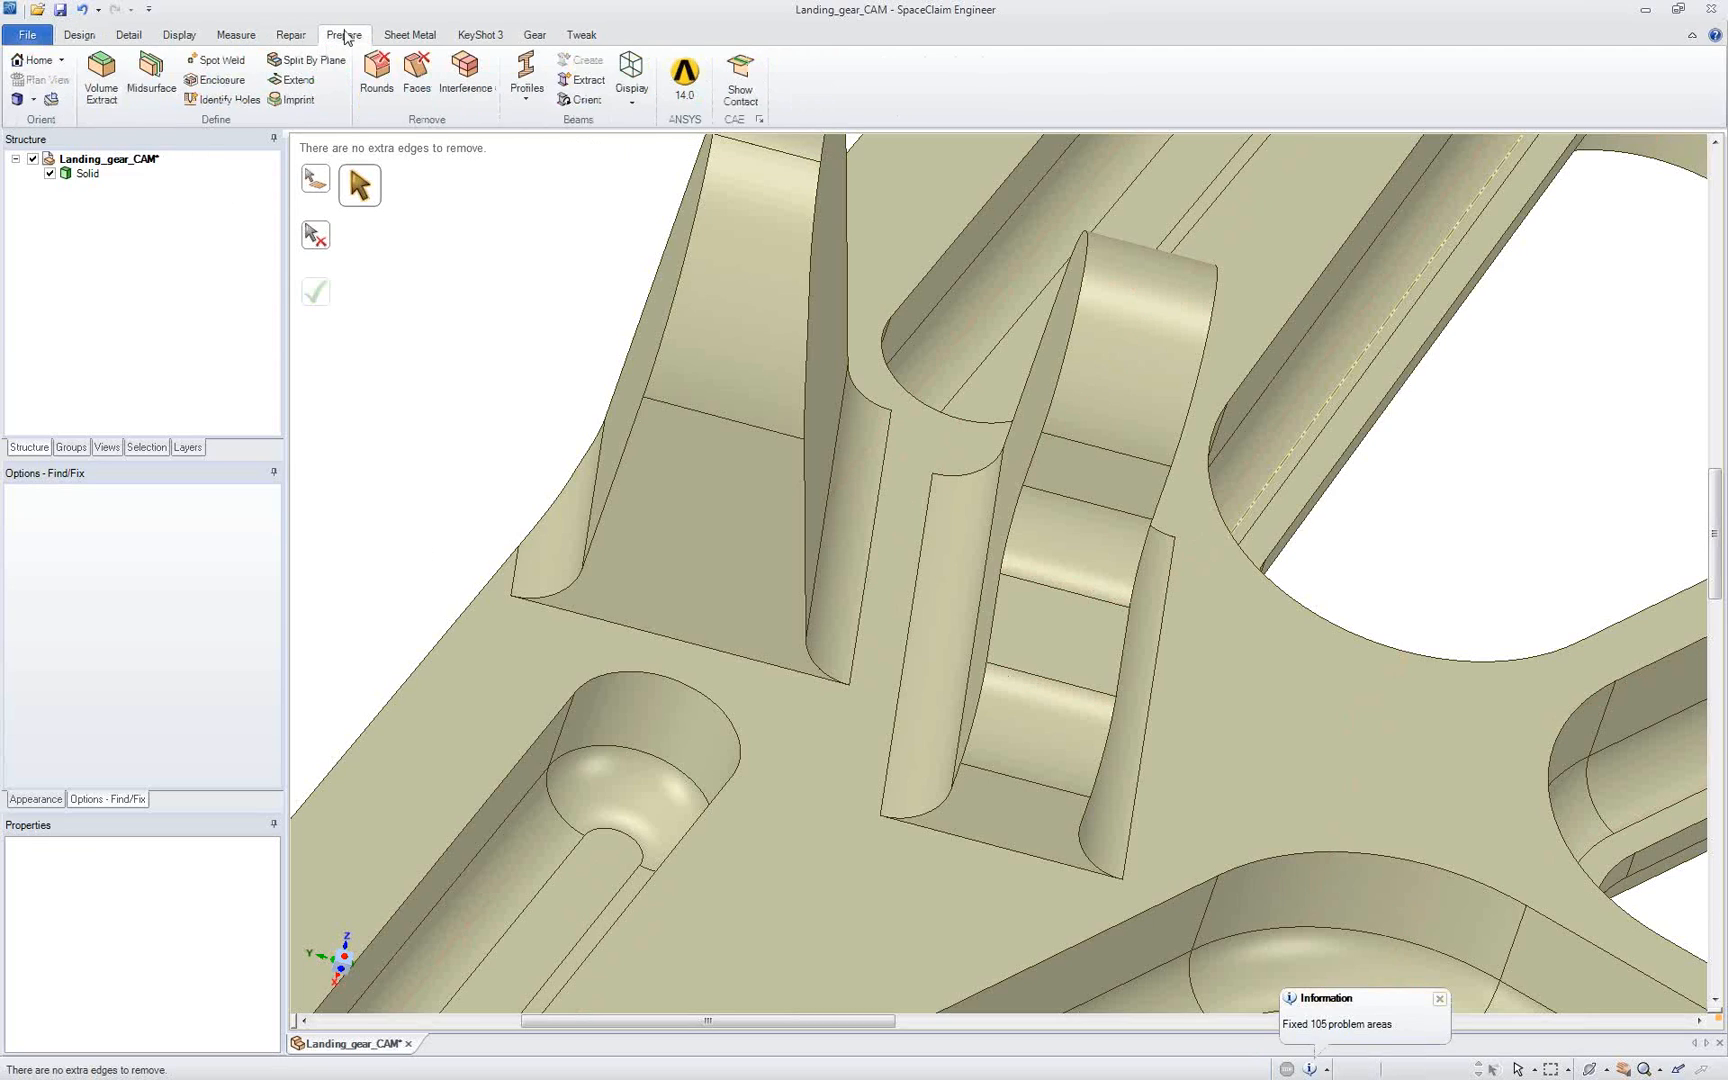
pyautogui.click(80, 35)
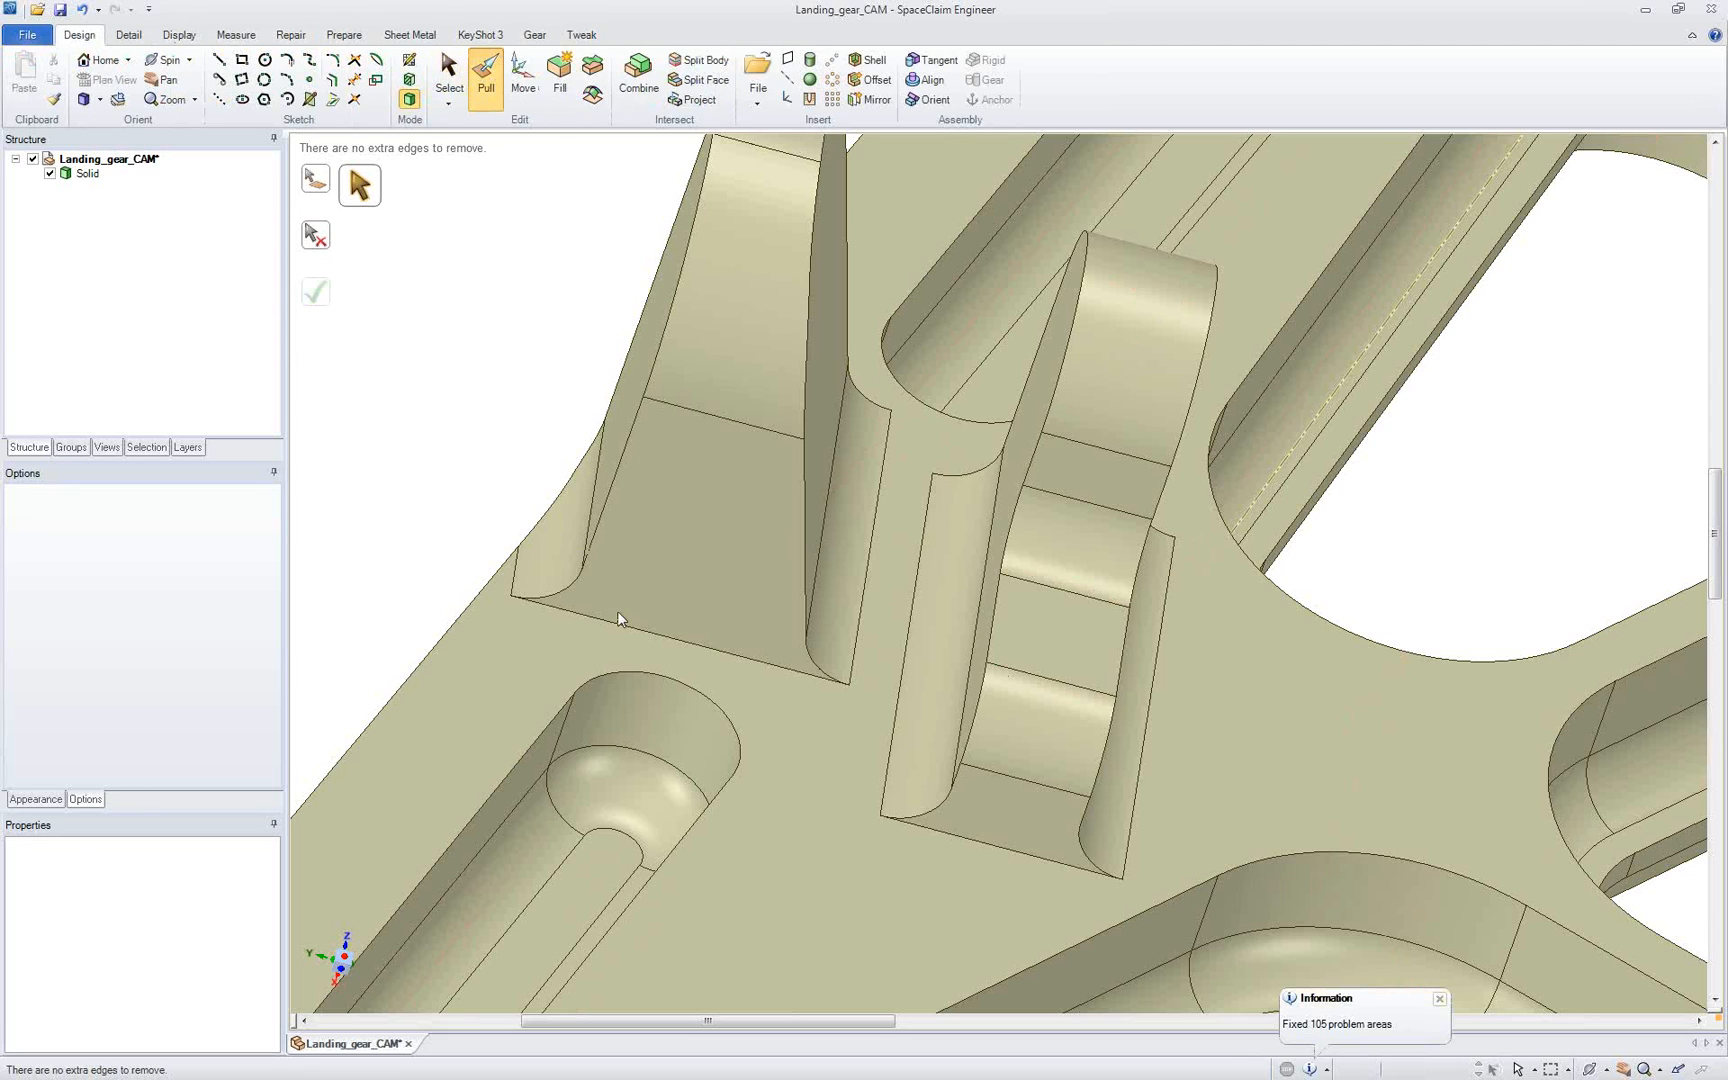
pyautogui.click(630, 555)
pyautogui.scroll(-3, 630, 555)
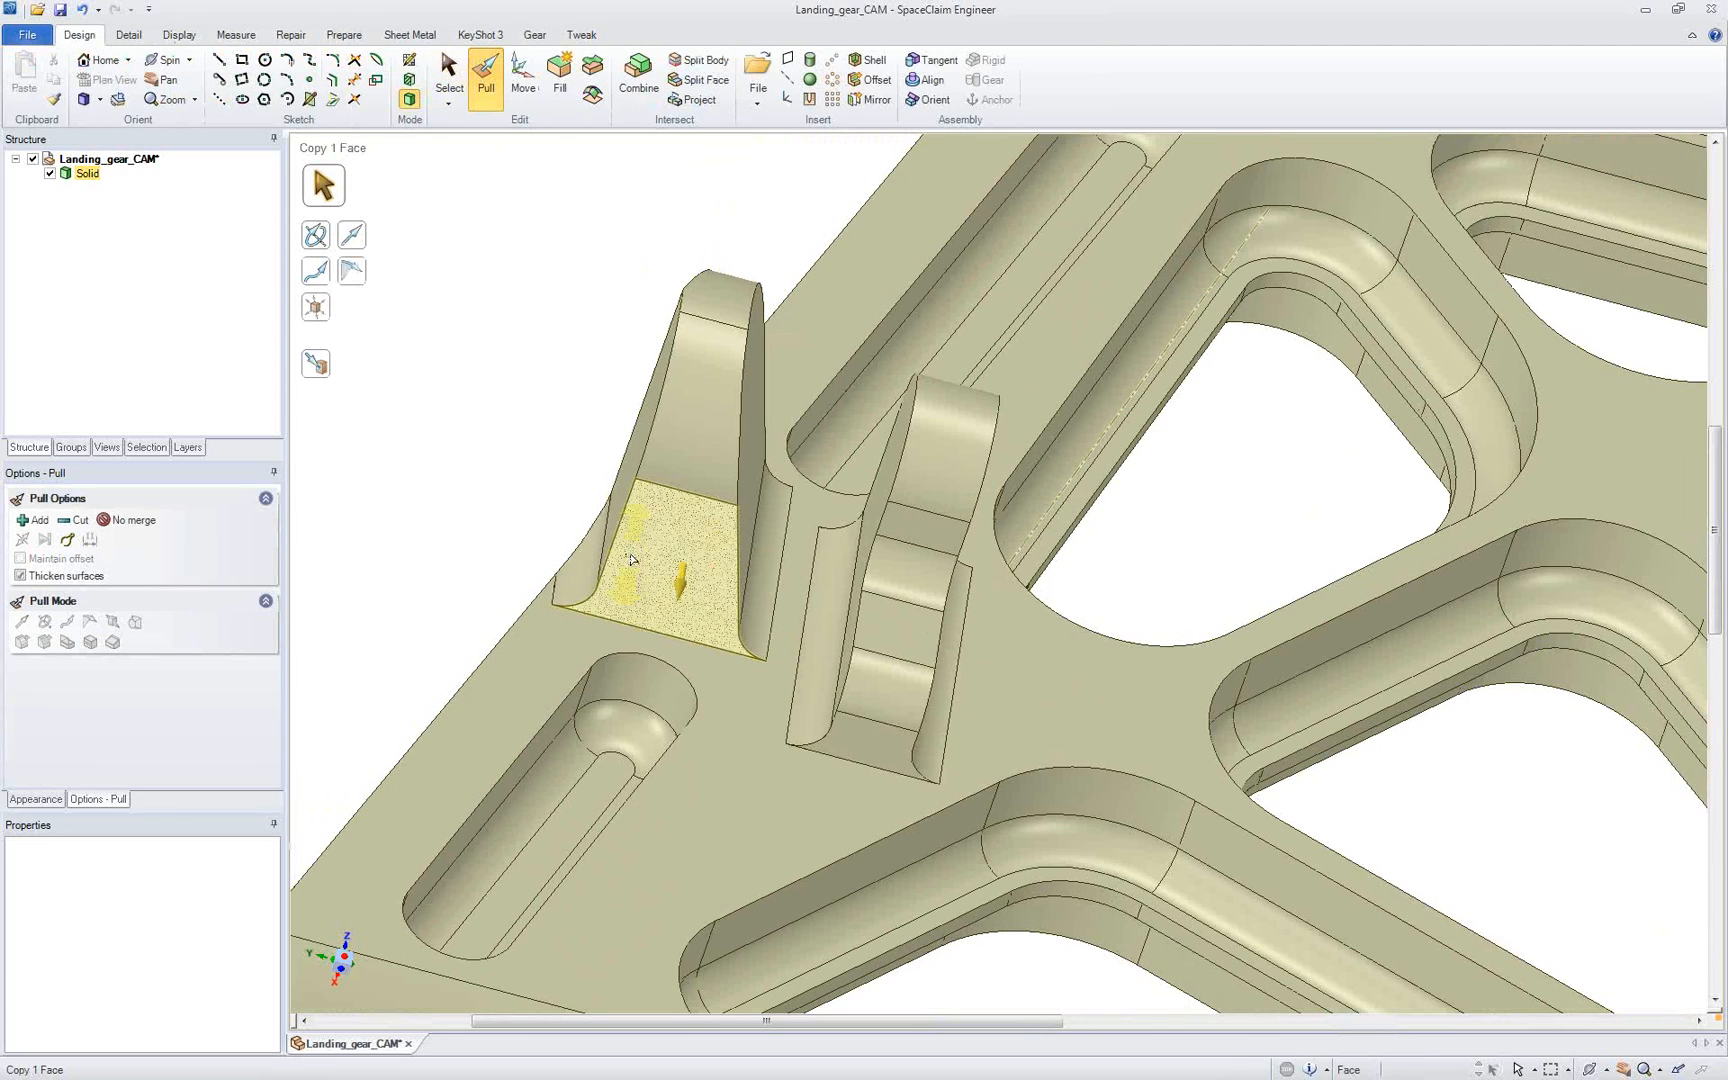
pyautogui.scroll(-3, 716, 670)
pyautogui.moveTo(714, 629); pyautogui.dragTo(706, 563, button='middle')
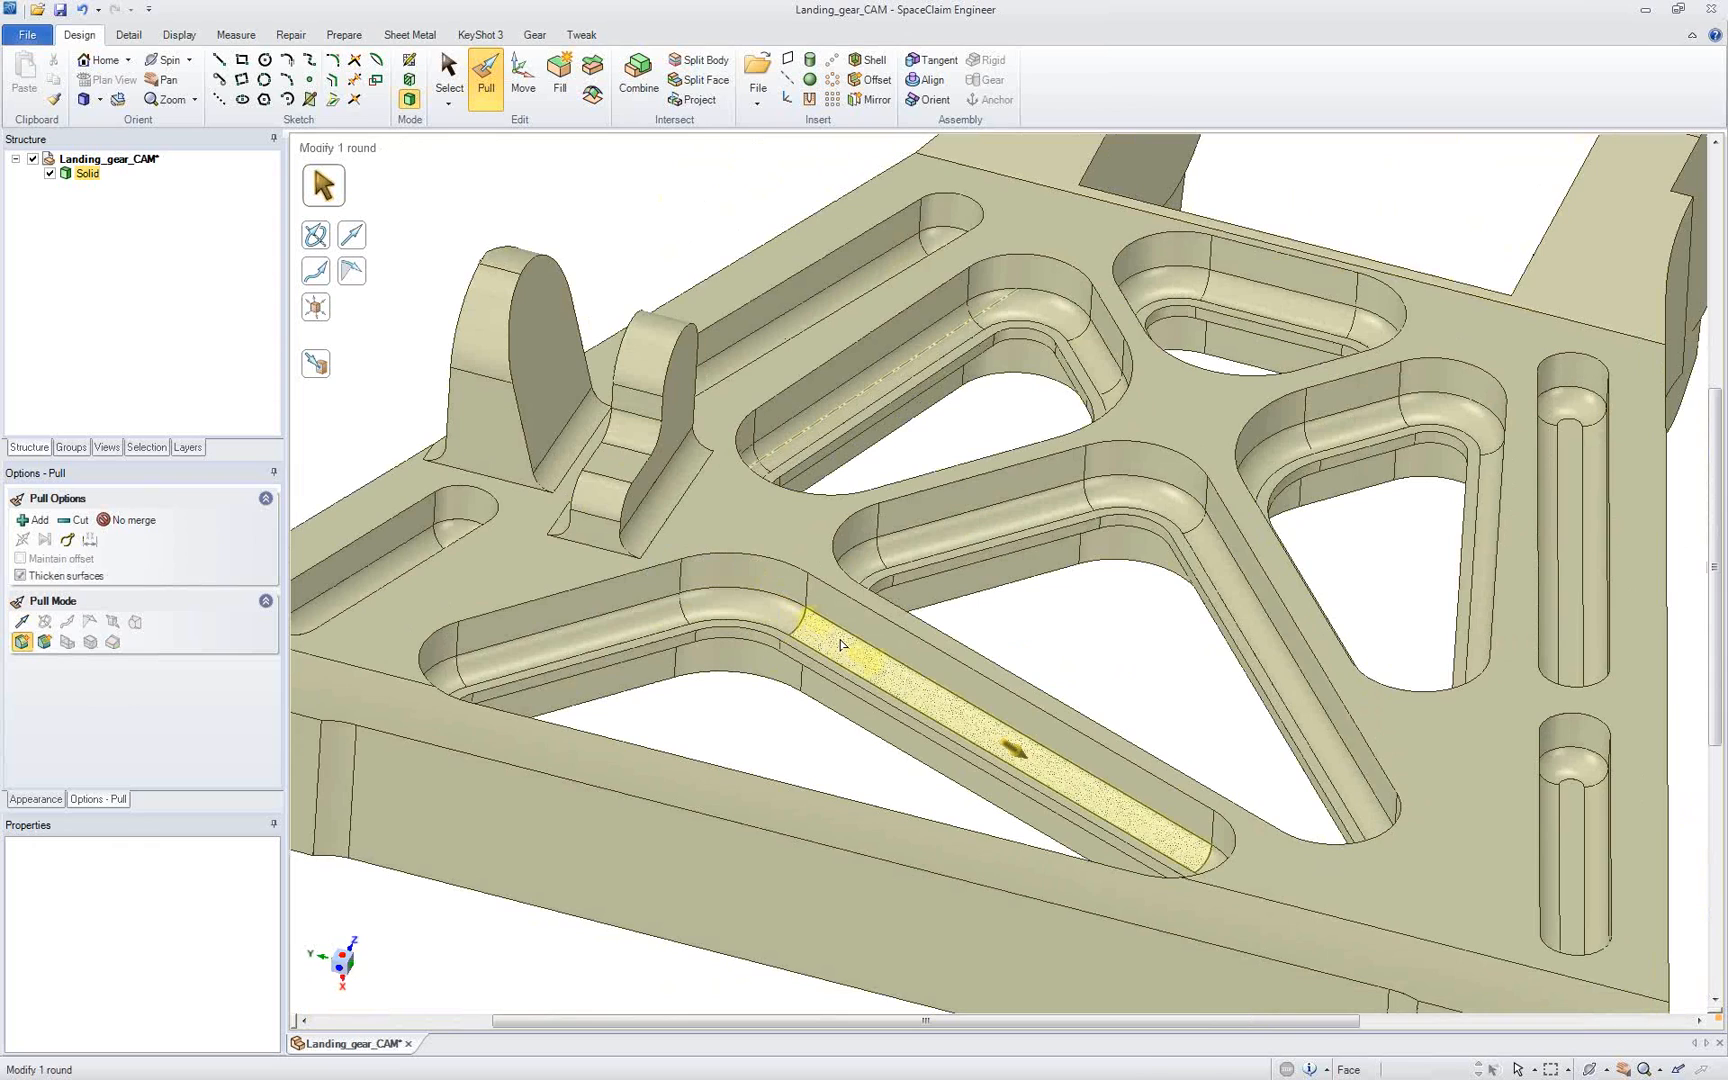
pyautogui.doubleClick(840, 645)
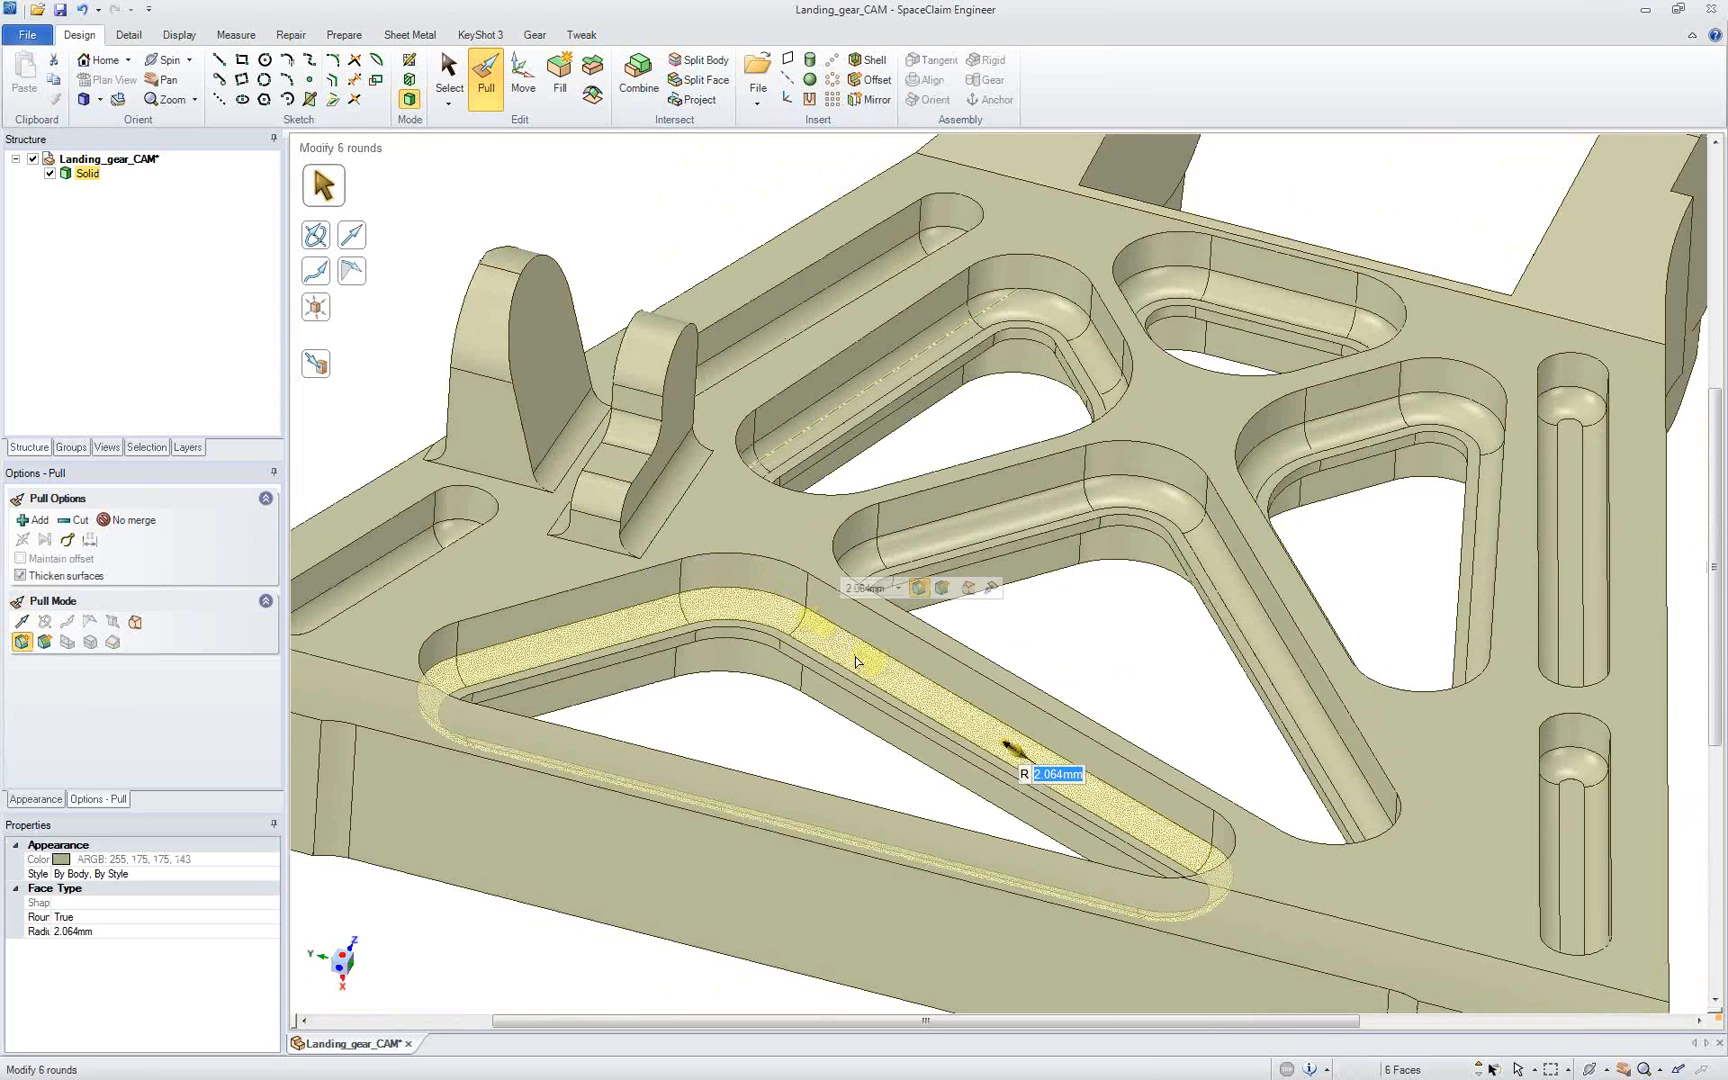
pyautogui.write('1')
pyautogui.press('Return')
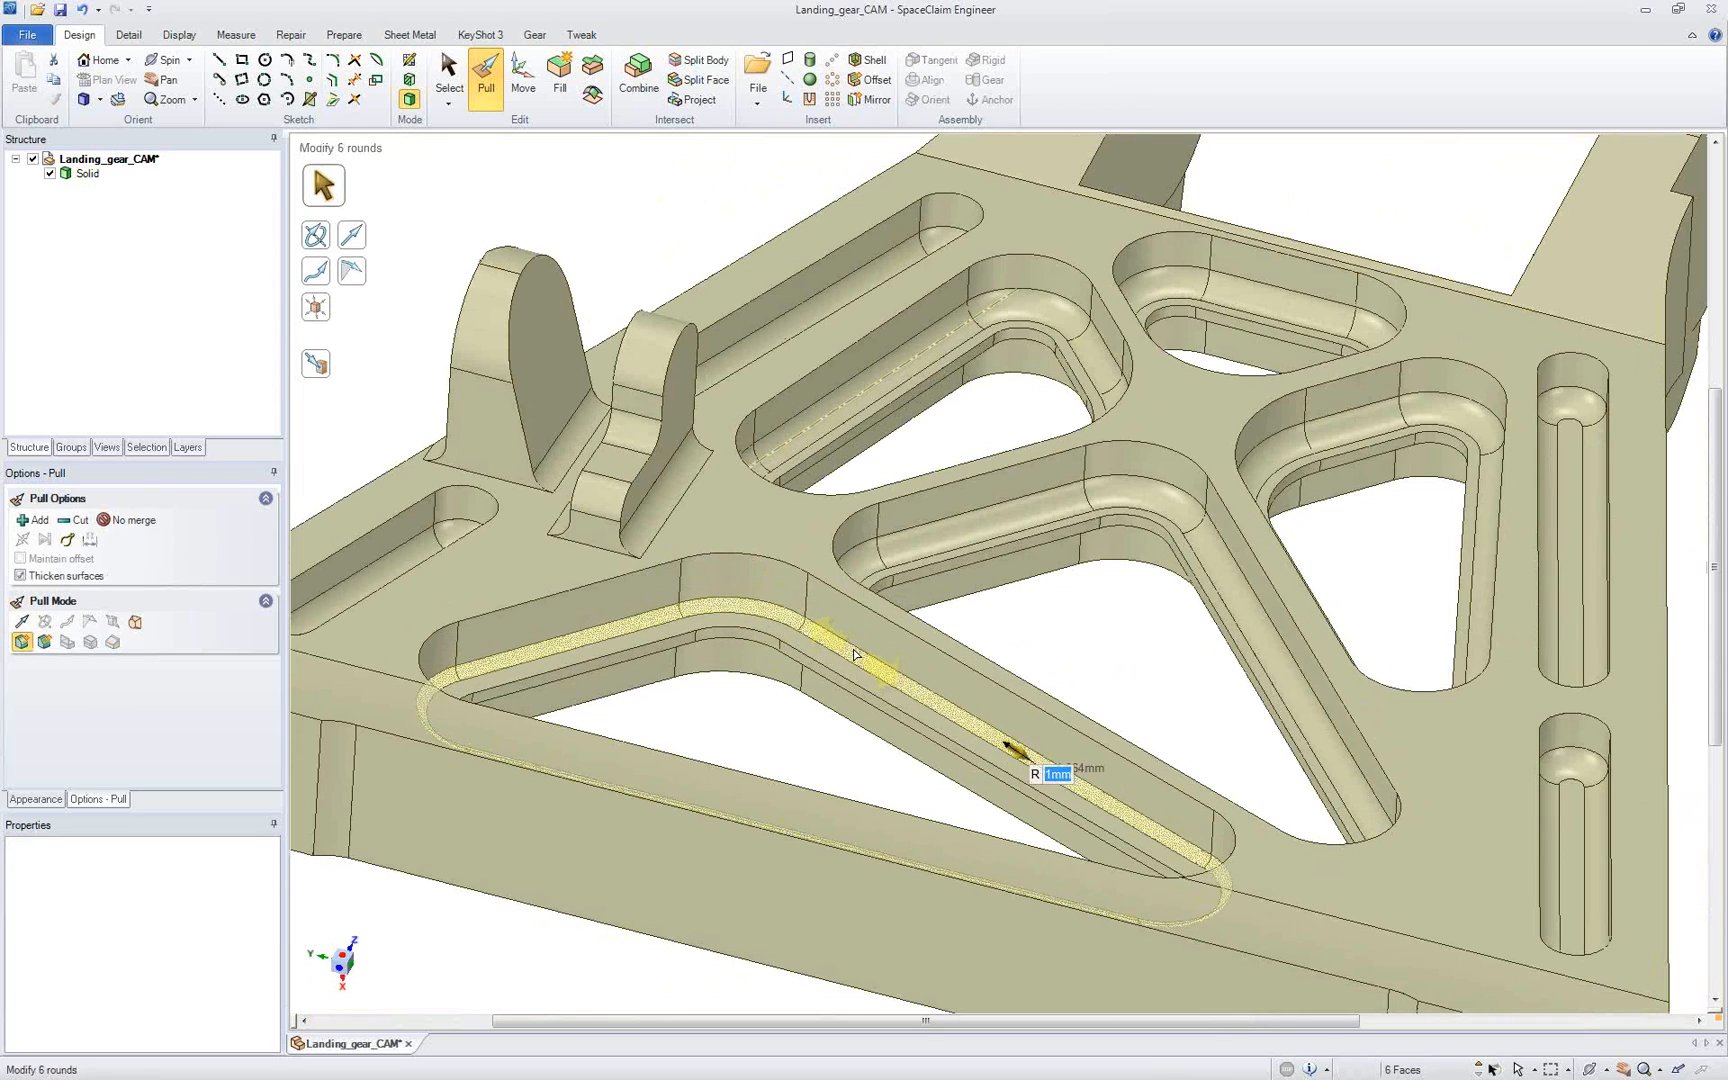
pyautogui.moveTo(855, 655); pyautogui.dragTo(762, 715)
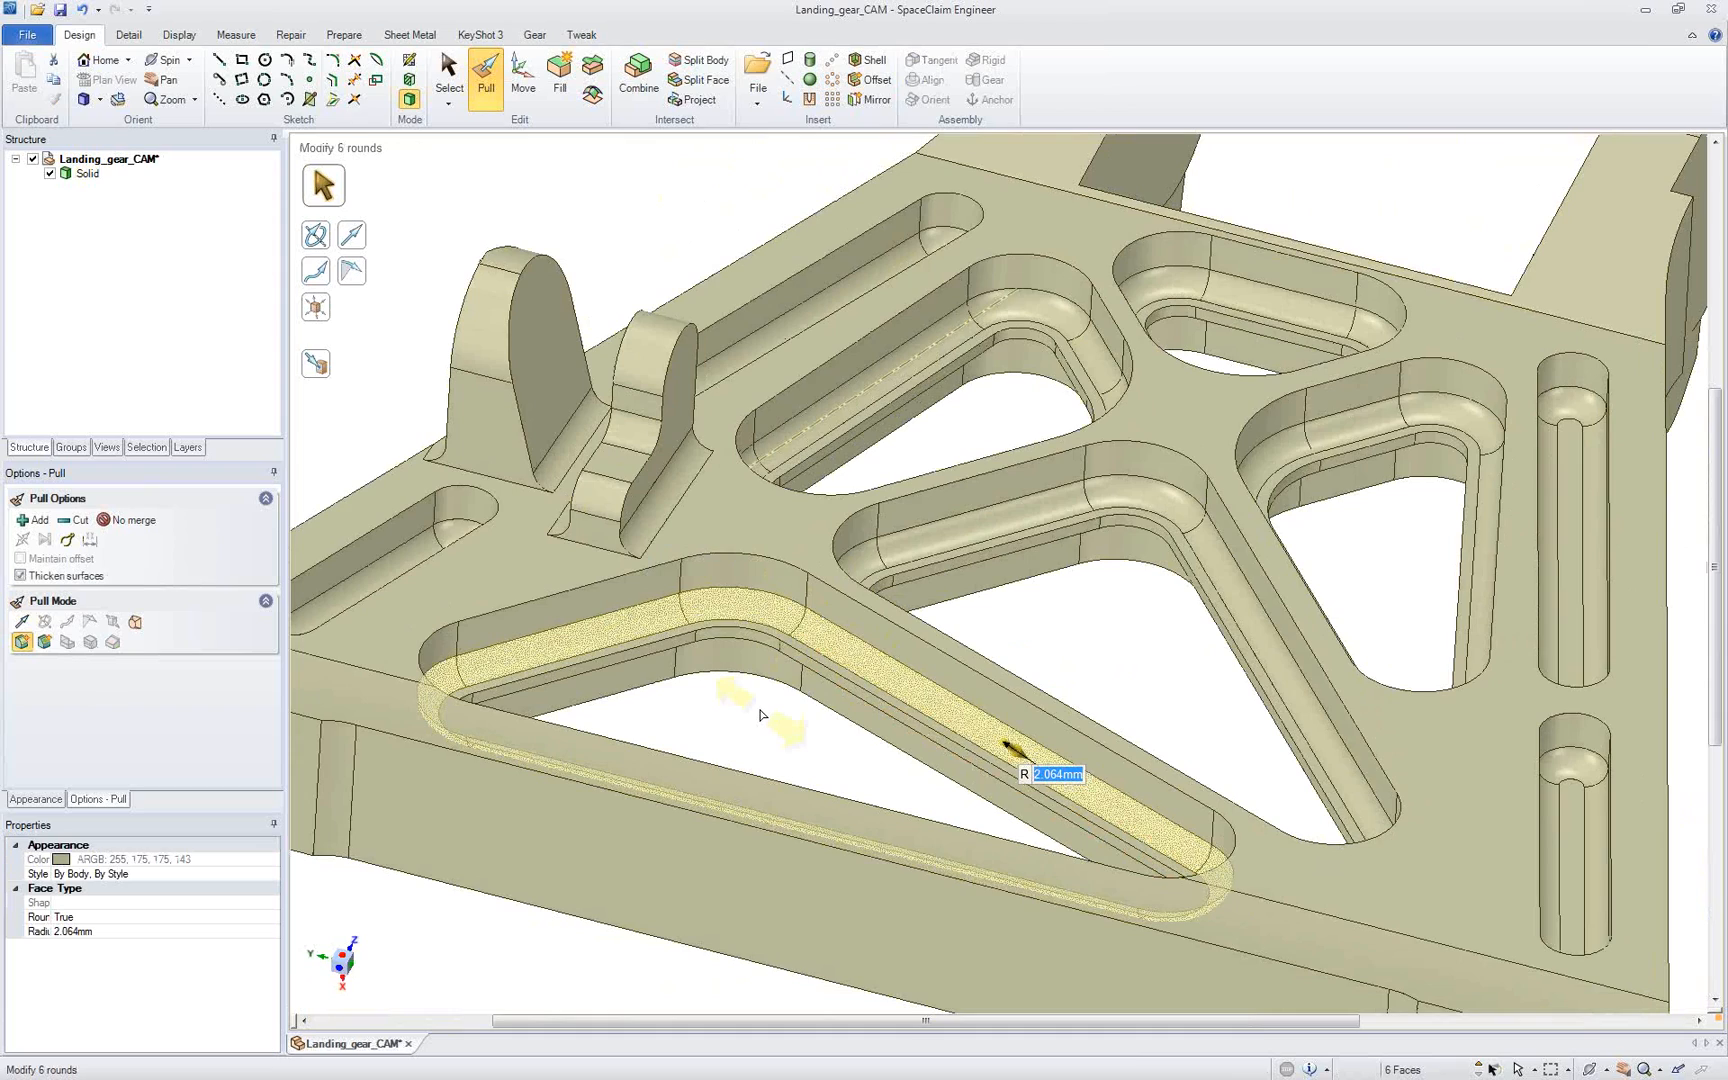
pyautogui.write('1')
pyautogui.write('mm')
pyautogui.press('Return')
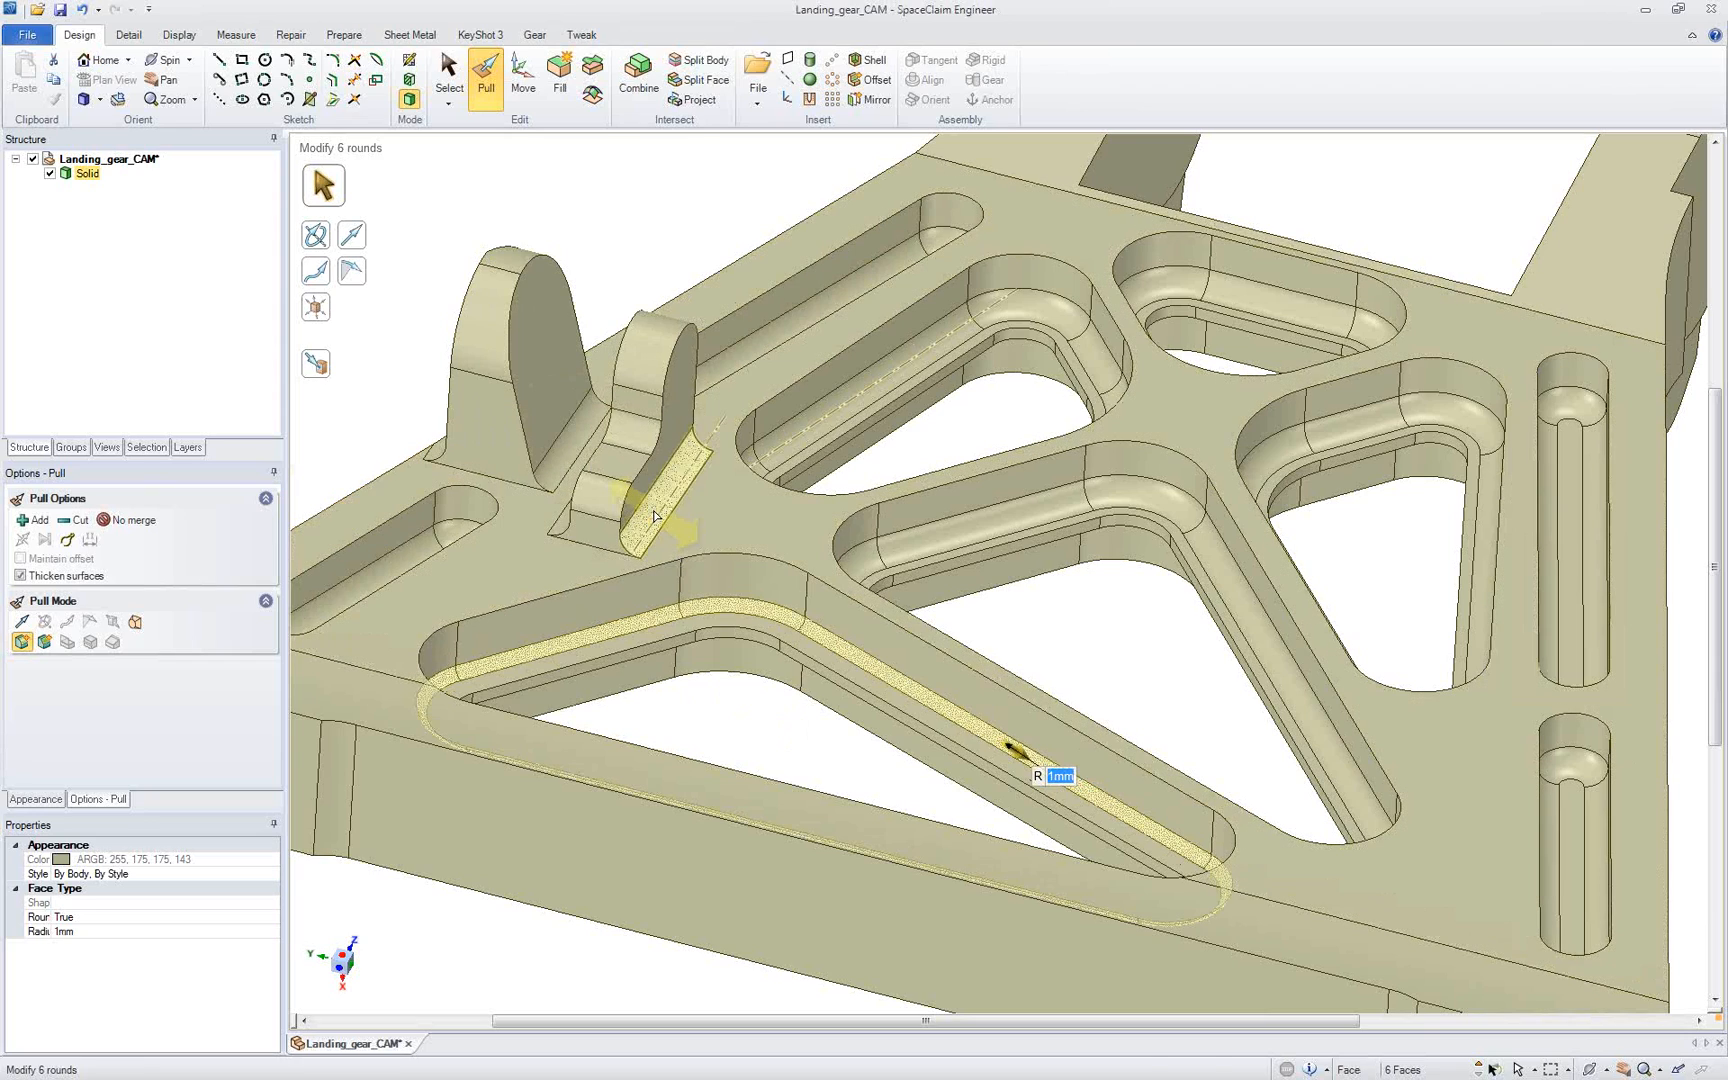
# Step: Select all rounds matching the small lug's 2.064 mm base round and set their radius to 1 mm
pyautogui.click(668, 472)
pyautogui.click(139, 450)
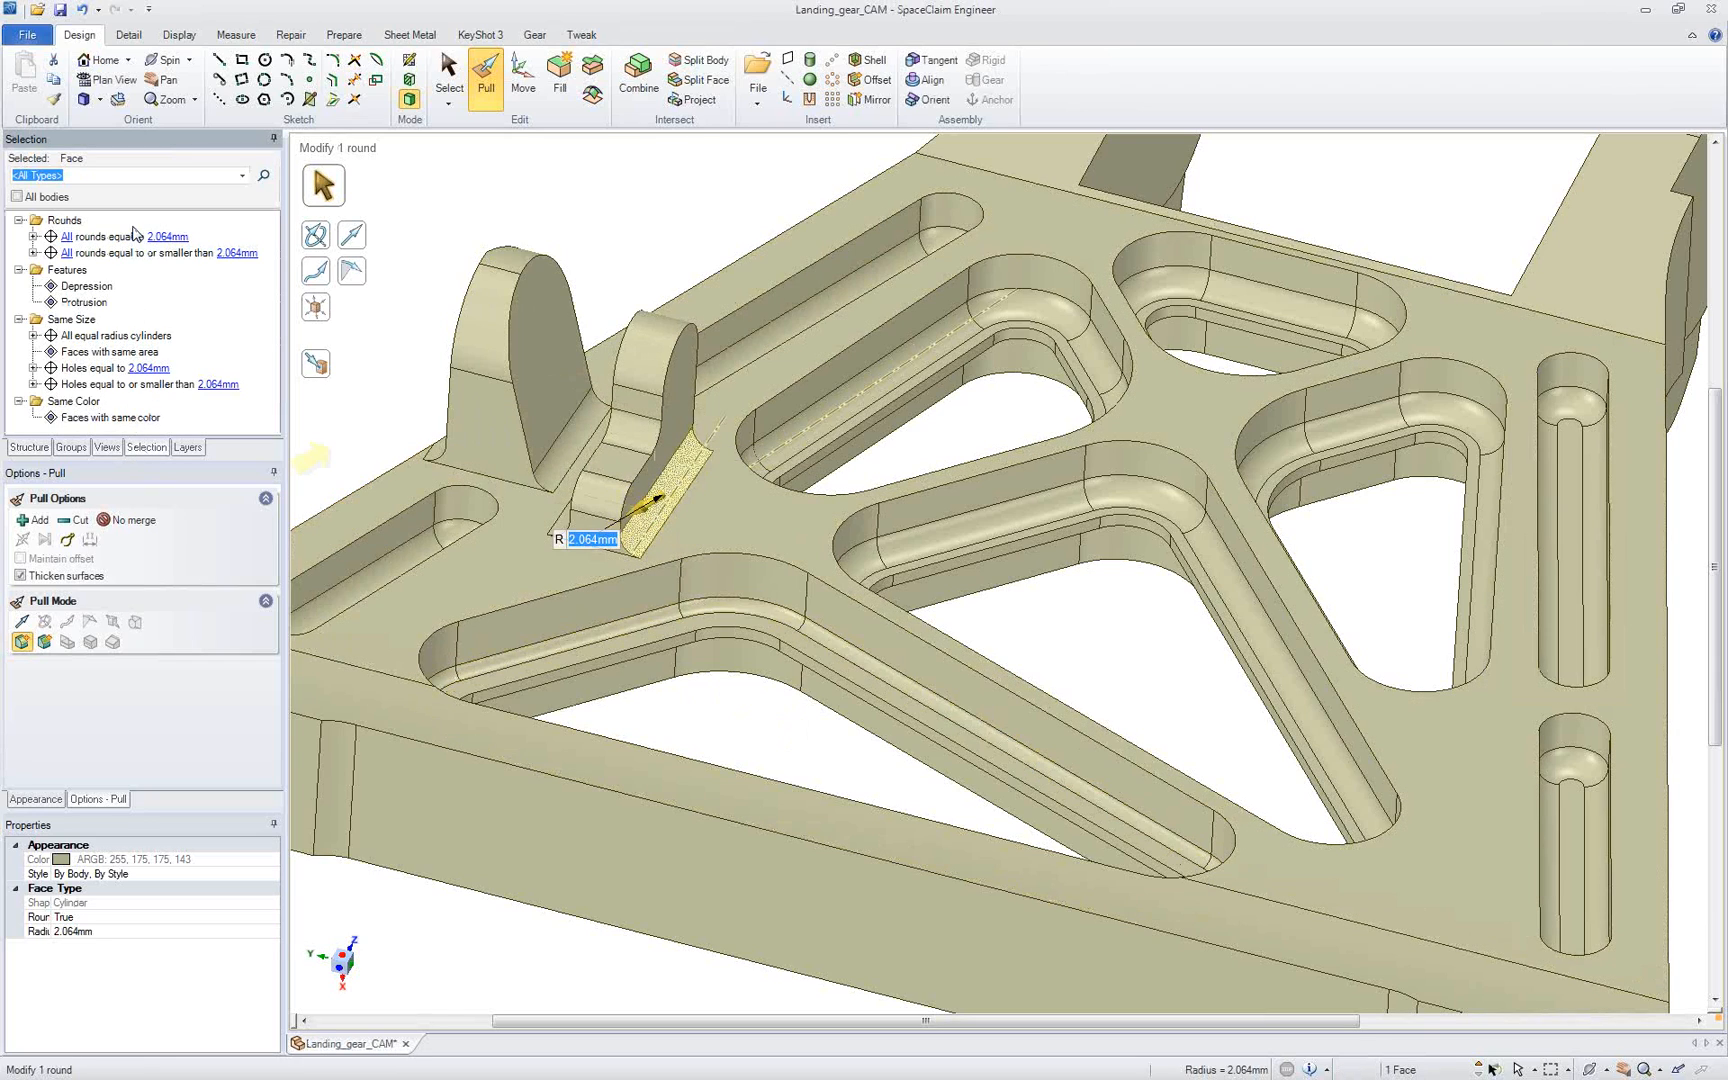
pyautogui.click(135, 238)
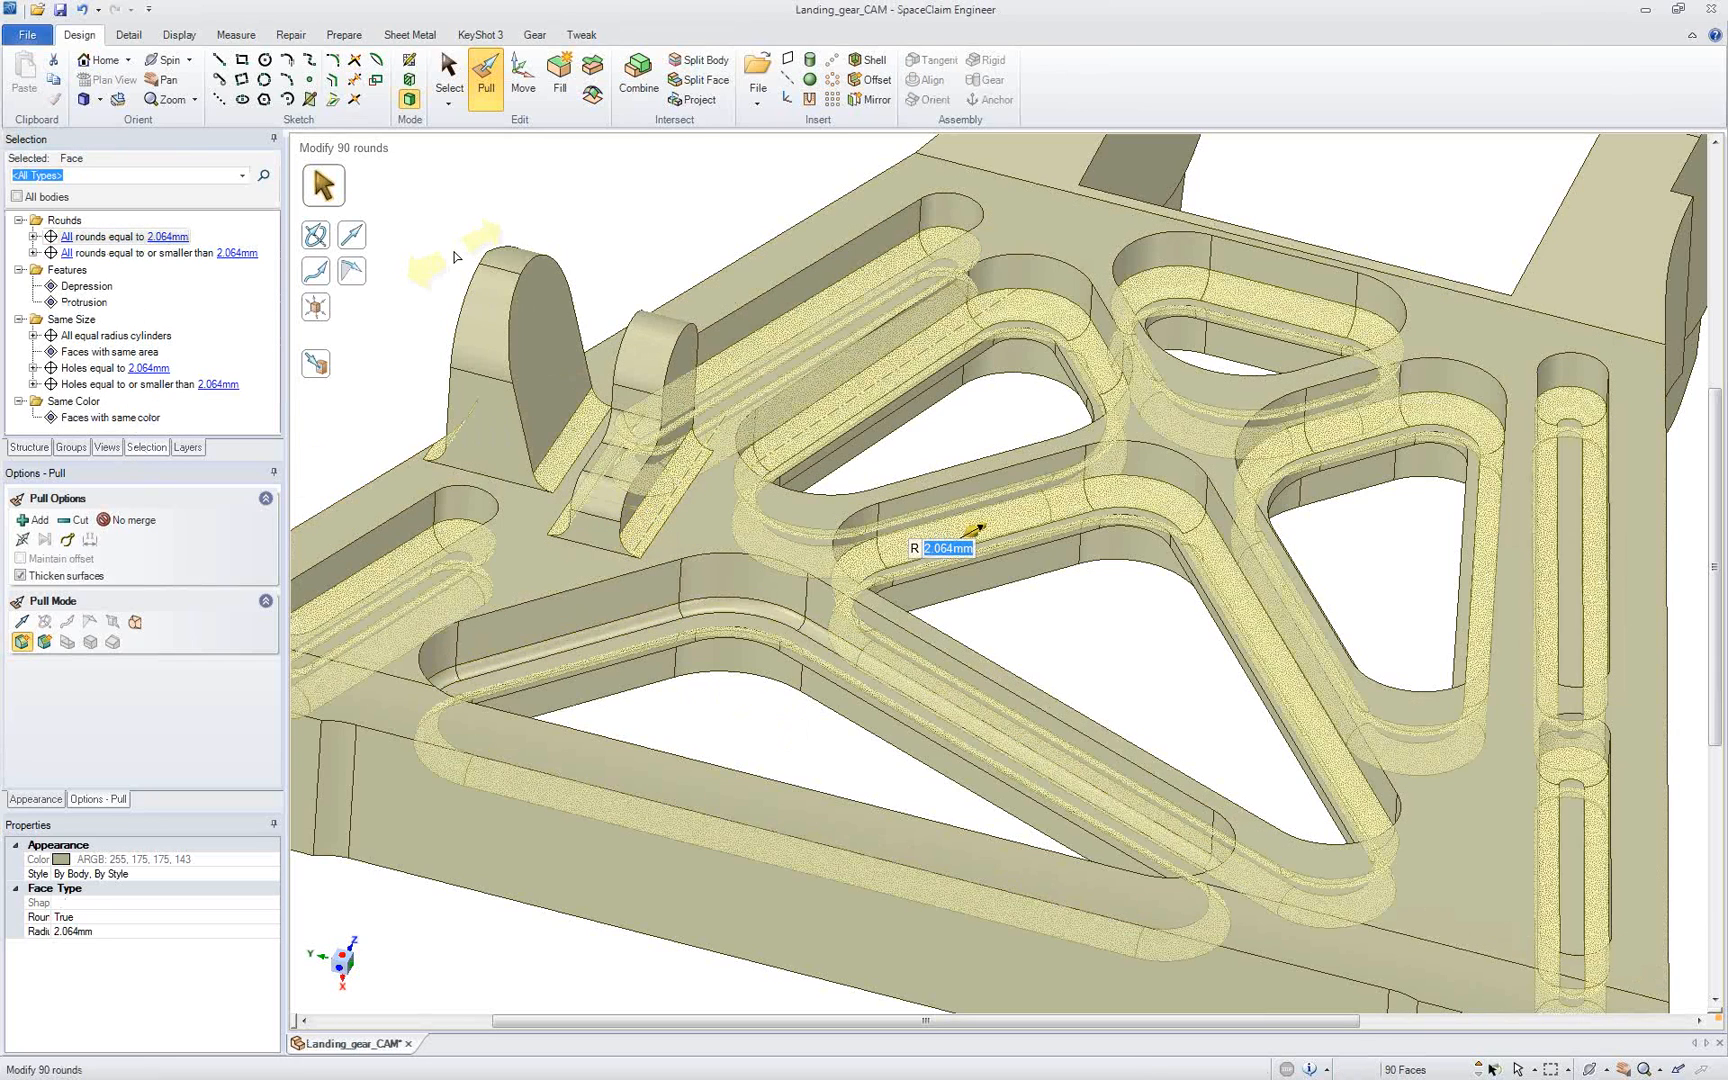
pyautogui.write('1')
pyautogui.press('Return')
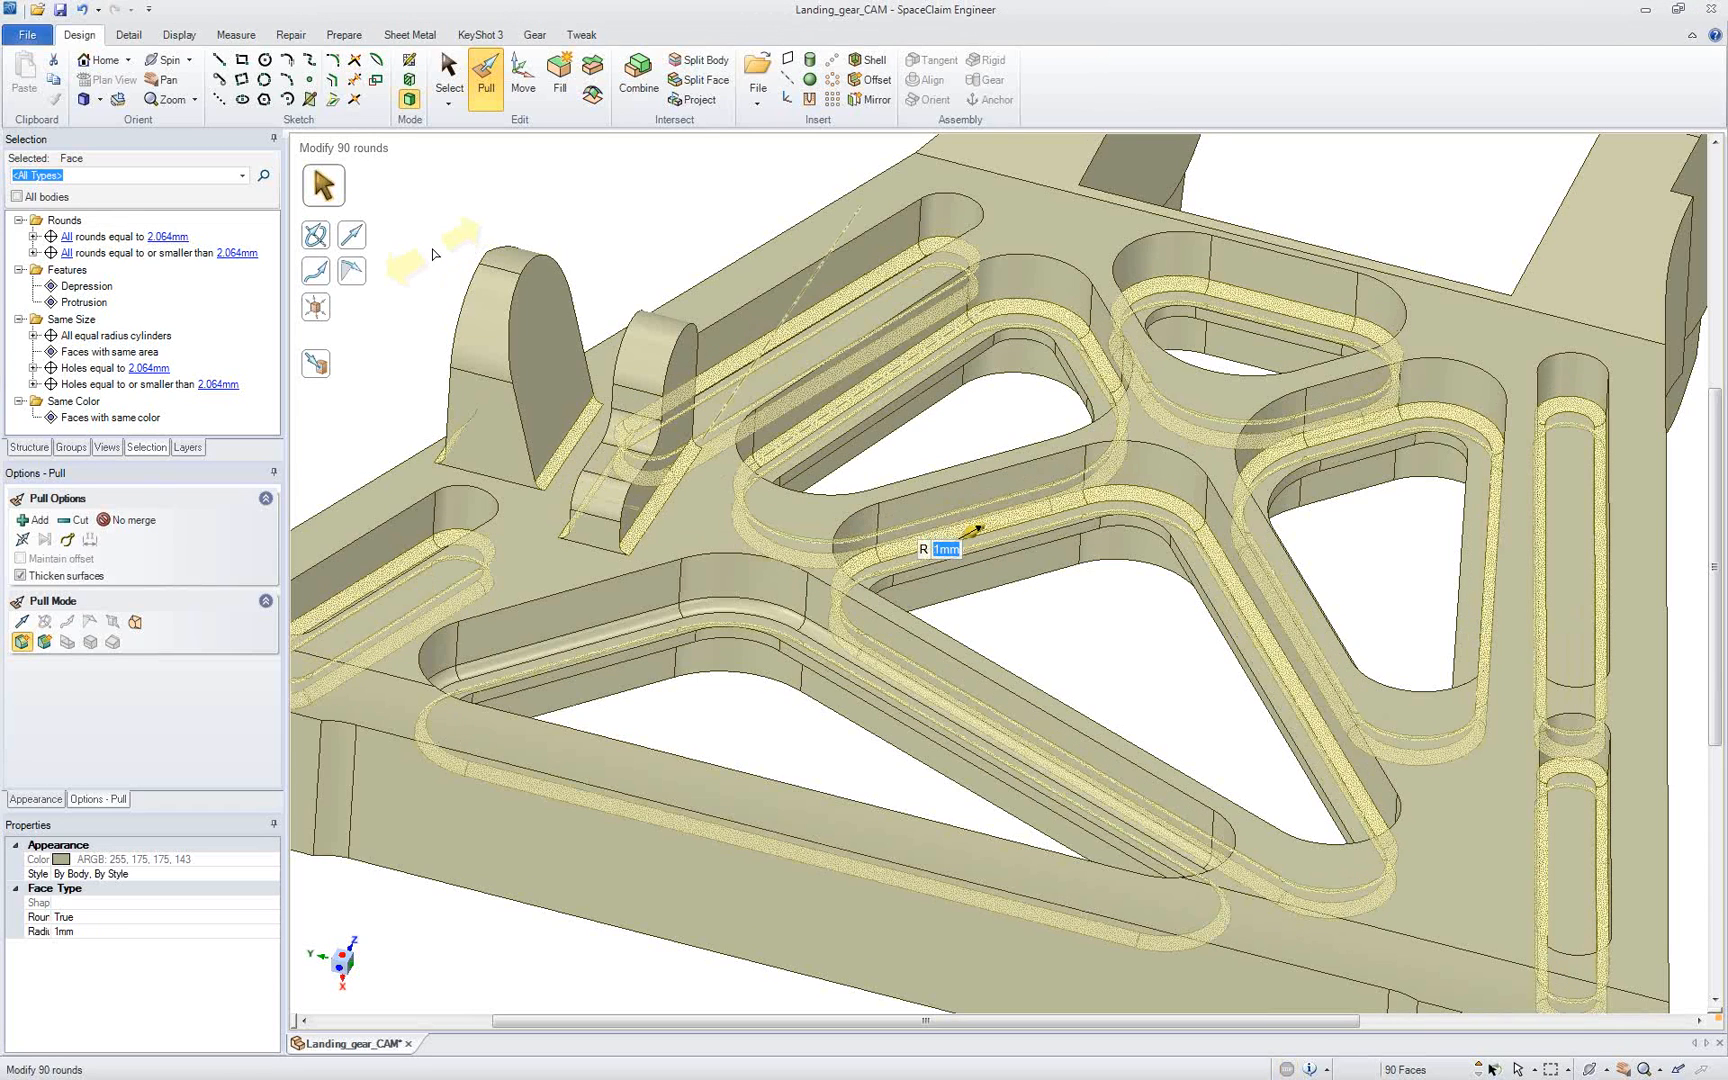
pyautogui.press('Escape')
# Step: Select the inner wall loops of the front, middle and rear-left triangular through openings and fill them to close the pocket floors
pyautogui.scroll(-5, 700, 520)
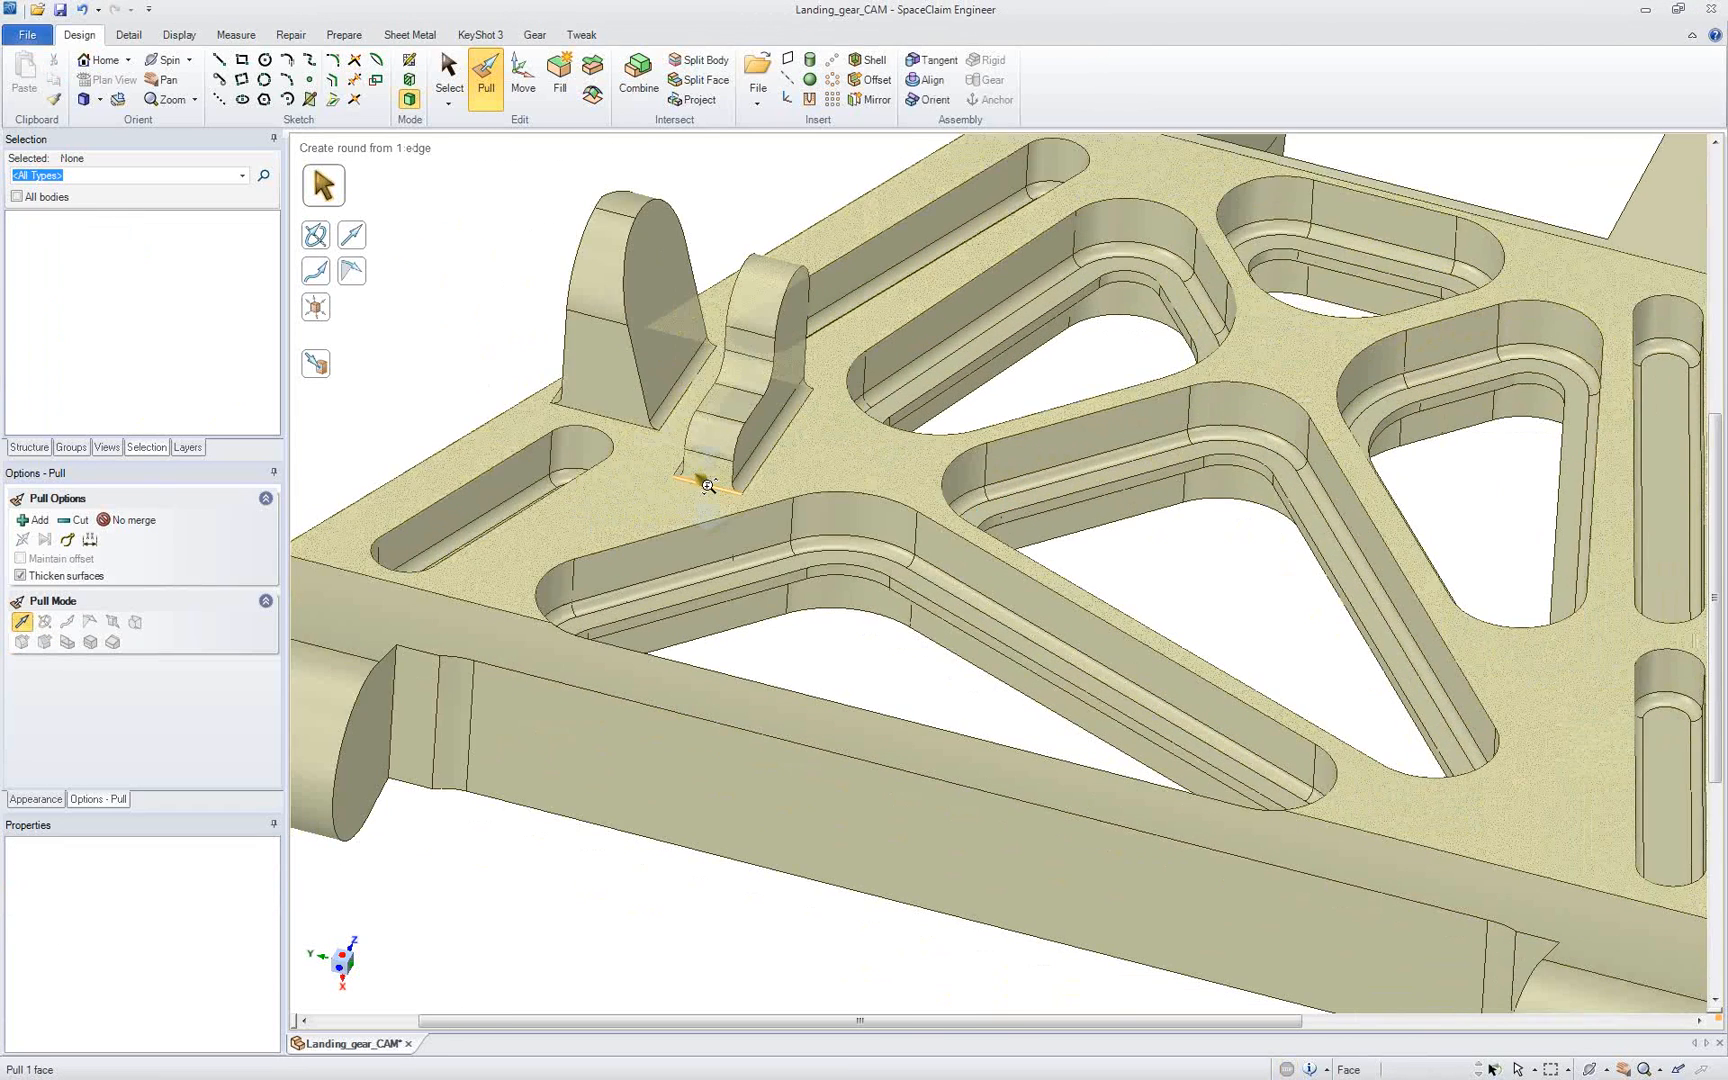
pyautogui.press('s')
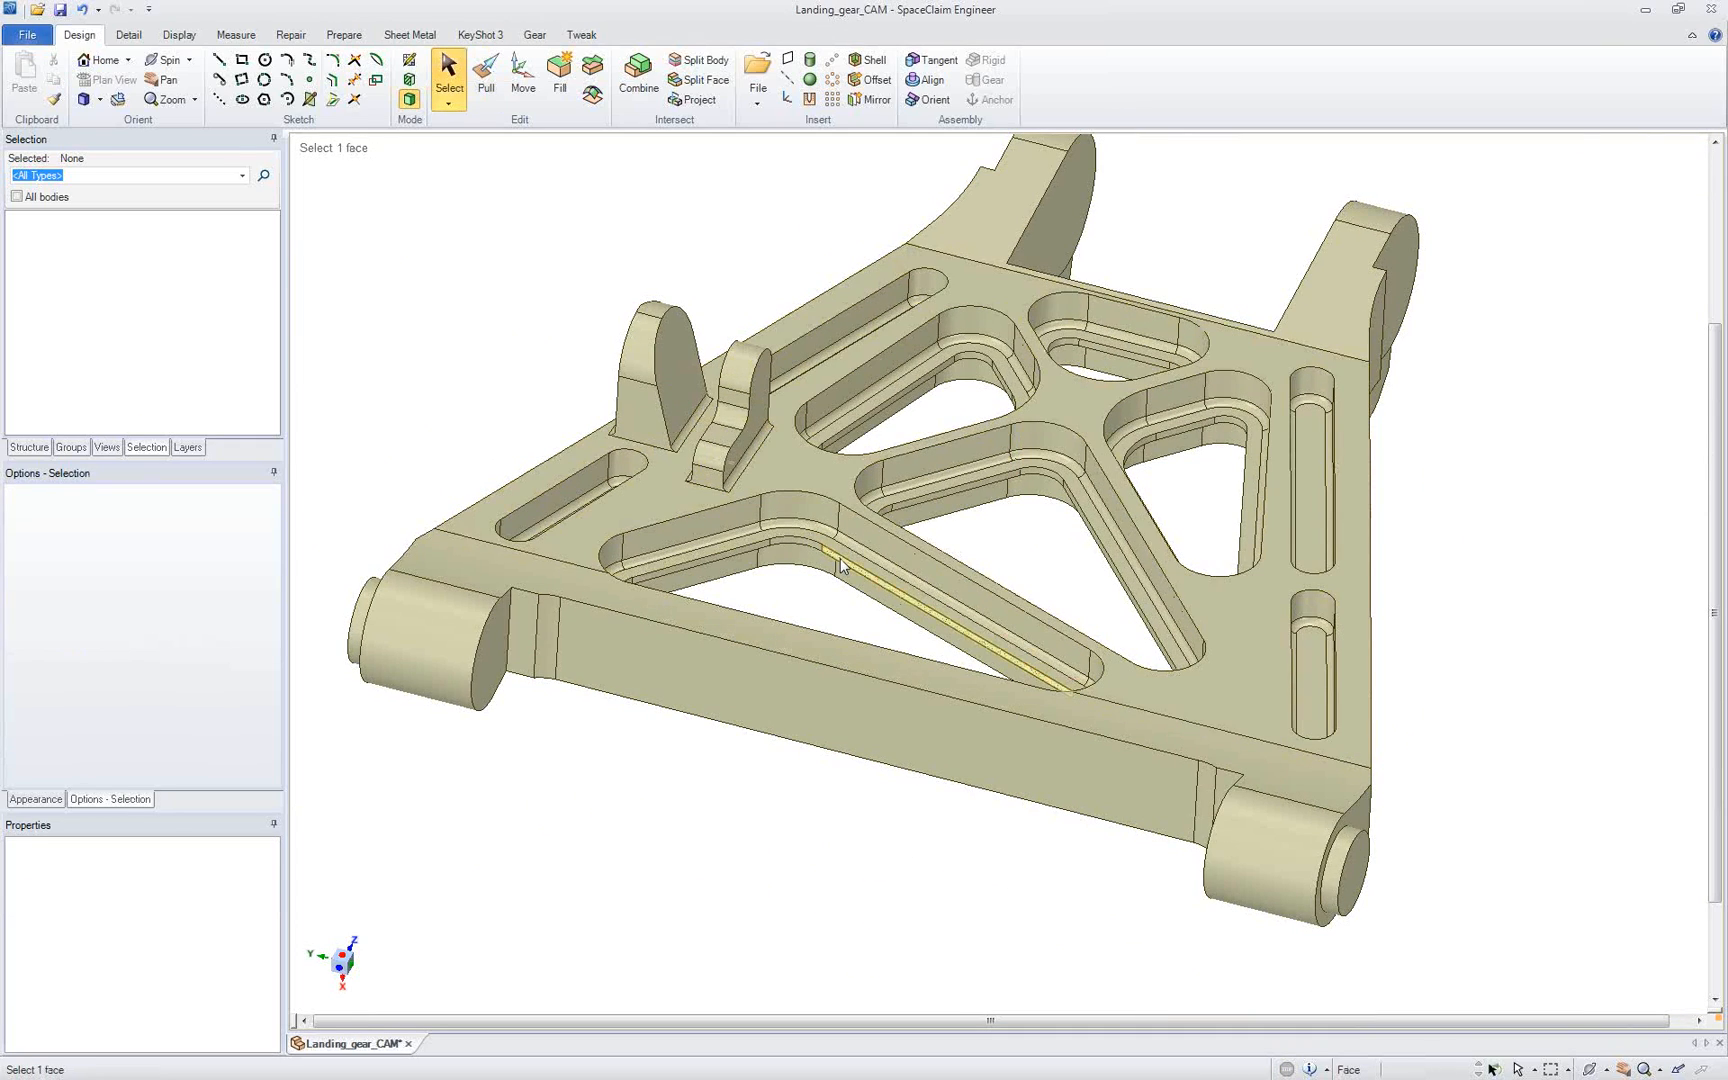
pyautogui.doubleClick(841, 567)
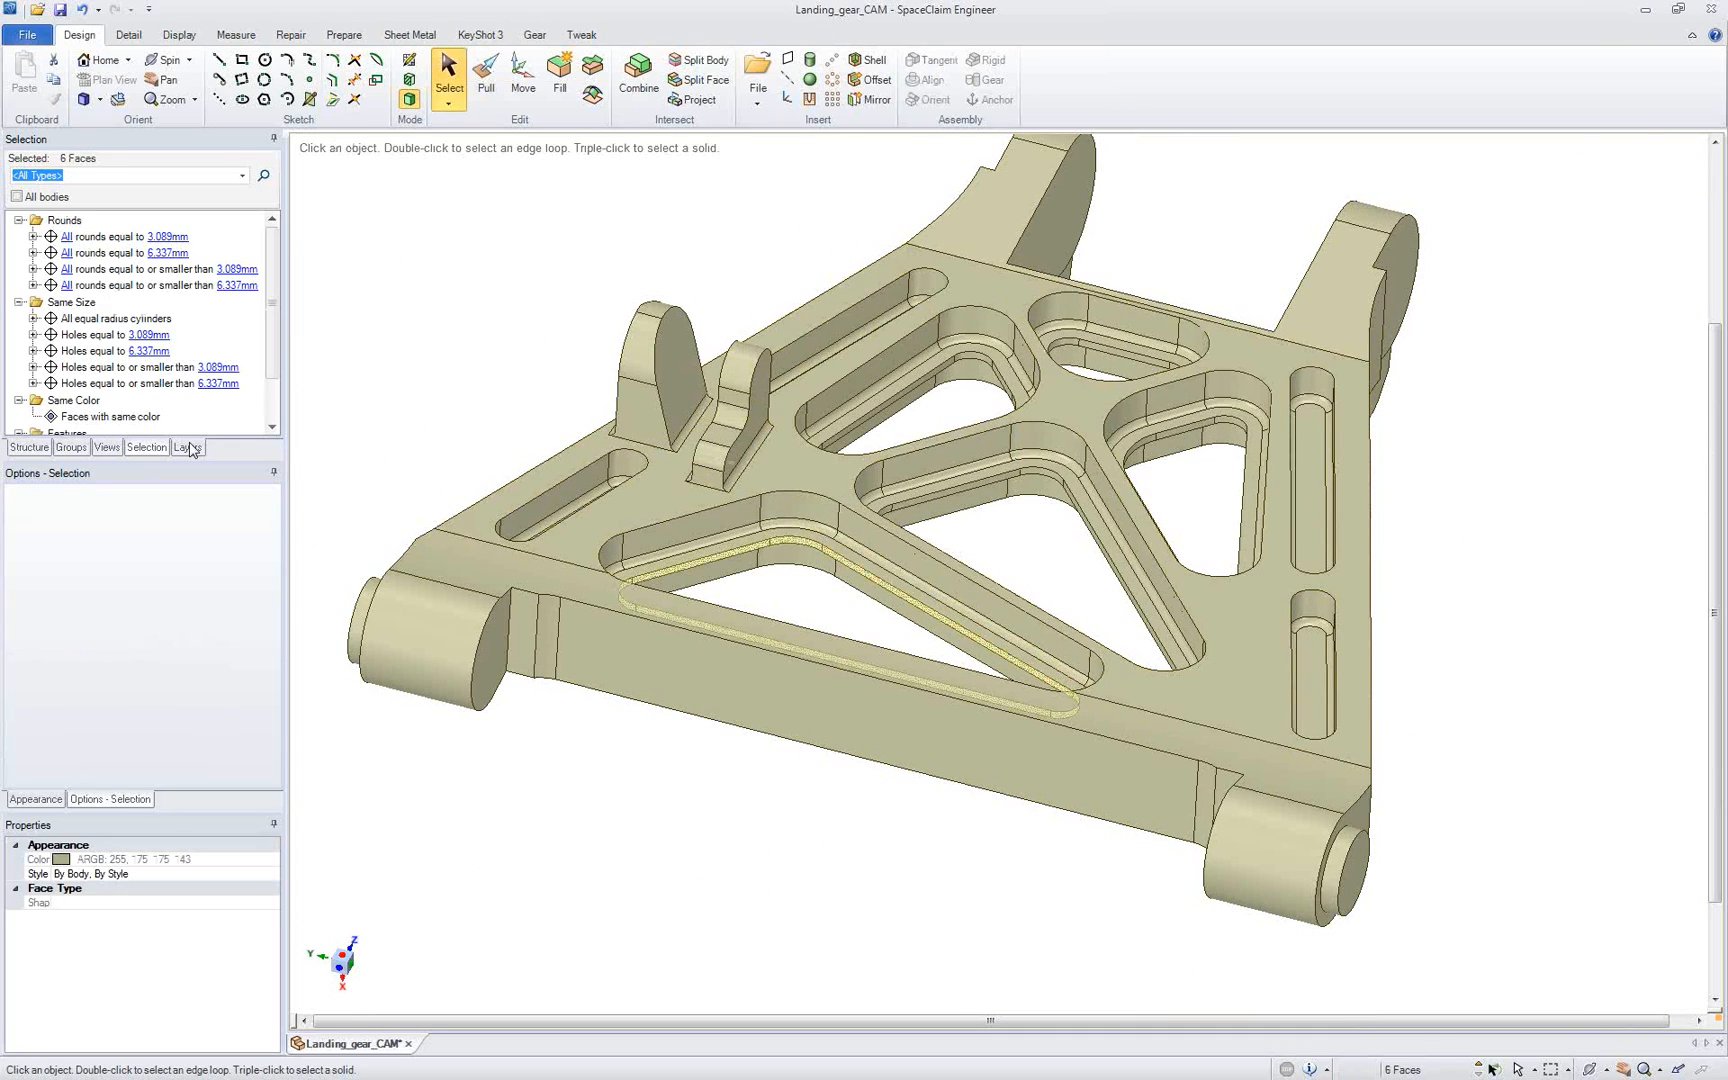
pyautogui.click(33, 448)
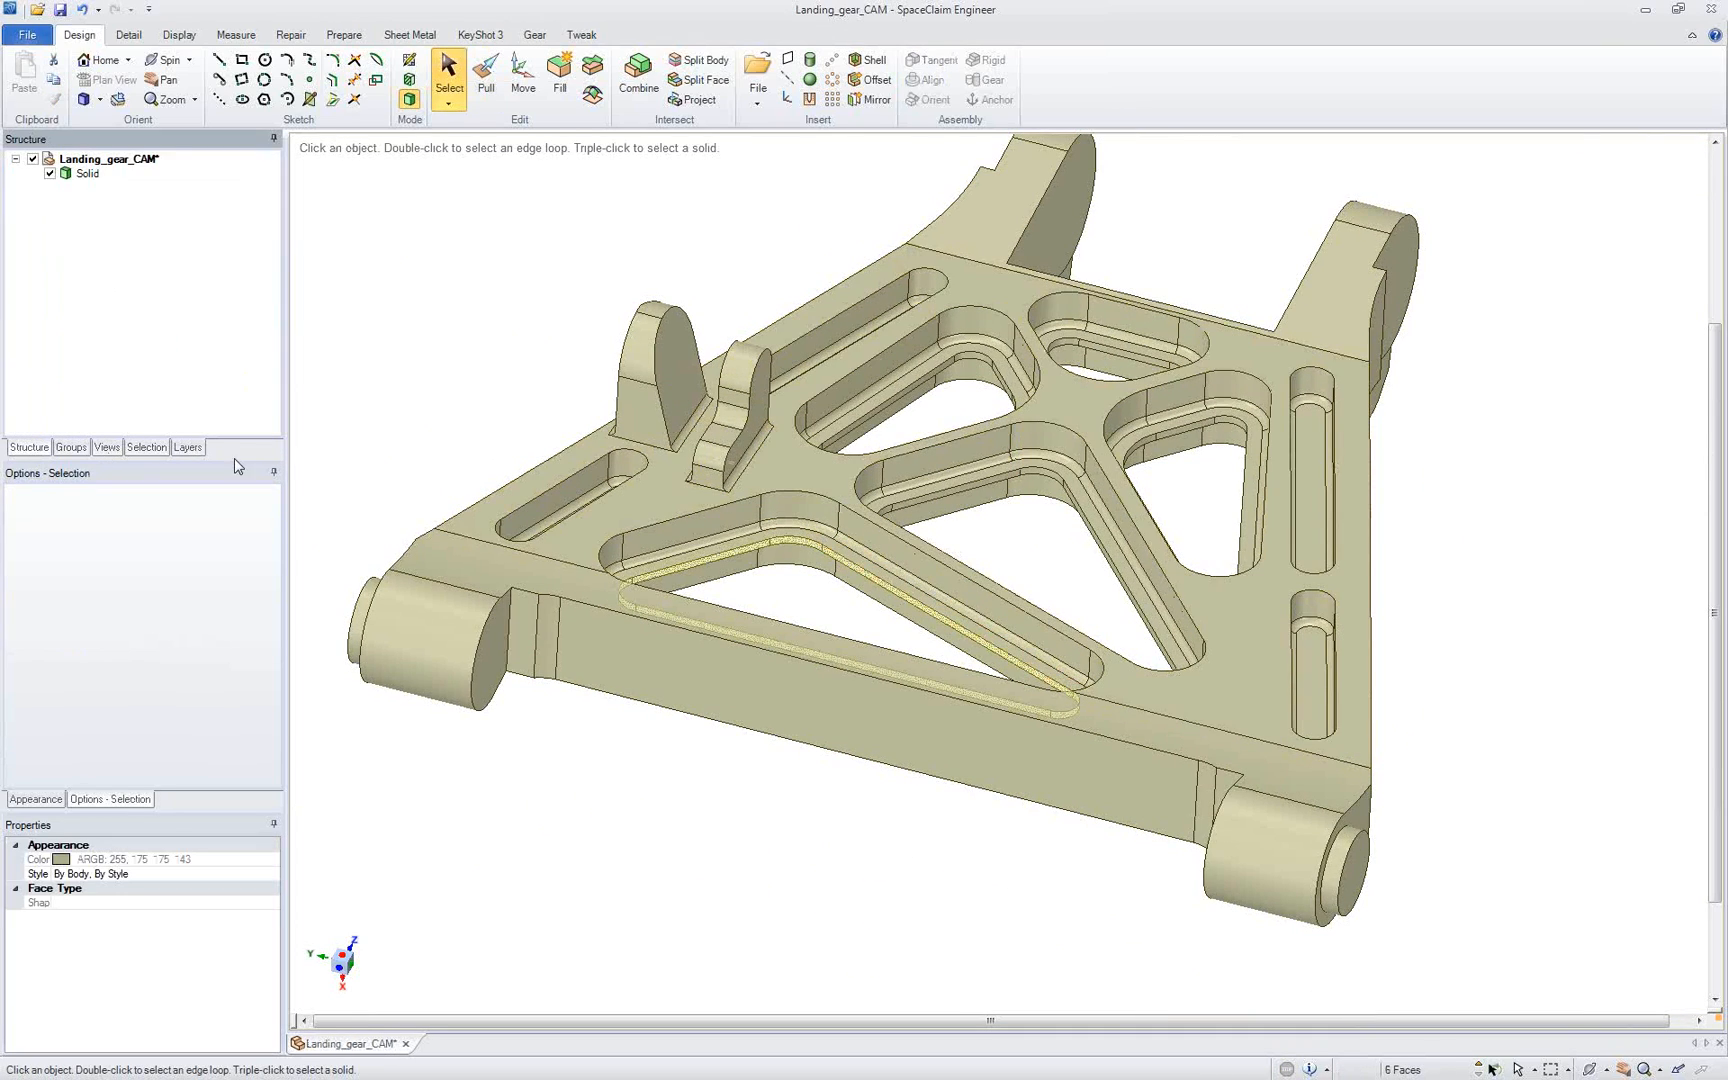
pyautogui.keyDown('ctrl'); pyautogui.doubleClick(932, 495); pyautogui.keyUp('ctrl')
pyautogui.keyDown('ctrl'); pyautogui.doubleClick(918, 468); pyautogui.keyUp('ctrl')
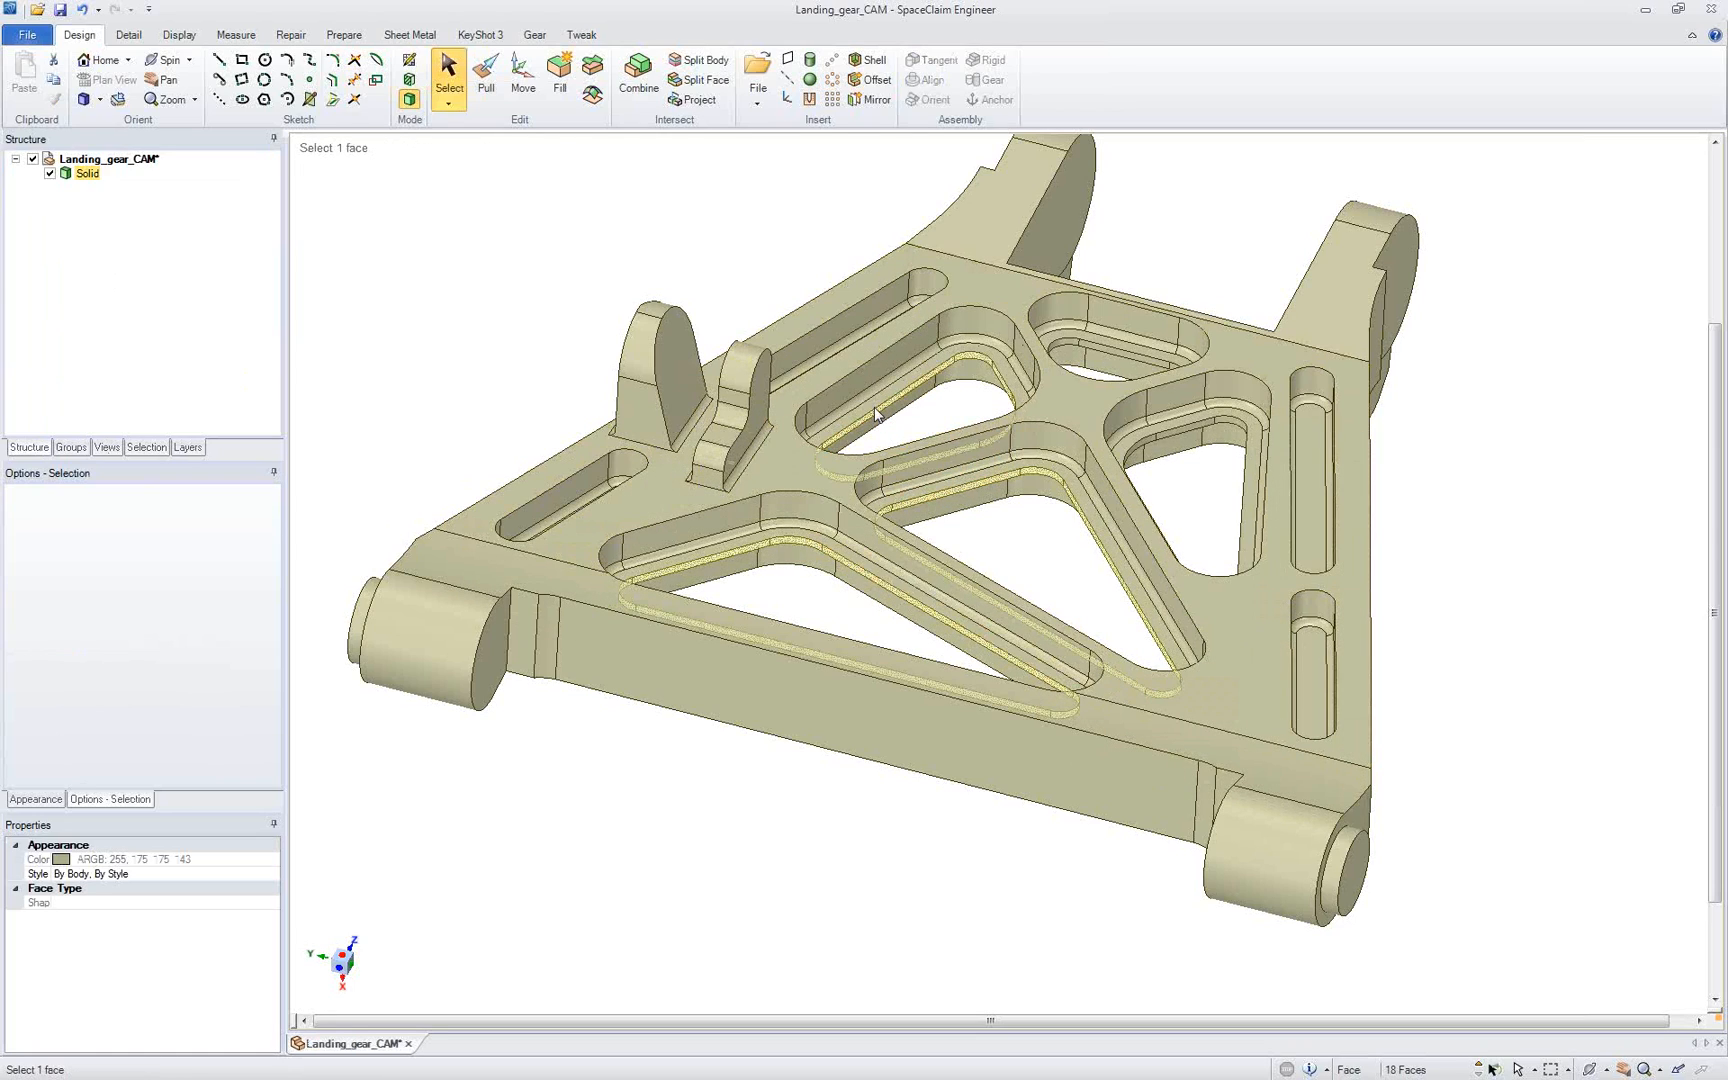
pyautogui.click(558, 75)
# Step: Select the three closed triangular pockets with all their faces and fill them flush with the plate's upper face
pyautogui.click(868, 612)
pyautogui.doubleClick(866, 604)
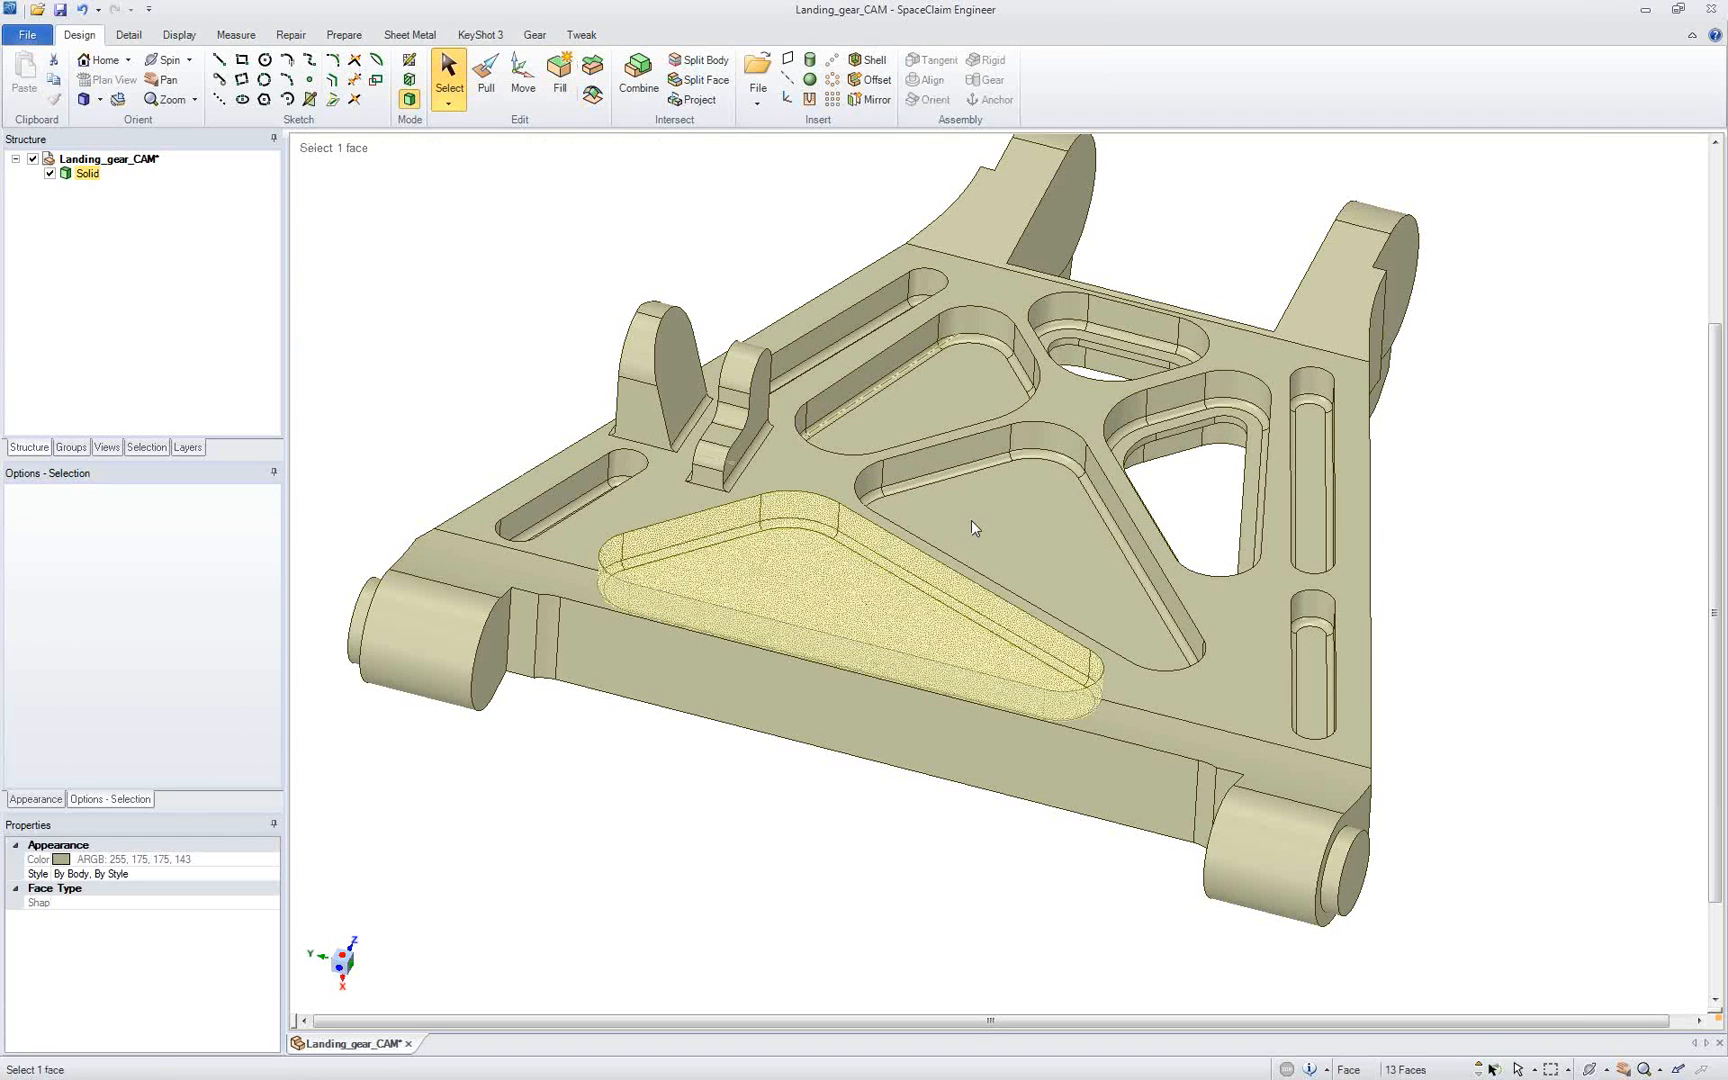
pyautogui.keyDown('ctrl'); pyautogui.doubleClick(973, 518); pyautogui.keyUp('ctrl')
pyautogui.keyDown('ctrl'); pyautogui.doubleClick(920, 401); pyautogui.keyUp('ctrl')
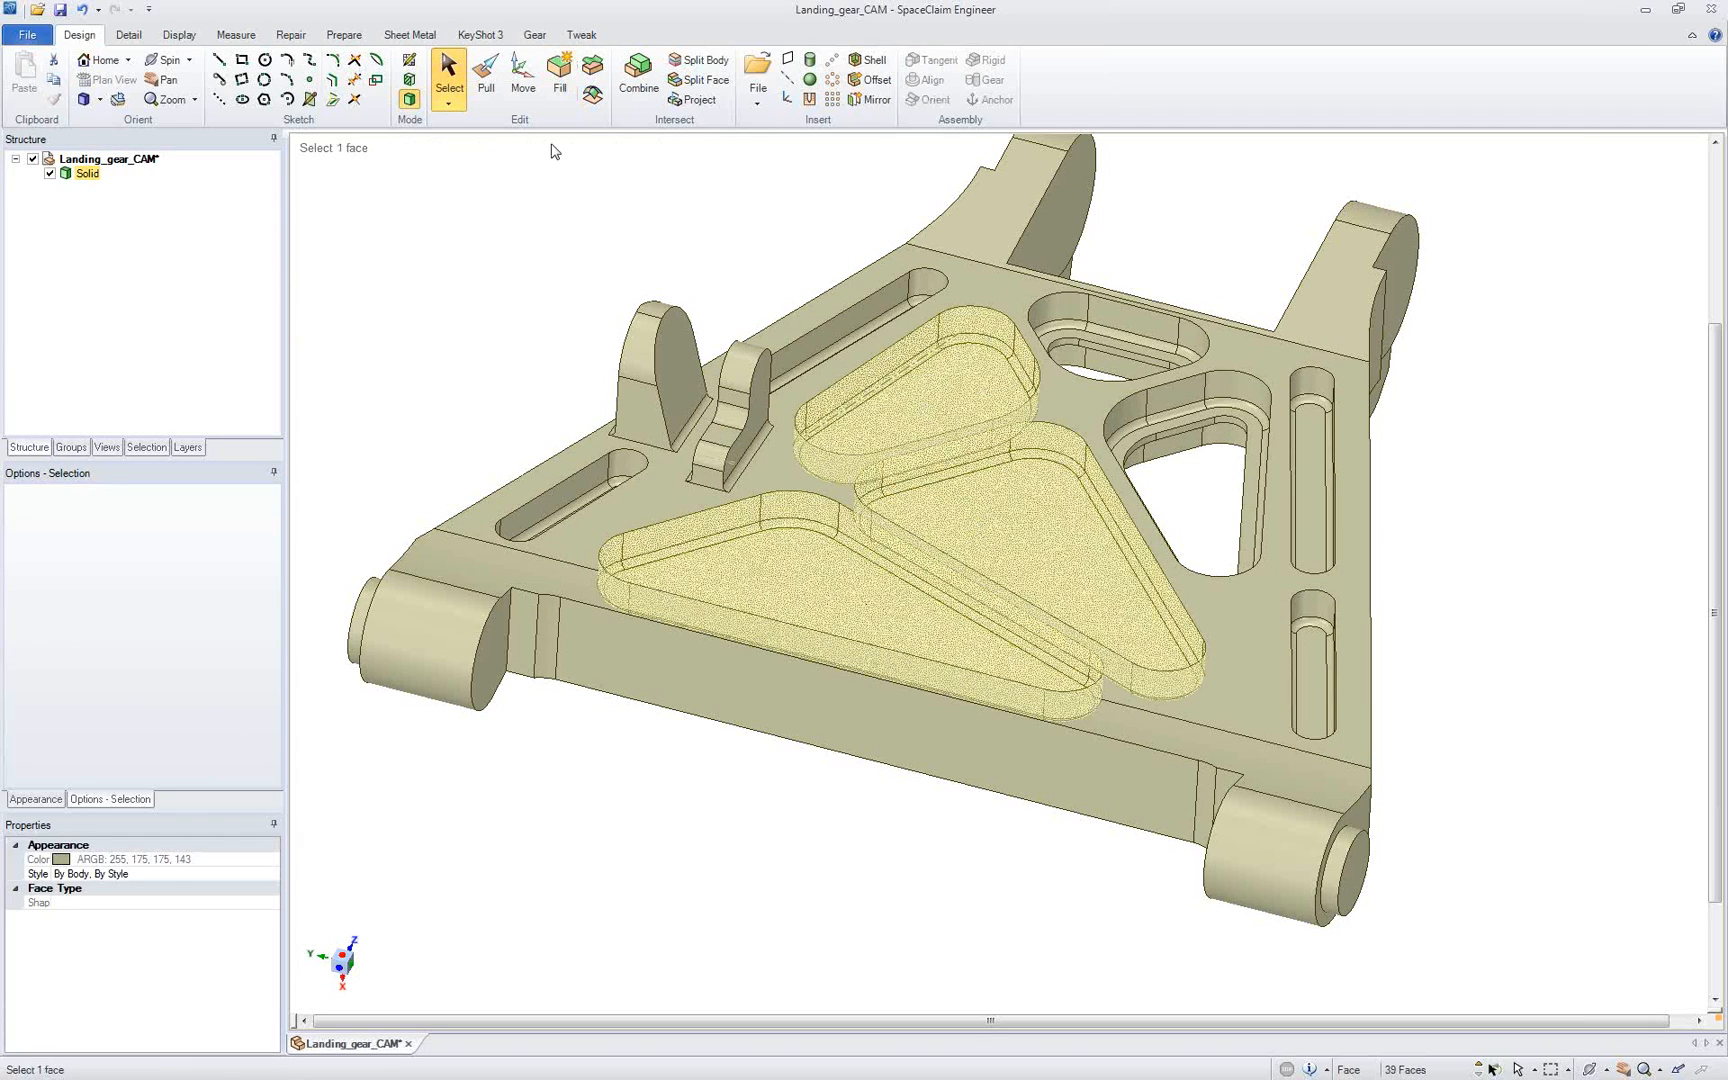
pyautogui.click(558, 75)
pyautogui.click(997, 410)
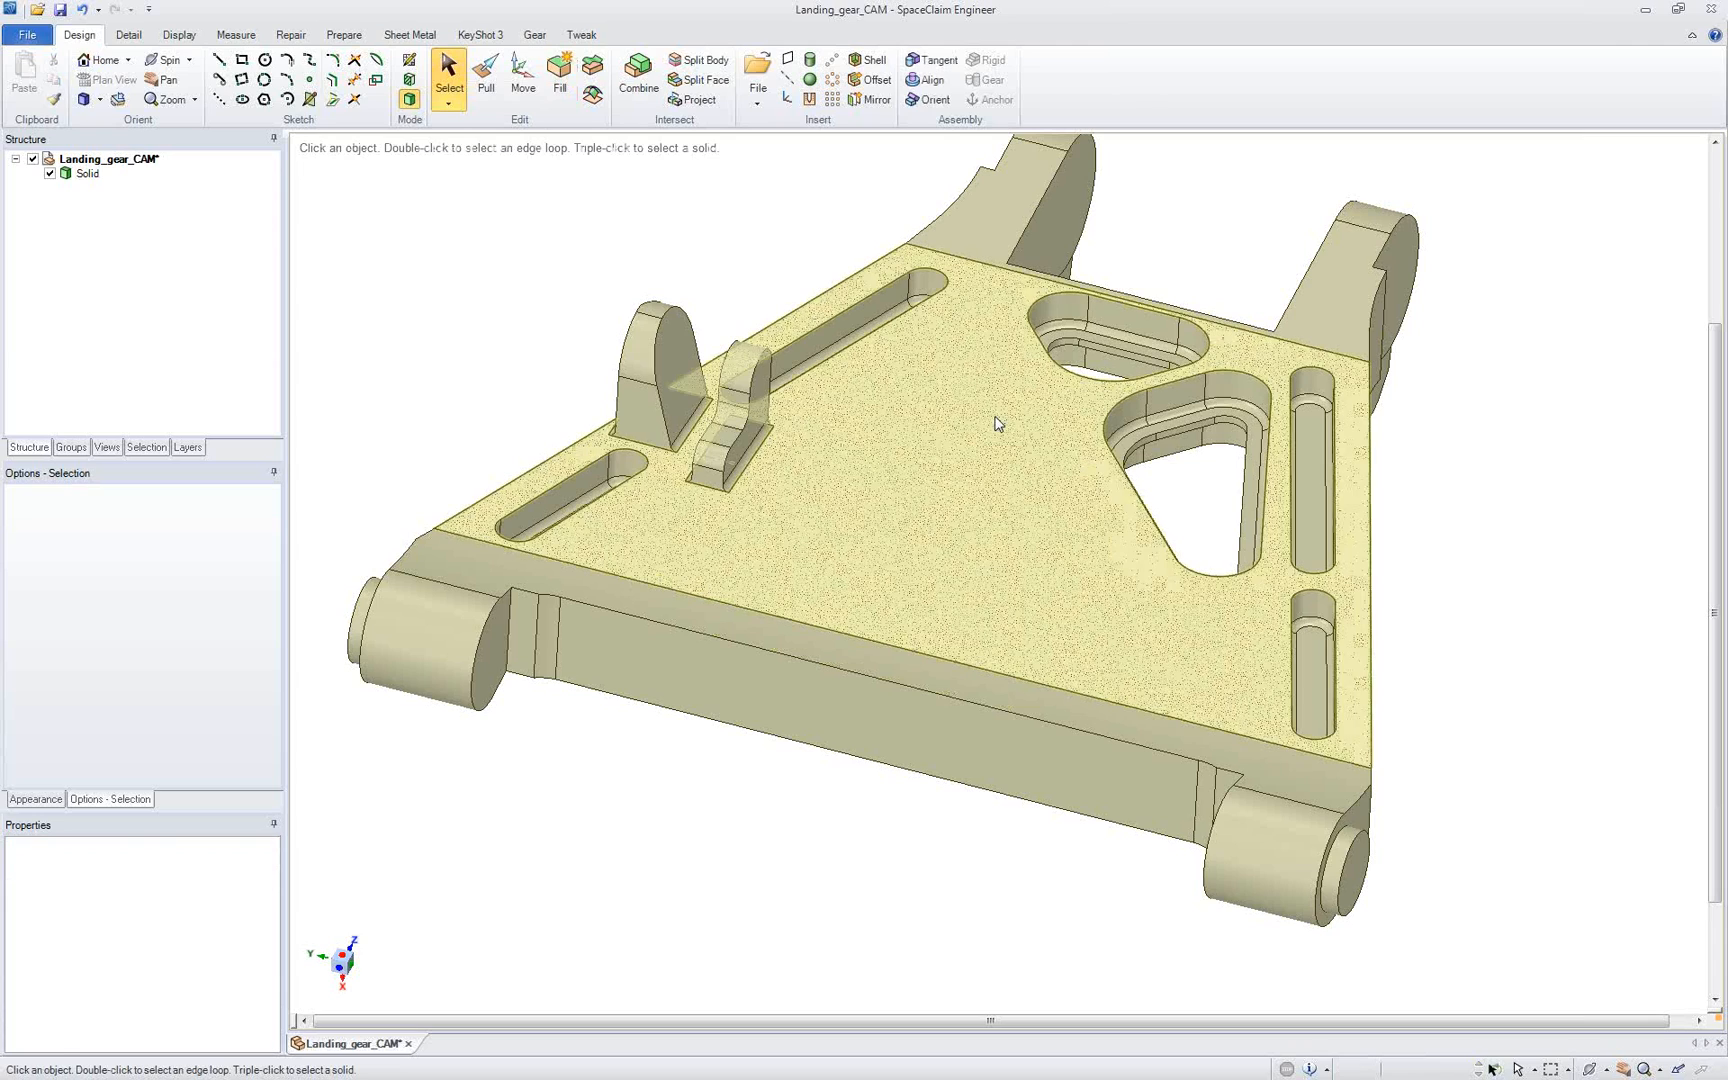
# Step: Select all recessed faces between the two cylindrical bosses, including the bosses' facing end faces, and fill the gap into one continuous barrel
pyautogui.click(488, 645)
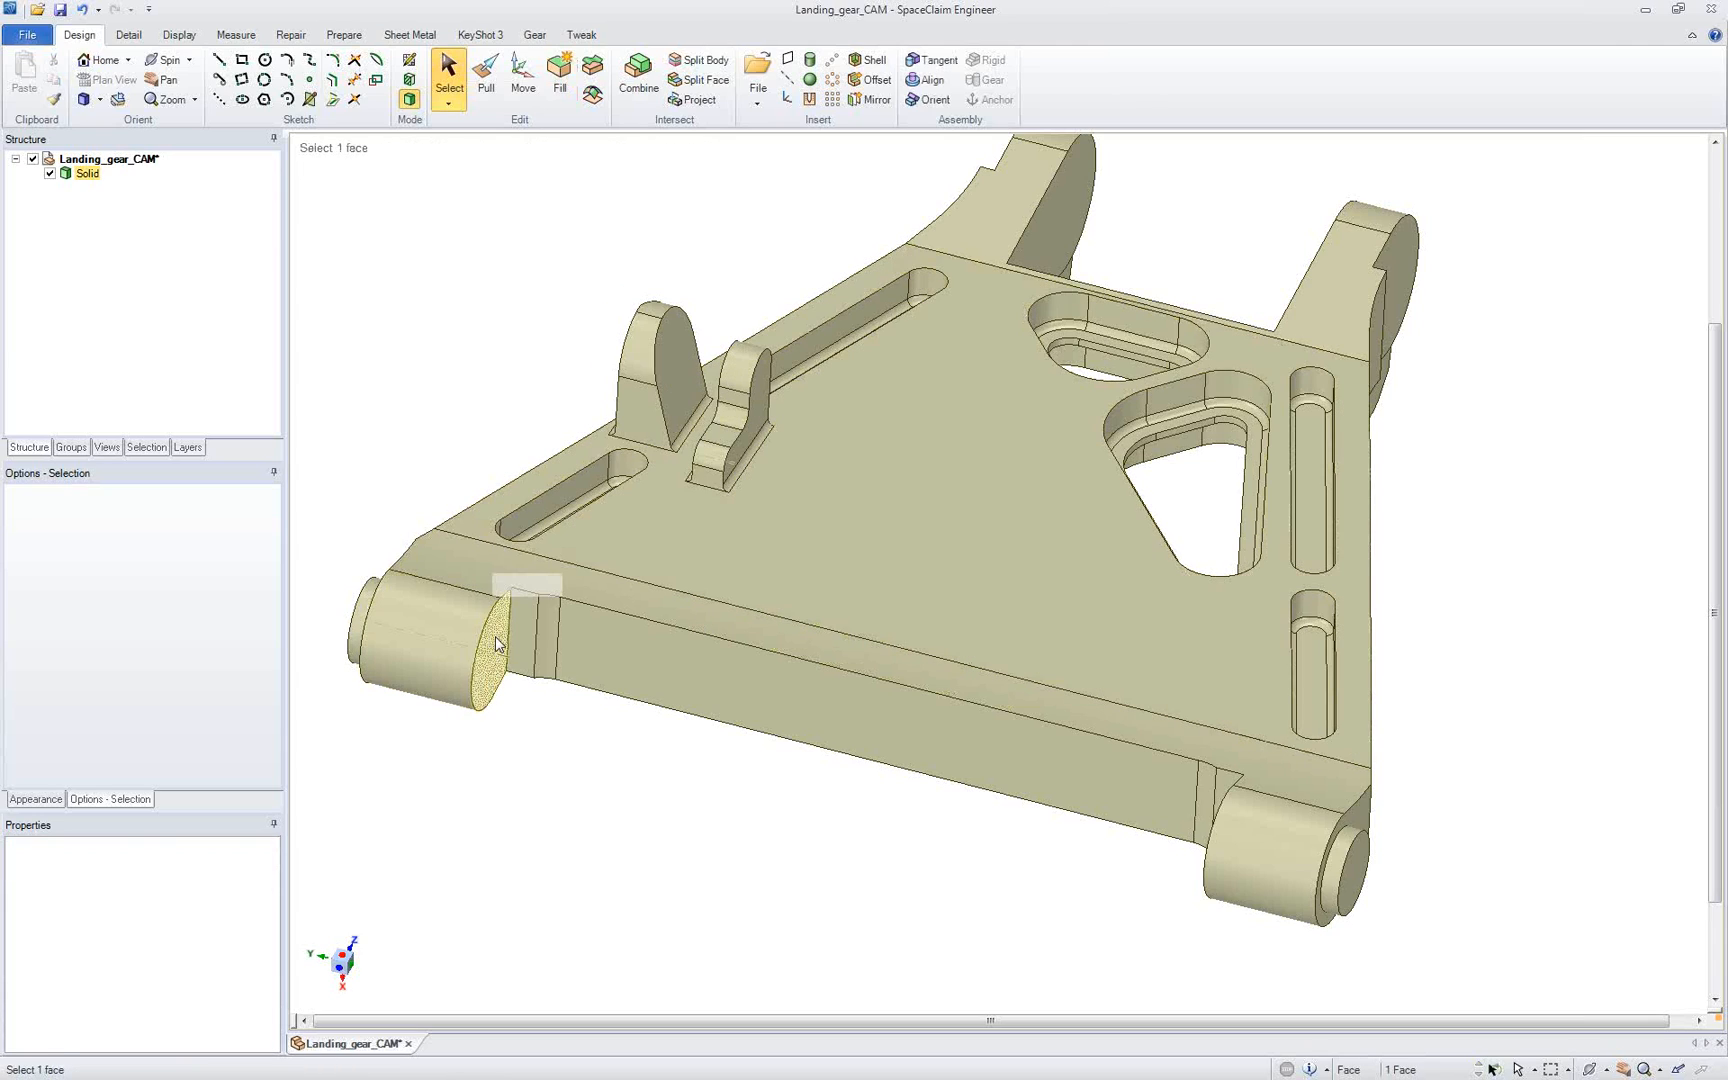
pyautogui.keyDown('ctrl'); pyautogui.click(527, 630); pyautogui.keyUp('ctrl')
pyautogui.keyDown('ctrl'); pyautogui.click(905, 740); pyautogui.keyUp('ctrl')
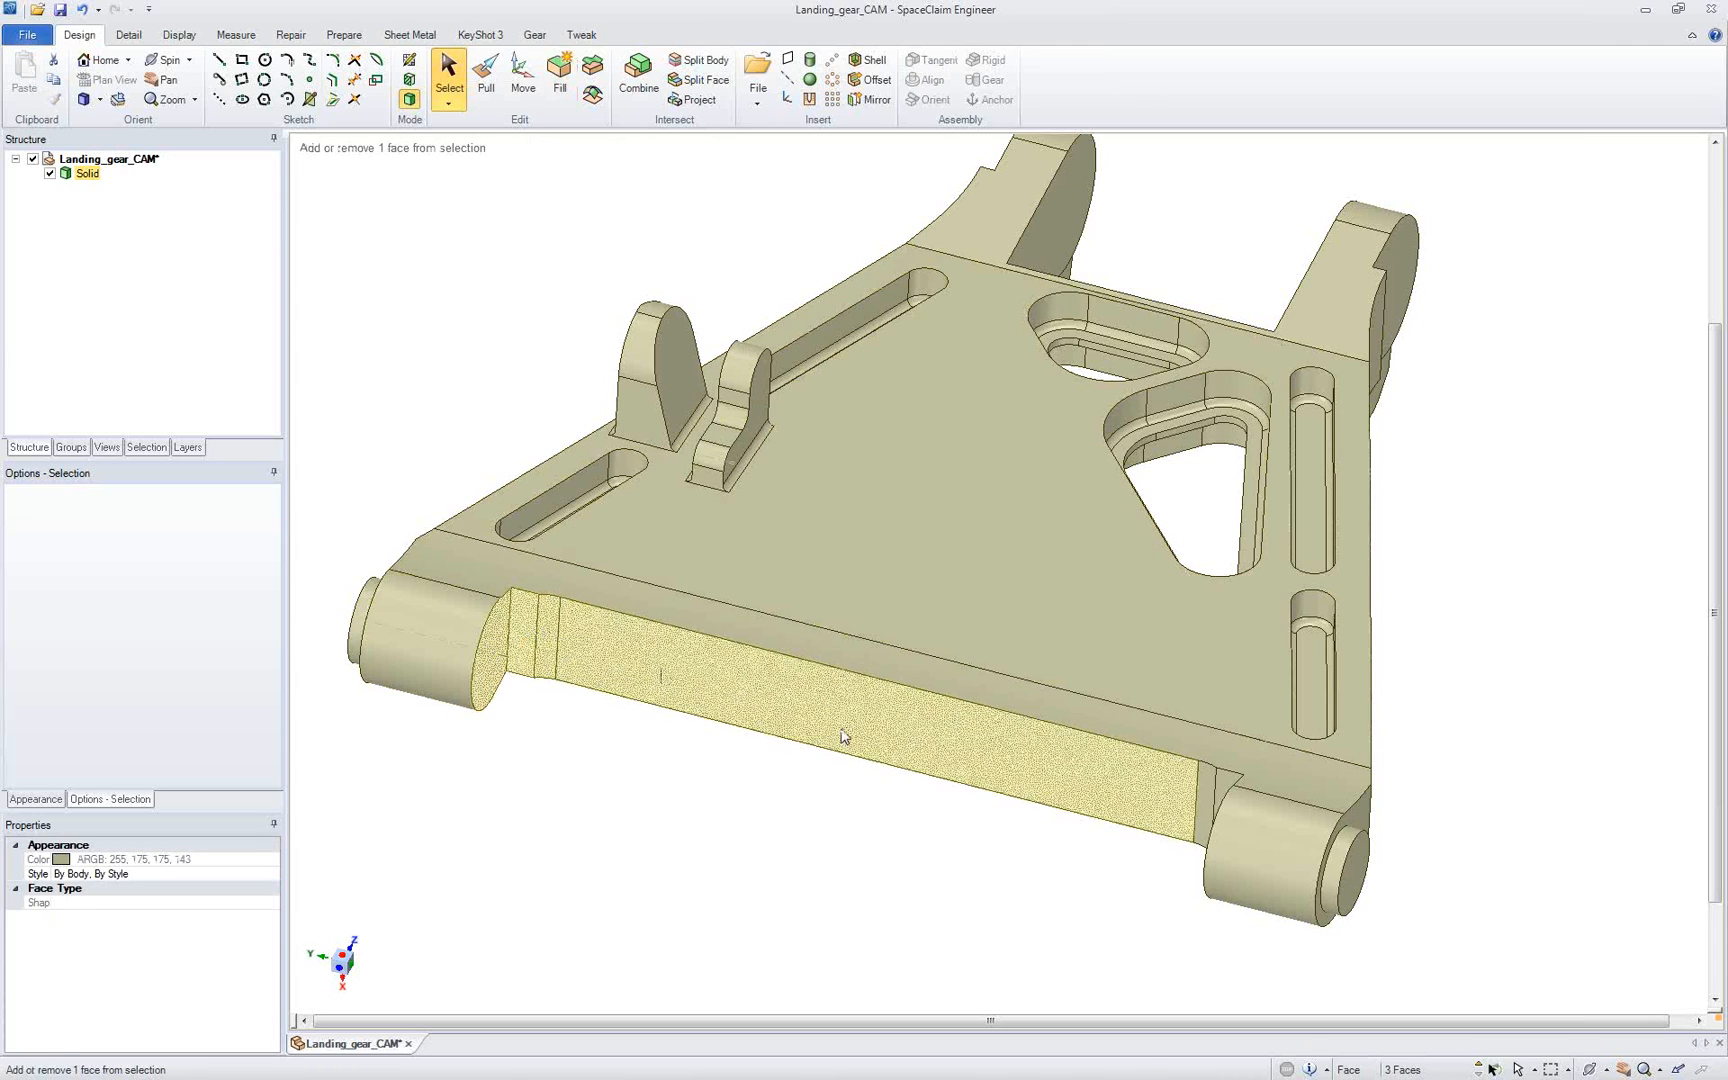
pyautogui.moveTo(911, 744); pyautogui.dragTo(1085, 790, button='middle')
pyautogui.keyDown('ctrl'); pyautogui.doubleClick(1208, 804); pyautogui.keyUp('ctrl')
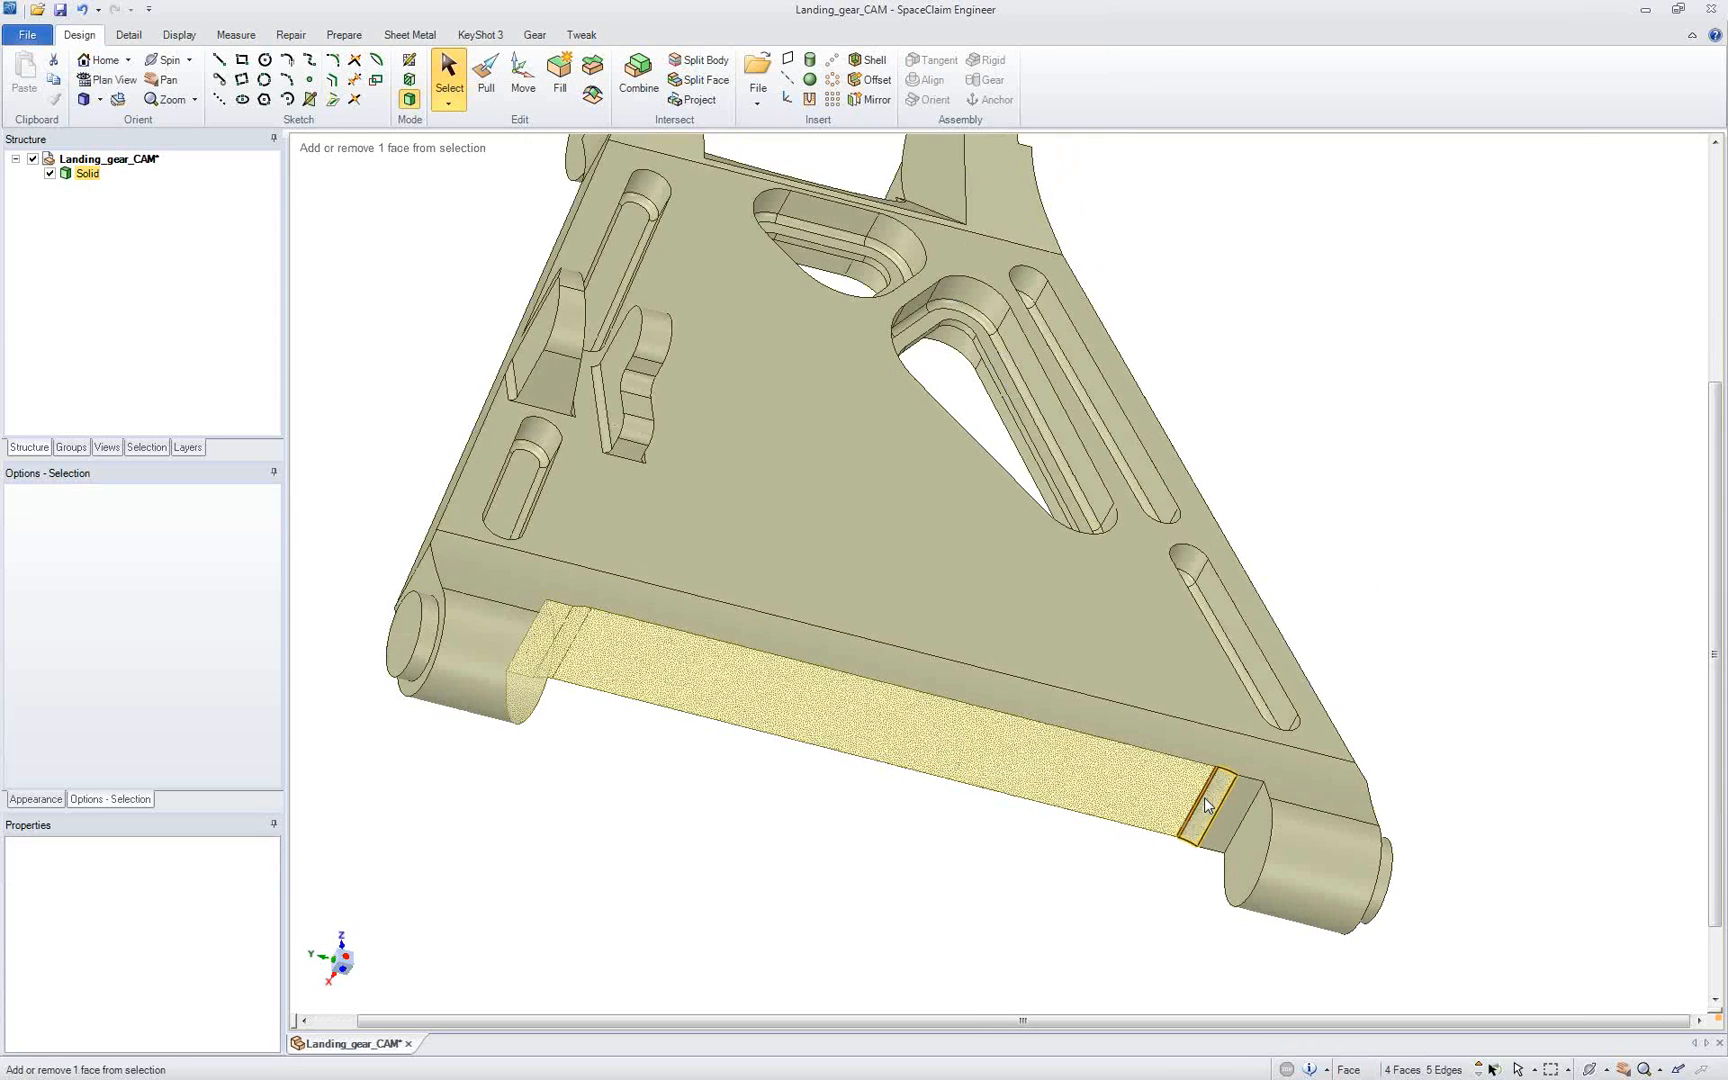
pyautogui.keyDown('ctrl'); pyautogui.click(1204, 791); pyautogui.keyUp('ctrl')
pyautogui.keyDown('ctrl'); pyautogui.click(1227, 771); pyautogui.keyUp('ctrl')
pyautogui.keyDown('ctrl'); pyautogui.click(1227, 791); pyautogui.keyUp('ctrl')
pyautogui.keyDown('ctrl'); pyautogui.click(1190, 846); pyautogui.keyUp('ctrl')
pyautogui.keyDown('ctrl'); pyautogui.click(1228, 825); pyautogui.keyUp('ctrl')
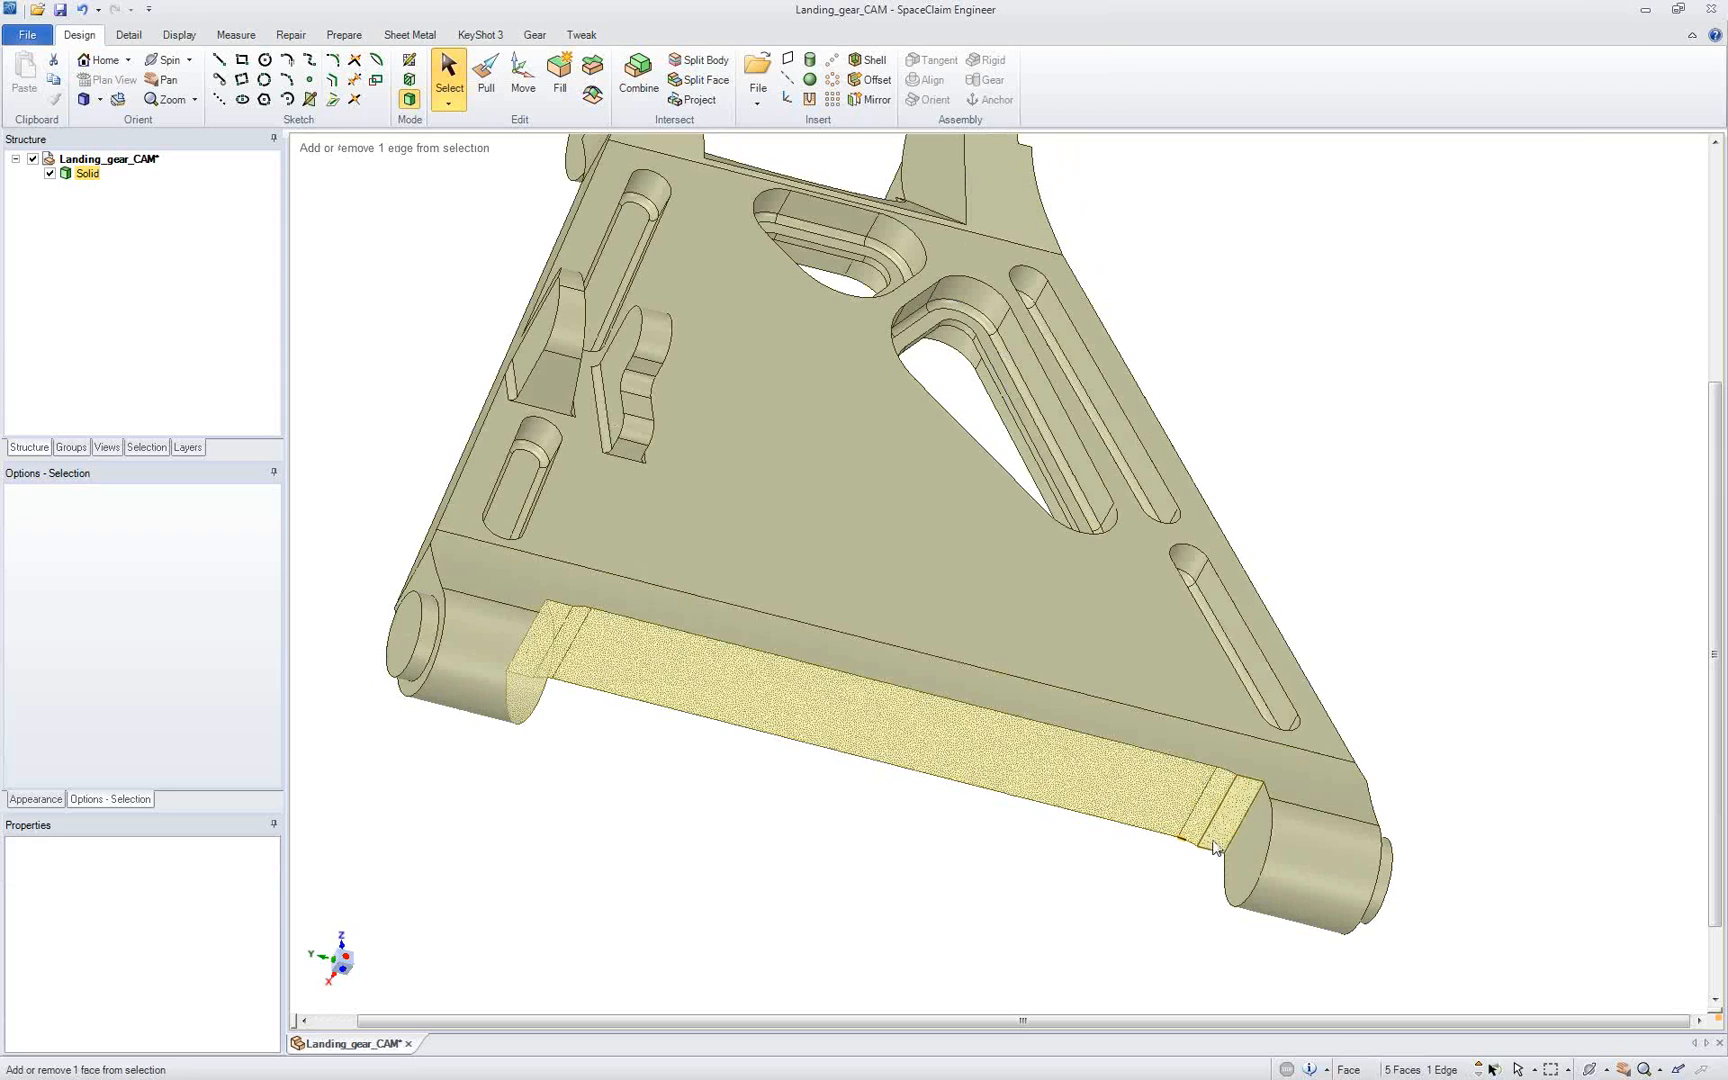
pyautogui.keyDown('ctrl'); pyautogui.click(1237, 862); pyautogui.keyUp('ctrl')
pyautogui.keyDown('ctrl'); pyautogui.click(1178, 842); pyautogui.keyUp('ctrl')
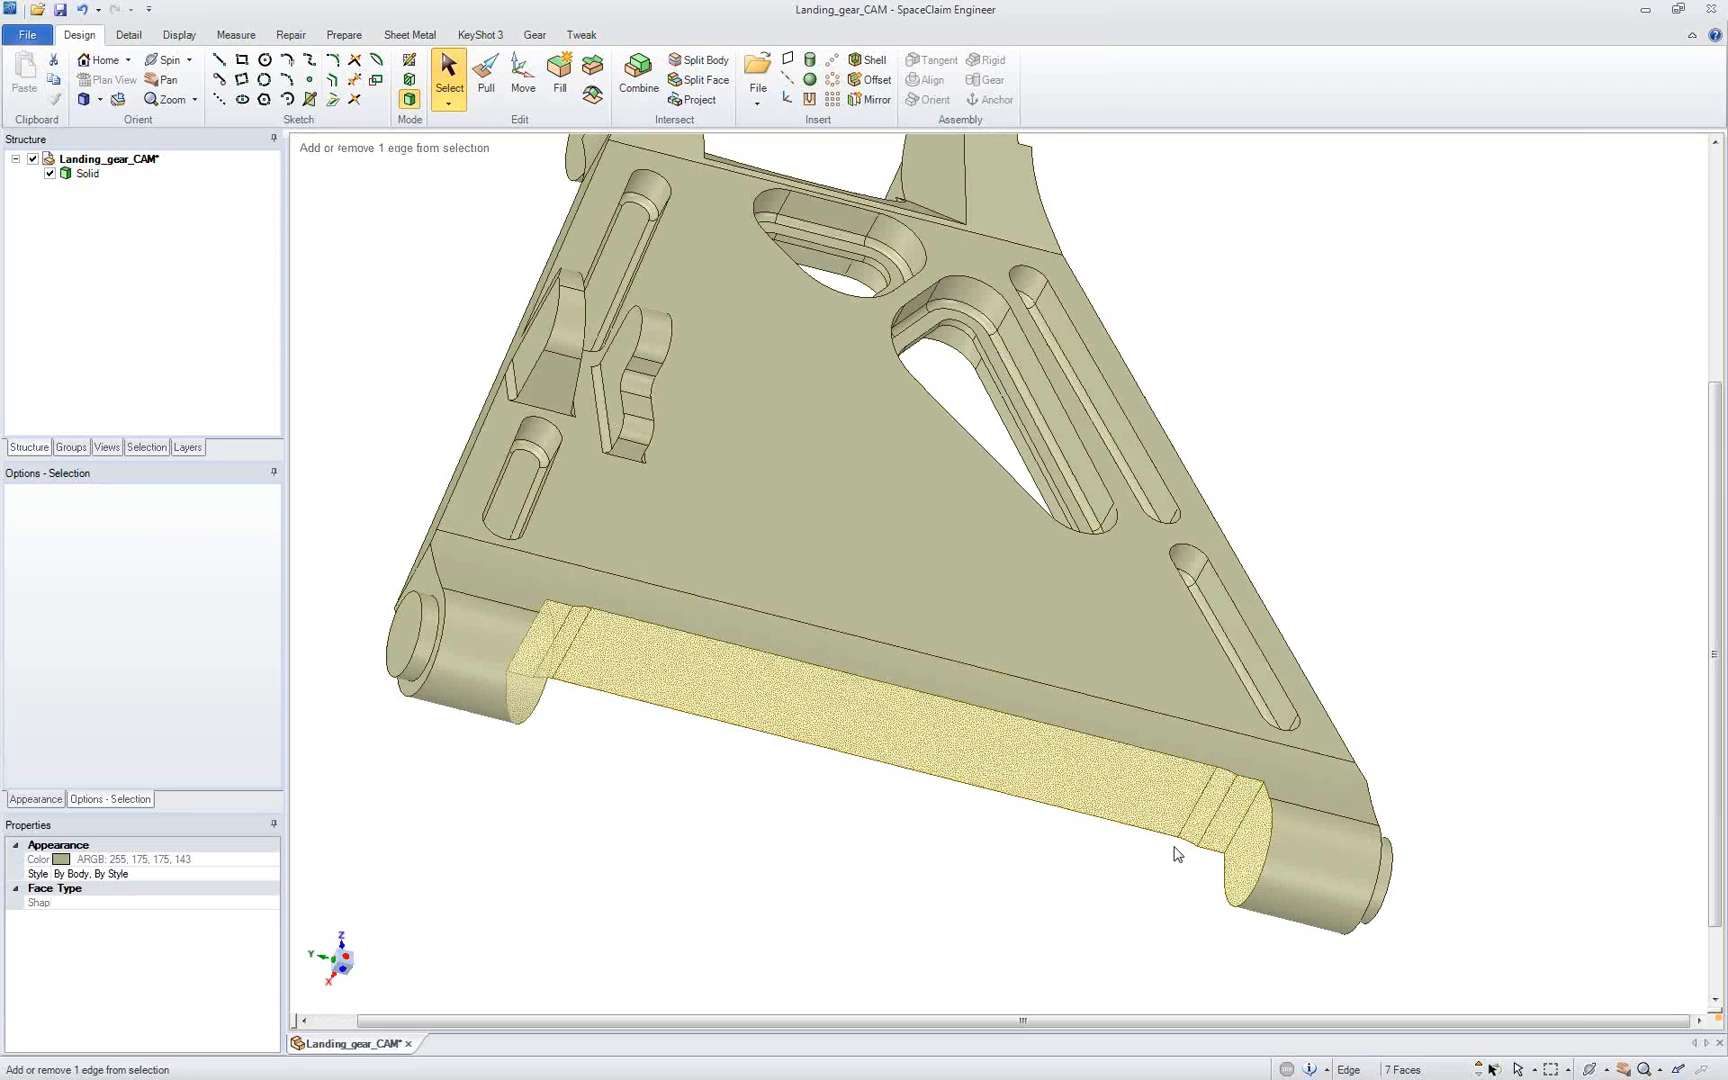
pyautogui.click(559, 90)
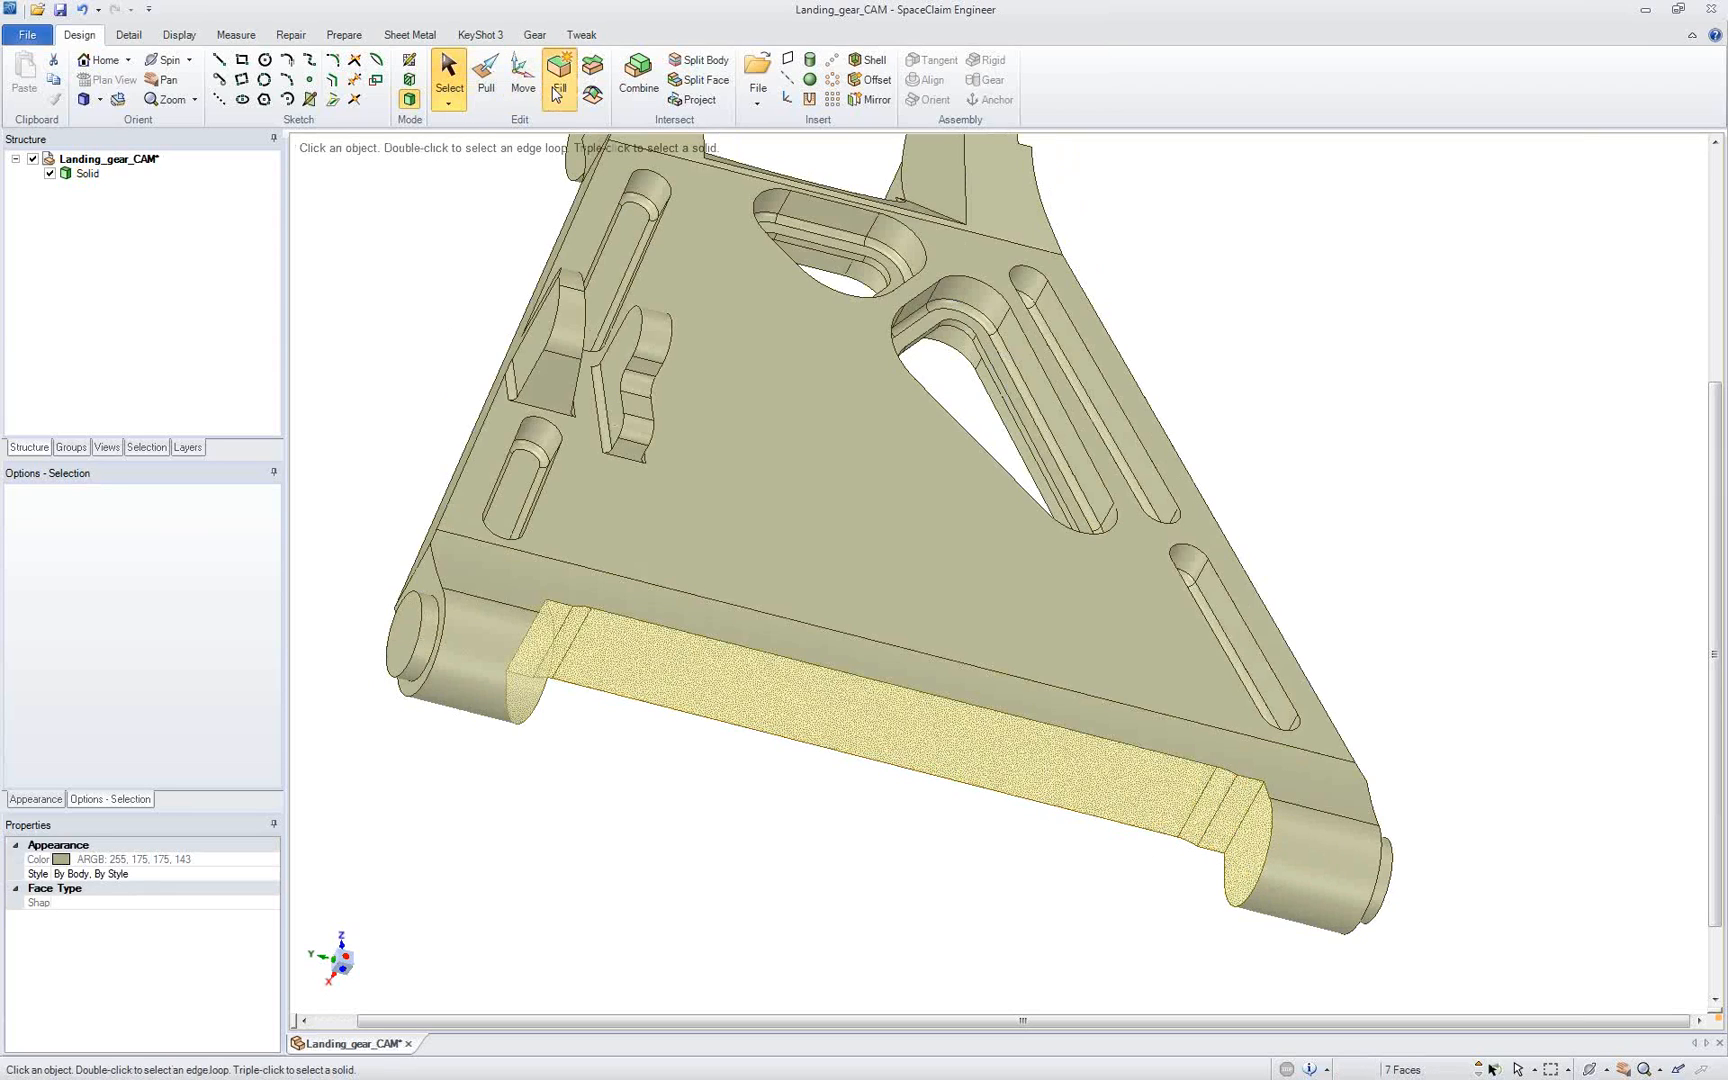
# Step: View the plate face squarely, select all faces of the curved cutout between the two lugs at the narrow end, and fill it
pyautogui.click(756, 368)
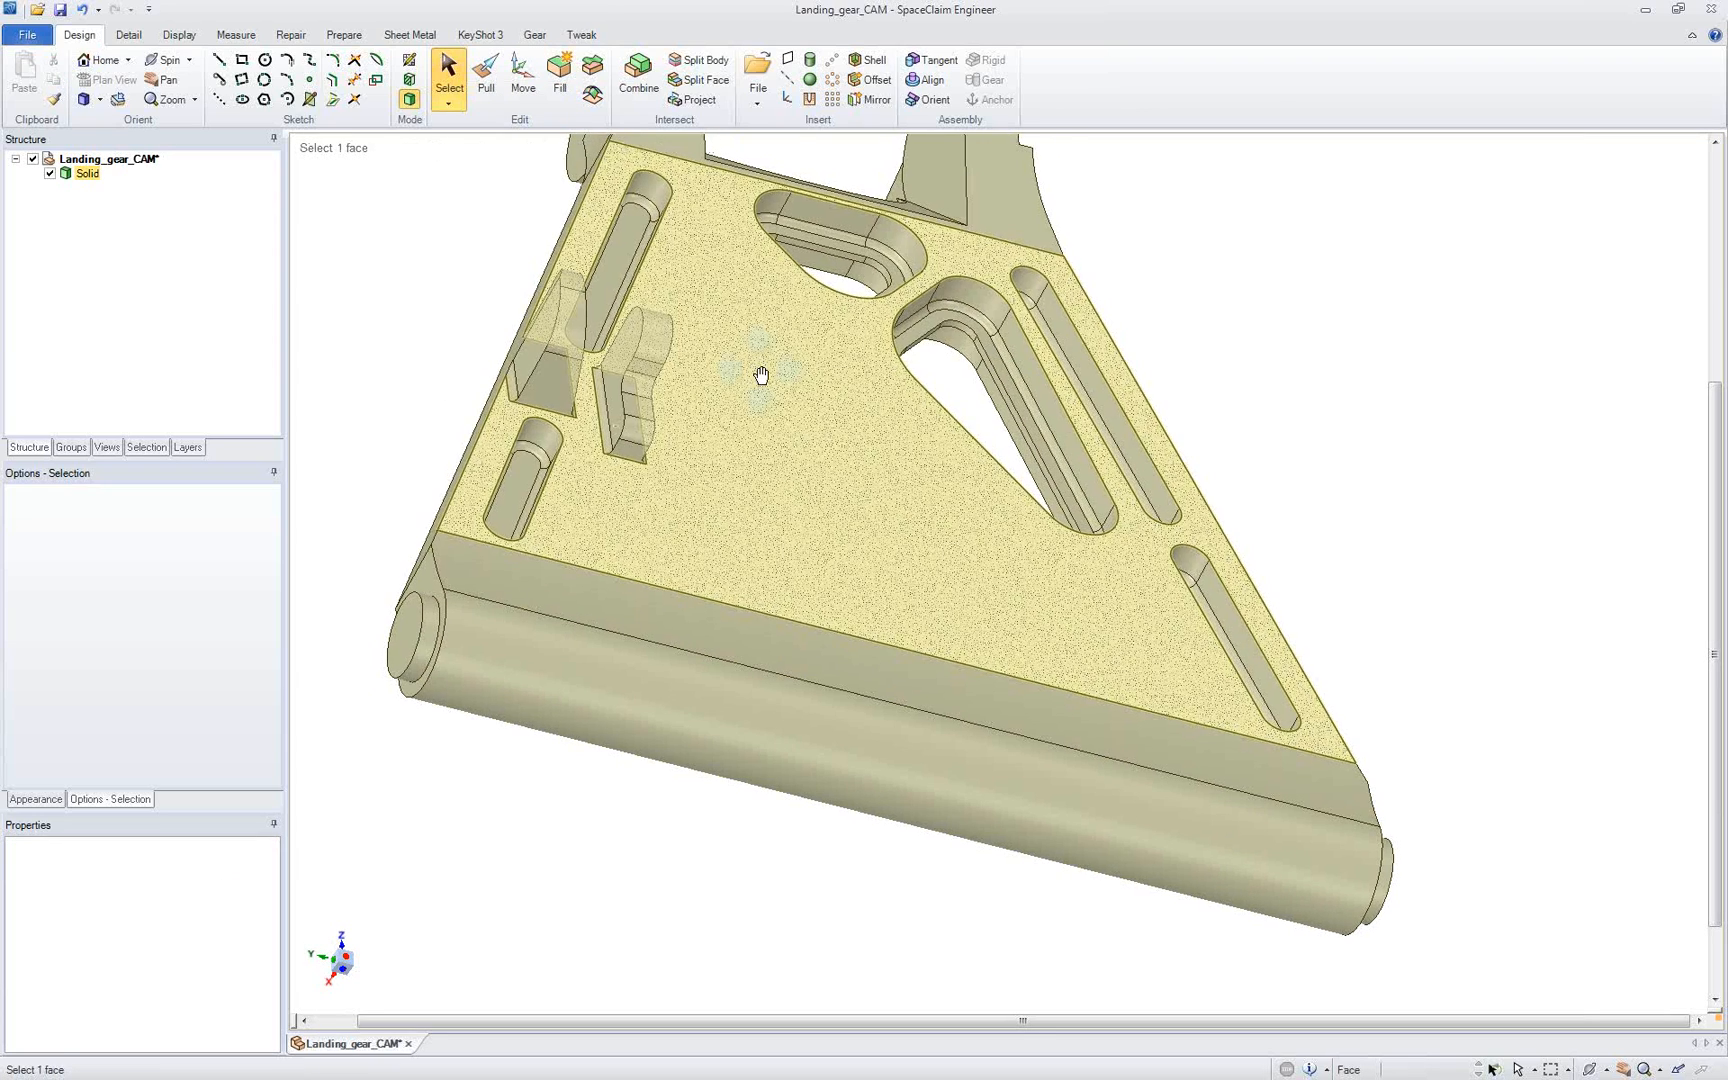
pyautogui.press('v')
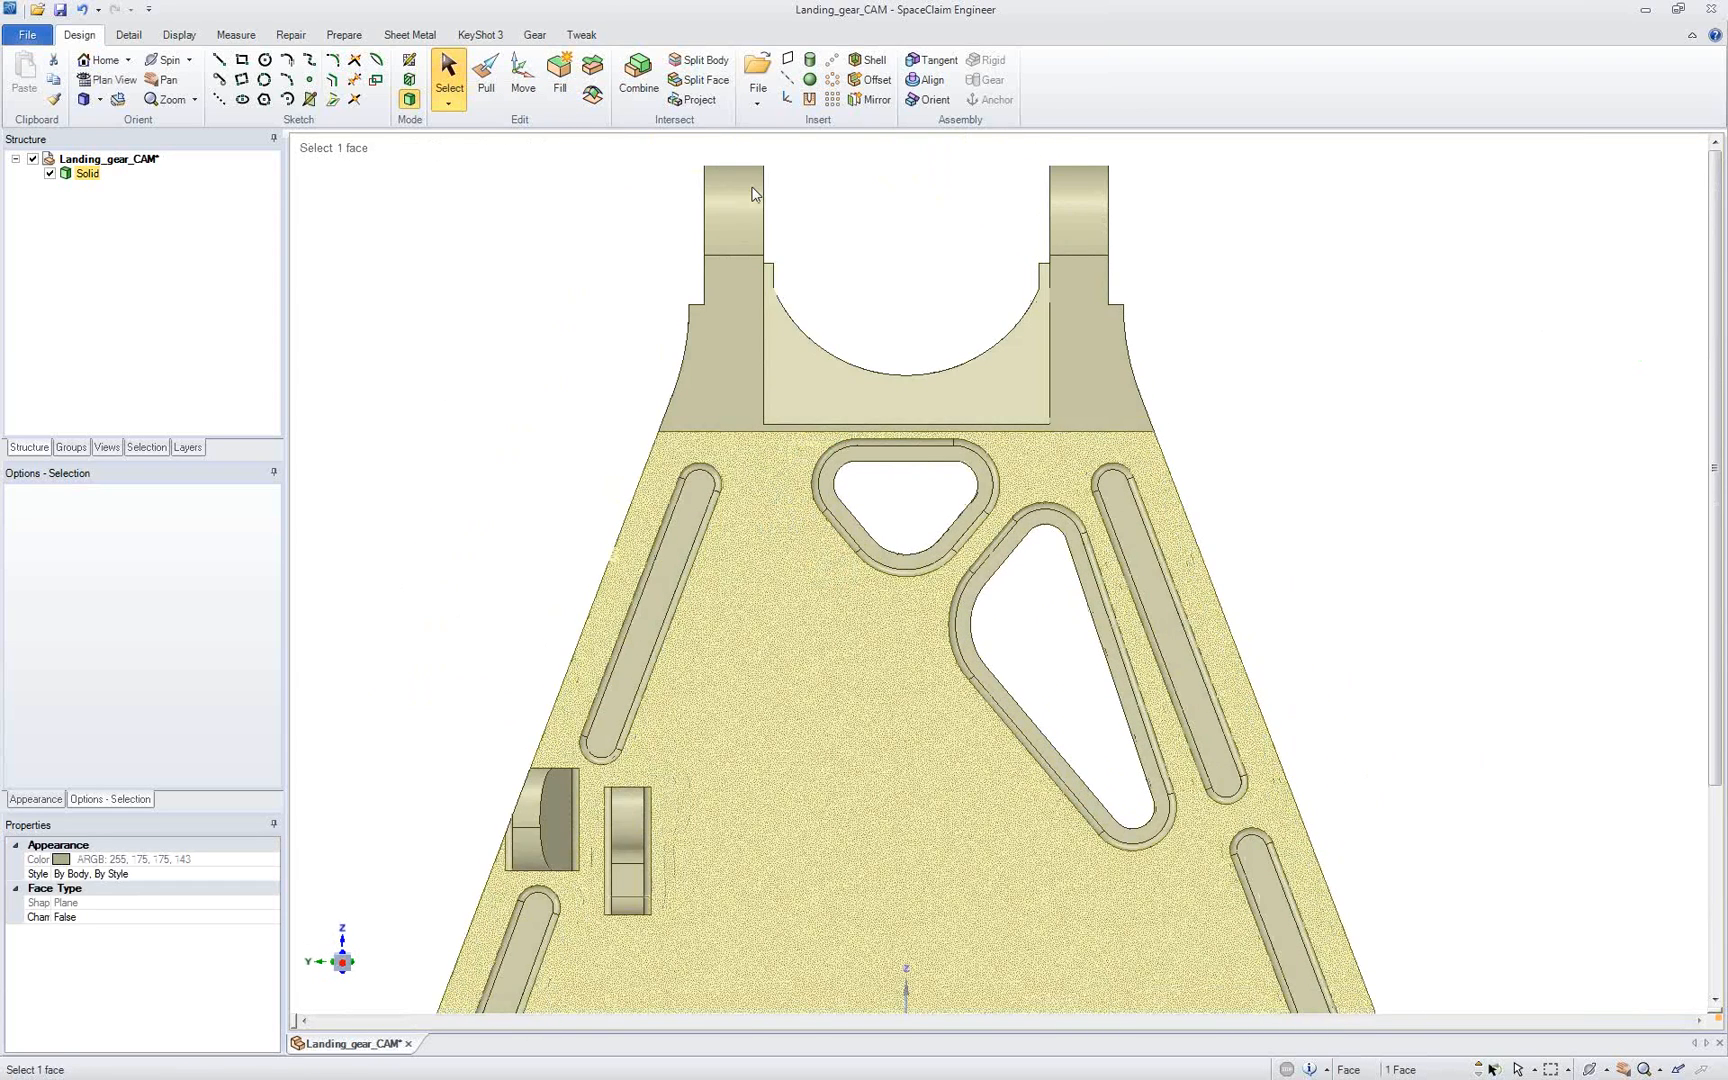
pyautogui.moveTo(753, 153); pyautogui.dragTo(1056, 428)
pyautogui.moveTo(861, 239); pyautogui.dragTo(903, 256, button='middle')
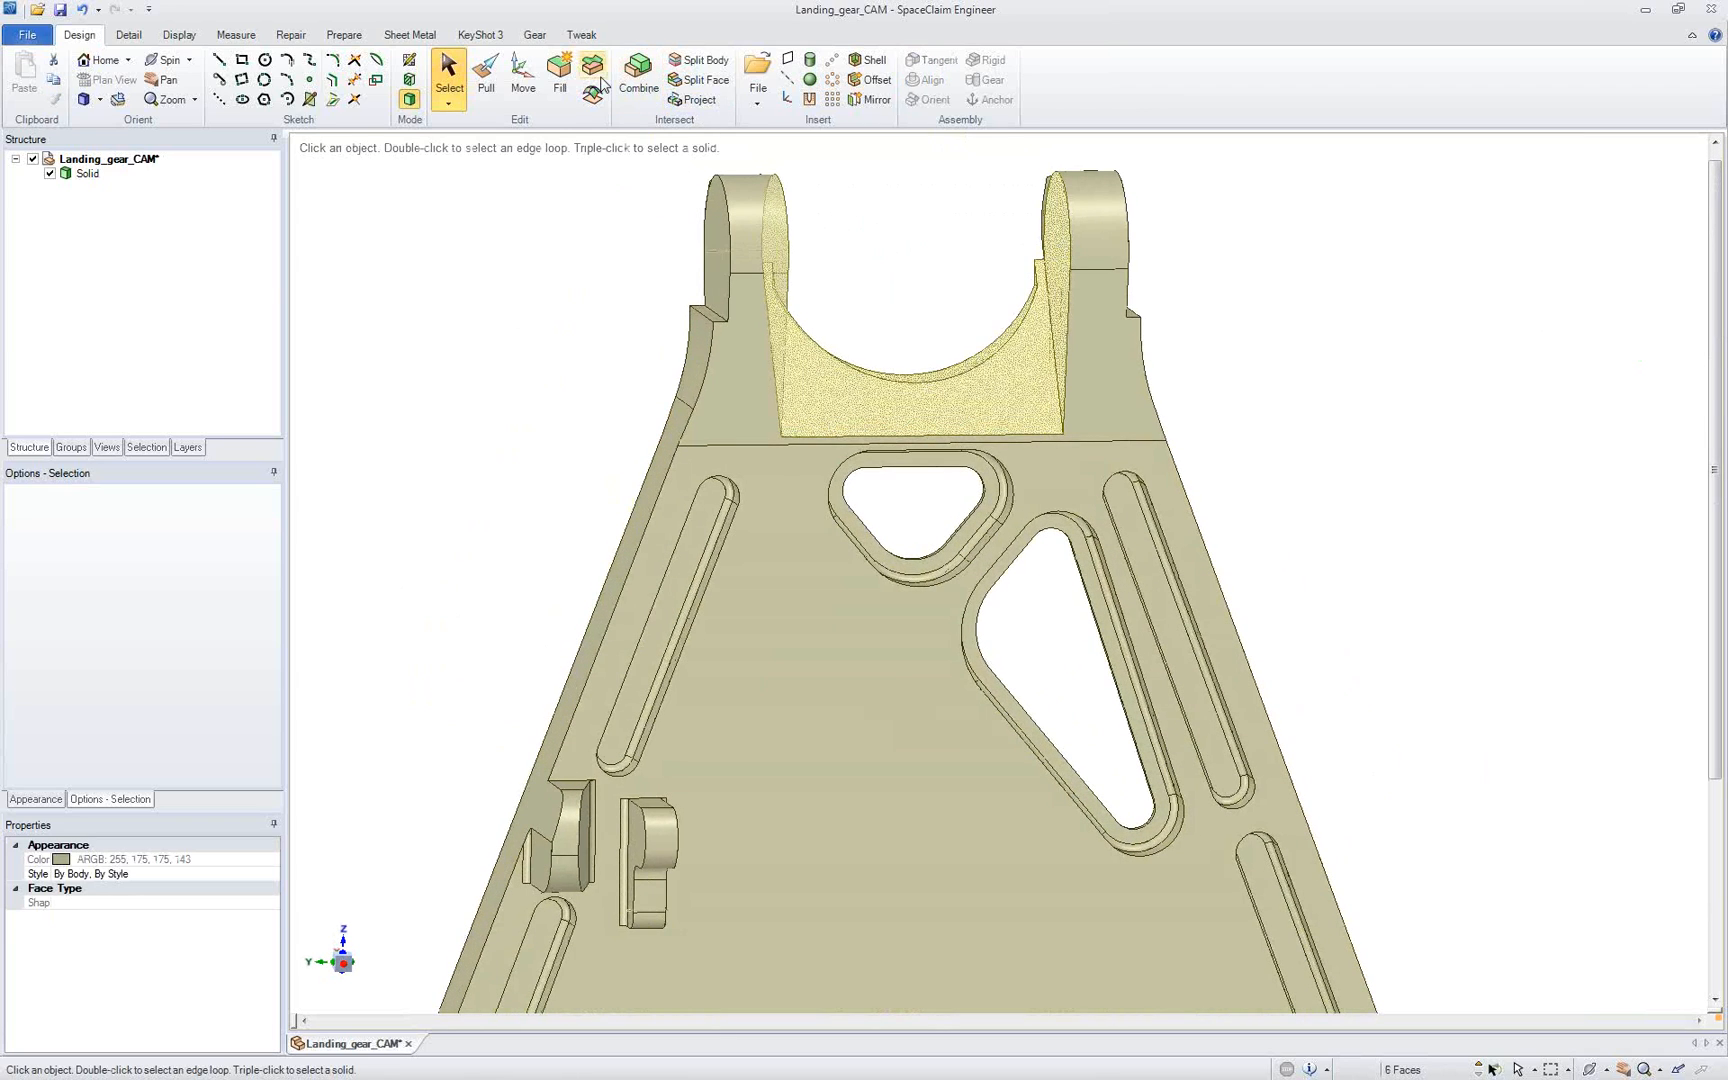
pyautogui.click(560, 75)
# Step: Add a new component named fixture to the Landing_gear_CAM part
pyautogui.moveTo(708, 178); pyautogui.dragTo(760, 150, button='middle')
pyautogui.click(837, 528)
pyautogui.moveTo(837, 528); pyautogui.dragTo(760, 467, button='middle')
pyautogui.click(600, 351)
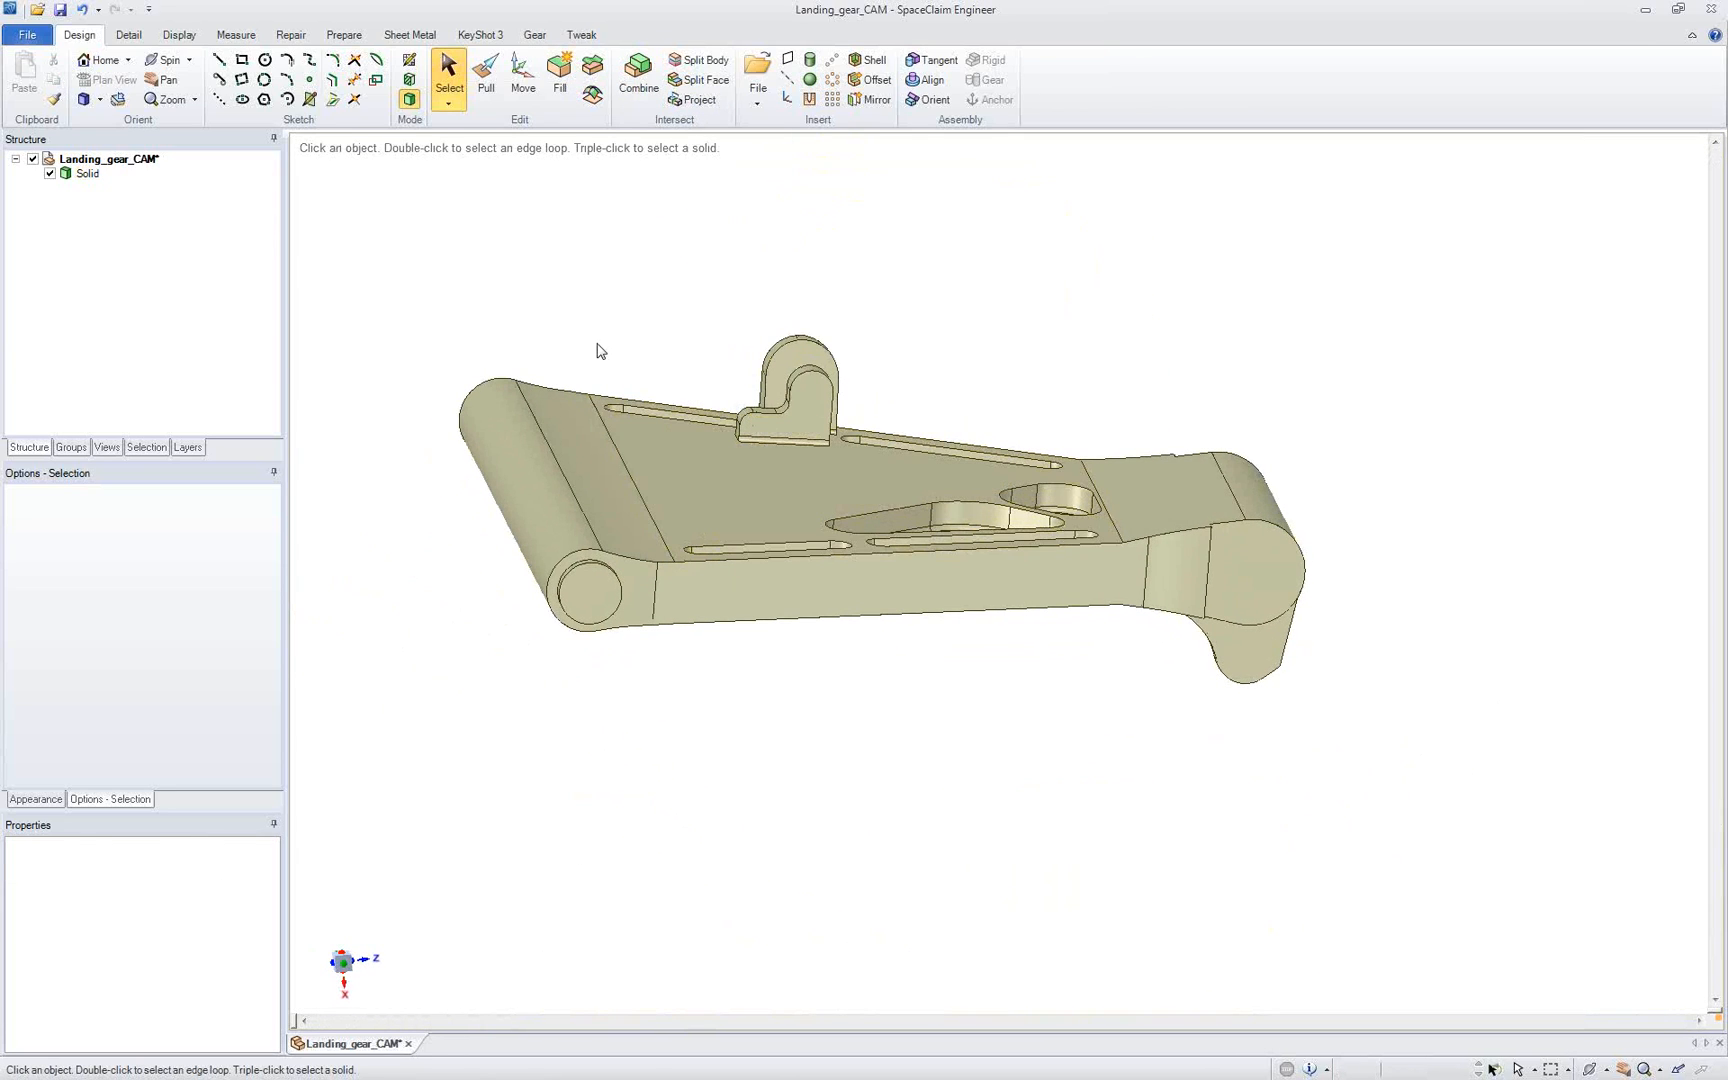
pyautogui.rightClick(84, 162)
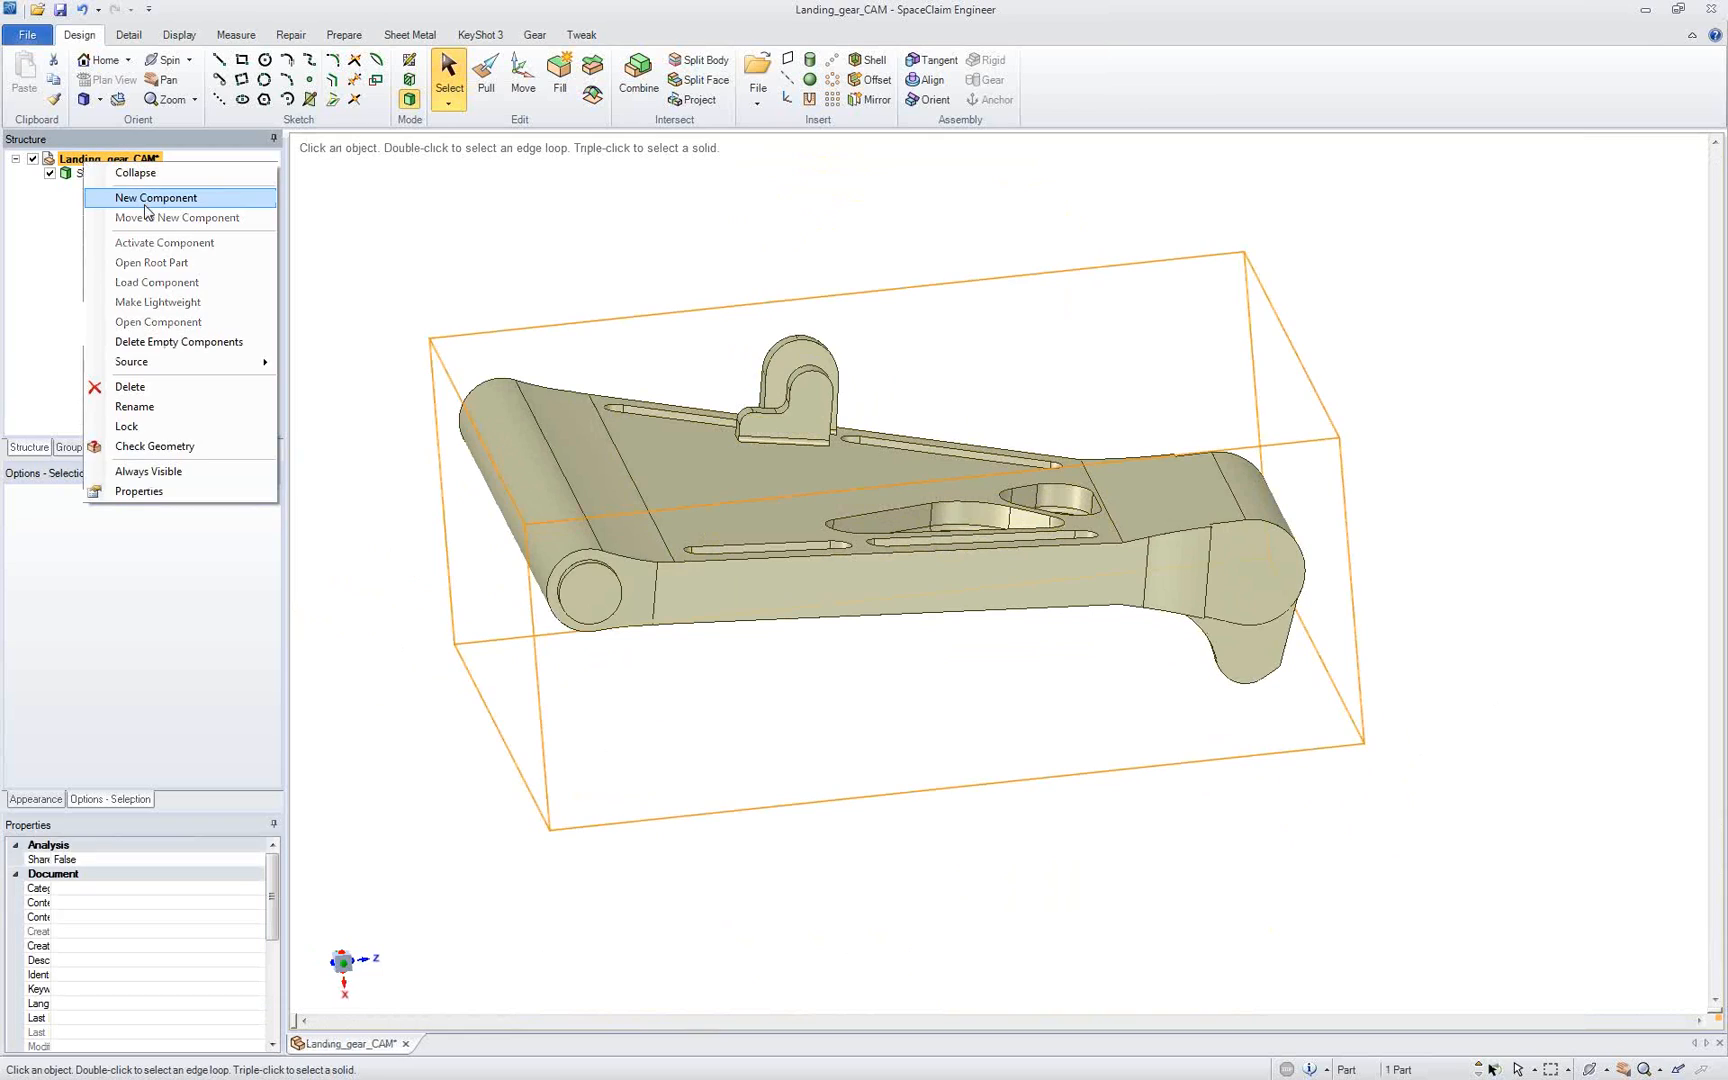
pyautogui.click(153, 198)
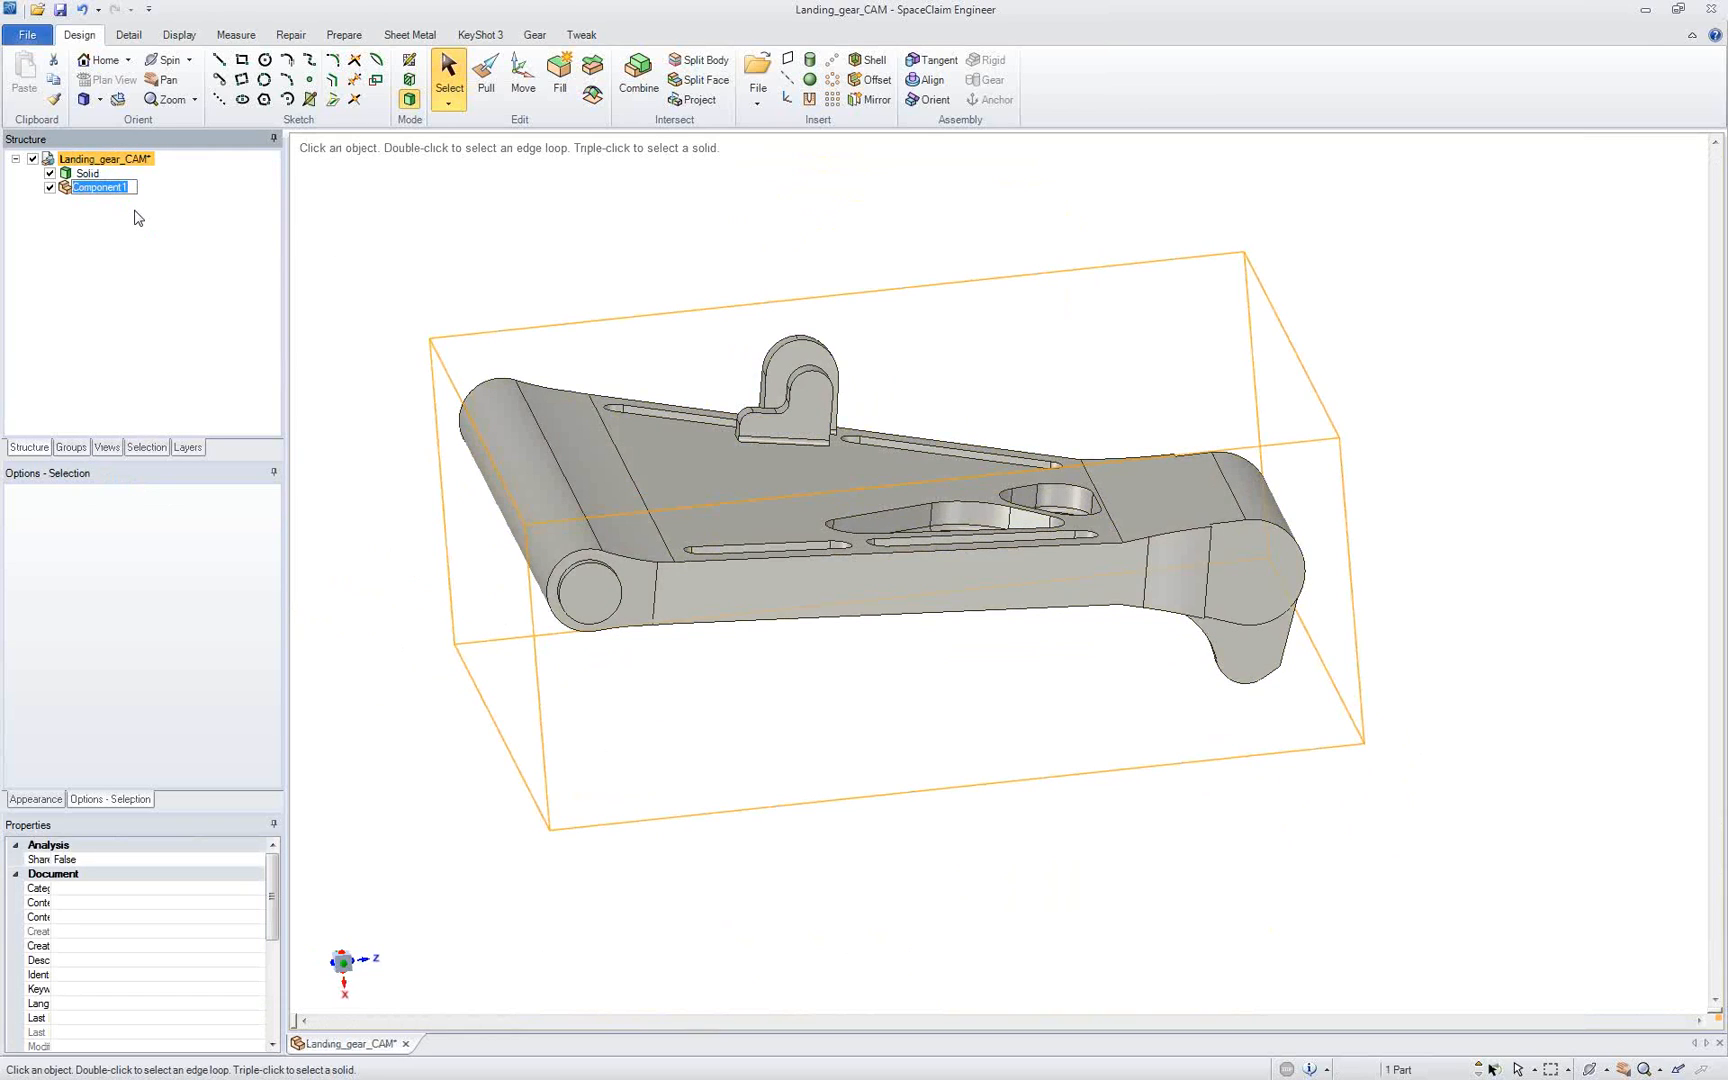
pyautogui.write('fixture')
pyautogui.press('Return')
# Step: Start a rectangle sketch on the mid-plane between the barrel's two circular end faces and view it squarely
pyautogui.click(585, 592)
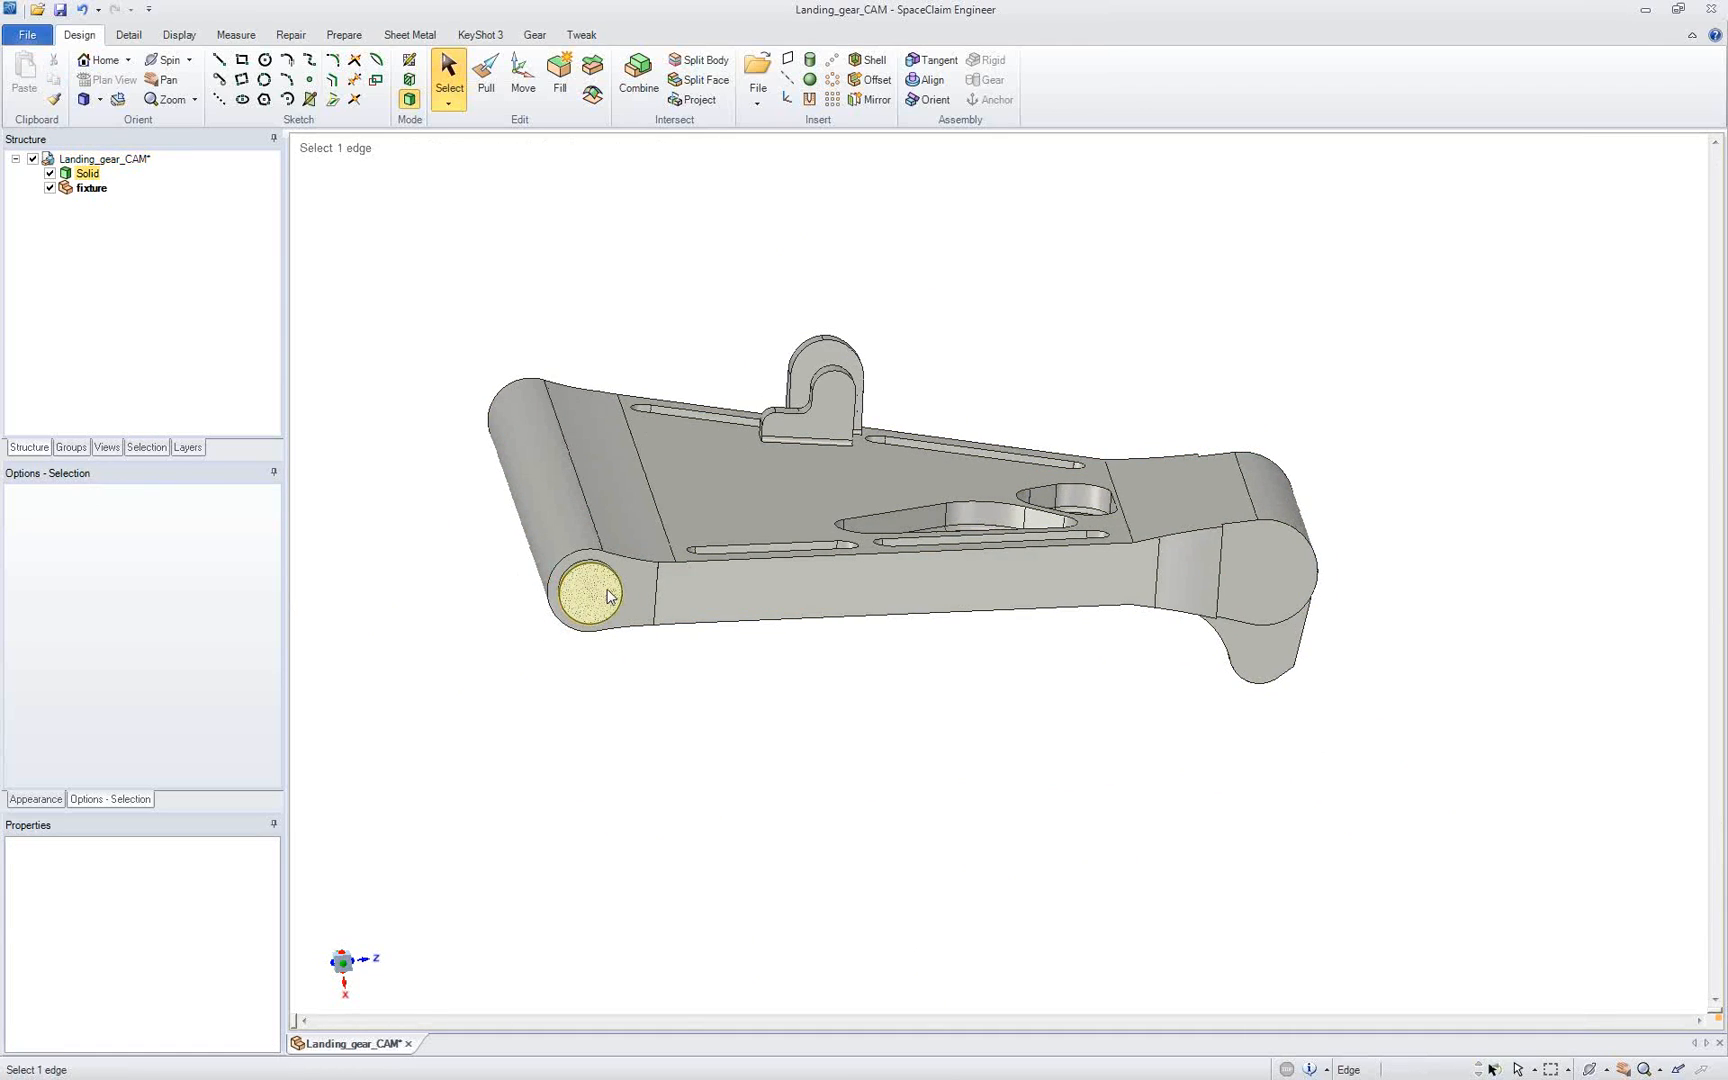
pyautogui.click(608, 594)
pyautogui.keyDown('ctrl'); pyautogui.click(539, 410); pyautogui.keyUp('ctrl')
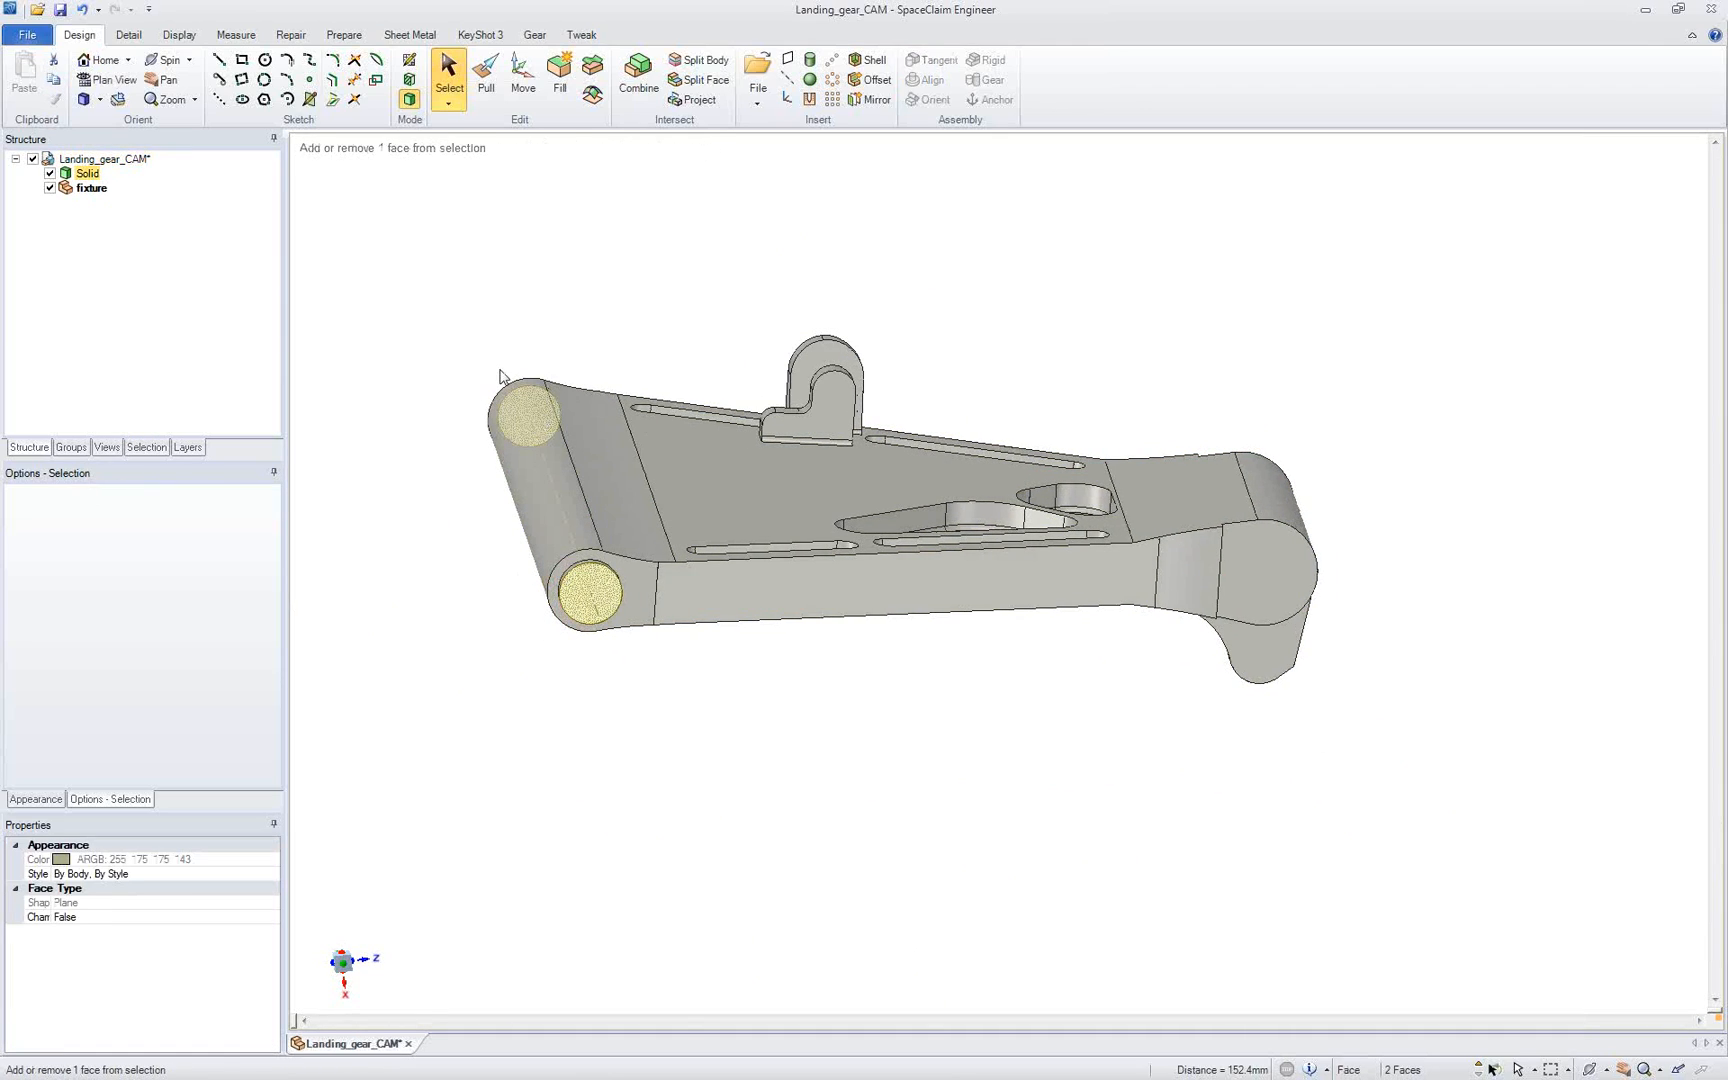
pyautogui.click(245, 63)
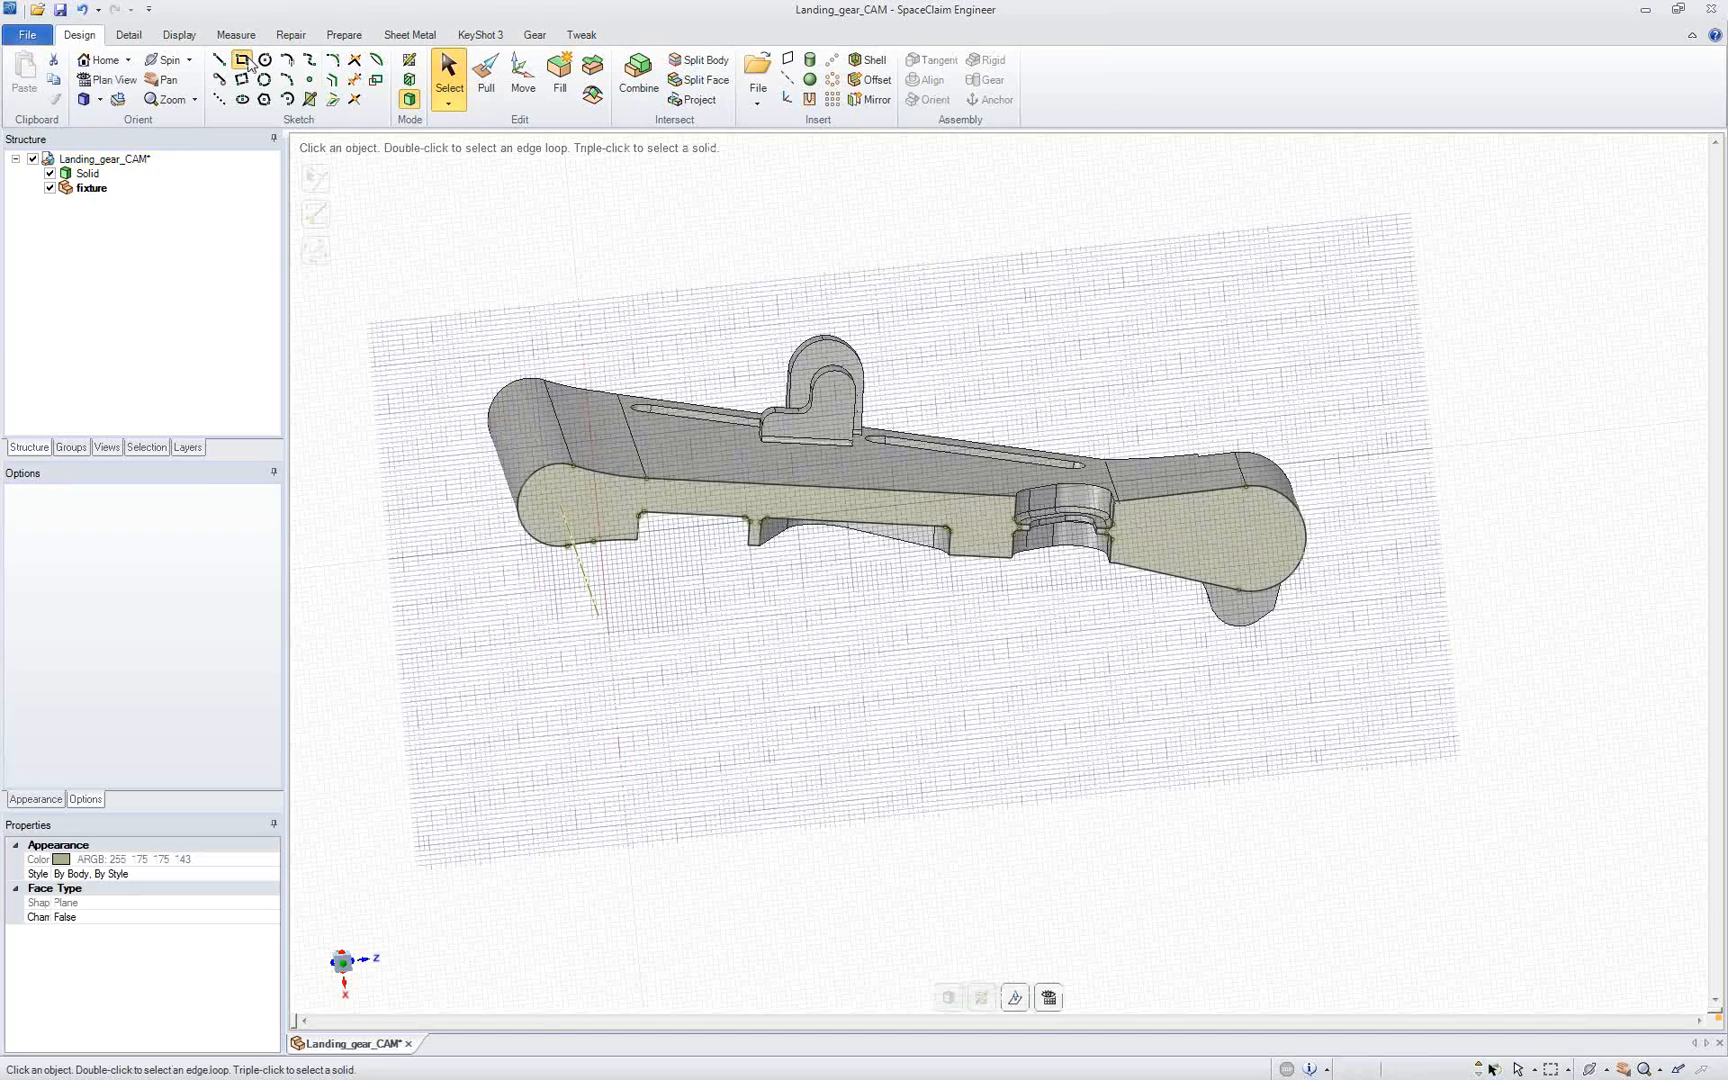
pyautogui.press('v')
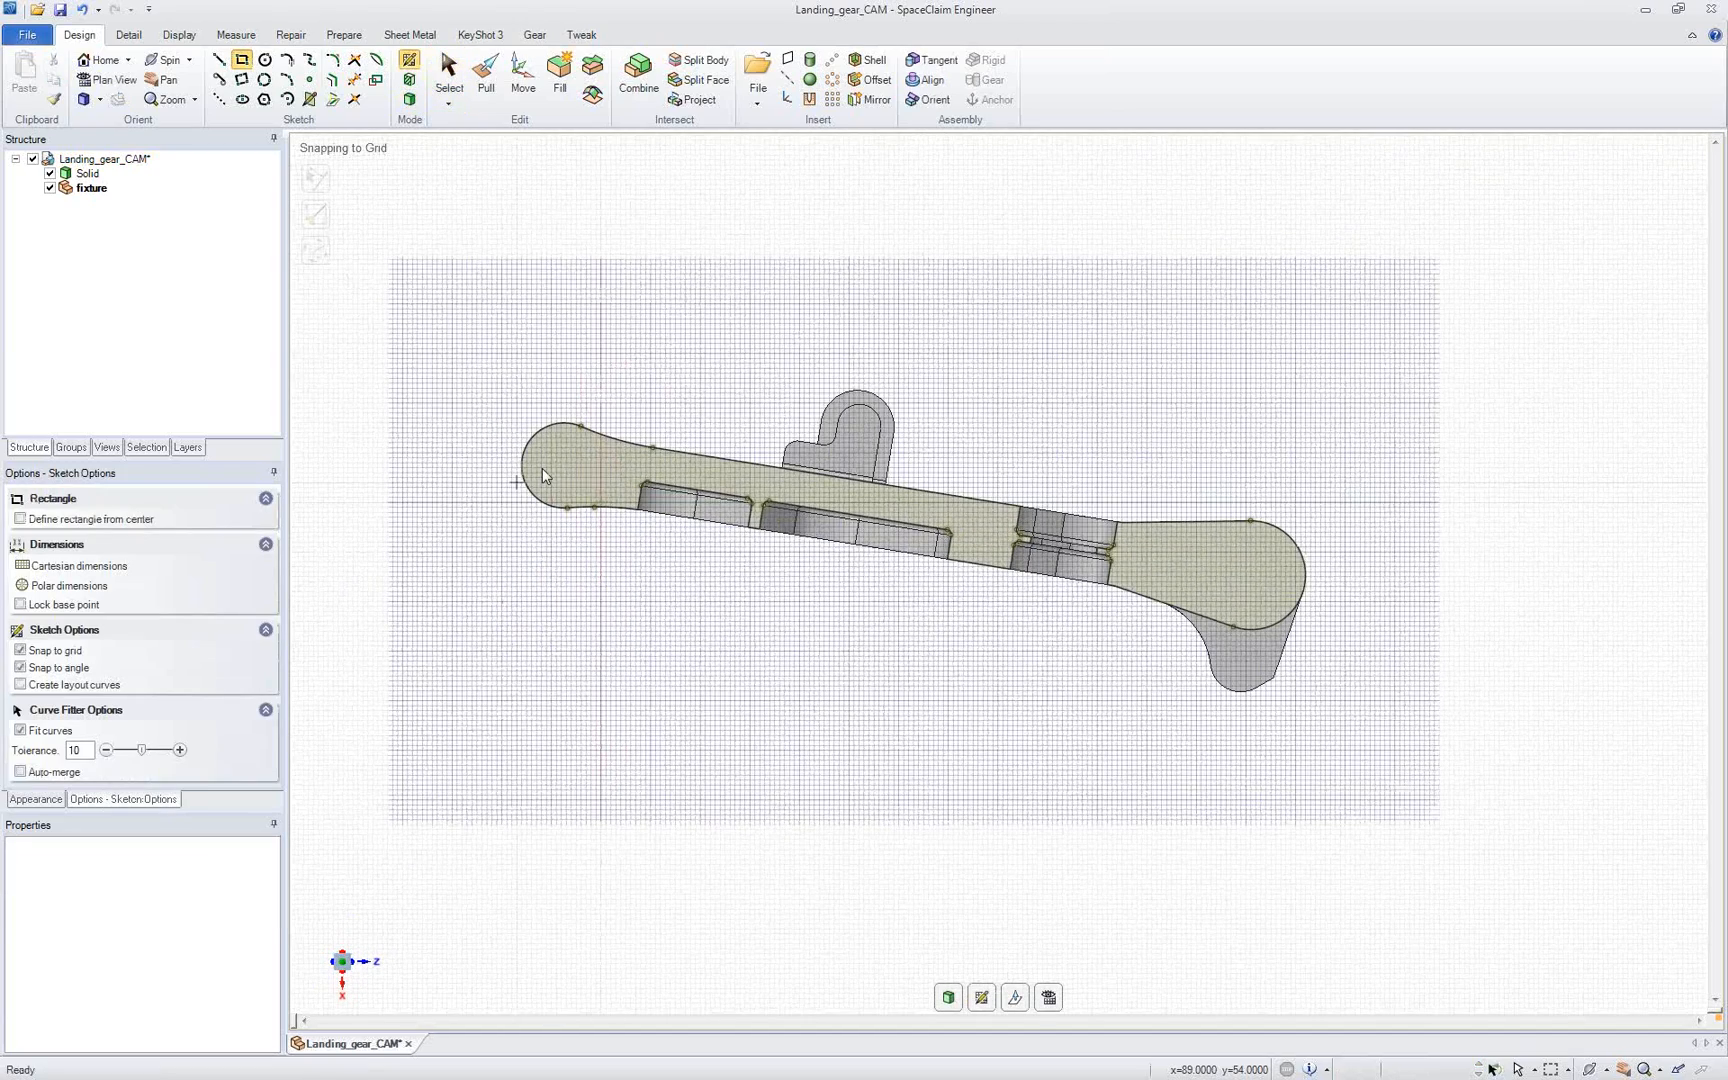
# Step: Sketch a three-point rectangle about 19.1 by 16.3 mm over the barrel's lower half, tilted with the plate, and extend its outer side beyond the barrel
pyautogui.scroll(4, 541, 468)
pyautogui.click(241, 85)
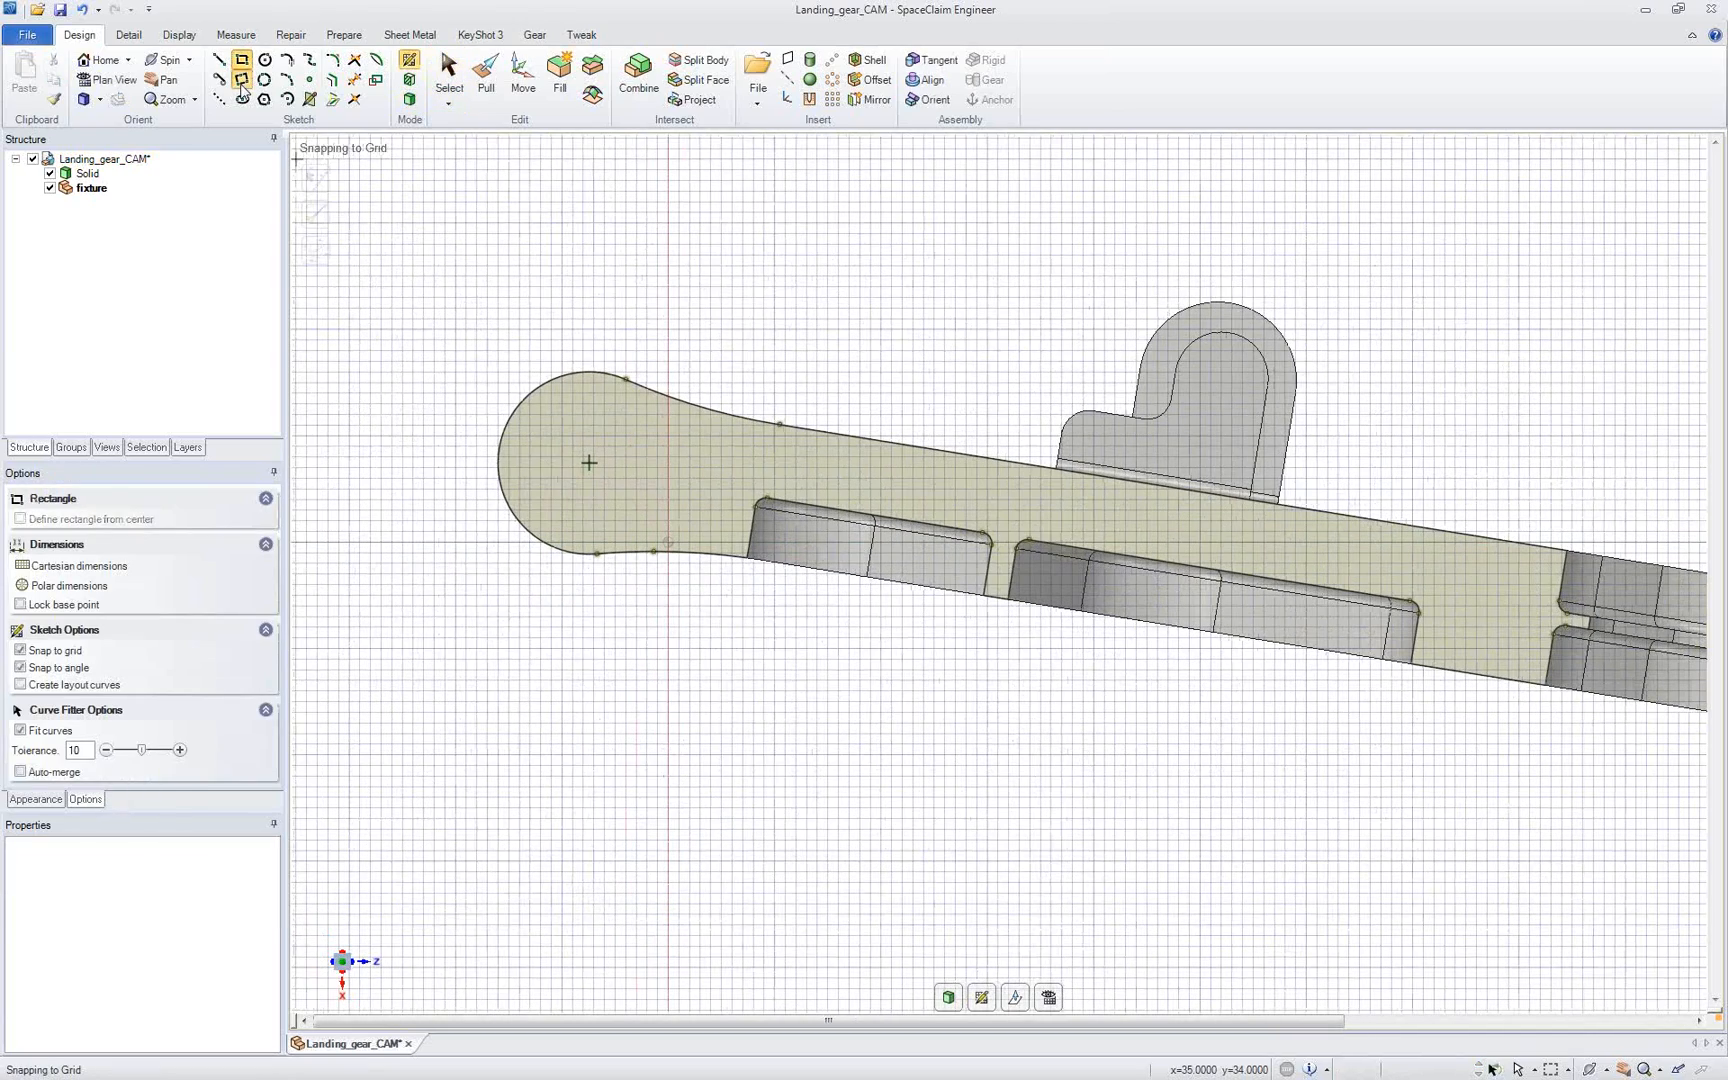
pyautogui.click(500, 447)
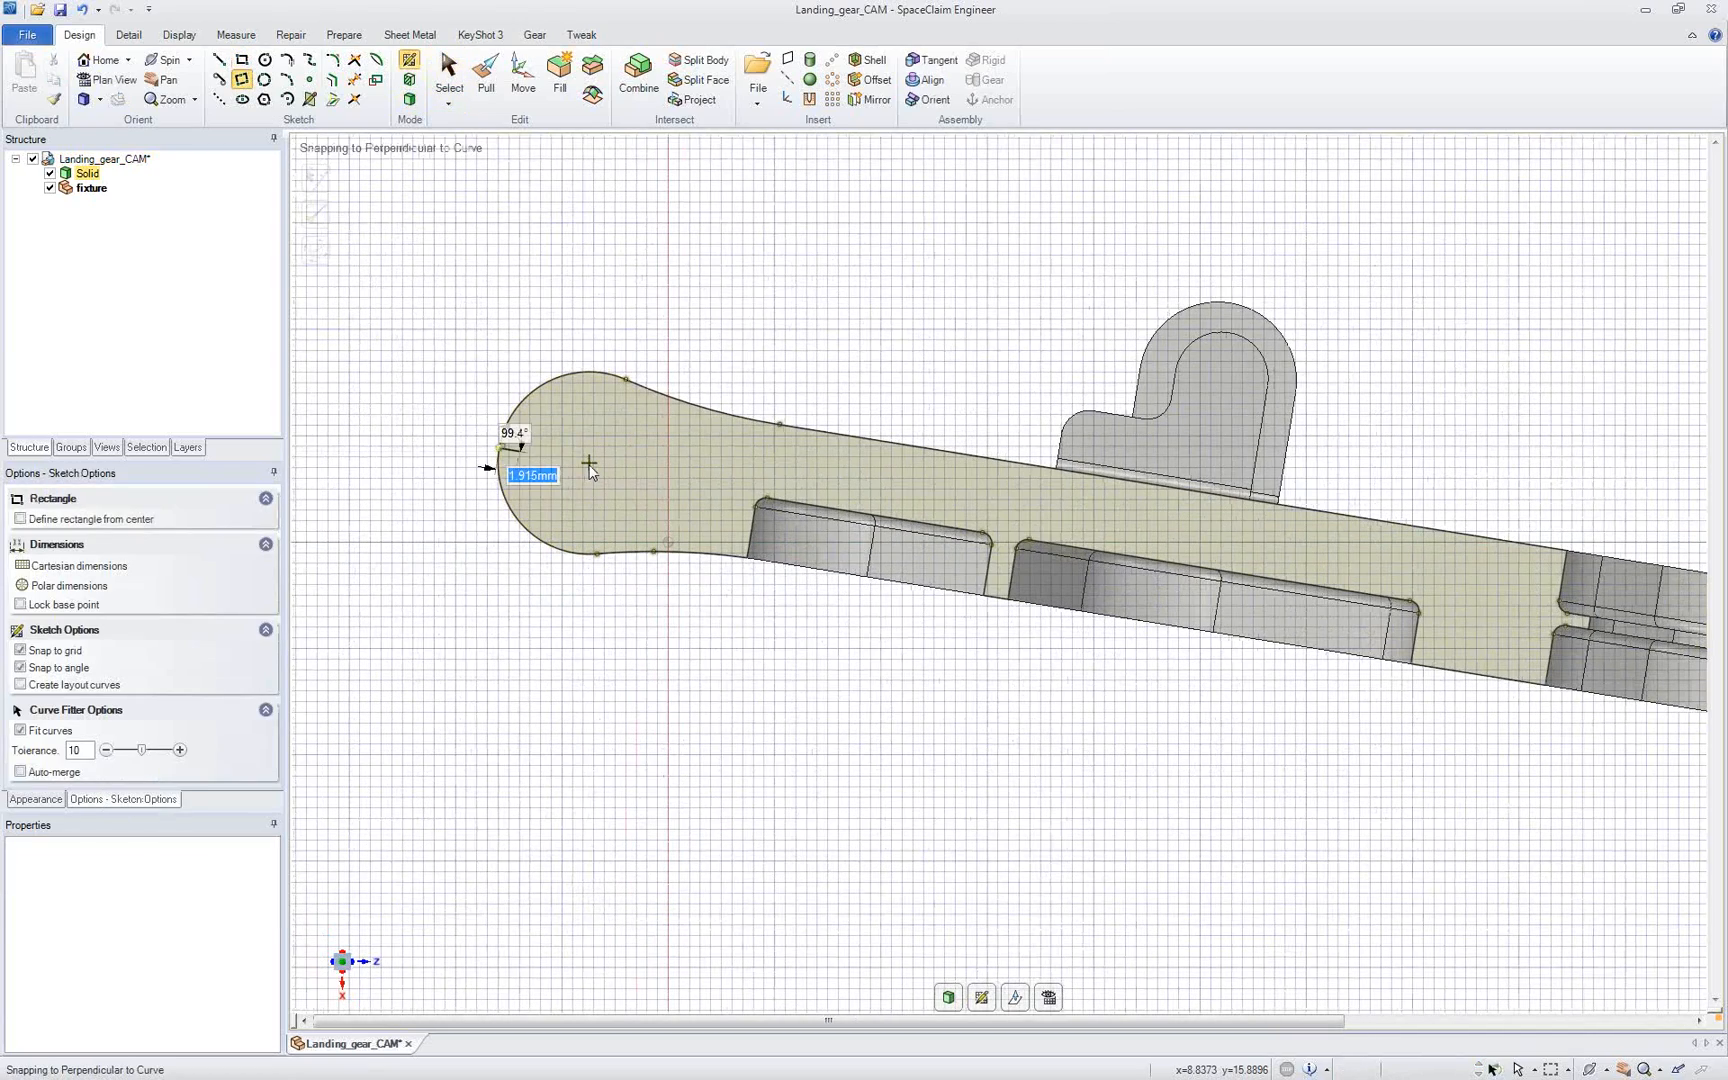
pyautogui.click(700, 482)
pyautogui.click(670, 651)
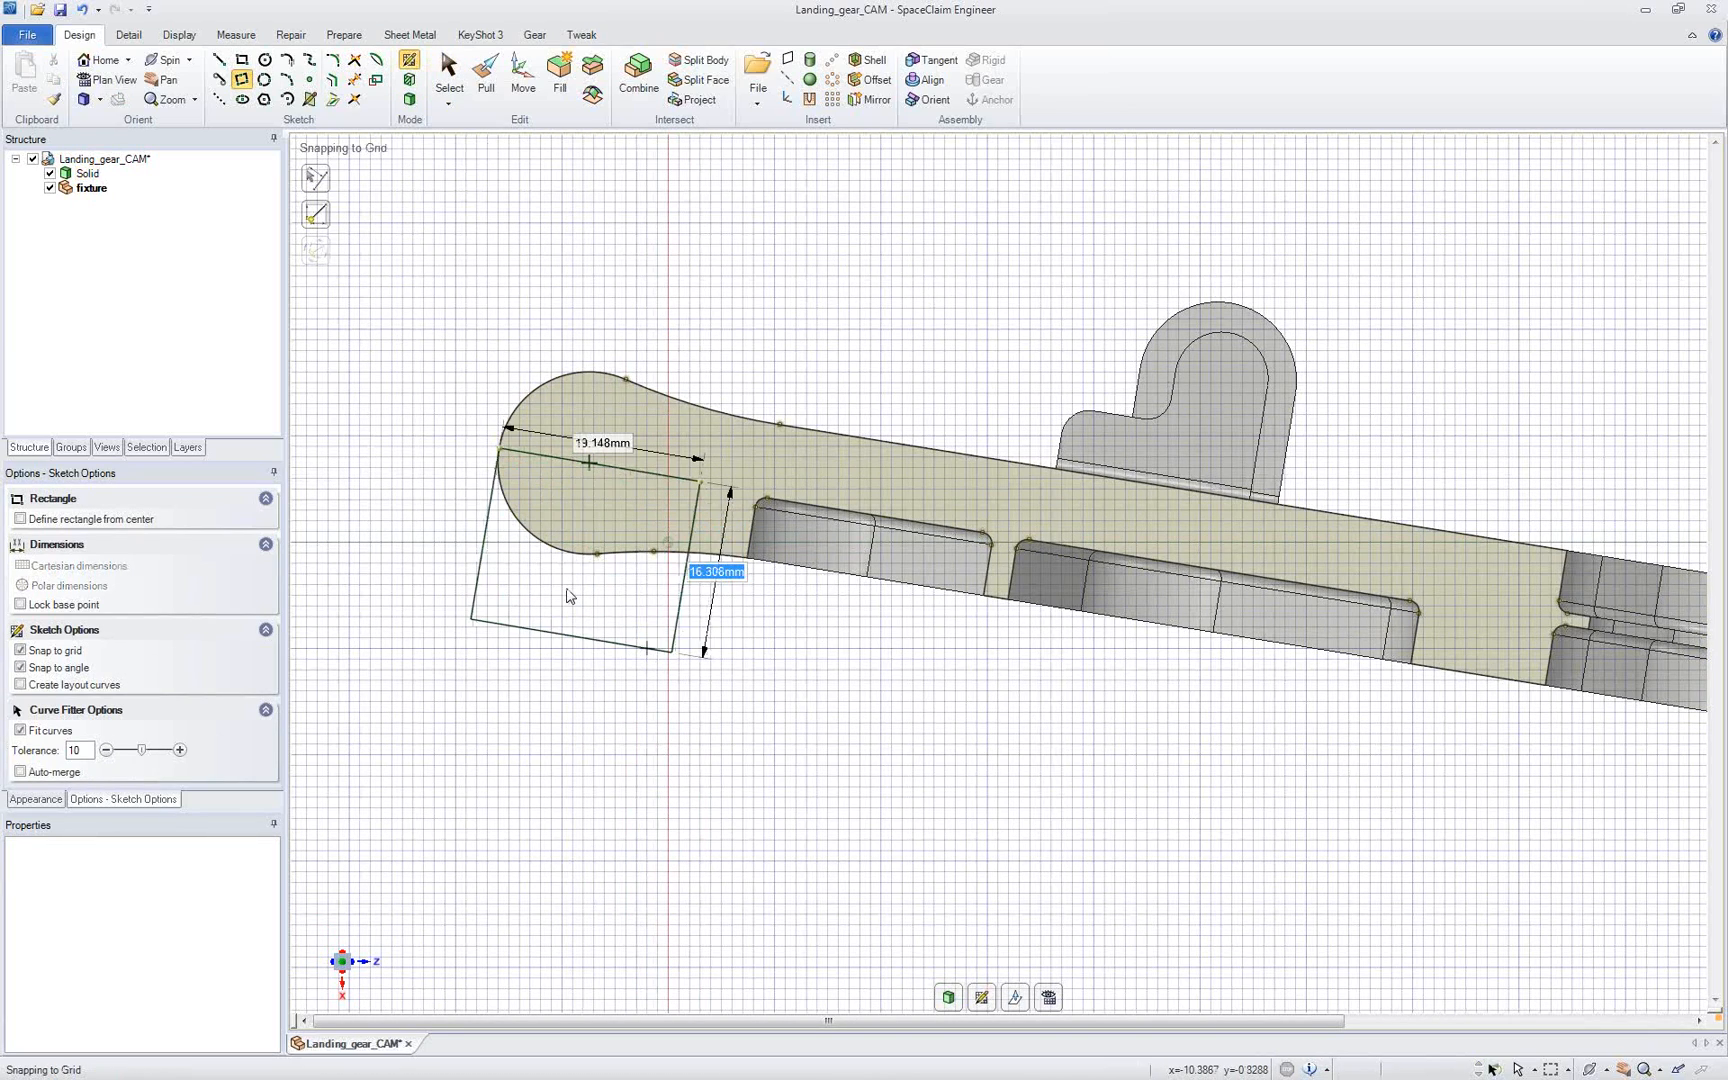
pyautogui.press('Escape')
pyautogui.moveTo(496, 551); pyautogui.dragTo(418, 522)
# Step: Sketch a second three-point rectangle about 31.2 by 27.6 mm over the lug end's lower half and extend its outer side past the rounded end
pyautogui.click(241, 79)
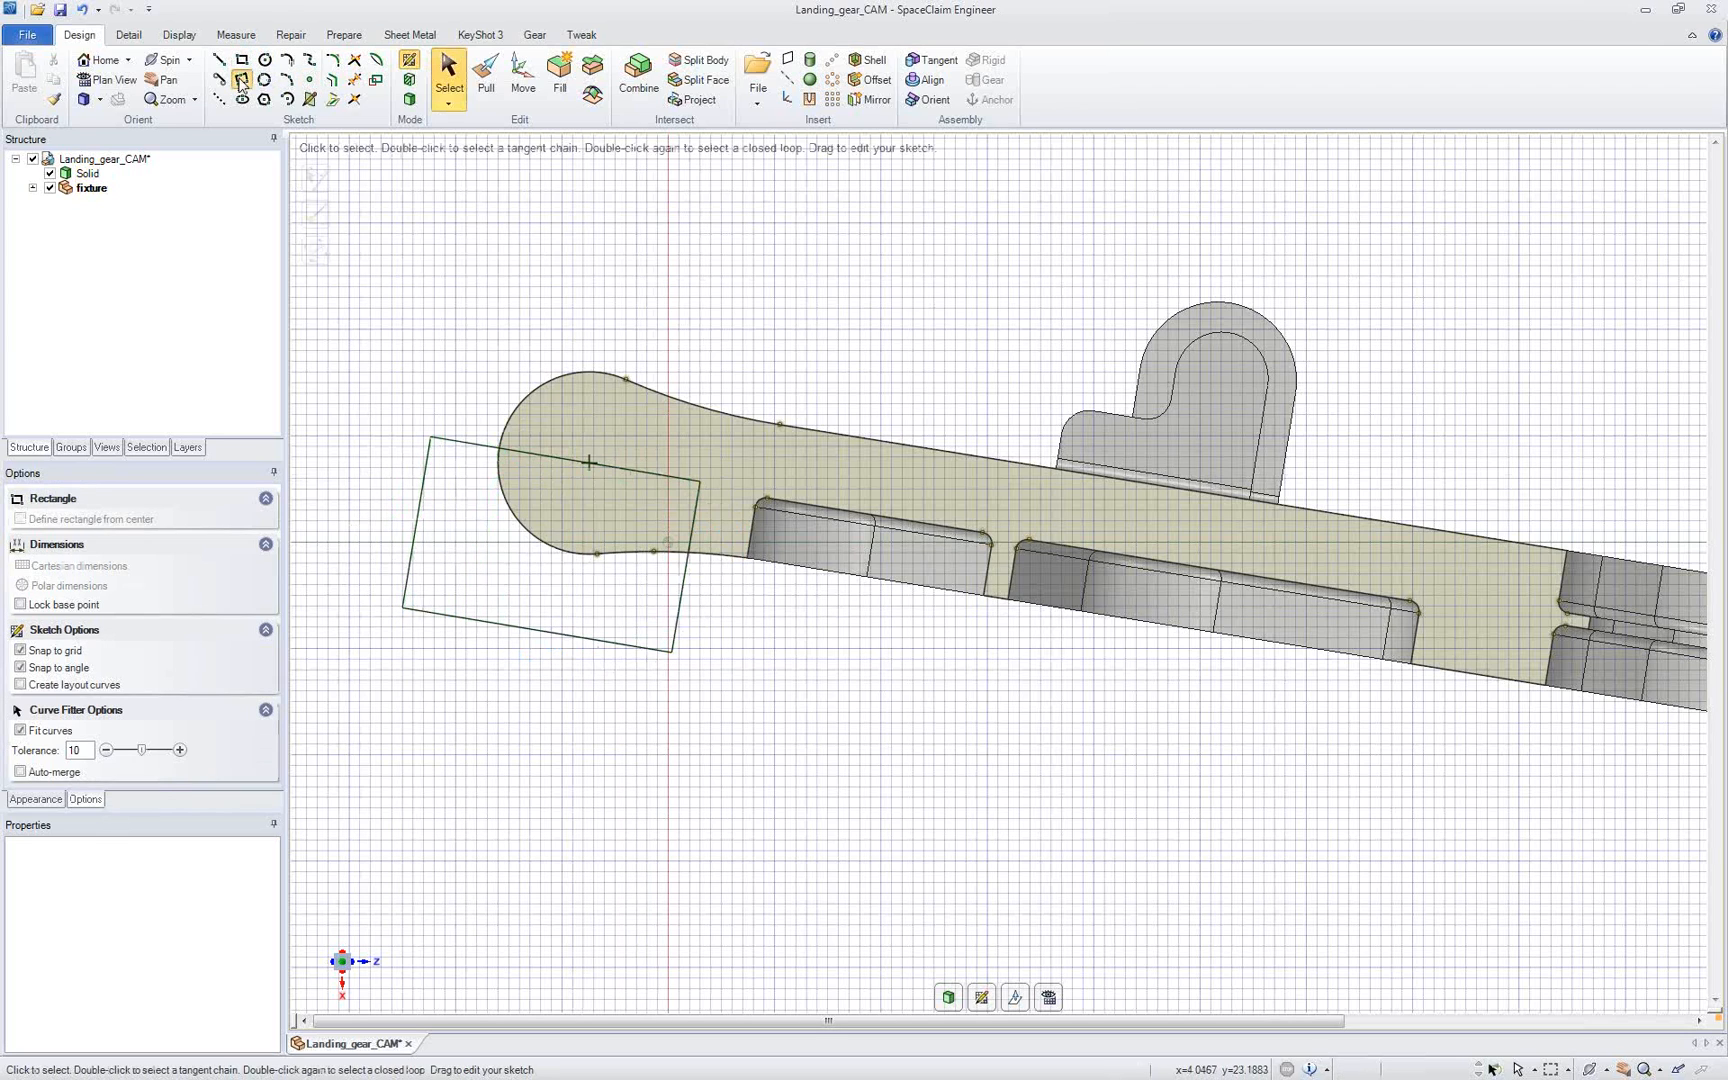
pyautogui.keyDown('shift'); pyautogui.moveTo(1337, 636); pyautogui.dragTo(645, 505, button='middle'); pyautogui.keyUp('shift')
pyautogui.click(1487, 588)
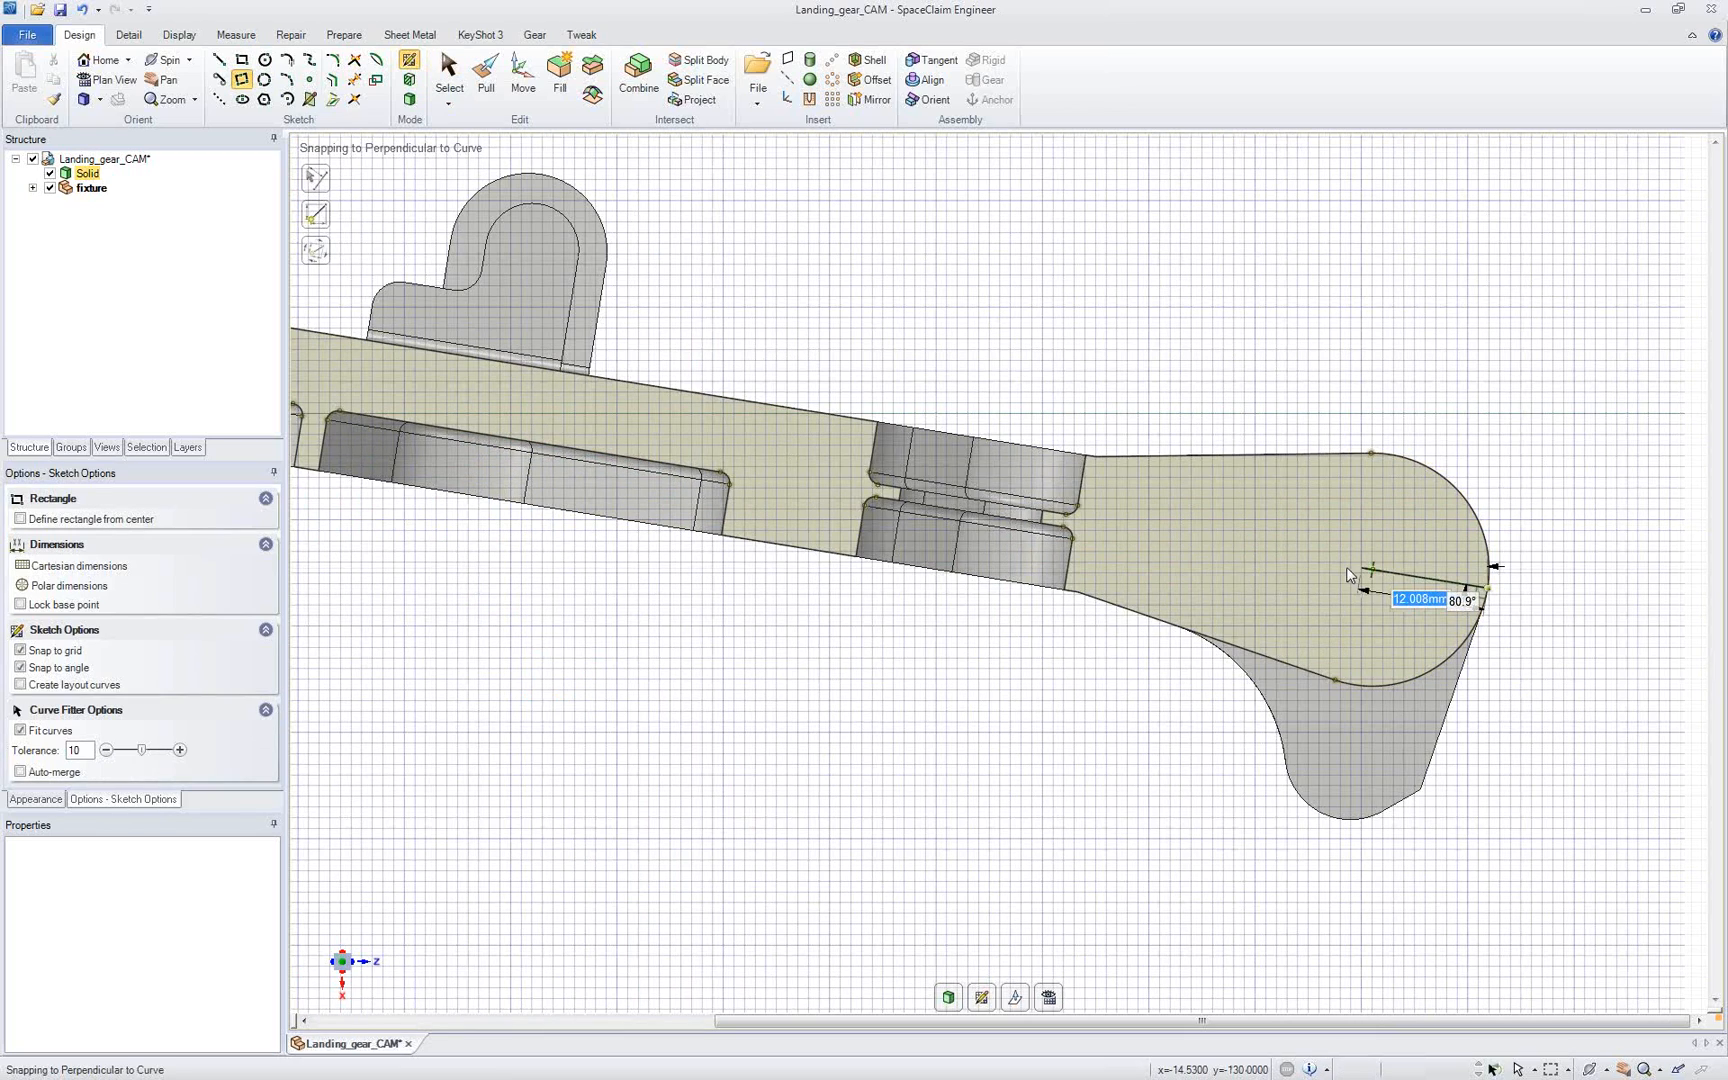
pyautogui.click(1160, 541)
pyautogui.click(1116, 826)
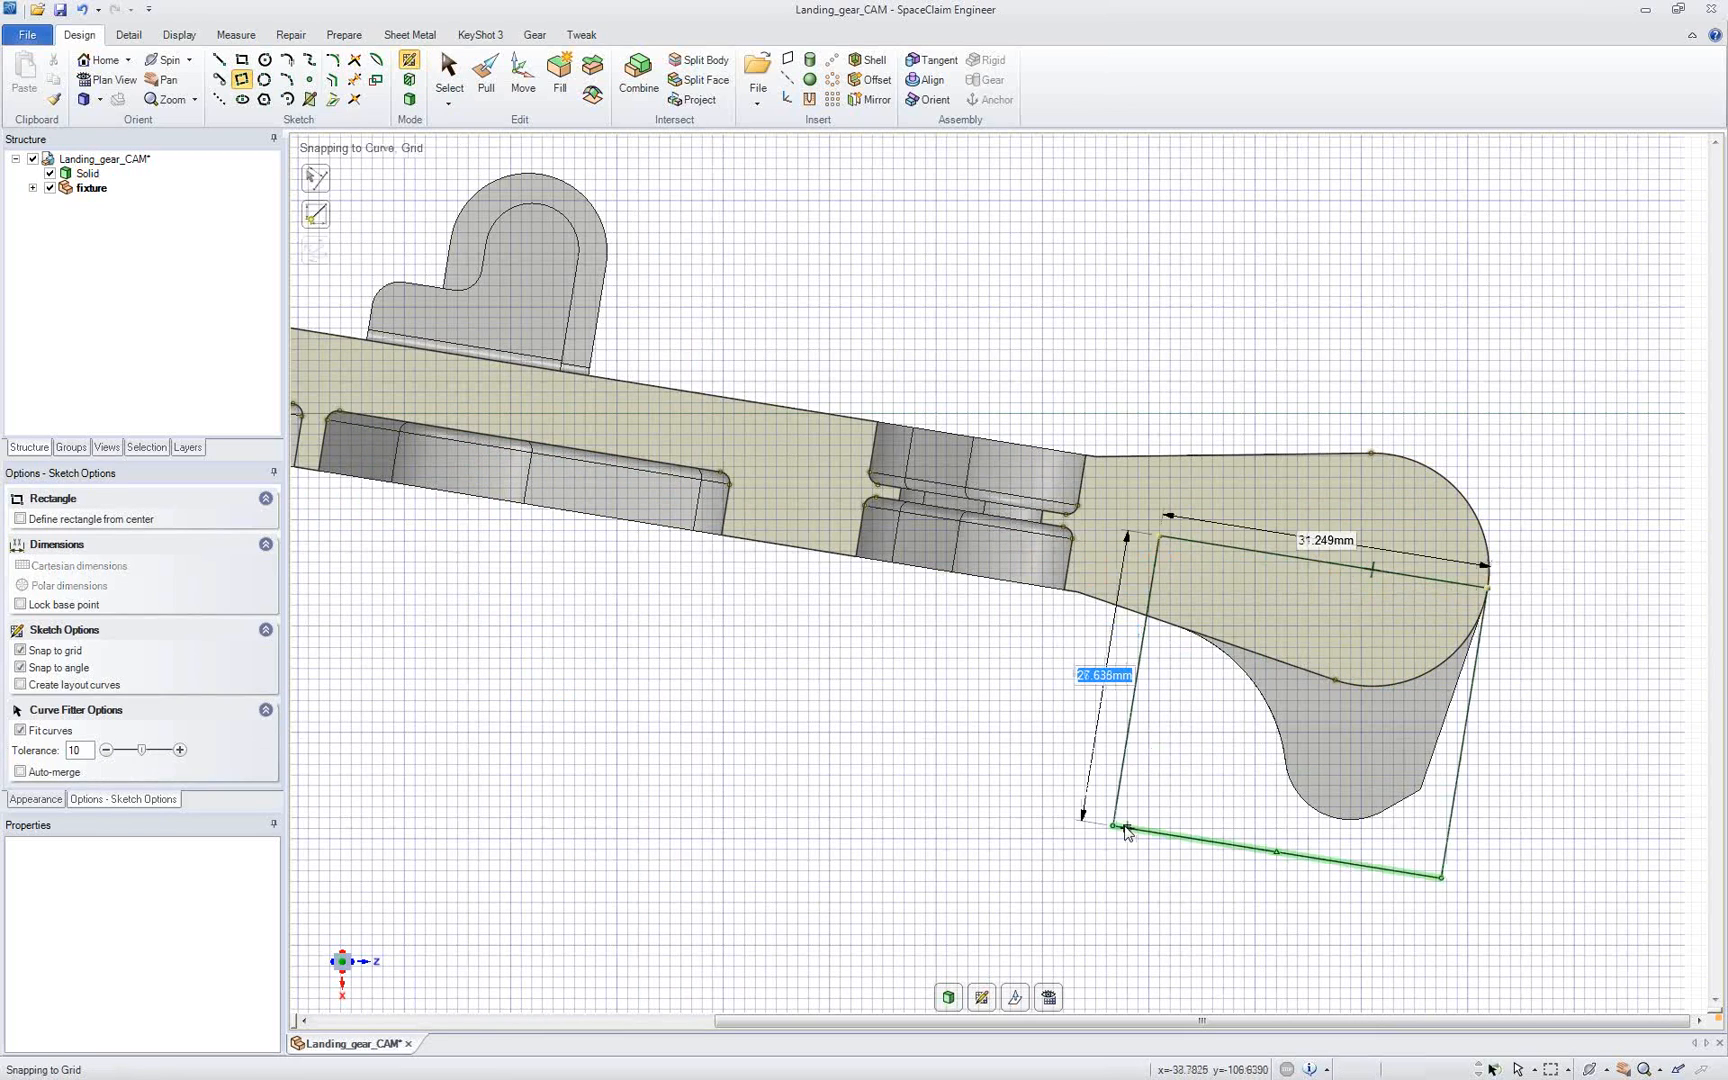
pyautogui.press('s')
pyautogui.click(1500, 770)
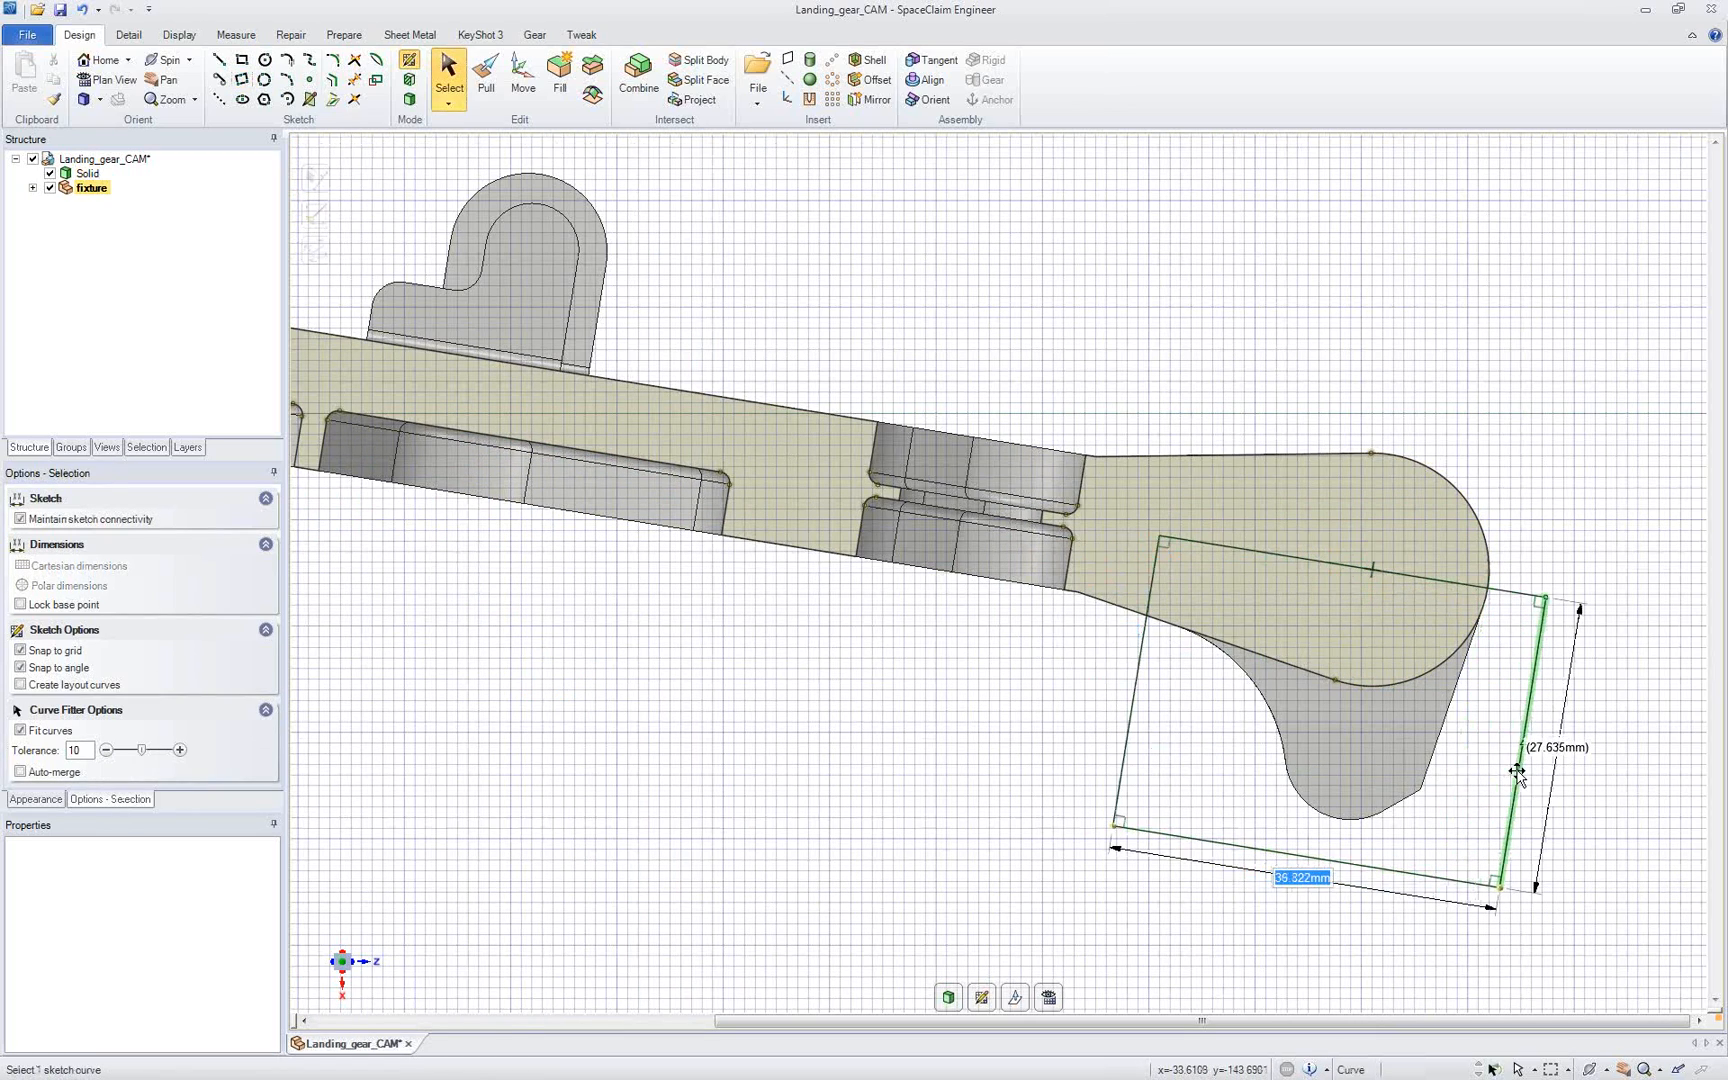
pyautogui.press('Escape')
# Step: Pull the rectangle at the barrel end symmetrically to both sides into a block 262 mm long
pyautogui.scroll(-3, 1319, 733)
pyautogui.scroll(-1, 1286, 686)
pyautogui.moveTo(893, 562); pyautogui.dragTo(900, 597, button='middle')
pyautogui.click(486, 78)
pyautogui.click(427, 537)
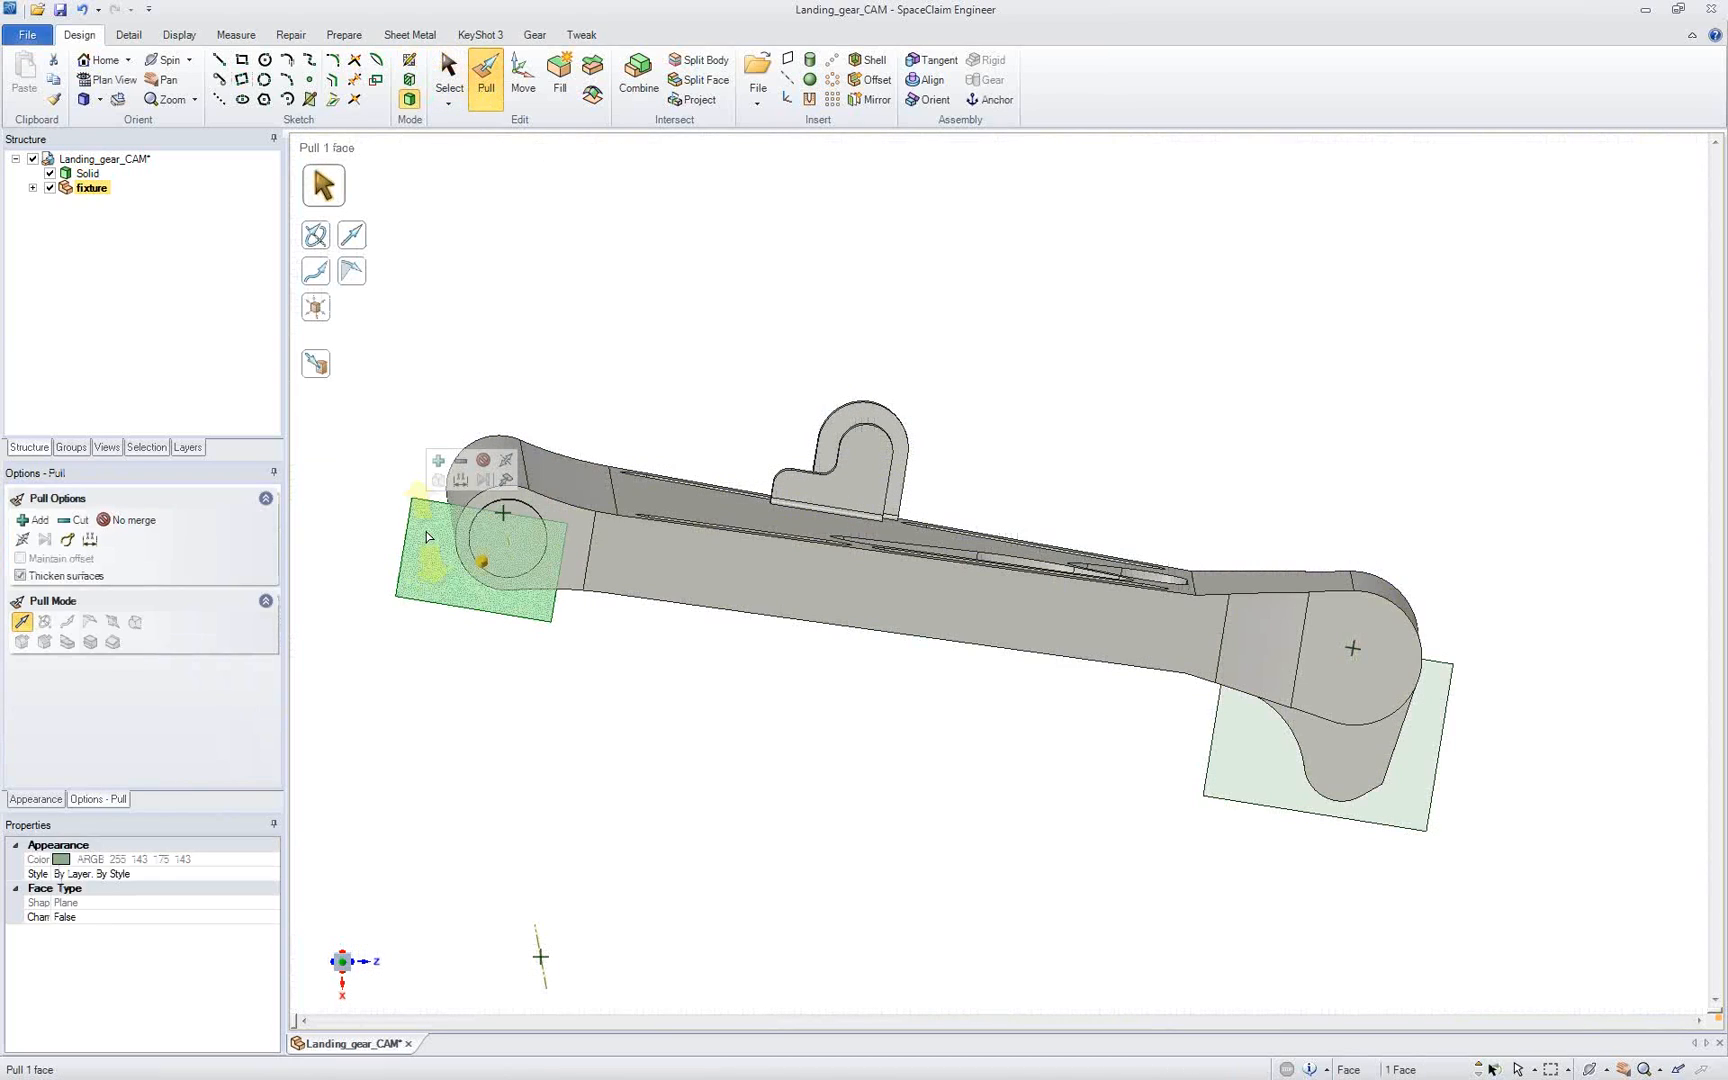
pyautogui.click(505, 461)
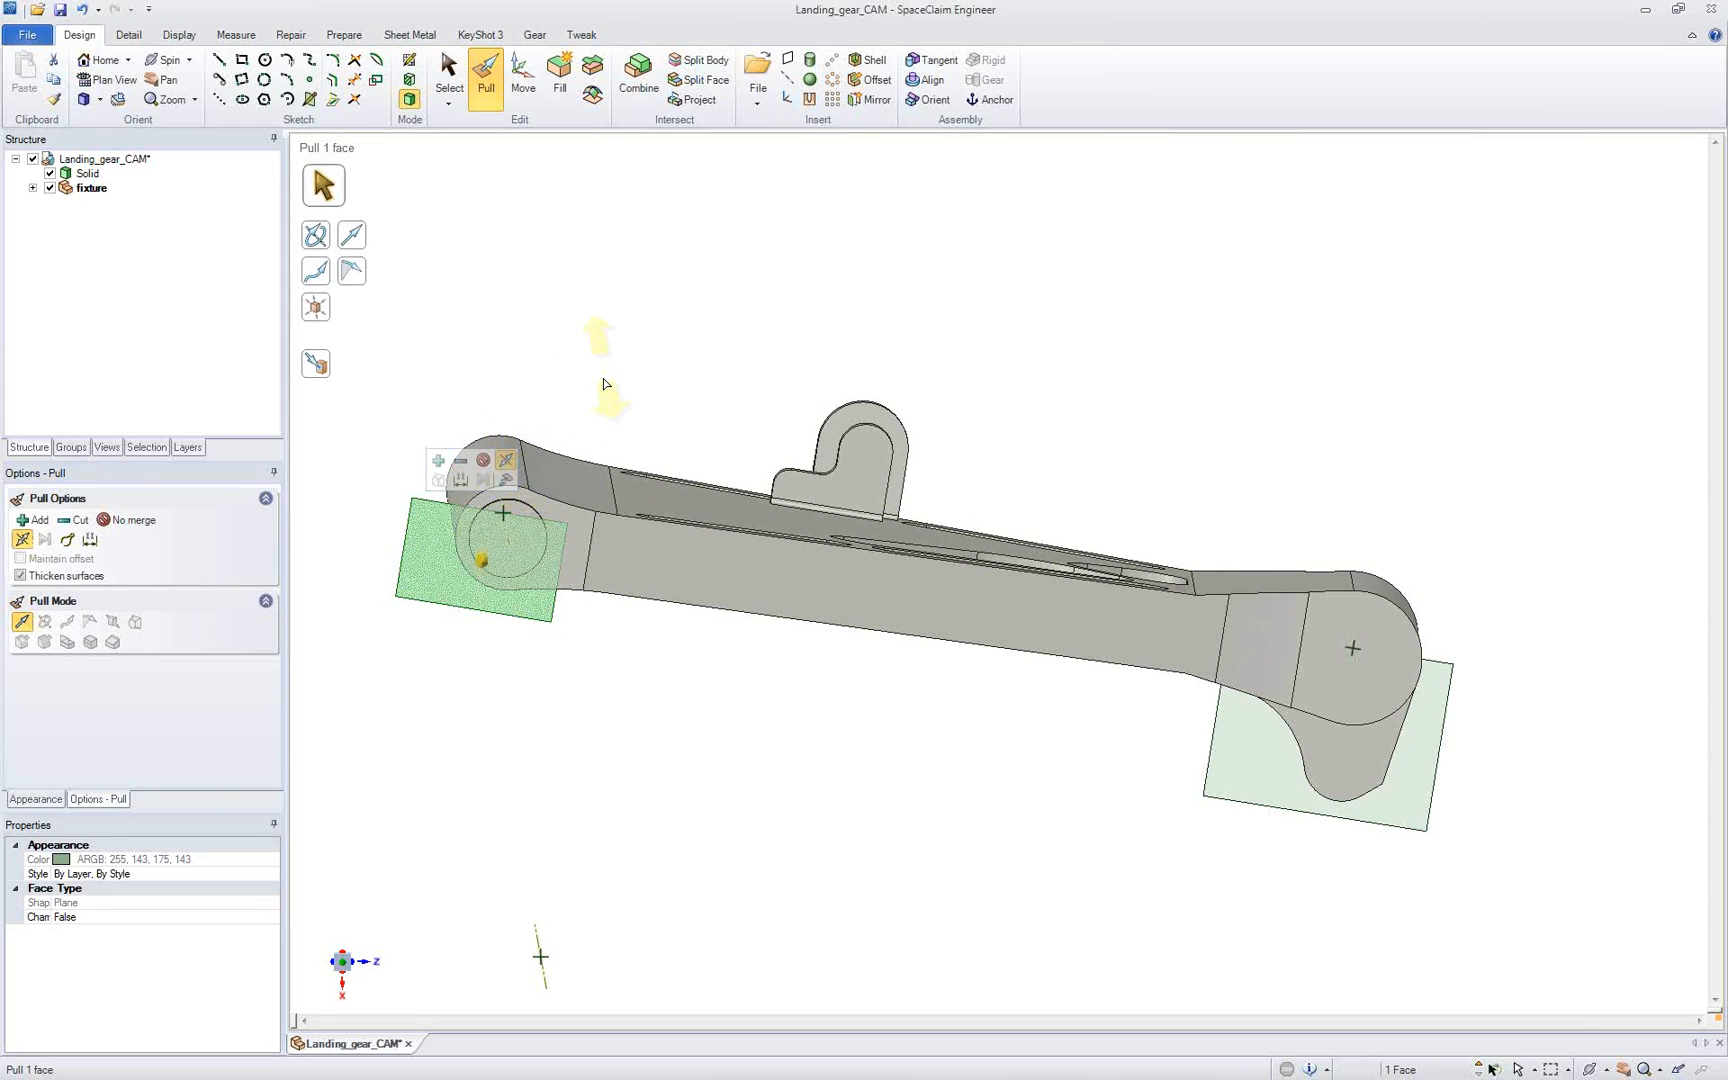
pyautogui.moveTo(603, 382); pyautogui.dragTo(600, 414)
# Step: Pull the rectangle at the lug end symmetrically to both sides into a block 5 in long
pyautogui.click(1257, 652)
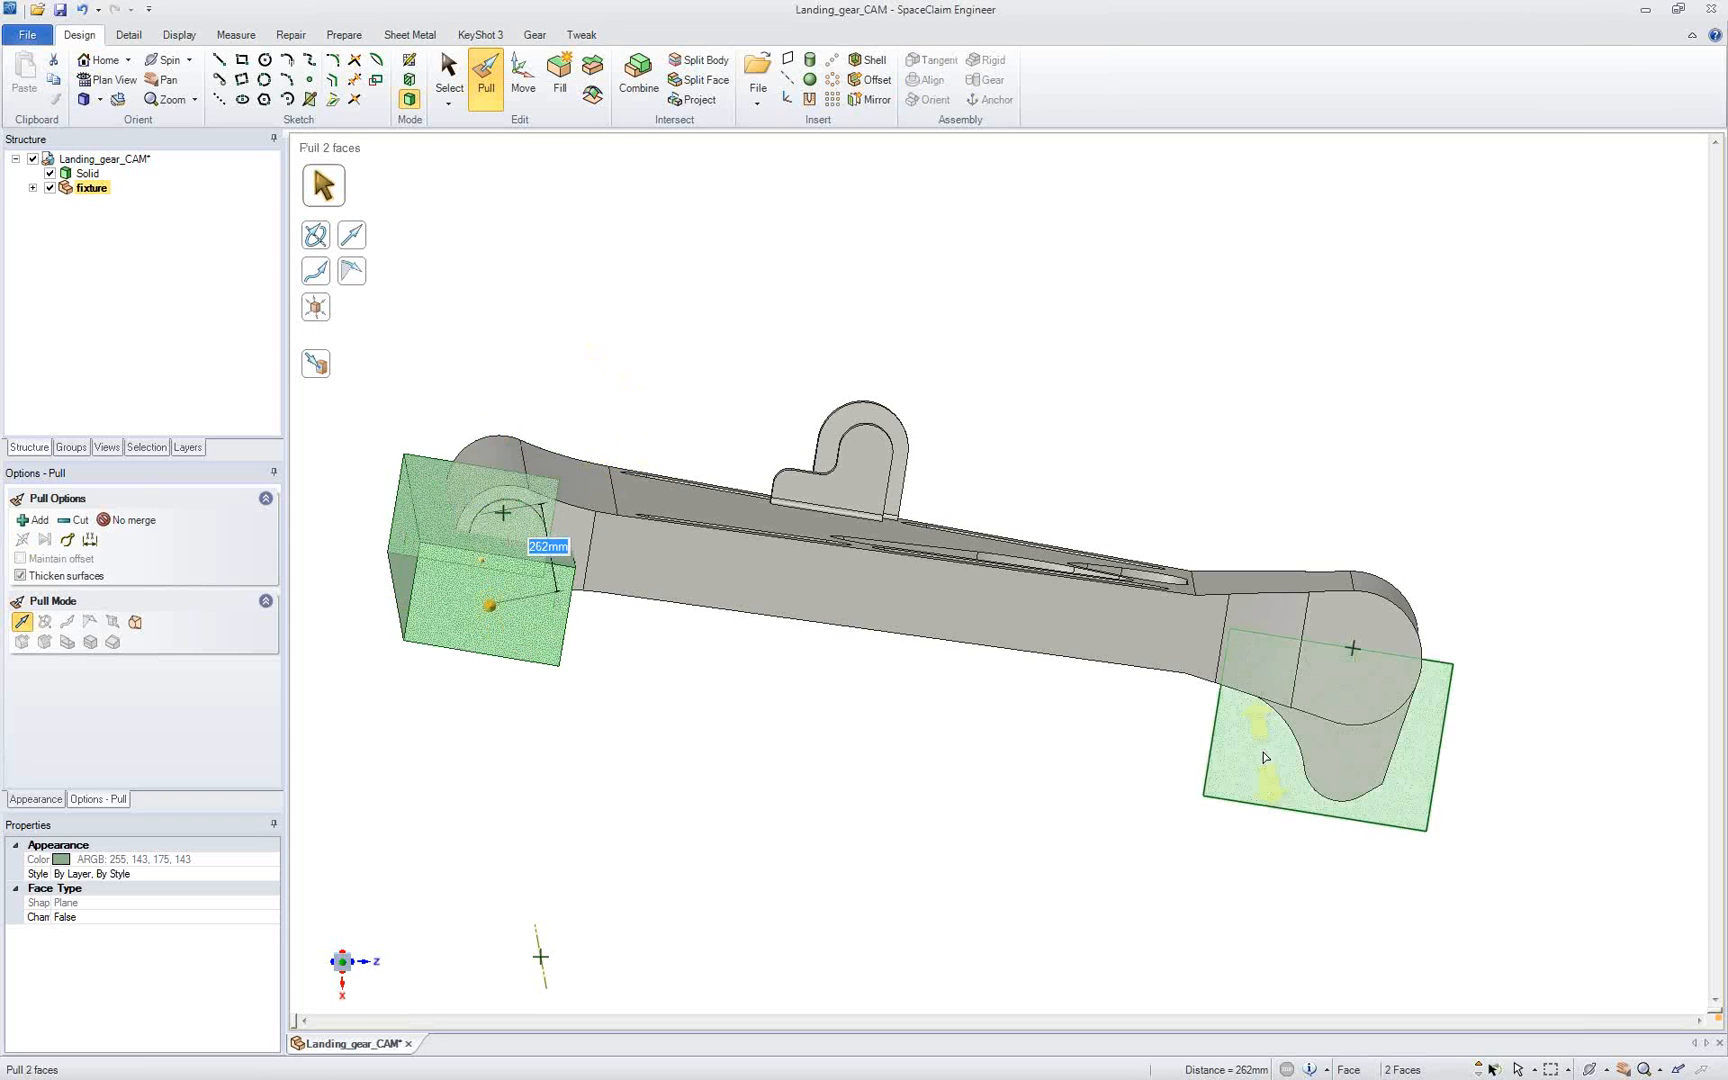
pyautogui.moveTo(1070, 450); pyautogui.dragTo(1066, 484, button='middle')
pyautogui.scroll(-2, 1068, 480)
pyautogui.moveTo(1077, 422); pyautogui.dragTo(1058, 495)
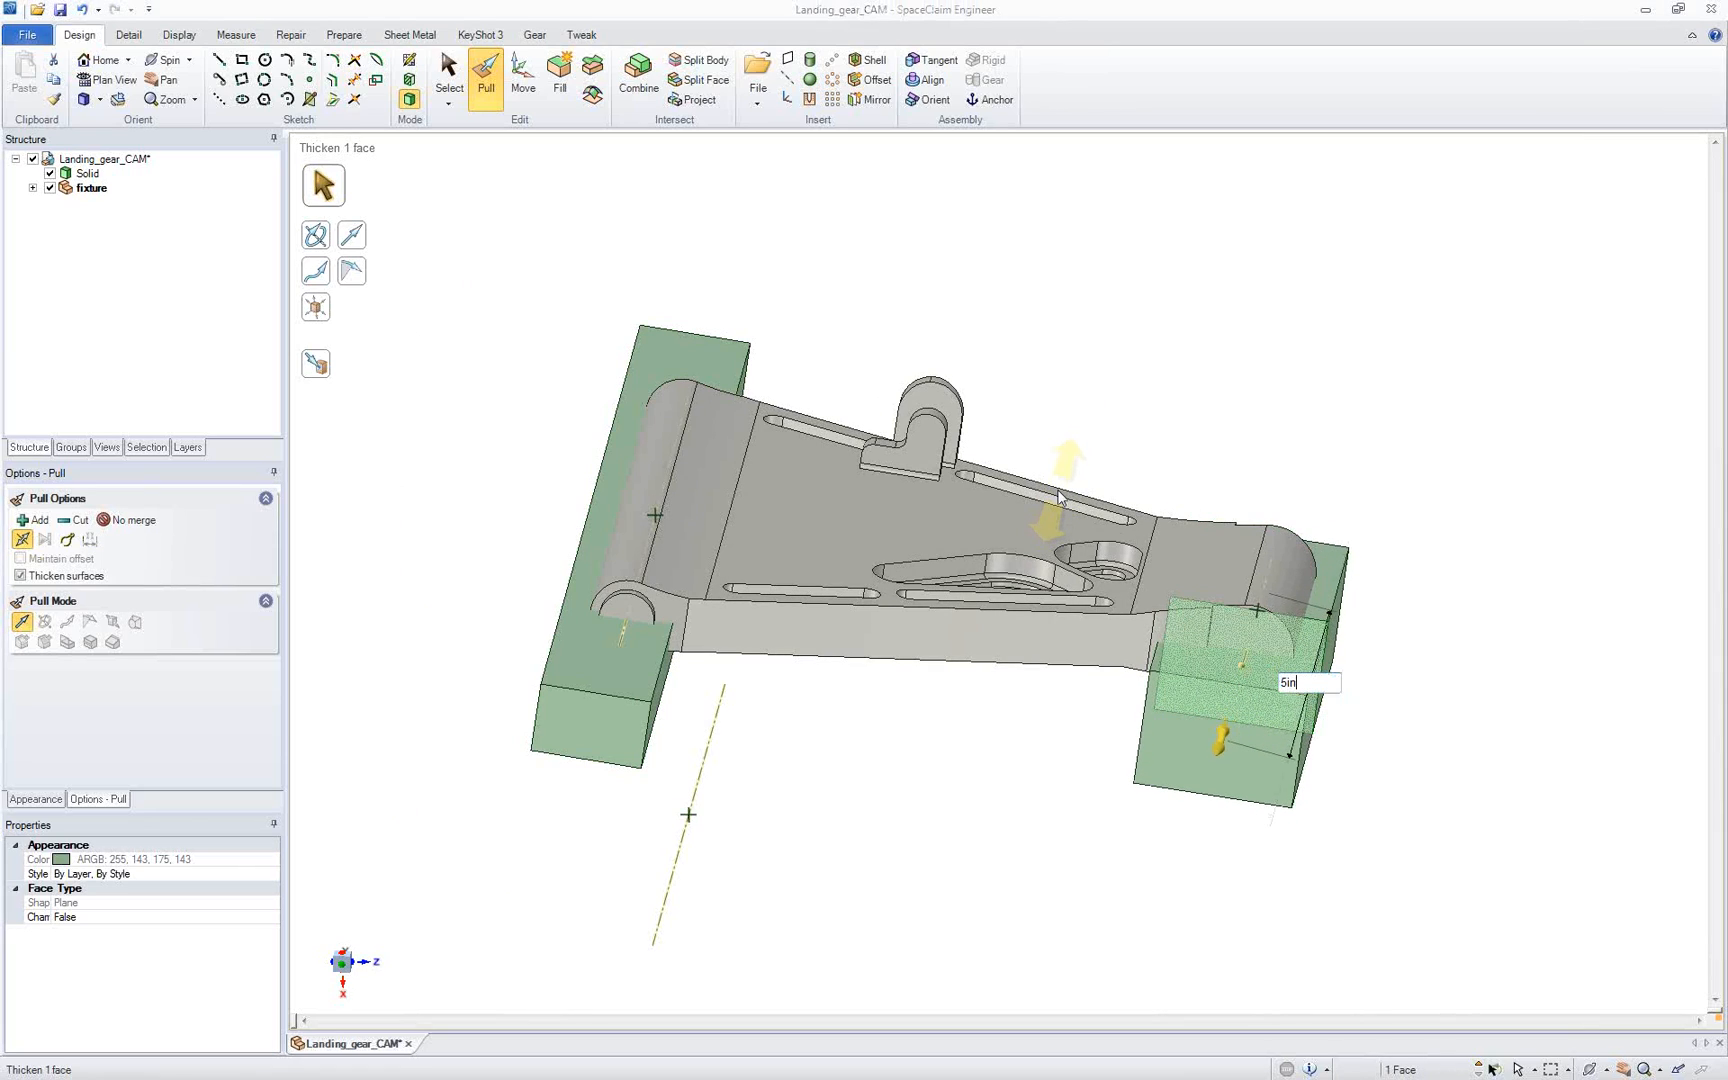
pyautogui.press('Return')
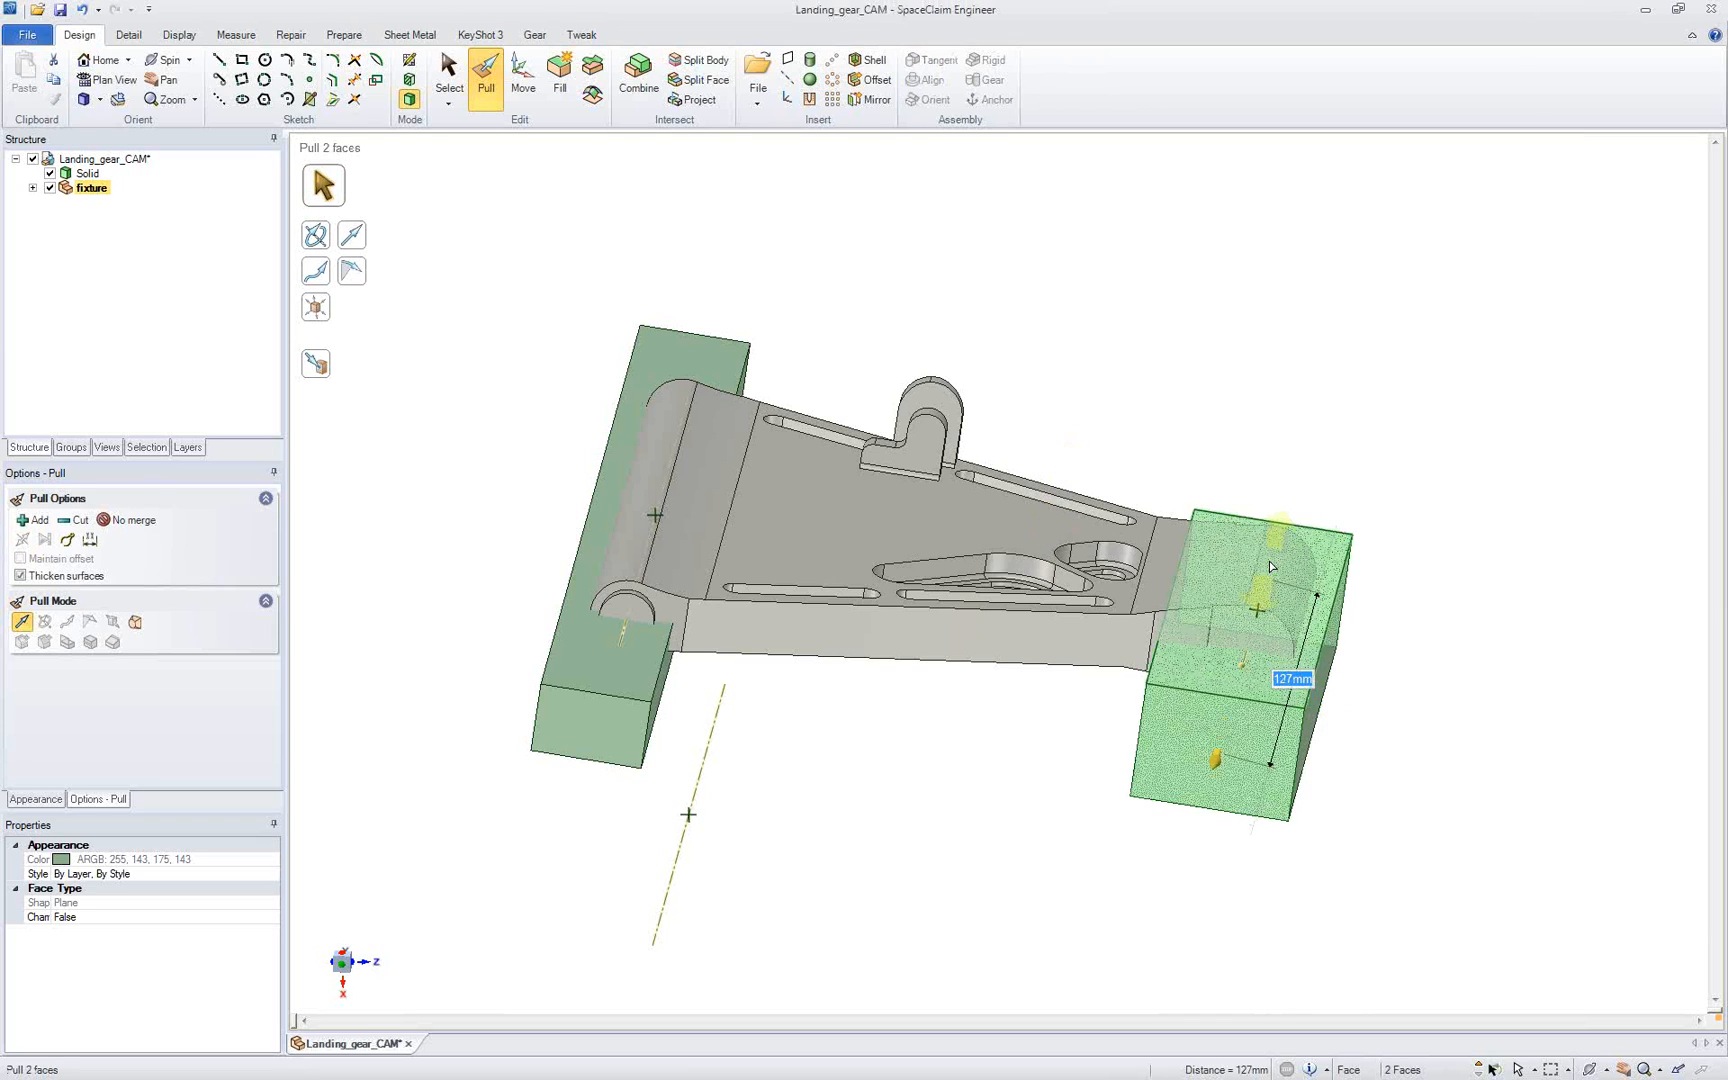
pyautogui.moveTo(1219, 414); pyautogui.dragTo(1202, 418, button='middle')
pyautogui.click(1118, 407)
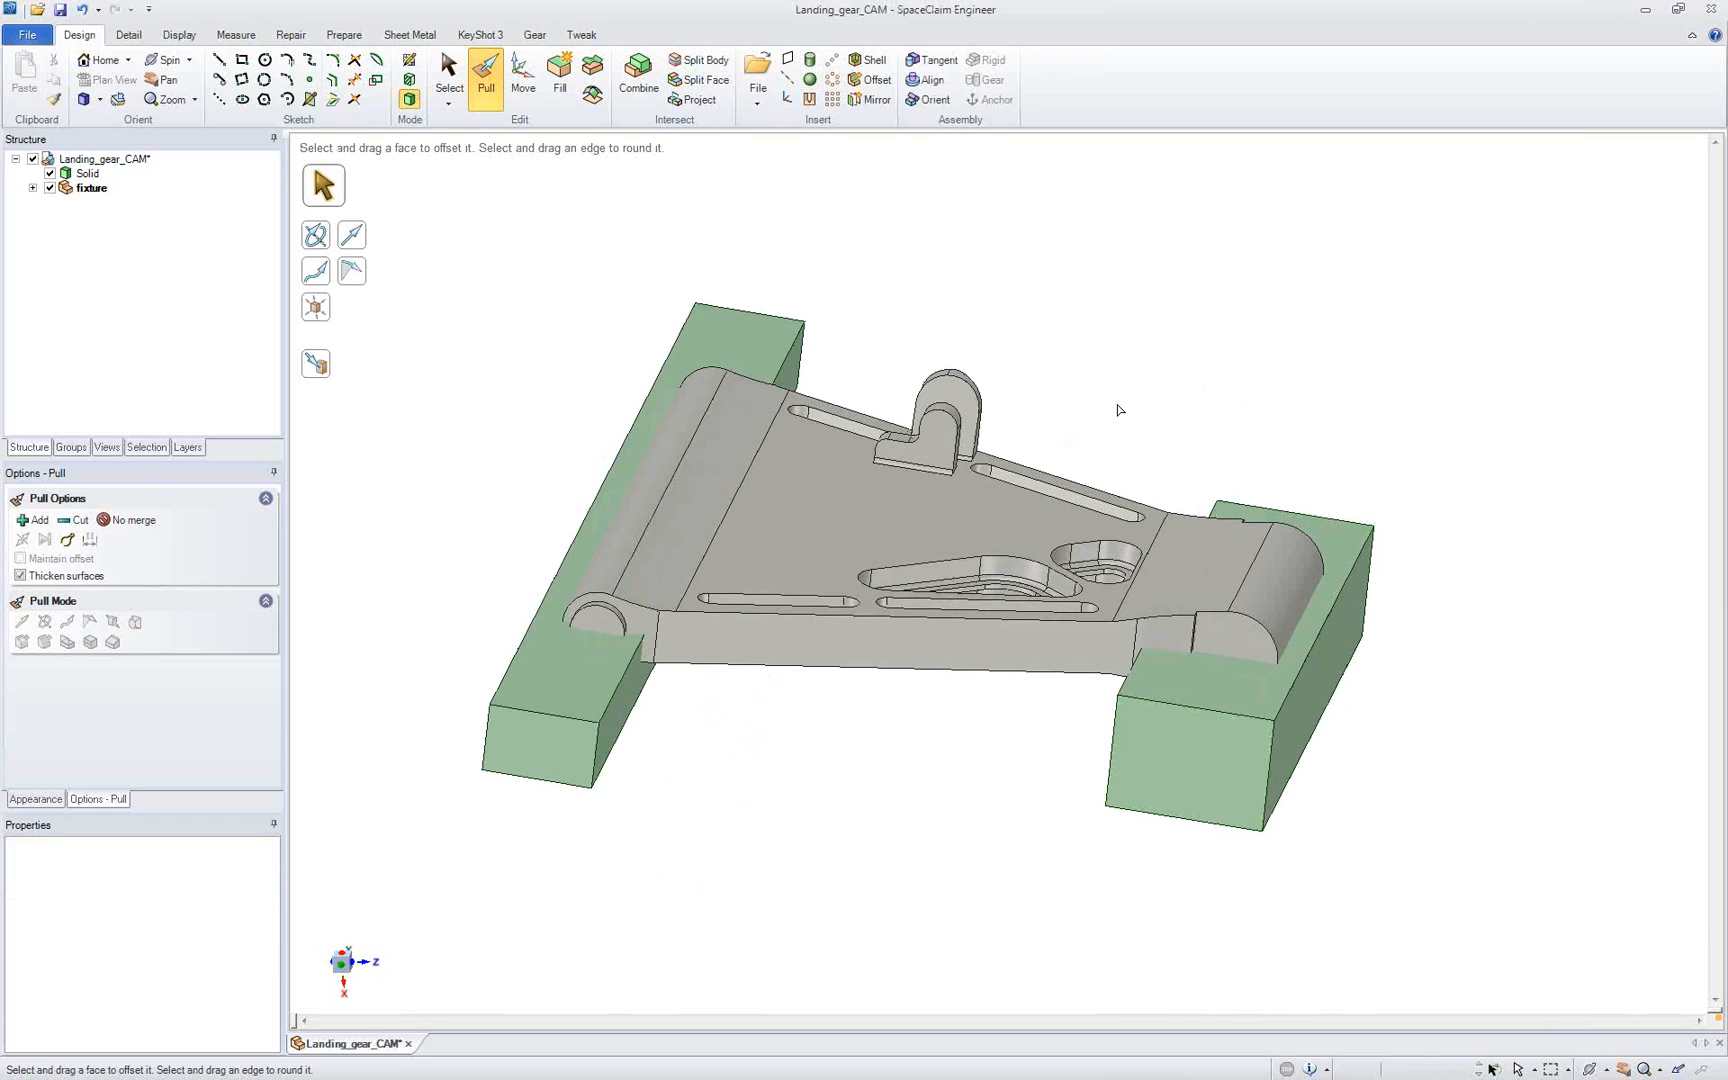
# Step: Briefly hide the landing gear solid to check the blocks, and cut its shape out of the long barrel-end block with Combine, removing the overlapping region
pyautogui.click(50, 173)
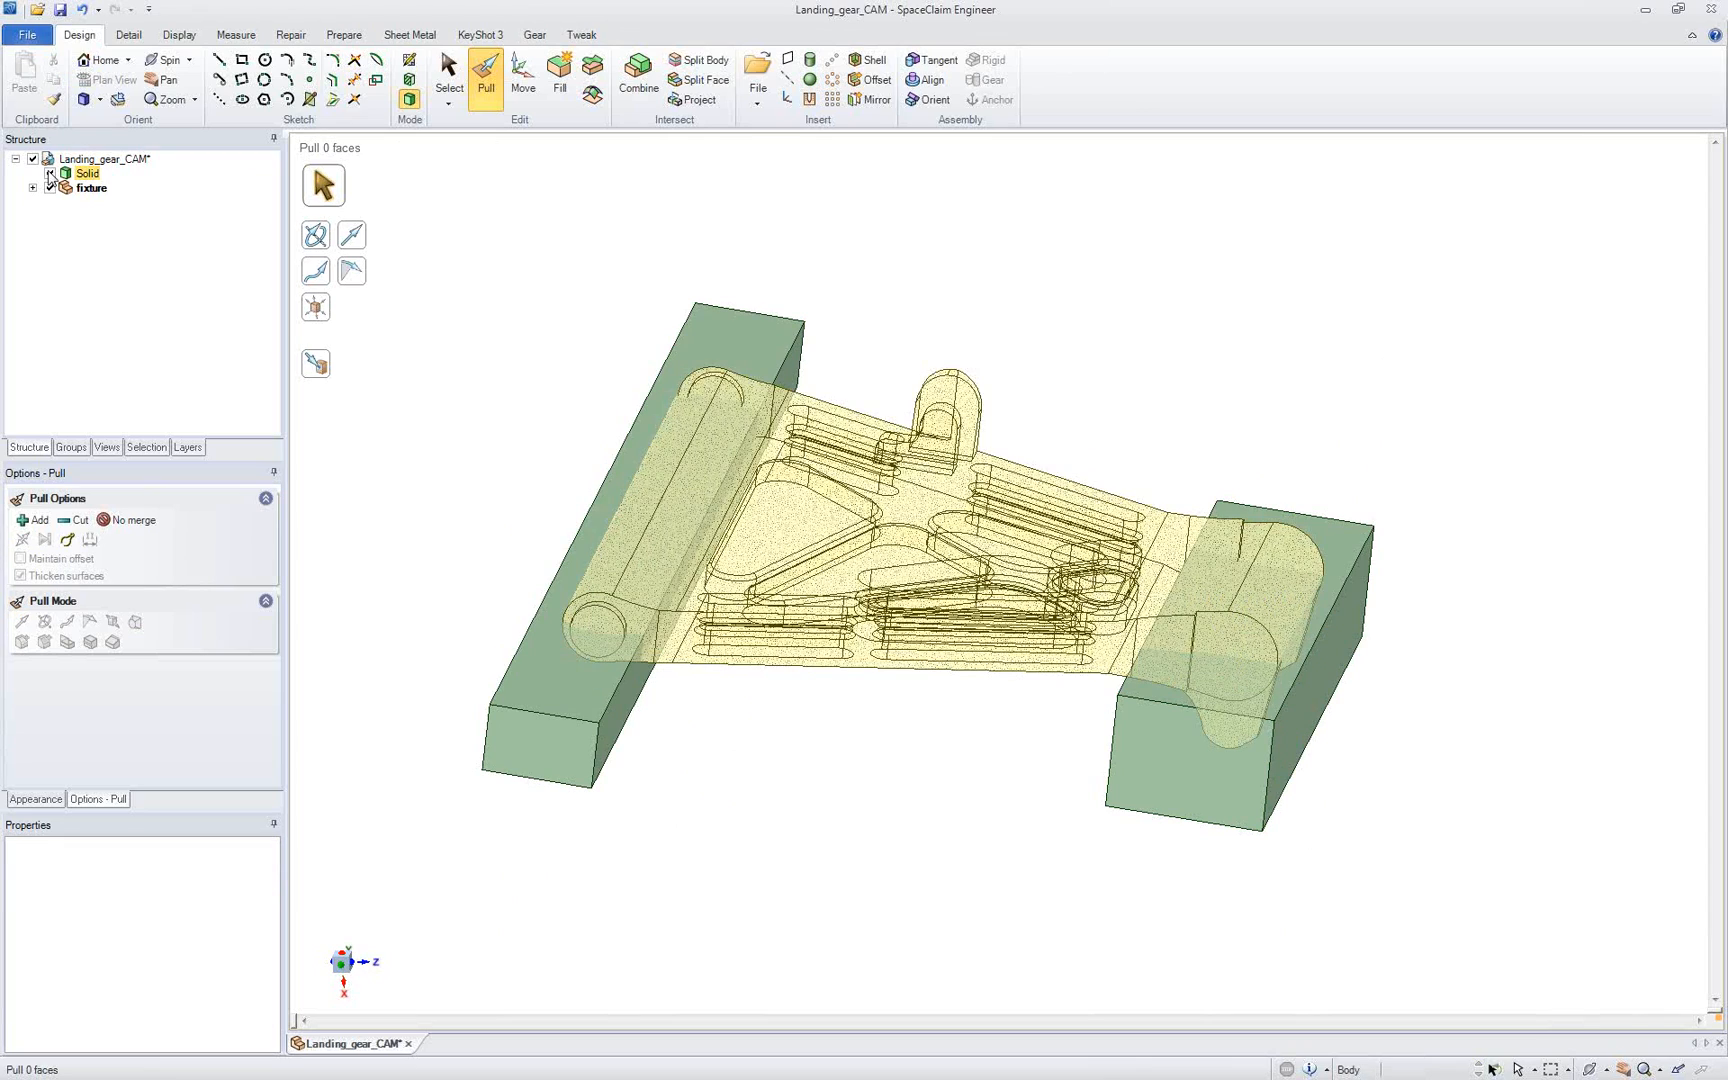
pyautogui.click(50, 173)
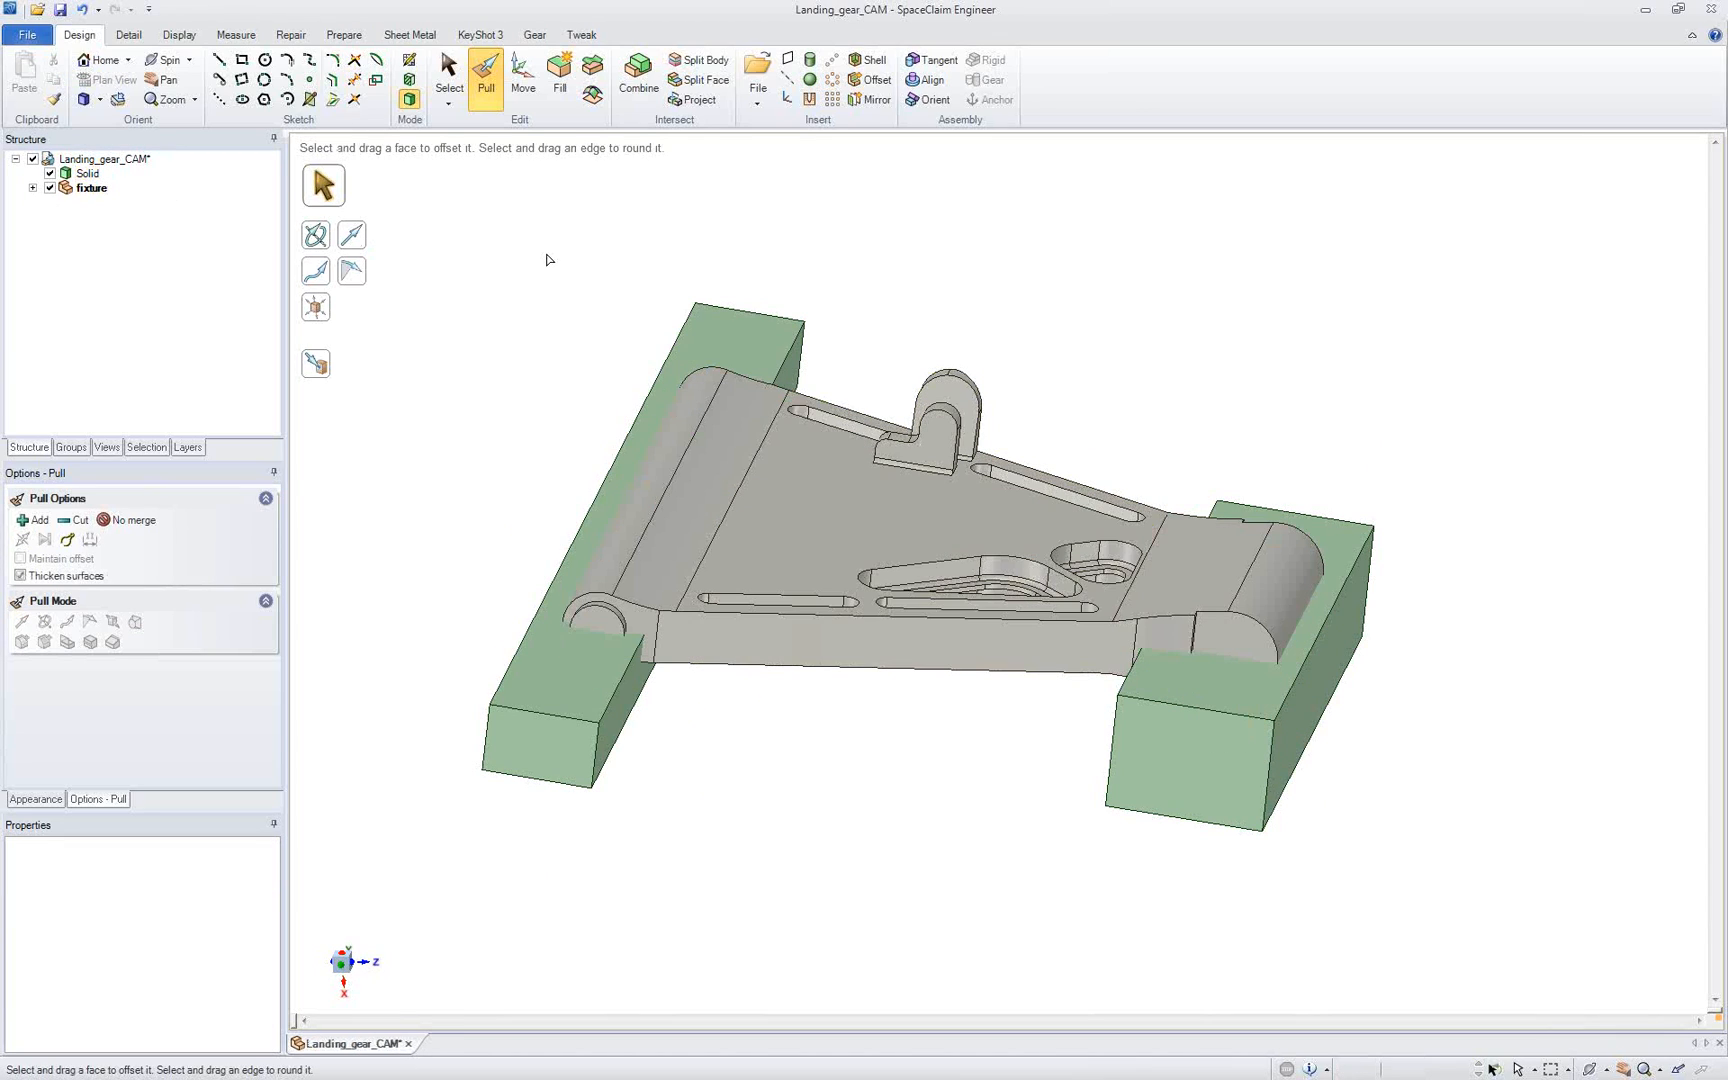
pyautogui.click(659, 97)
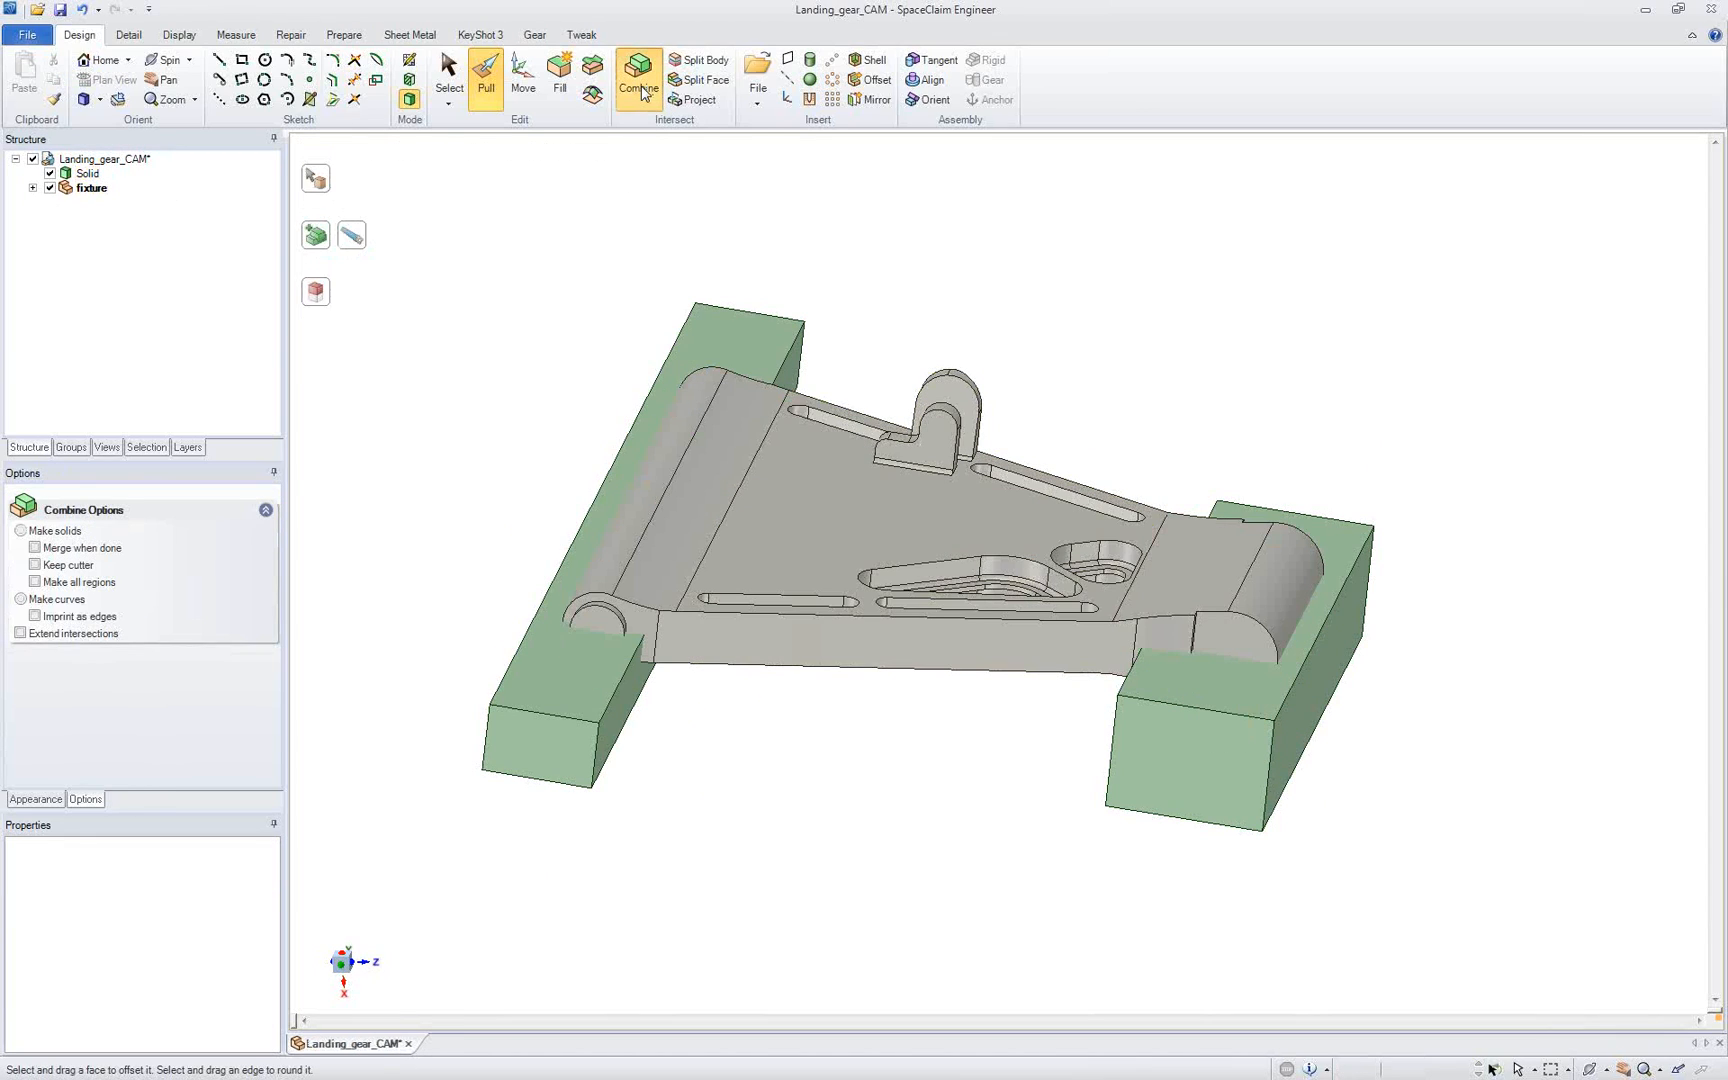
pyautogui.click(728, 321)
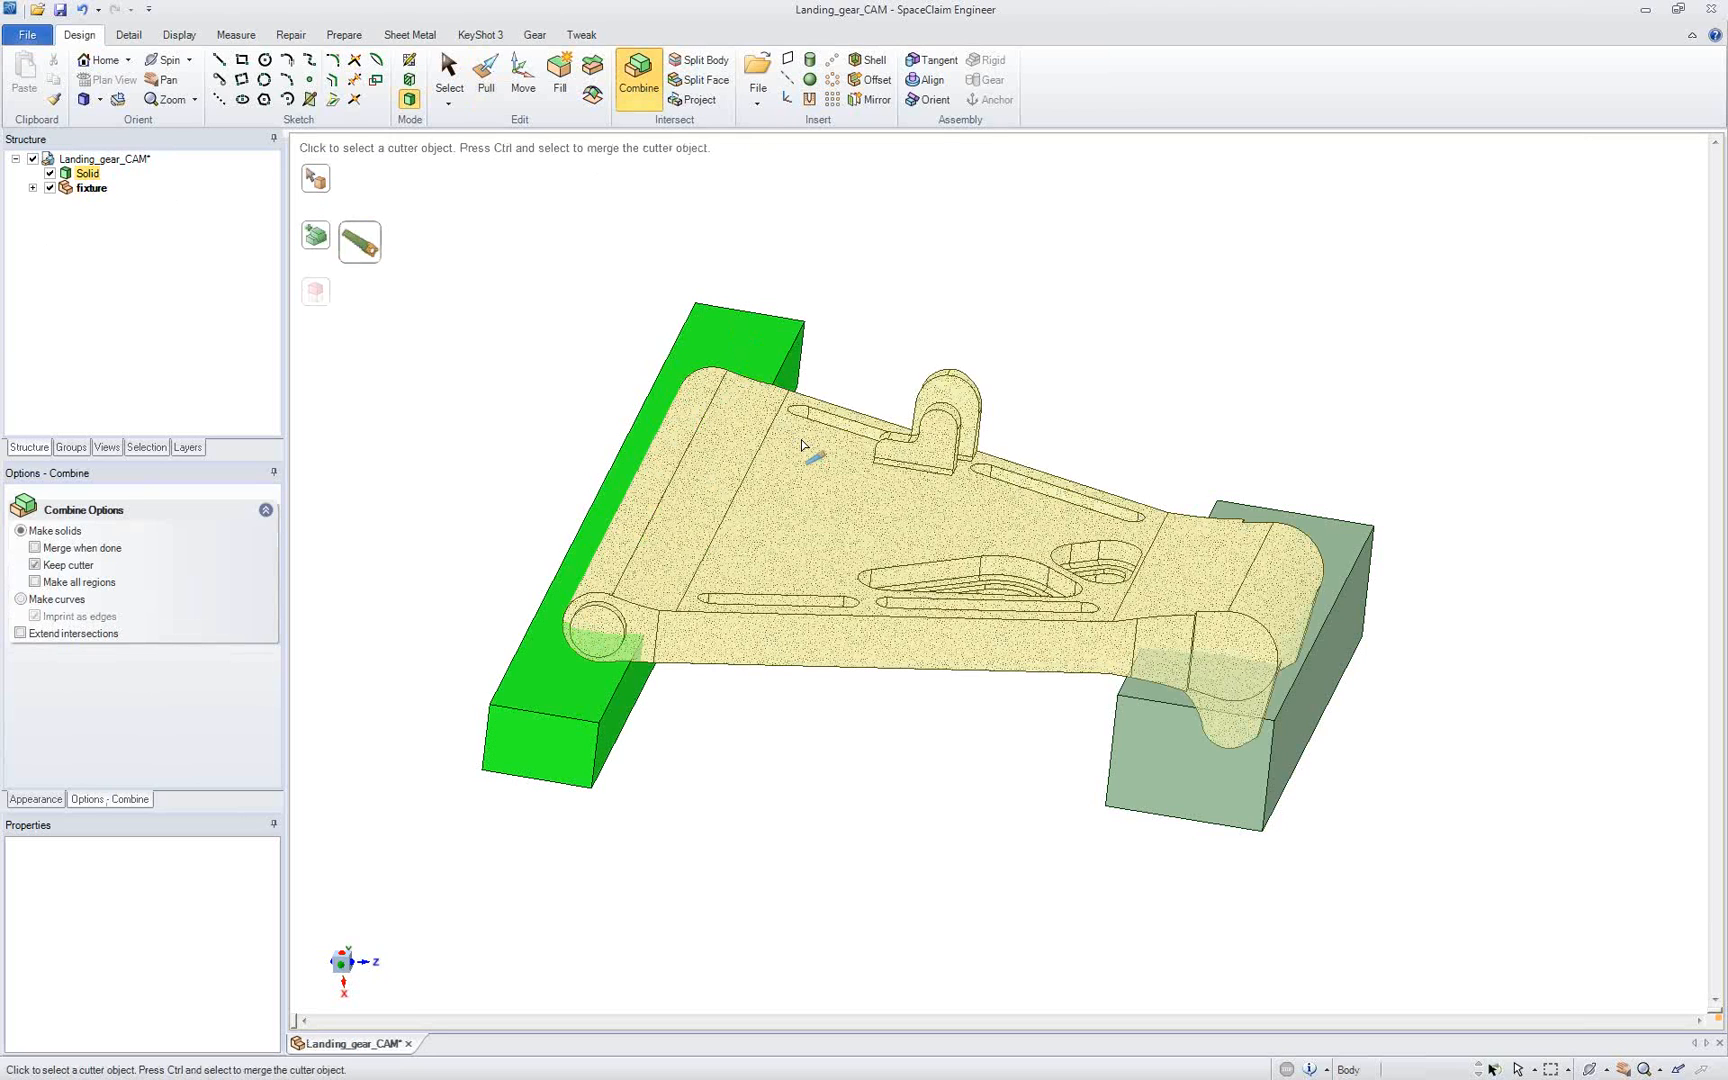
pyautogui.click(781, 444)
pyautogui.click(716, 446)
pyautogui.click(1121, 425)
# Step: Cut the landing gear's shape out of the lug-end block and remove the overlapping region
pyautogui.click(1323, 521)
pyautogui.click(1297, 548)
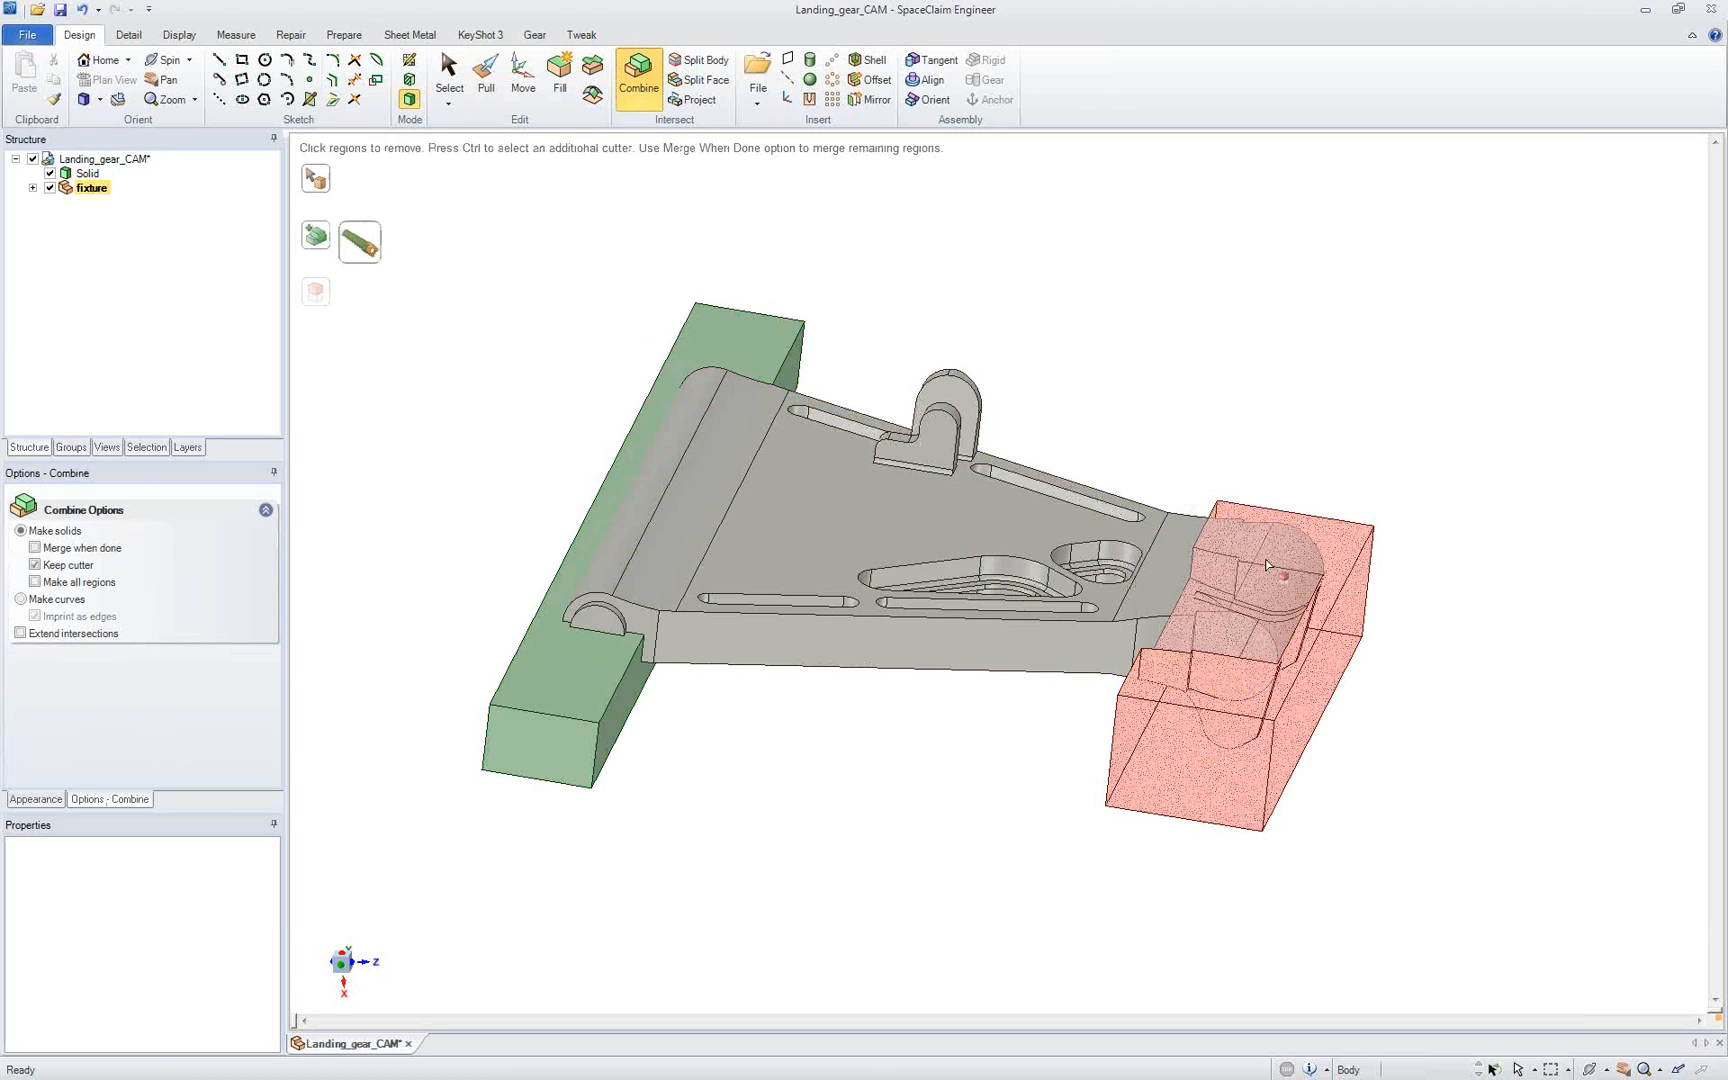
pyautogui.click(1297, 550)
pyautogui.click(1141, 433)
pyautogui.press('Escape')
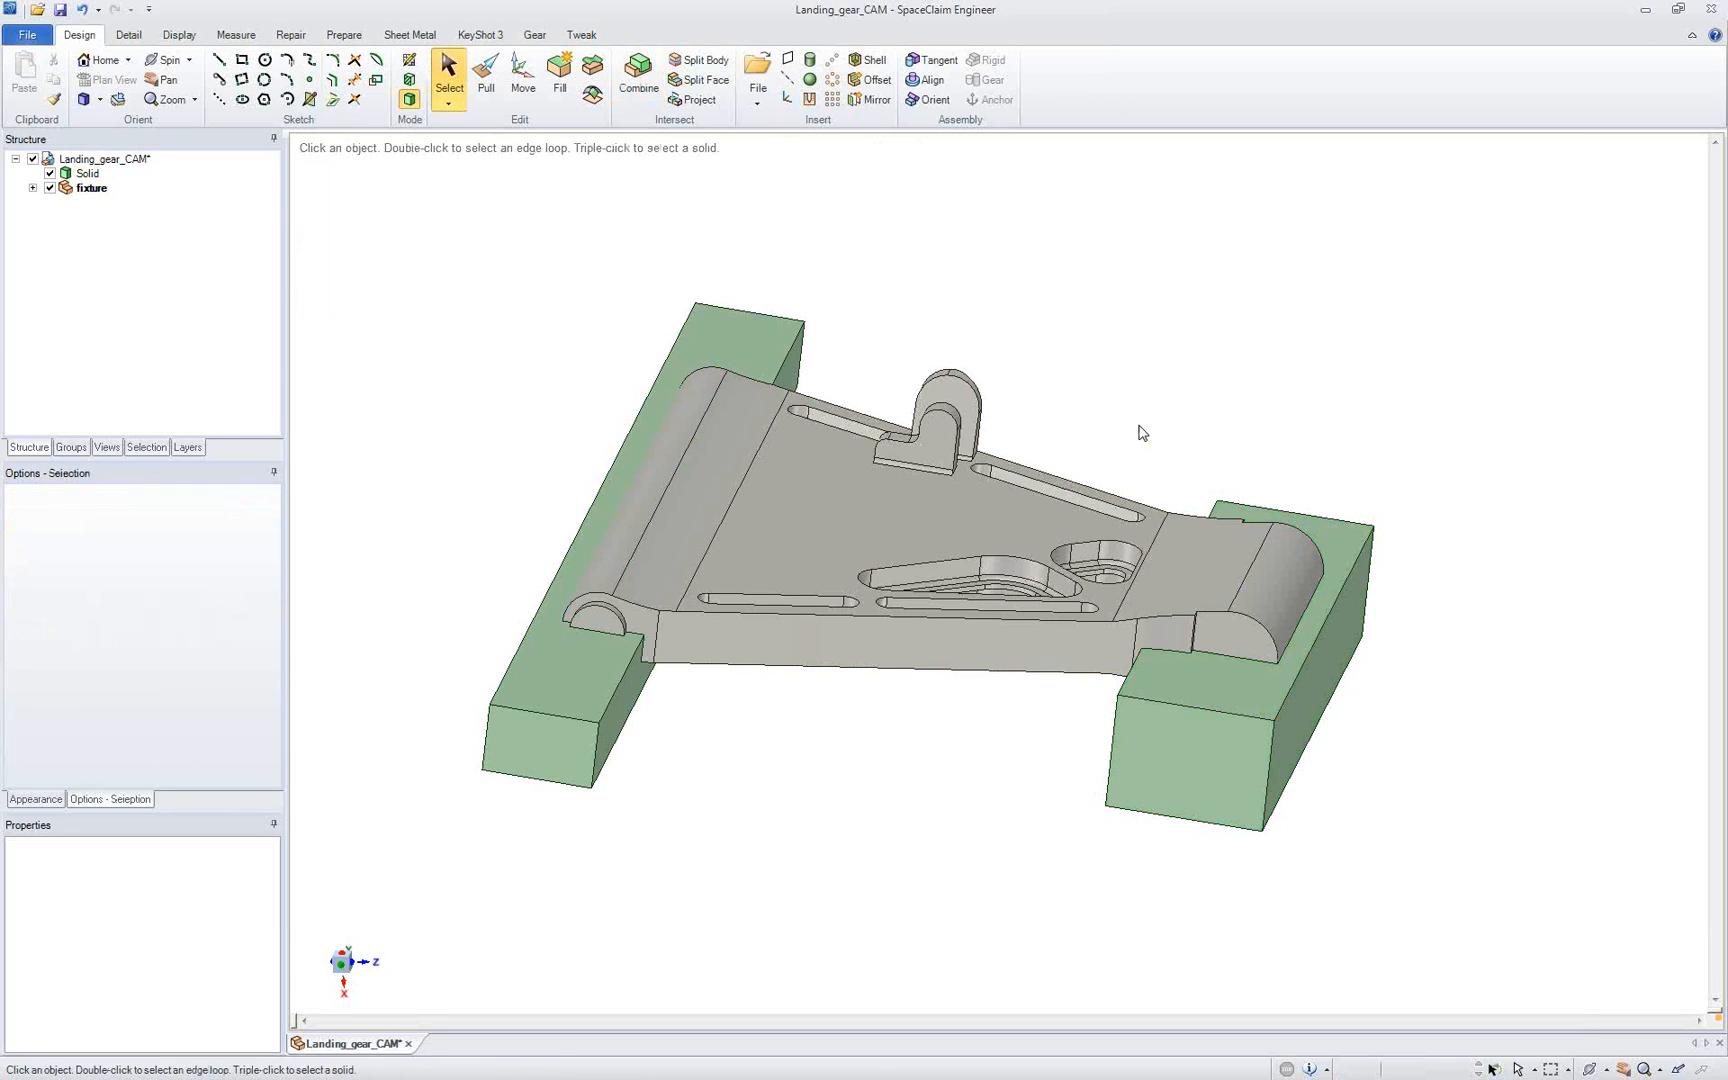
# Step: Hide the landing gear solid and pull the pocket's far end faces in the barrel-end block out through that end
pyautogui.click(80, 174)
pyautogui.click(50, 173)
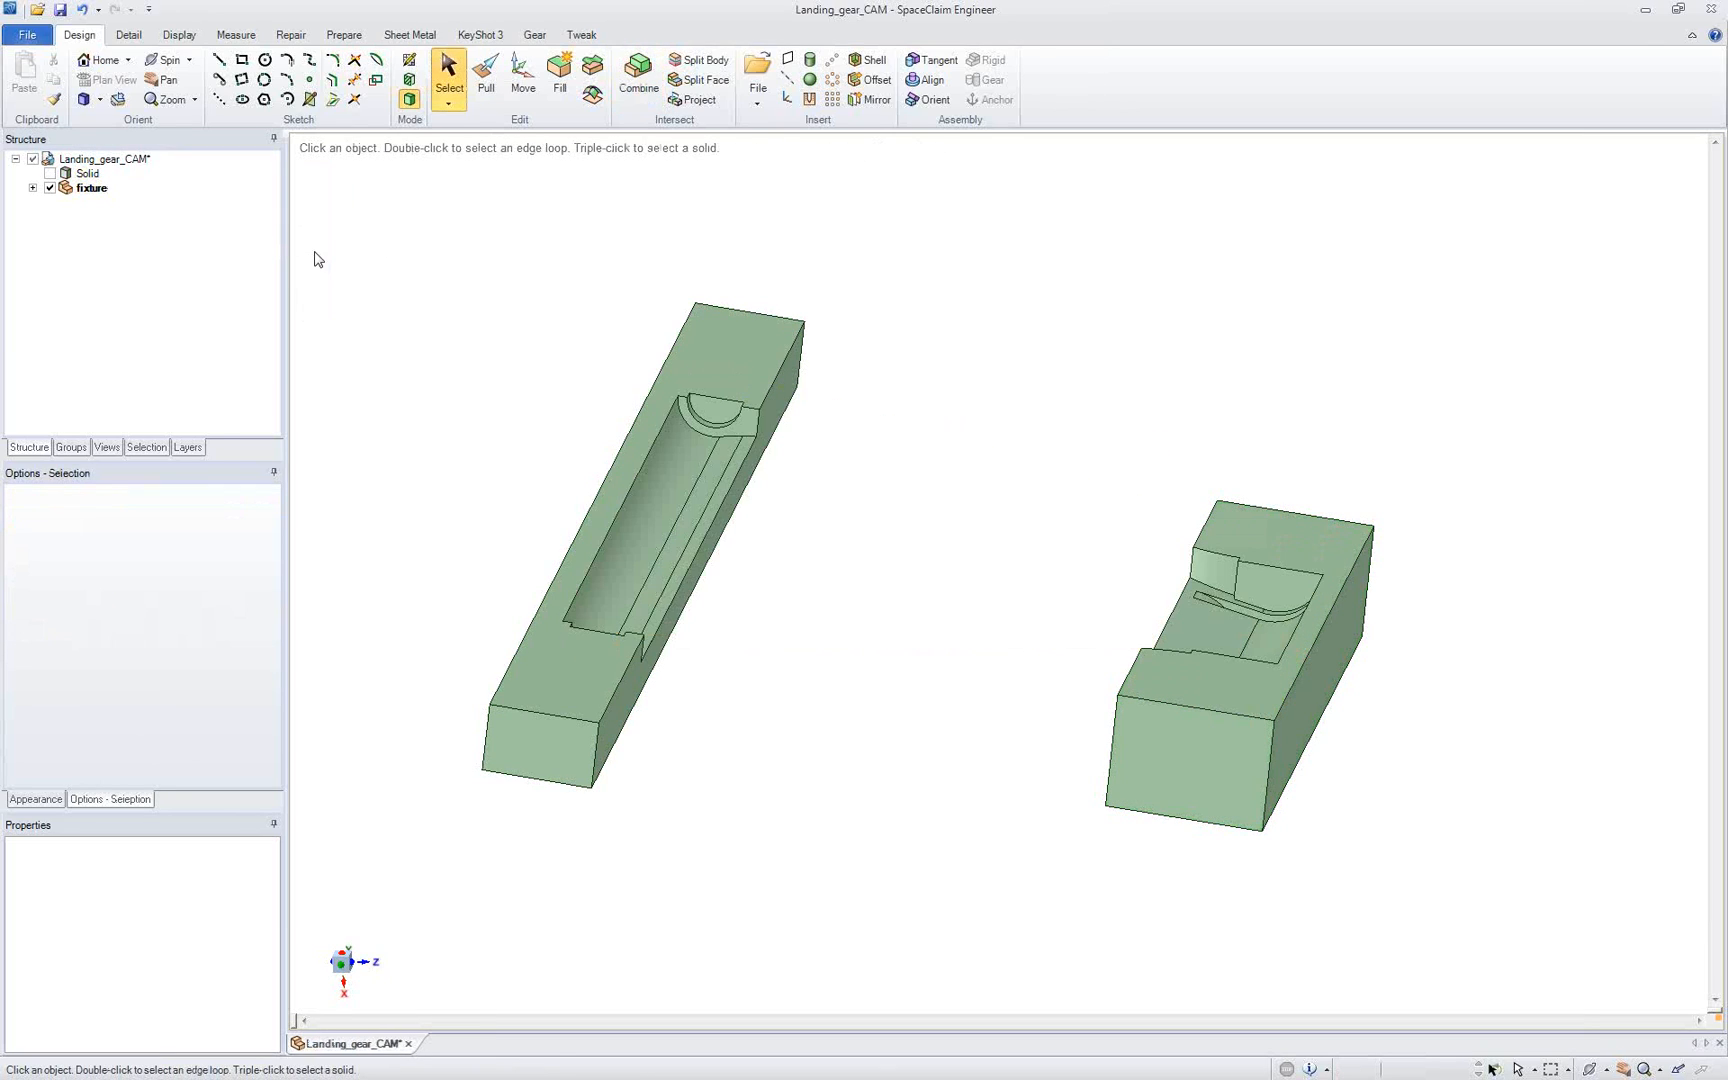
pyautogui.click(485, 91)
pyautogui.click(712, 410)
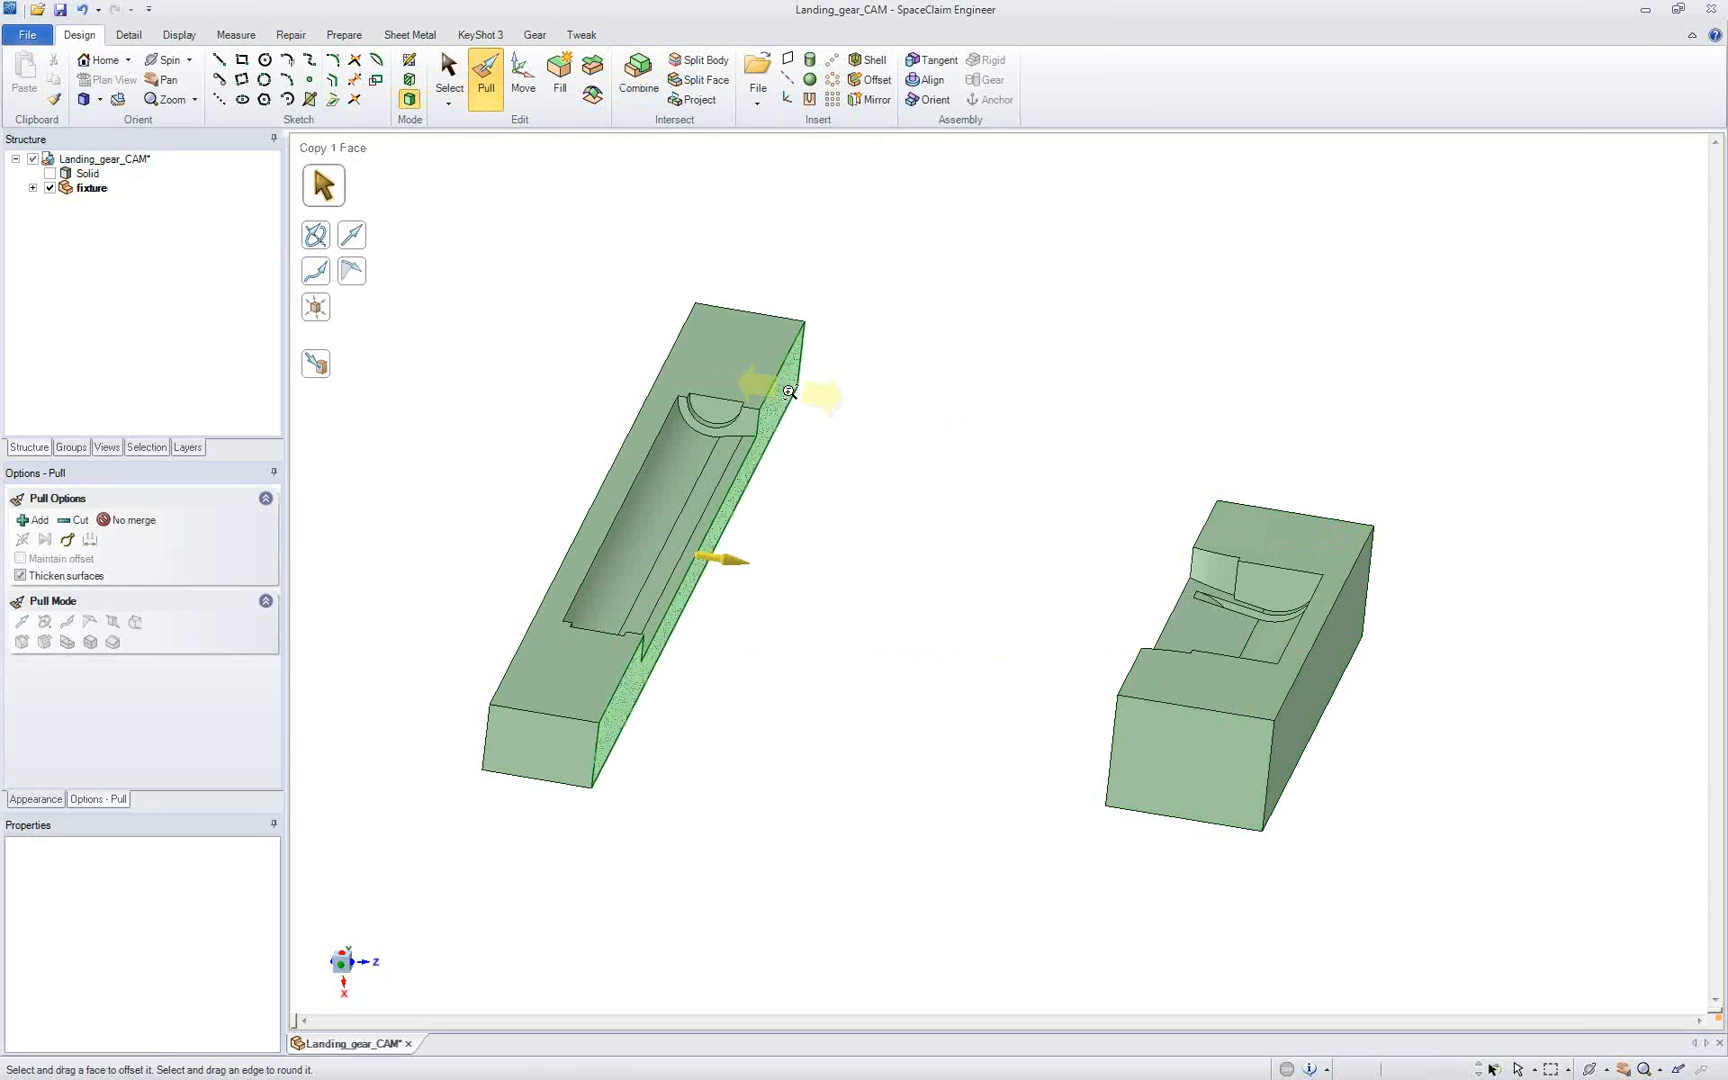
pyautogui.scroll(3, 727, 380)
pyautogui.moveTo(727, 380); pyautogui.dragTo(763, 296)
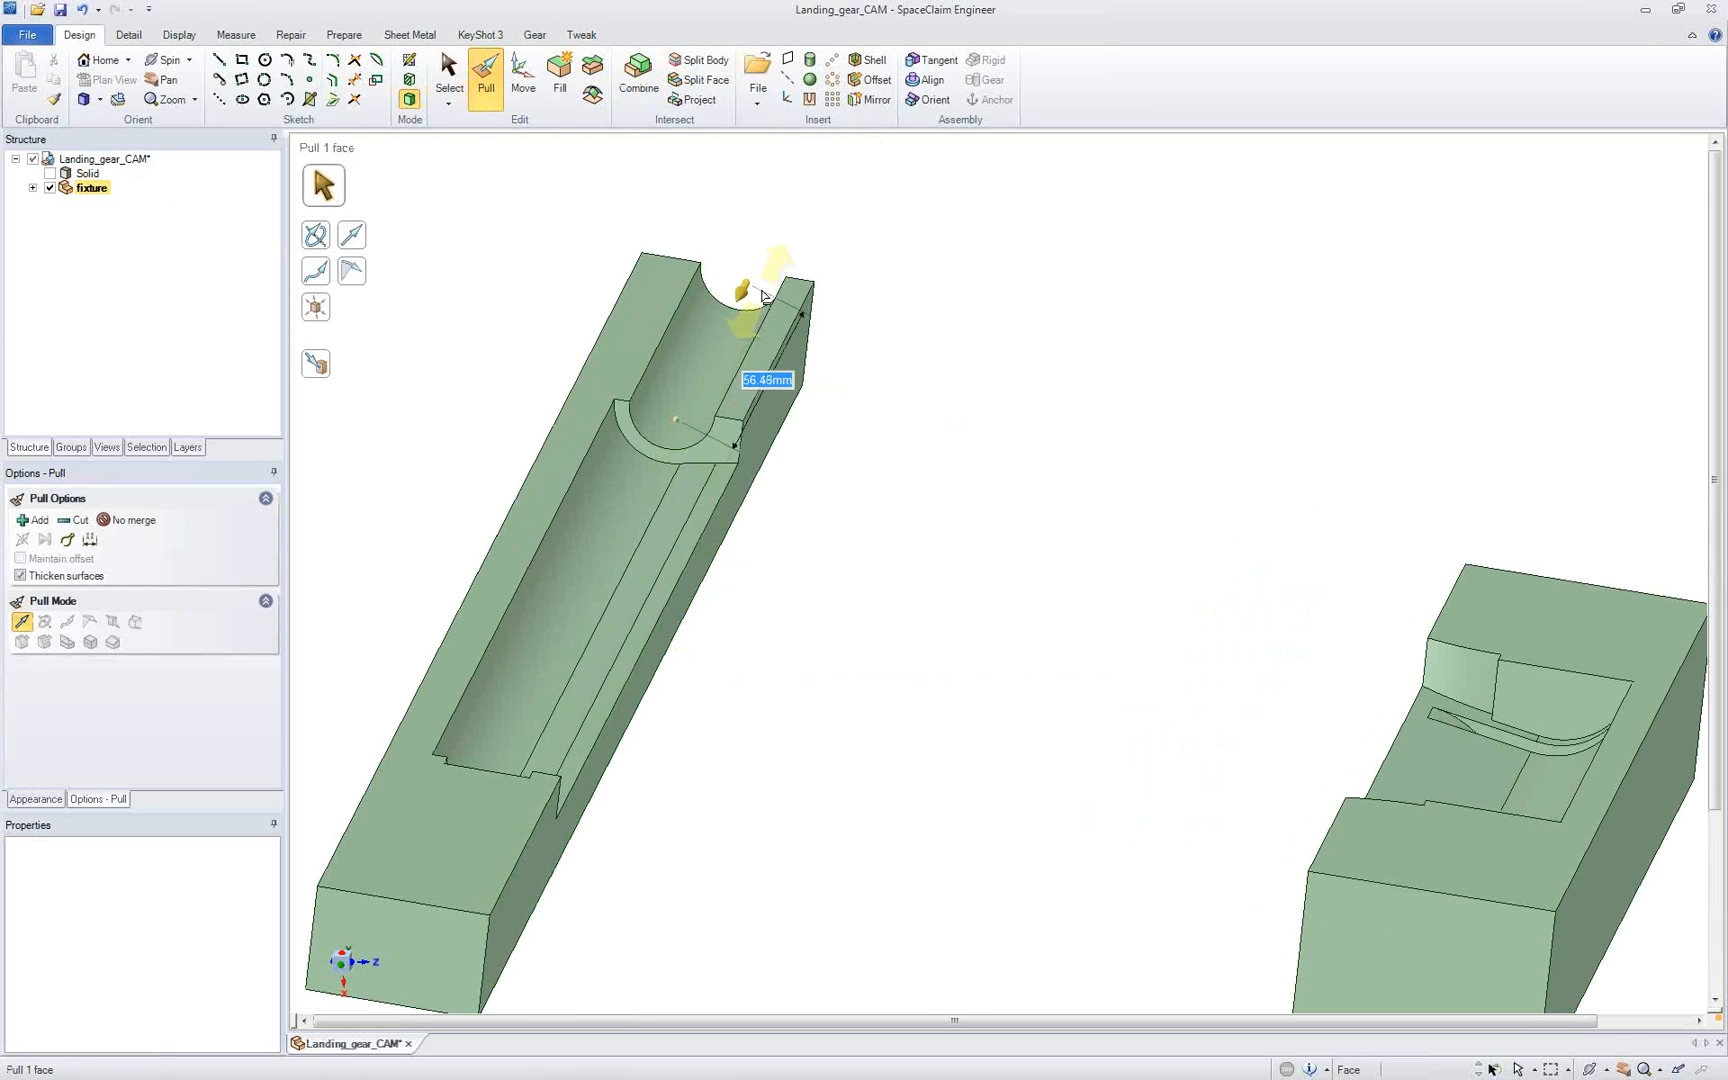
pyautogui.moveTo(719, 360); pyautogui.dragTo(816, 323)
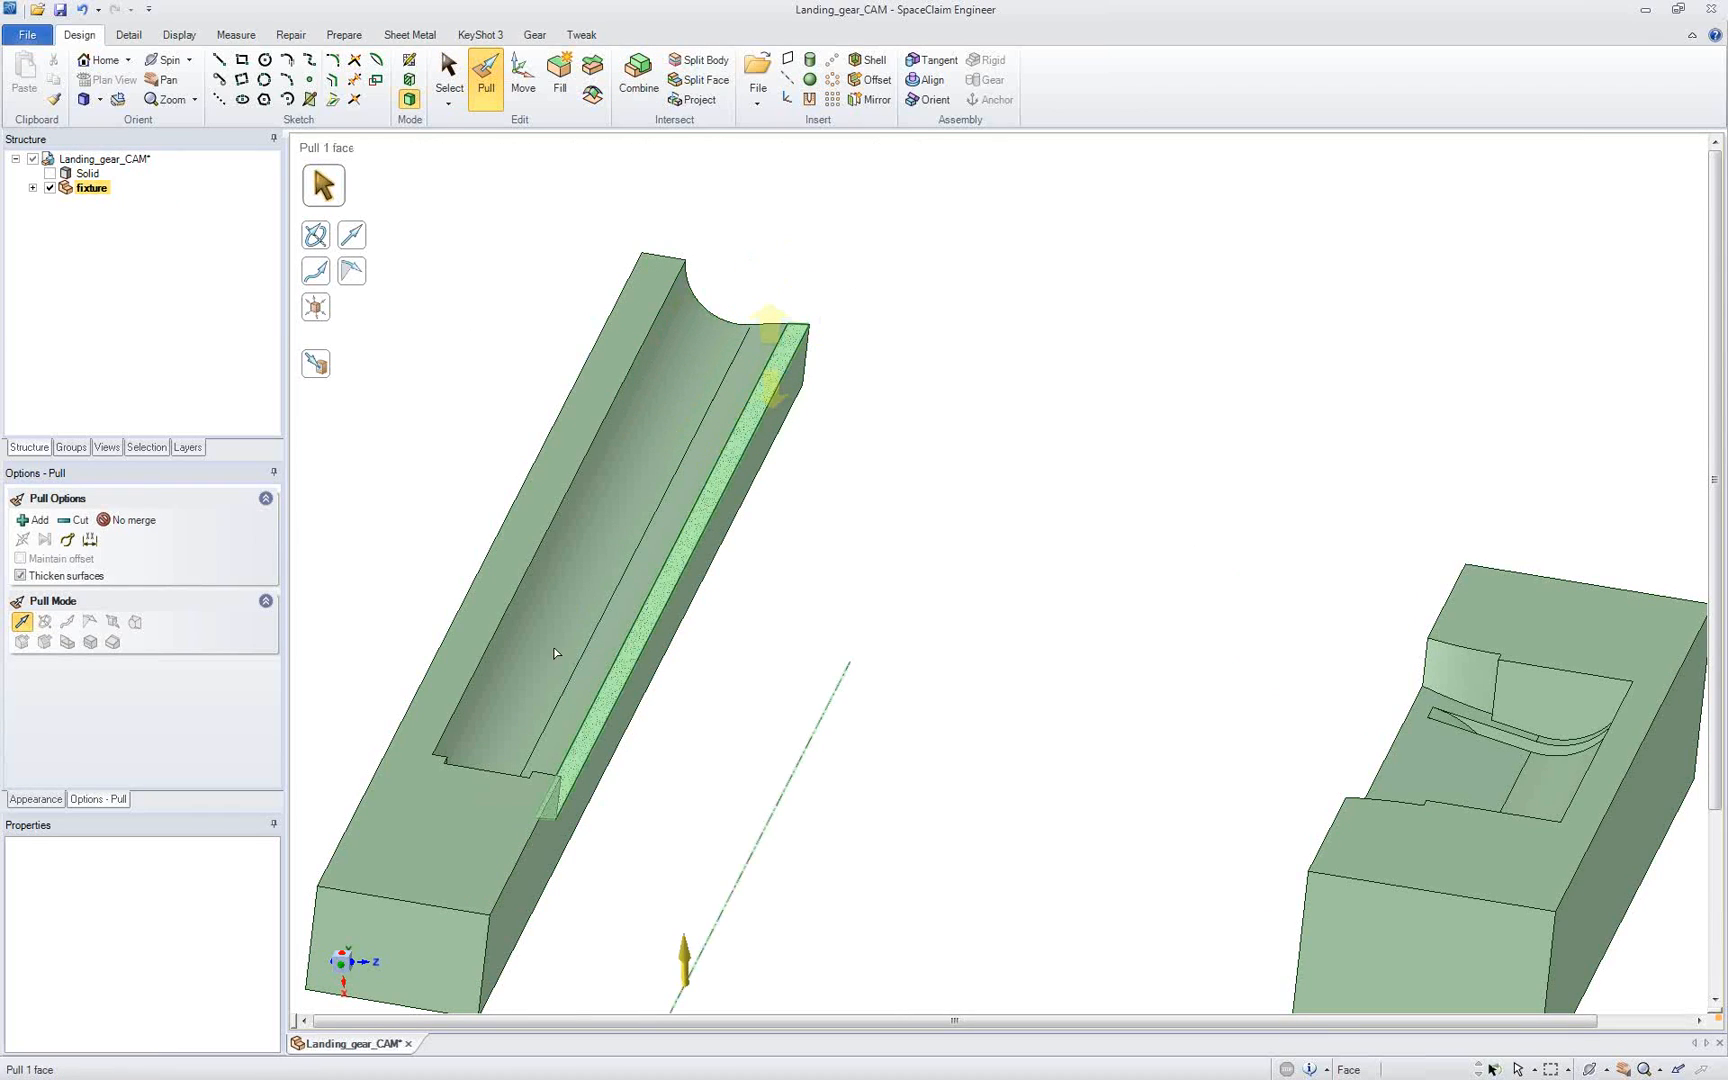
# Step: Pull the pocket's near end faces in the barrel-end block through the near end to open the full-length channel
pyautogui.click(489, 795)
pyautogui.moveTo(489, 798); pyautogui.dragTo(395, 940)
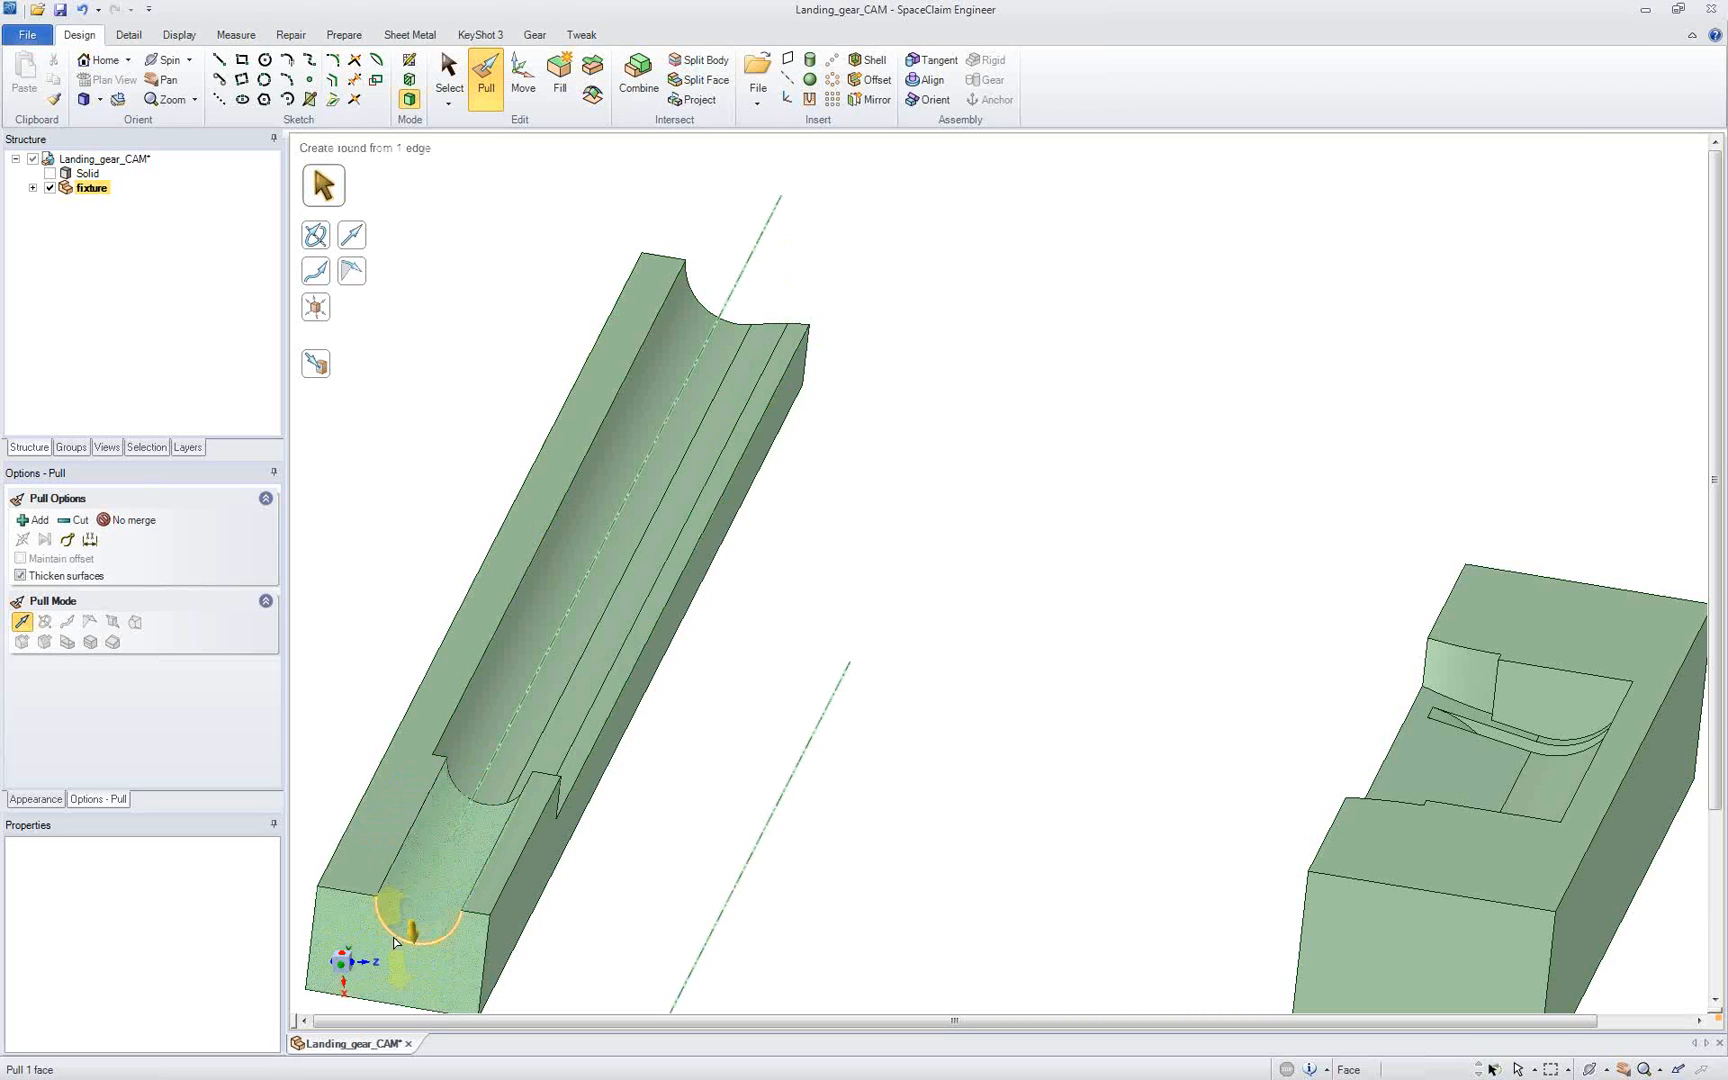
pyautogui.scroll(-1, 532, 796)
pyautogui.moveTo(532, 796); pyautogui.dragTo(459, 945)
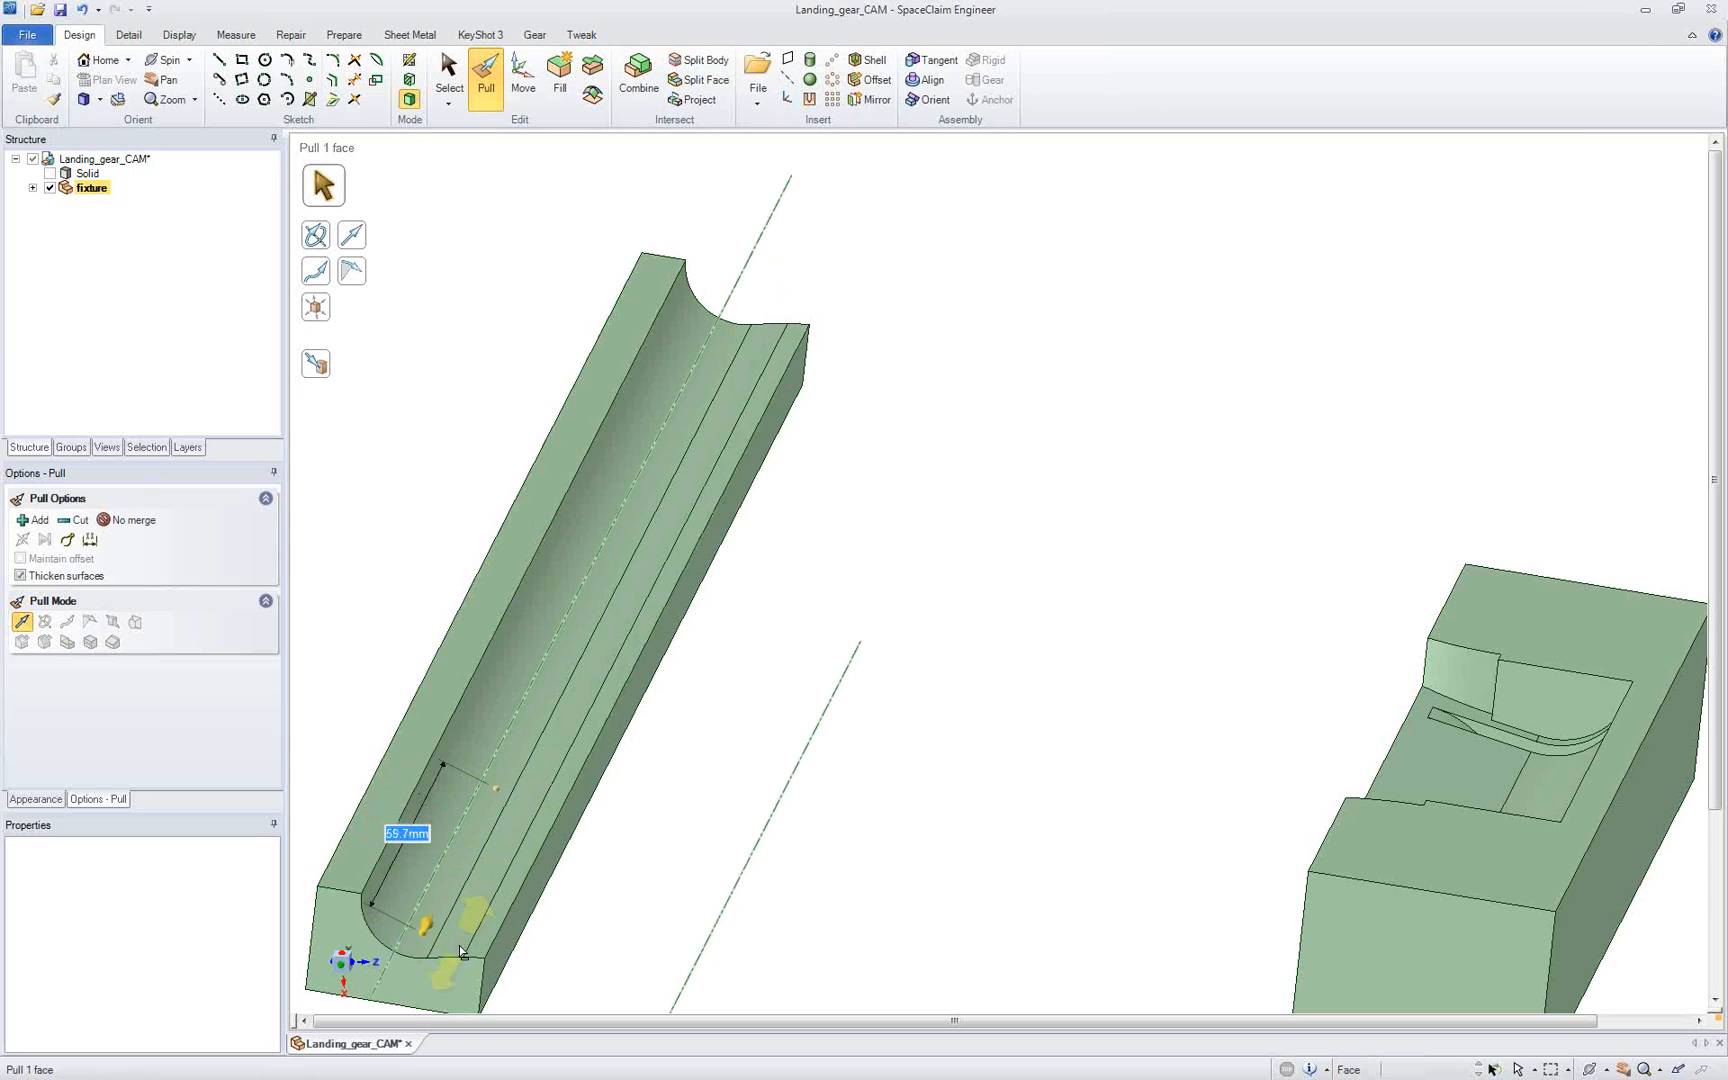
# Step: Offset the three channel faces of the barrel-end block by 0.5 mm, then briefly show the landing gear solid to check
pyautogui.click(457, 945)
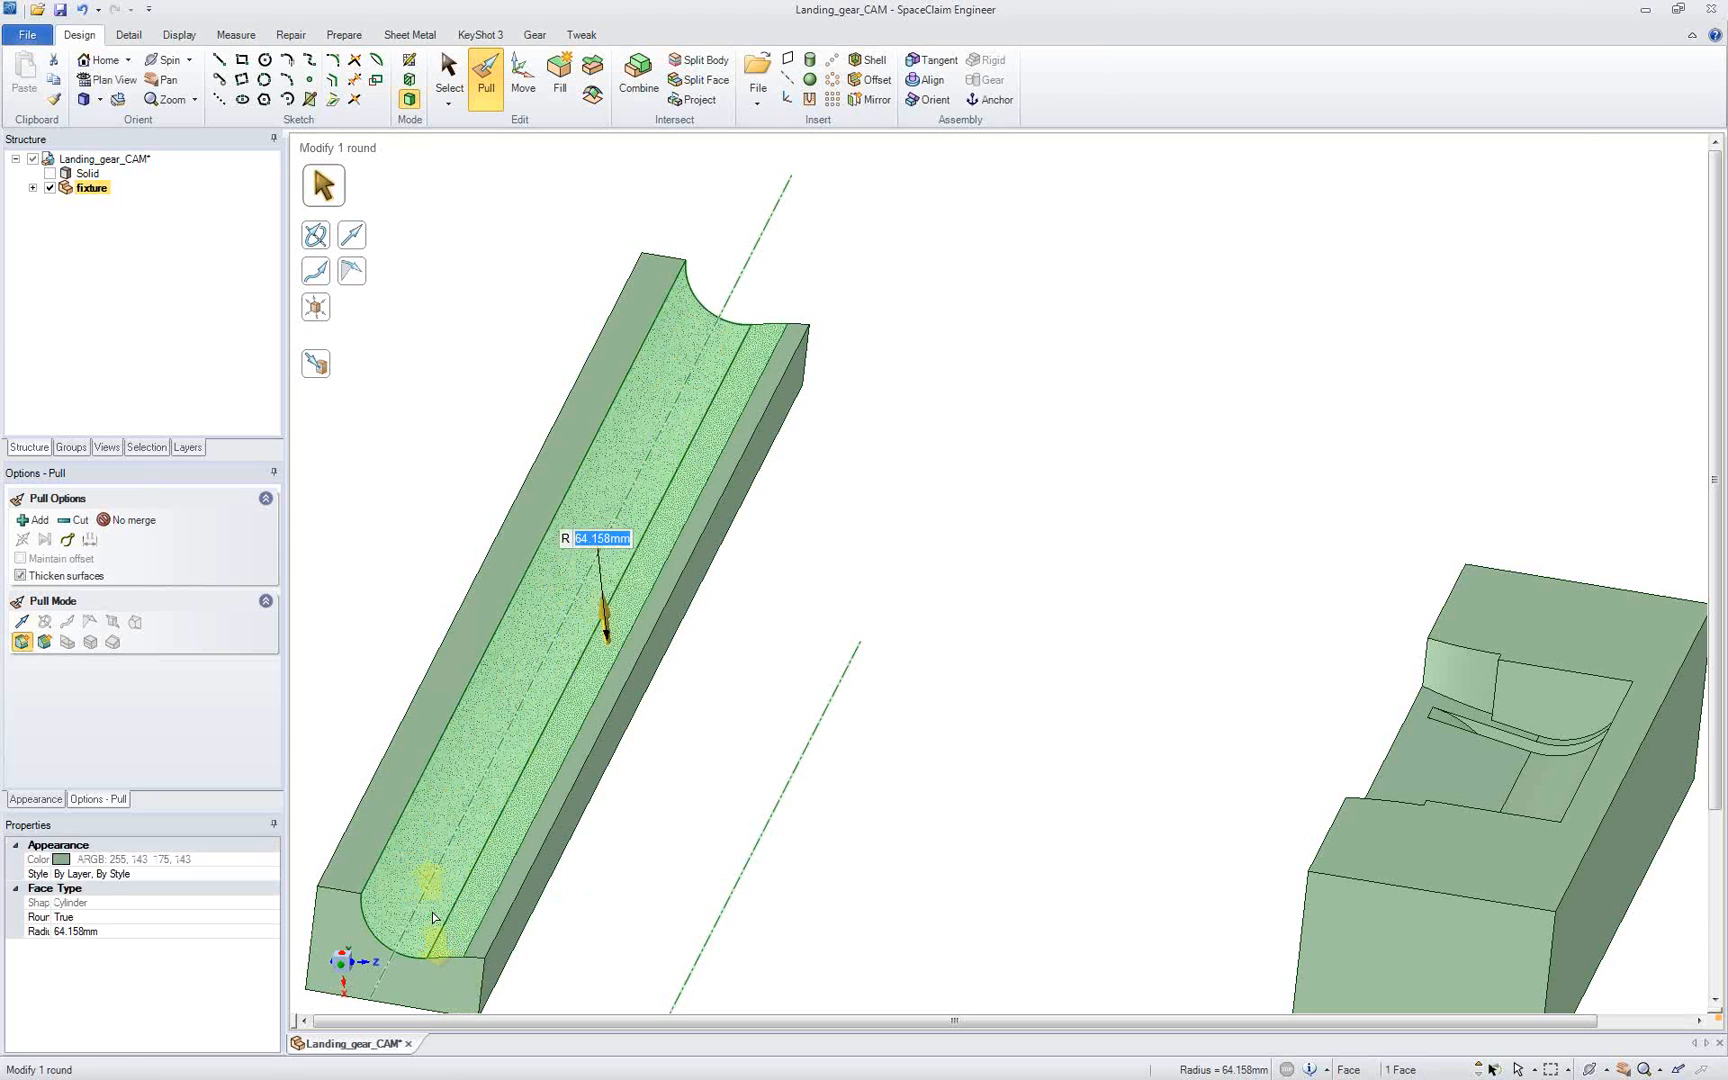
pyautogui.keyDown('ctrl'); pyautogui.click(479, 913); pyautogui.keyUp('ctrl')
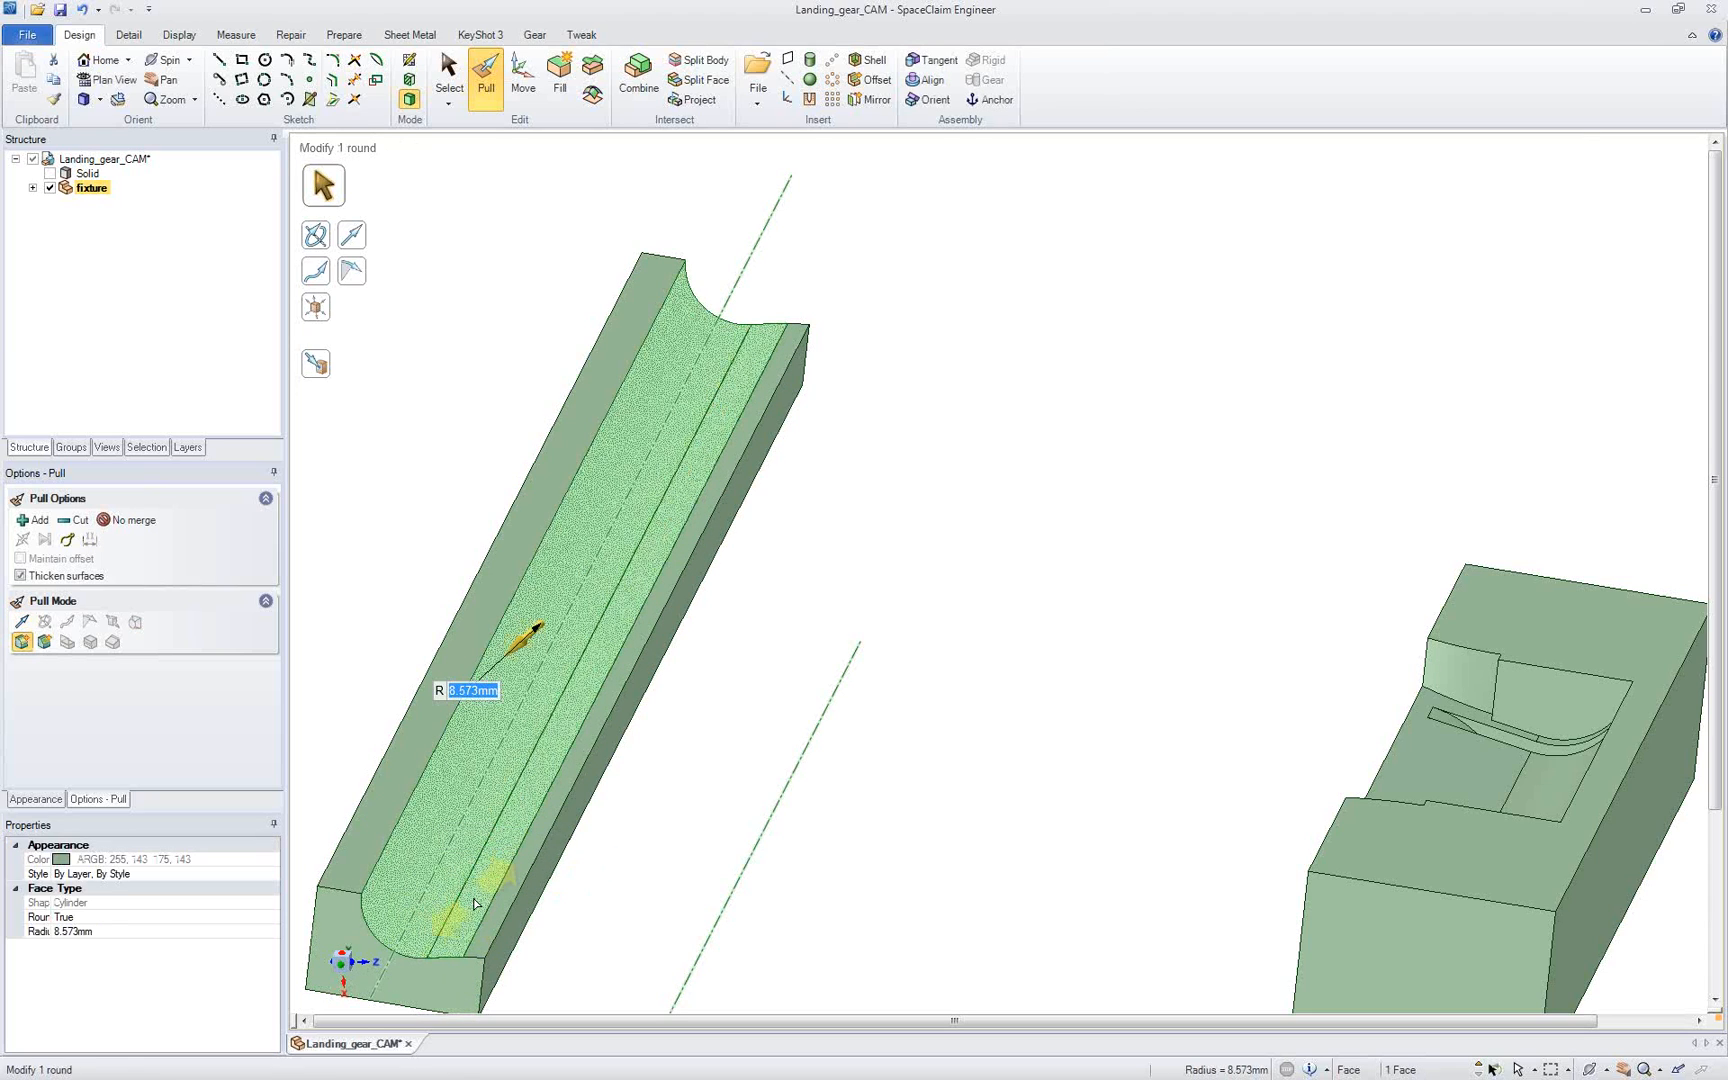
pyautogui.keyDown('ctrl'); pyautogui.click(502, 907); pyautogui.keyUp('ctrl')
pyautogui.moveTo(498, 904); pyautogui.dragTo(554, 808, button='middle')
pyautogui.click(342, 966)
pyautogui.scroll(4, 434, 940)
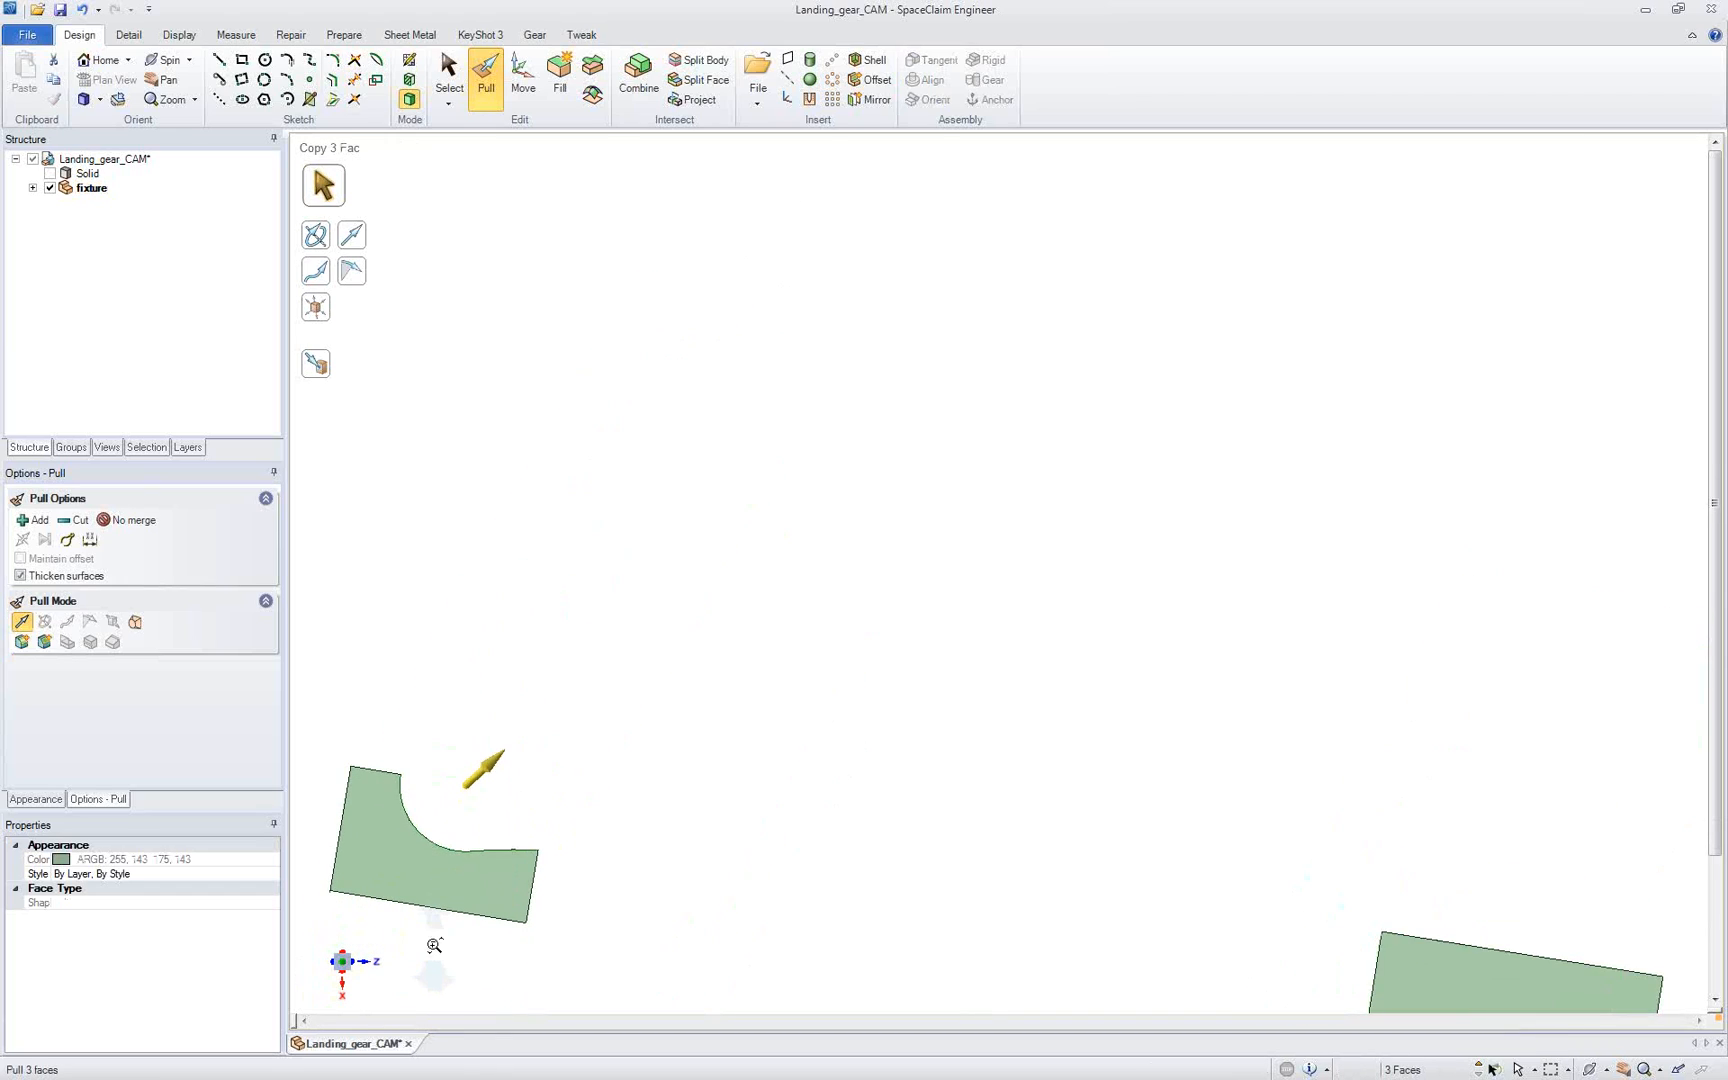
pyautogui.moveTo(667, 851)
pyautogui.mouseDown()
pyautogui.moveTo(671, 829)
pyautogui.moveTo(655, 857)
pyautogui.mouseUp()
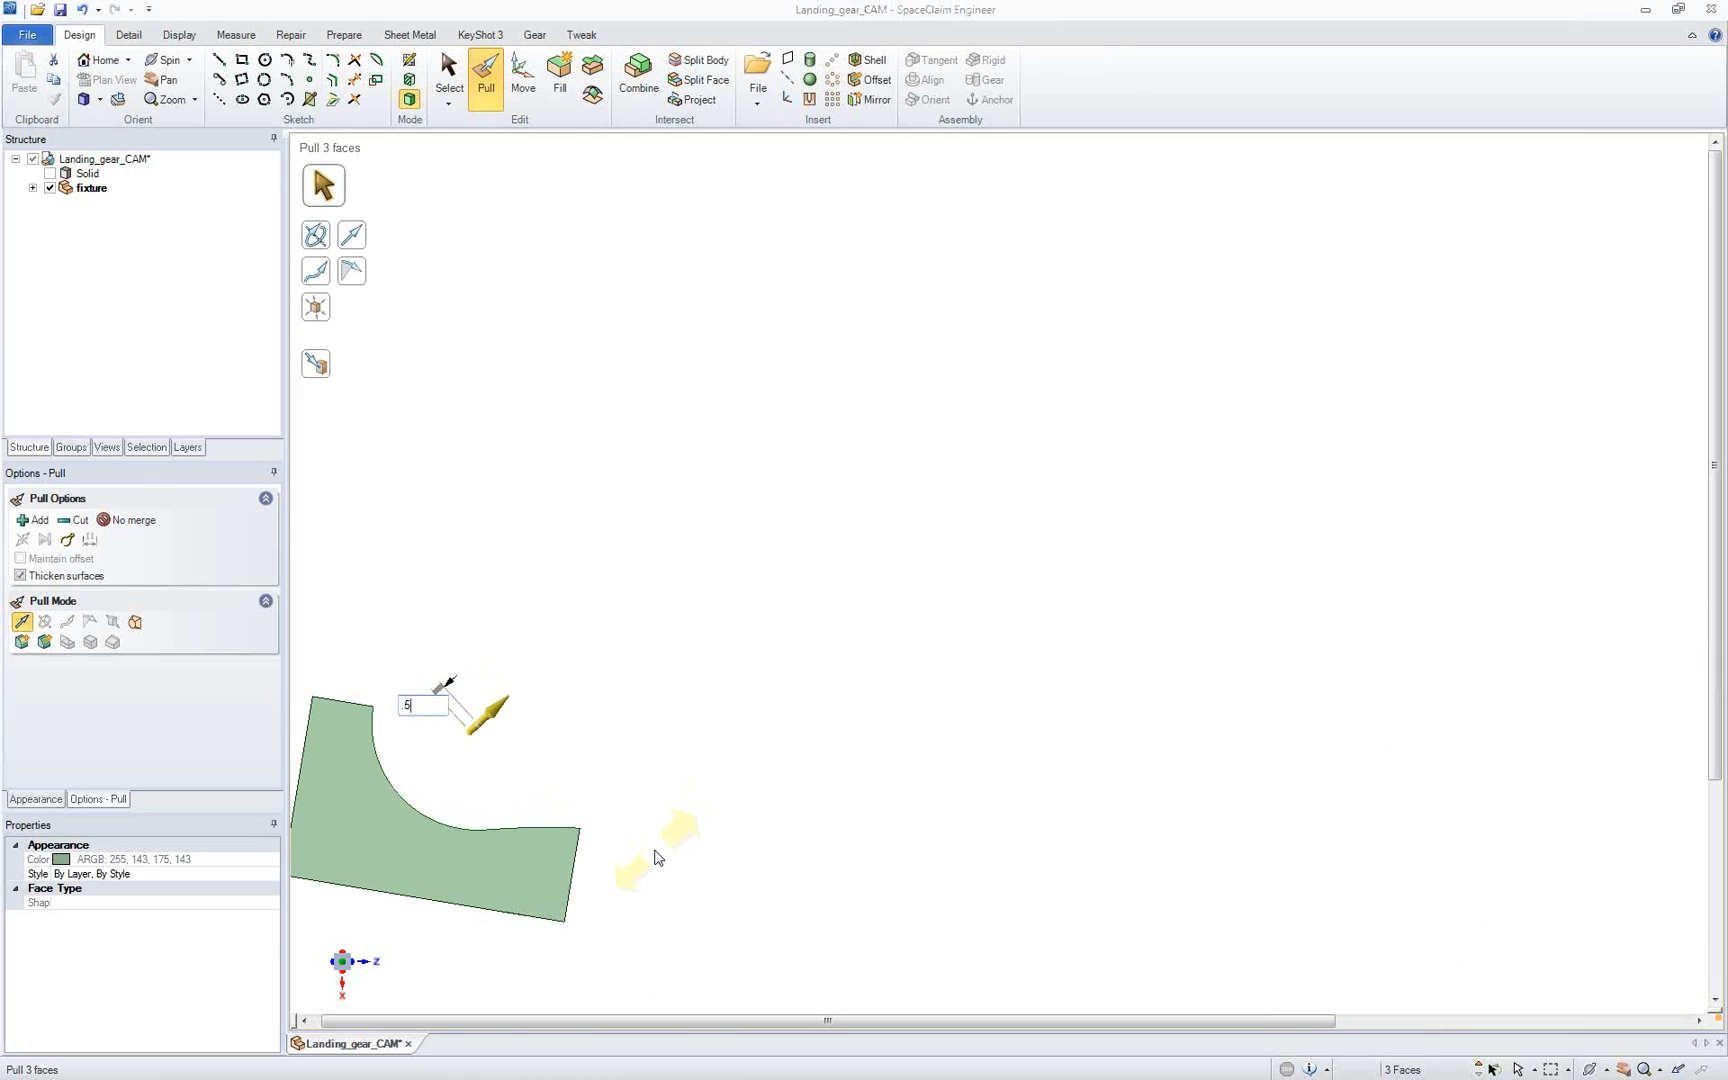
pyautogui.press('Return')
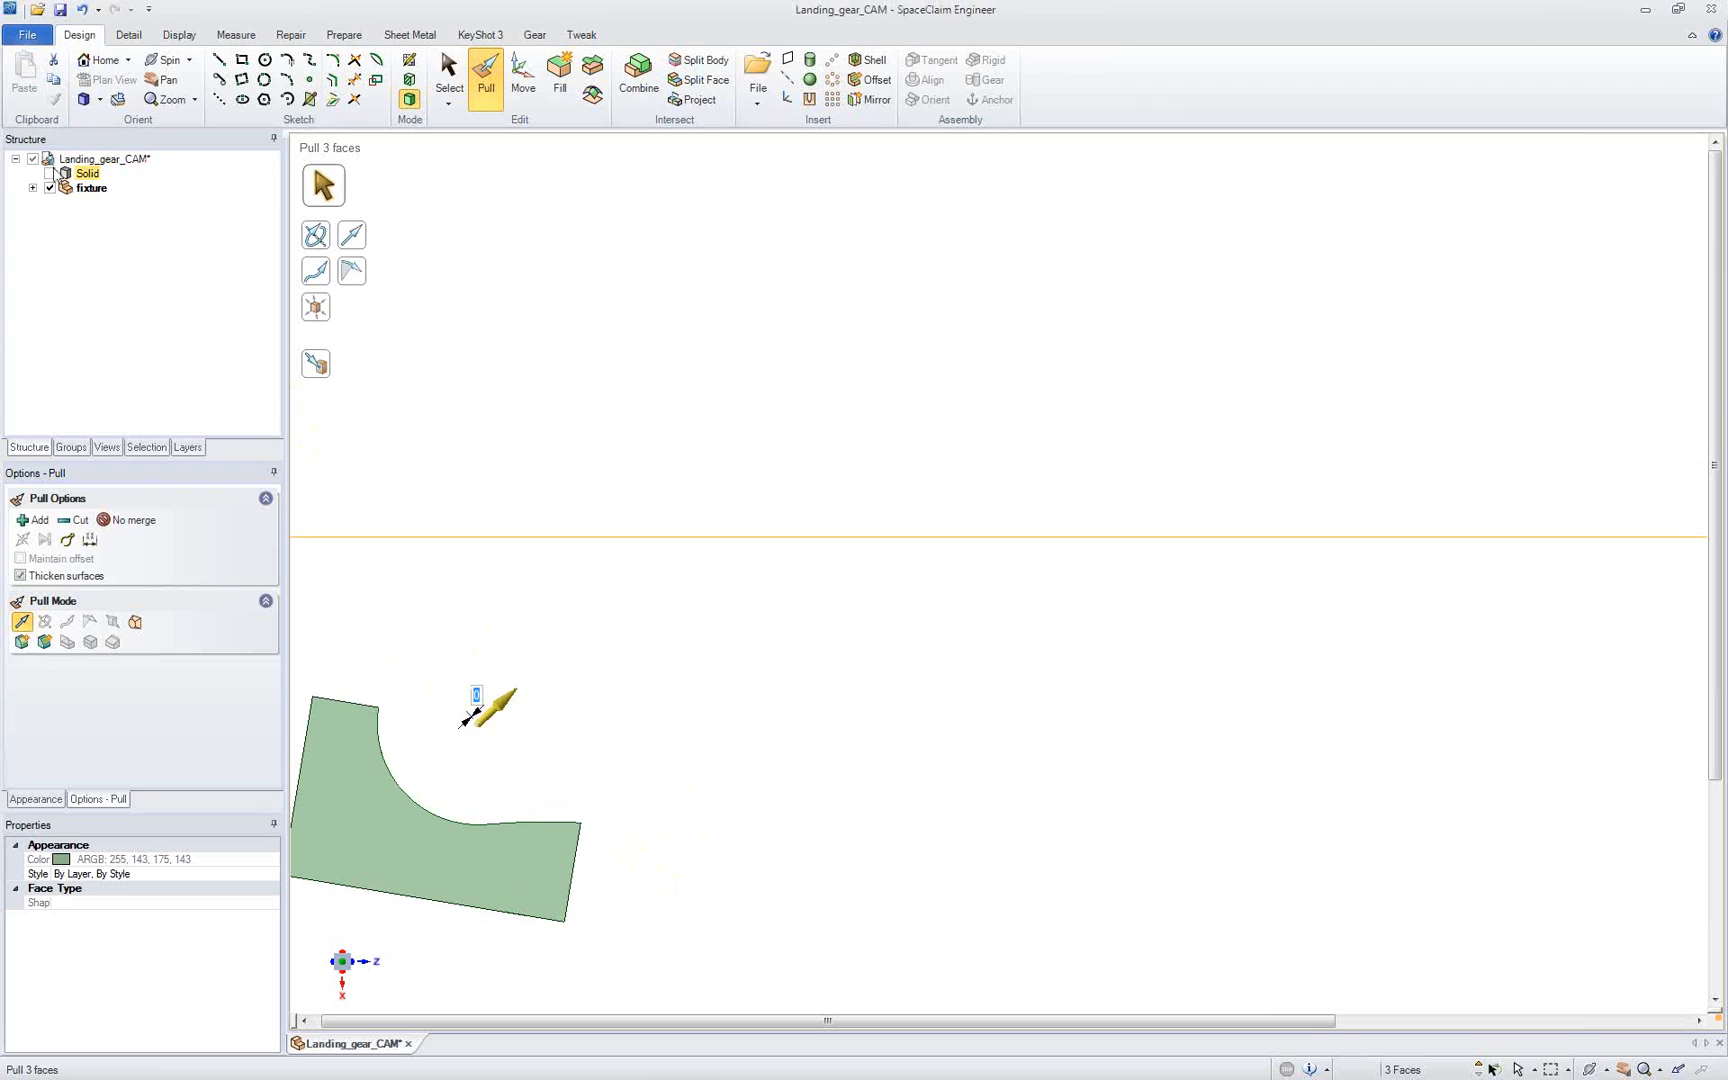
pyautogui.click(50, 173)
pyautogui.click(50, 173)
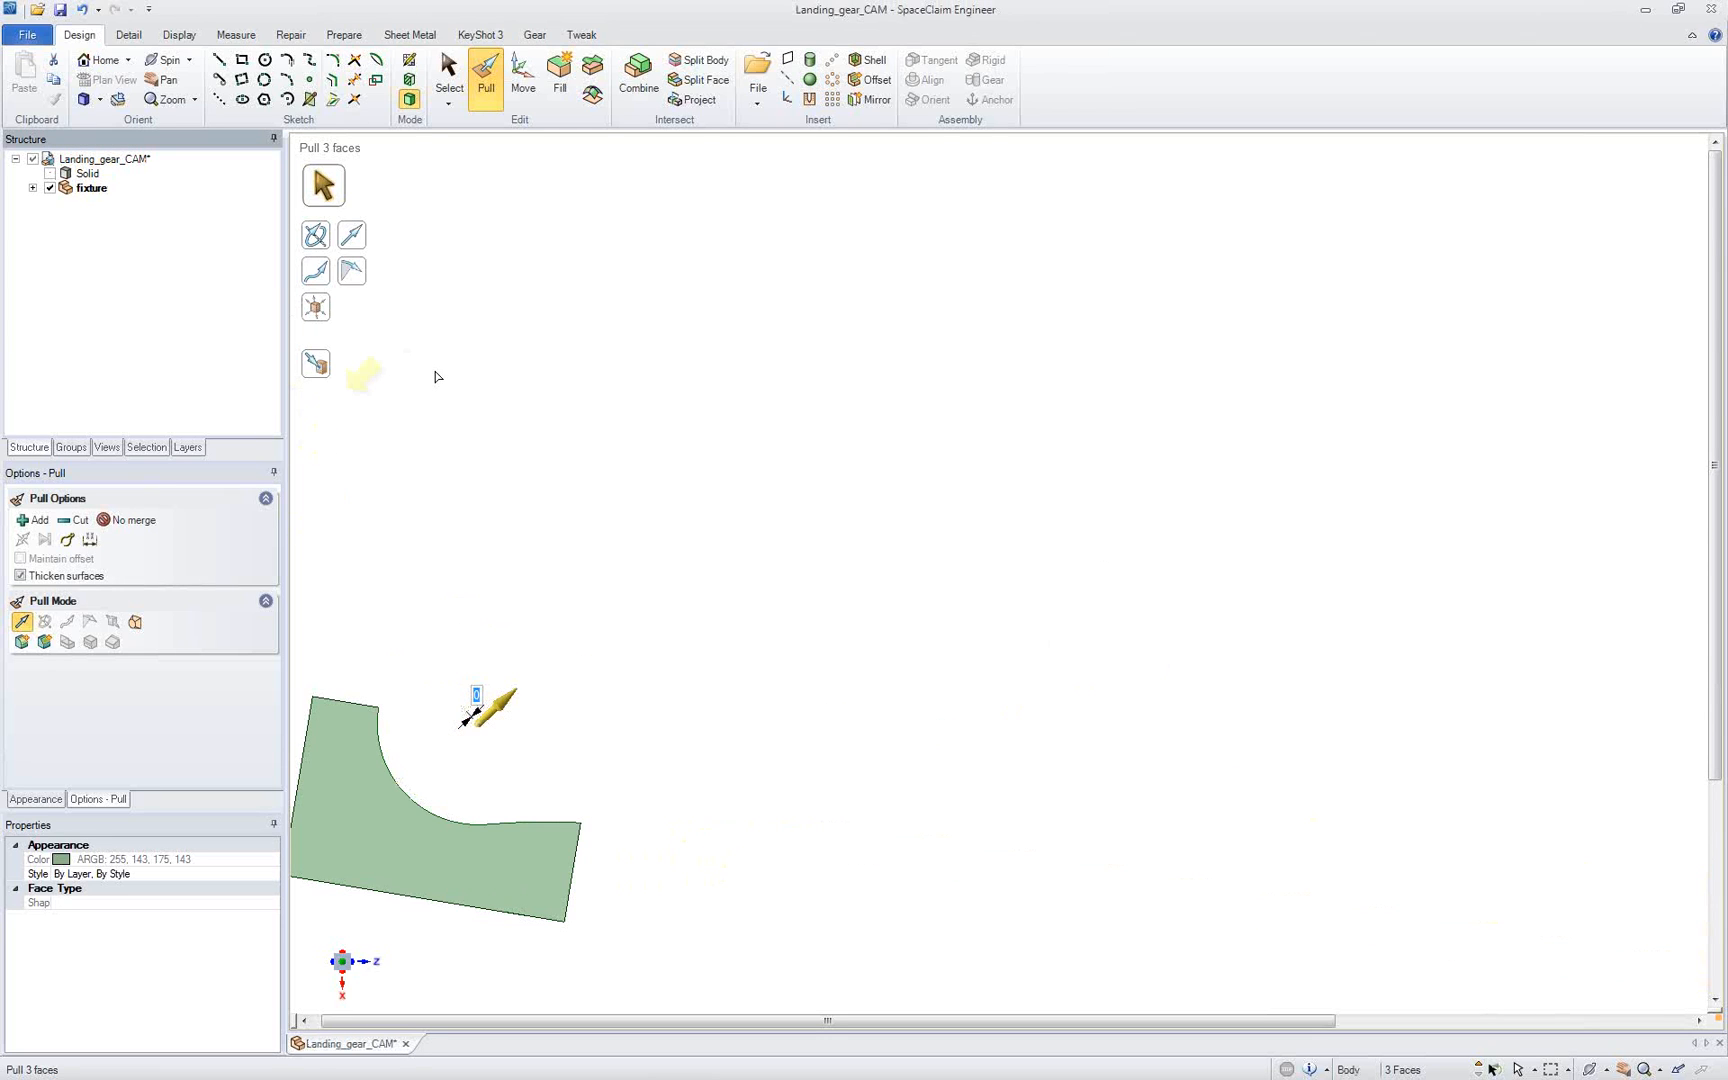
# Step: Select all pocket faces of the lug-end block and offset them by 0.5 mm
pyautogui.keyDown('shift'); pyautogui.moveTo(1135, 540); pyautogui.dragTo(586, 679, button='middle'); pyautogui.keyUp('shift')
pyautogui.press('Escape')
pyautogui.moveTo(636, 431); pyautogui.dragTo(995, 887)
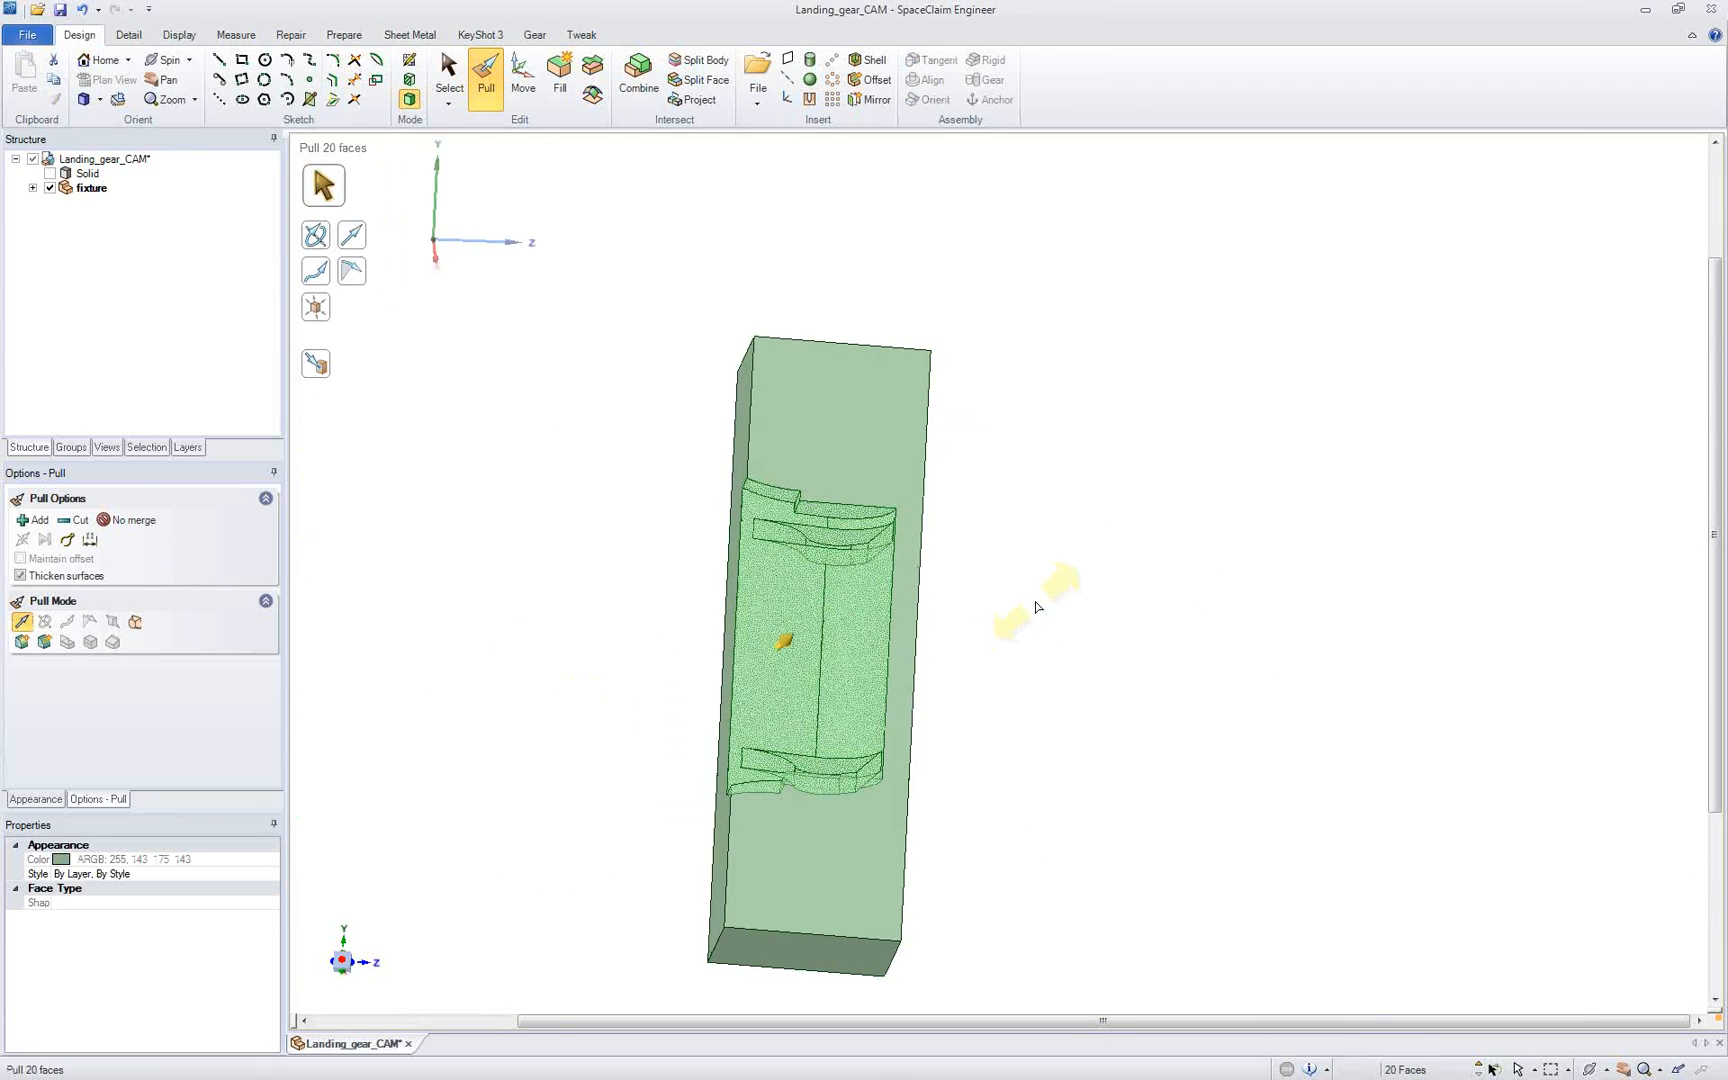
pyautogui.moveTo(1038, 606); pyautogui.dragTo(1031, 608)
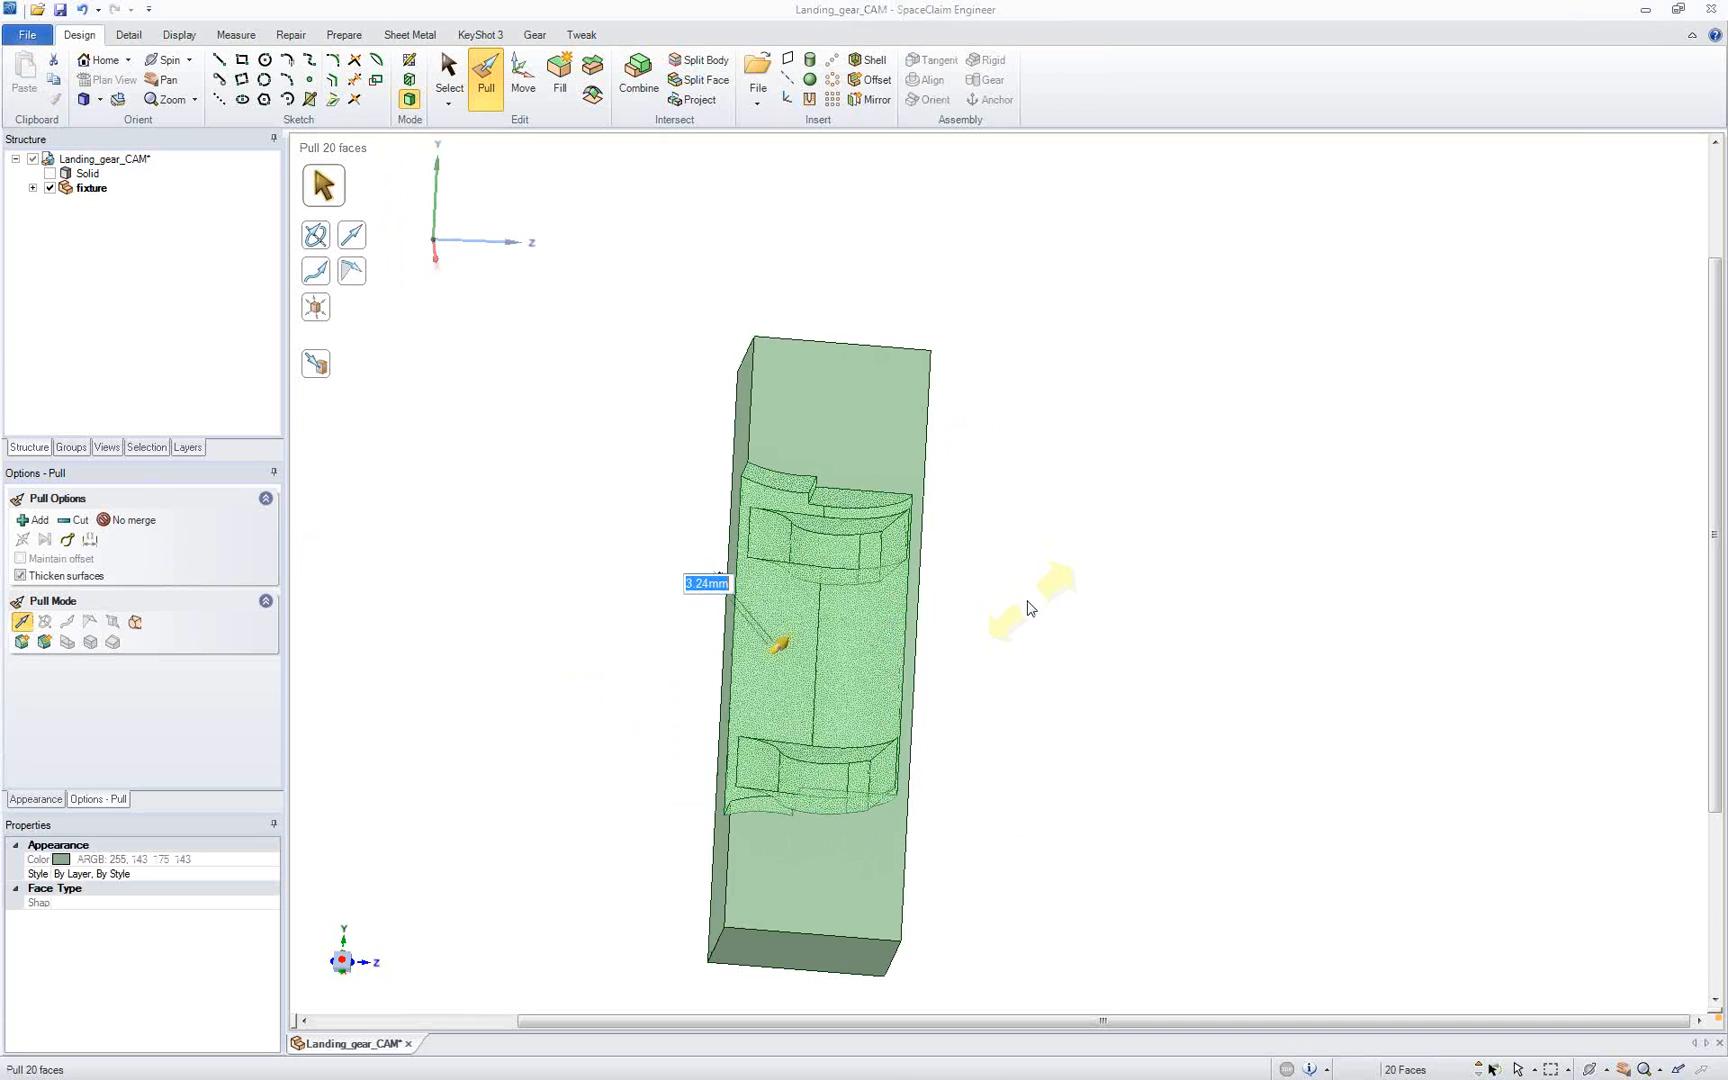
pyautogui.write('.5')
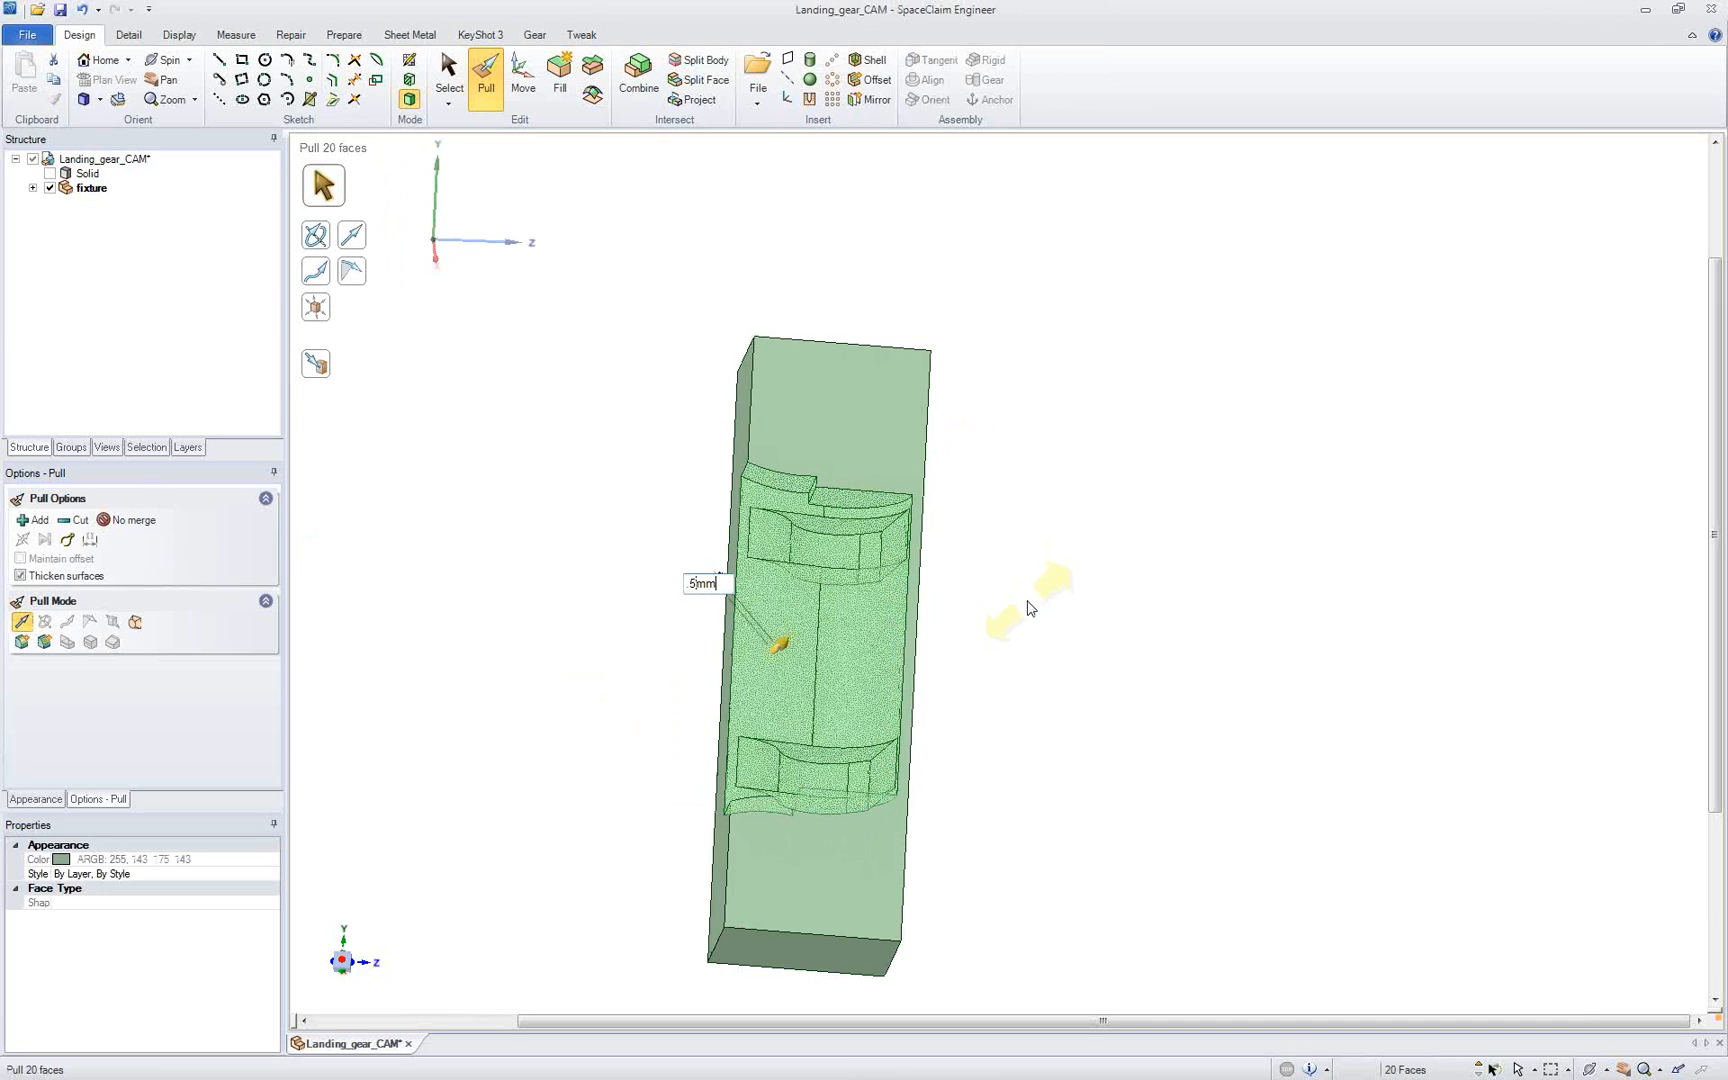
pyautogui.press('Return')
pyautogui.click(632, 489)
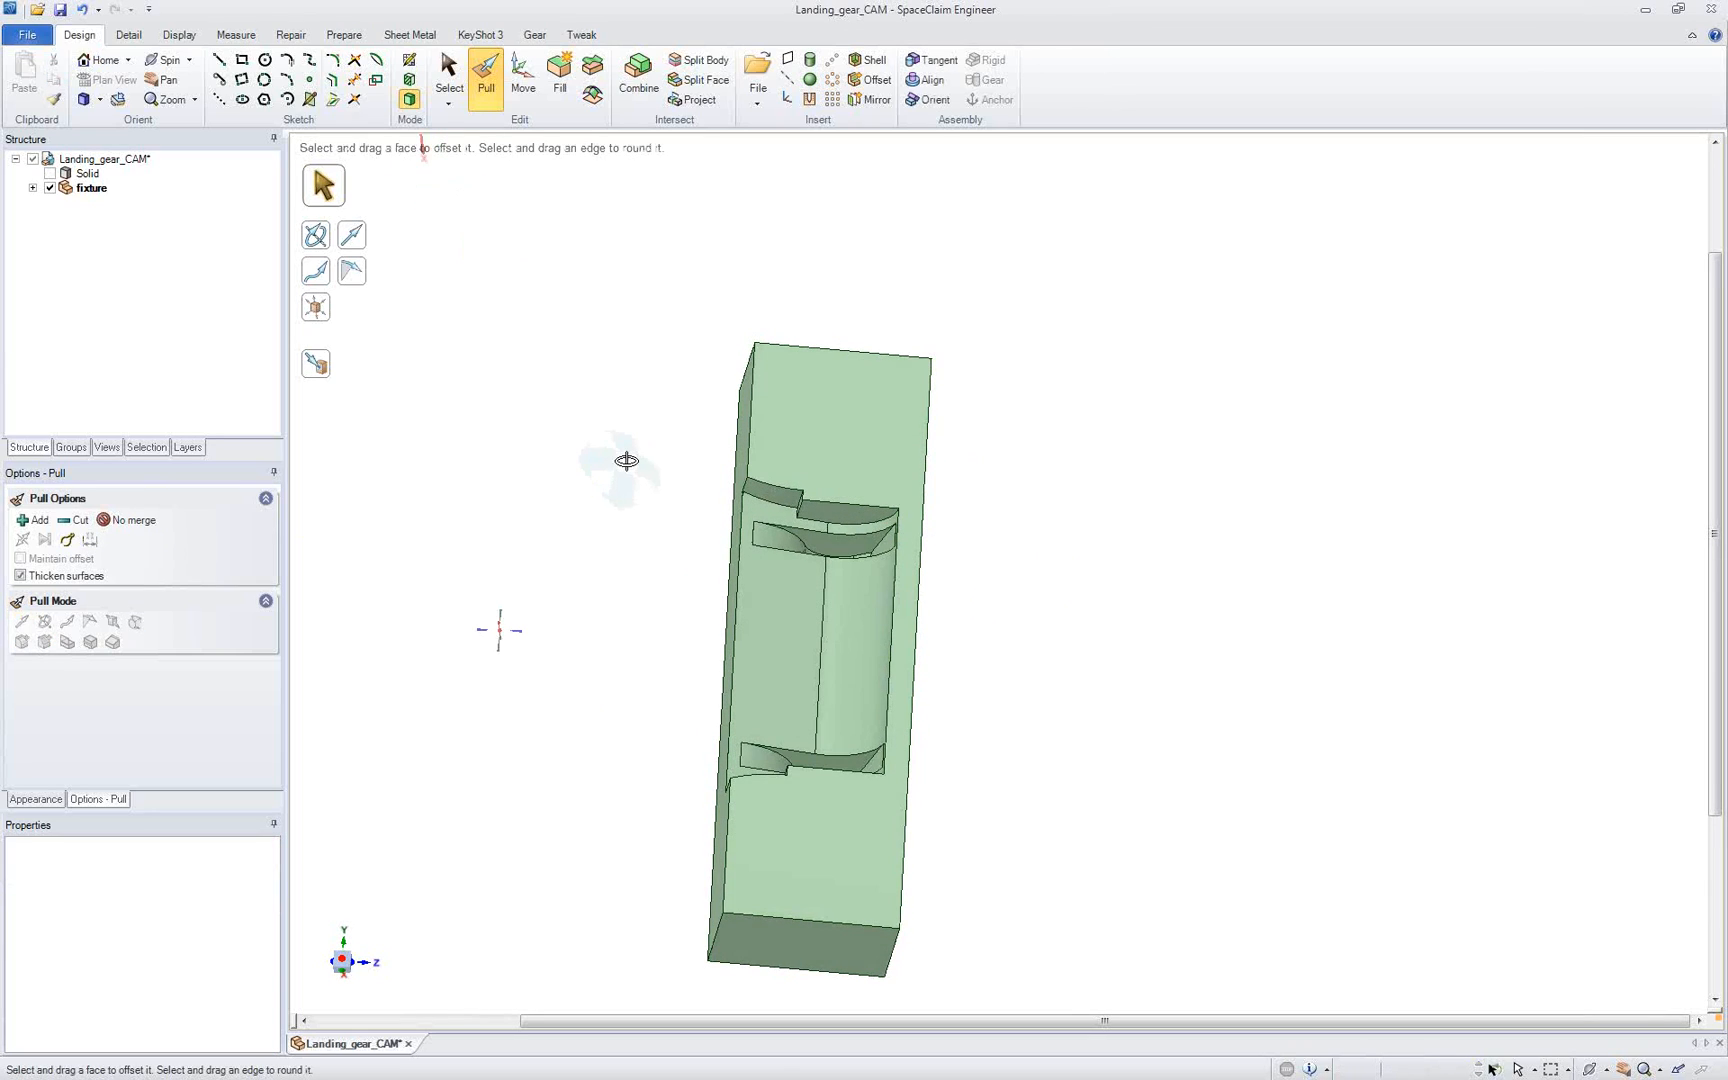
# Step: Show the landing gear solid and section it through the lug-end block to examine the clearance, then return to the full 3D view
pyautogui.click(50, 173)
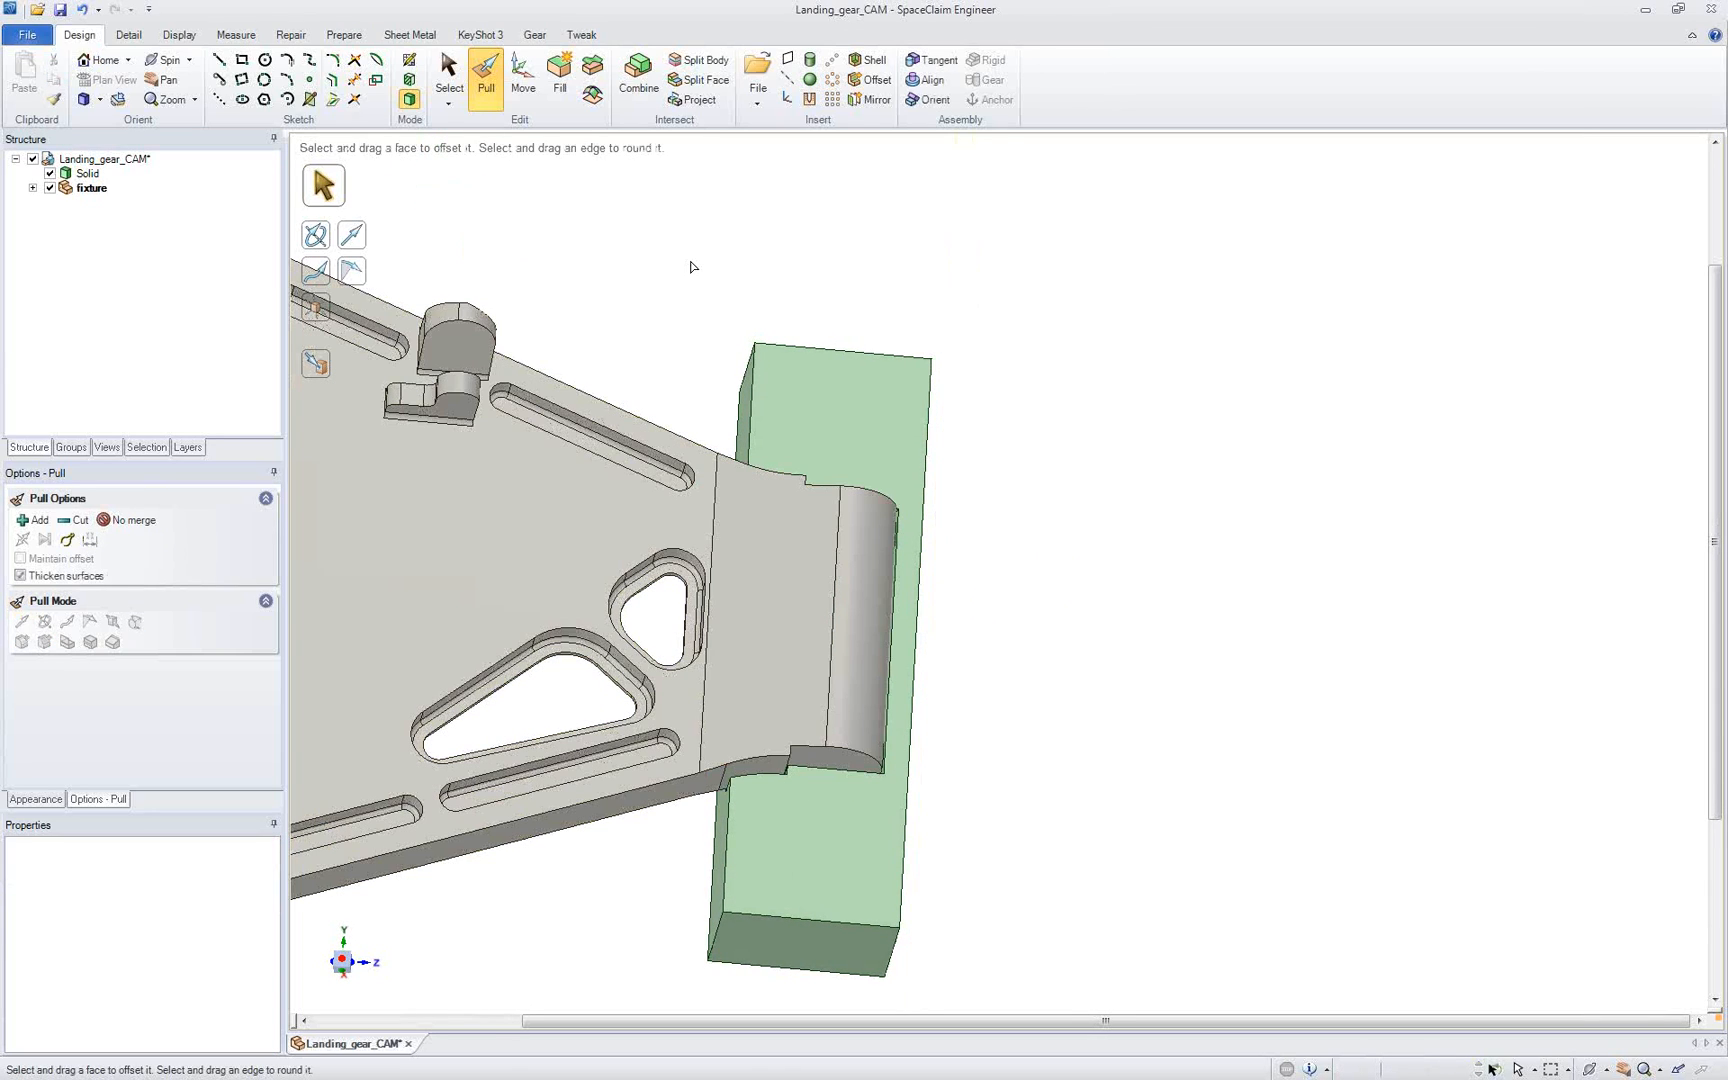
pyautogui.press('x')
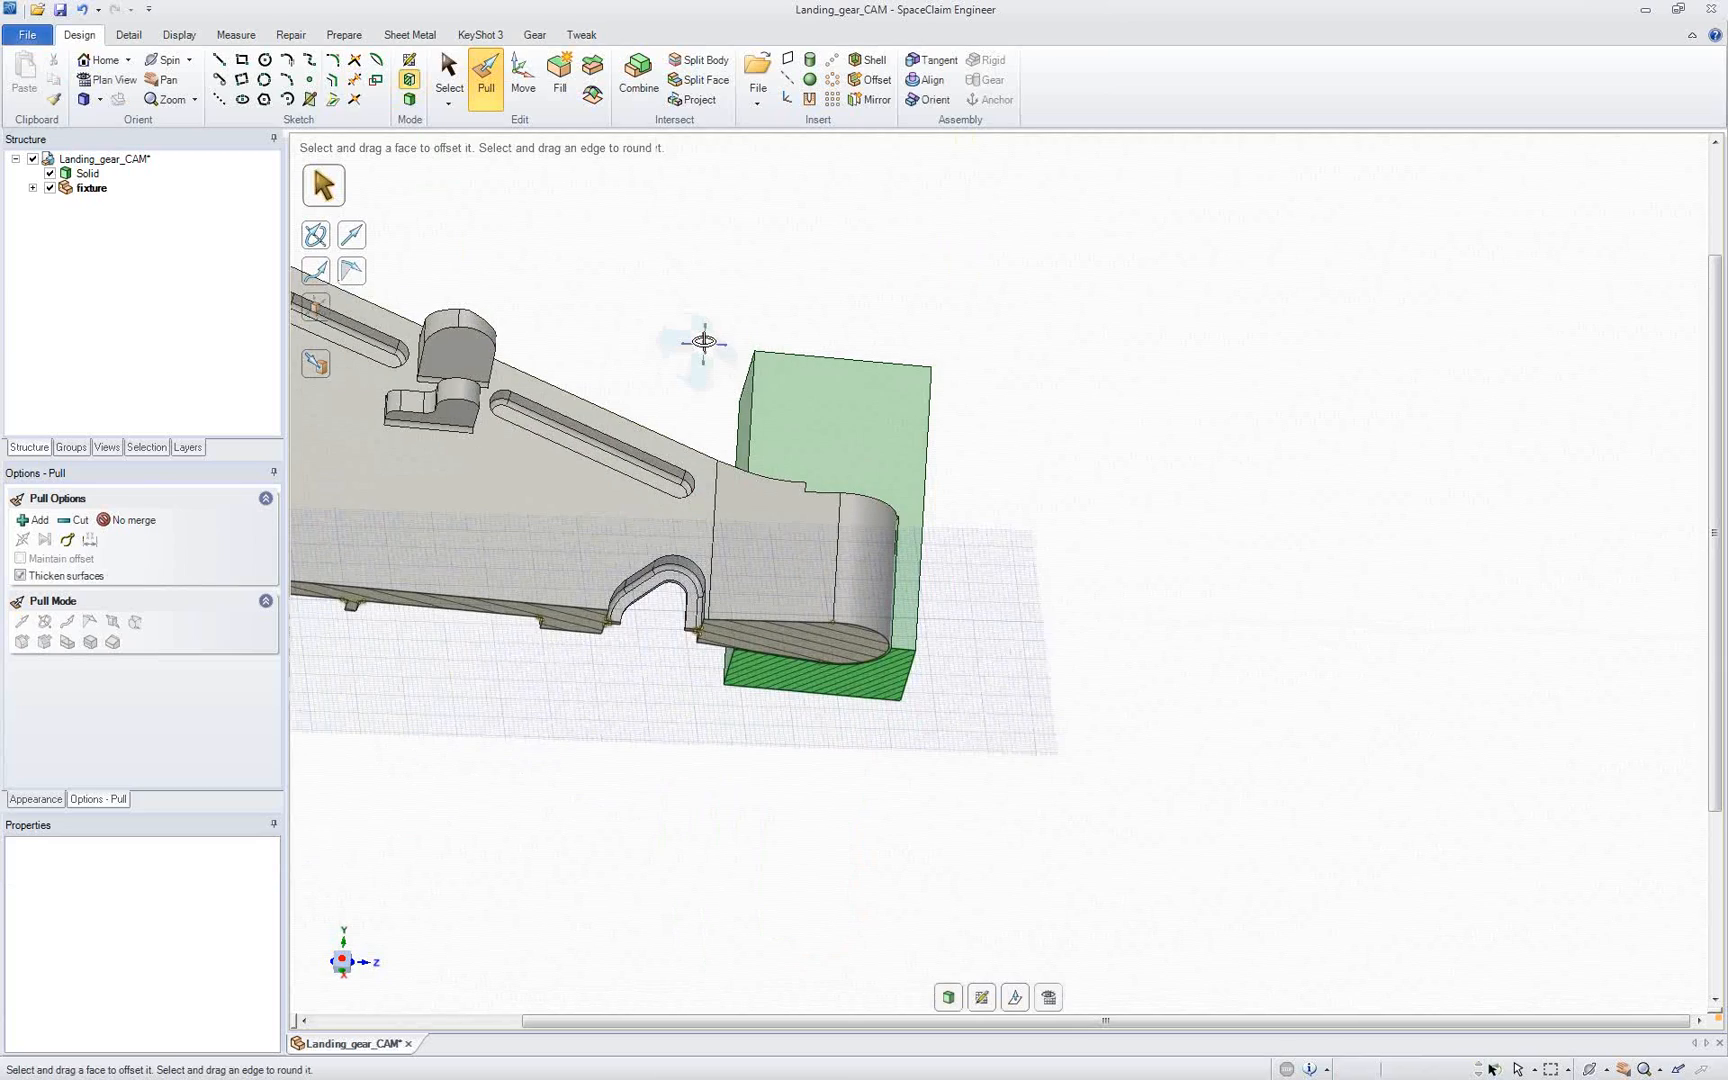
pyautogui.keyDown('ctrl'); pyautogui.moveTo(853, 699); pyautogui.dragTo(841, 849, button='middle'); pyautogui.keyUp('ctrl')
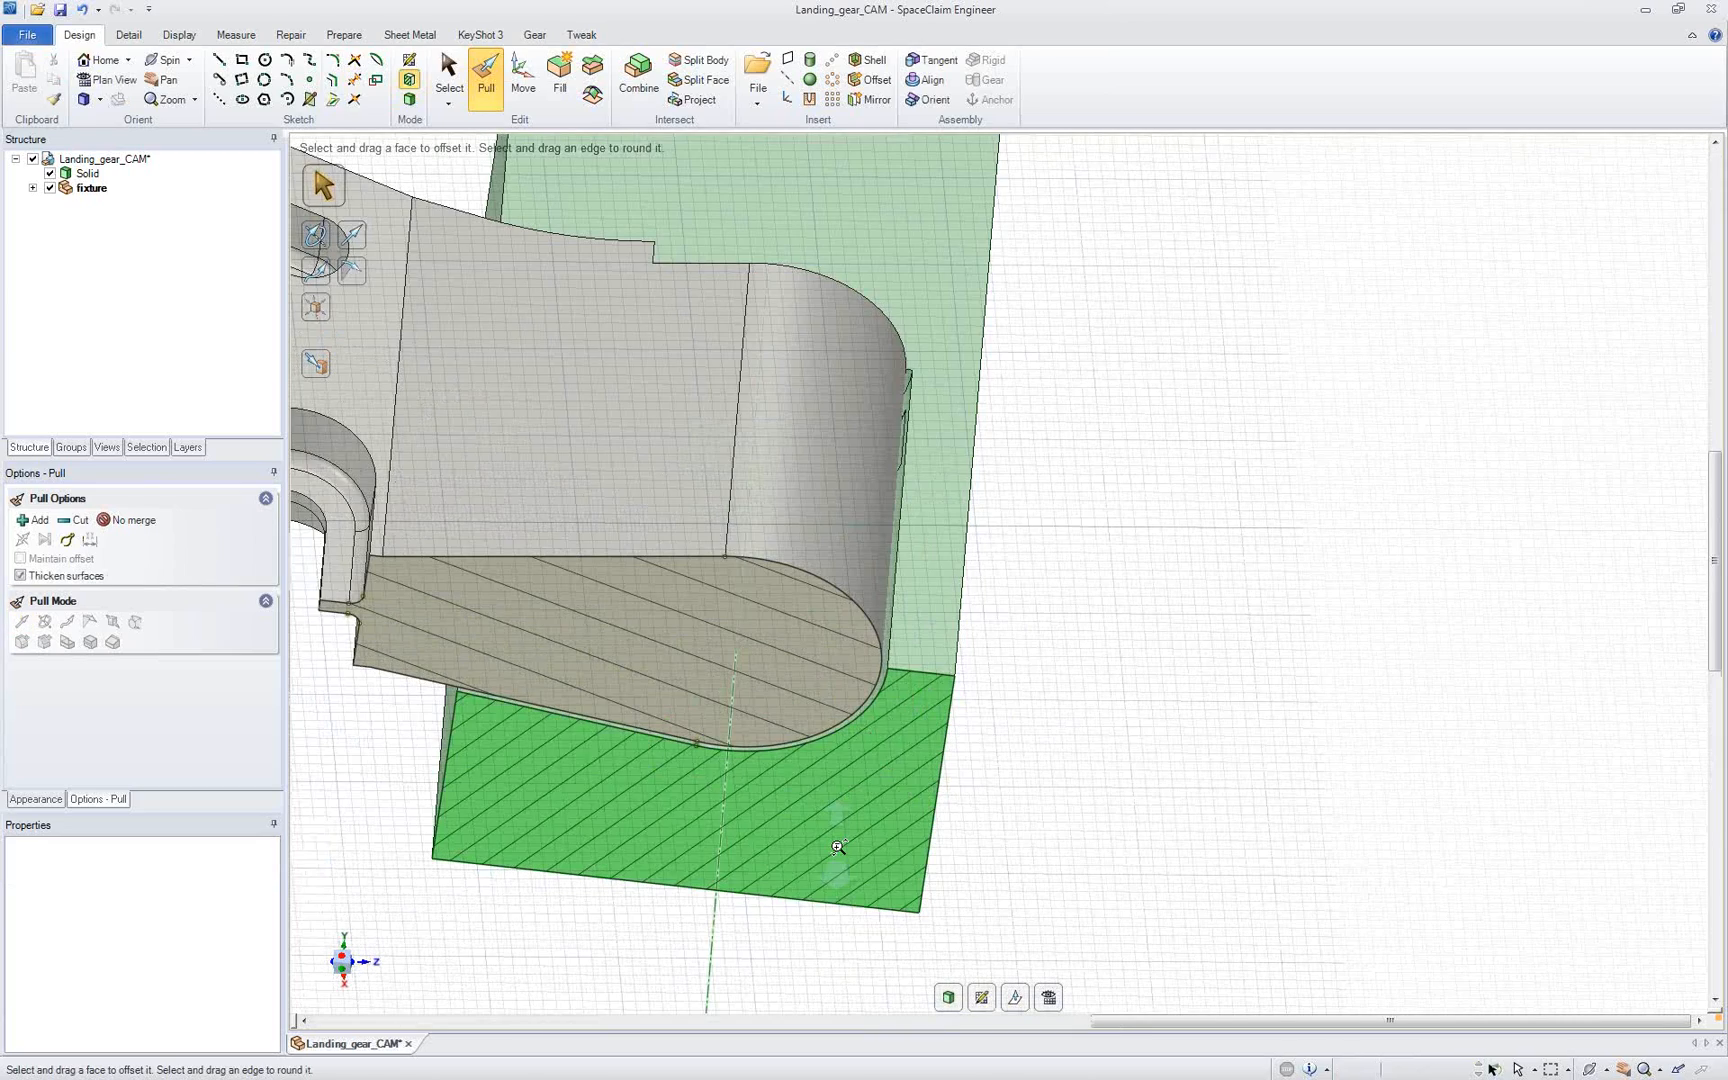
pyautogui.click(832, 735)
pyautogui.moveTo(832, 733); pyautogui.dragTo(823, 596, button='middle')
pyautogui.press('Escape')
pyautogui.keyDown('shift'); pyautogui.moveTo(823, 596); pyautogui.dragTo(882, 643, button='middle'); pyautogui.keyUp('shift')
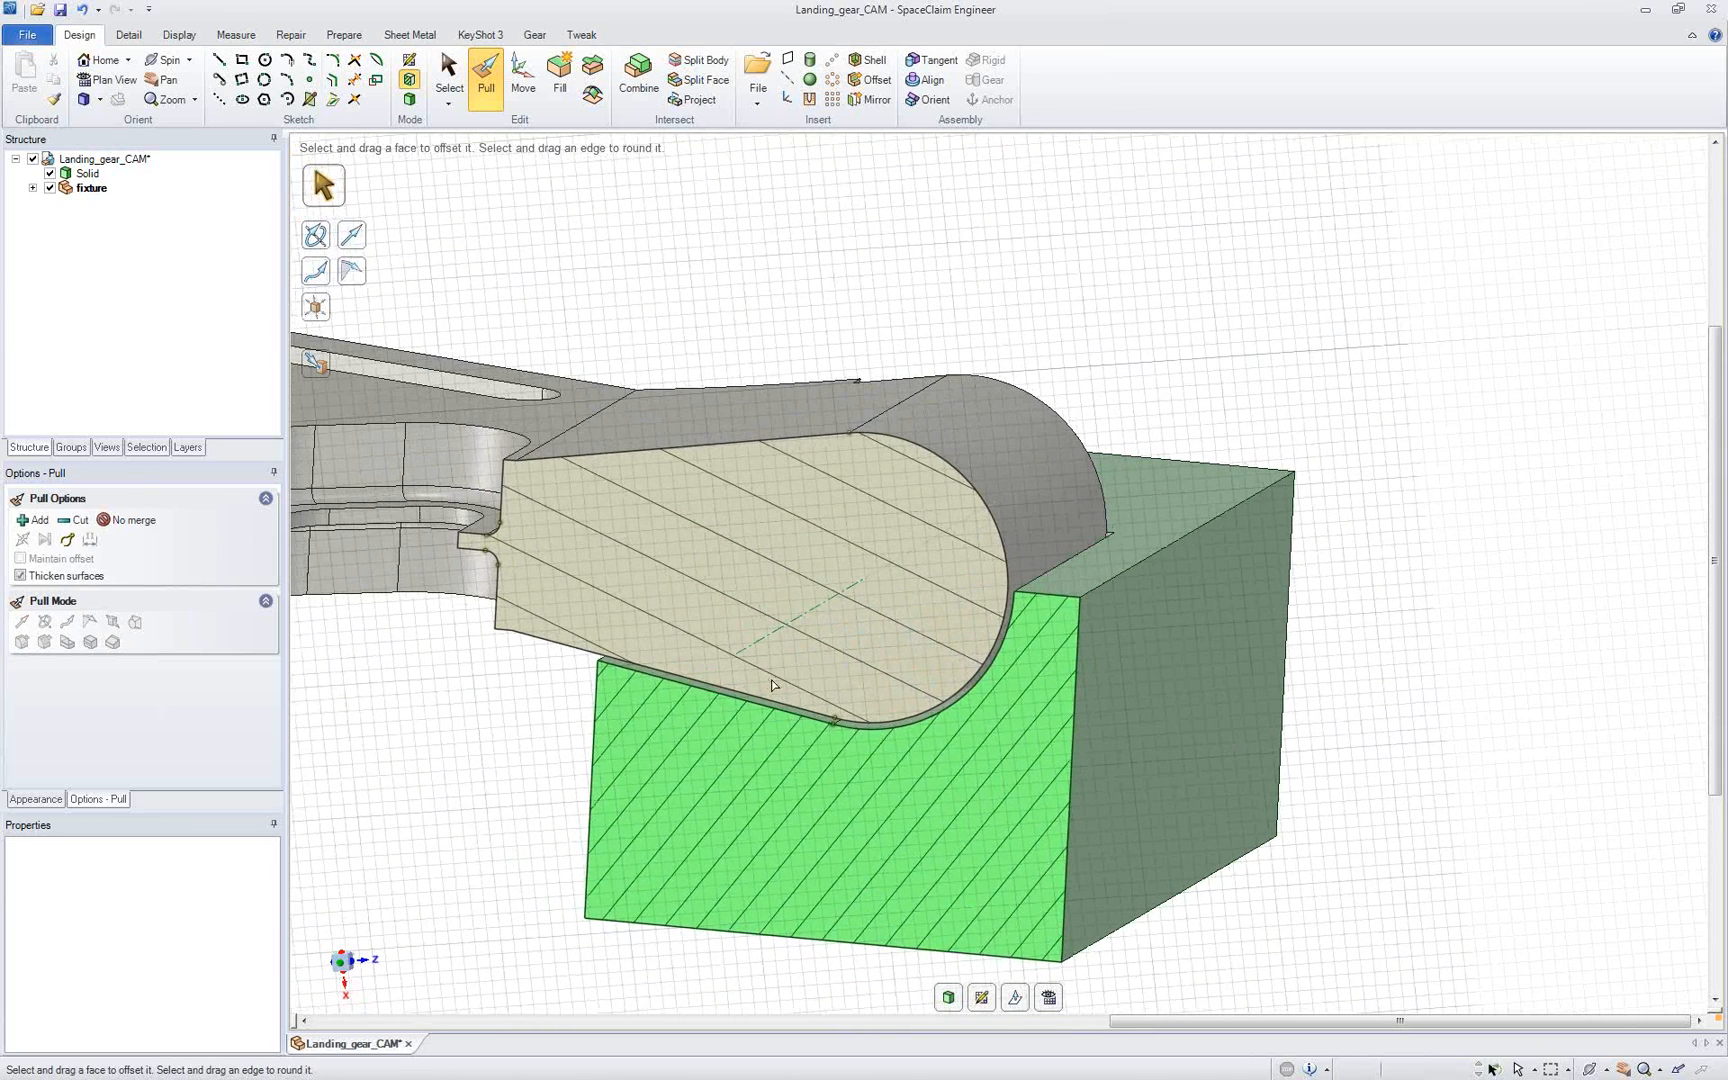
pyautogui.keyDown('ctrl'); pyautogui.moveTo(773, 681); pyautogui.dragTo(785, 486, button='middle'); pyautogui.keyUp('ctrl')
pyautogui.keyDown('shift'); pyautogui.moveTo(785, 486); pyautogui.dragTo(903, 456, button='middle'); pyautogui.keyUp('shift')
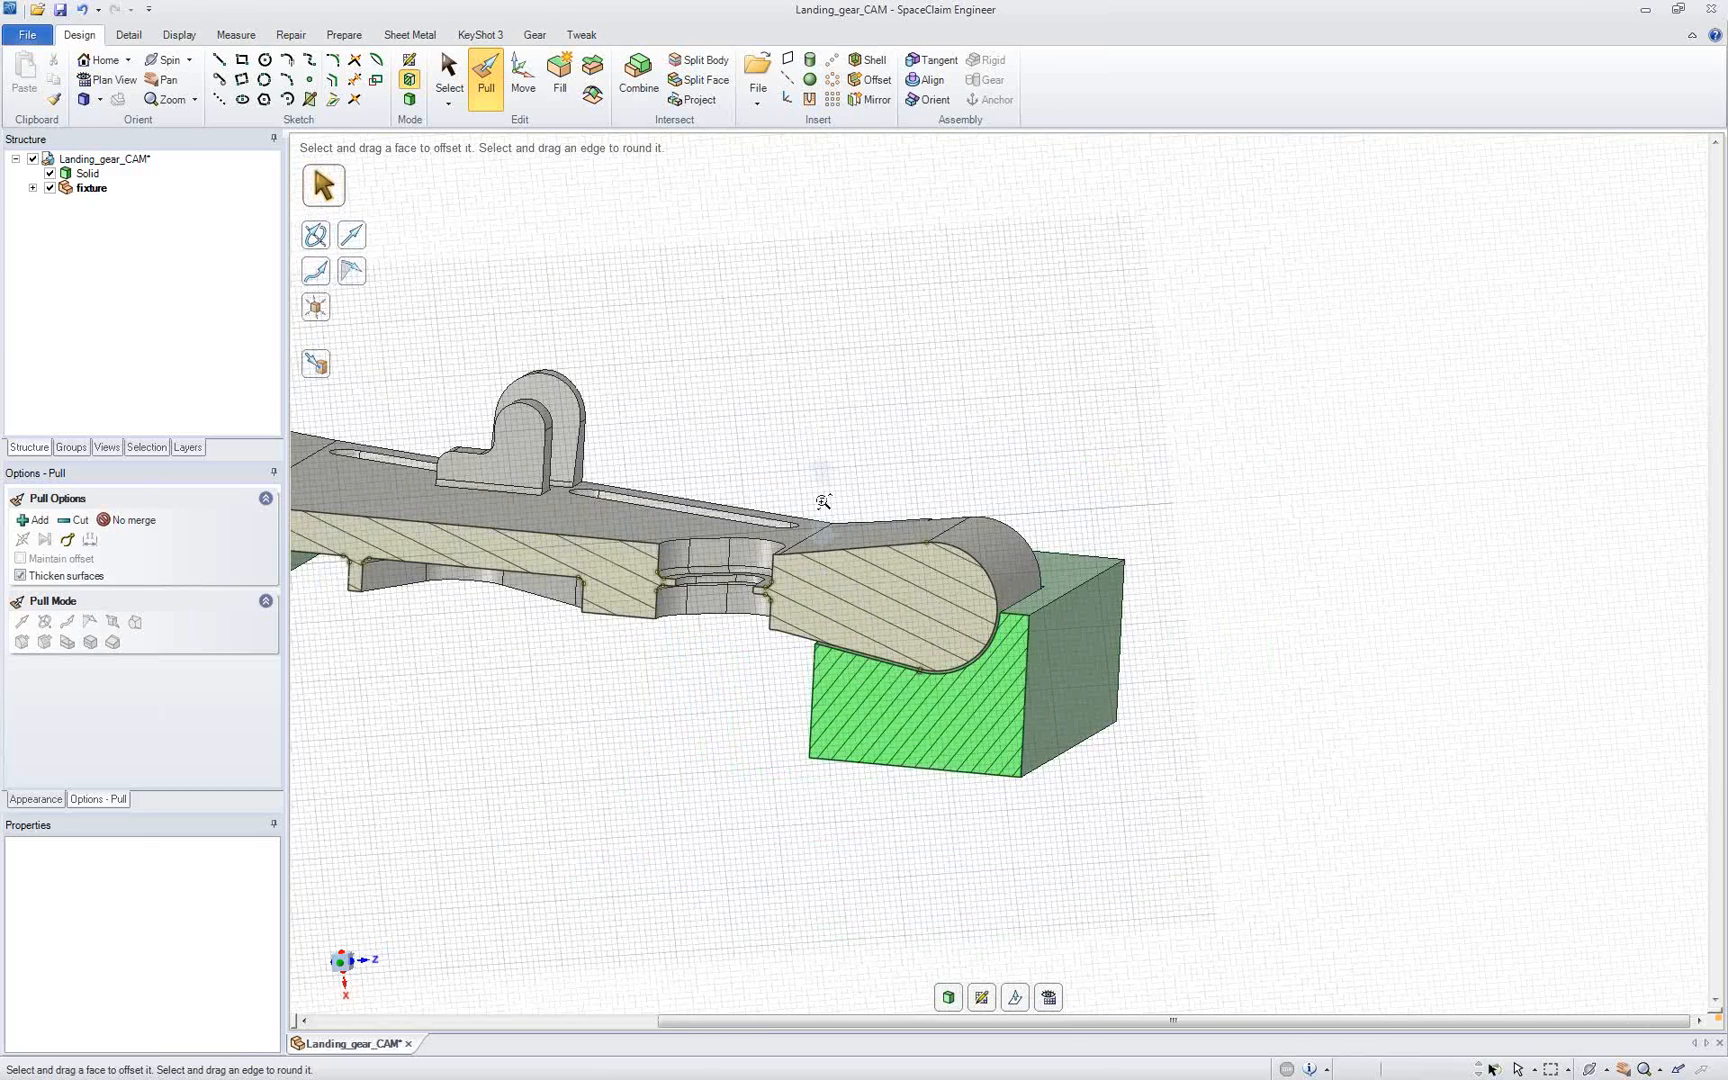
pyautogui.keyDown('ctrl'); pyautogui.moveTo(823, 502); pyautogui.dragTo(793, 368, button='middle'); pyautogui.keyUp('ctrl')
pyautogui.press('d')
# Step: Move the landing gear and both fixture blocks together along the X axis
pyautogui.keyDown('shift'); pyautogui.moveTo(789, 379); pyautogui.dragTo(724, 473, button='middle'); pyautogui.keyUp('shift')
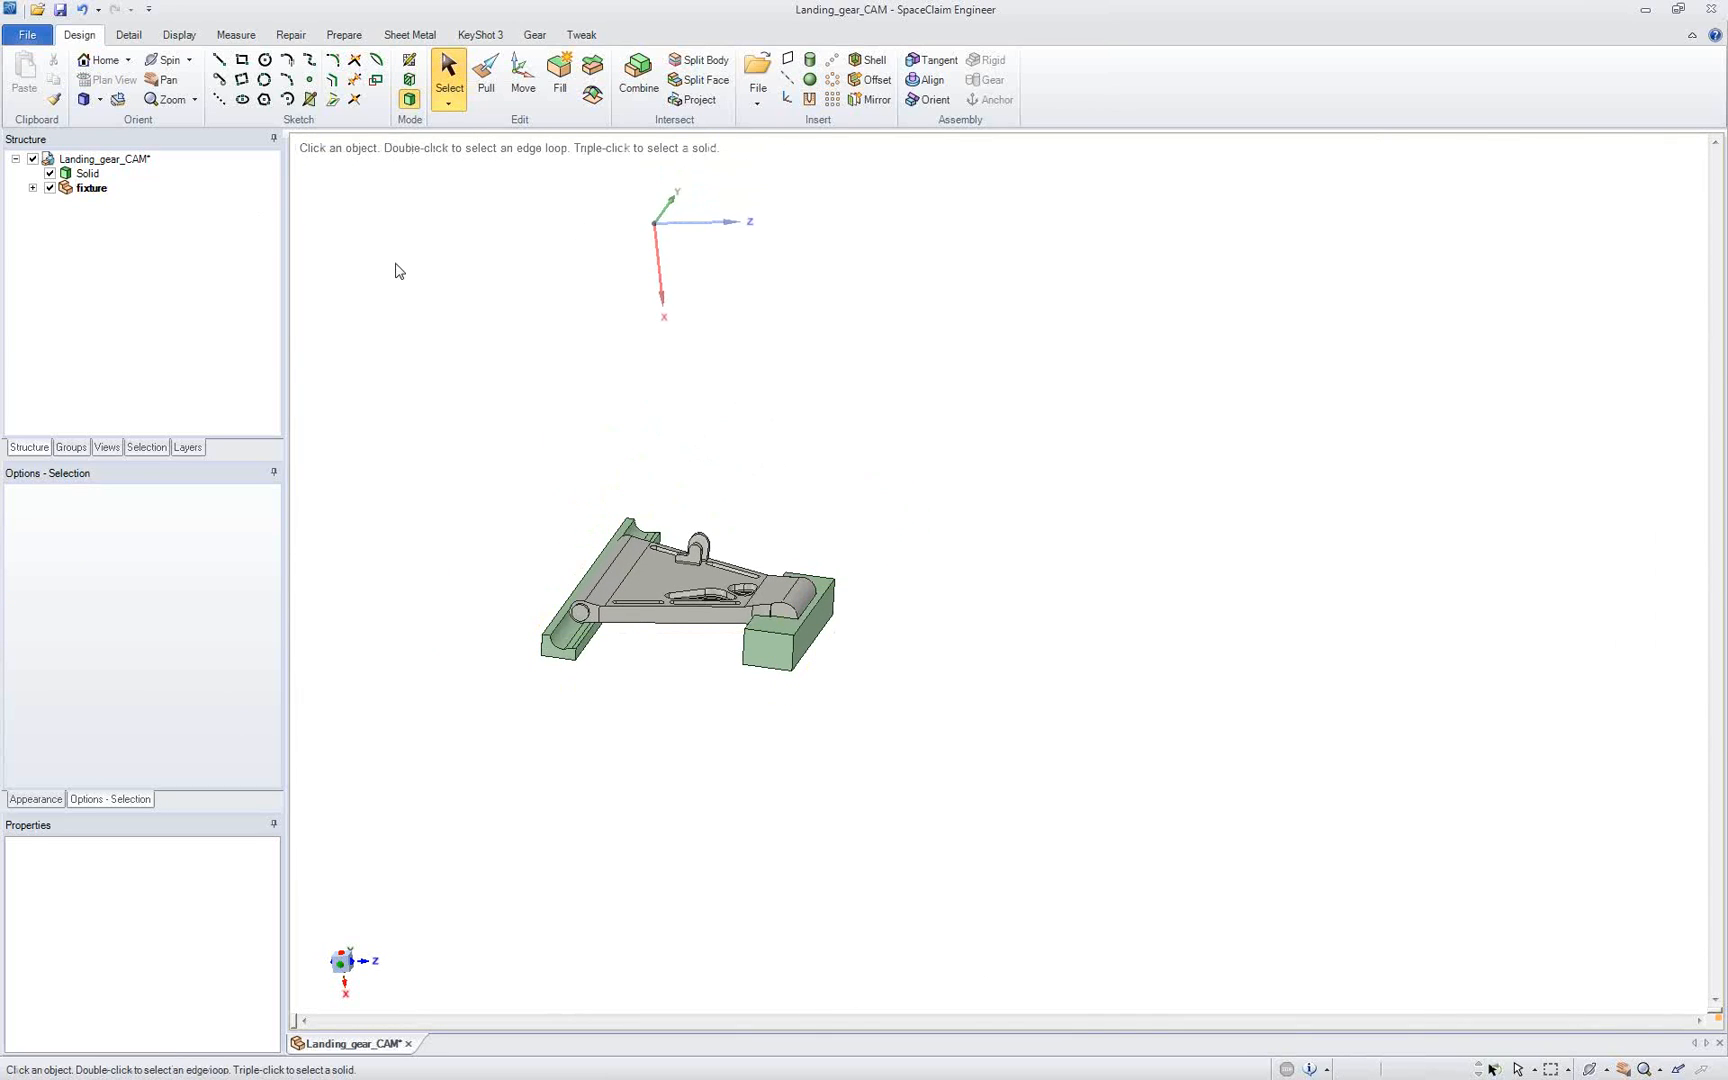
pyautogui.click(674, 599)
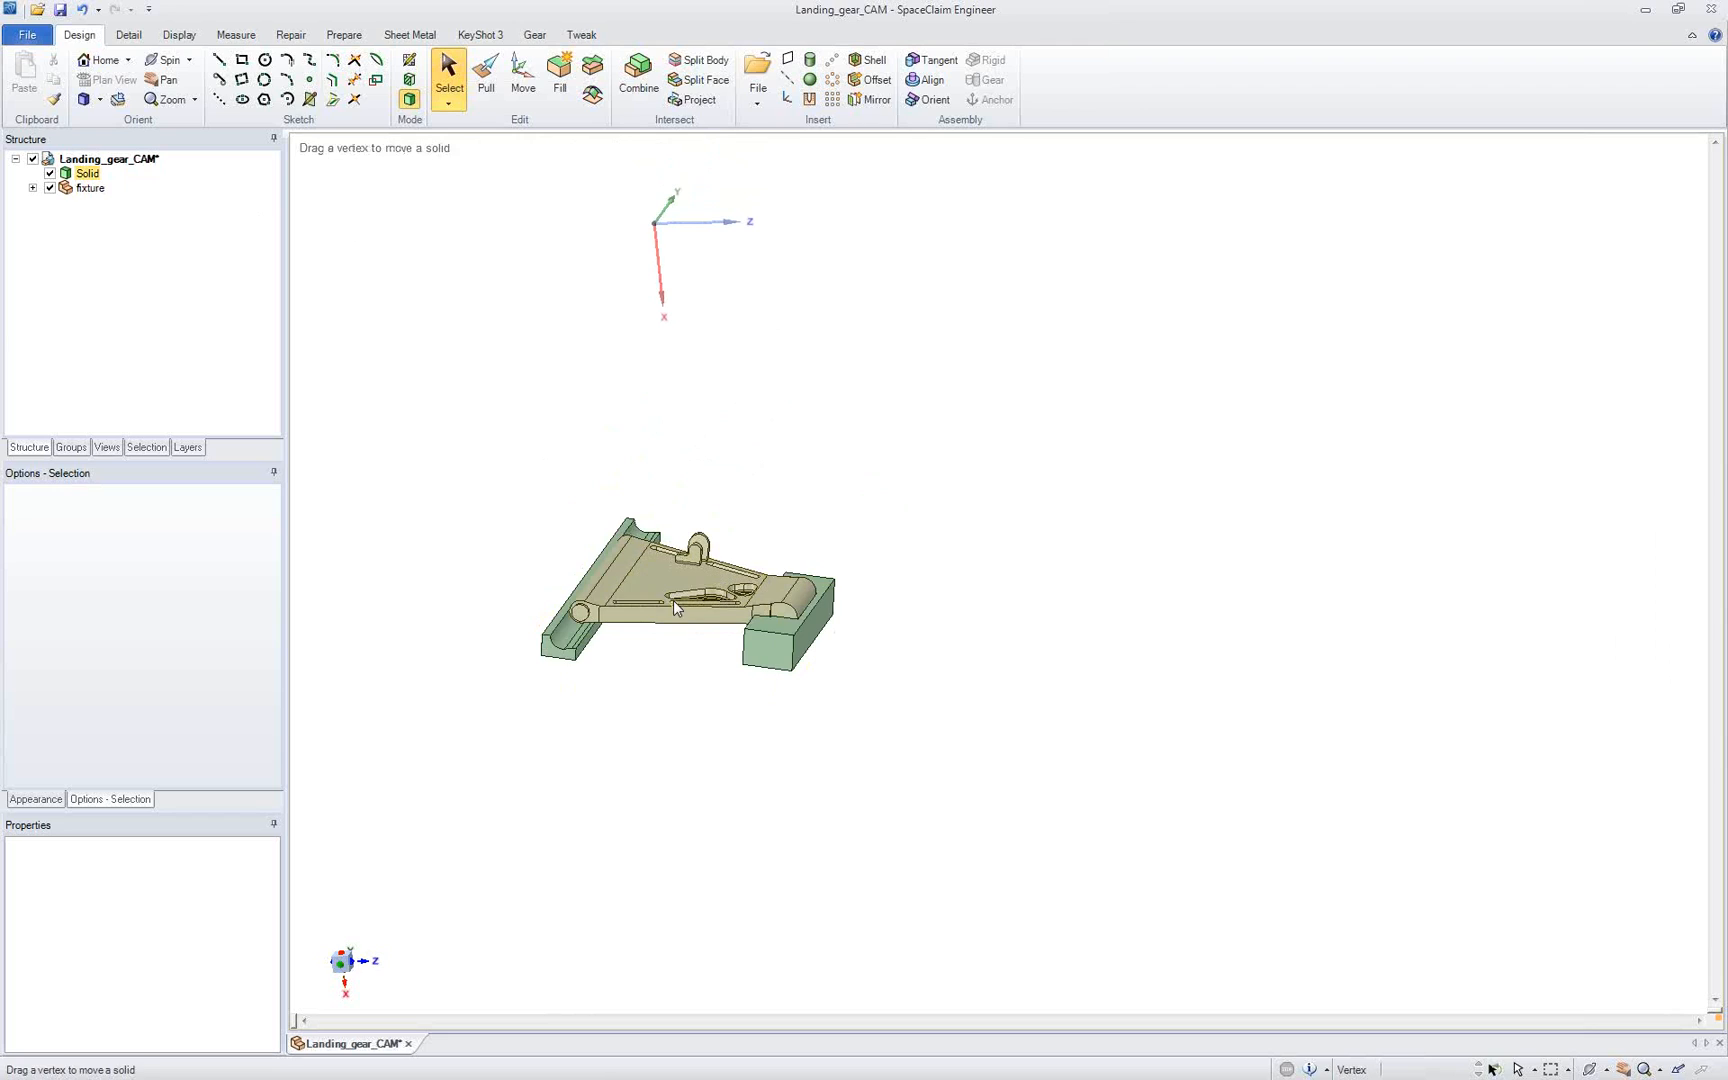
pyautogui.moveTo(674, 599); pyautogui.dragTo(680, 591, button='middle')
pyautogui.click(655, 223)
pyautogui.moveTo(655, 223)
pyautogui.mouseDown(button='middle')
pyautogui.moveTo(686, 166)
pyautogui.moveTo(674, 209)
pyautogui.mouseUp(button='middle')
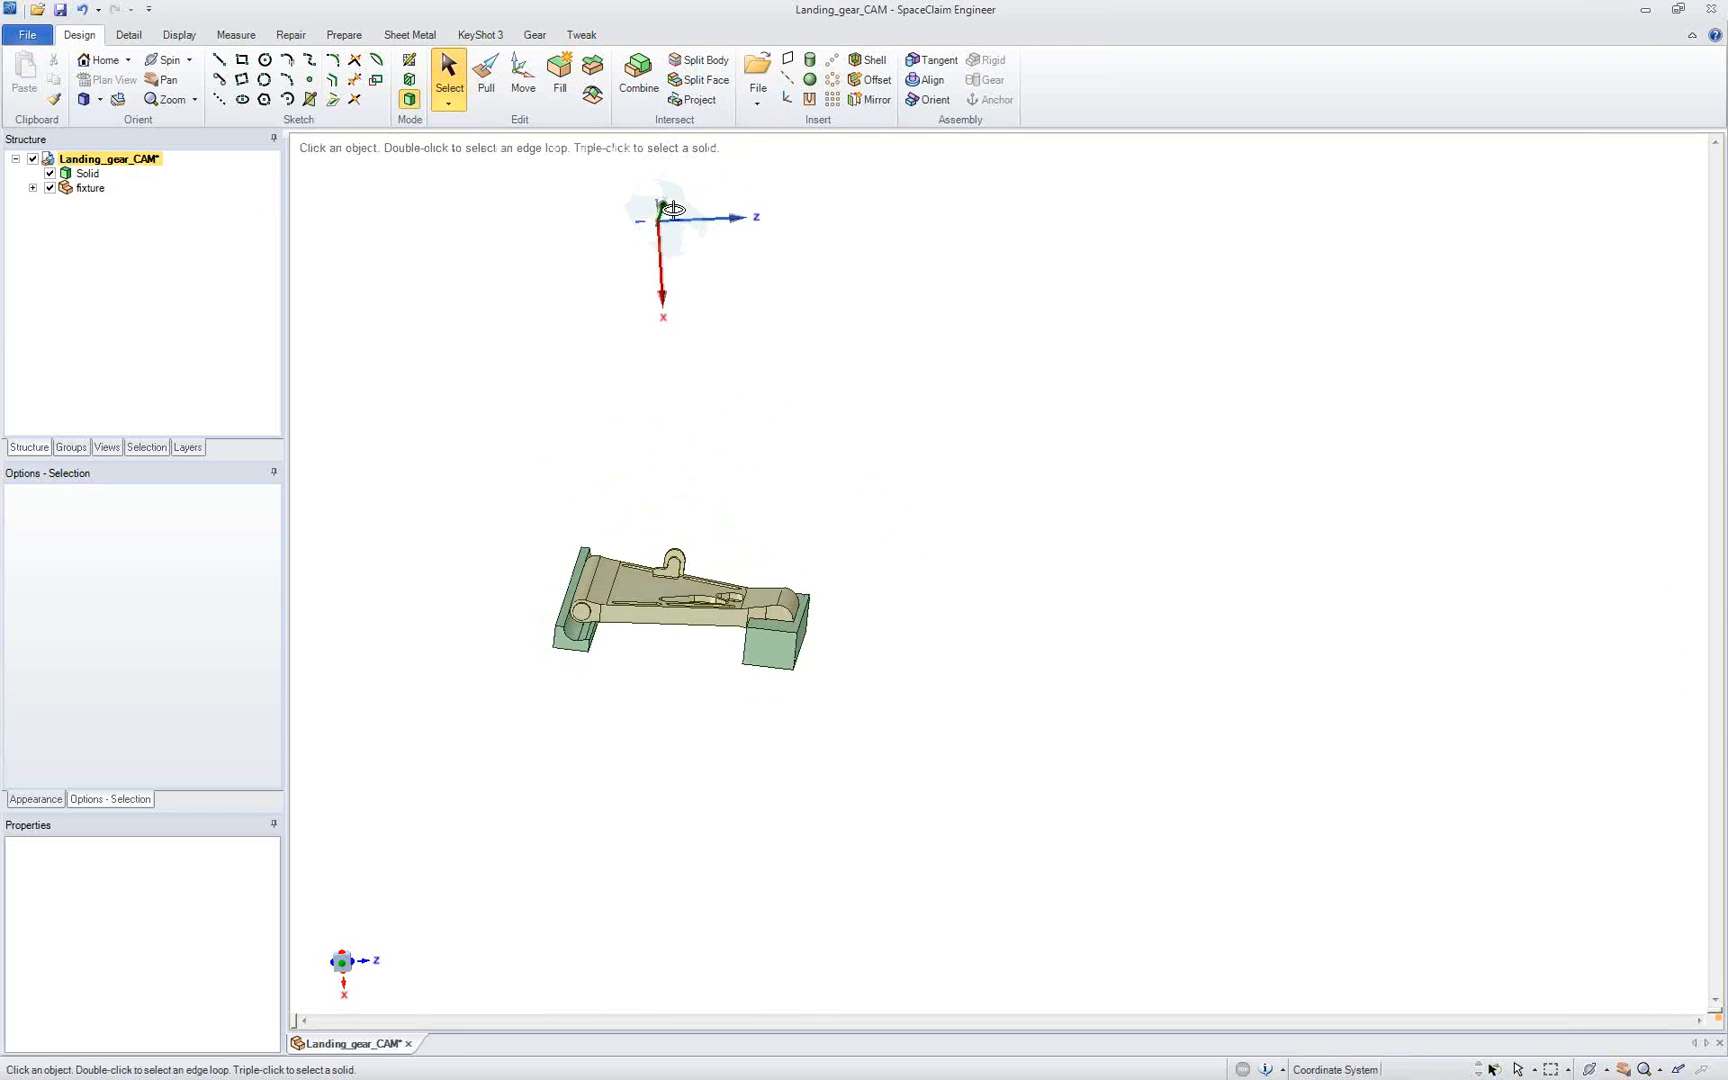
pyautogui.press('Escape')
pyautogui.click(525, 90)
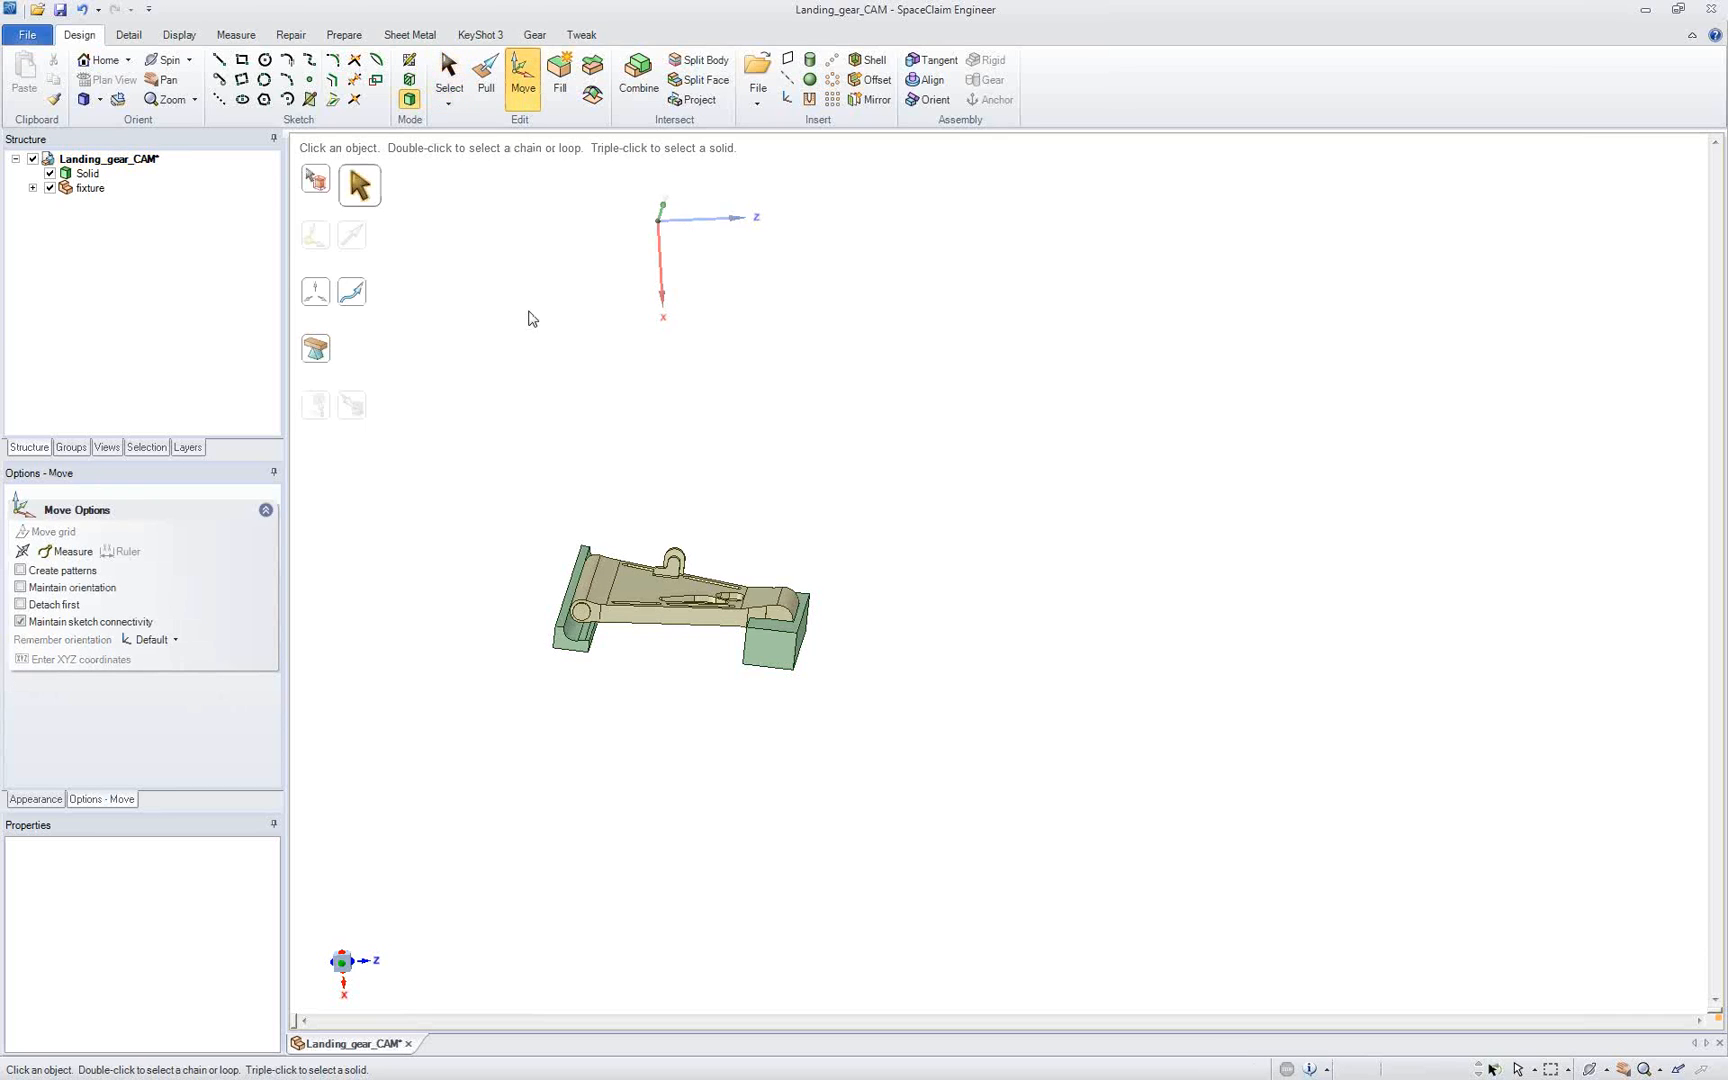
pyautogui.moveTo(695, 600); pyautogui.dragTo(868, 728)
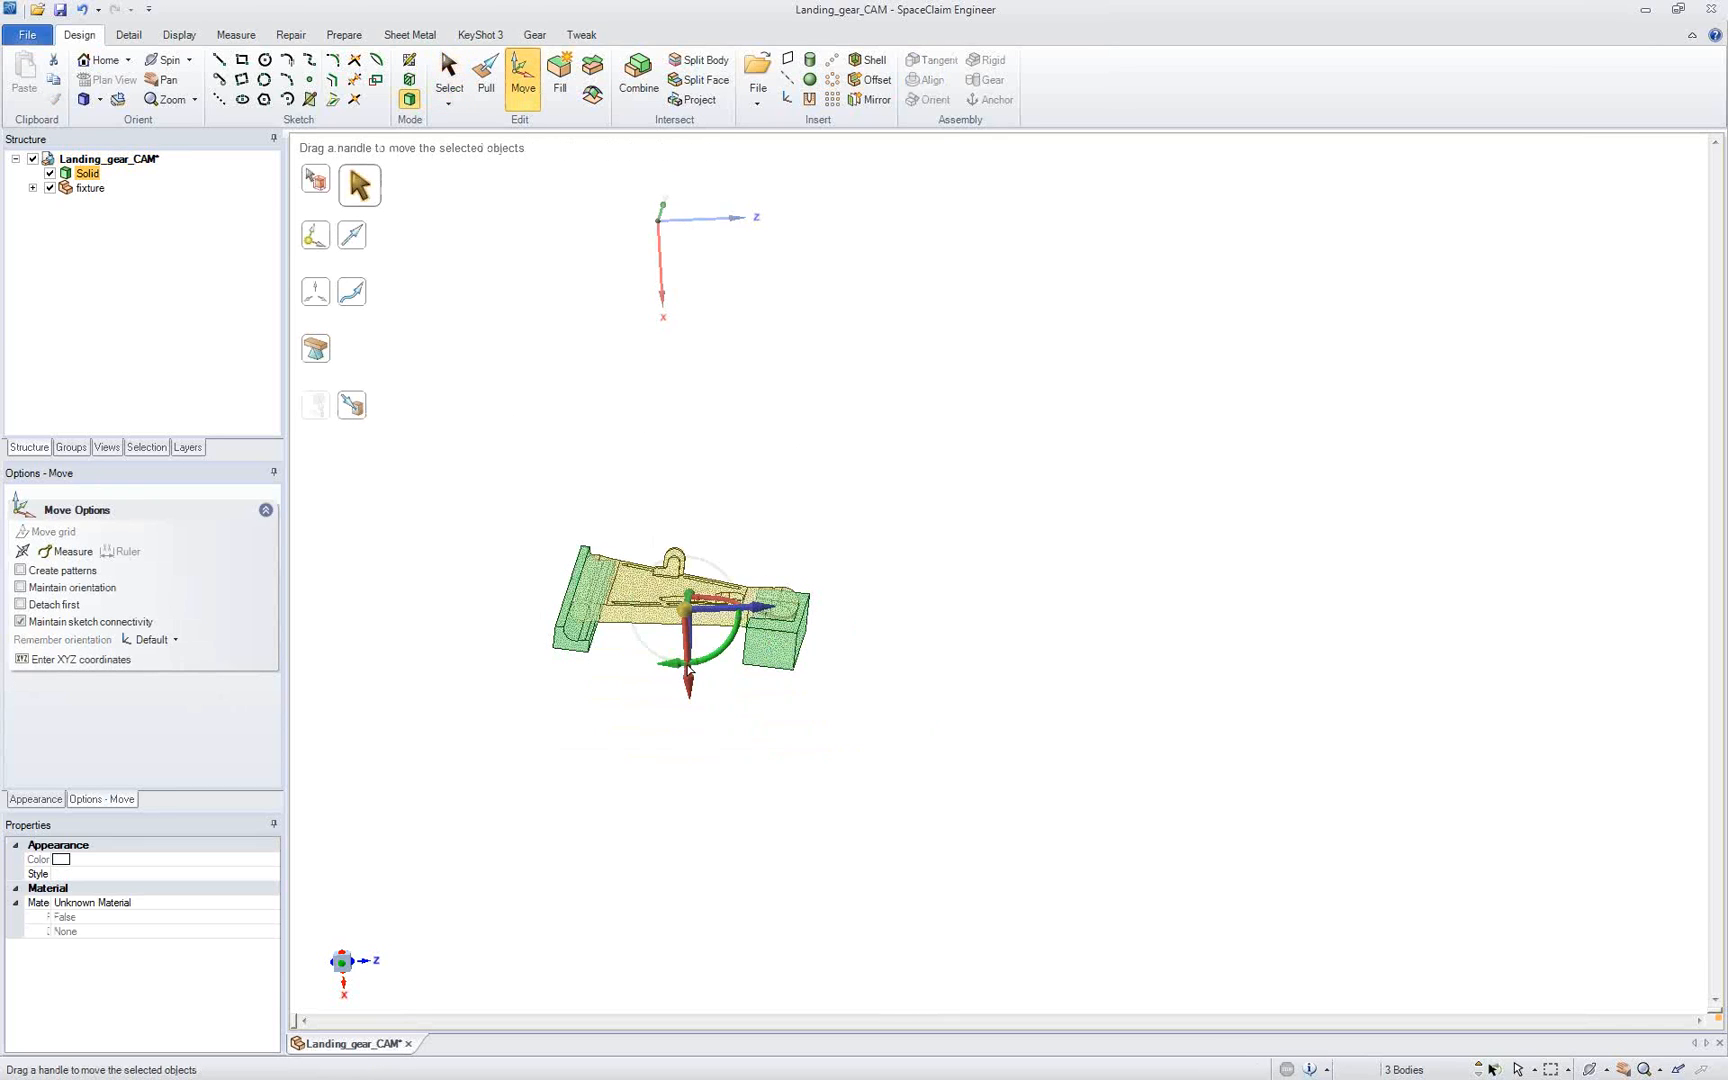
pyautogui.moveTo(689, 673); pyautogui.dragTo(696, 552)
pyautogui.click(819, 598)
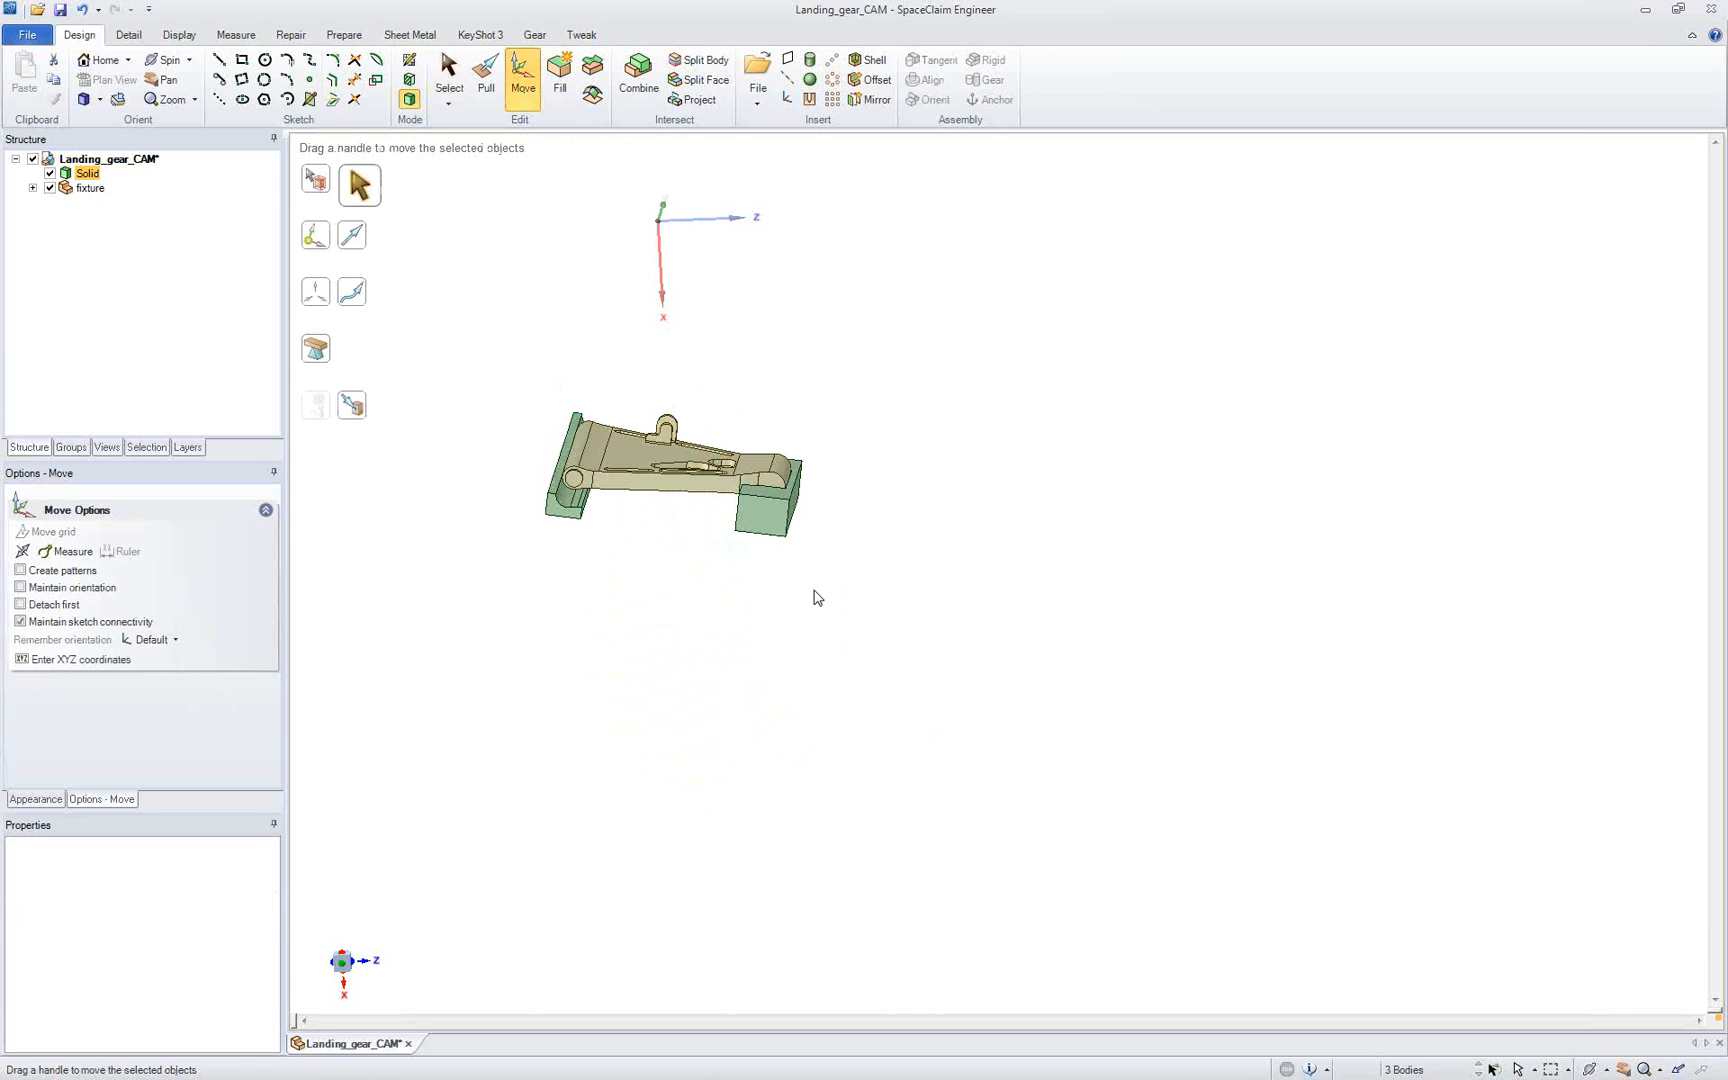
# Step: Insert a coordinate system at the lower outer corner of the lug-end block
pyautogui.click(788, 100)
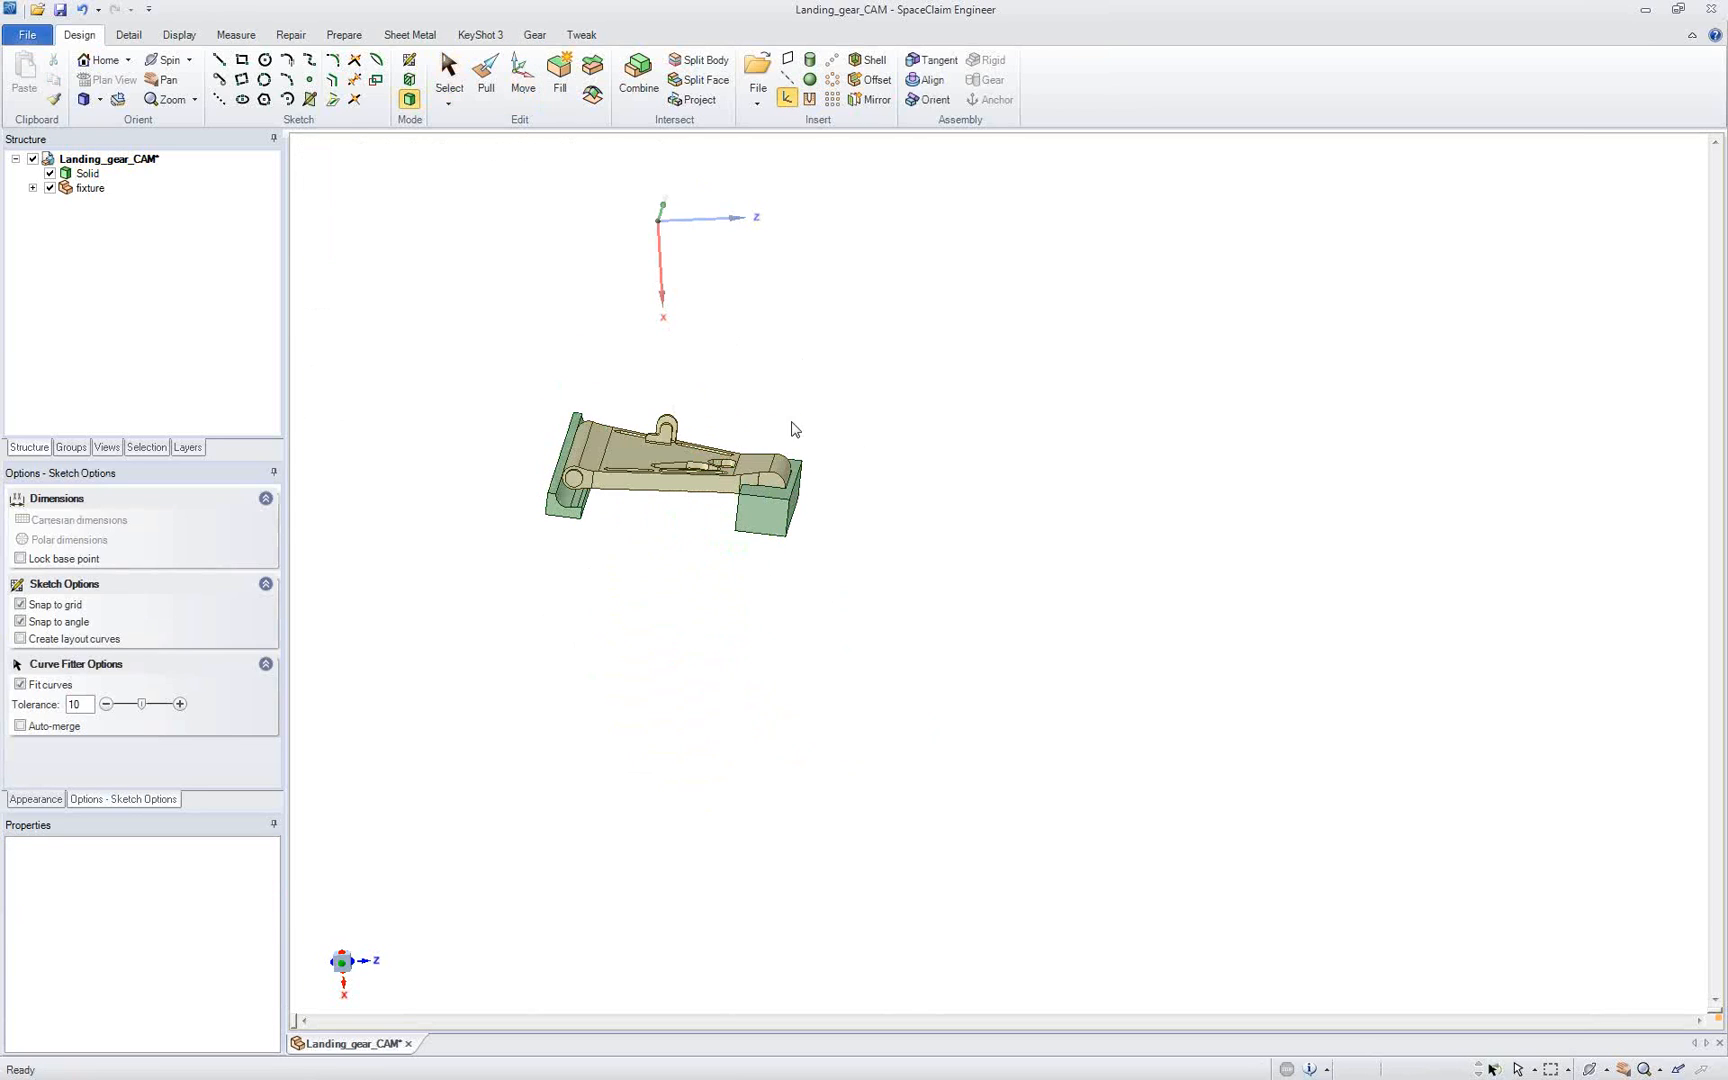
pyautogui.click(785, 538)
pyautogui.press('Escape')
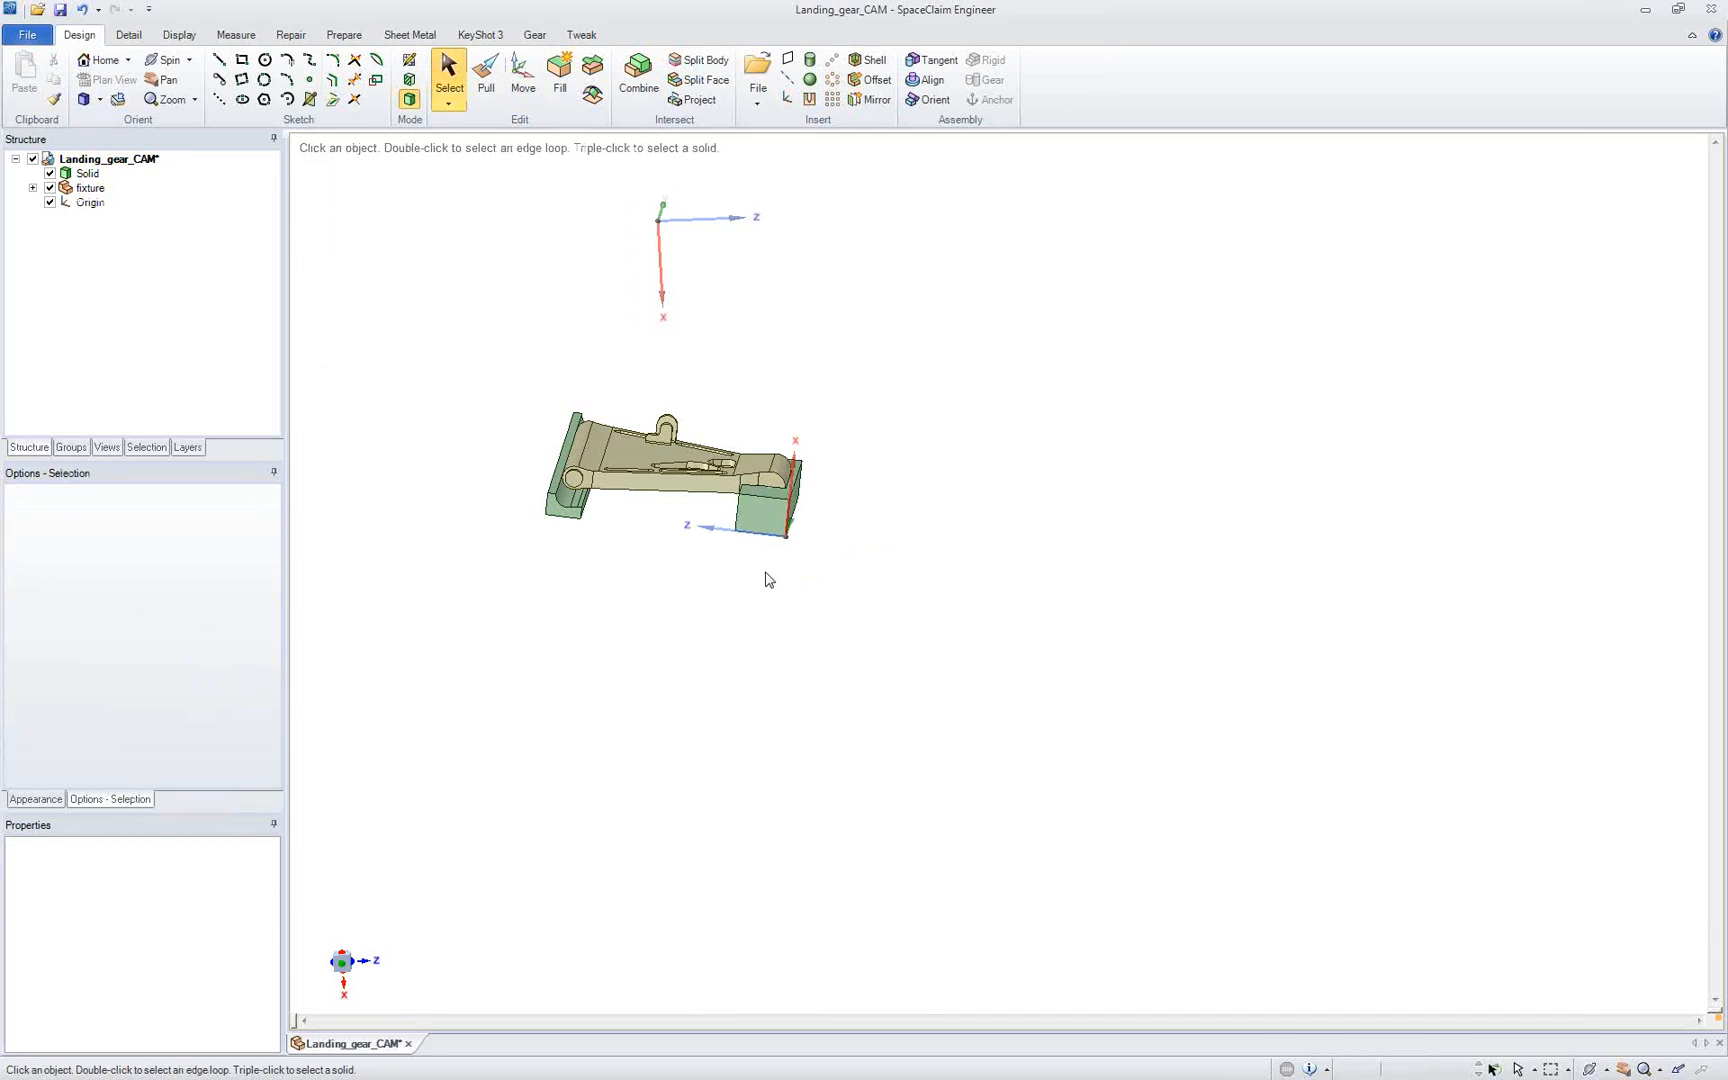
# Step: Snap the landing gear solid, the fixture component and the new coordinate system together to the world origin
pyautogui.click(87, 173)
pyautogui.keyDown('ctrl'); pyautogui.click(90, 188); pyautogui.keyUp('ctrl')
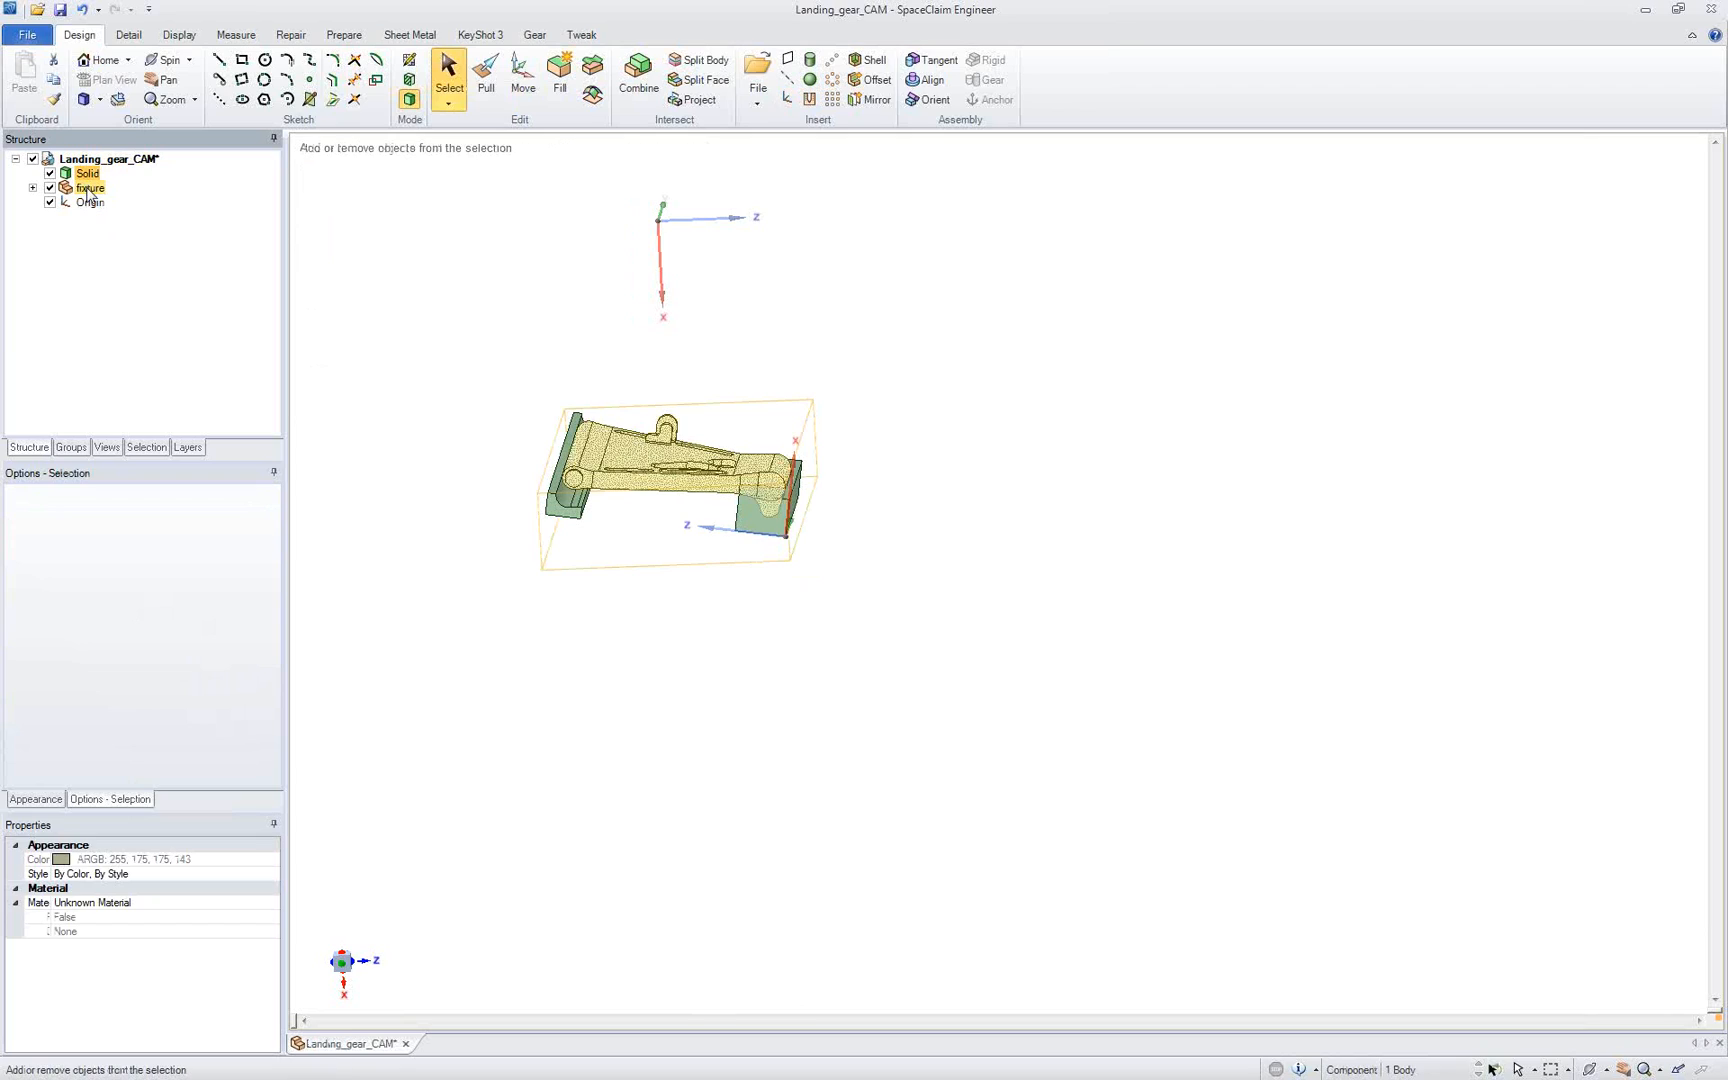
pyautogui.keyDown('ctrl'); pyautogui.click(90, 202); pyautogui.keyUp('ctrl')
pyautogui.rightClick(91, 204)
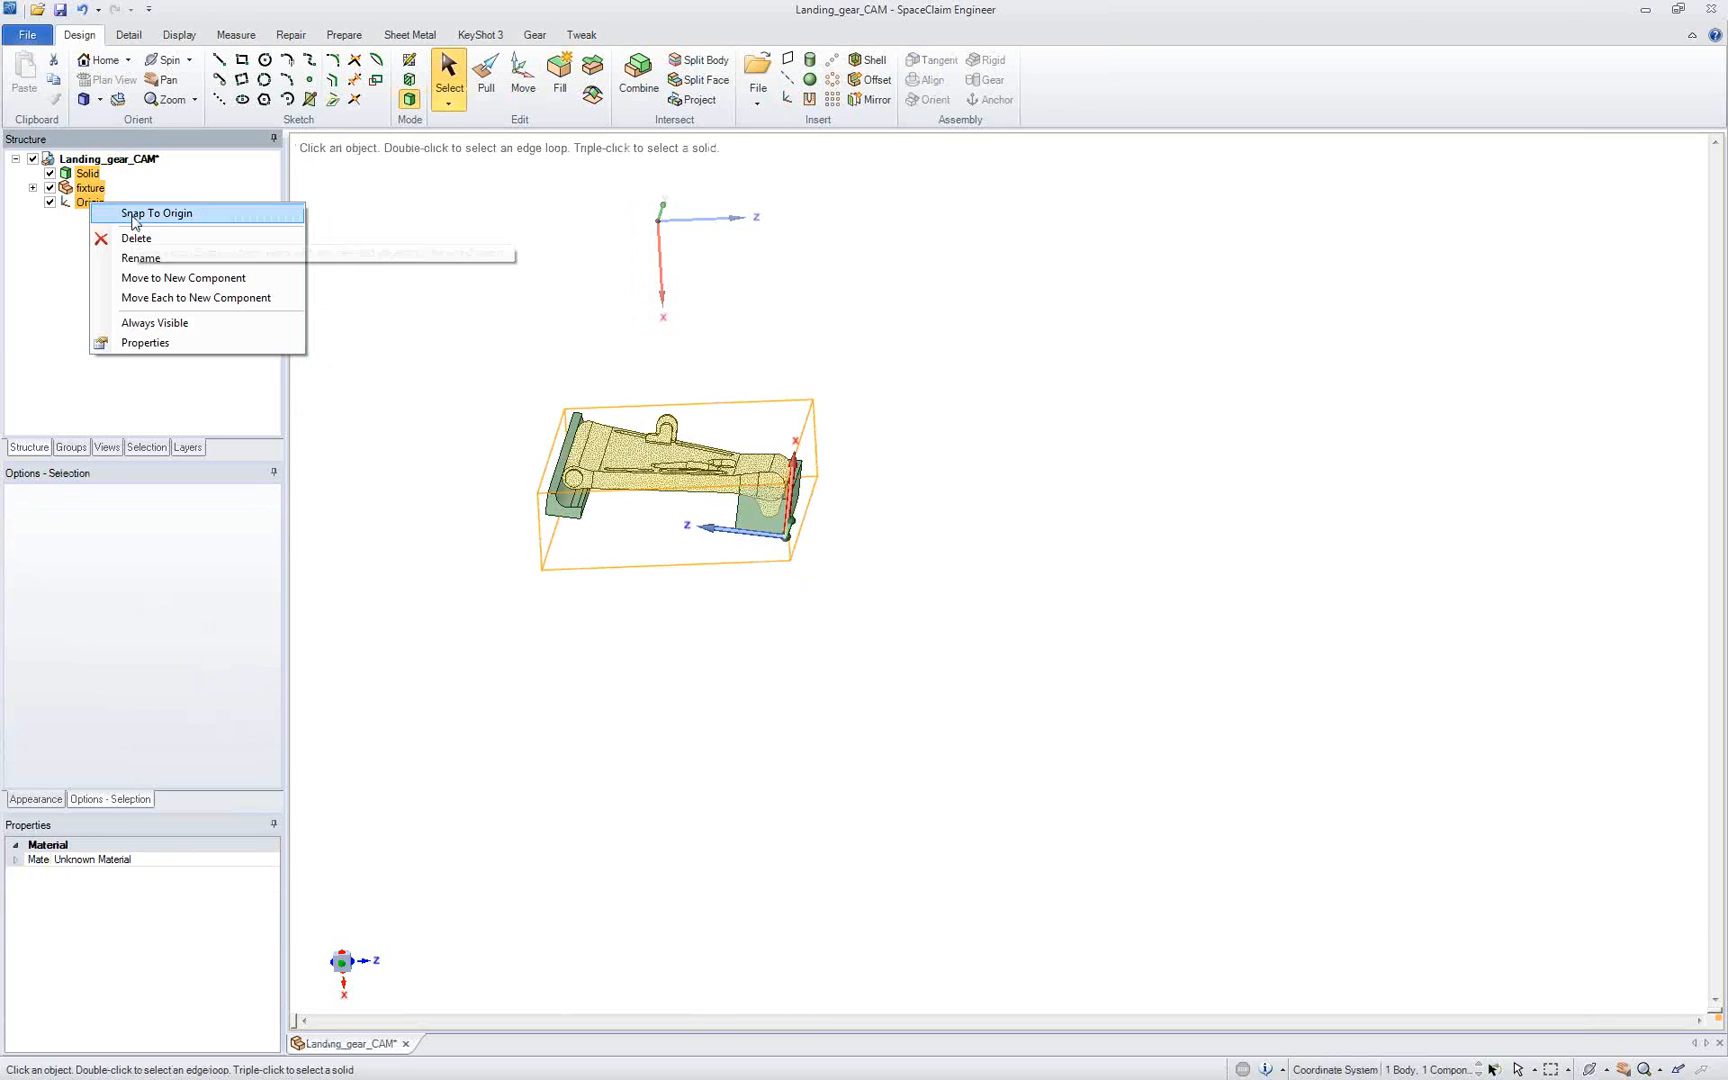
pyautogui.click(136, 216)
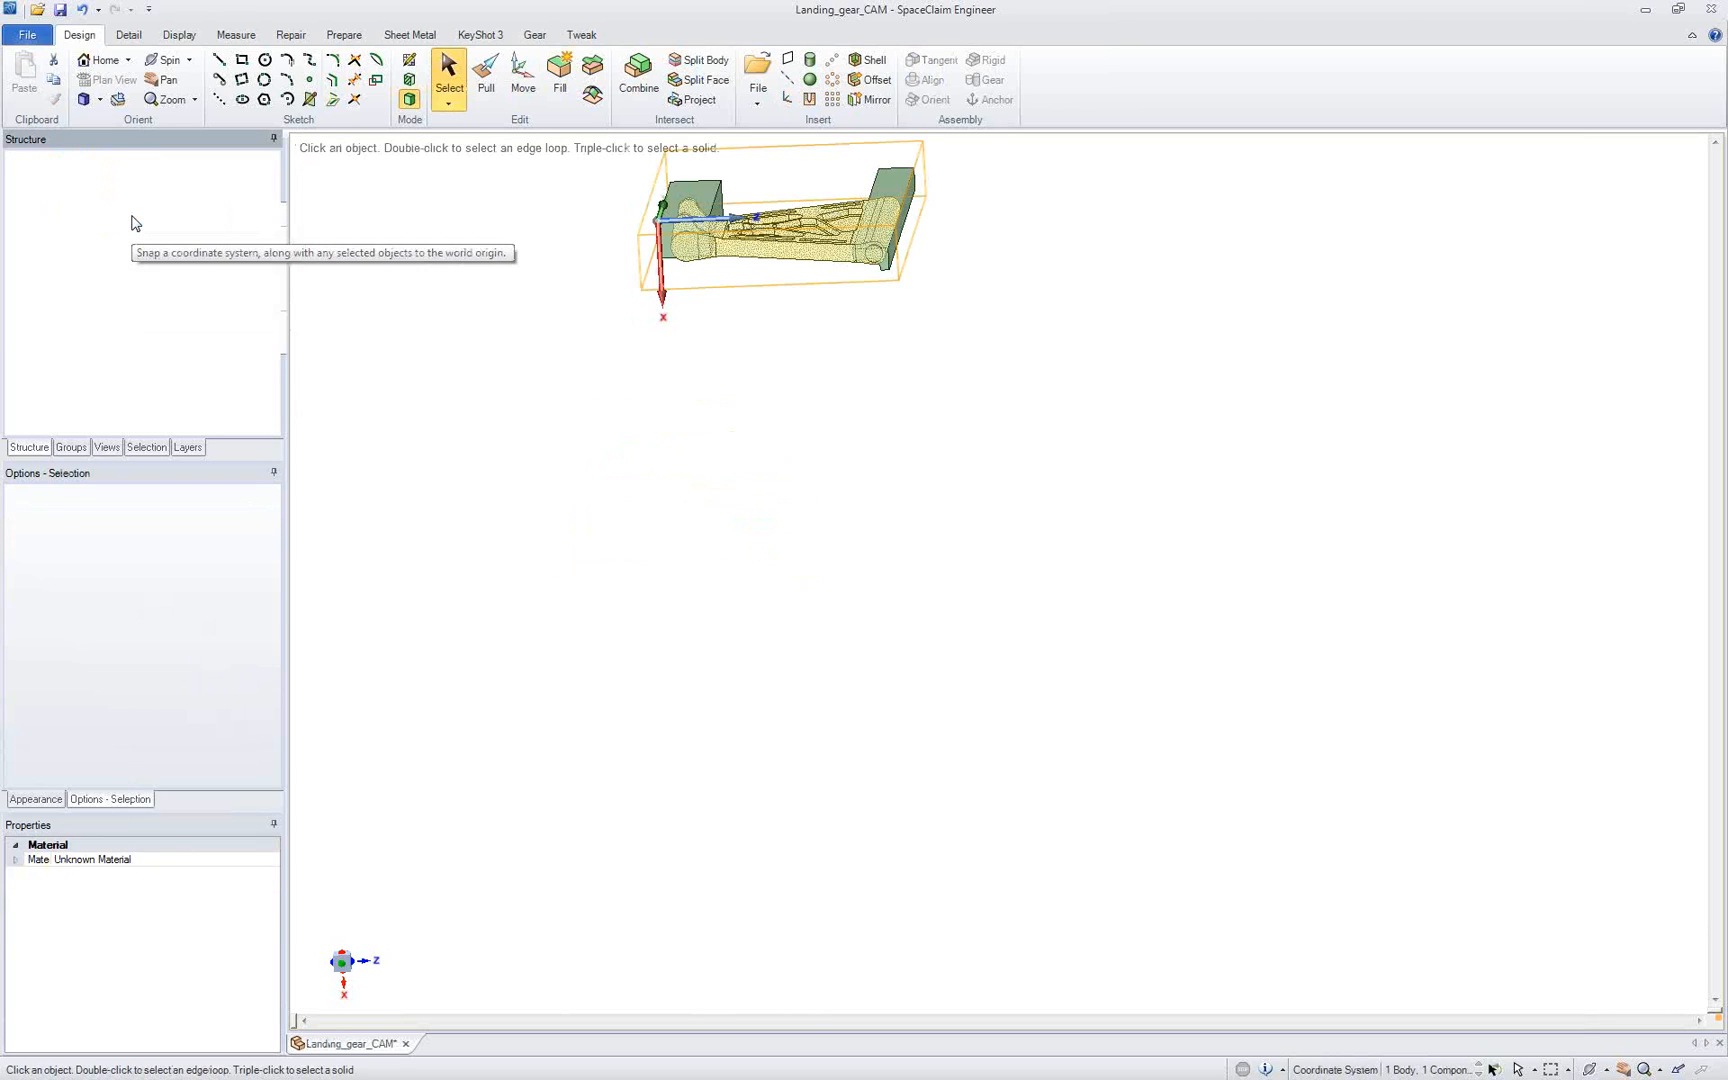
pyautogui.press('h')
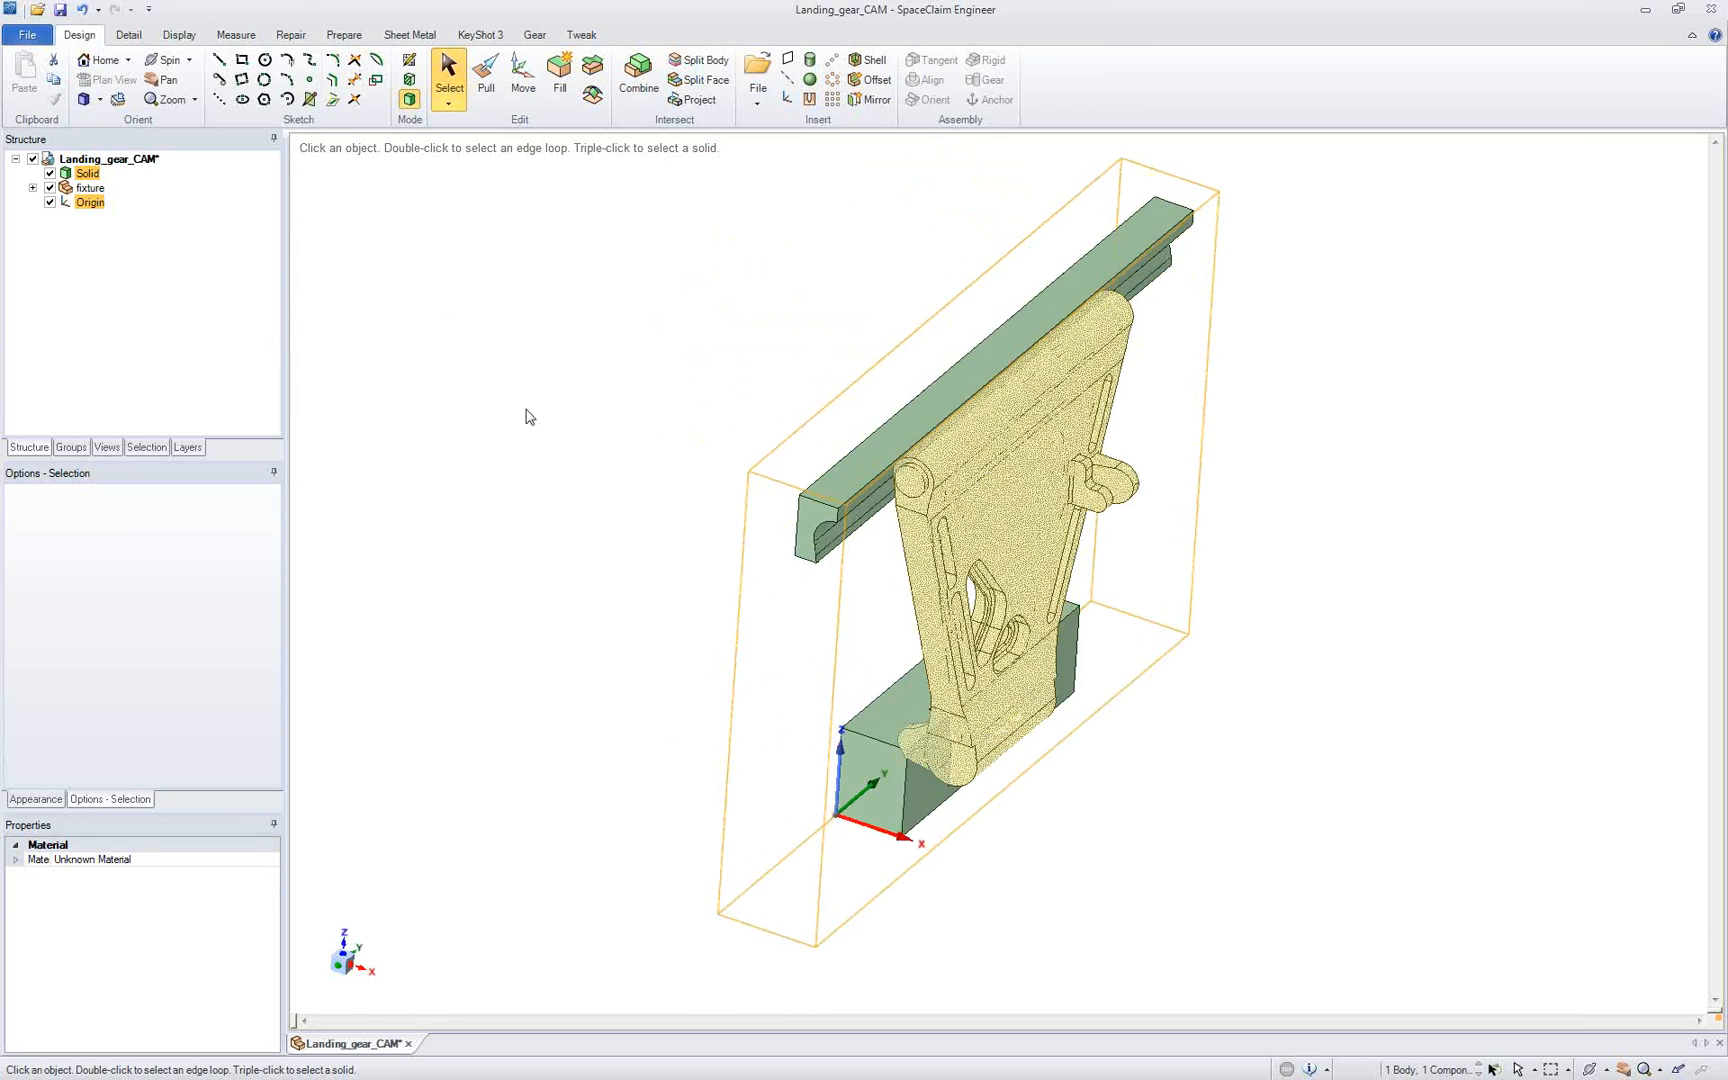
pyautogui.click(532, 420)
# Step: Rotate the landing gear solid and both fixture blocks 270° about the Y axis of the origin at the lug-end block's corner
pyautogui.keyDown('ctrl'); pyautogui.moveTo(831, 752); pyautogui.dragTo(625, 699, button='middle'); pyautogui.keyUp('ctrl')
pyautogui.scroll(1, 622, 703)
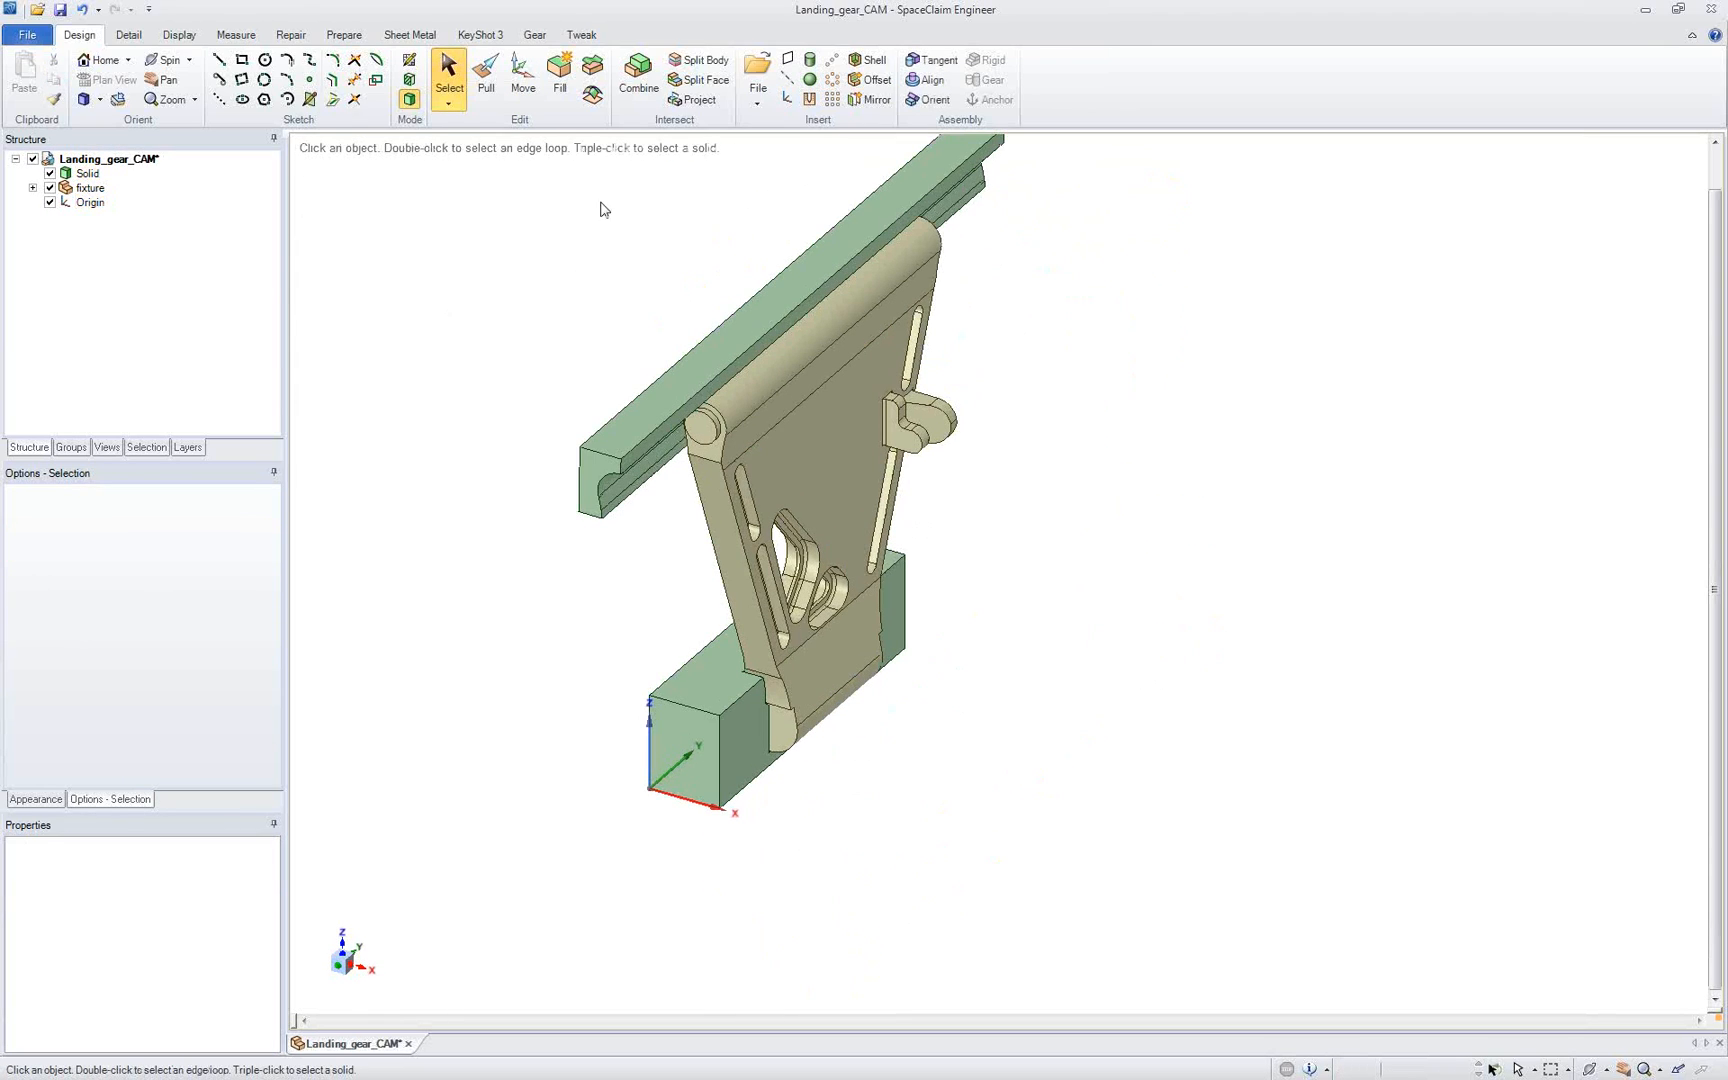
pyautogui.click(523, 78)
pyautogui.click(687, 685)
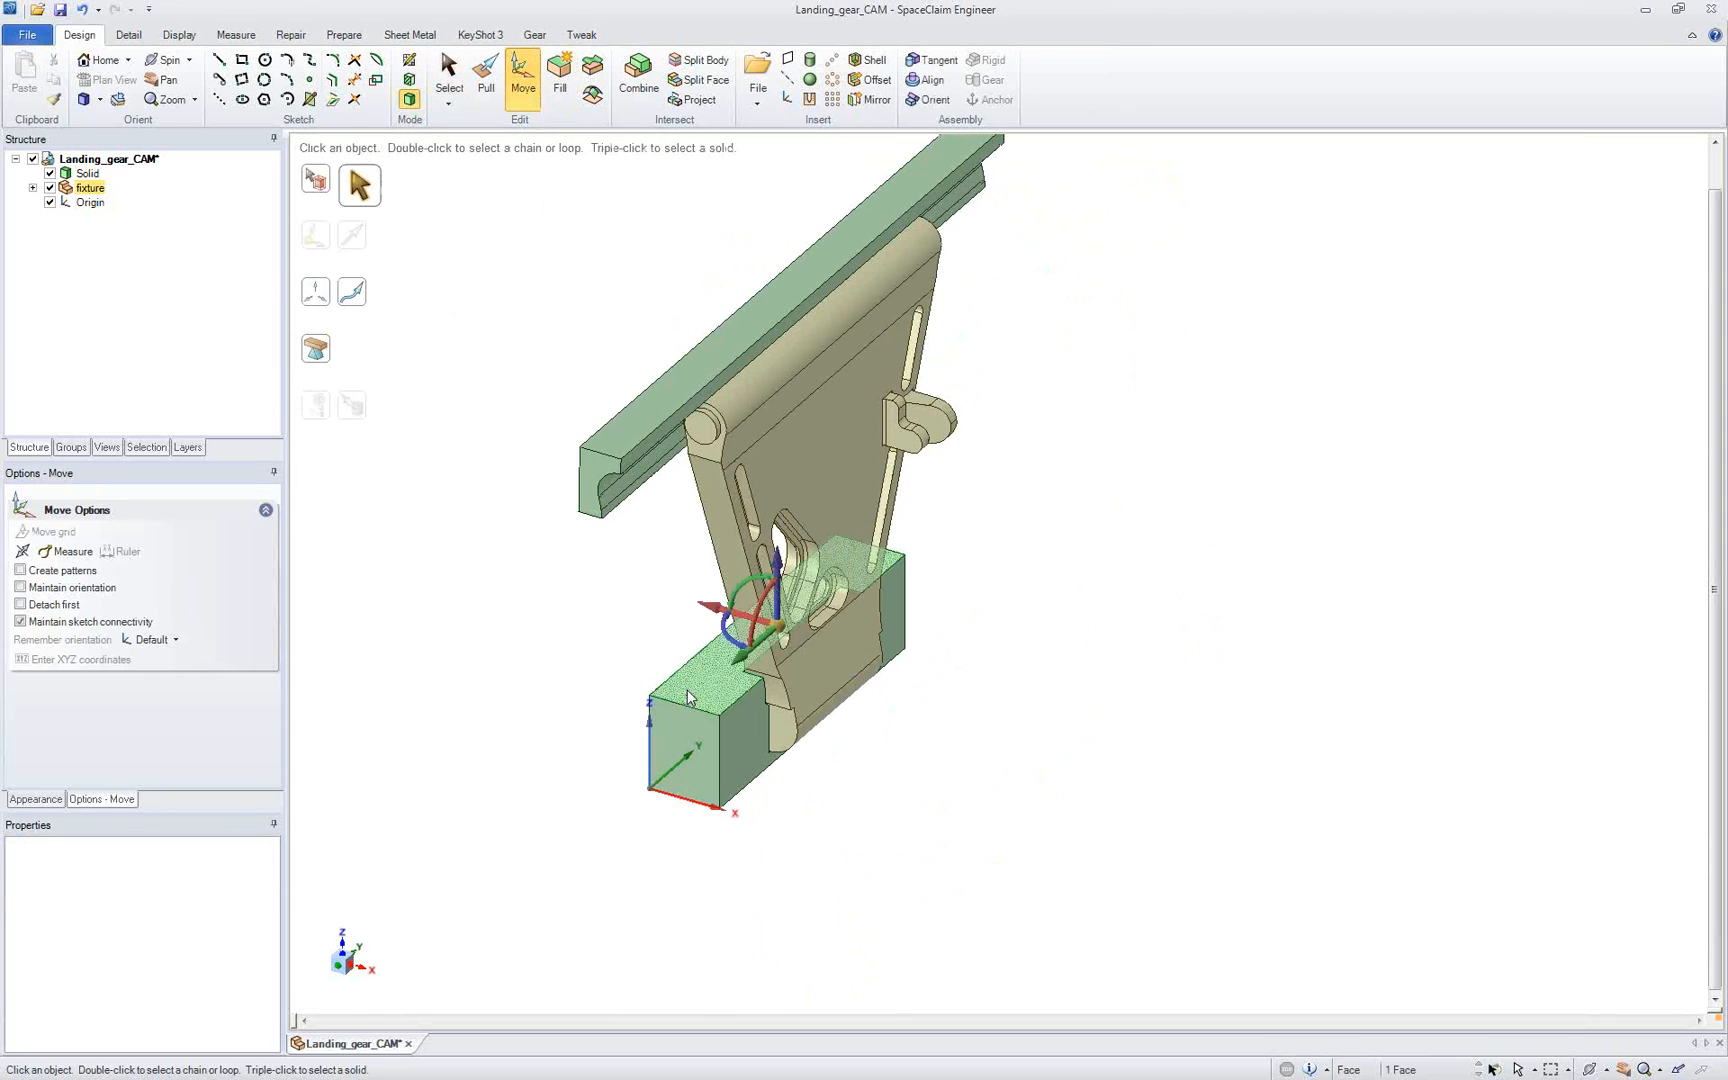
pyautogui.keyDown('ctrl'); pyautogui.click(760, 450); pyautogui.keyUp('ctrl')
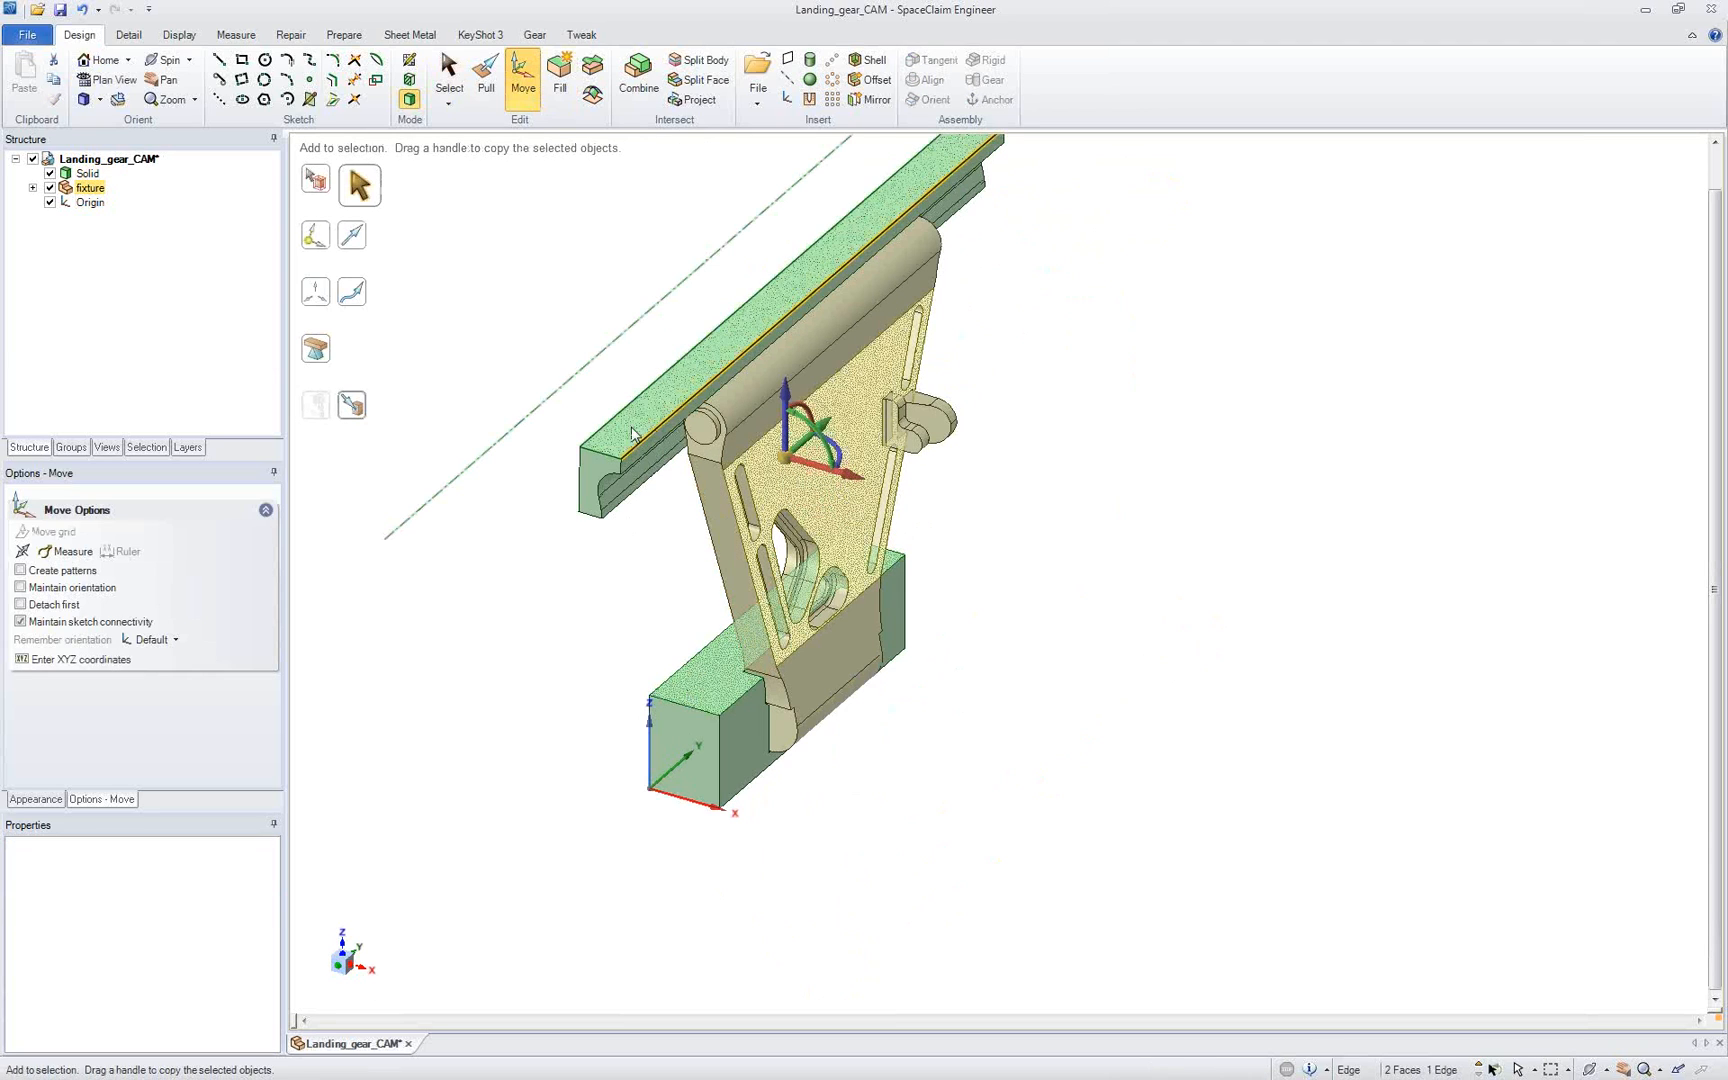
pyautogui.hotkey('ctrl', 'a')
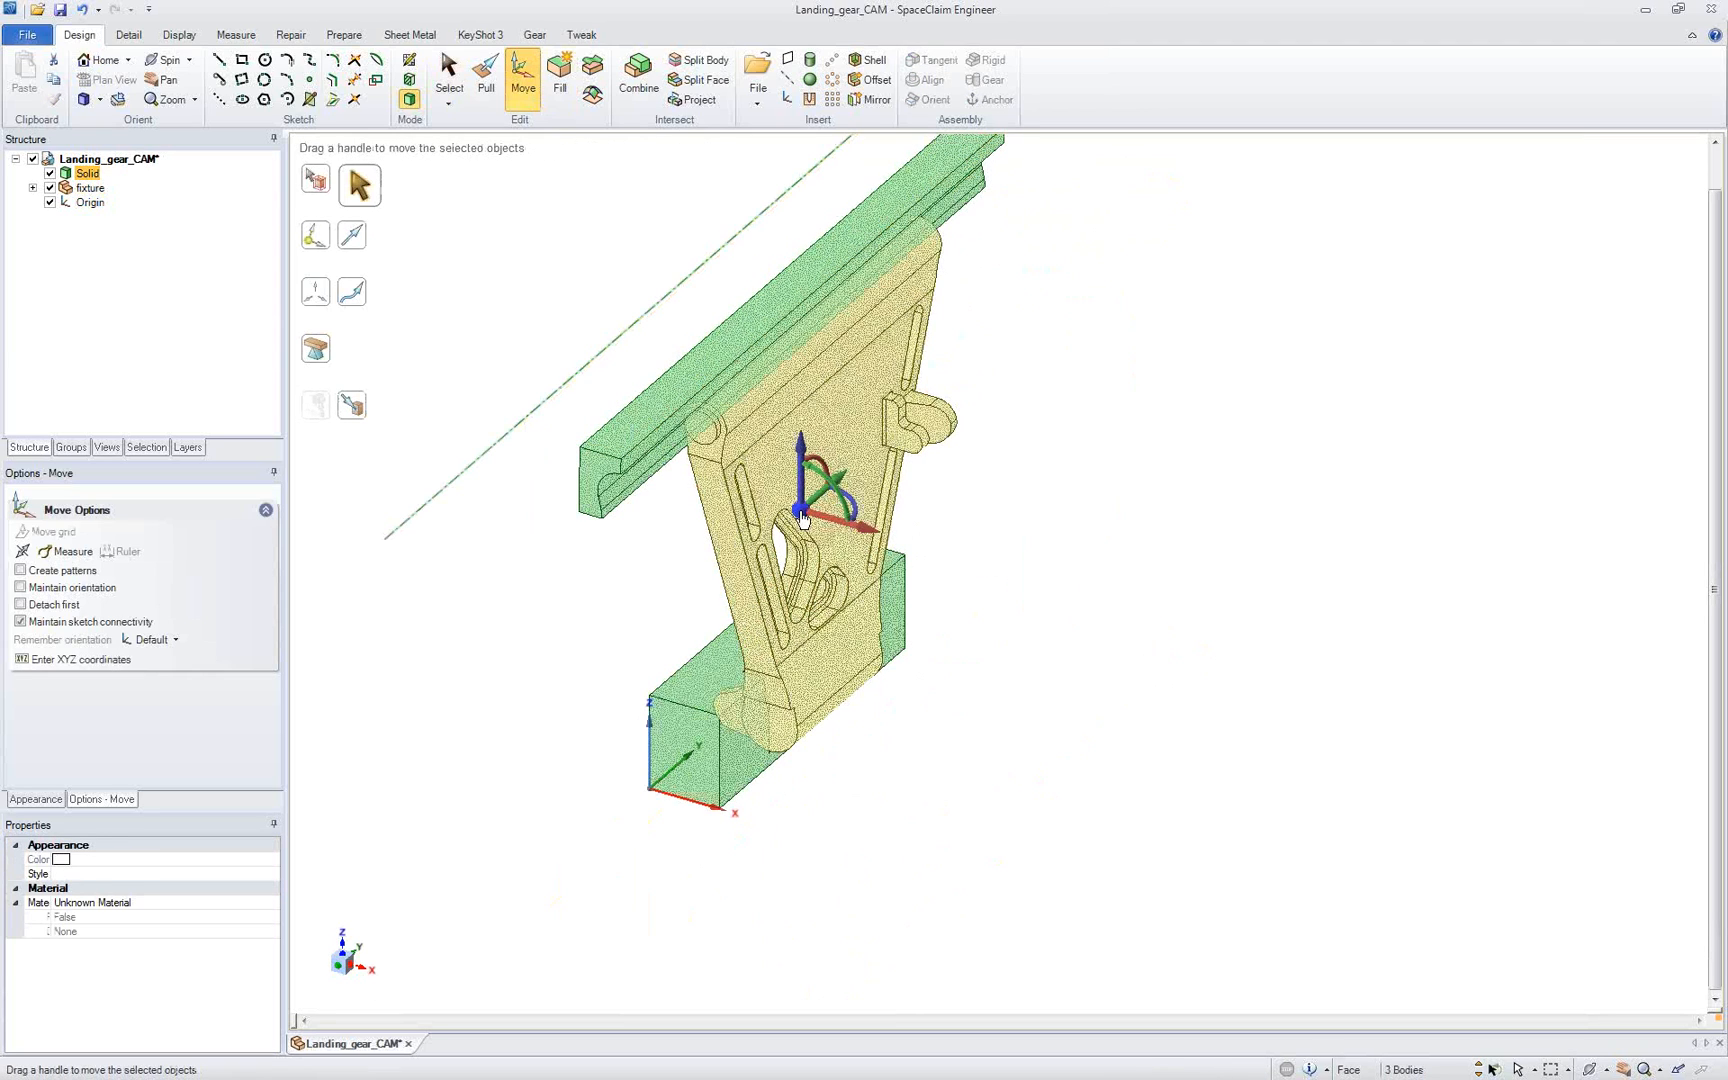
pyautogui.moveTo(800, 511); pyautogui.dragTo(615, 613)
pyautogui.write('270')
pyautogui.press('Return')
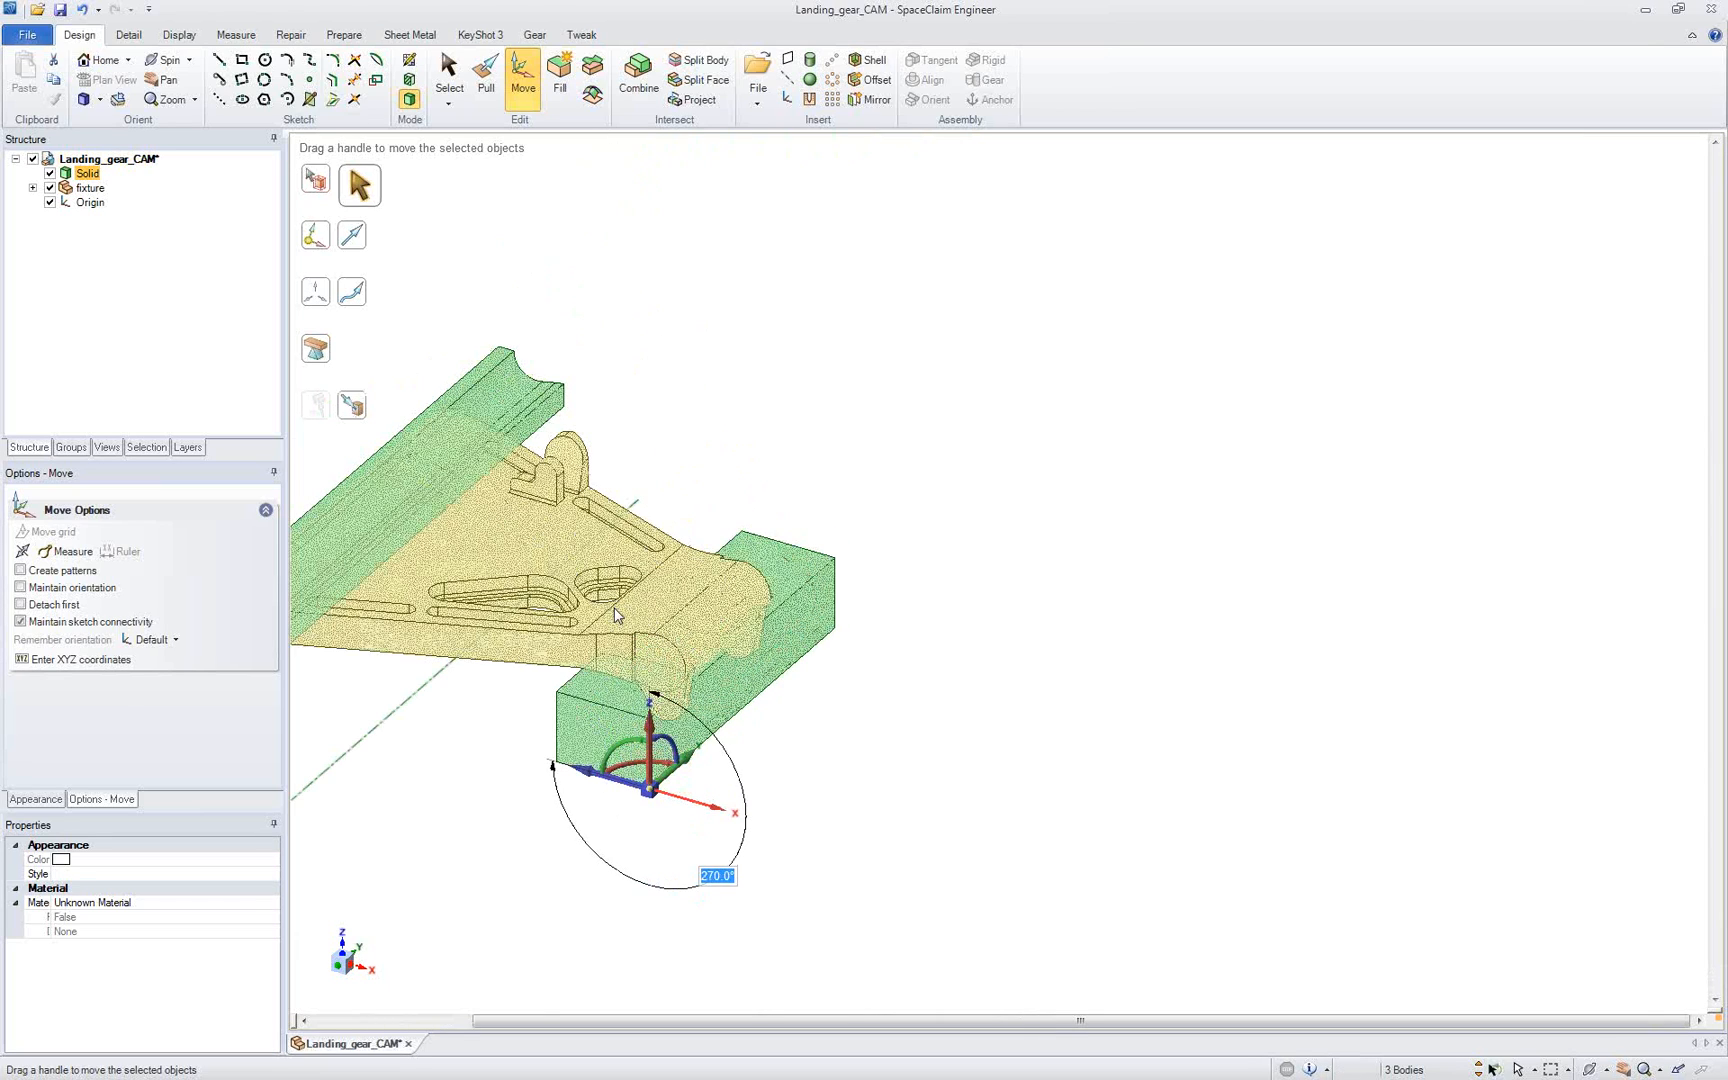
pyautogui.click(530, 738)
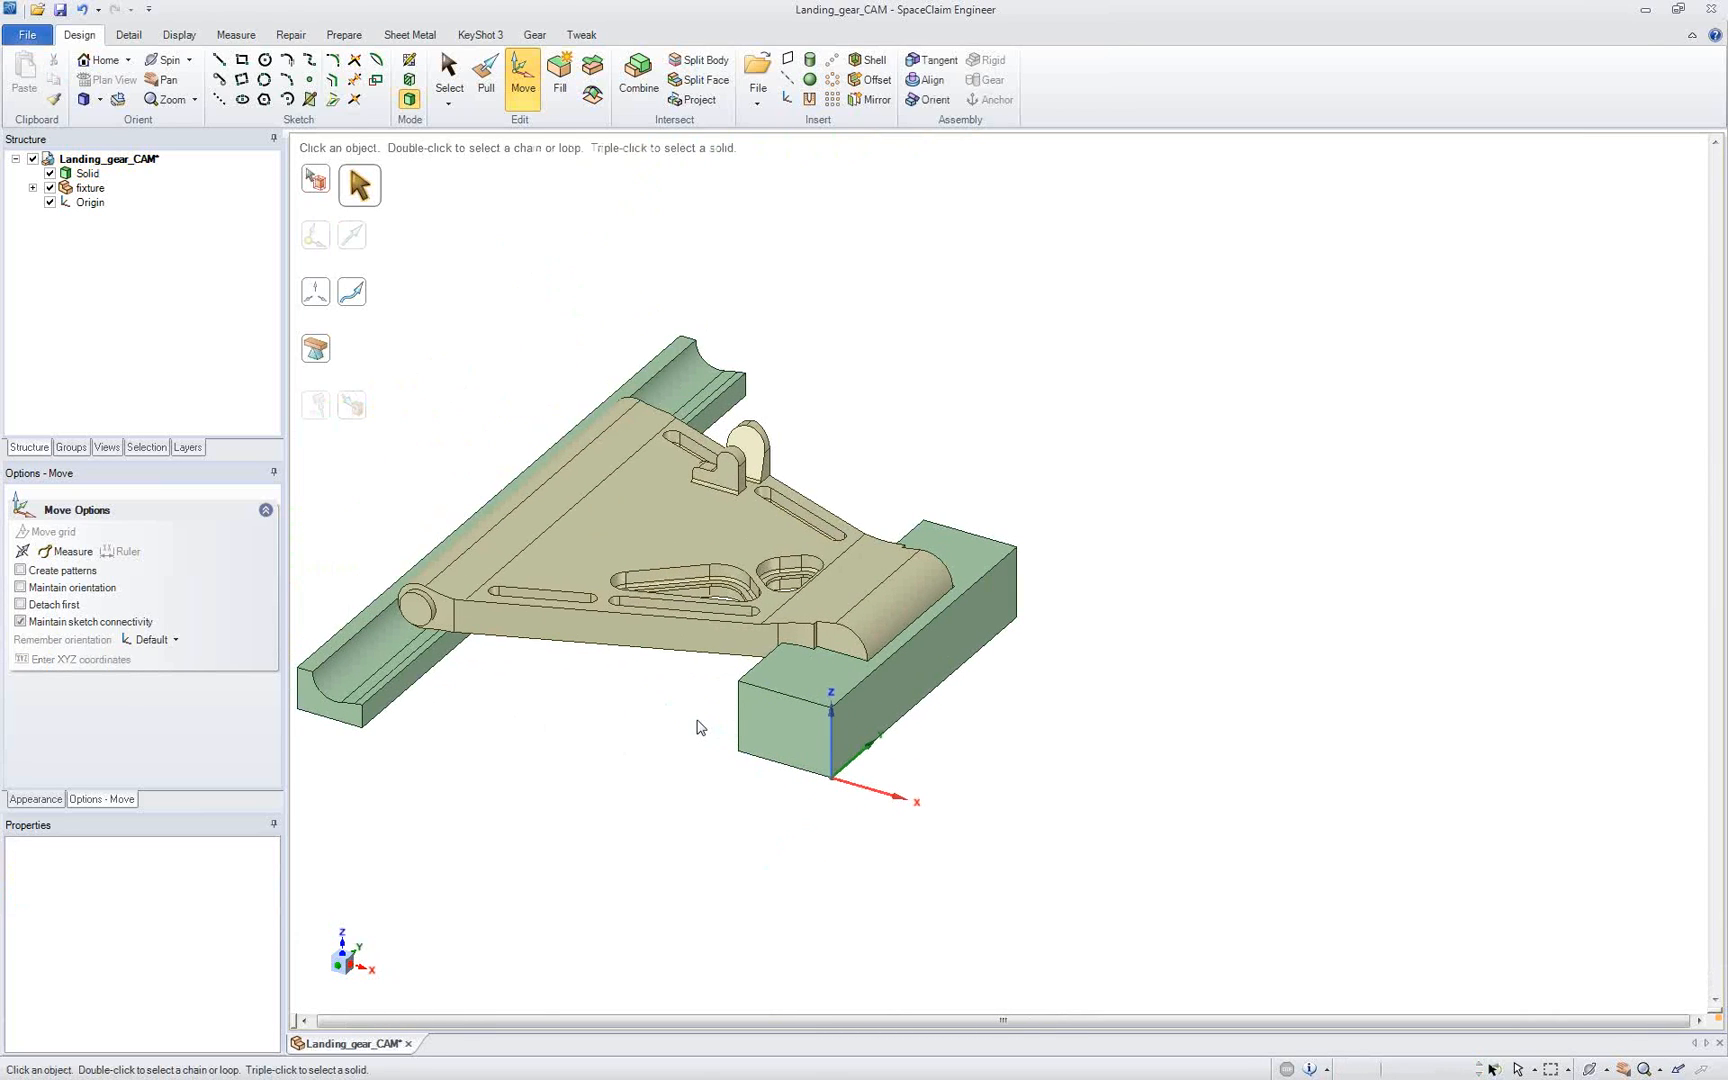
# Step: Pull the near end face of the grooved fixture block up to the near end face of the lug-end block
pyautogui.click(487, 92)
pyautogui.keyDown('shift'); pyautogui.moveTo(374, 513); pyautogui.dragTo(472, 480, button='middle'); pyautogui.keyUp('shift')
pyautogui.click(430, 683)
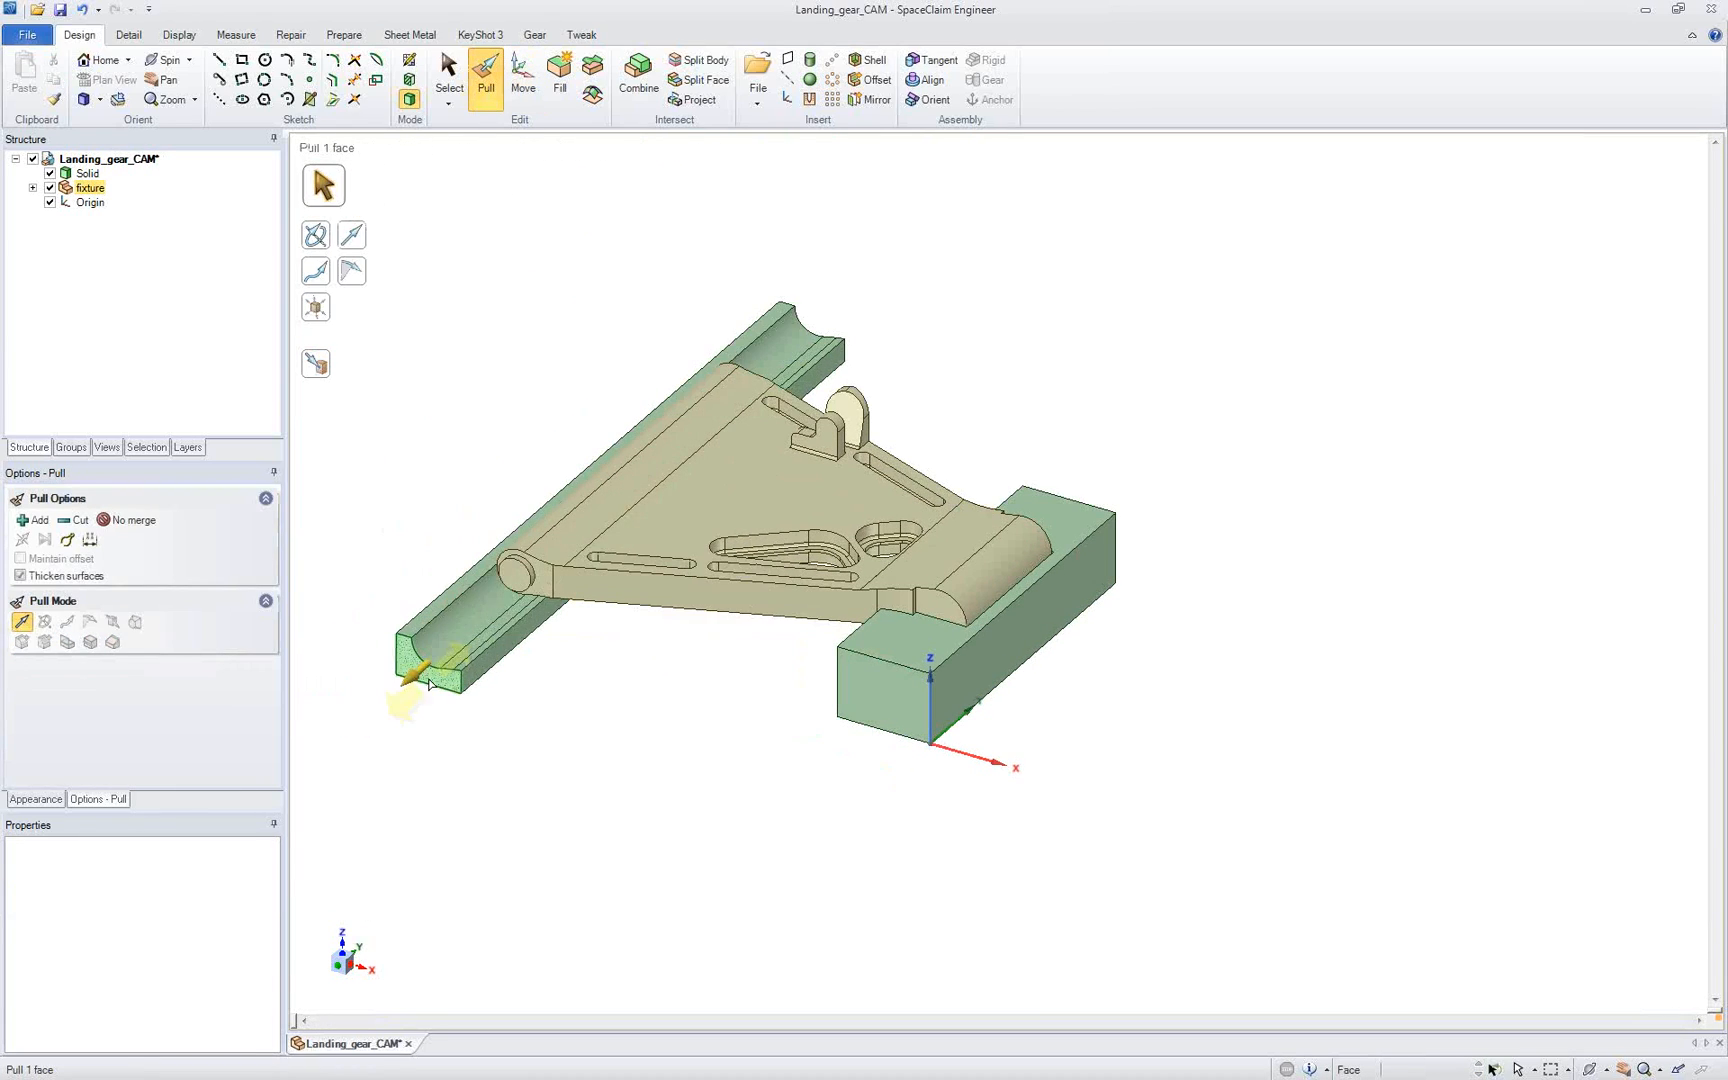
pyautogui.click(507, 633)
pyautogui.click(877, 702)
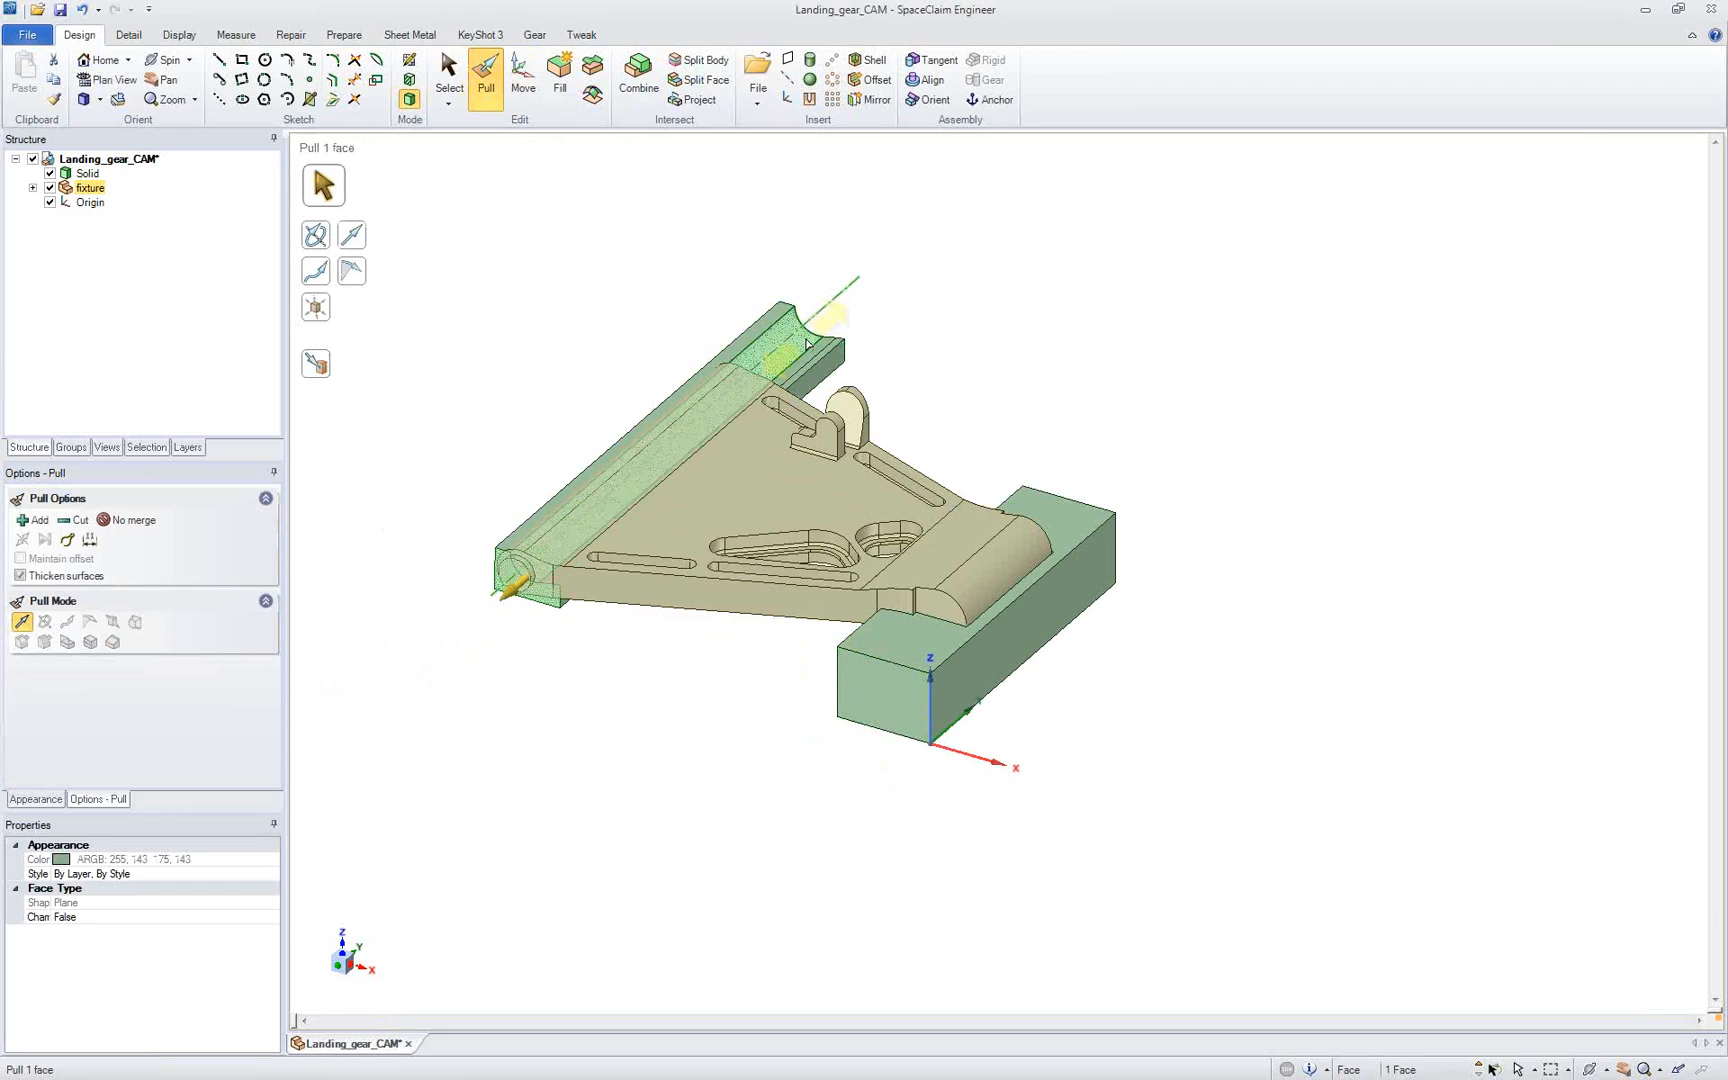
# Step: Pull the far end face of the grooved fixture block up to the far end of the lug-end block
pyautogui.click(818, 338)
pyautogui.click(886, 287)
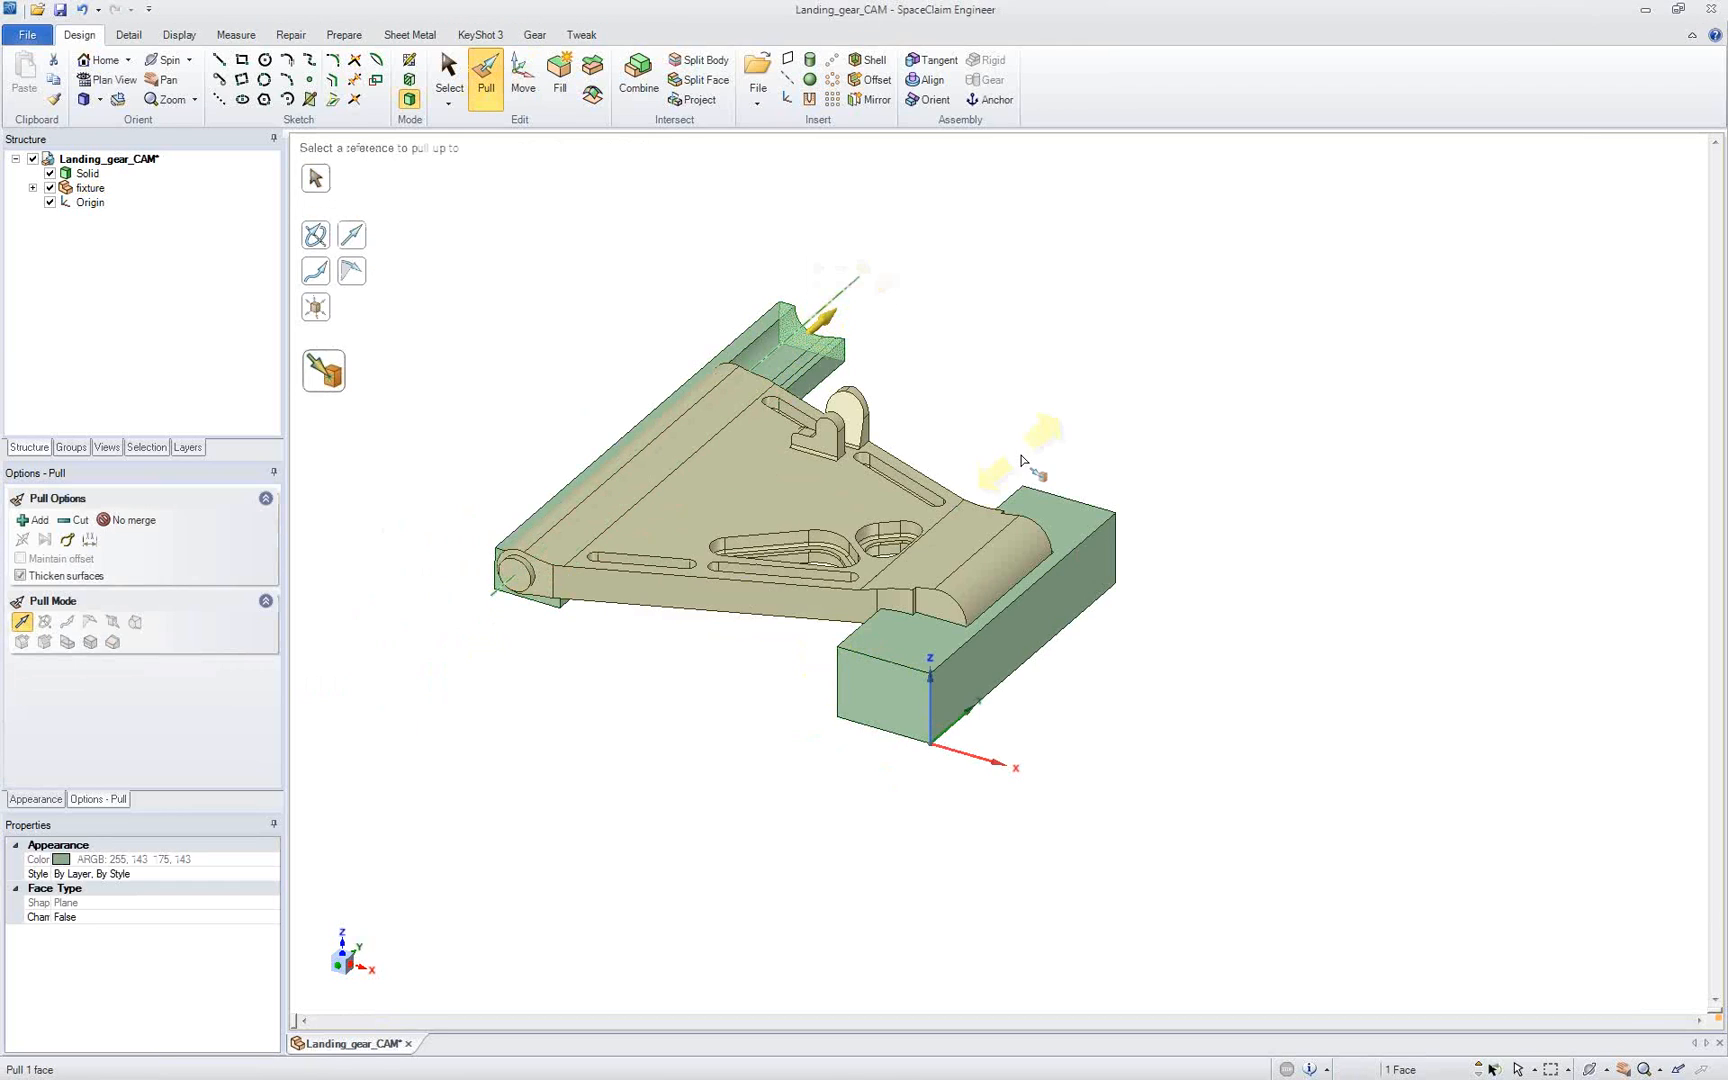
pyautogui.click(1061, 509)
pyautogui.click(1032, 446)
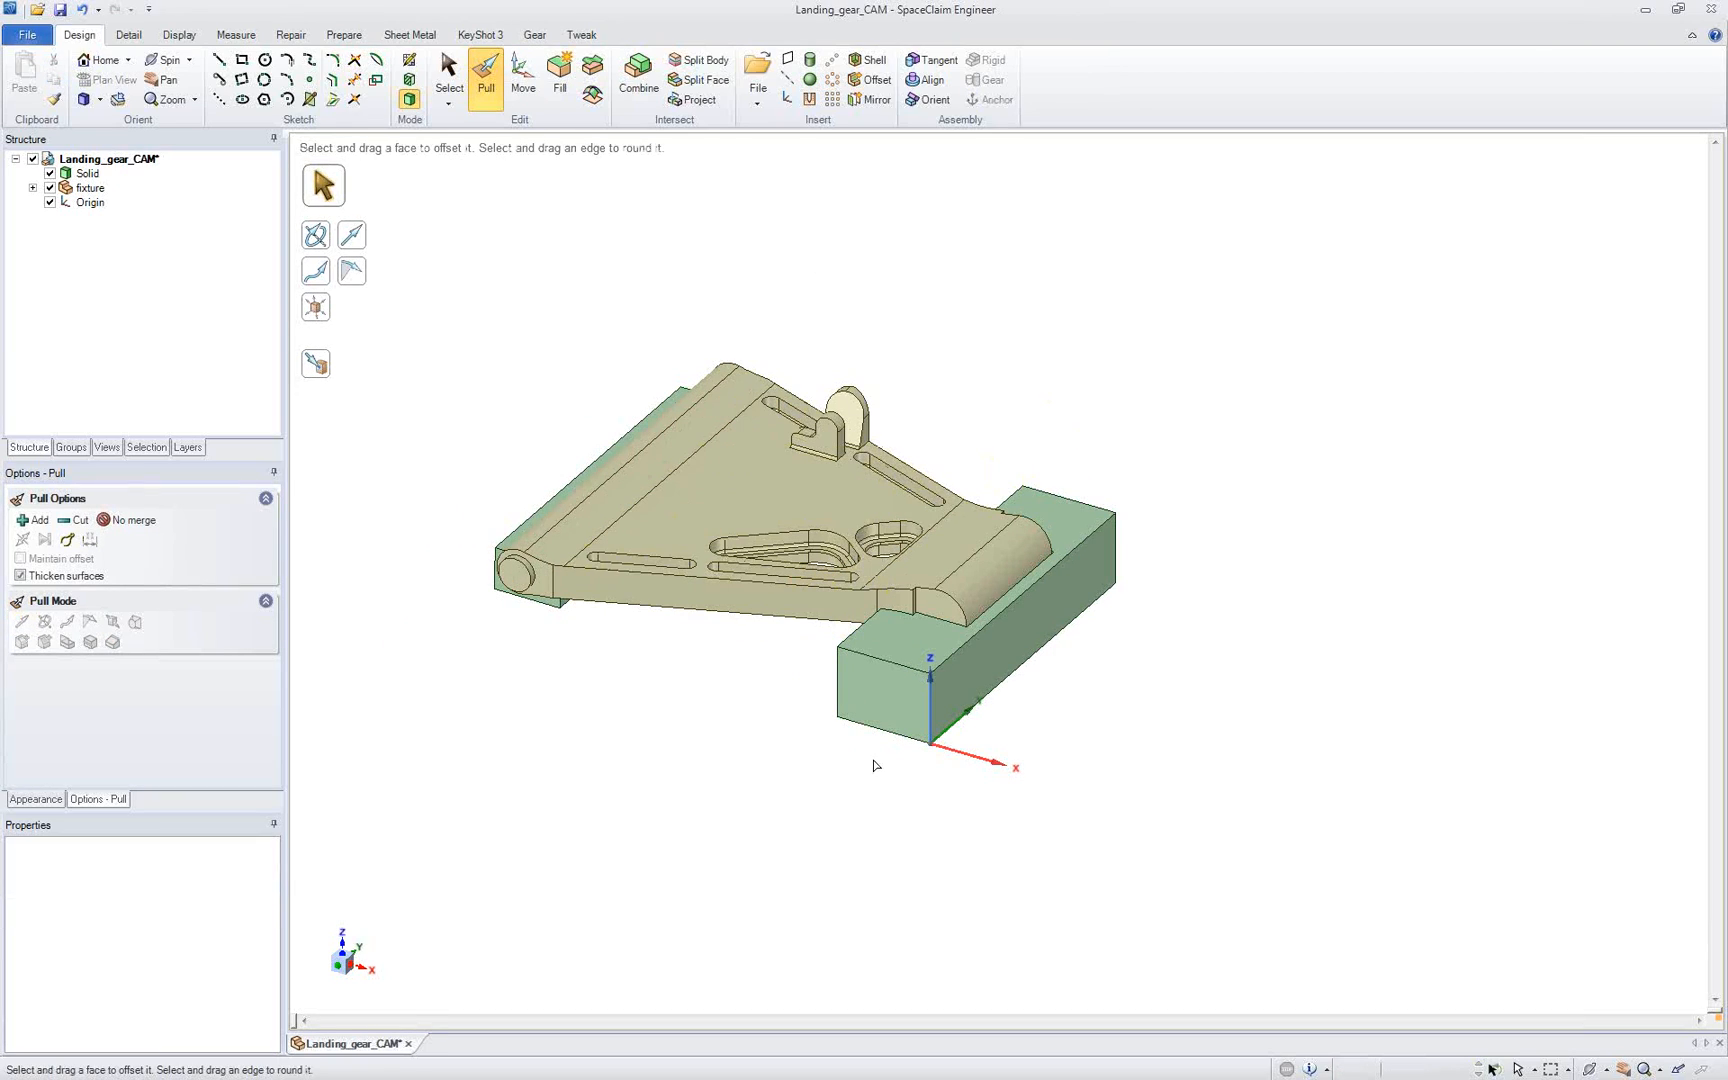
pyautogui.moveTo(745, 681); pyautogui.dragTo(816, 705, button='middle')
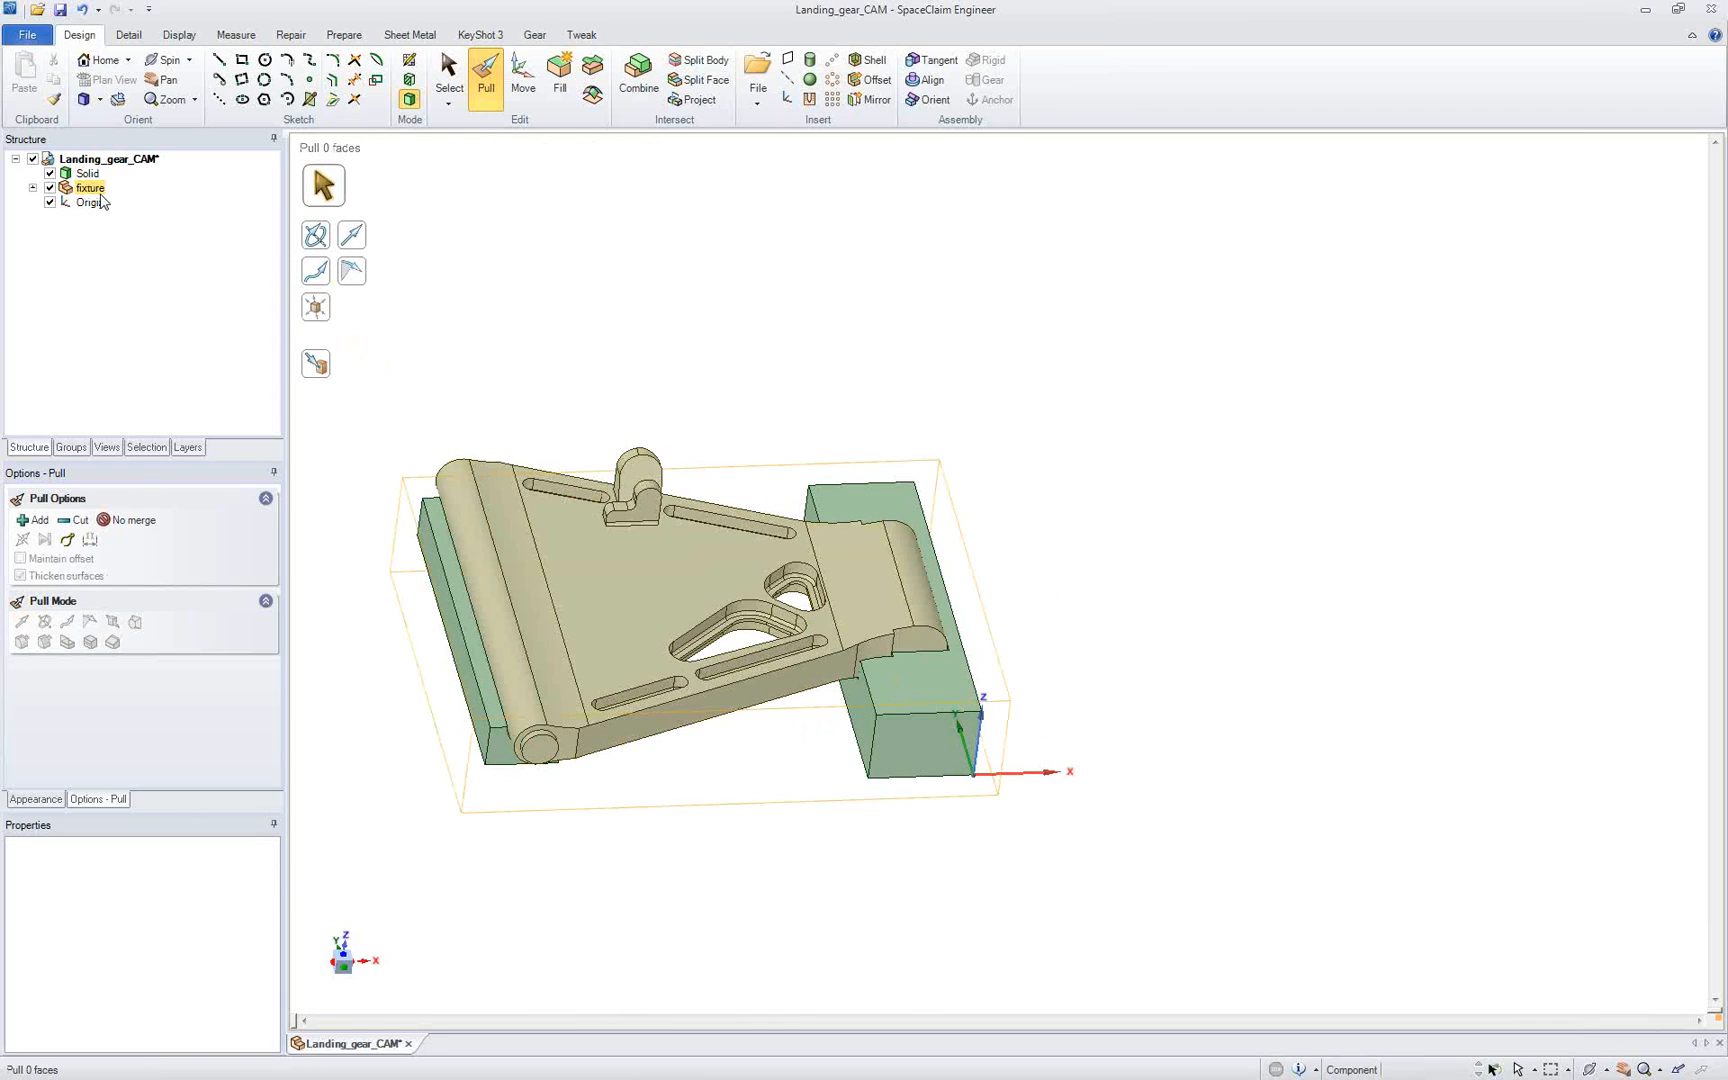
pyautogui.rightClick(95, 192)
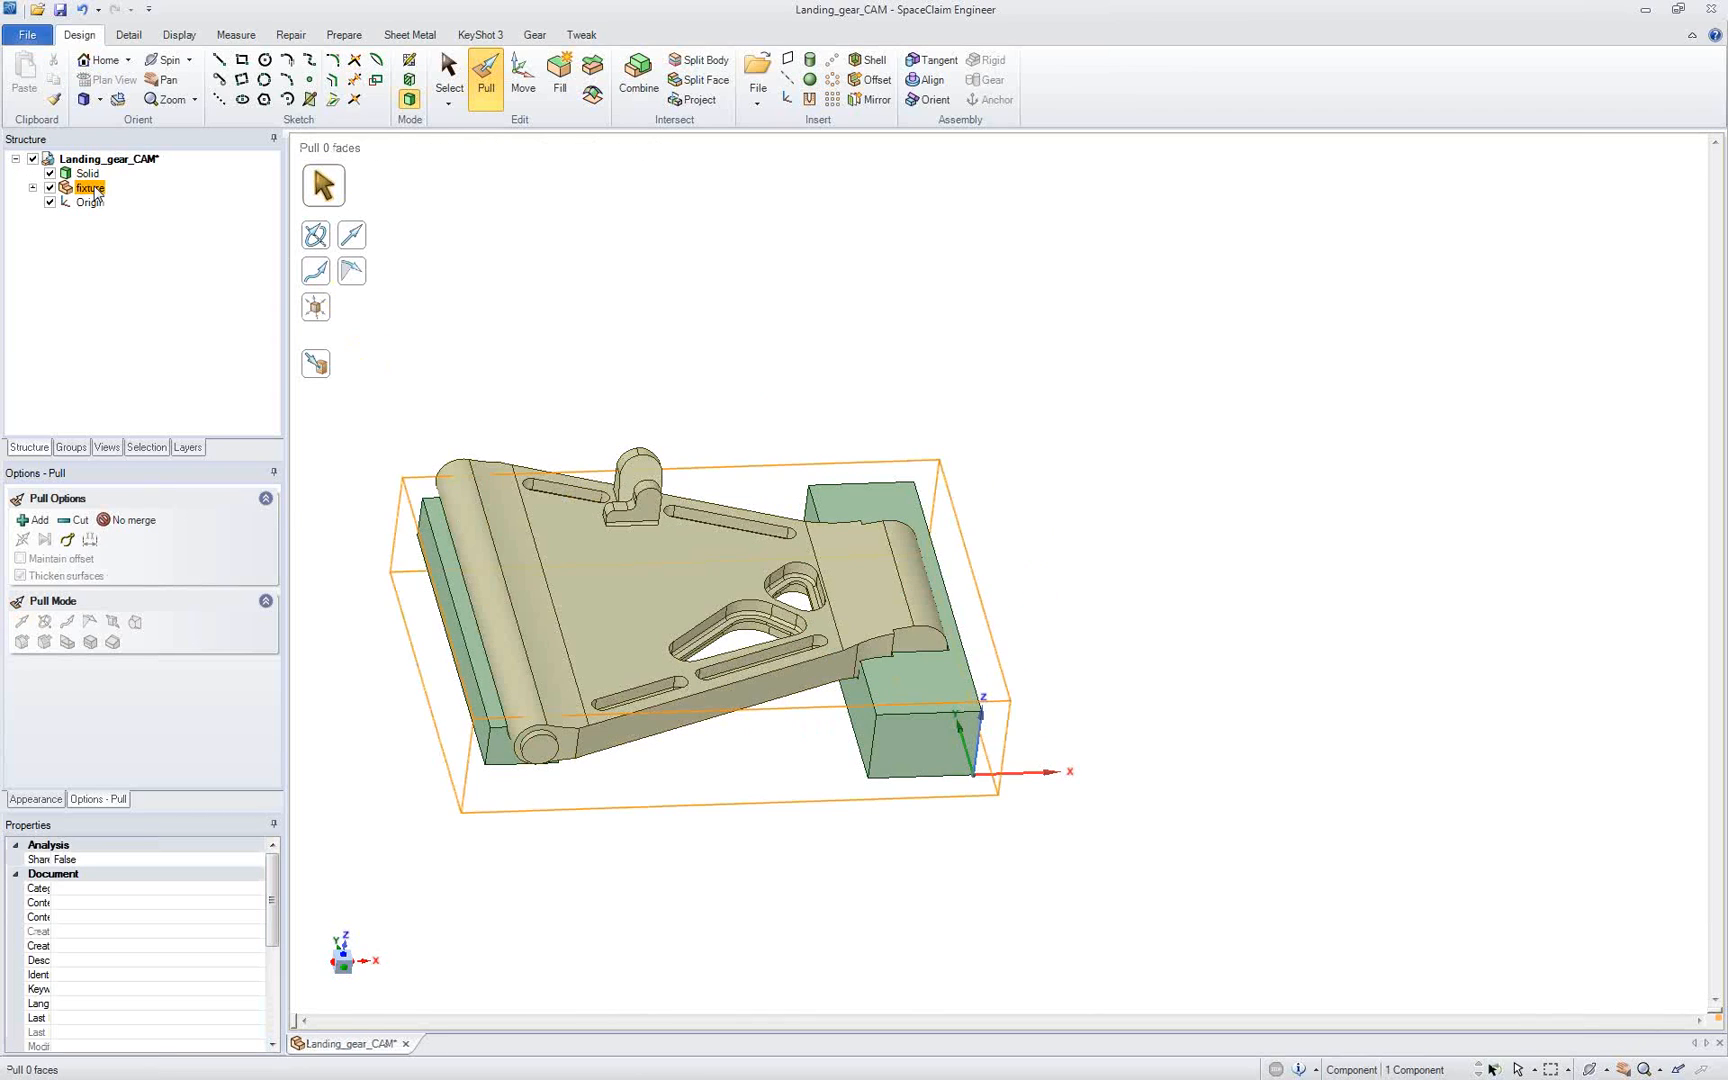
pyautogui.click(571, 260)
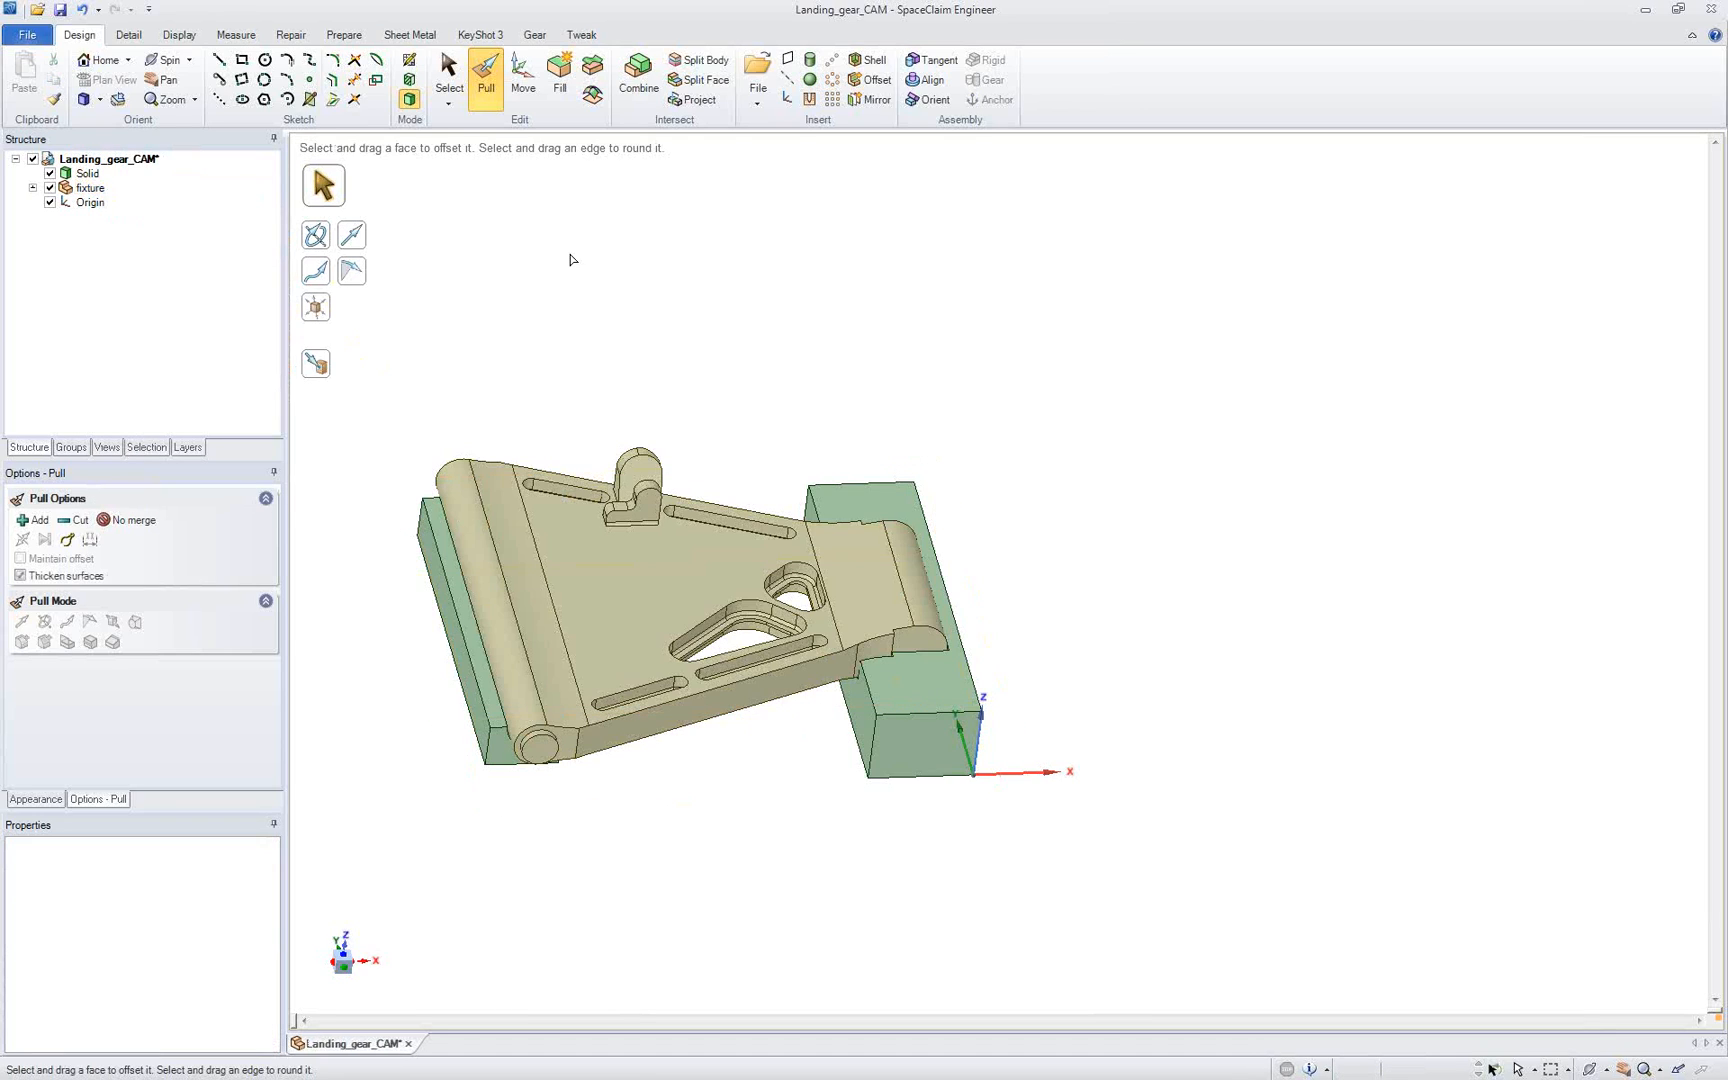
pyautogui.press('h')
# Step: Create a drawing sheet of the landing gear assembly and add a general isometric view above the right view
pyautogui.click(24, 35)
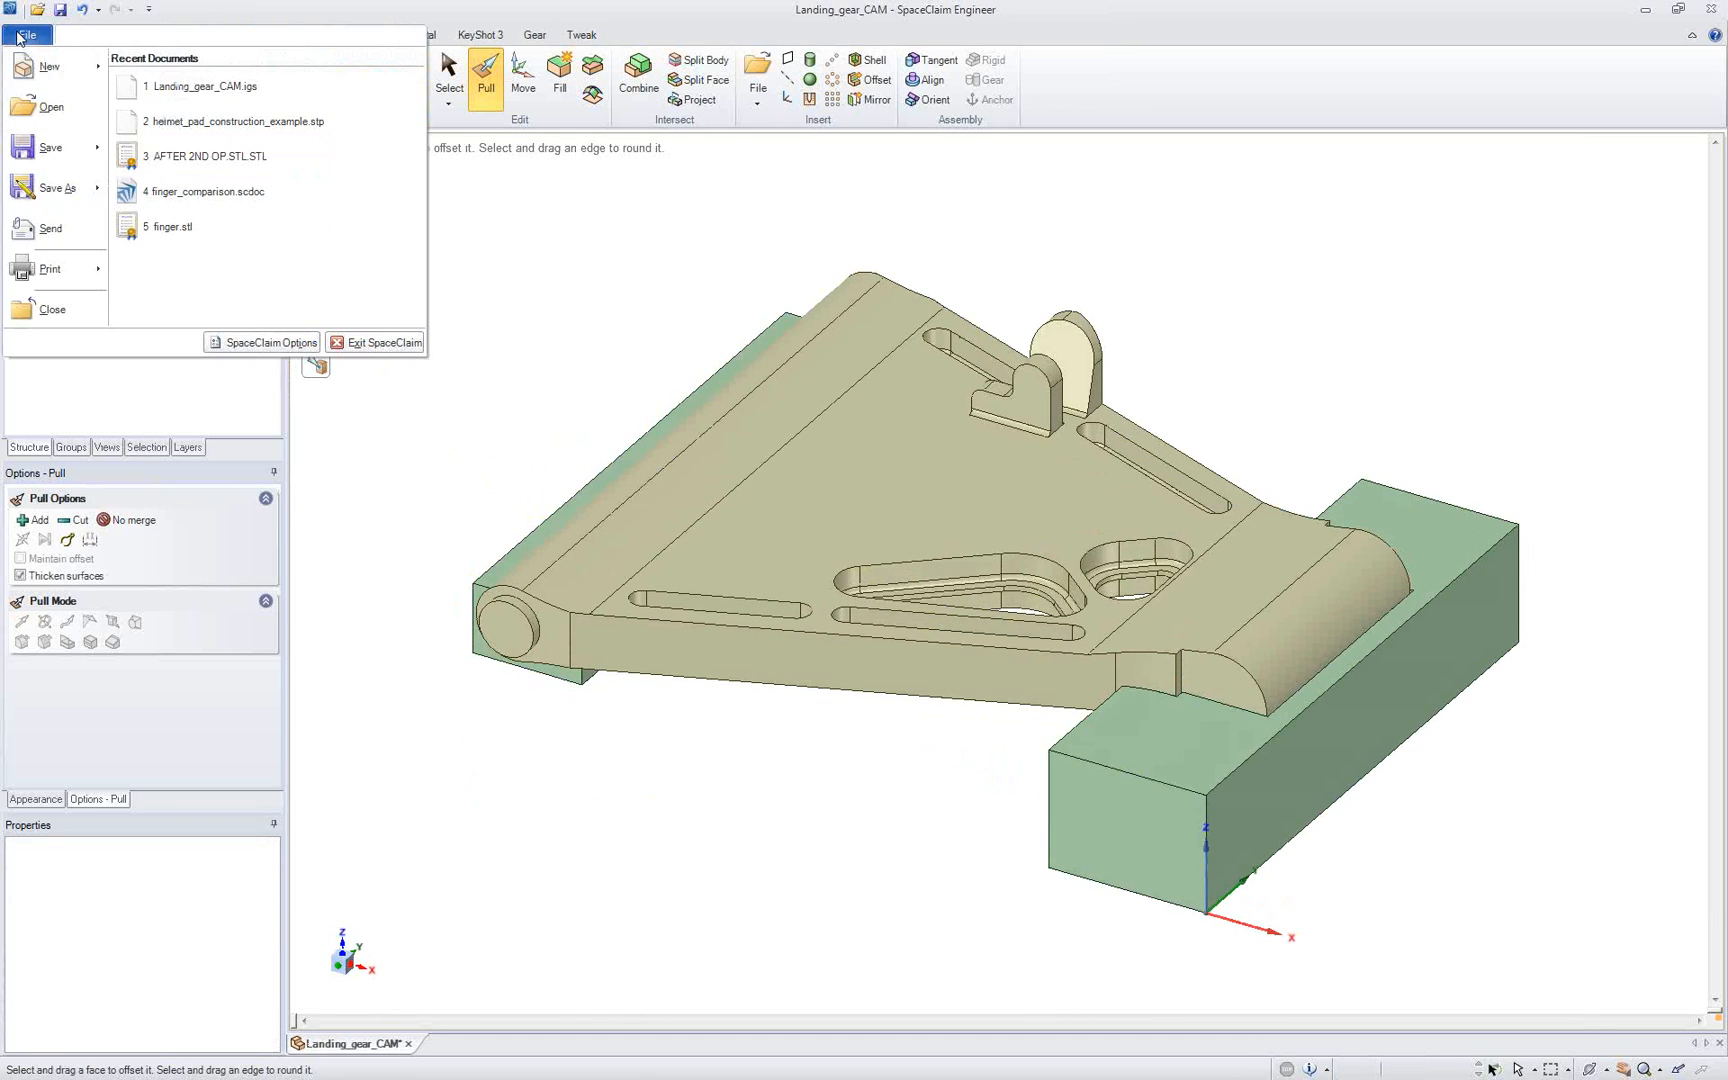
pyautogui.moveTo(76, 69)
pyautogui.click(171, 119)
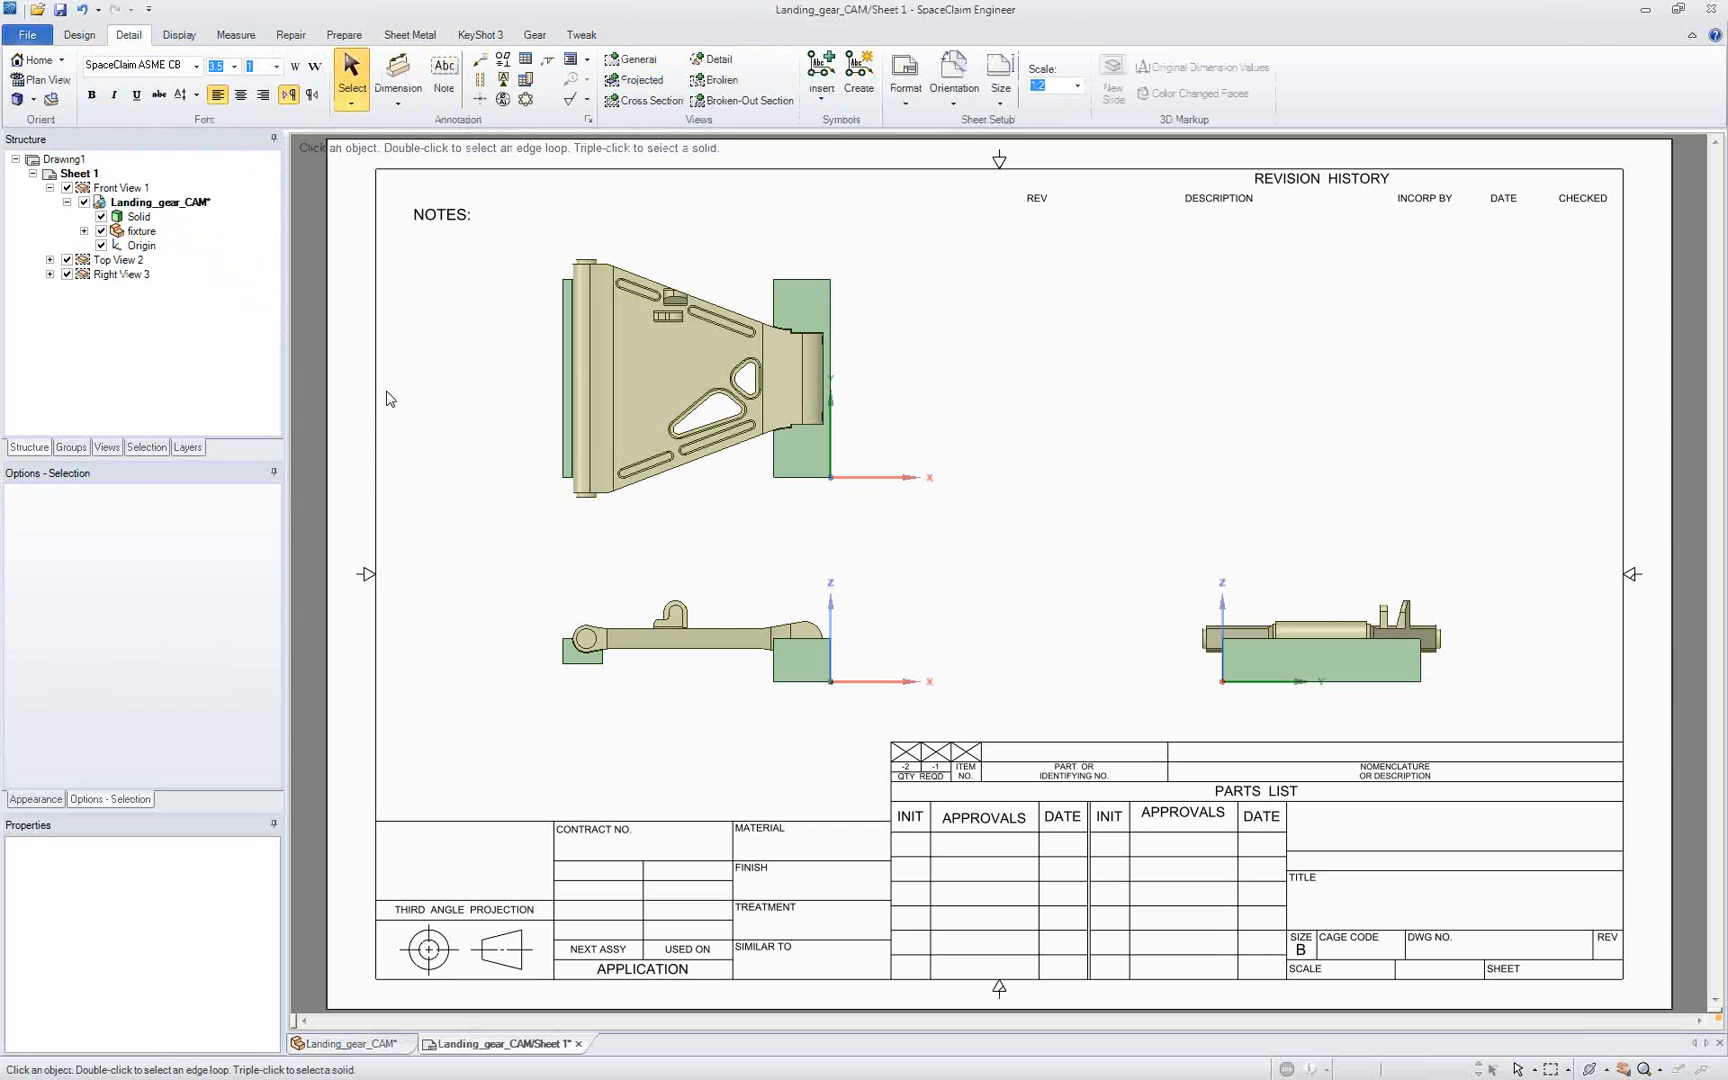
pyautogui.click(653, 65)
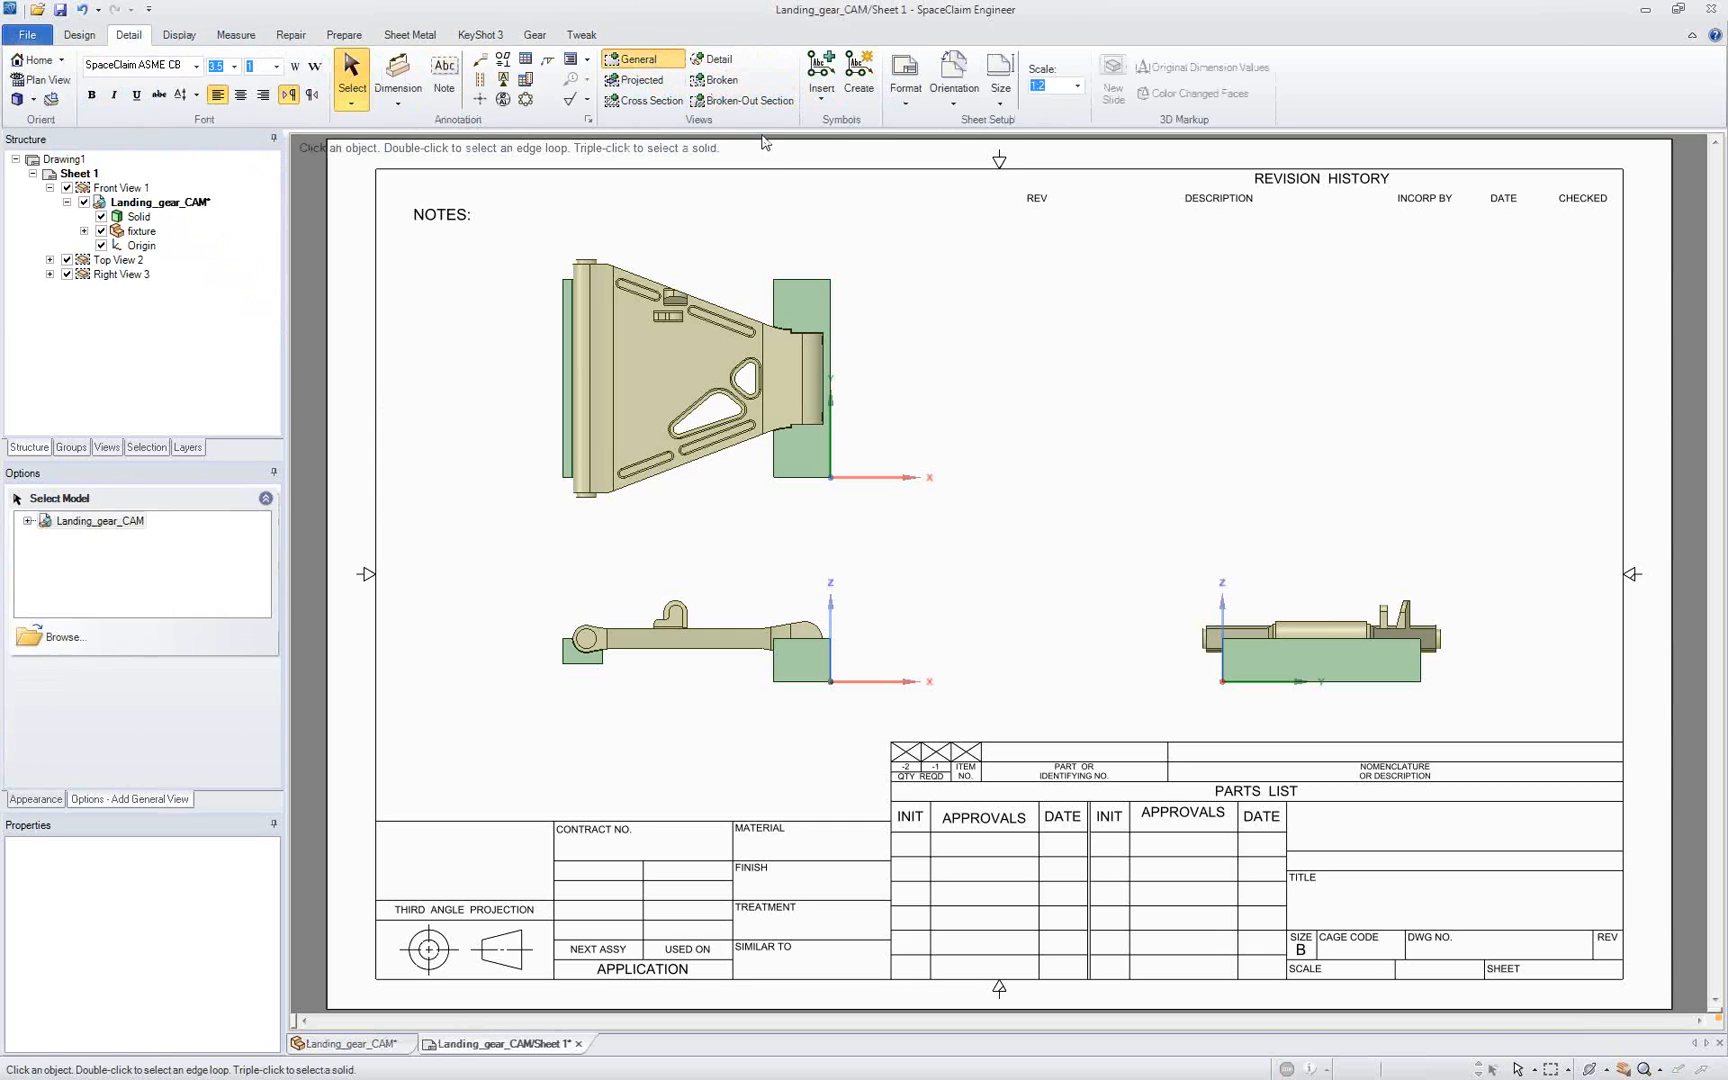
pyautogui.click(1296, 385)
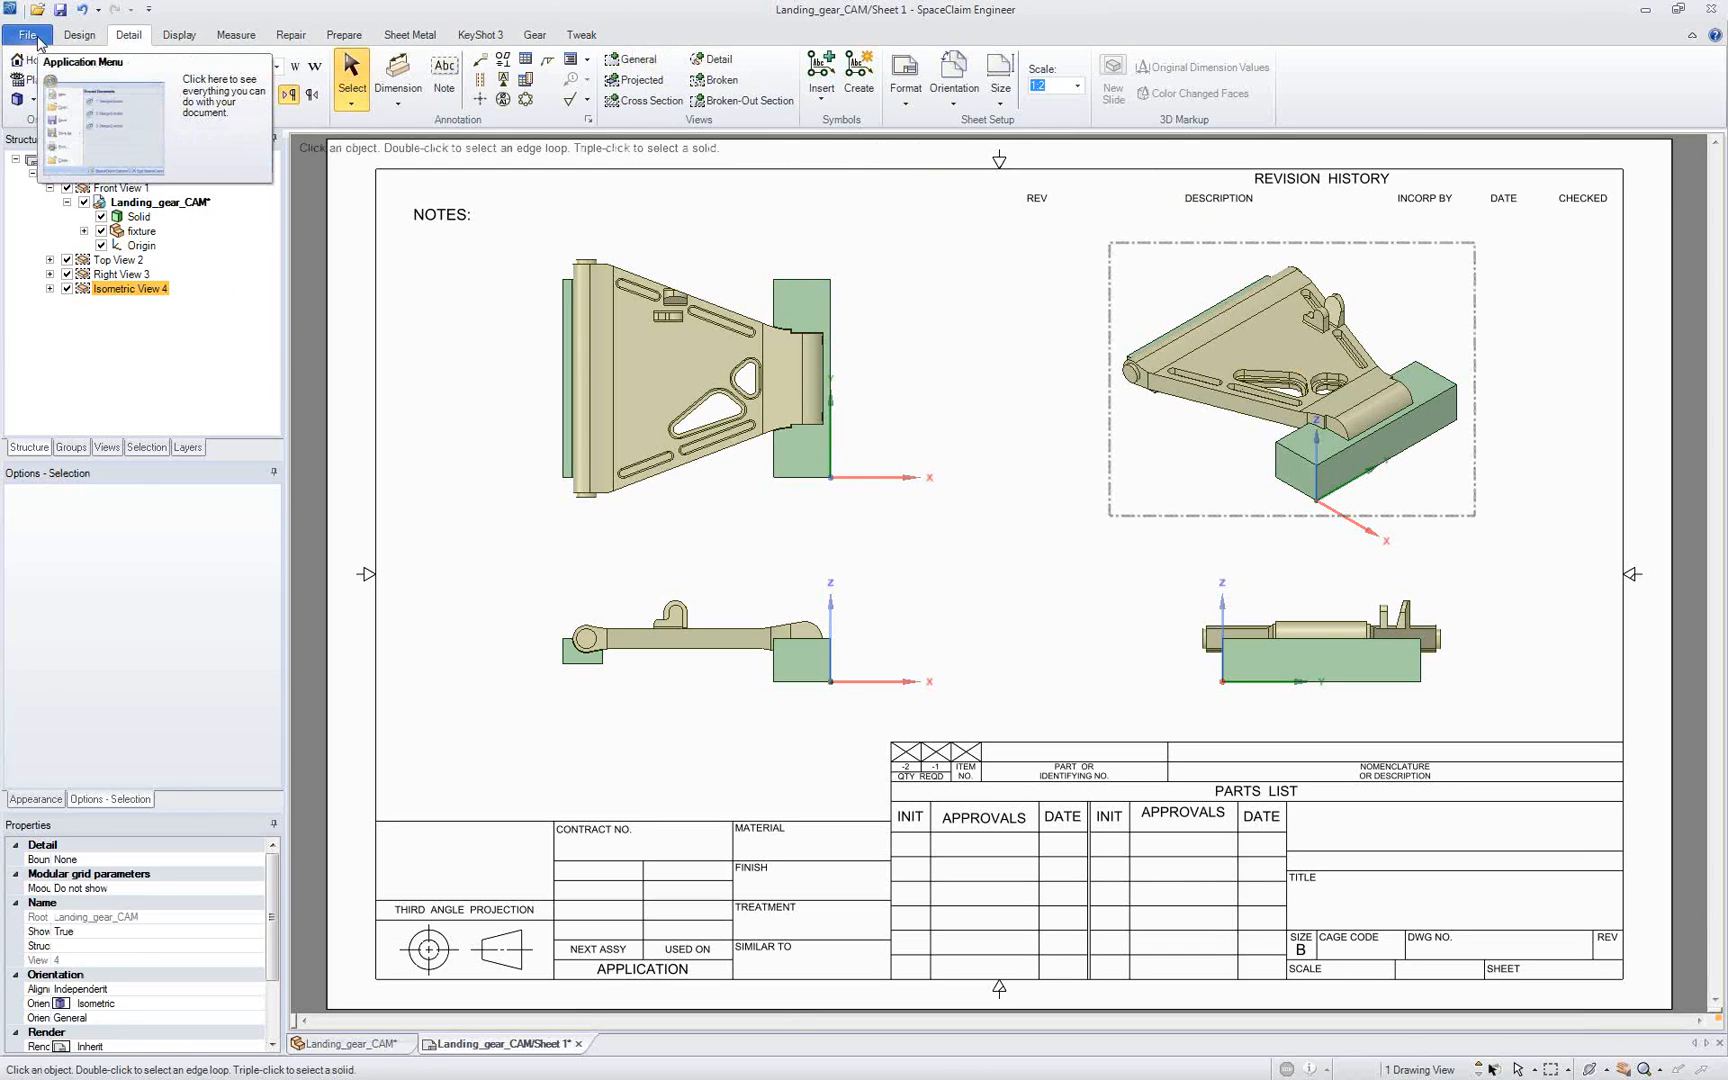
# Step: Open the SpaceClaim file 6LTAA8,9.scdoc from the Dirty_repair folder on the Desktop
pyautogui.click(38, 40)
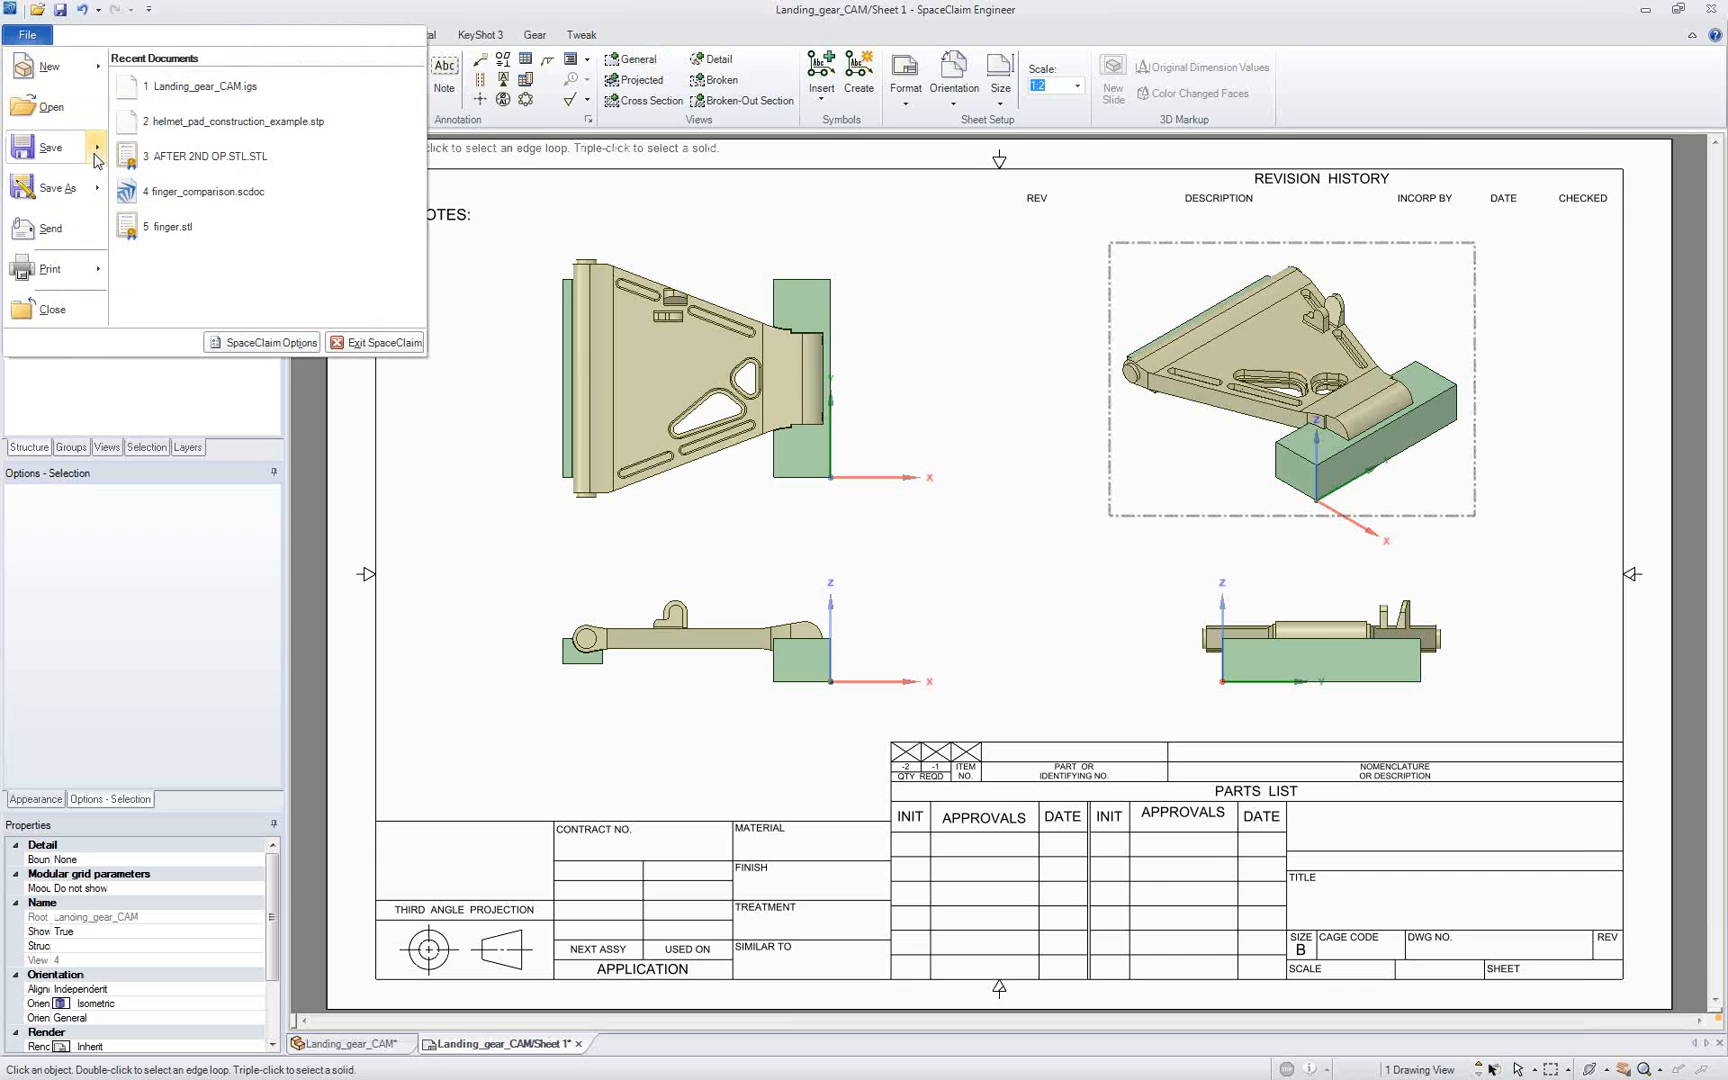
pyautogui.click(50, 117)
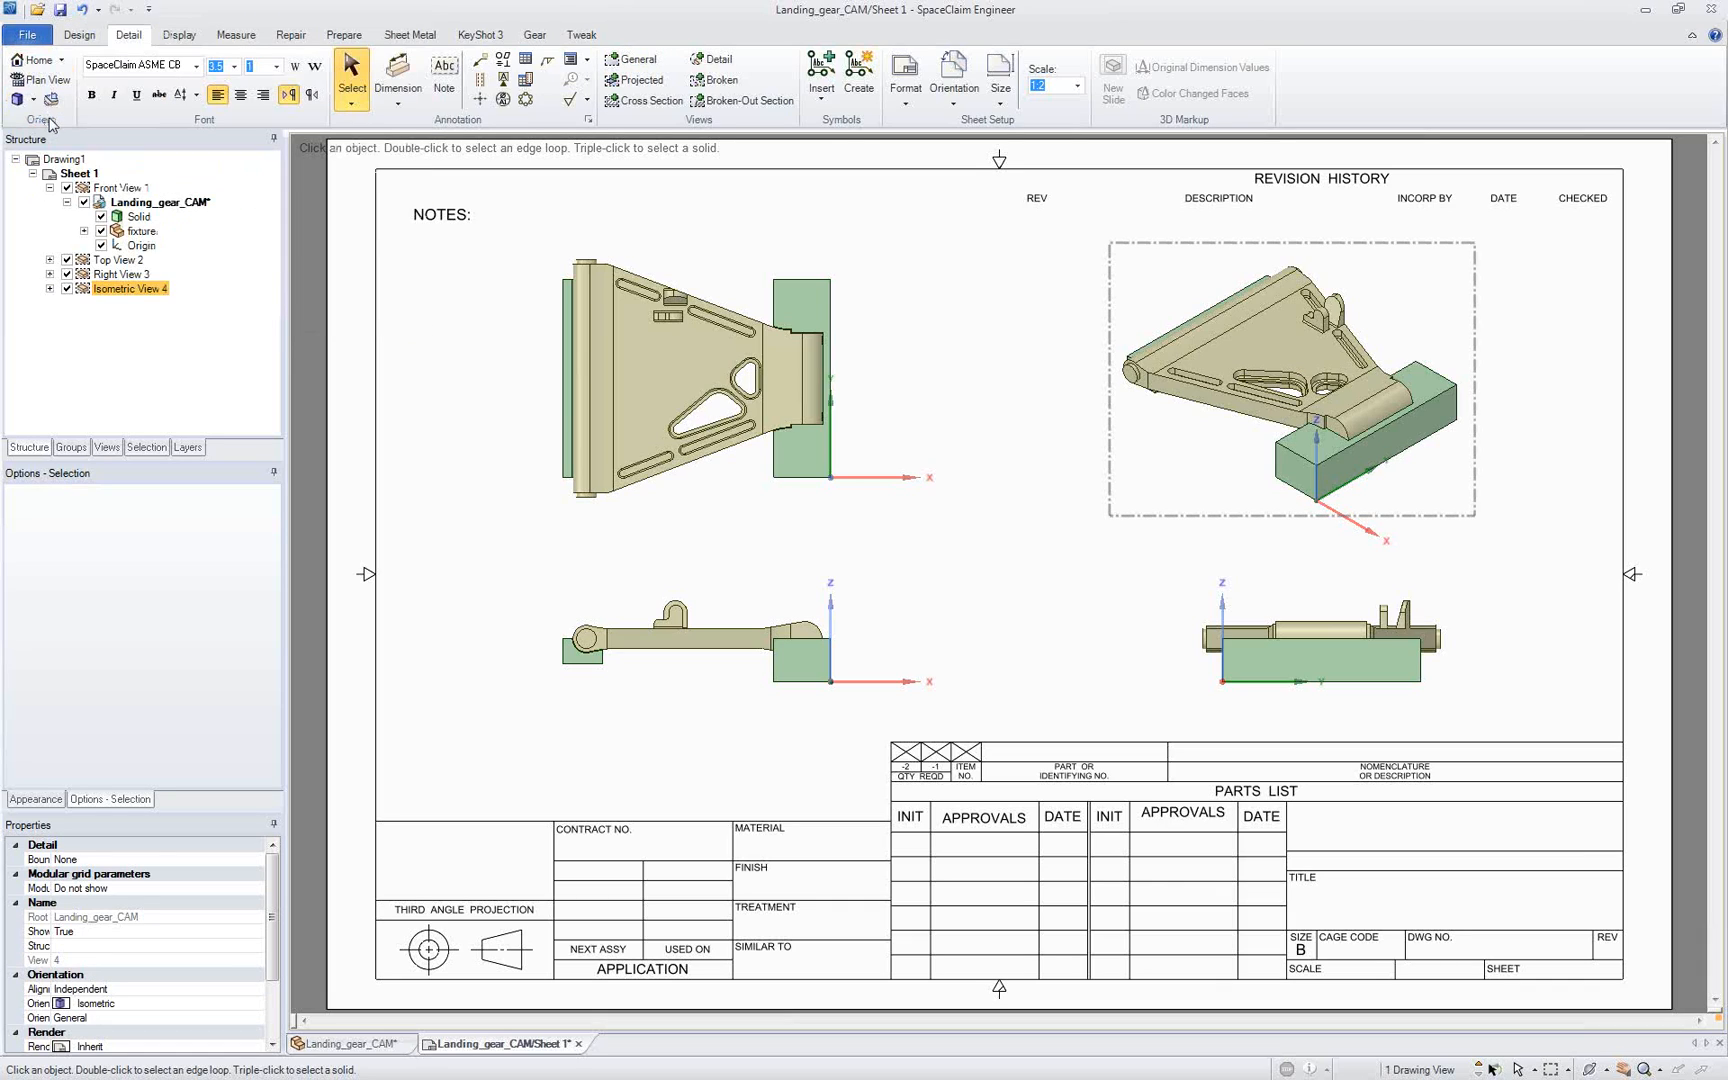
pyautogui.click(263, 185)
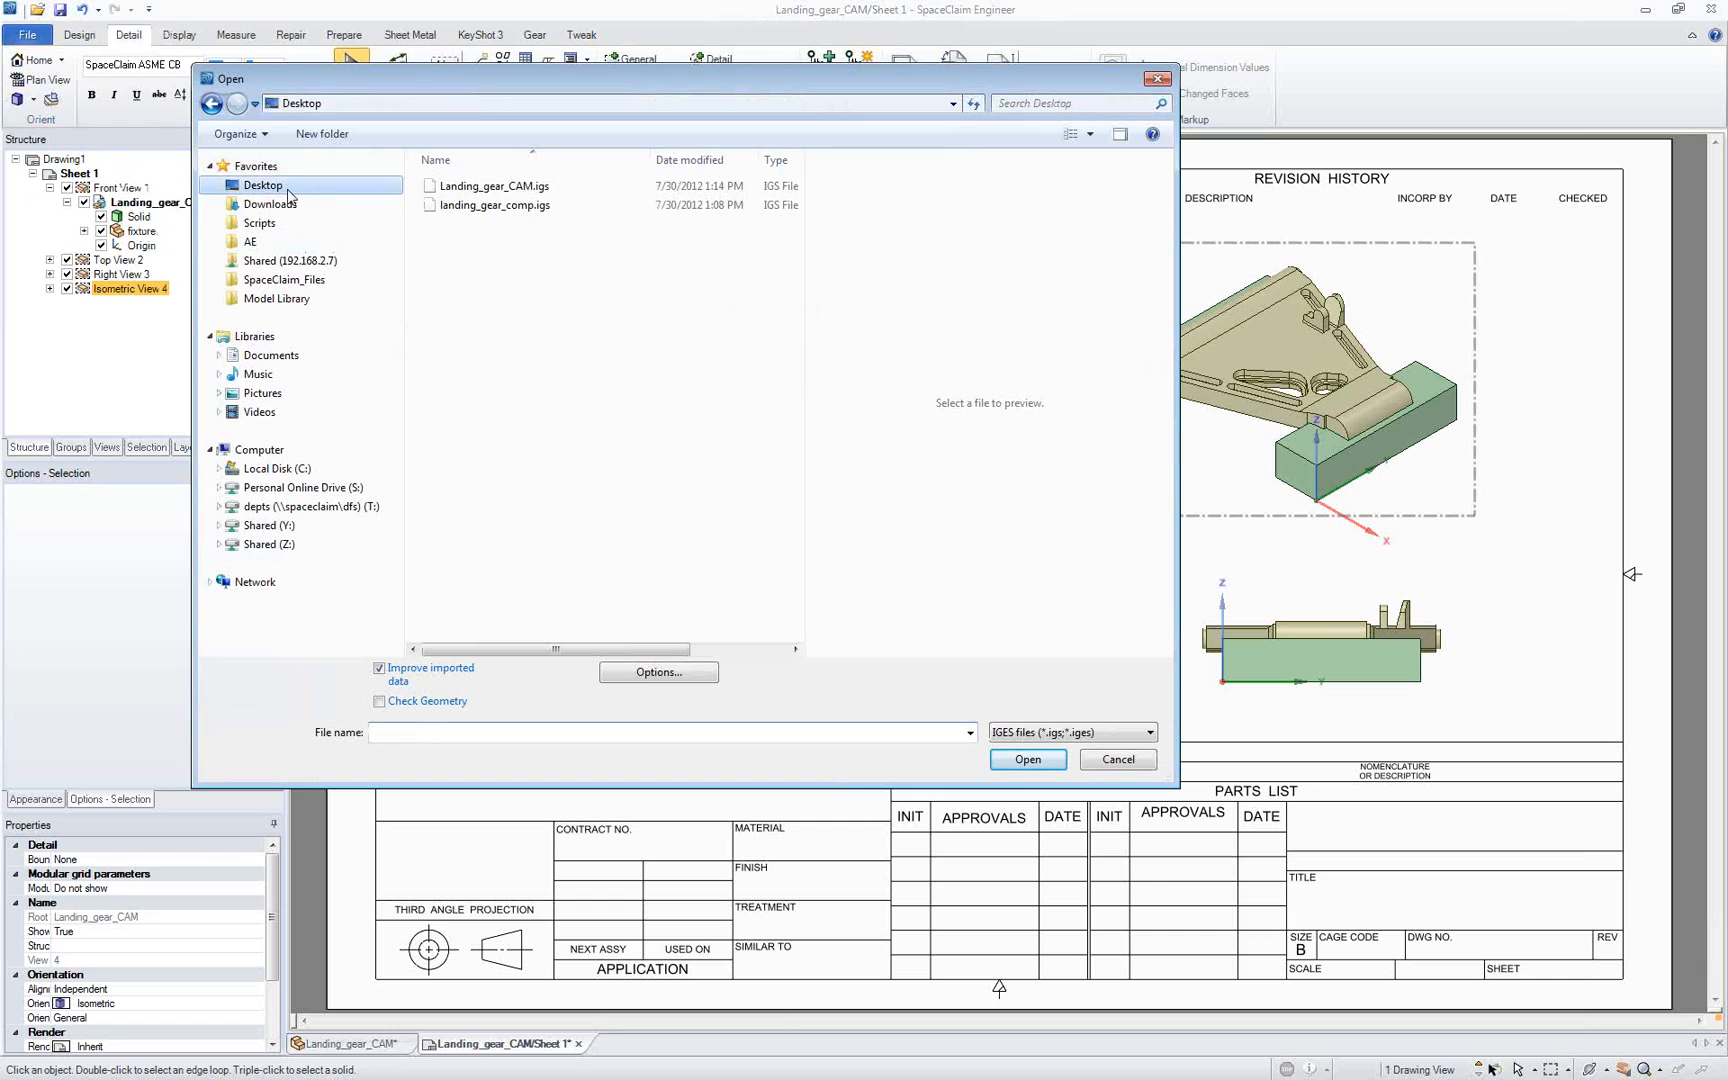
pyautogui.write('di')
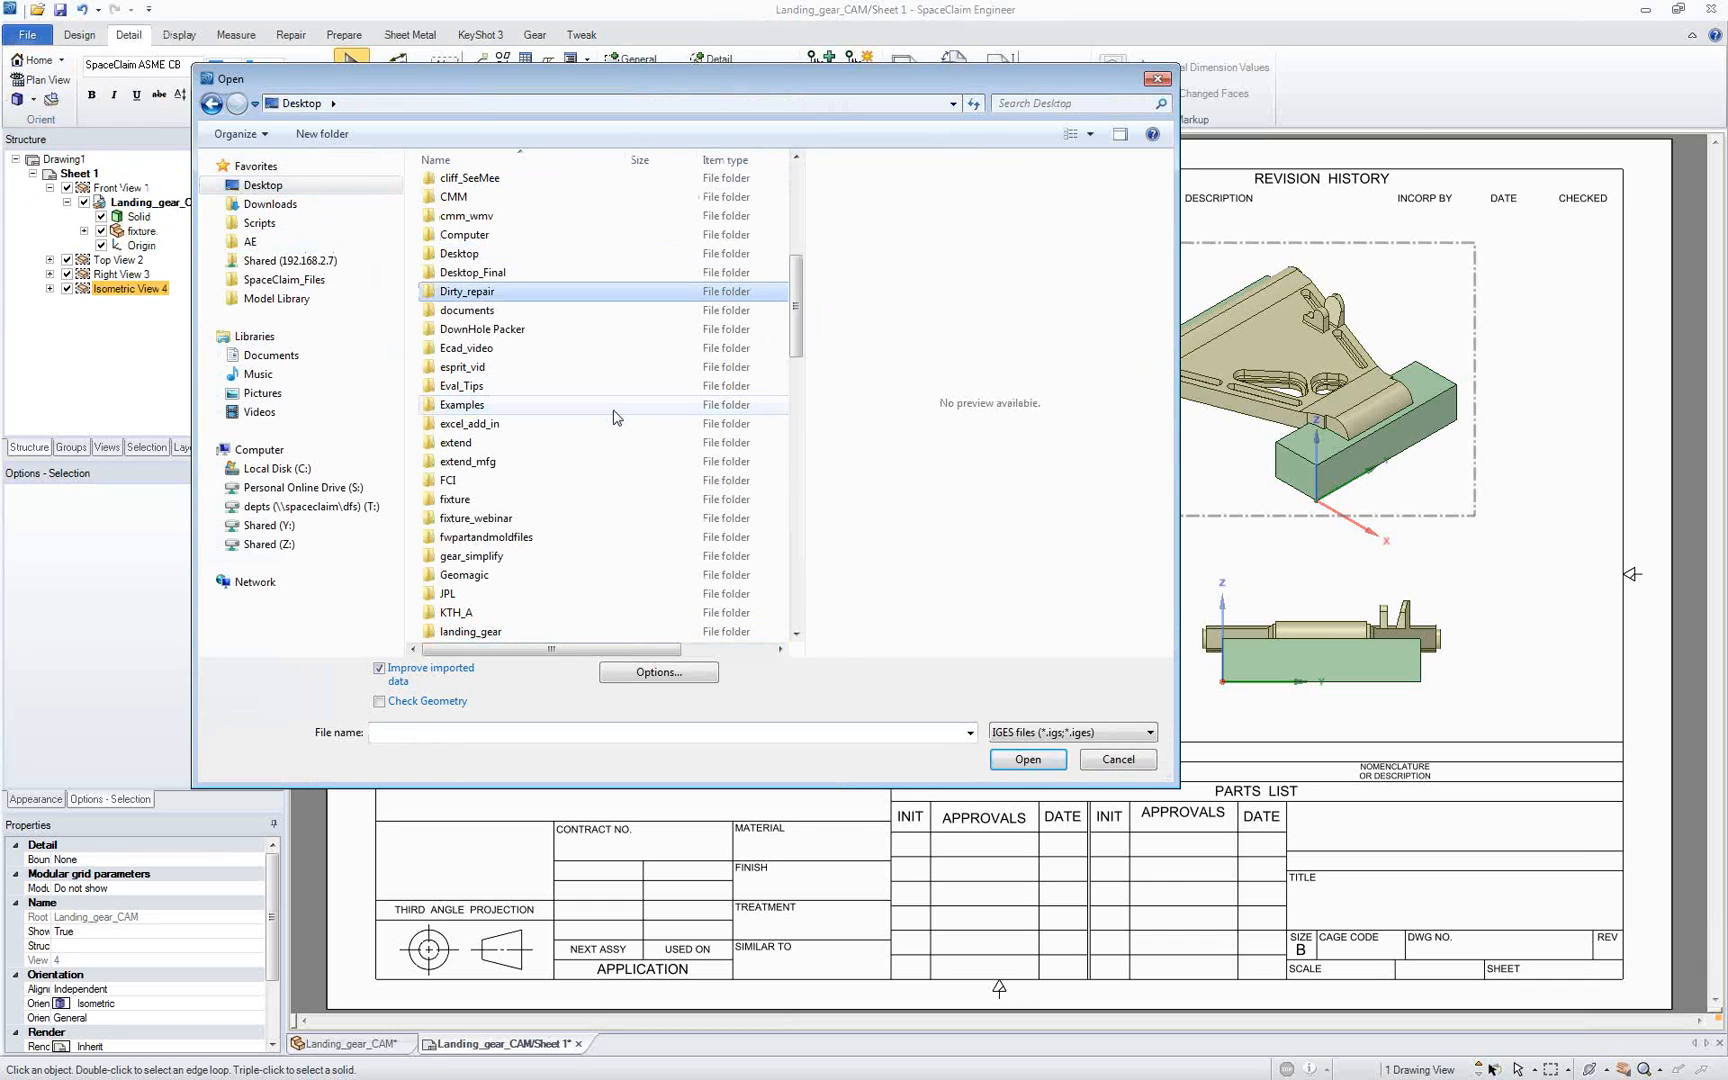
pyautogui.press('Return')
pyautogui.click(1027, 730)
pyautogui.click(1036, 758)
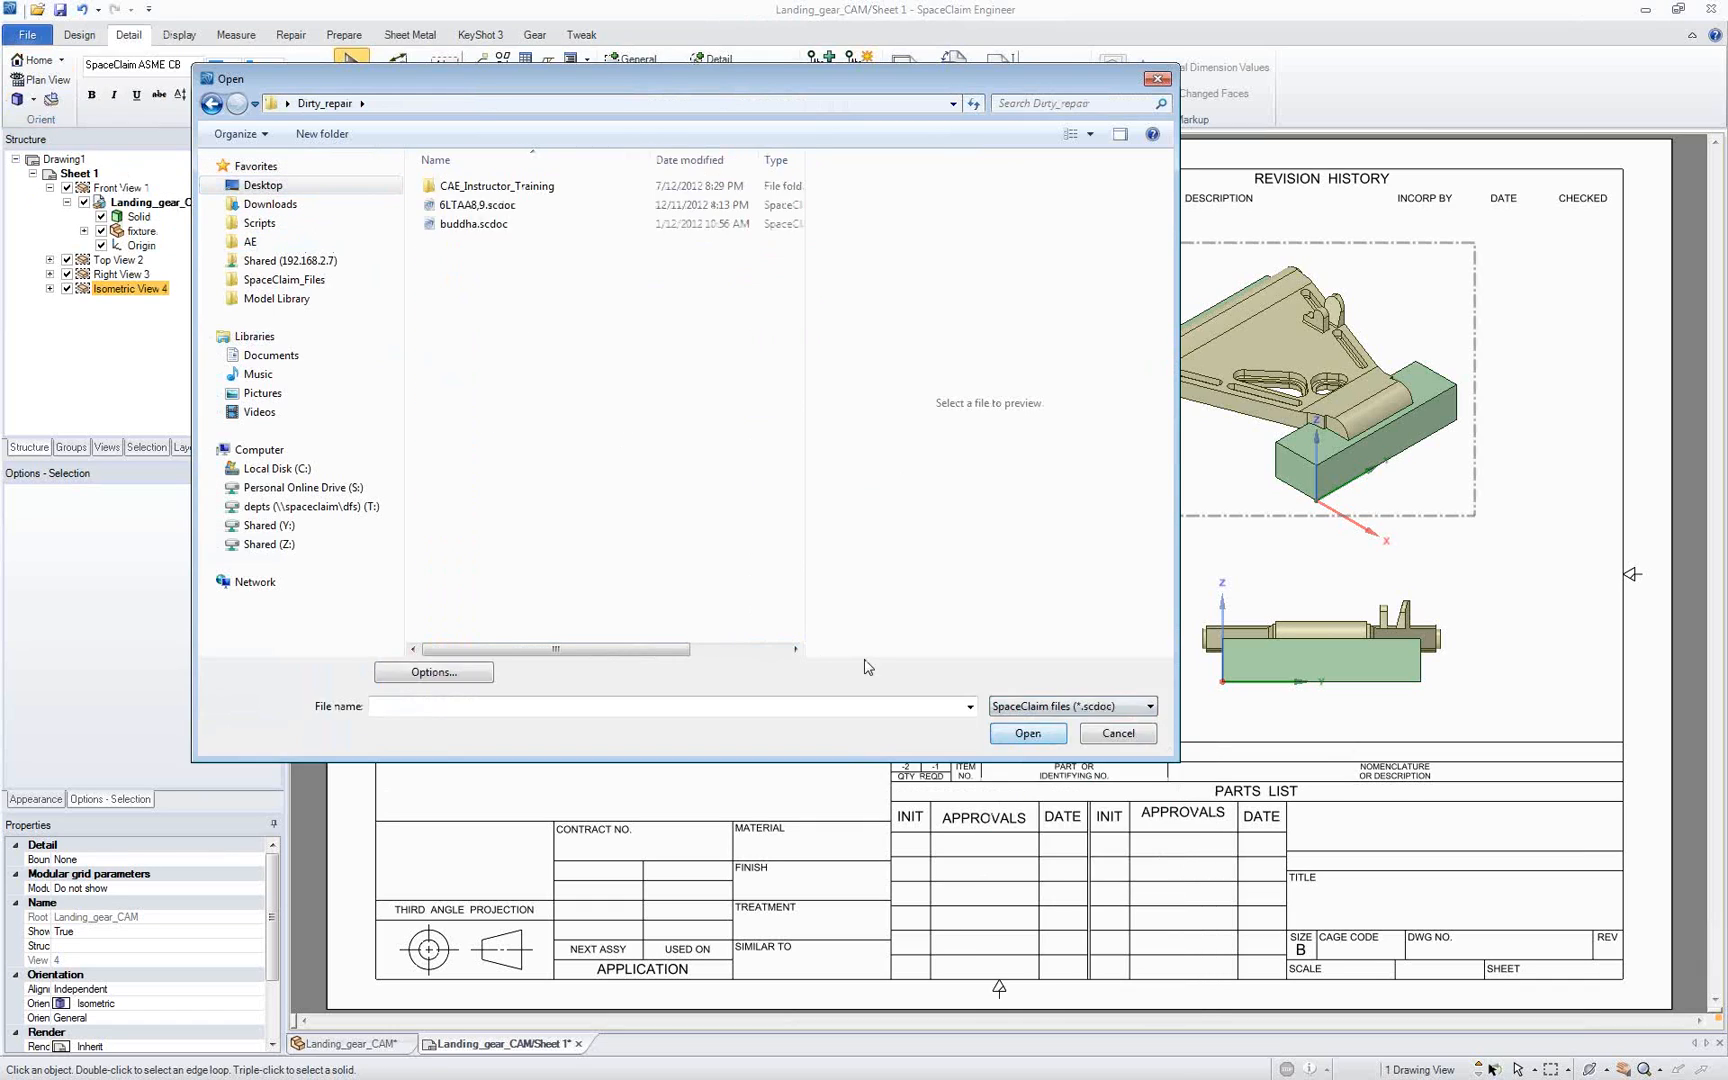
pyautogui.doubleClick(482, 208)
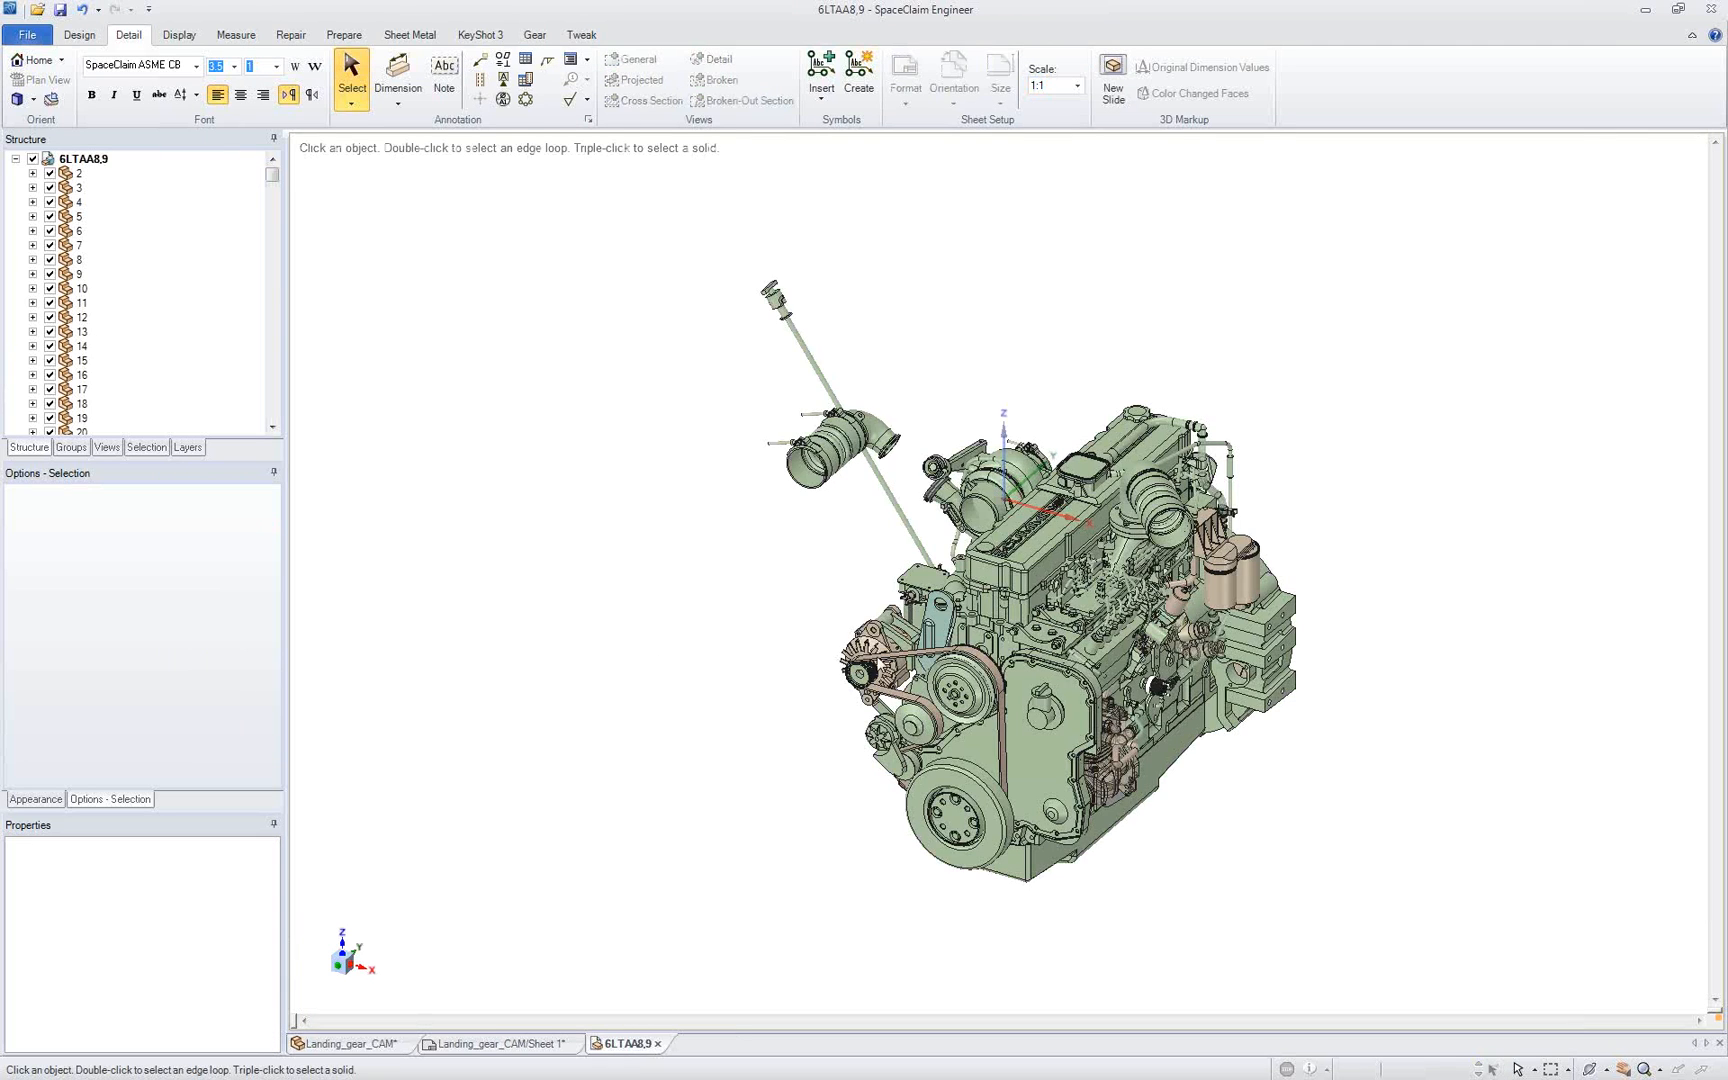
# Step: Select the compressor's housing body on the side of the engine and show the related selection options for it
pyautogui.moveTo(756, 625); pyautogui.dragTo(729, 598, button='middle')
pyautogui.moveTo(1036, 657); pyautogui.dragTo(813, 708, button='middle')
pyautogui.scroll(3, 788, 648)
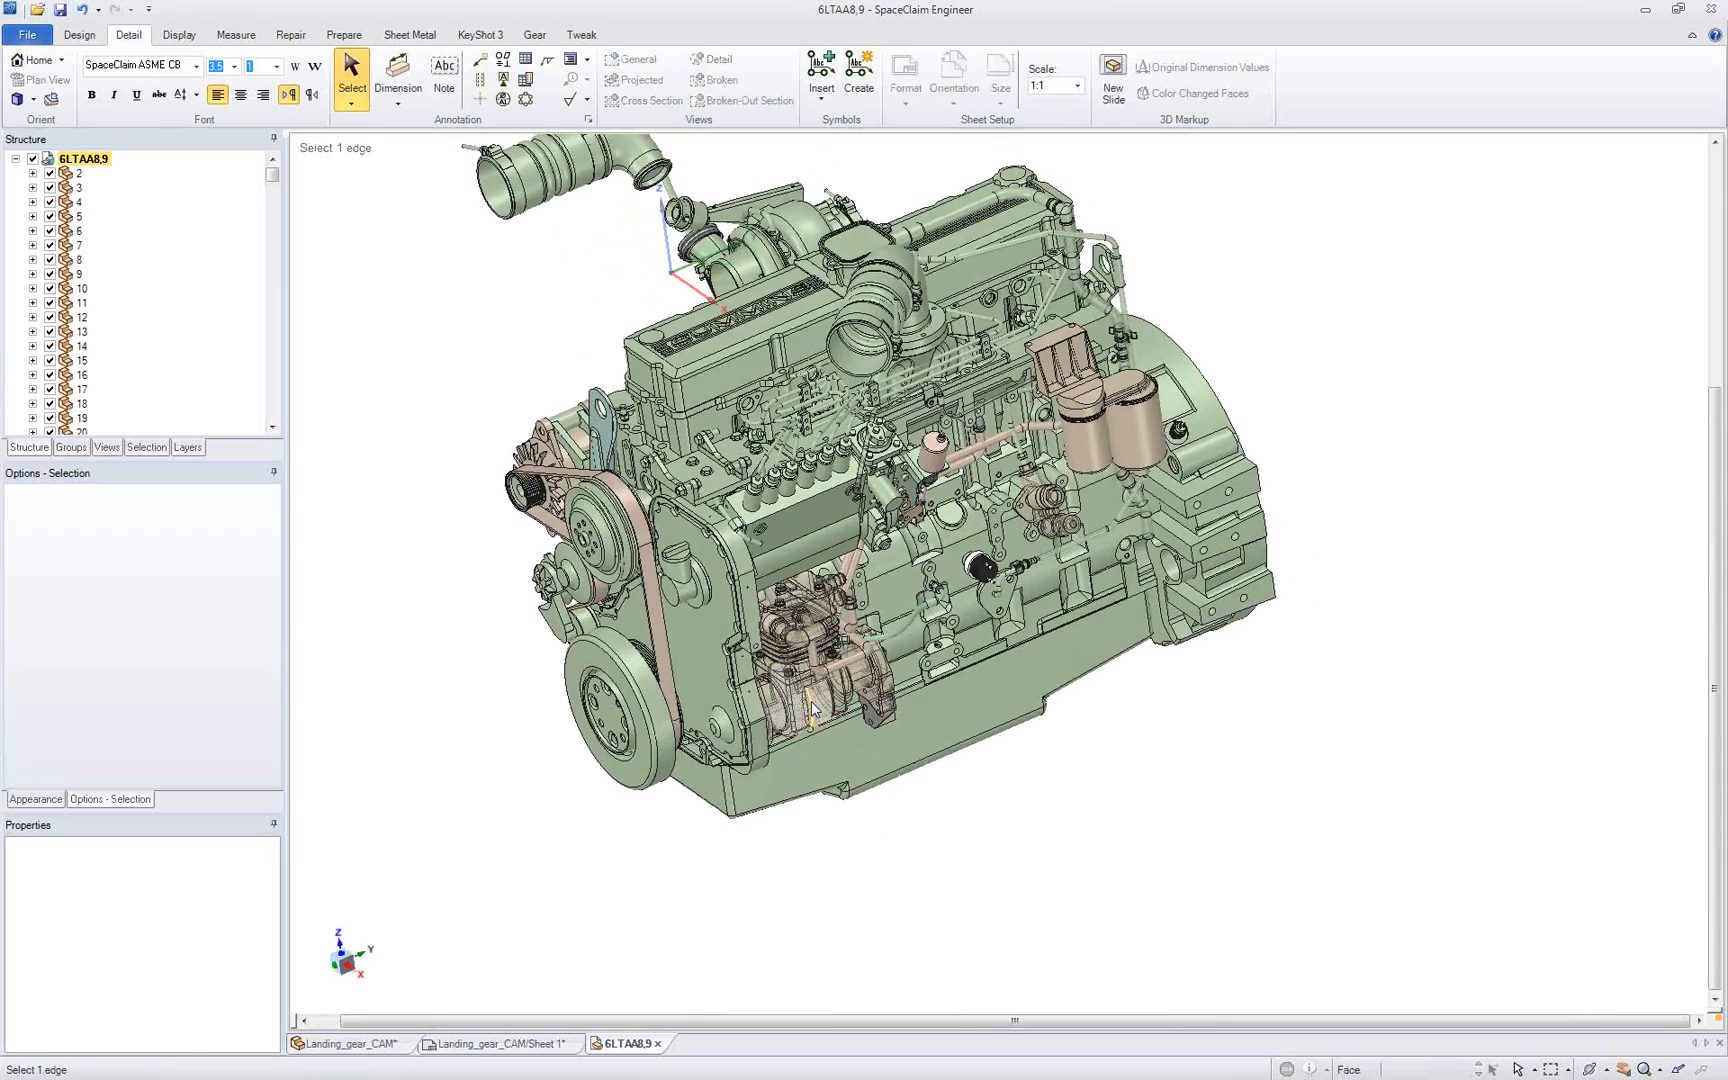
pyautogui.tripleClick(823, 706)
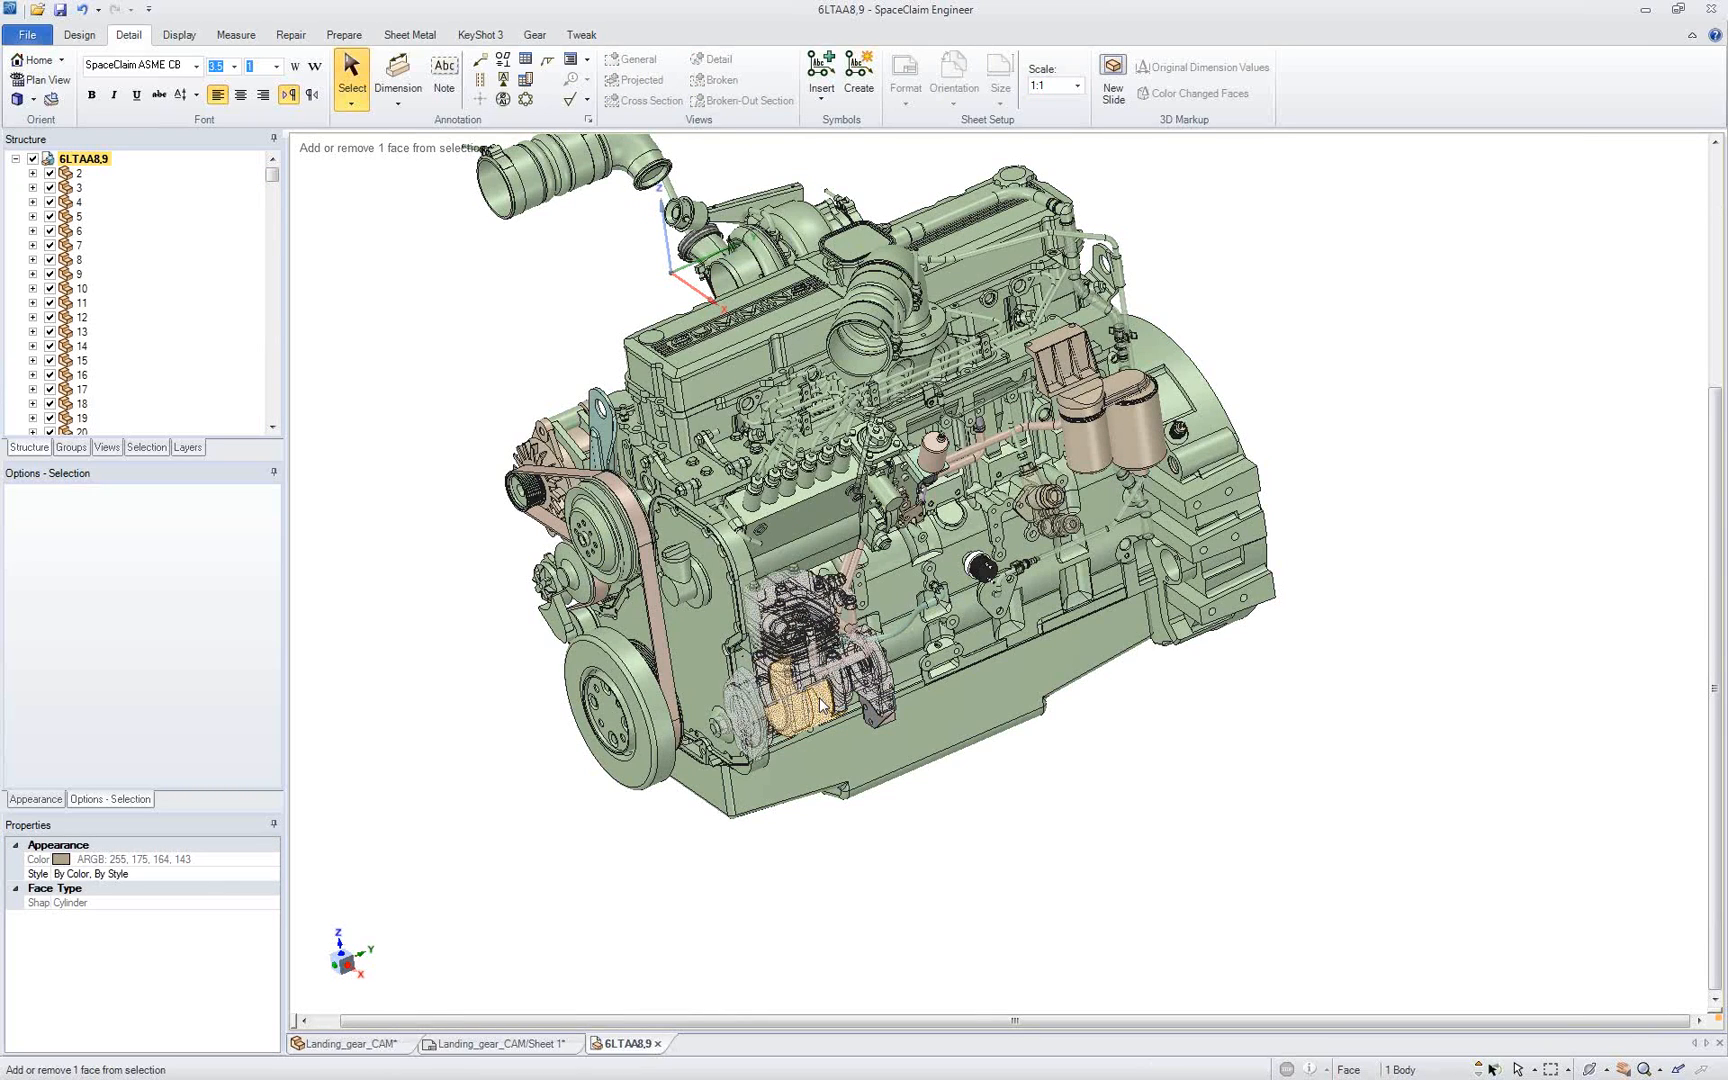
pyautogui.click(146, 447)
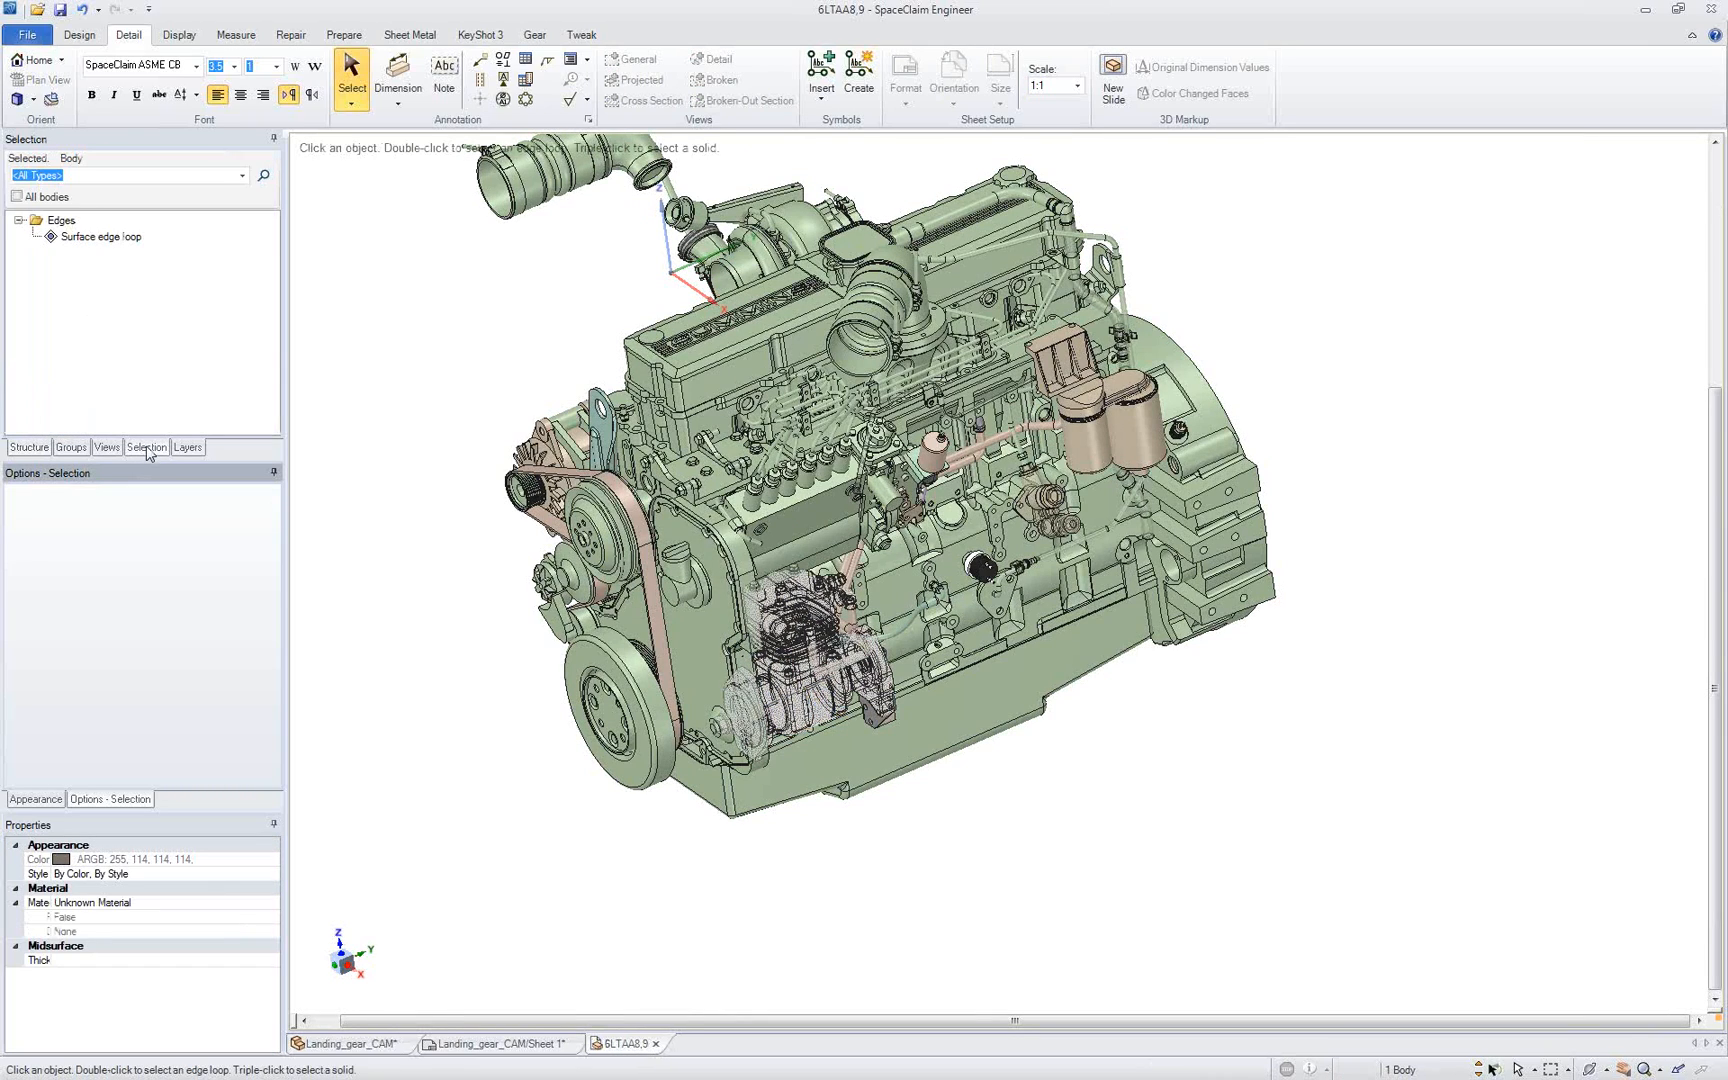
# Step: Isolate the alternator housing by hiding all other engine bodies and examine its shape
pyautogui.moveTo(460, 389); pyautogui.dragTo(476, 412, button='middle')
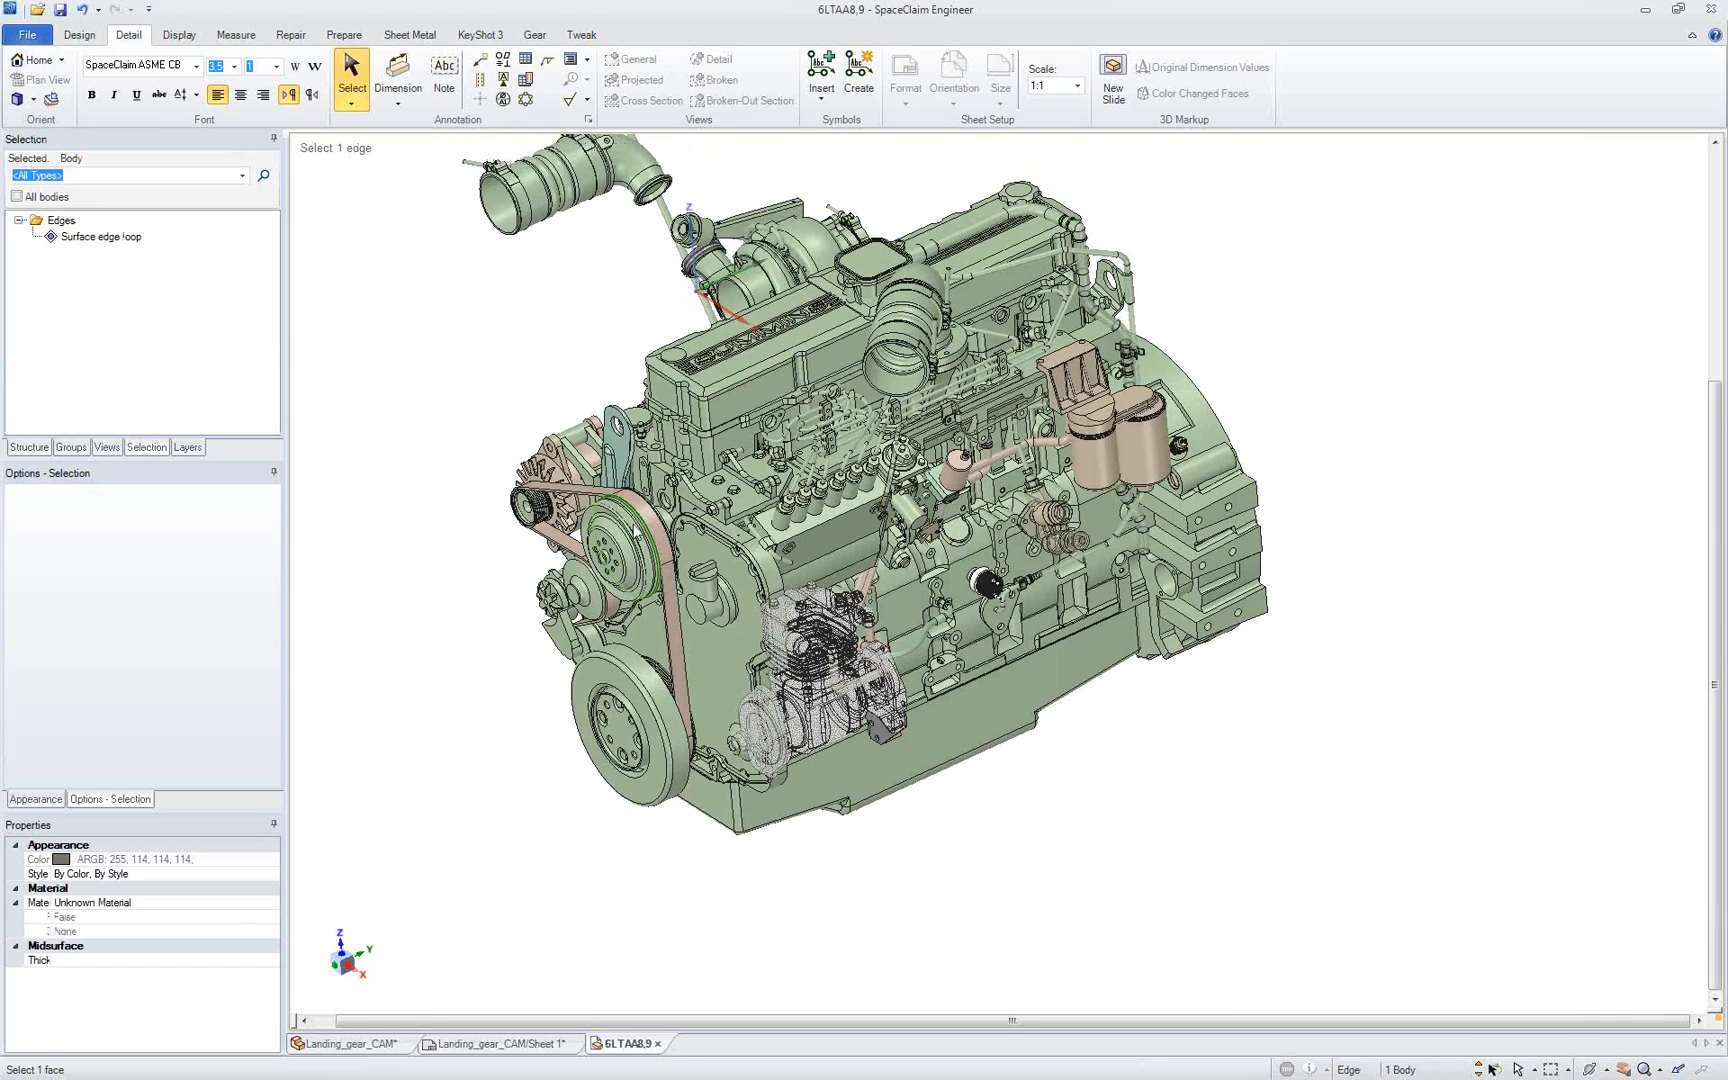
pyautogui.rightClick(598, 662)
pyautogui.click(480, 624)
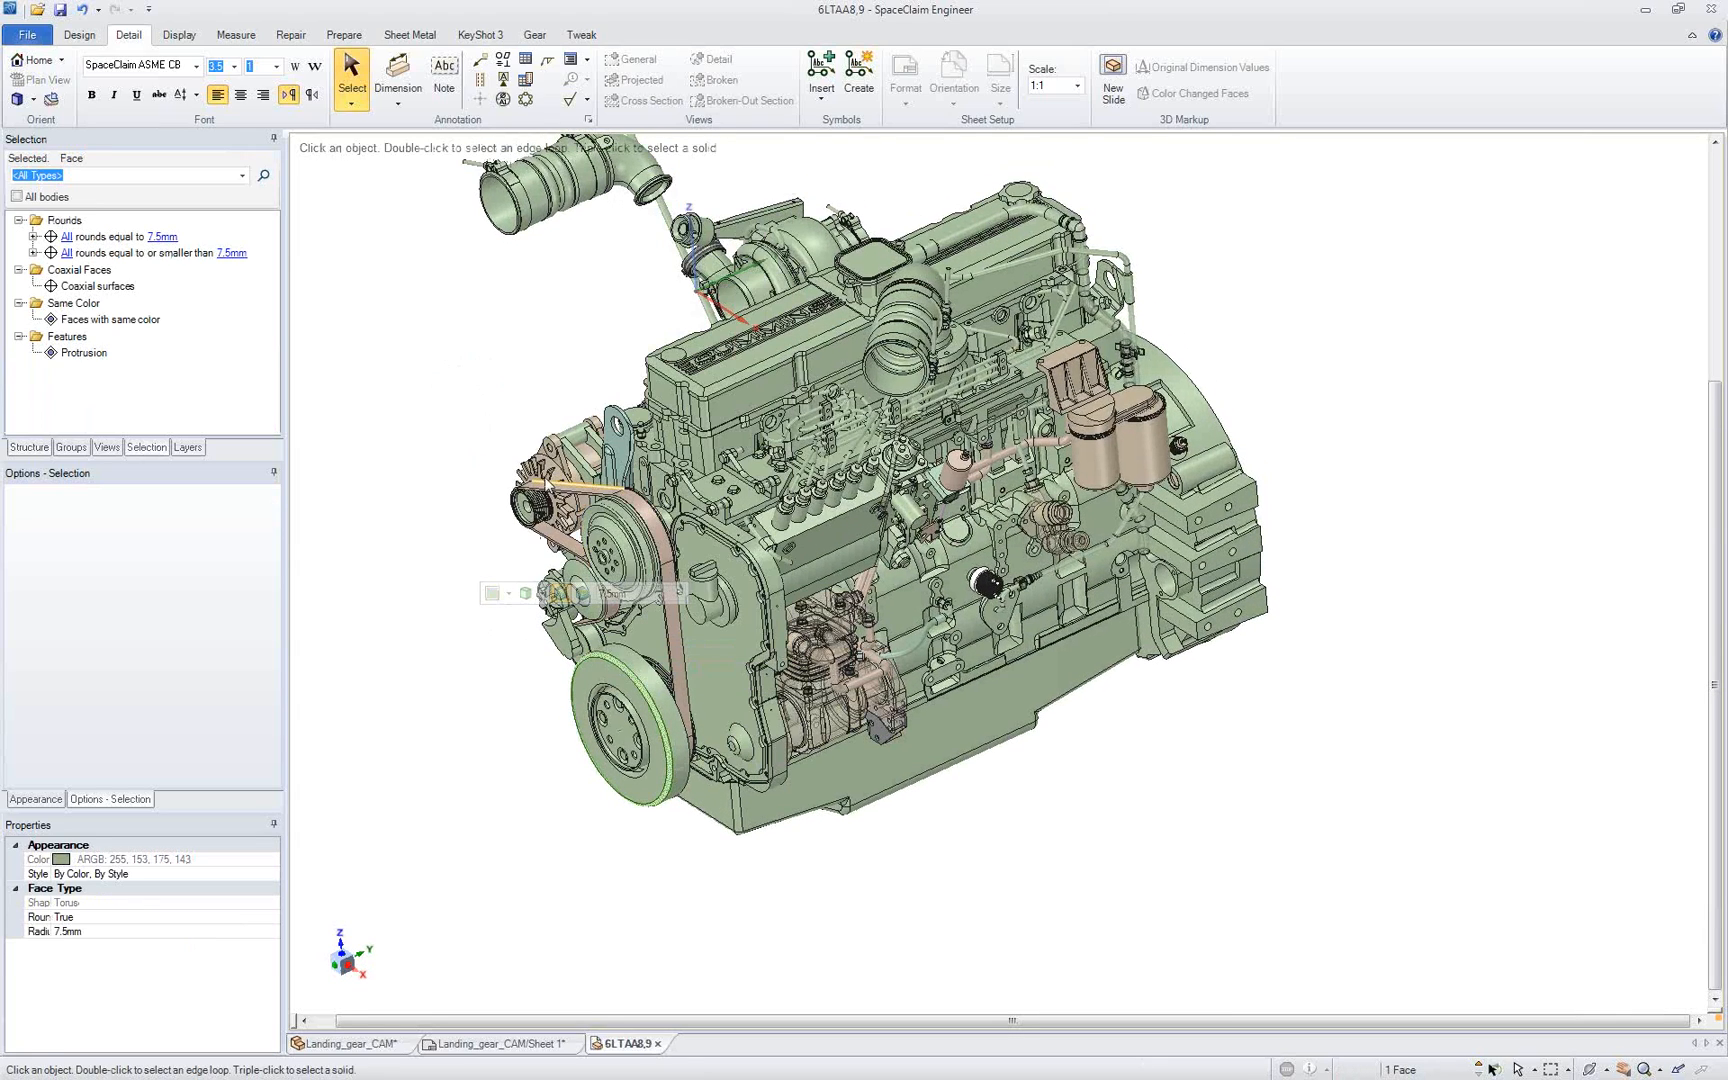
pyautogui.rightClick(551, 461)
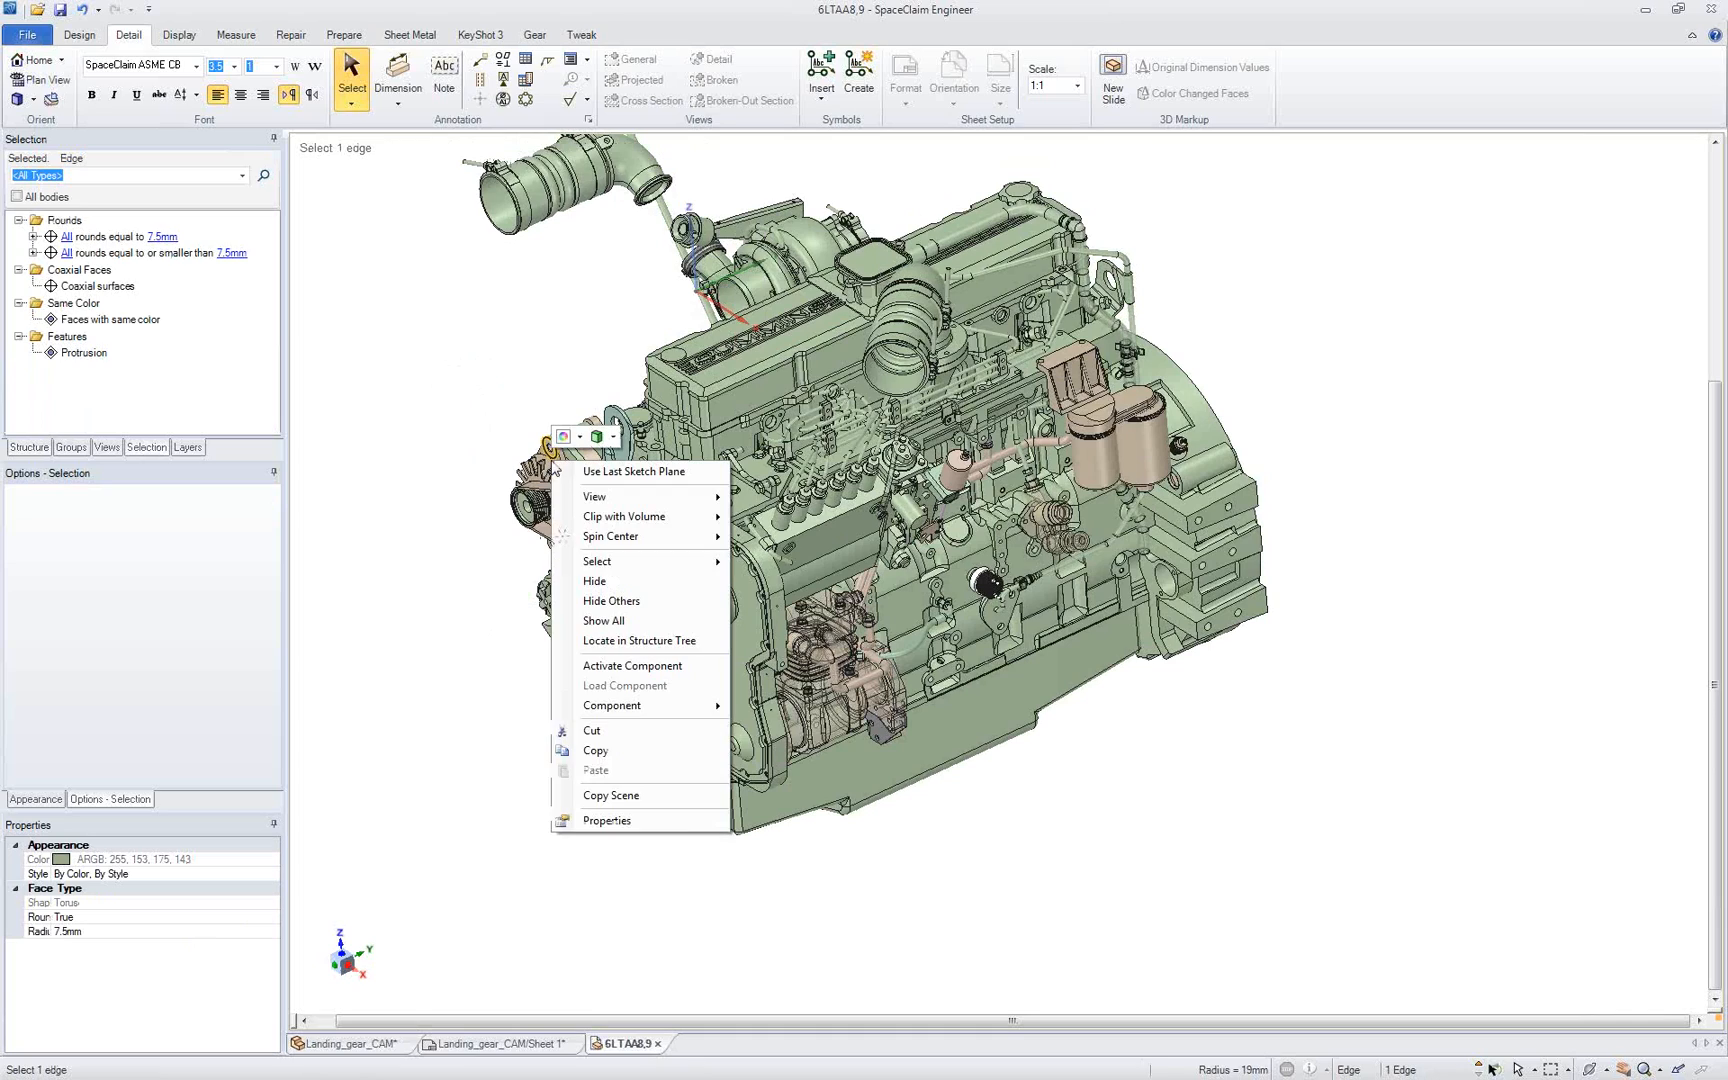
pyautogui.click(611, 601)
pyautogui.scroll(5, 555, 461)
pyautogui.moveTo(547, 567); pyautogui.dragTo(611, 527, button='middle')
pyautogui.click(447, 468)
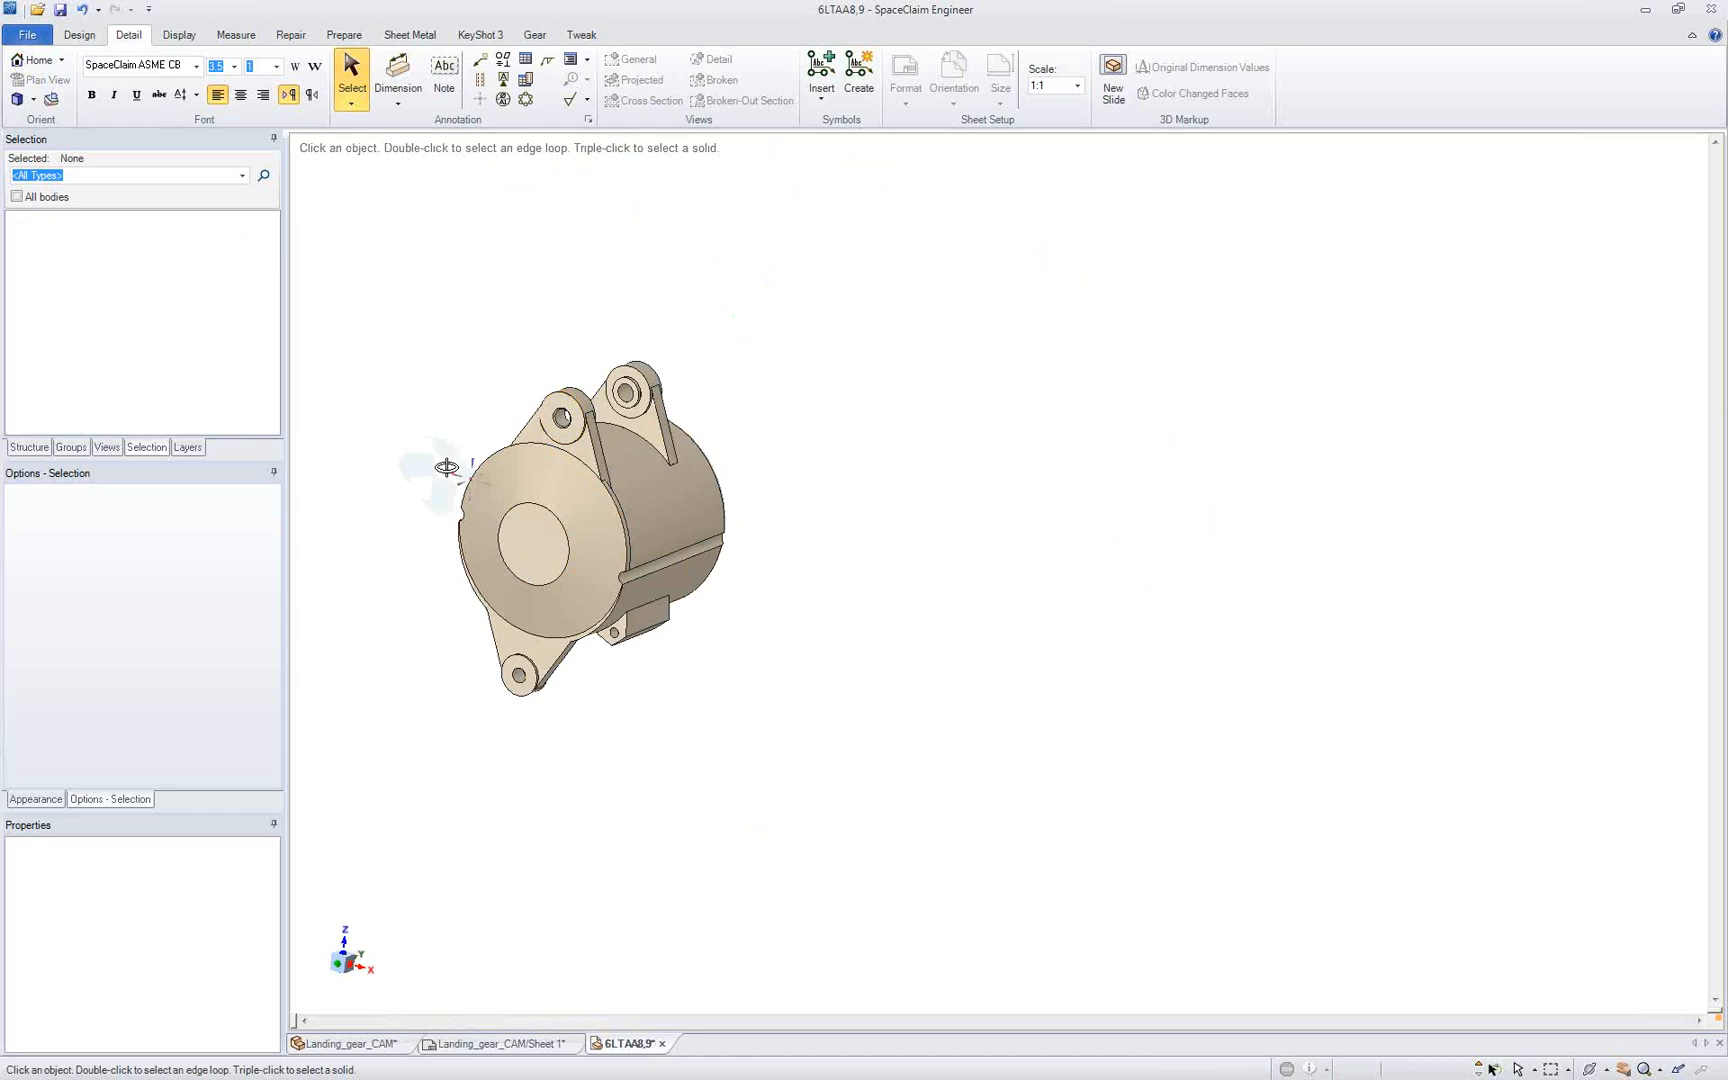
pyautogui.moveTo(447, 468); pyautogui.dragTo(424, 467, button='middle')
# Step: Show all the hidden engine bodies again
pyautogui.rightClick(420, 478)
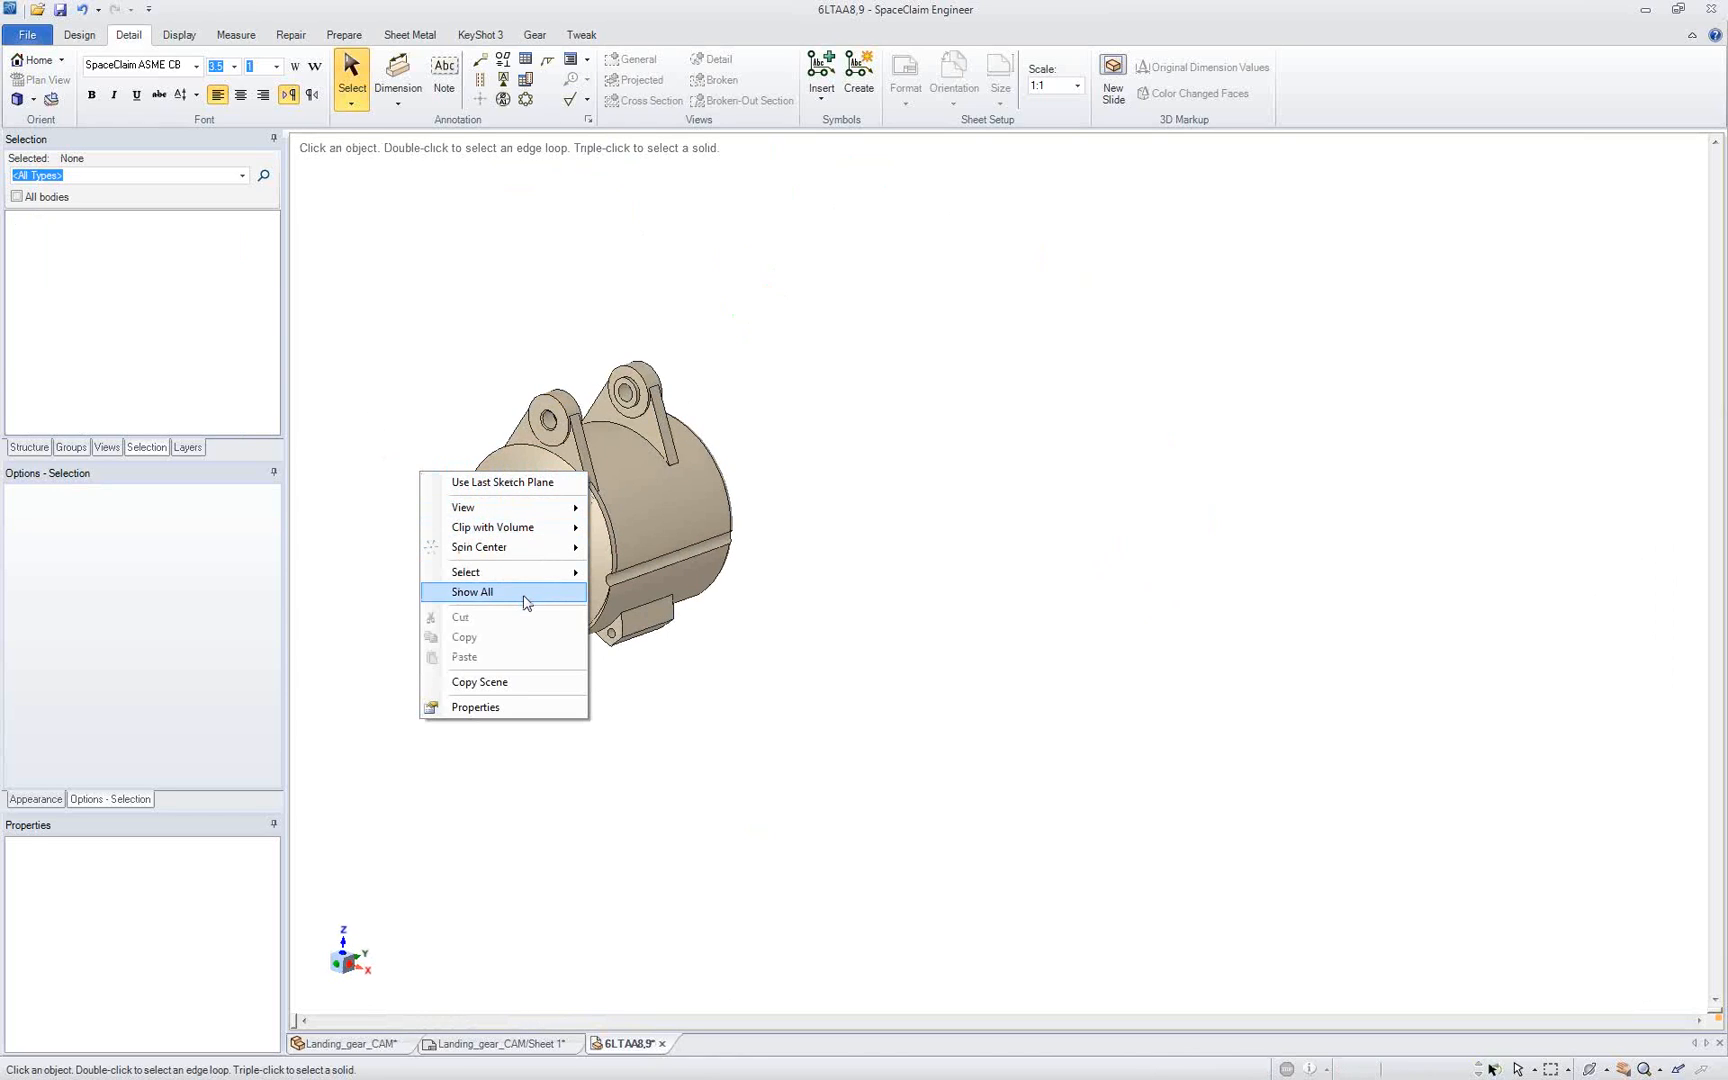
pyautogui.moveTo(519, 552)
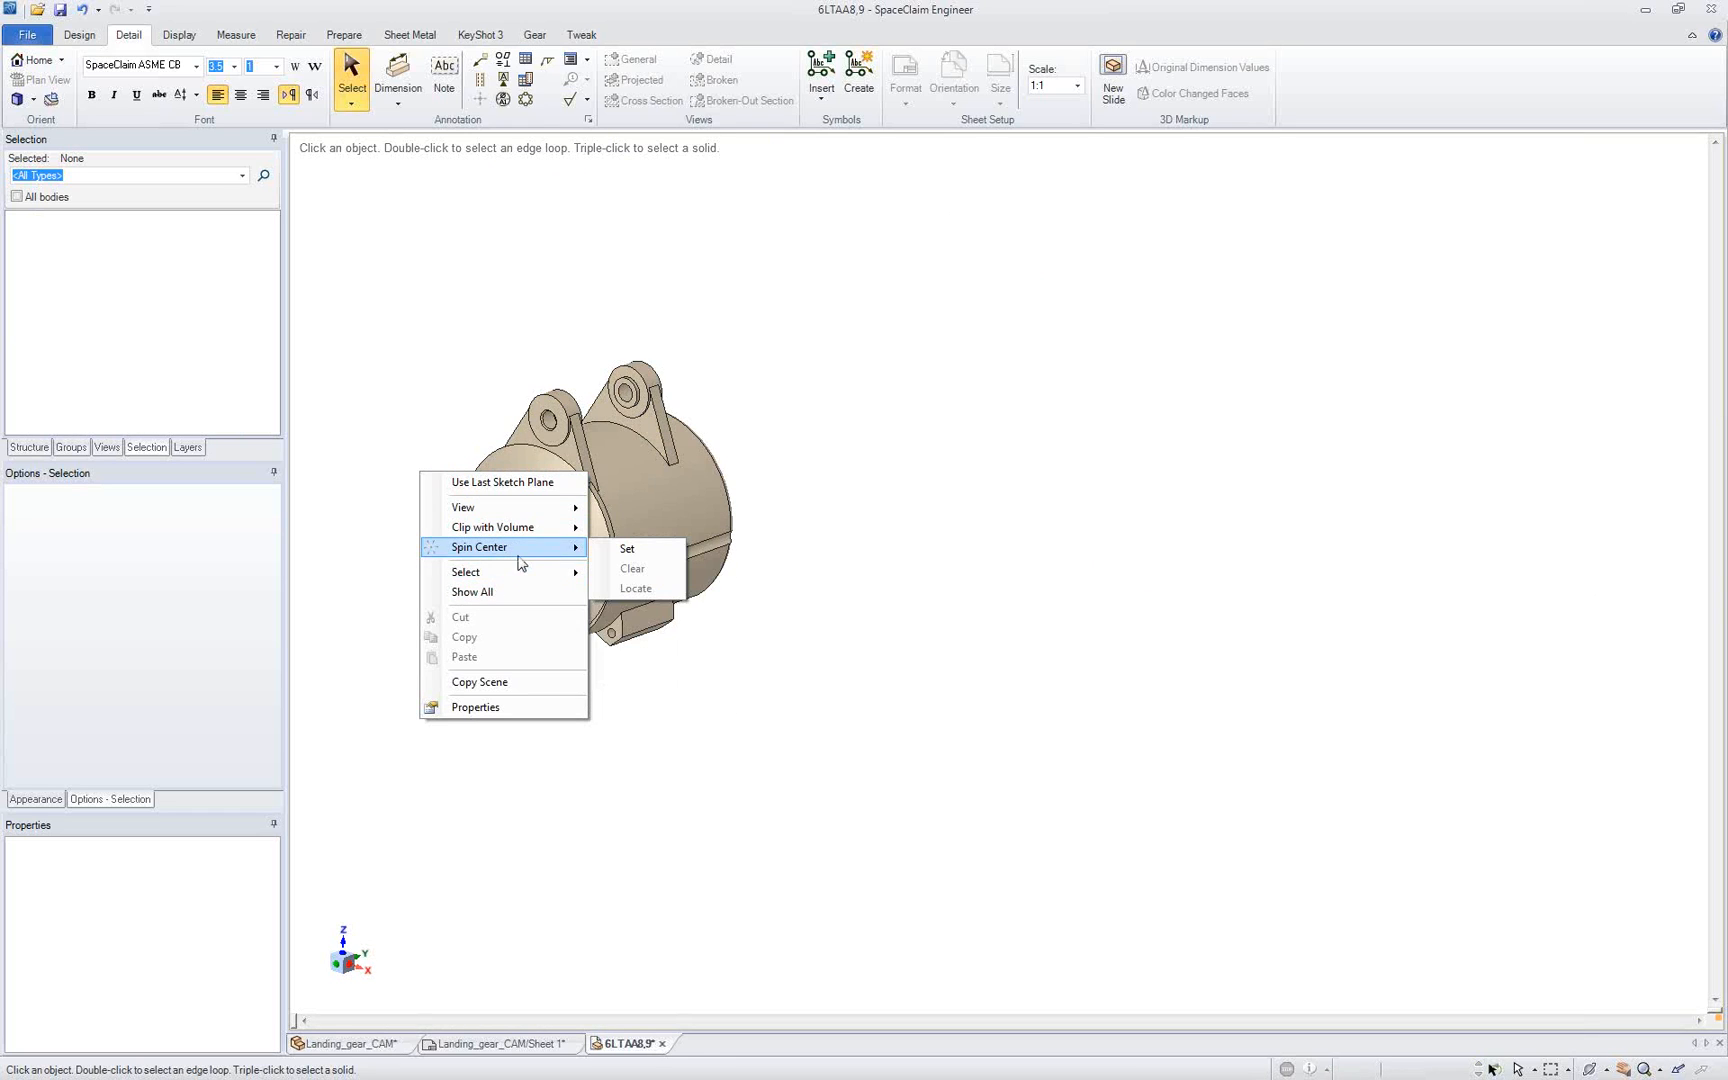
pyautogui.click(519, 593)
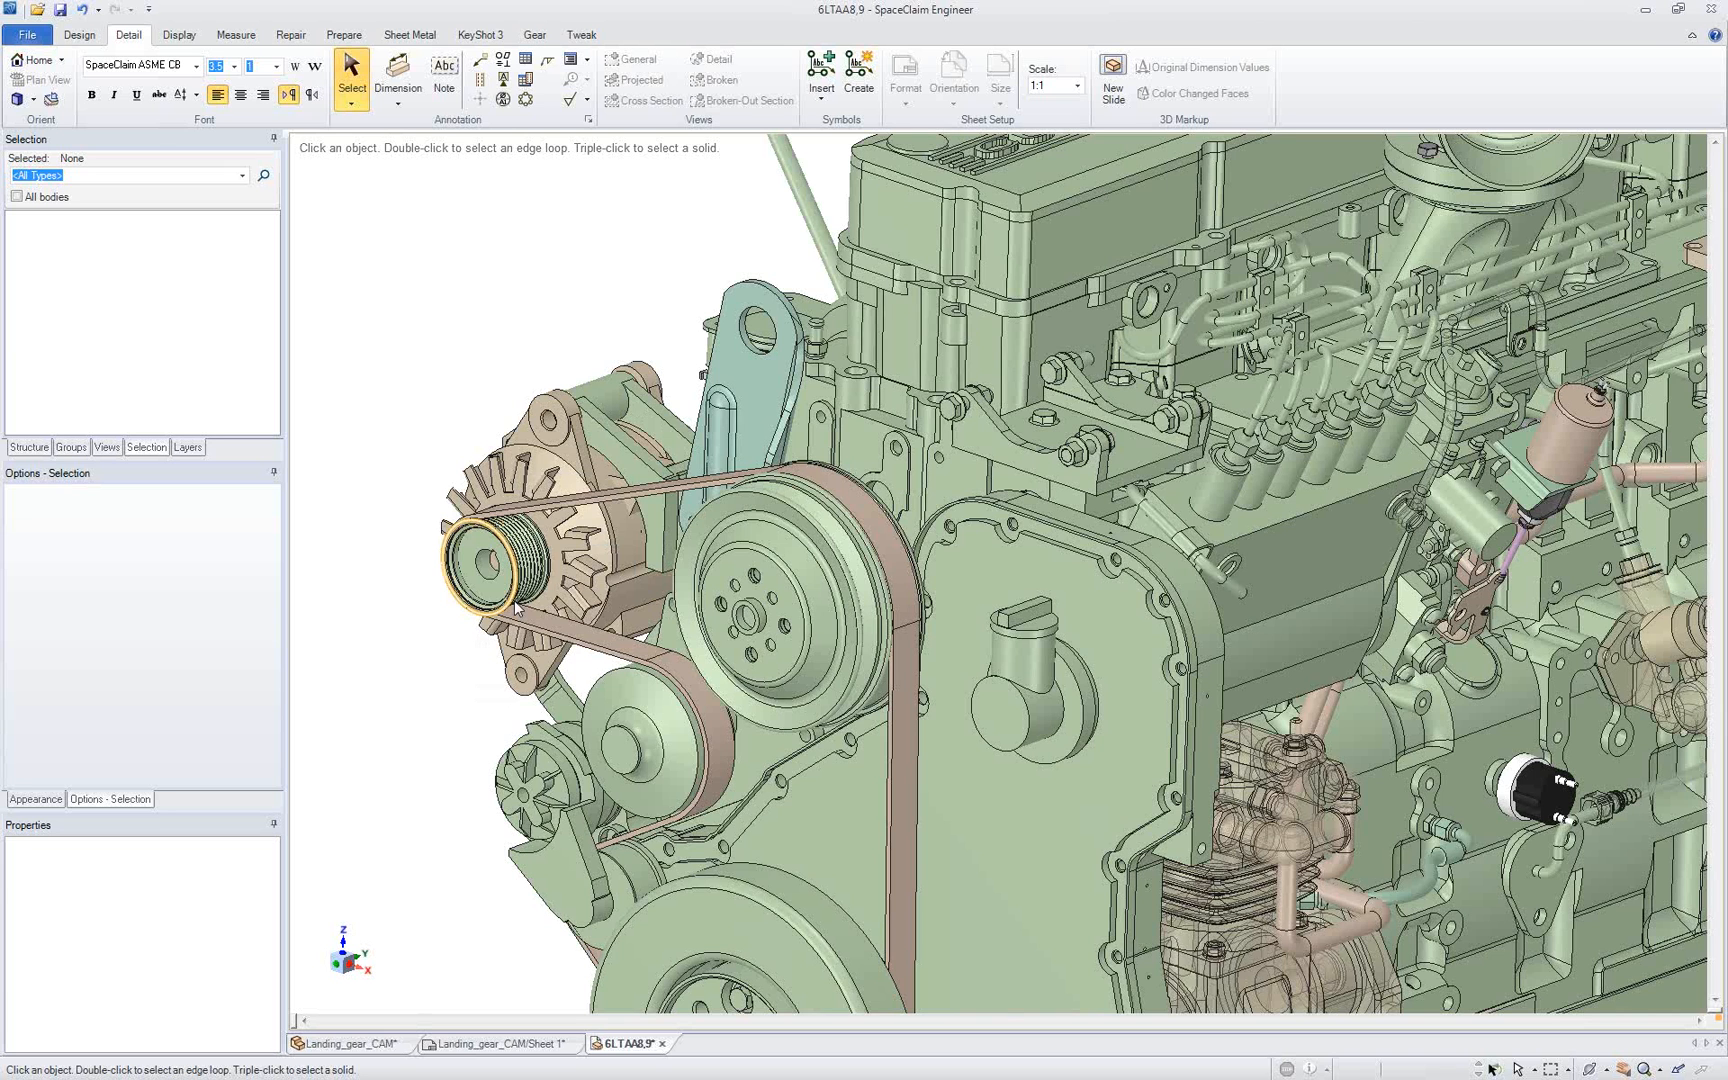
# Step: Select every surface body in the engine, using the compressor's surface body as the seed and searching across all bodies
pyautogui.scroll(-4, 516, 607)
pyautogui.tripleClick(872, 755)
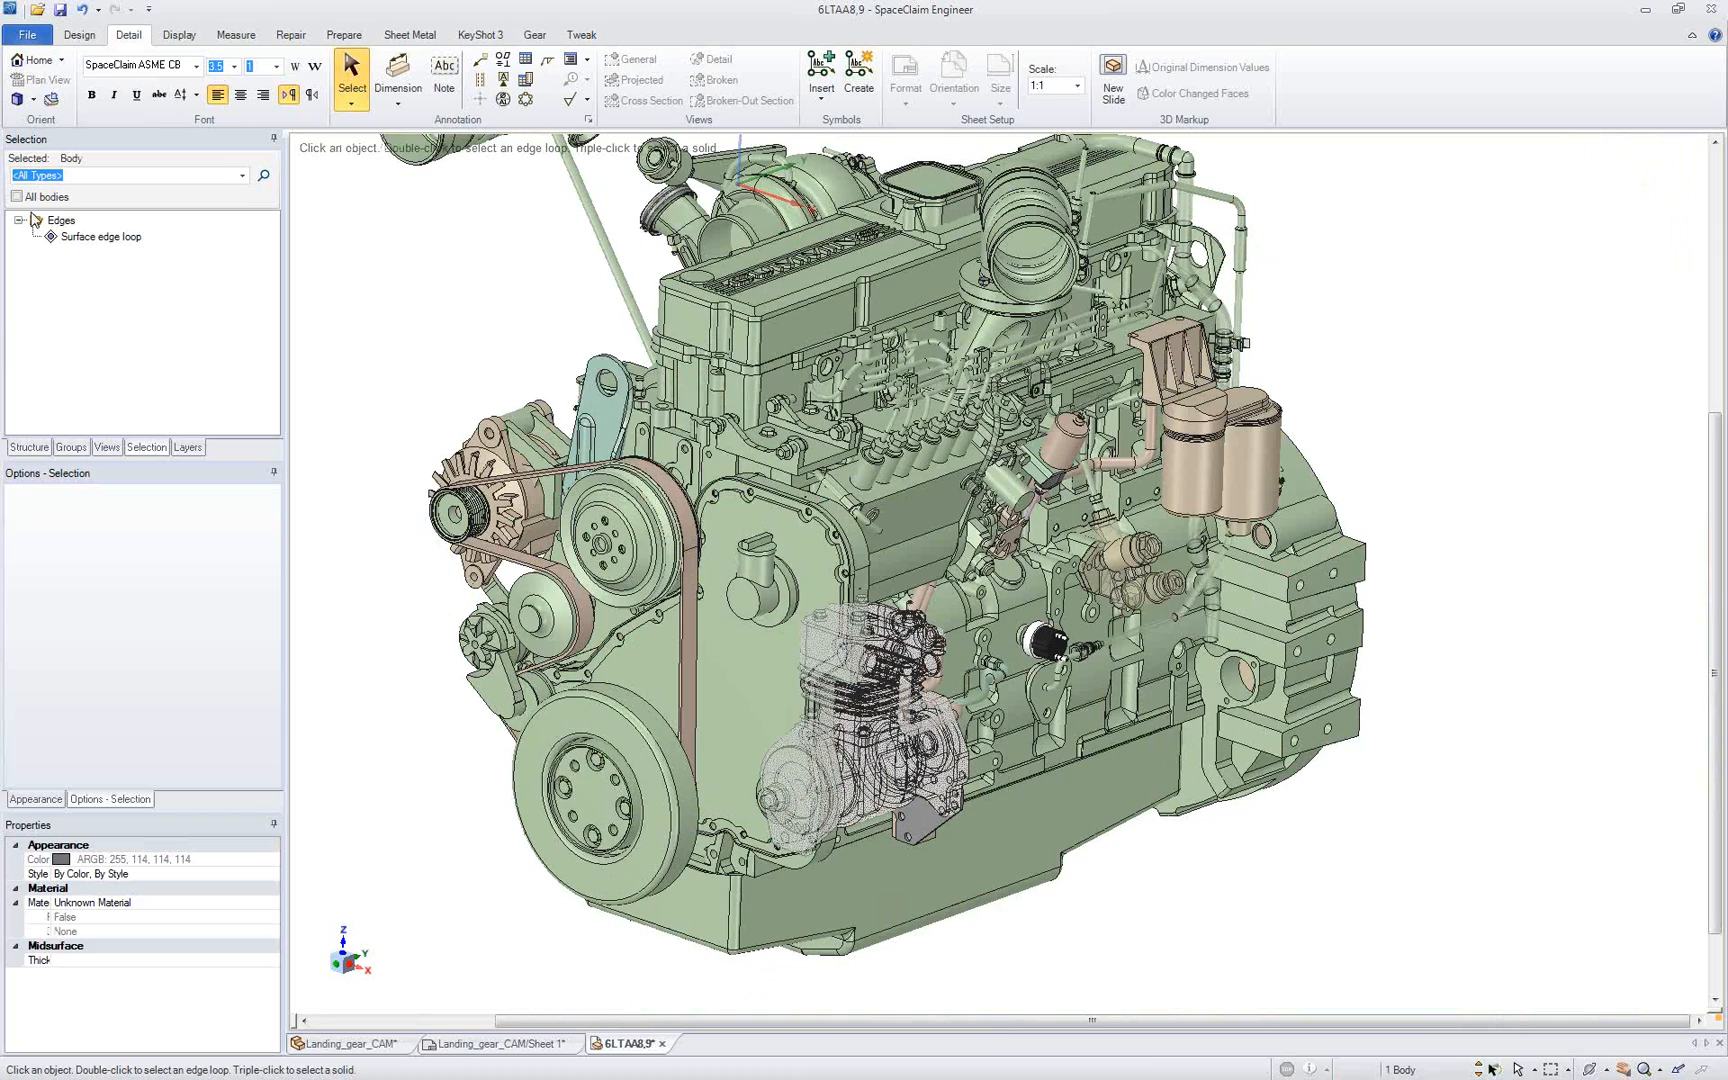
pyautogui.click(32, 197)
pyautogui.click(84, 238)
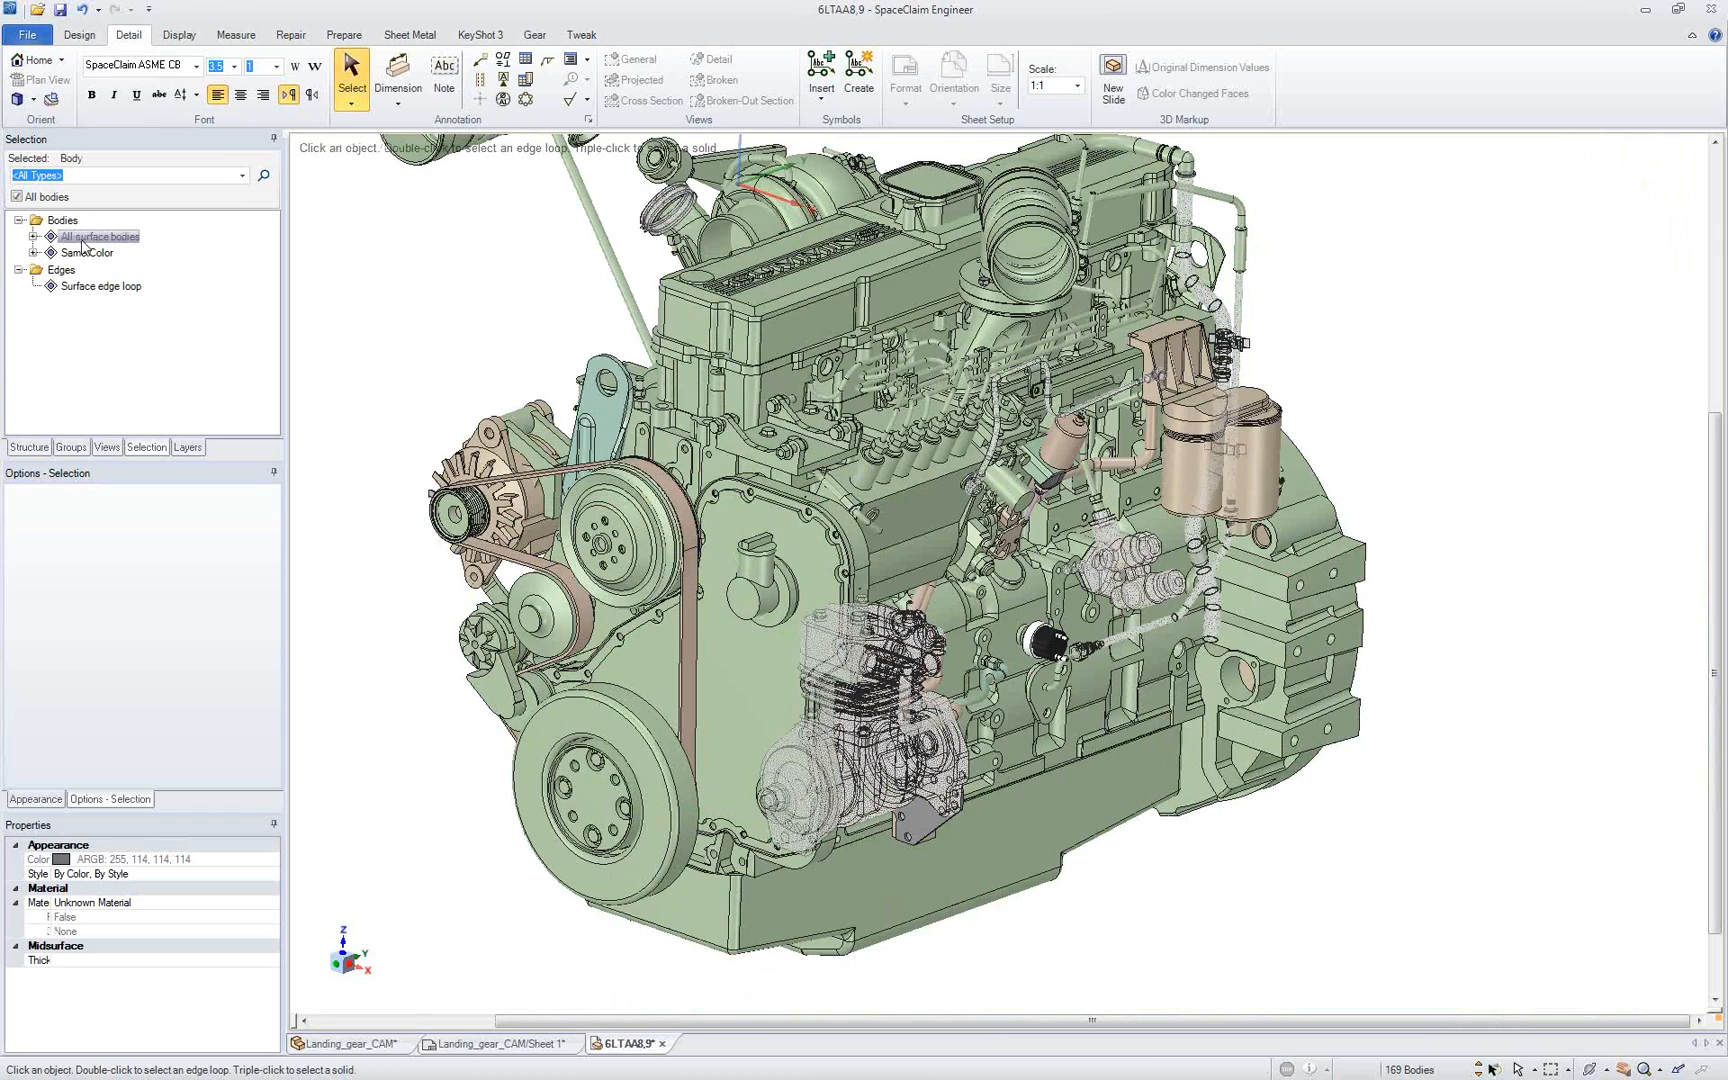
# Step: Isolate the selected surface bodies by hiding all other engine objects, and clear the selection
pyautogui.rightClick(398, 299)
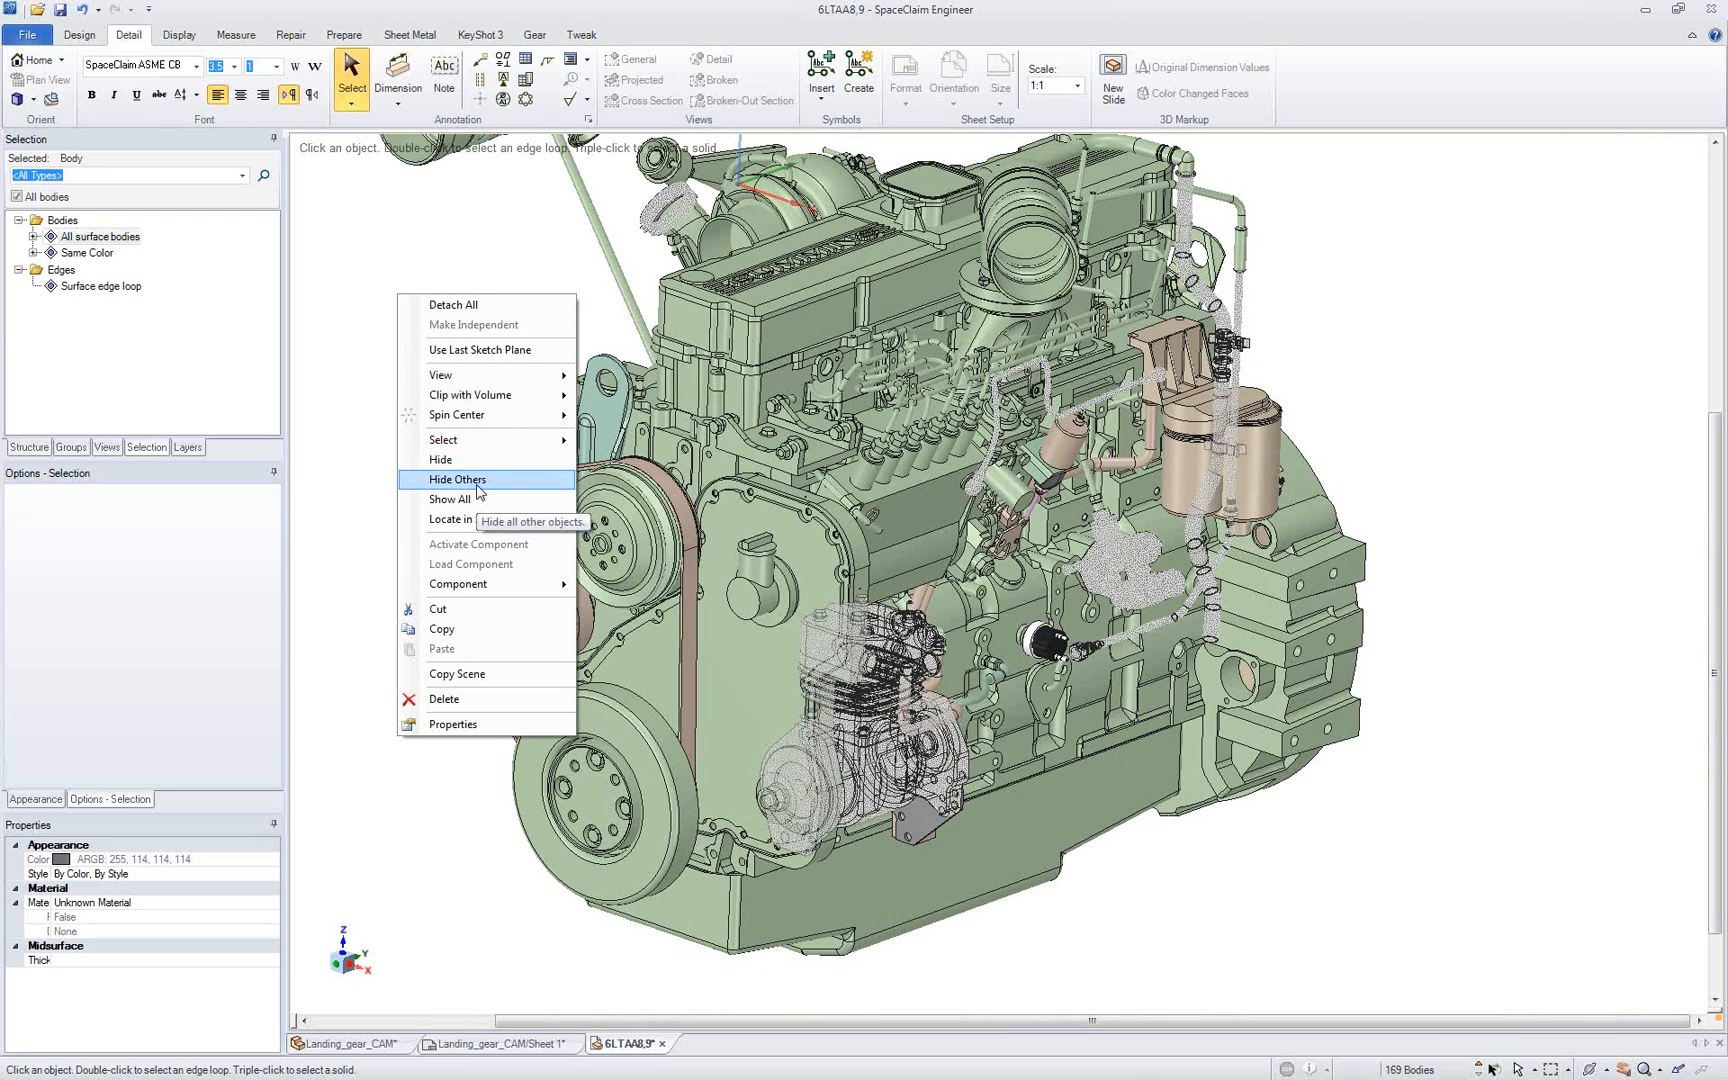
pyautogui.click(427, 481)
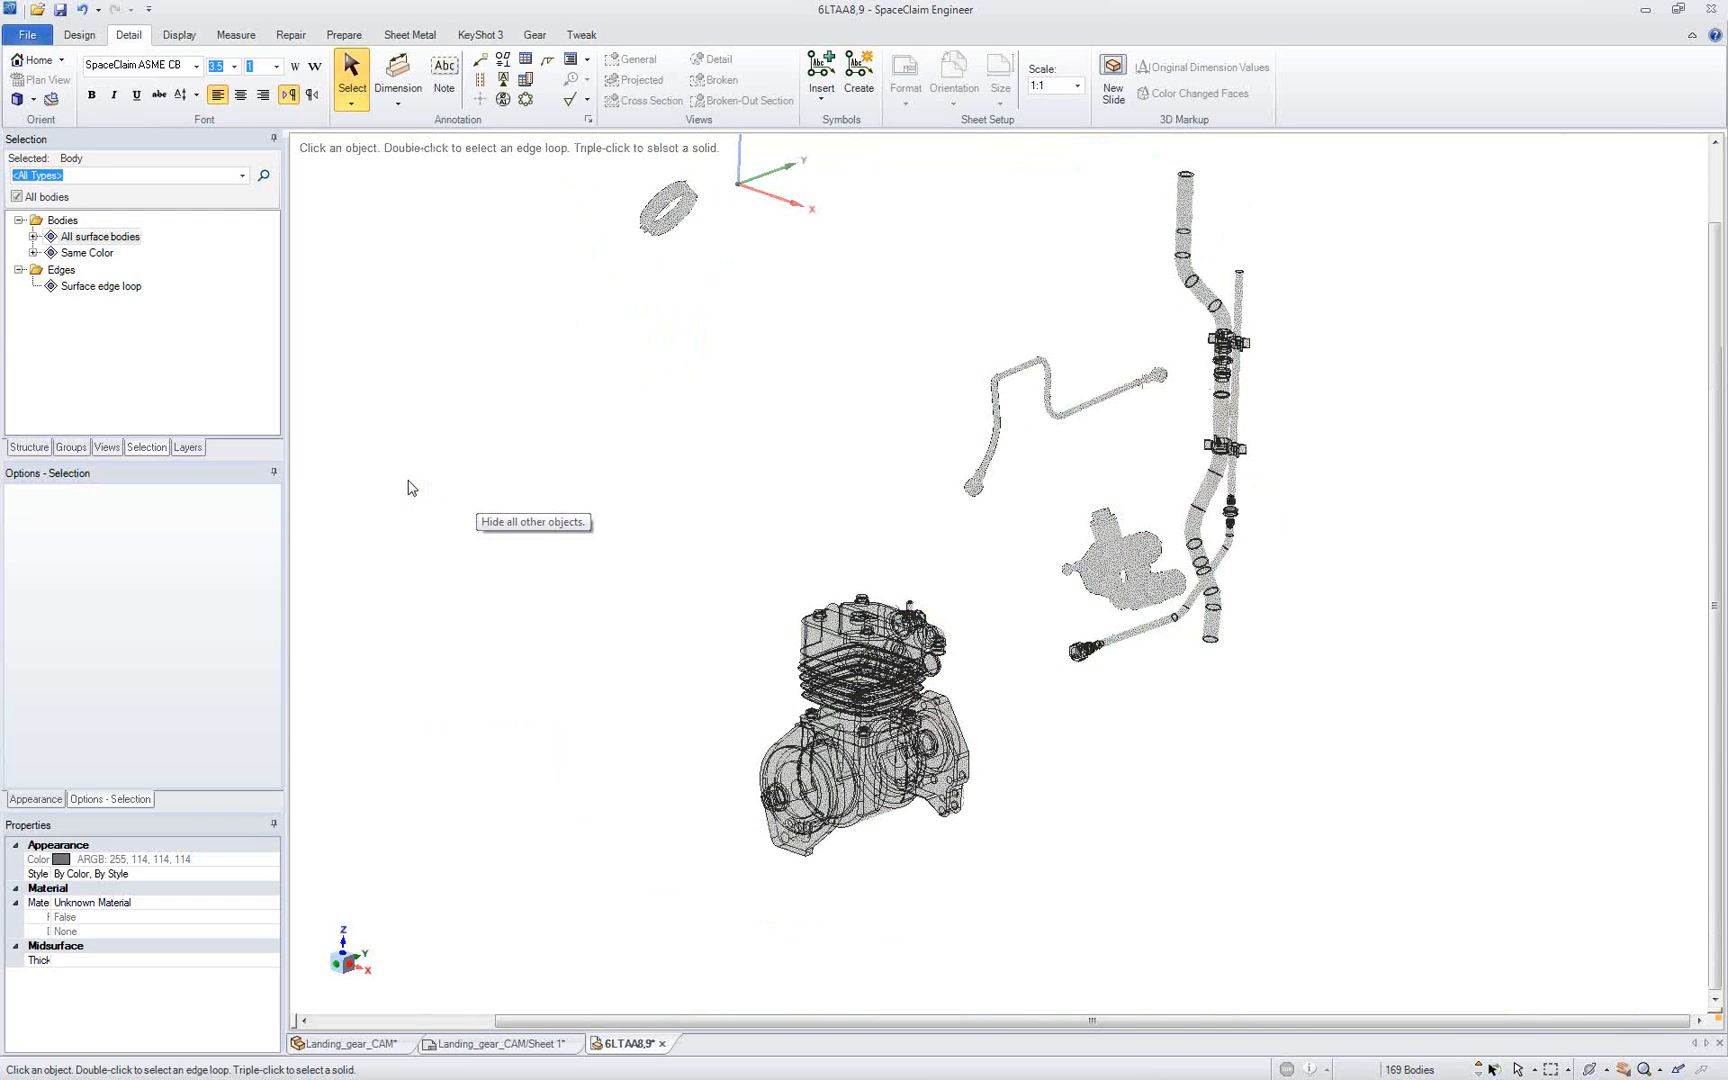
pyautogui.keyDown('shift'); pyautogui.moveTo(605, 322); pyautogui.dragTo(589, 387, button='middle'); pyautogui.keyUp('shift')
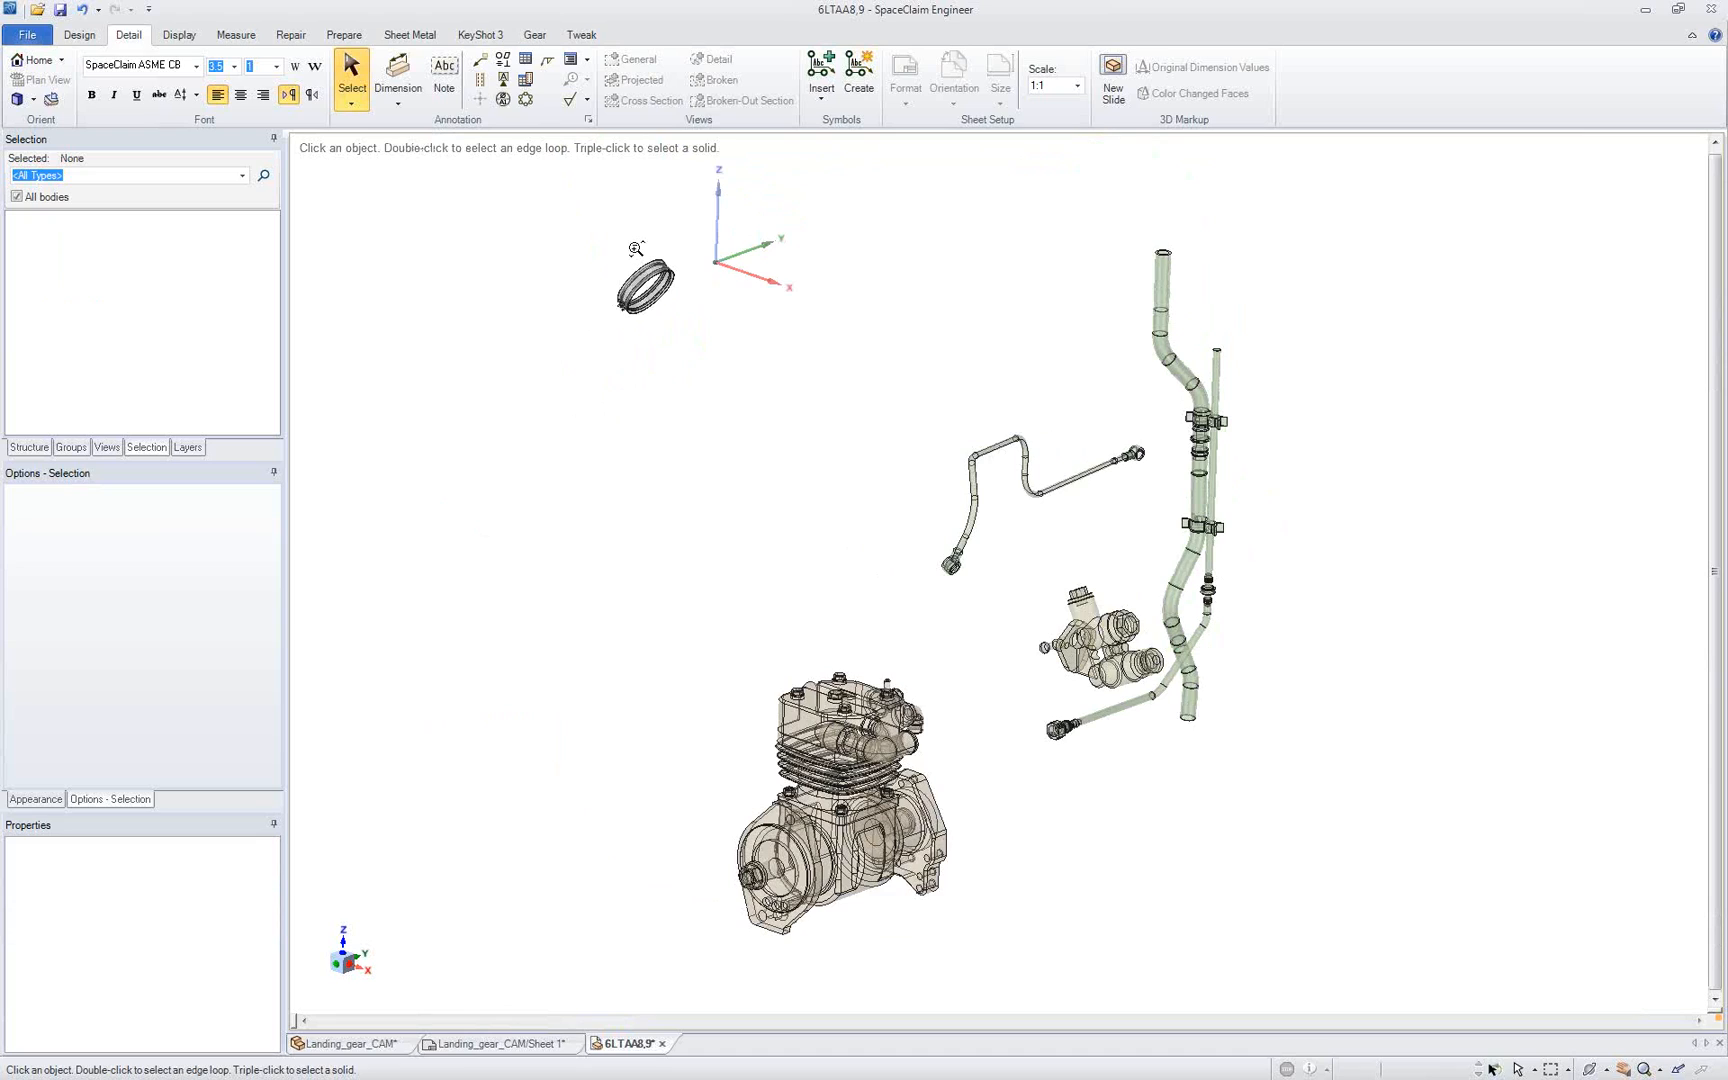
# Step: Locate a face of the ring clamp in the model structure and examine the separate surfaces in its component
pyautogui.scroll(3, 636, 249)
pyautogui.scroll(4, 640, 400)
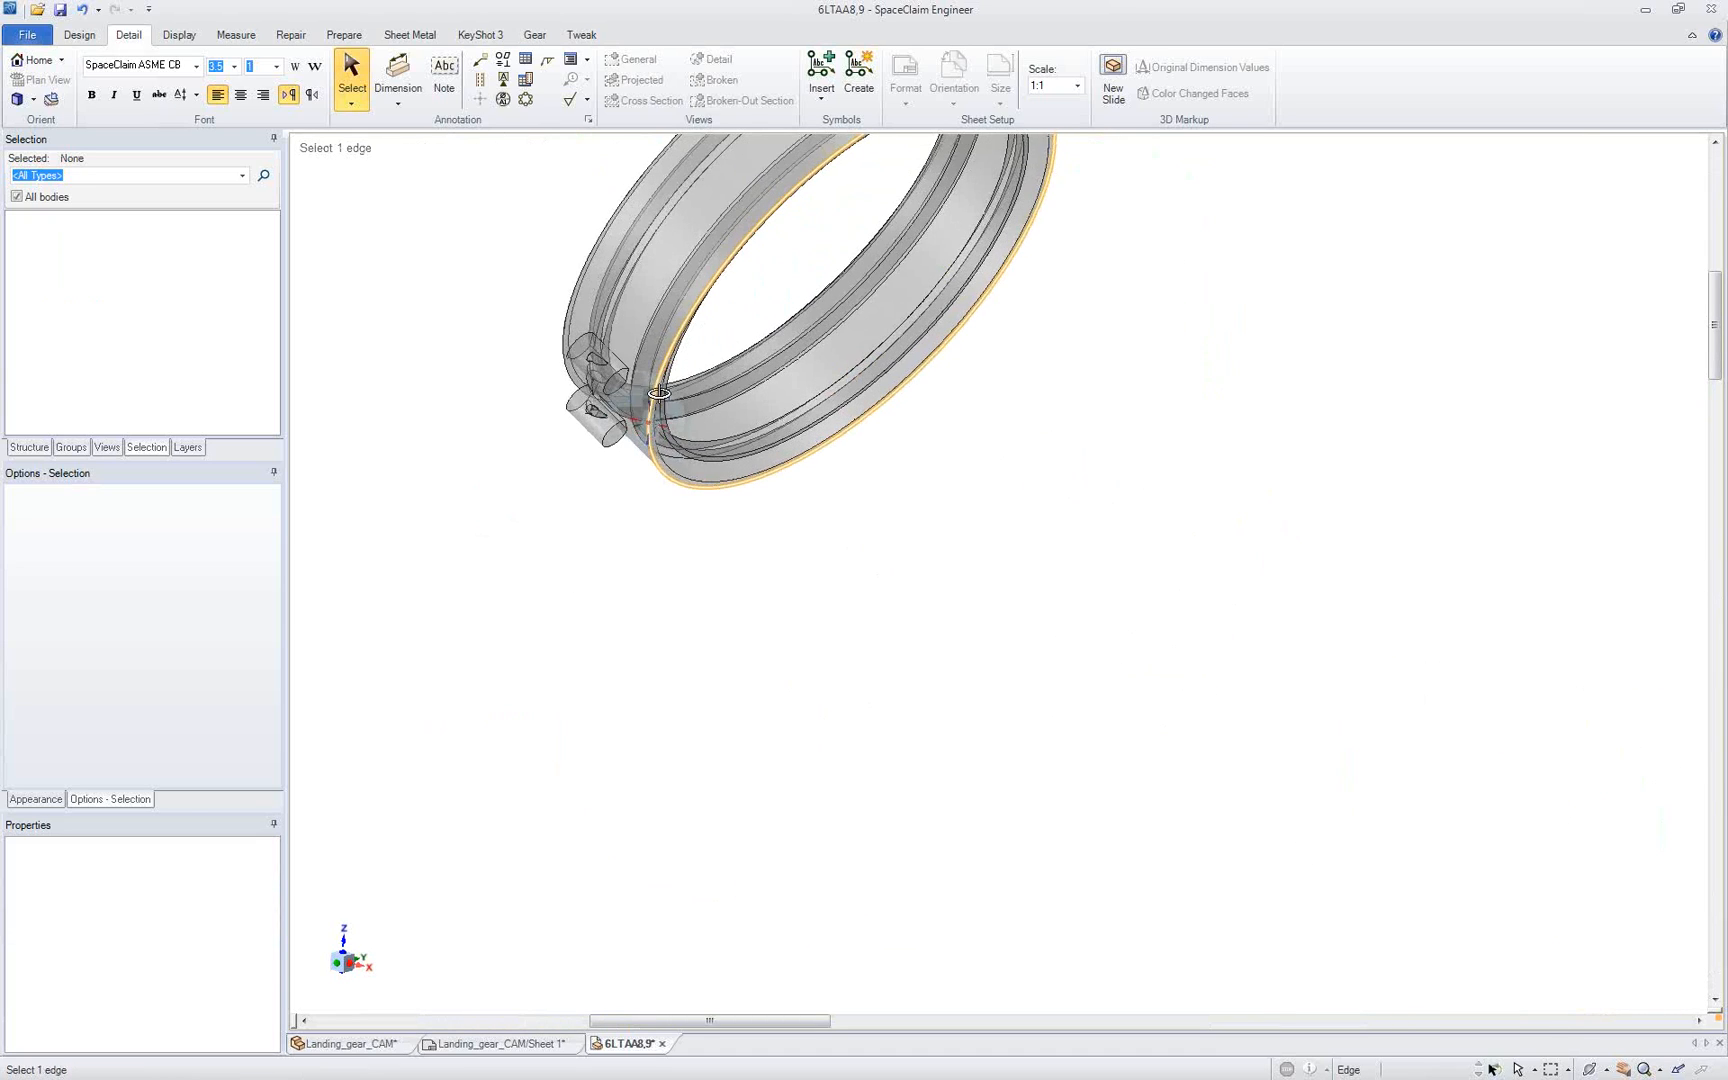
pyautogui.moveTo(659, 393)
pyautogui.mouseDown(button='middle')
pyautogui.moveTo(683, 313)
pyautogui.moveTo(405, 246)
pyautogui.moveTo(405, 405)
pyautogui.moveTo(693, 394)
pyautogui.mouseUp(button='middle')
pyautogui.moveTo(699, 386)
pyautogui.mouseDown(button='middle')
pyautogui.moveTo(702, 490)
pyautogui.moveTo(680, 499)
pyautogui.moveTo(659, 462)
pyautogui.mouseUp(button='middle')
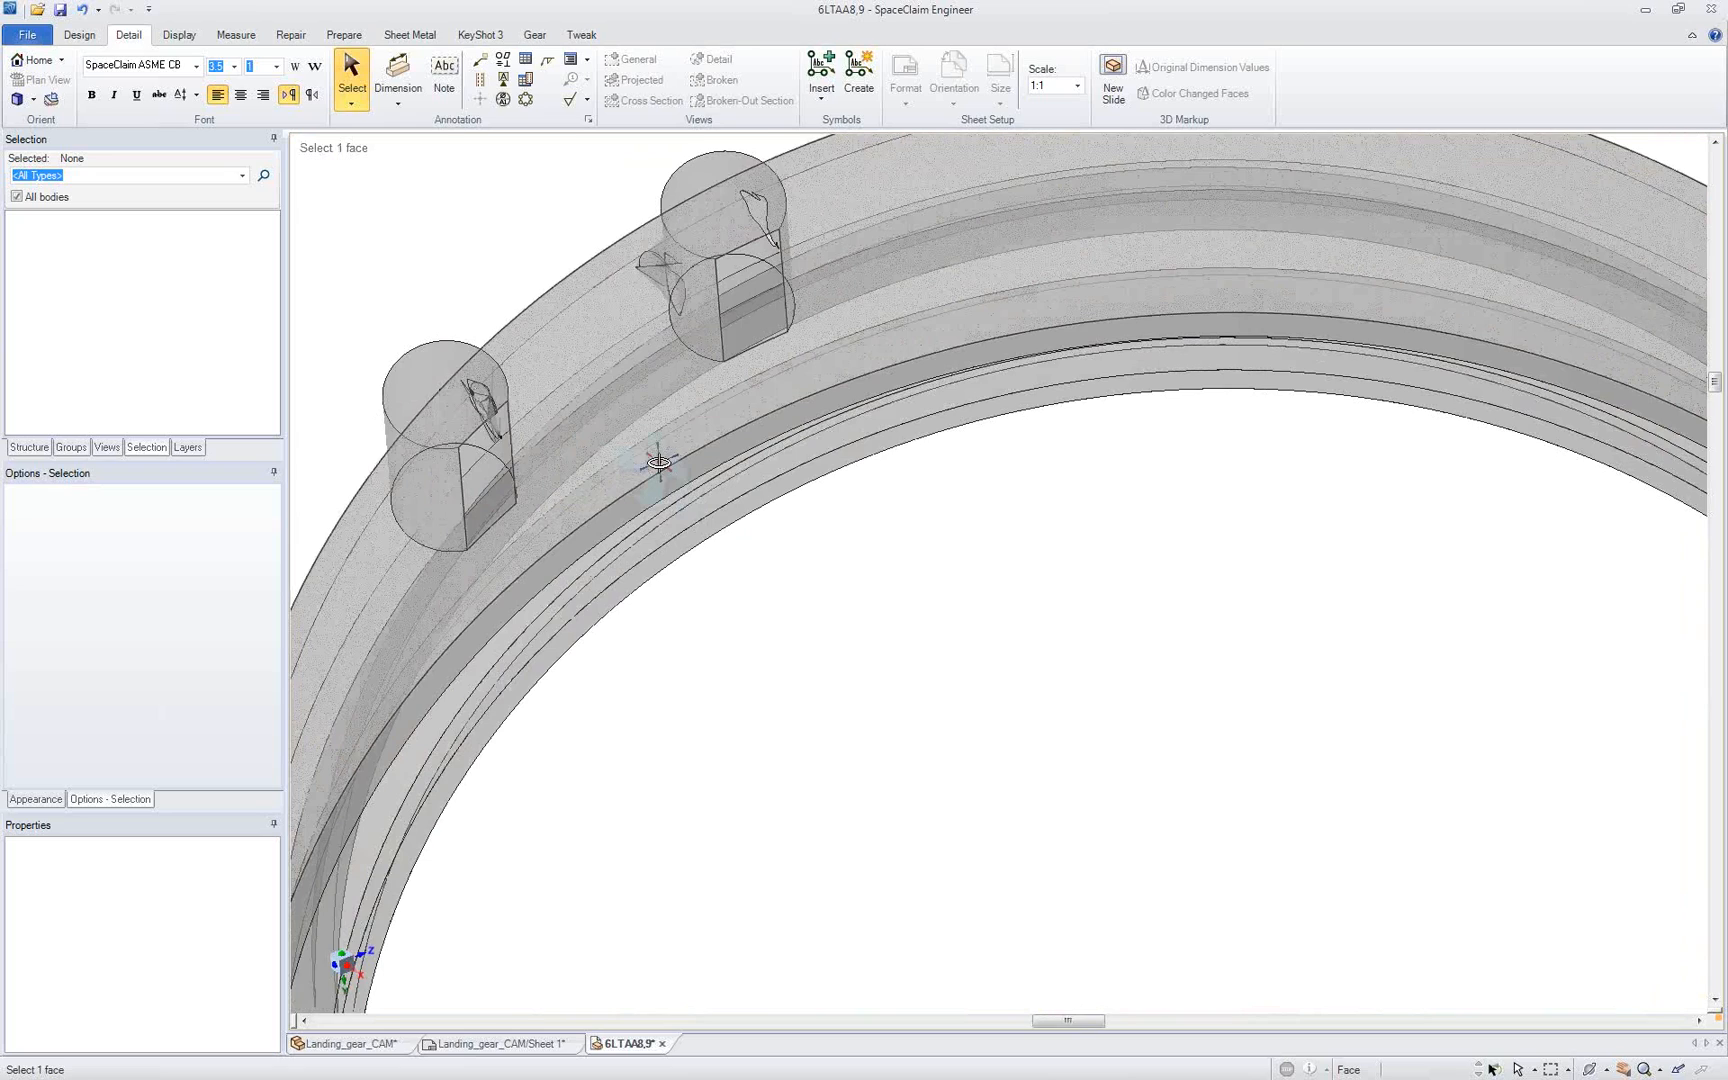
pyautogui.rightClick(636, 459)
pyautogui.click(713, 660)
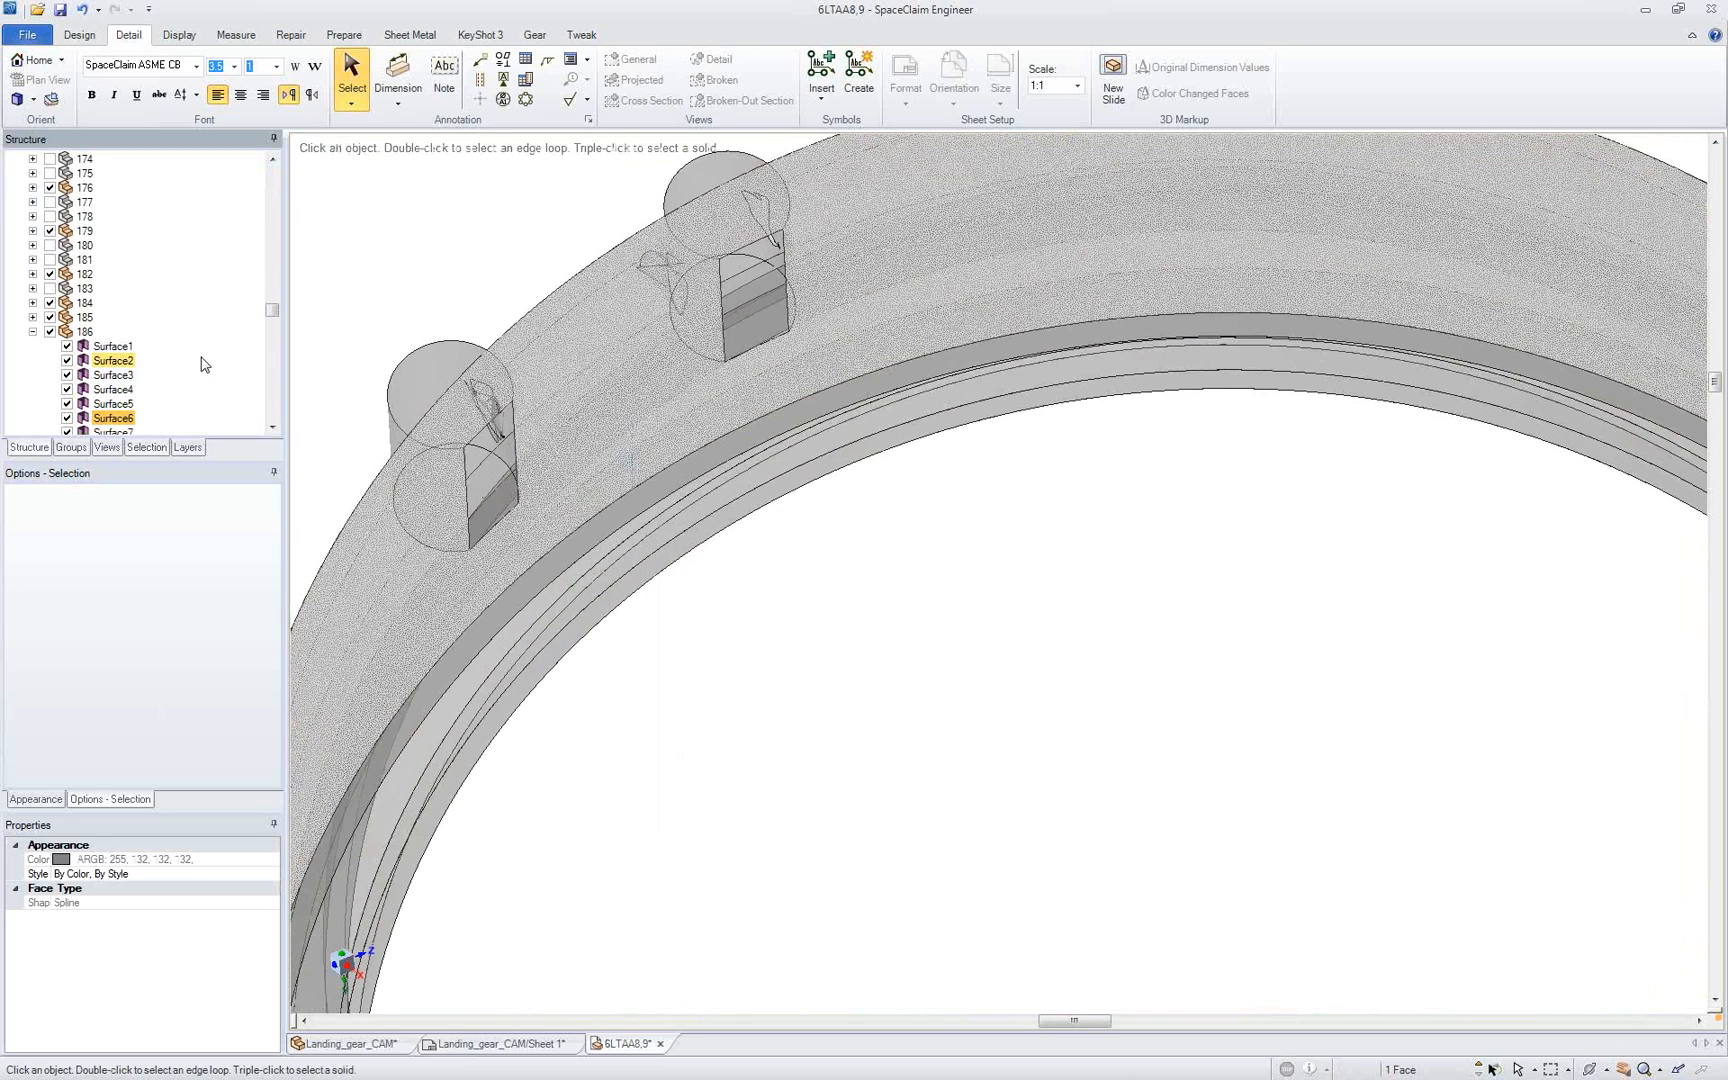
pyautogui.moveTo(272, 310); pyautogui.dragTo(280, 322)
pyautogui.click(407, 277)
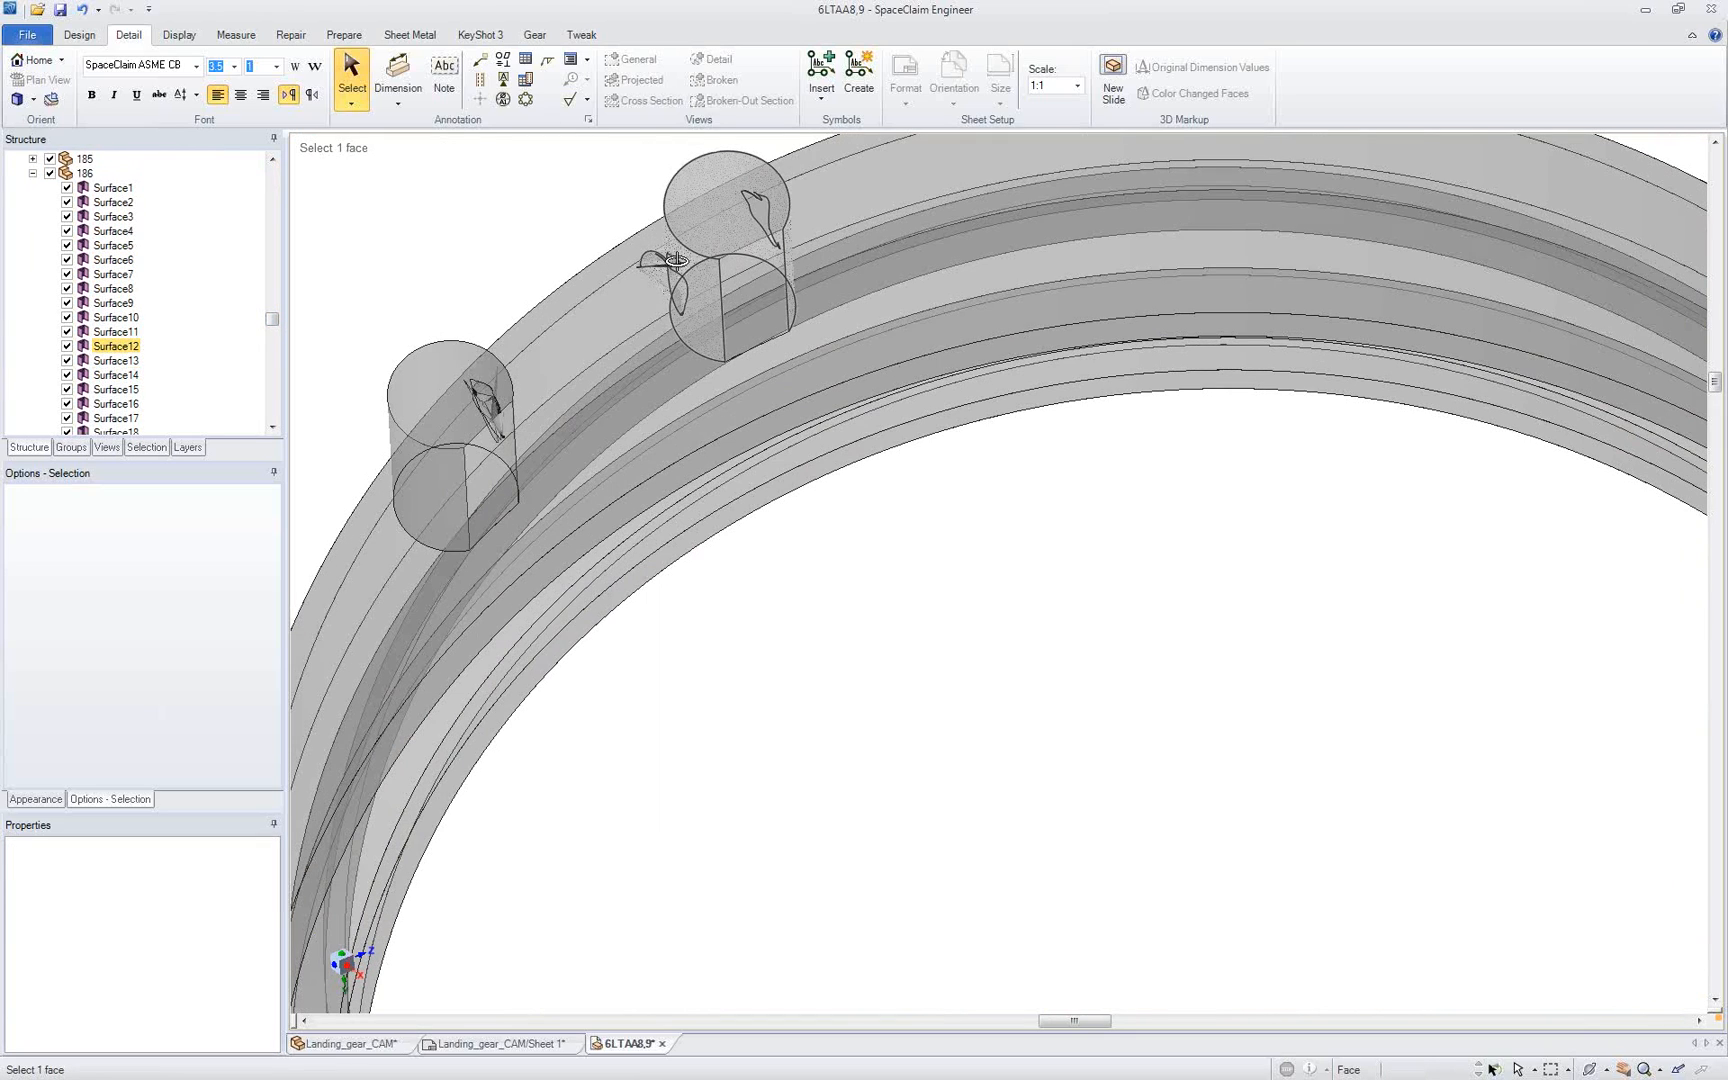
# Step: Stitch the ring clamp's separate surfaces together with the Stitch repair at a maximum distance of 0.1 mm
pyautogui.moveTo(677, 260); pyautogui.dragTo(739, 216, button='middle')
pyautogui.moveTo(739, 216); pyautogui.dragTo(676, 281, button='middle')
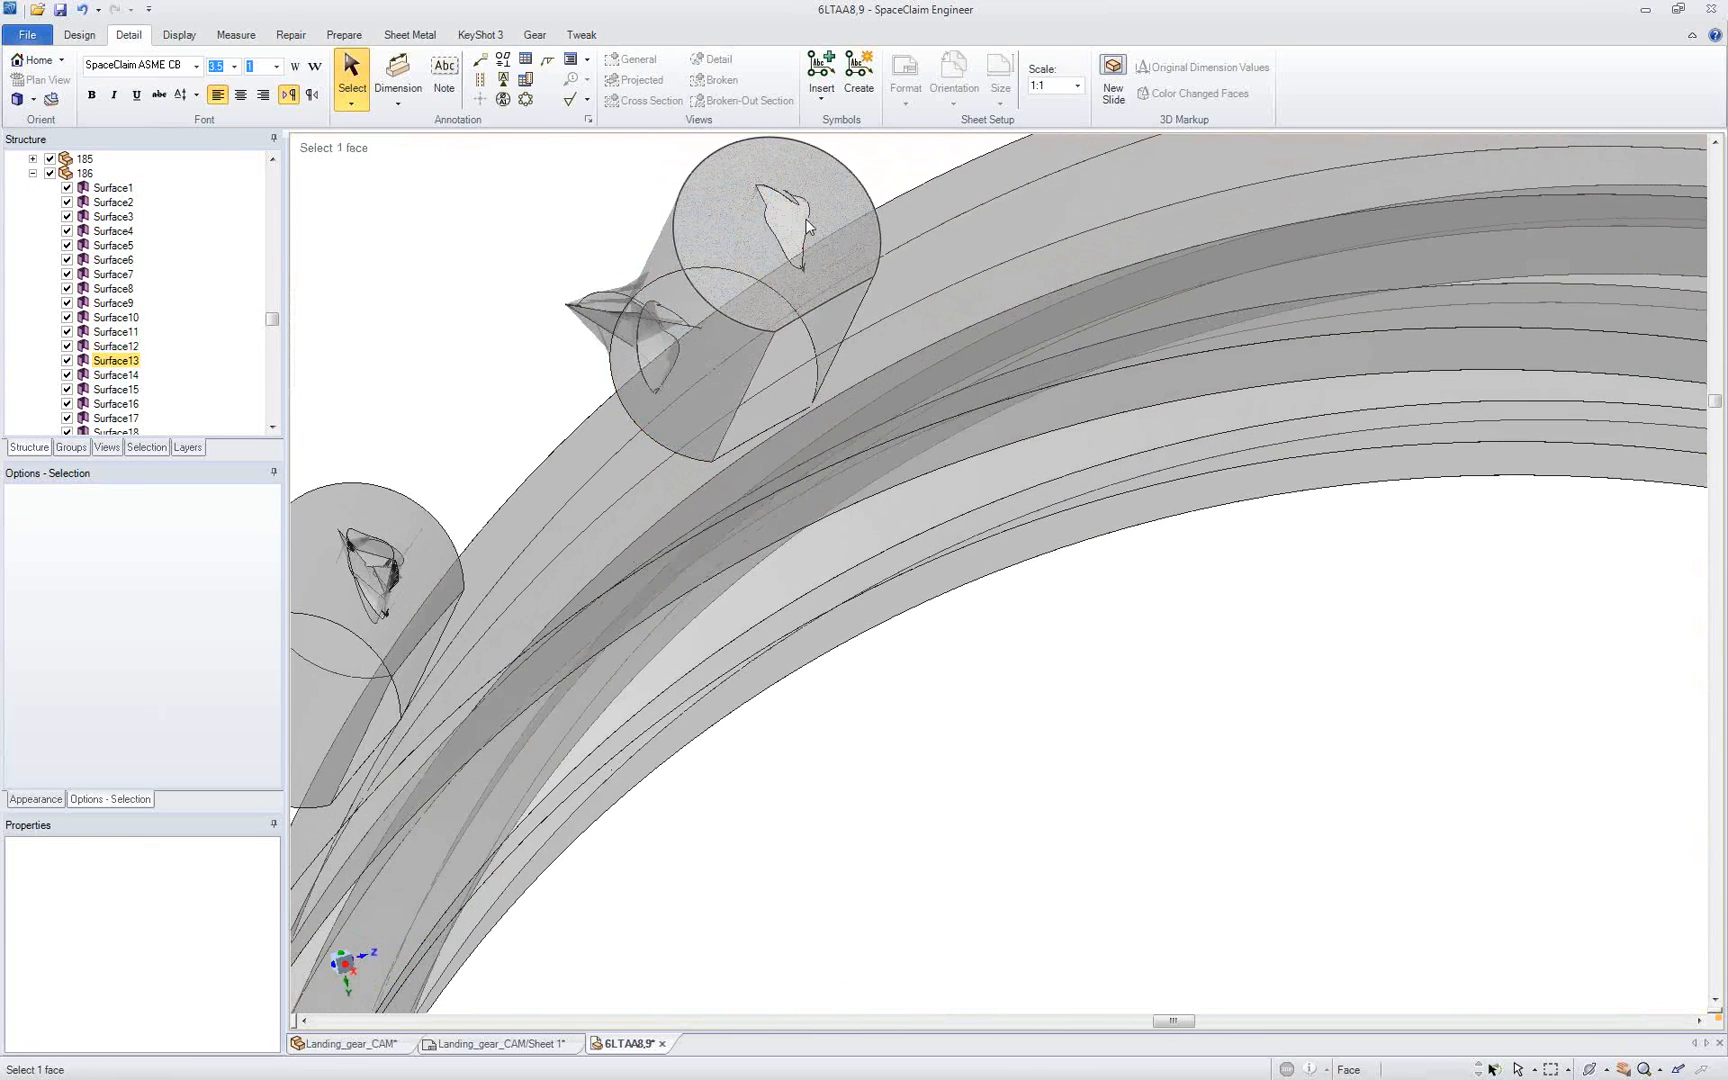
pyautogui.keyDown('ctrl'); pyautogui.moveTo(481, 187); pyautogui.dragTo(483, 209, button='middle'); pyautogui.keyUp('ctrl')
pyautogui.click(290, 34)
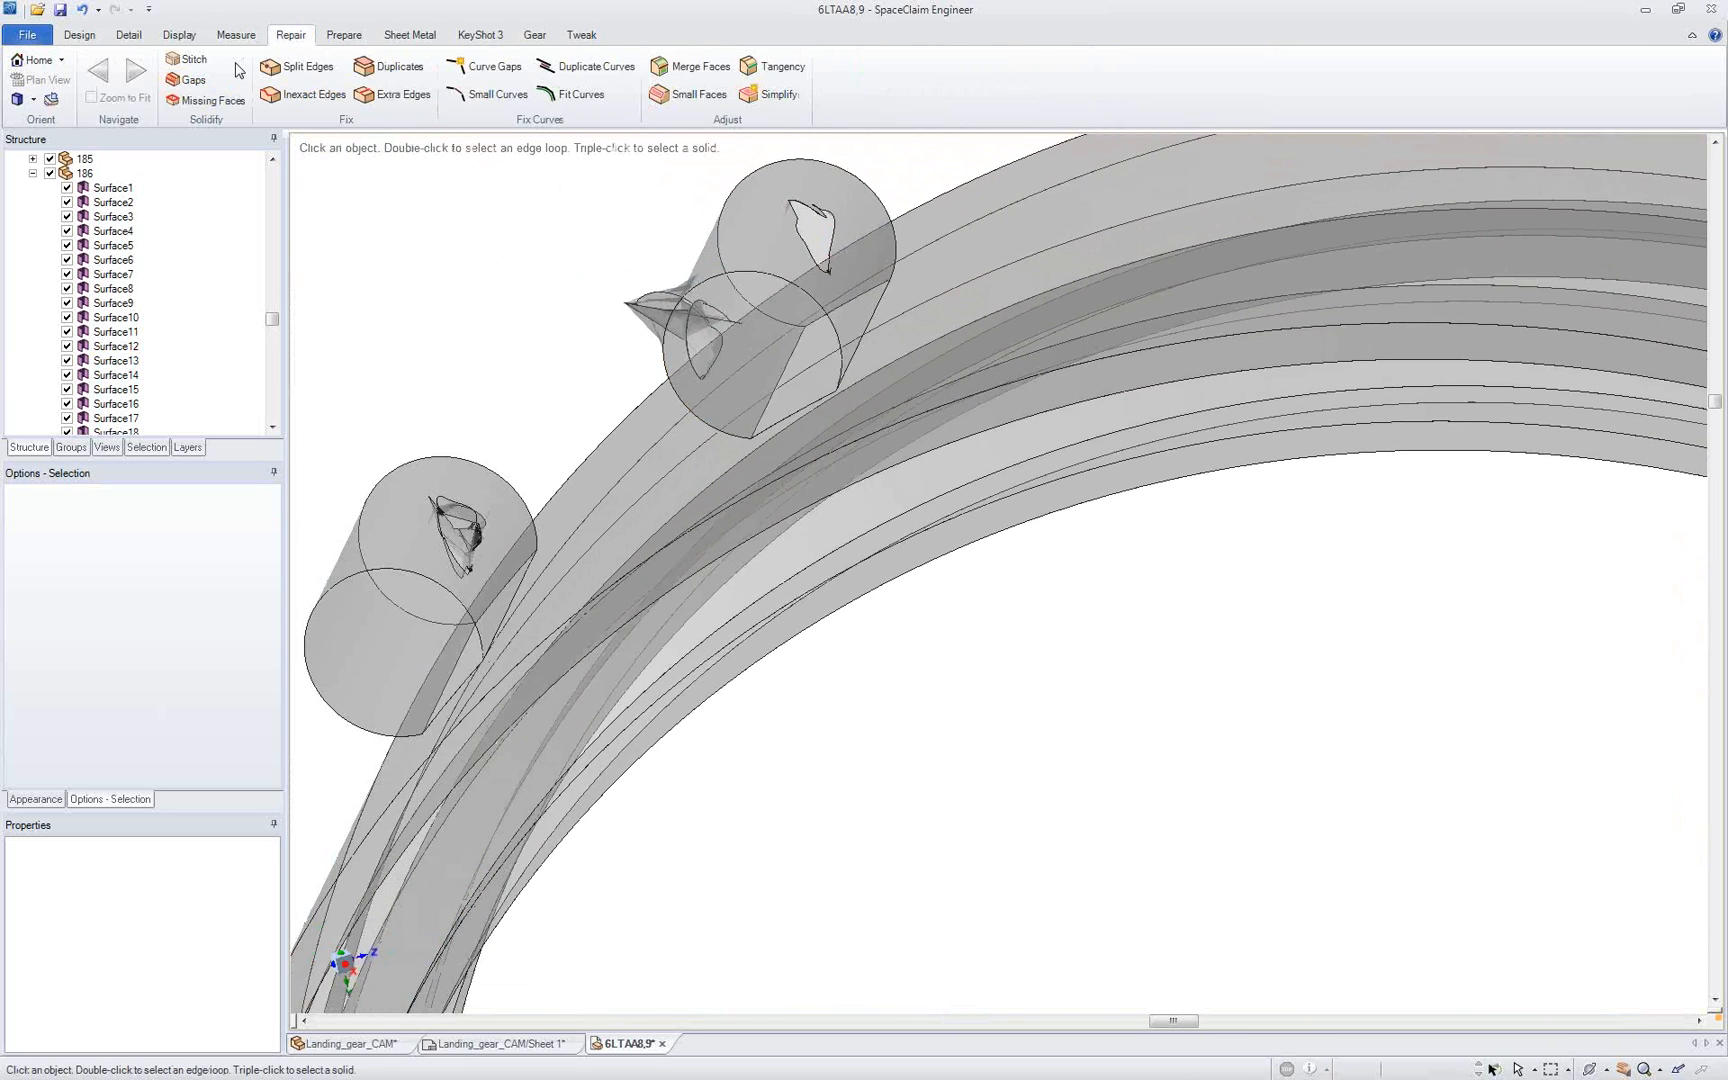
pyautogui.click(228, 63)
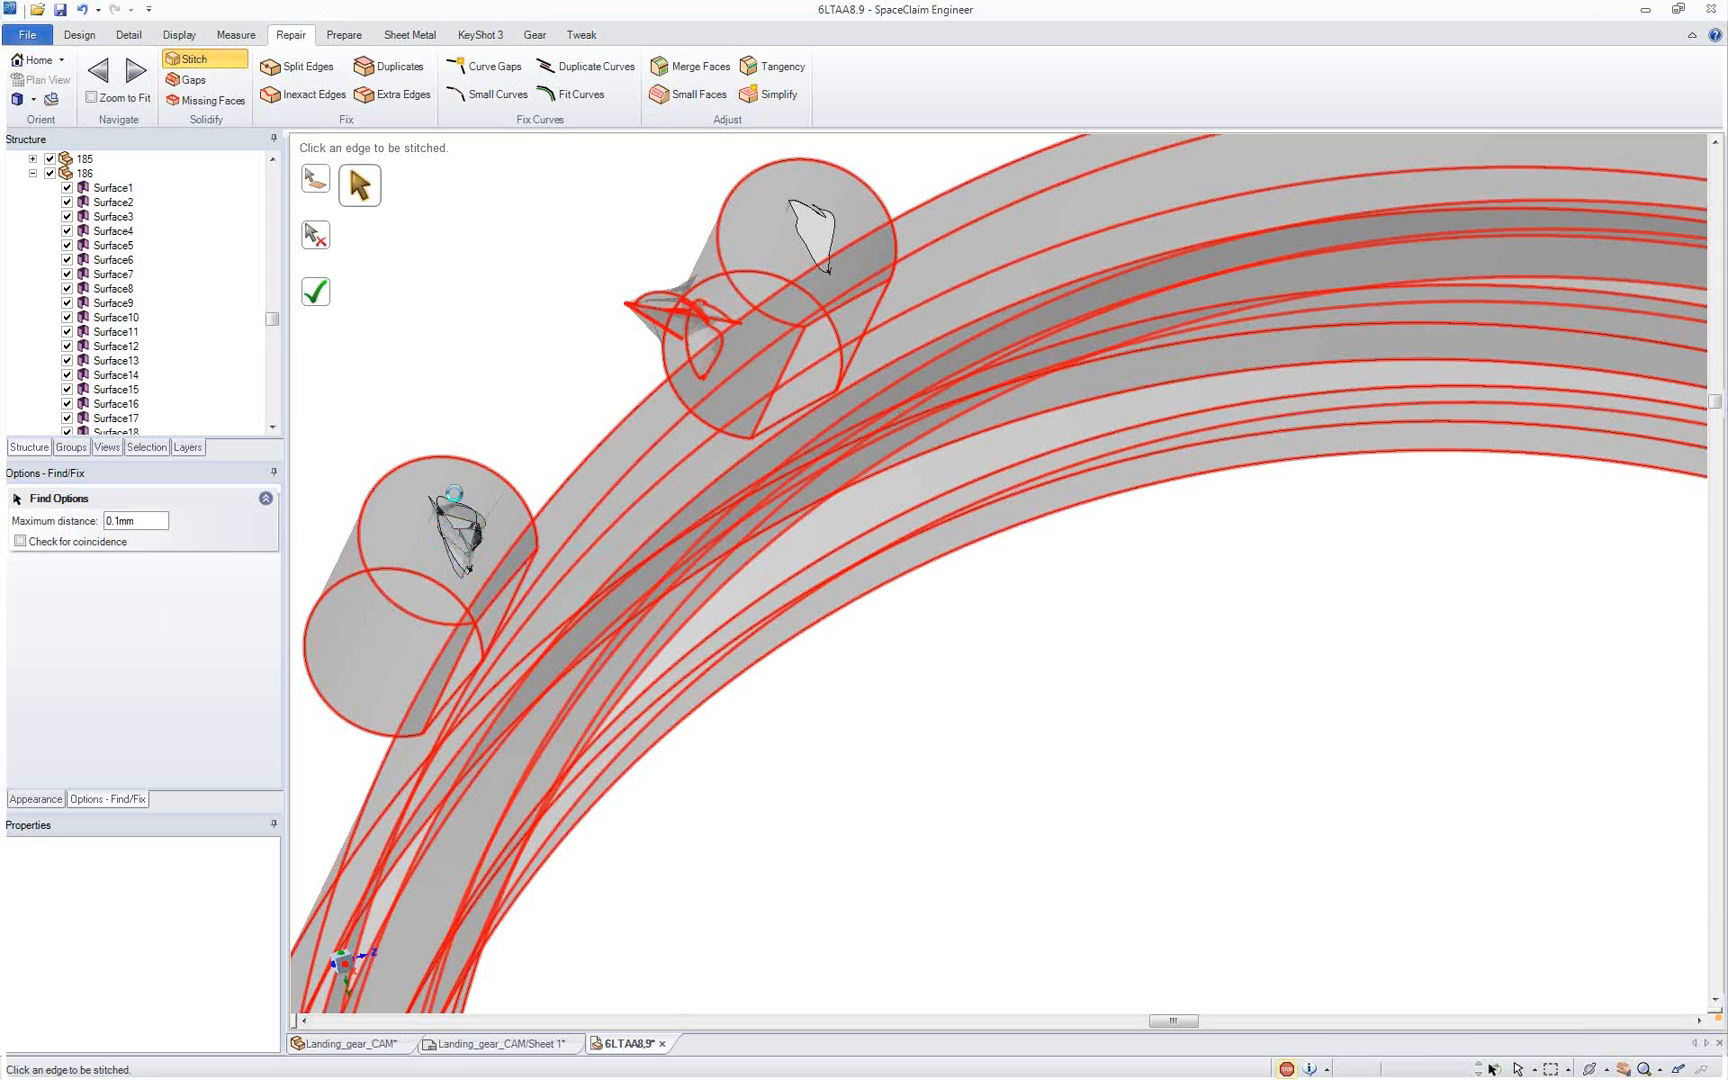
pyautogui.moveTo(525, 405); pyautogui.dragTo(490, 386, button='middle')
pyautogui.press('Escape')
# Step: Delete the distorted face bridging the clamp's two cylinders and fill the holes and damaged area on the upper cylinder
pyautogui.click(550, 398)
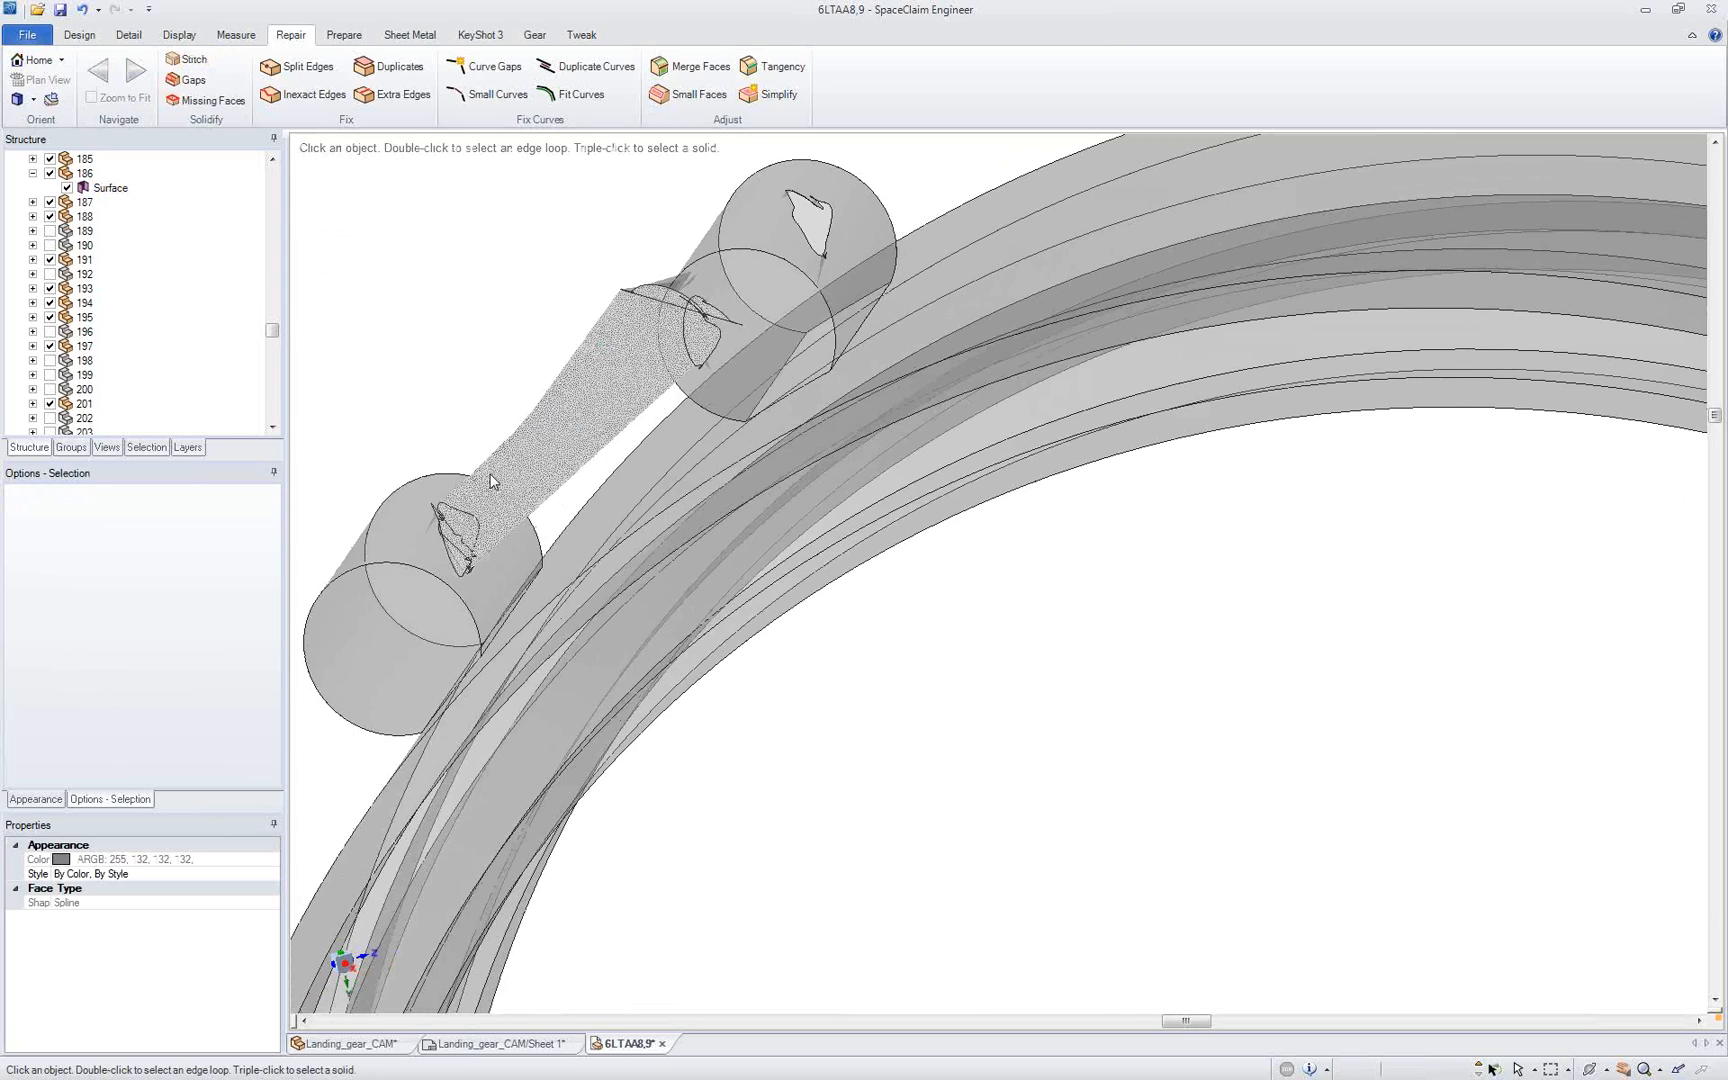
pyautogui.press('Delete')
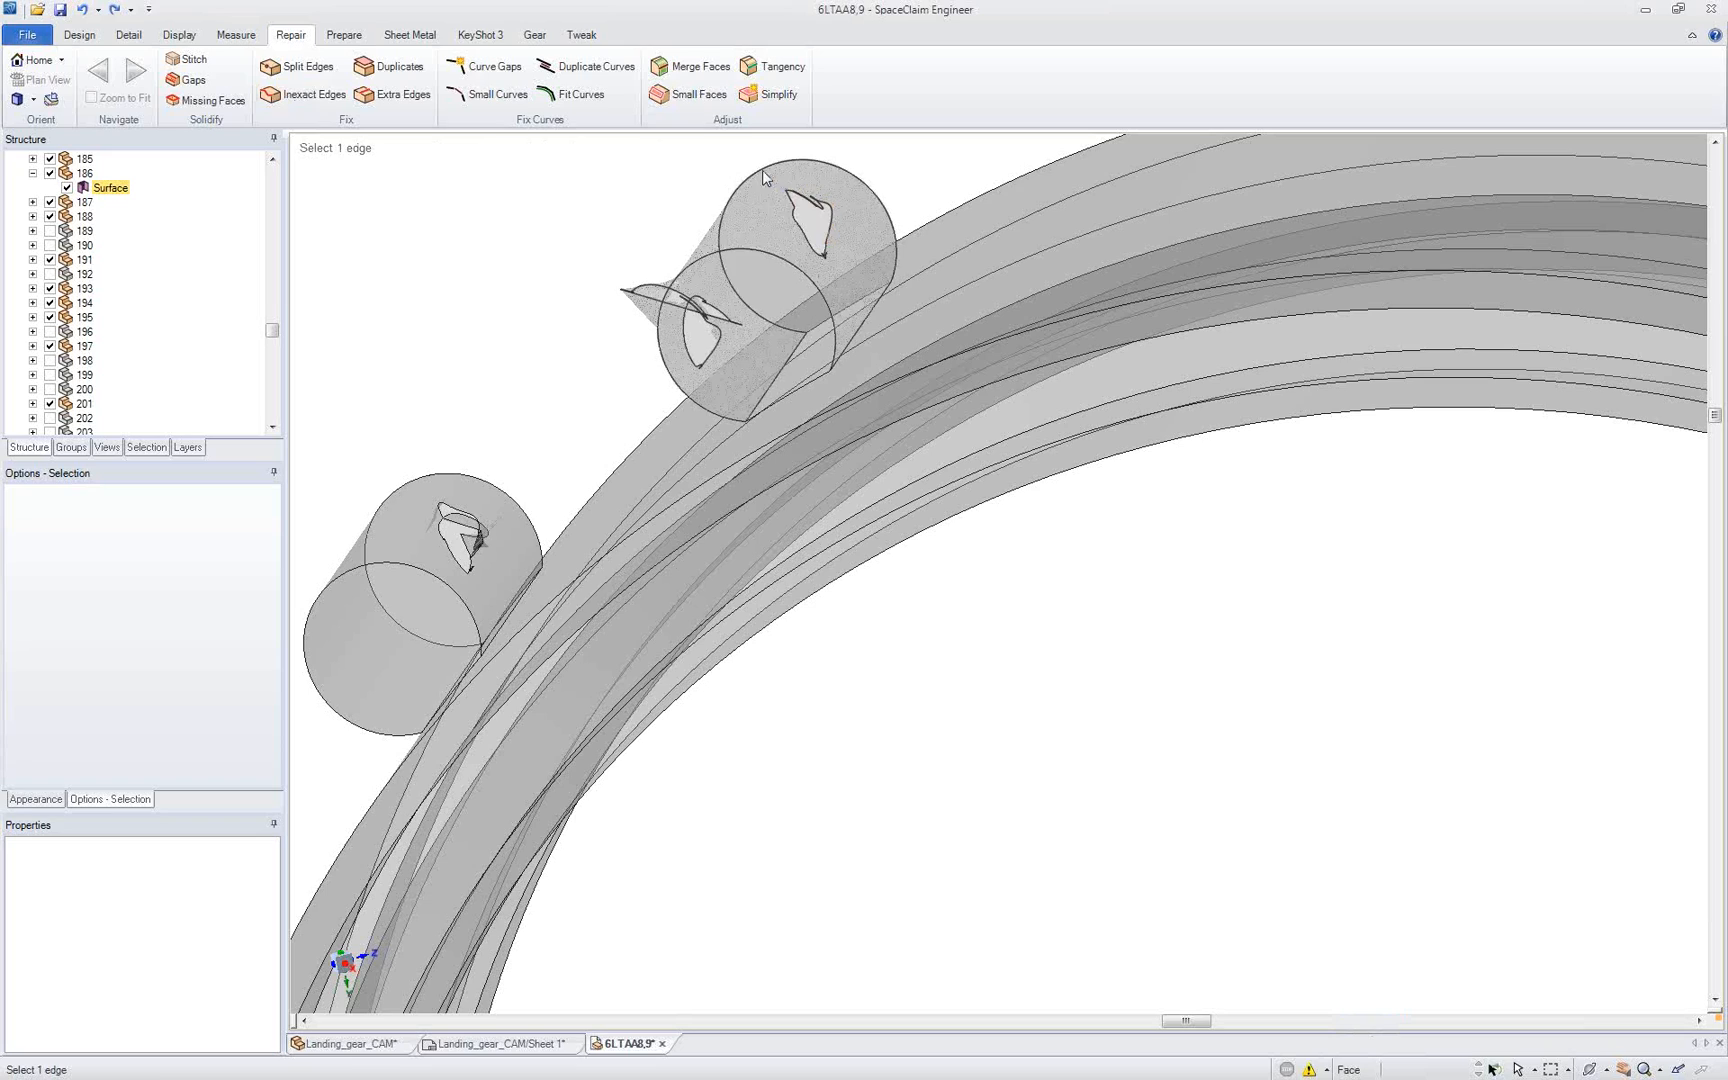
pyautogui.moveTo(757, 165); pyautogui.dragTo(846, 283)
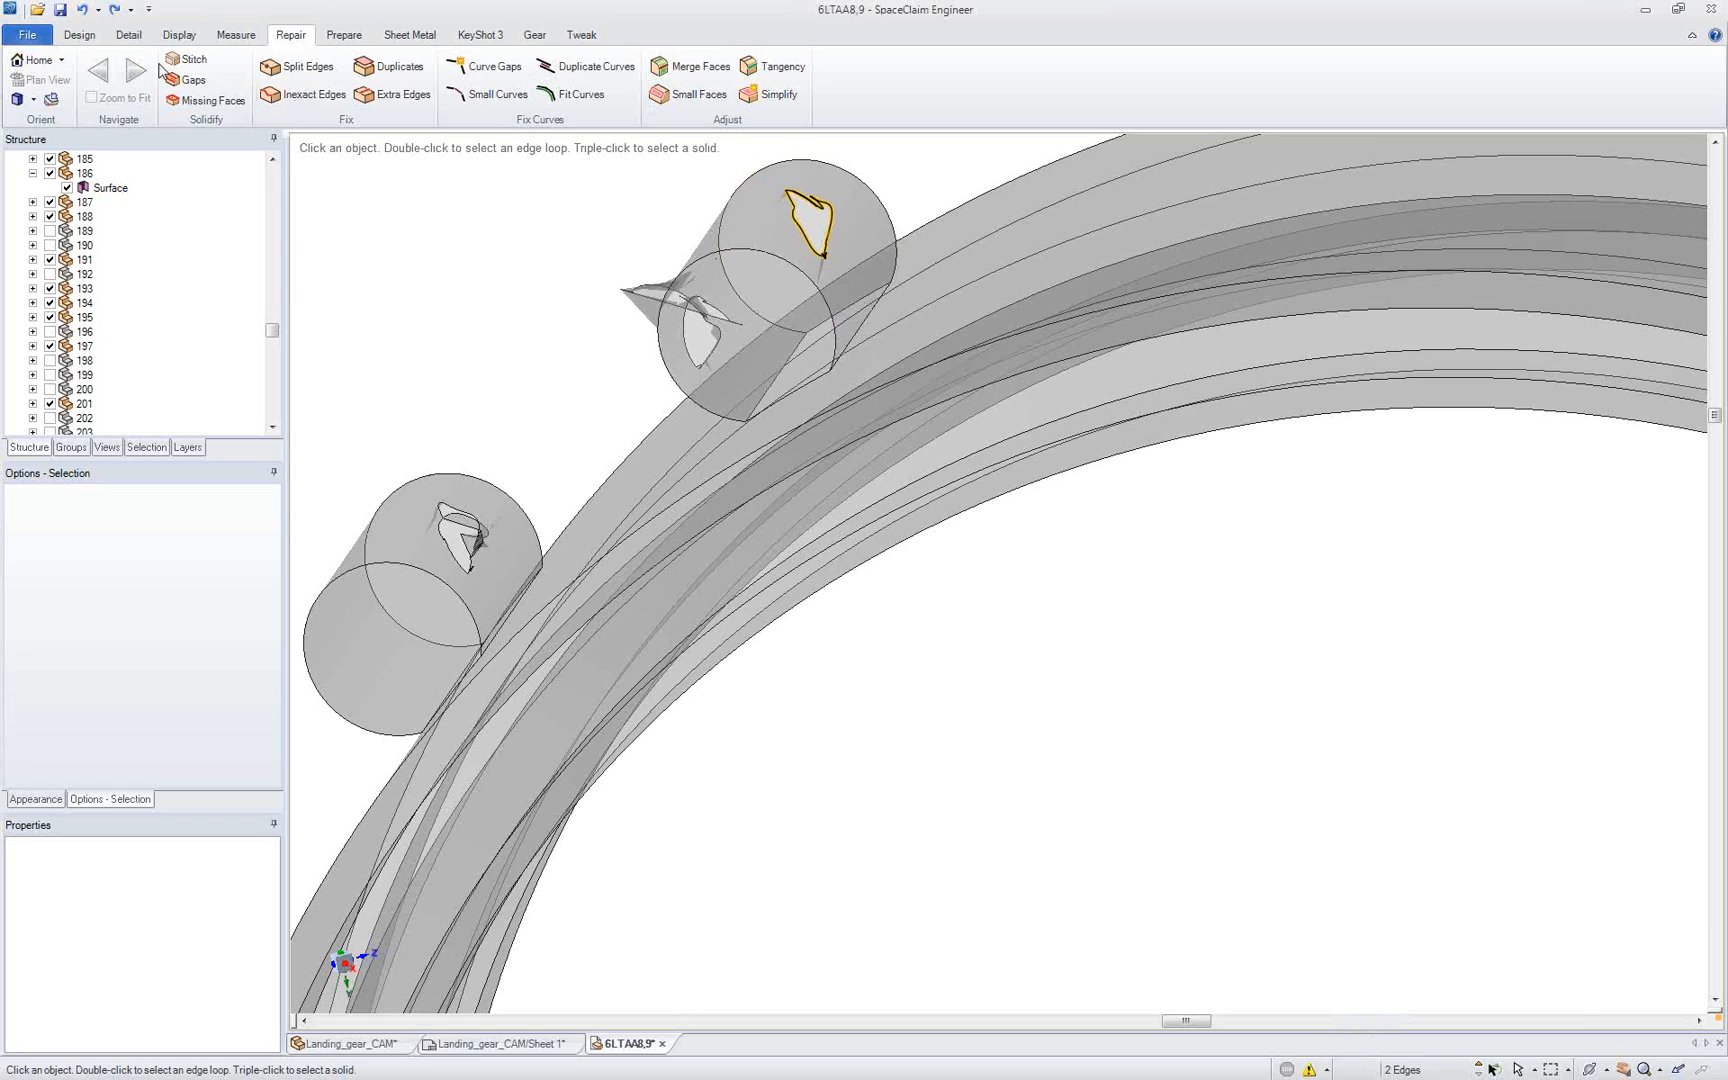
pyautogui.click(80, 34)
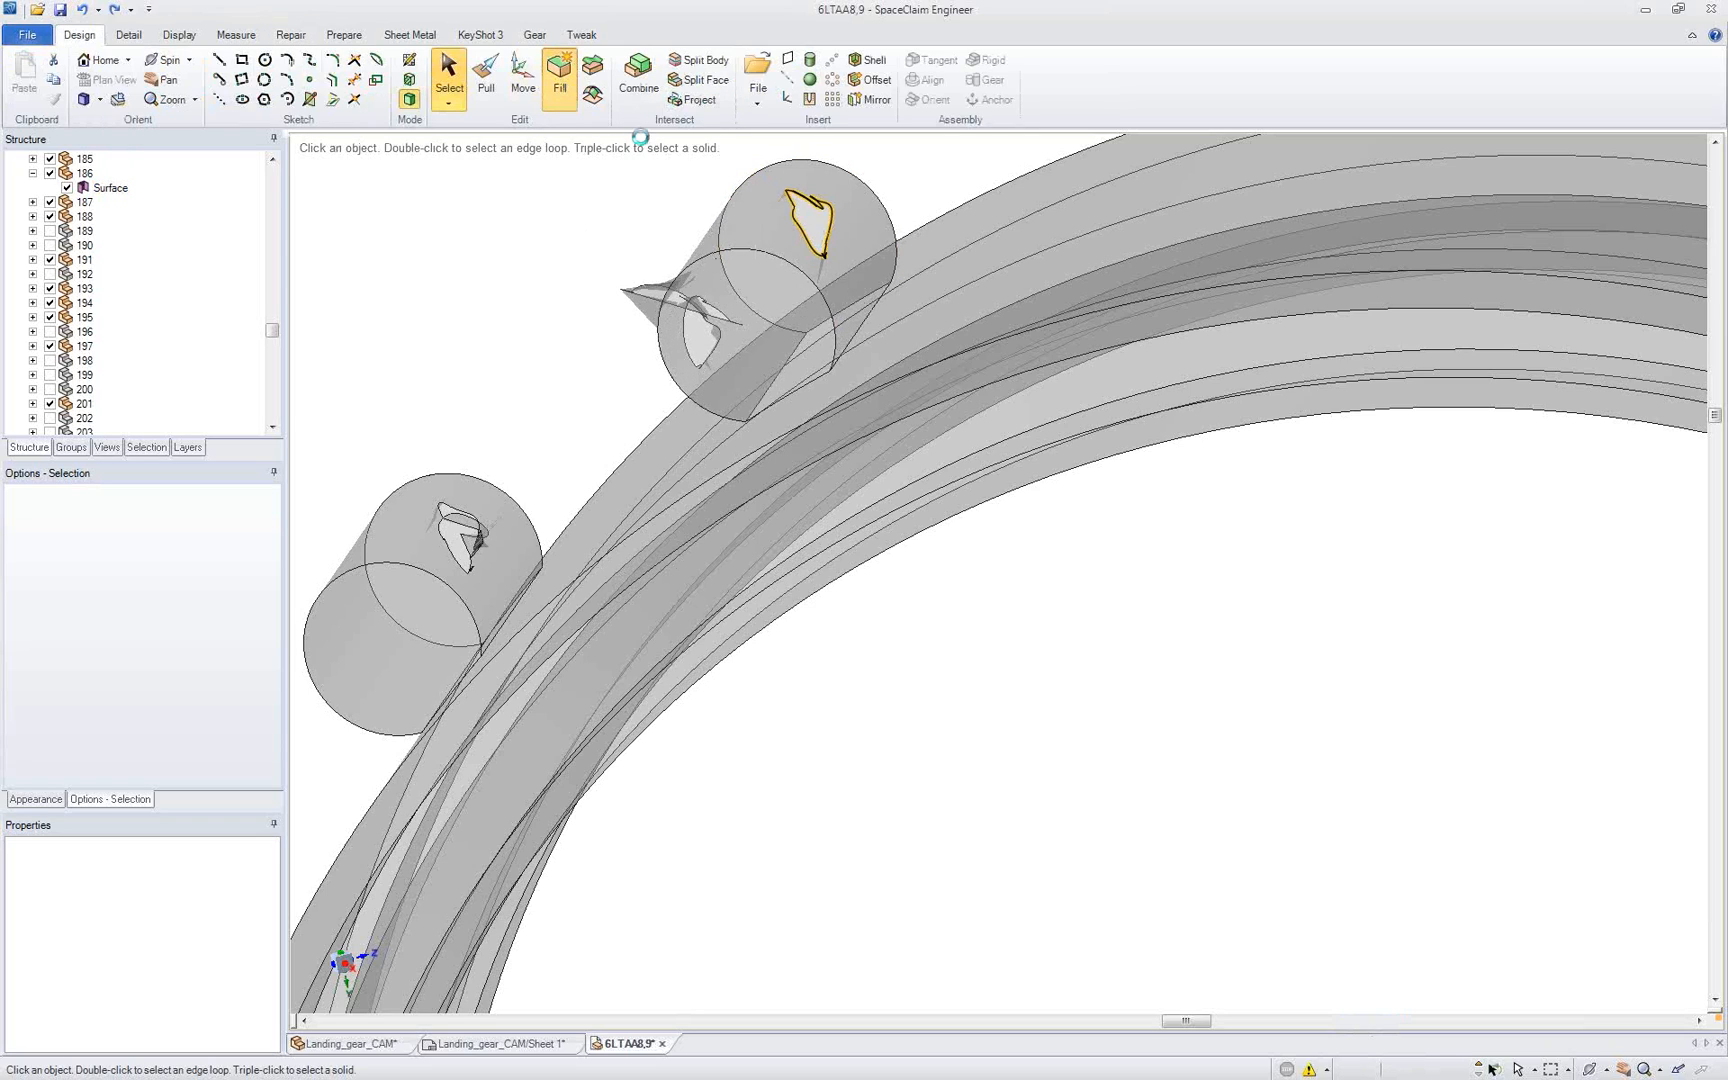
pyautogui.moveTo(678, 237)
pyautogui.mouseDown(button='middle')
pyautogui.moveTo(777, 213)
pyautogui.moveTo(630, 252)
pyautogui.mouseUp(button='middle')
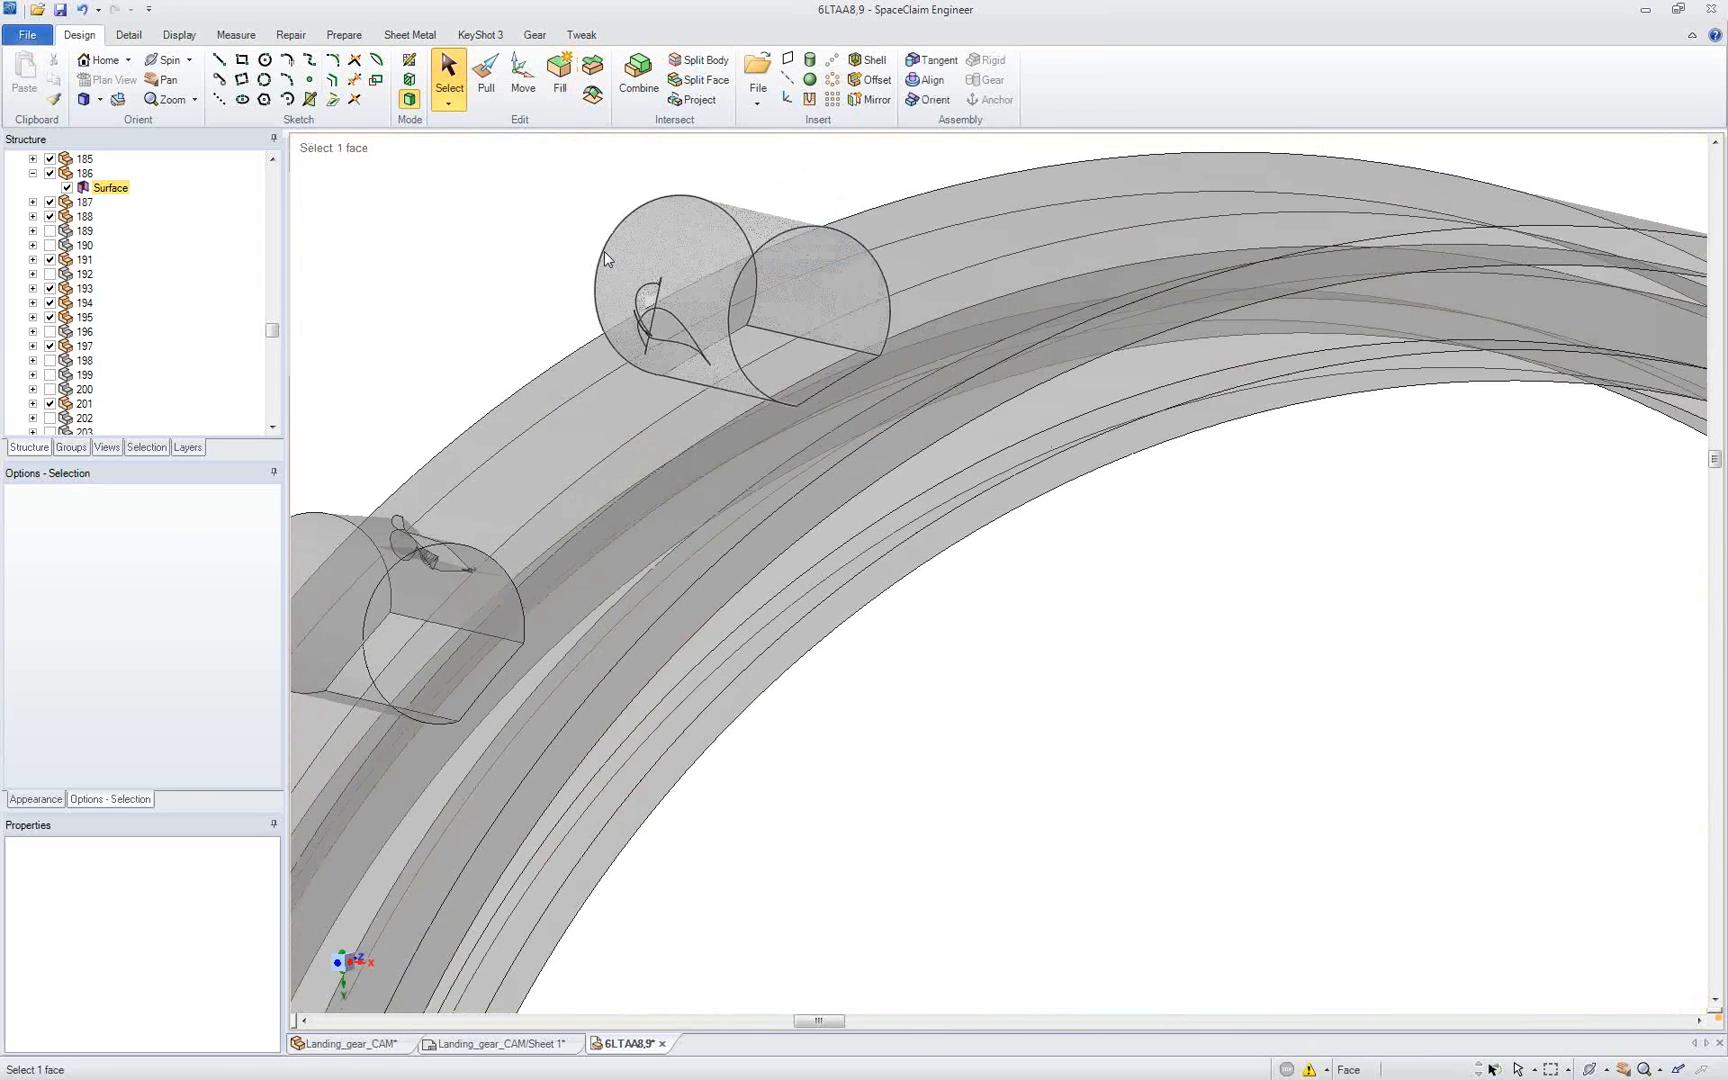
pyautogui.moveTo(568, 258); pyautogui.dragTo(721, 380)
pyautogui.press('f')
pyautogui.moveTo(665, 314); pyautogui.dragTo(696, 321, button='middle')
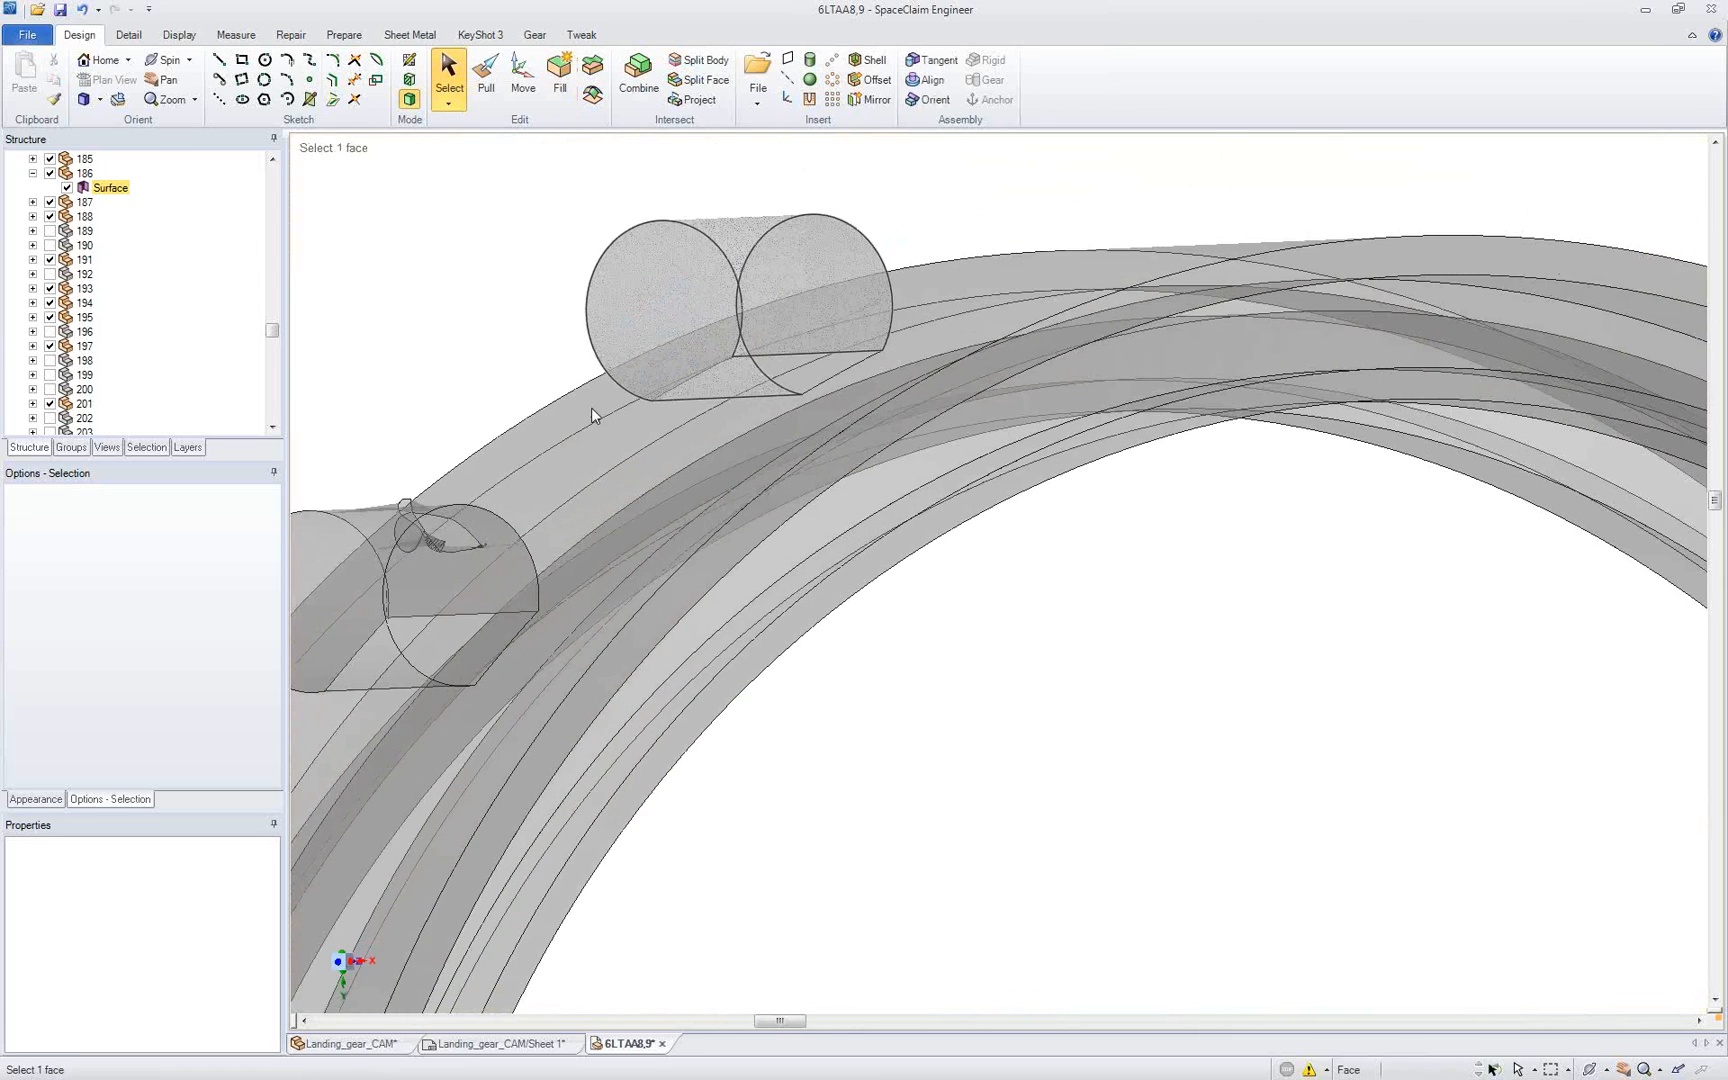
# Step: Split the lower cylinder's damaged curved face along a straight line running the length of the cylinder
pyautogui.moveTo(450, 567)
pyautogui.mouseDown(button='middle')
pyautogui.moveTo(435, 586)
pyautogui.moveTo(605, 577)
pyautogui.mouseUp(button='middle')
pyautogui.scroll(2, 435, 586)
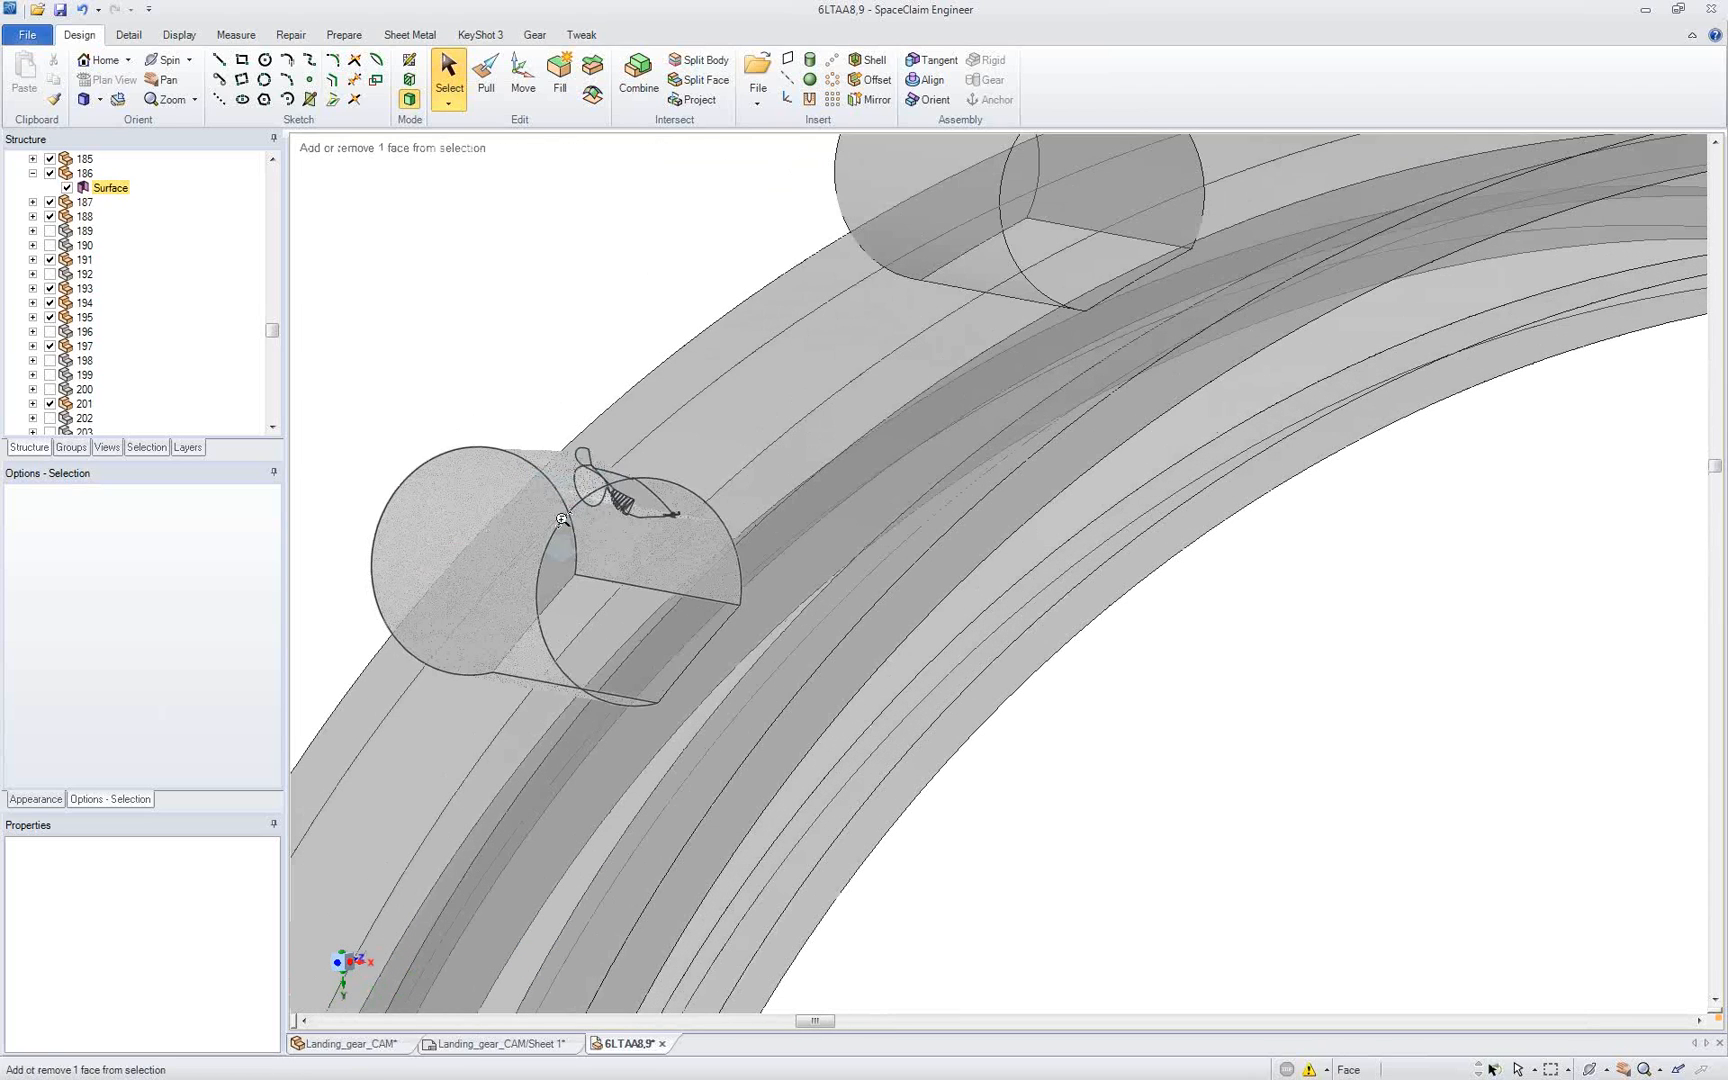
pyautogui.click(699, 80)
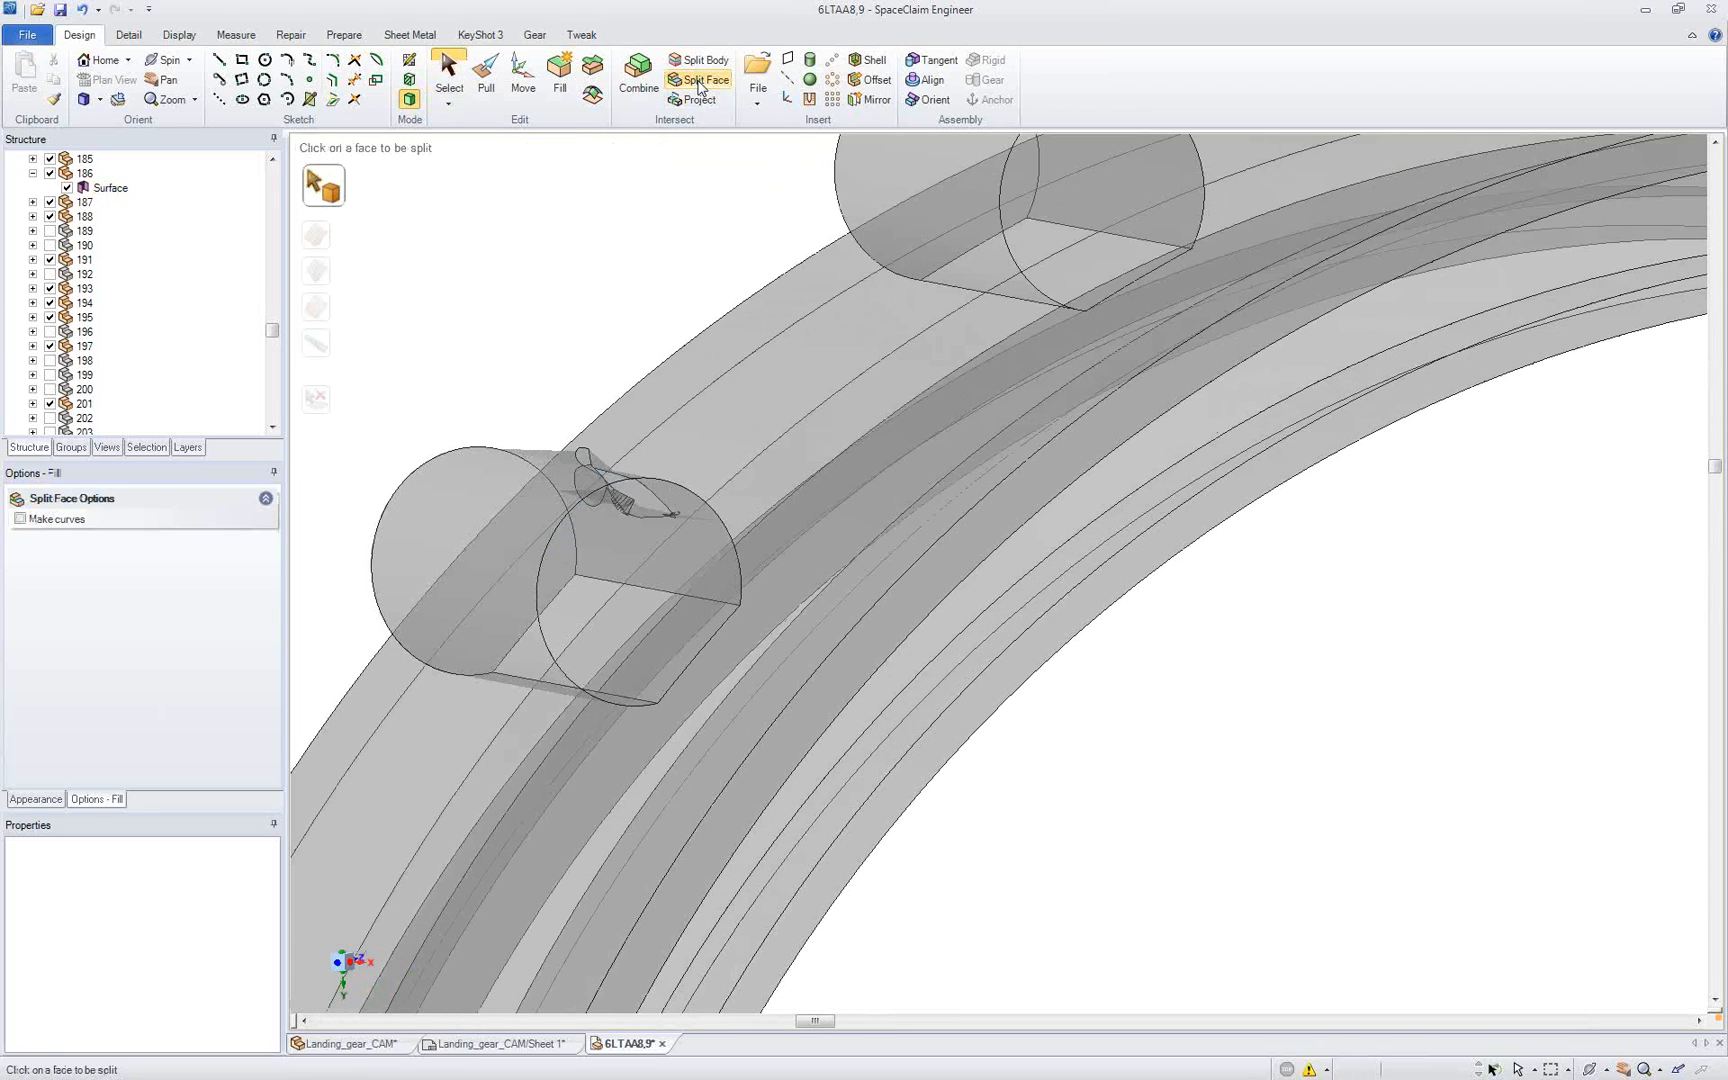
pyautogui.click(445, 506)
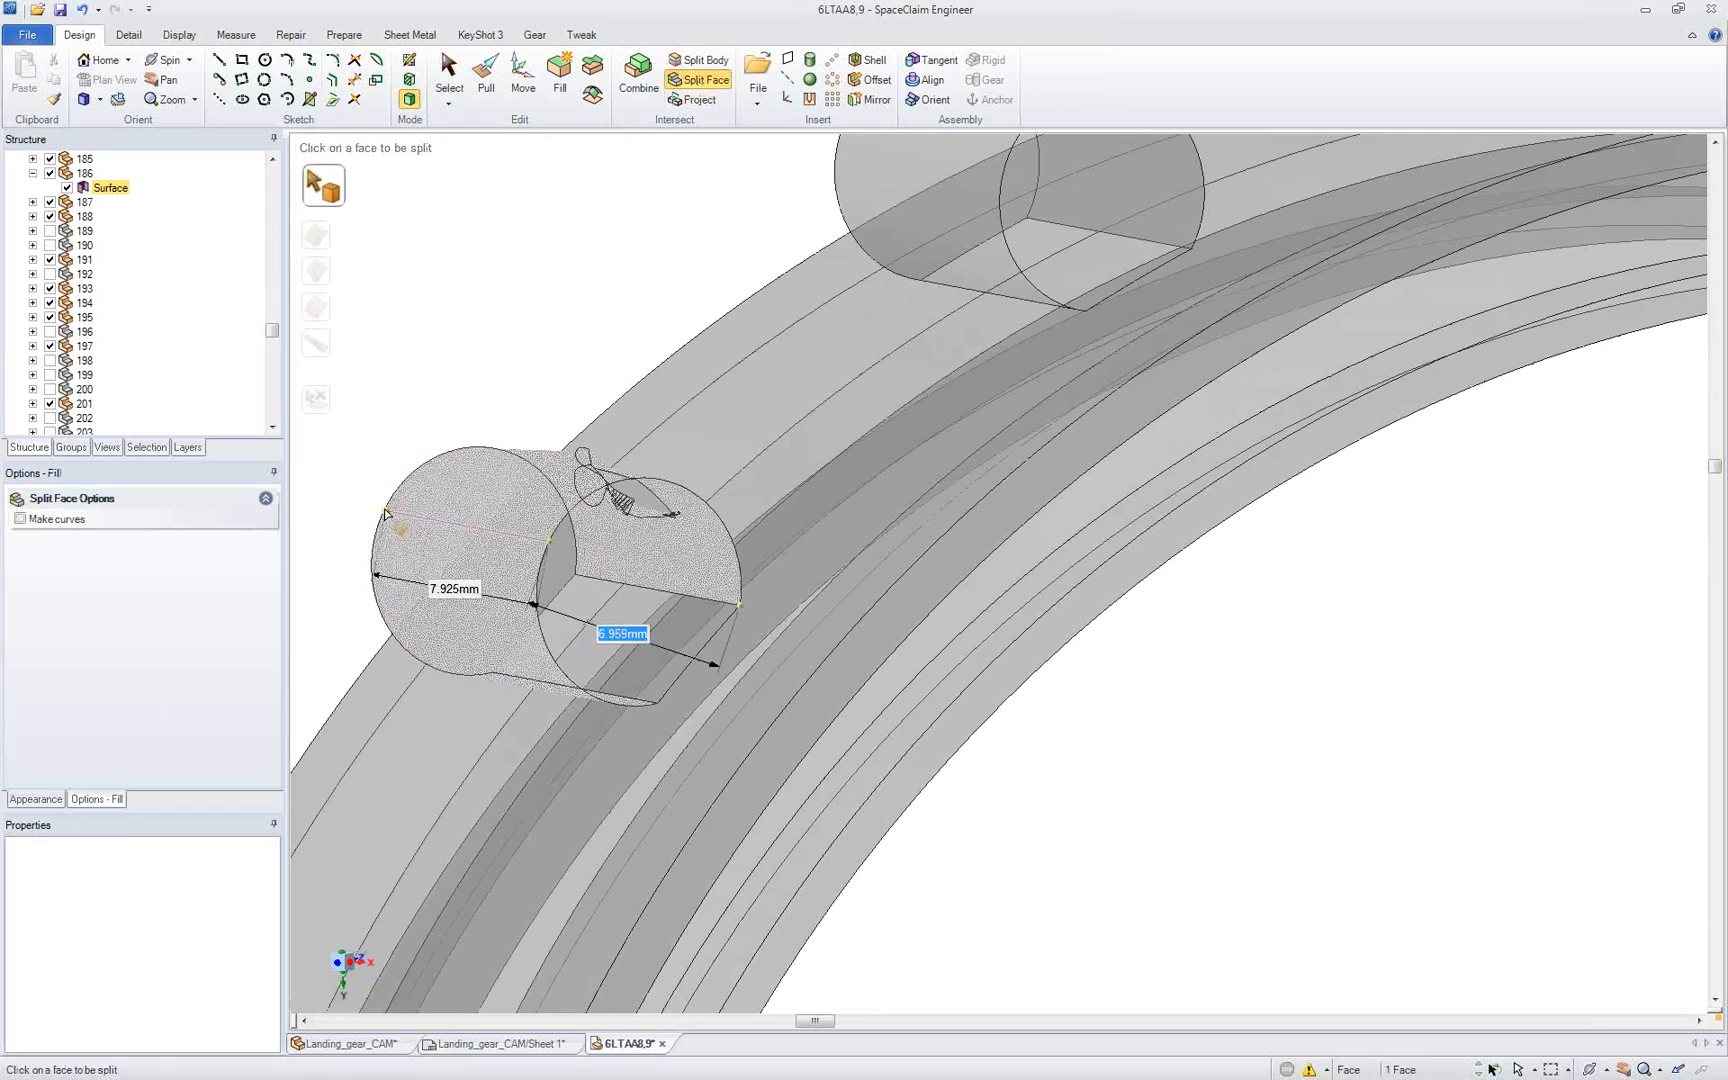
pyautogui.click(385, 512)
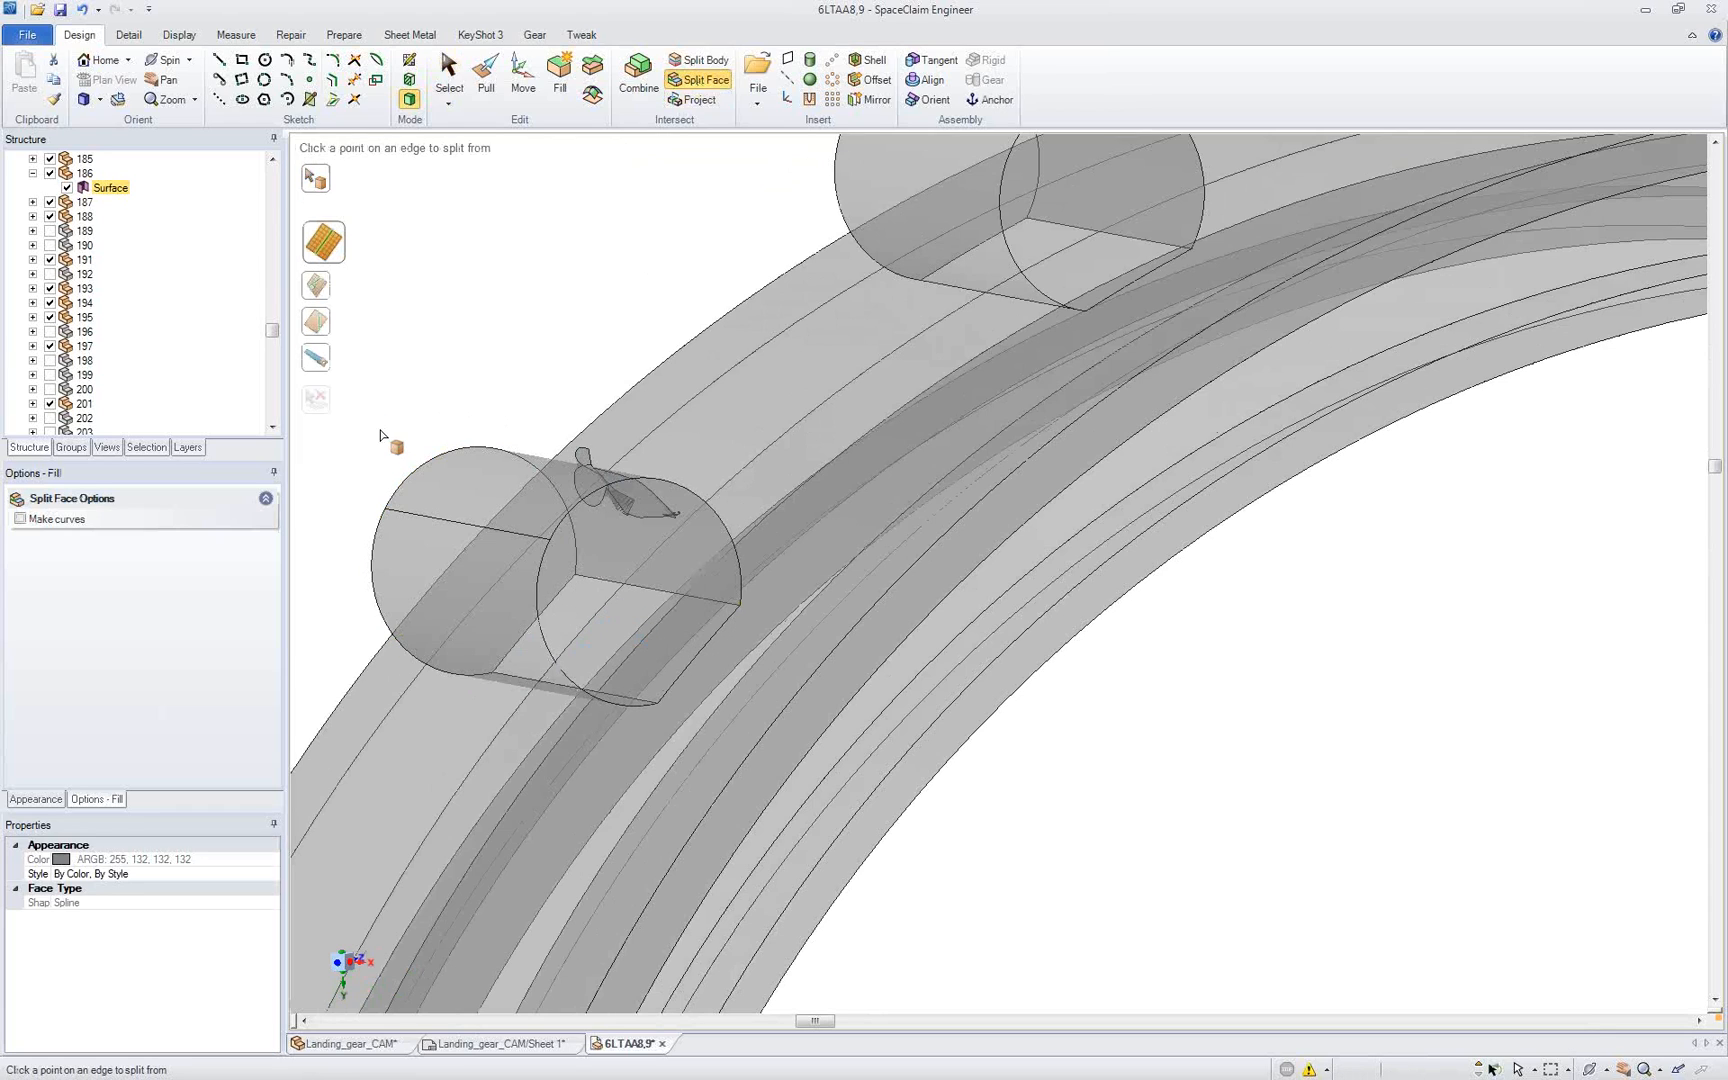
pyautogui.press('Escape')
# Step: Delete the damaged half of the lower cylinder's split face and recreate it with the Missing Faces repair
pyautogui.click(491, 482)
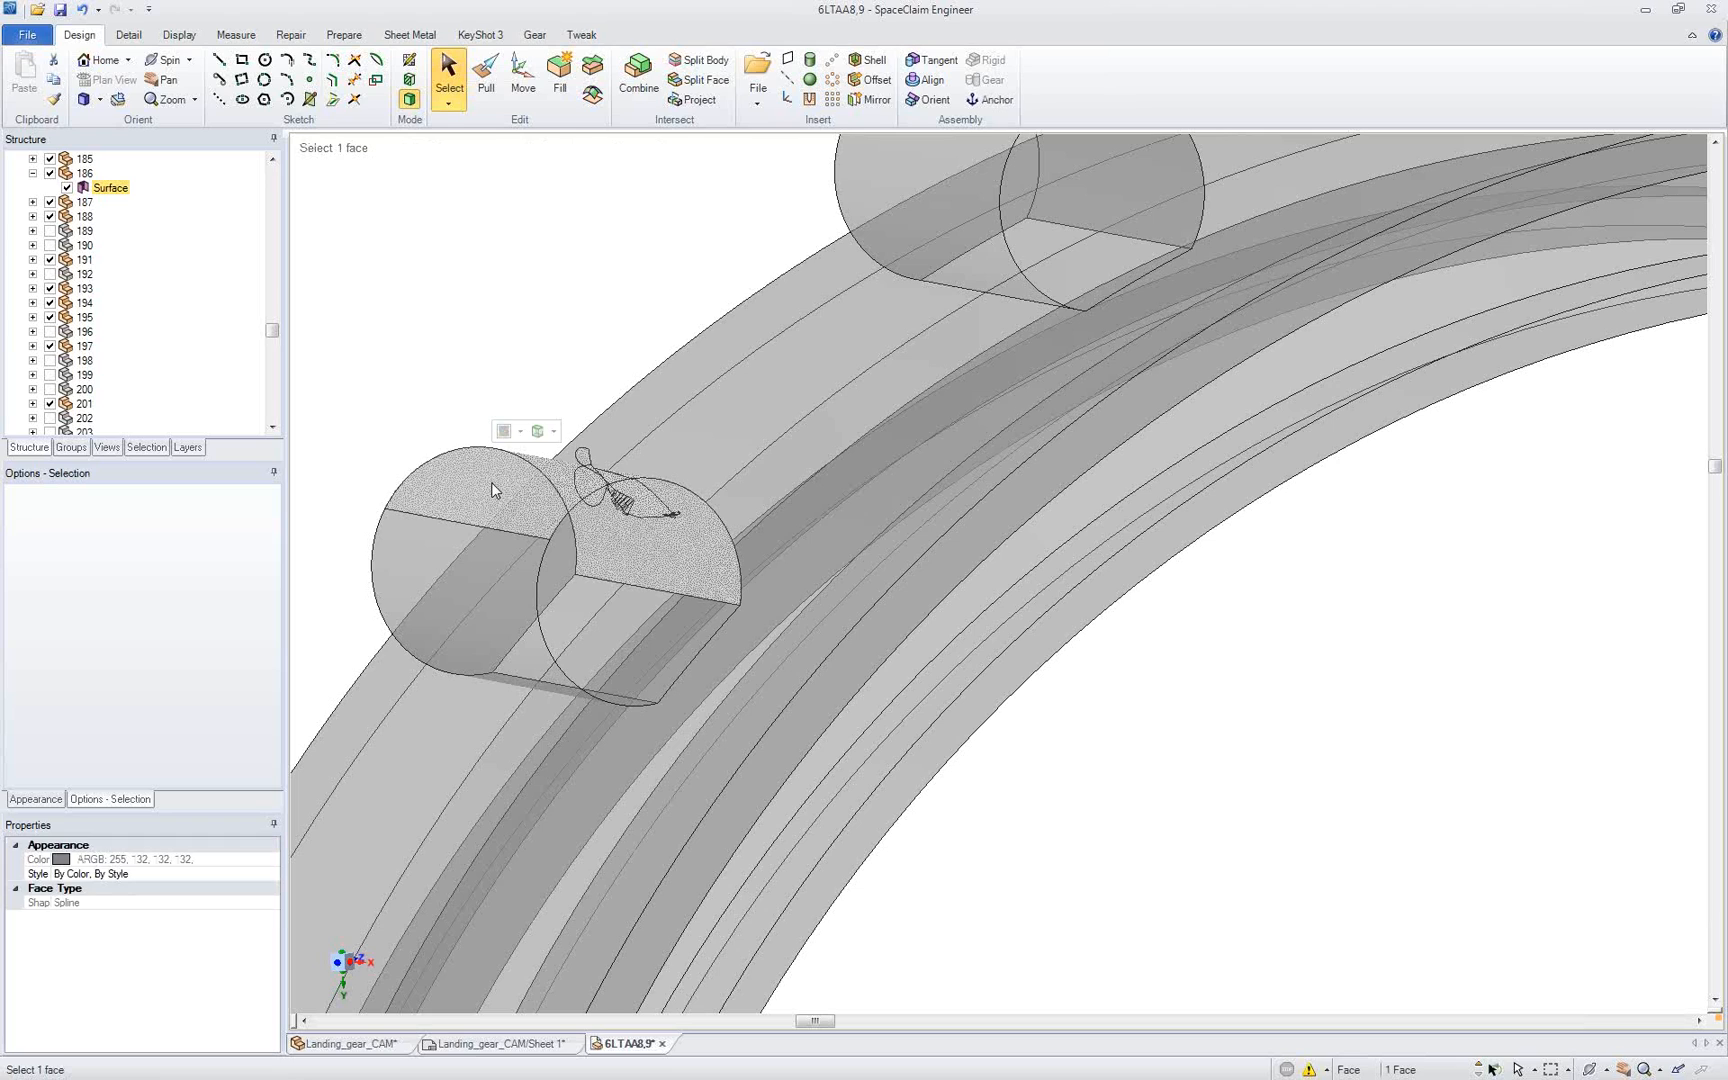
pyautogui.press('Delete')
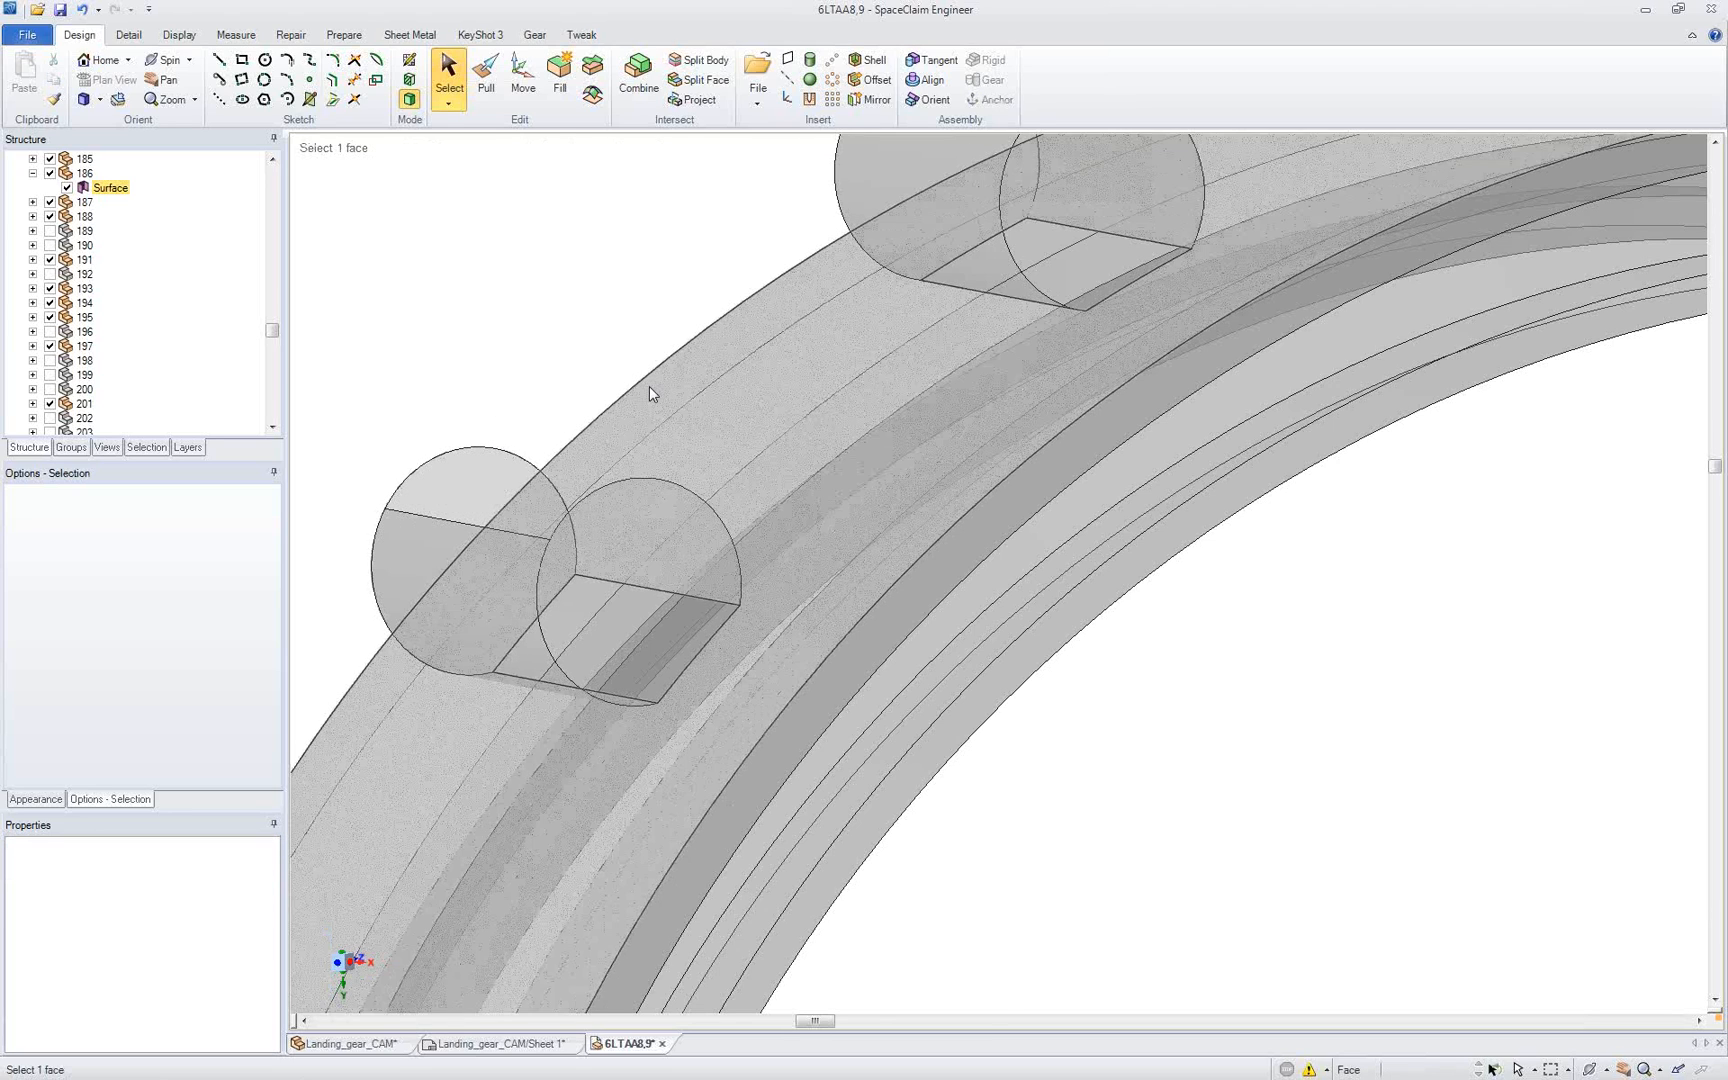
pyautogui.moveTo(650, 393); pyautogui.dragTo(366, 158, button='middle')
pyautogui.click(291, 36)
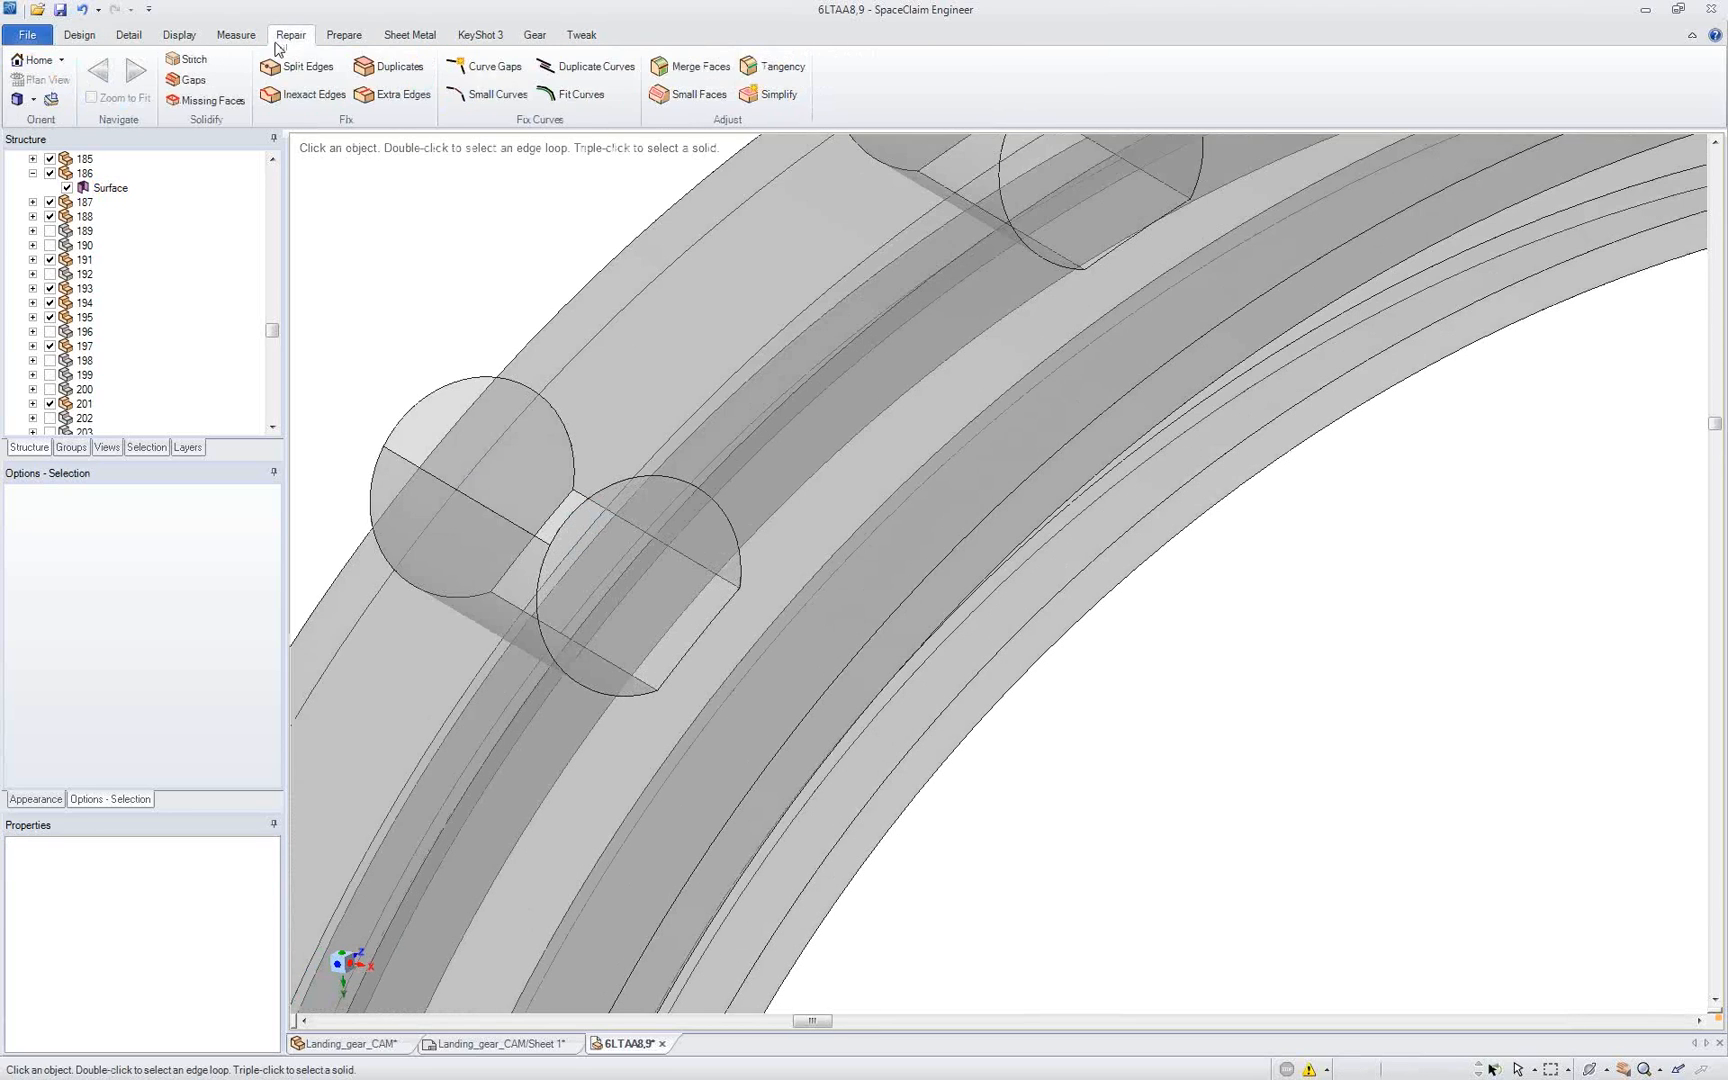
pyautogui.click(210, 101)
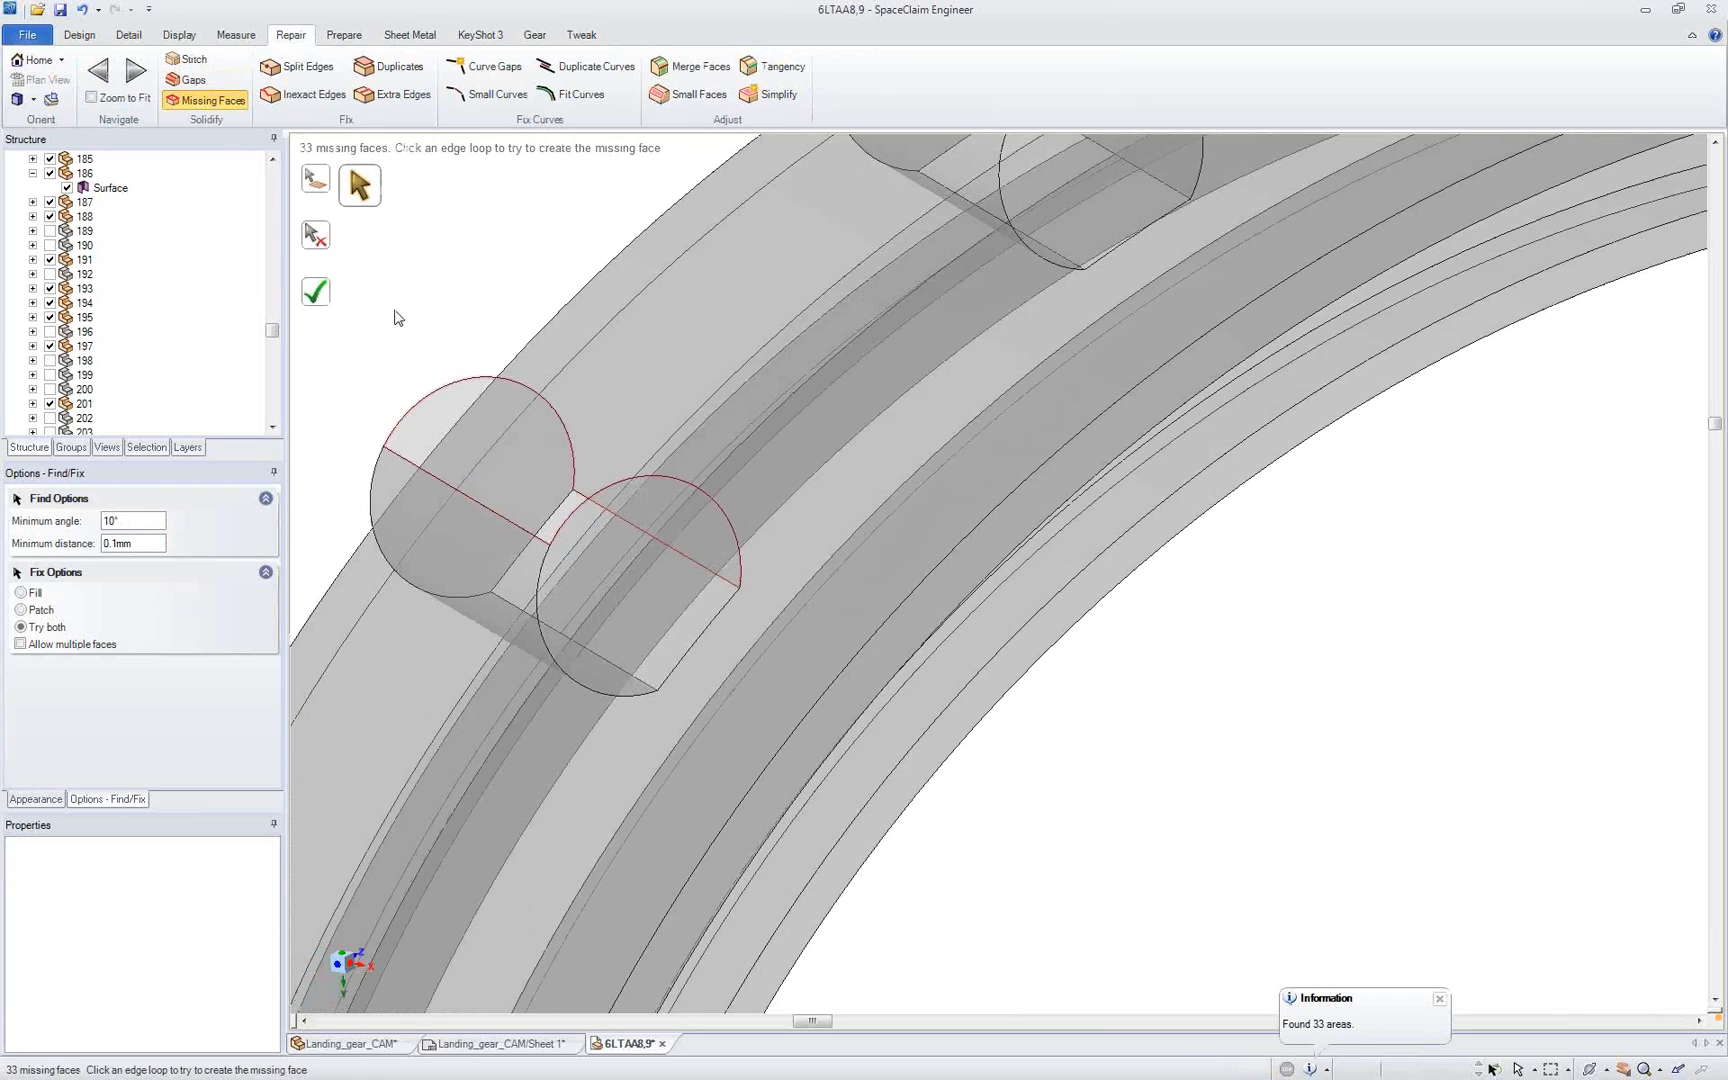
pyautogui.click(450, 390)
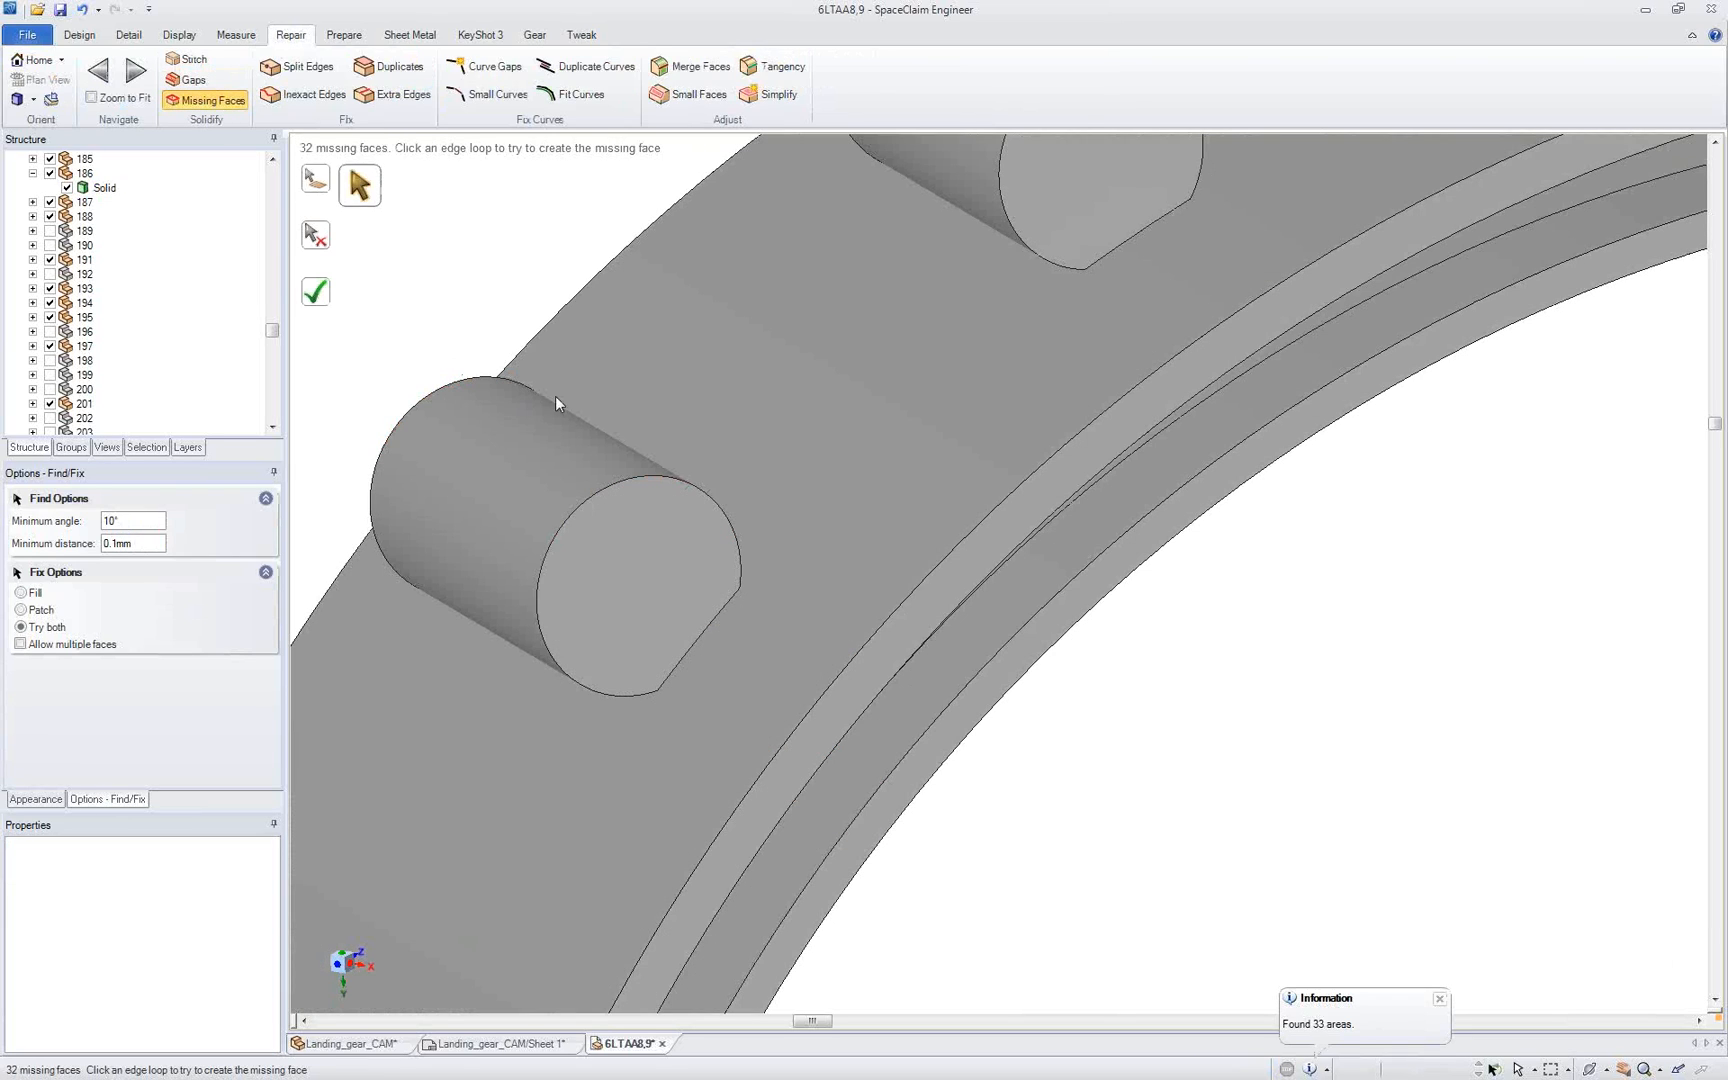
# Step: Pull a round onto the near edge where the lower cylinder meets the clamp ring
pyautogui.moveTo(482, 372); pyautogui.dragTo(490, 352, button='middle')
pyautogui.click(92, 37)
pyautogui.click(486, 78)
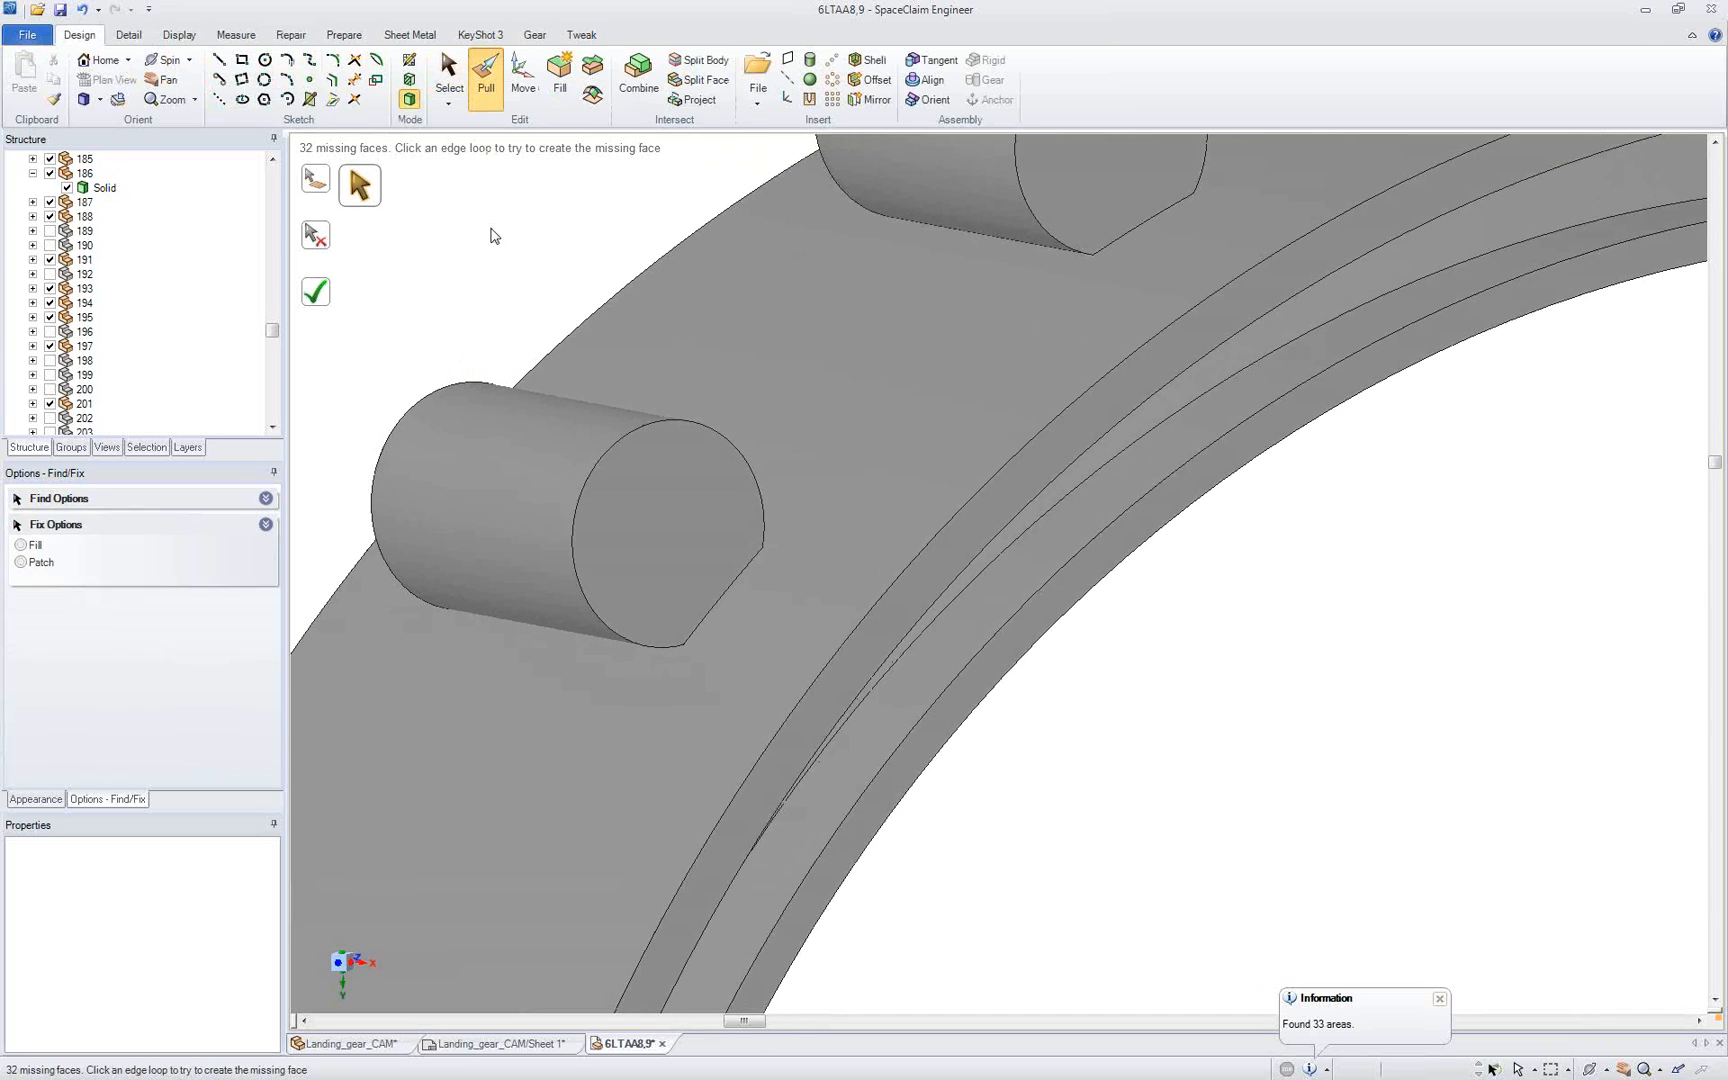
pyautogui.click(568, 627)
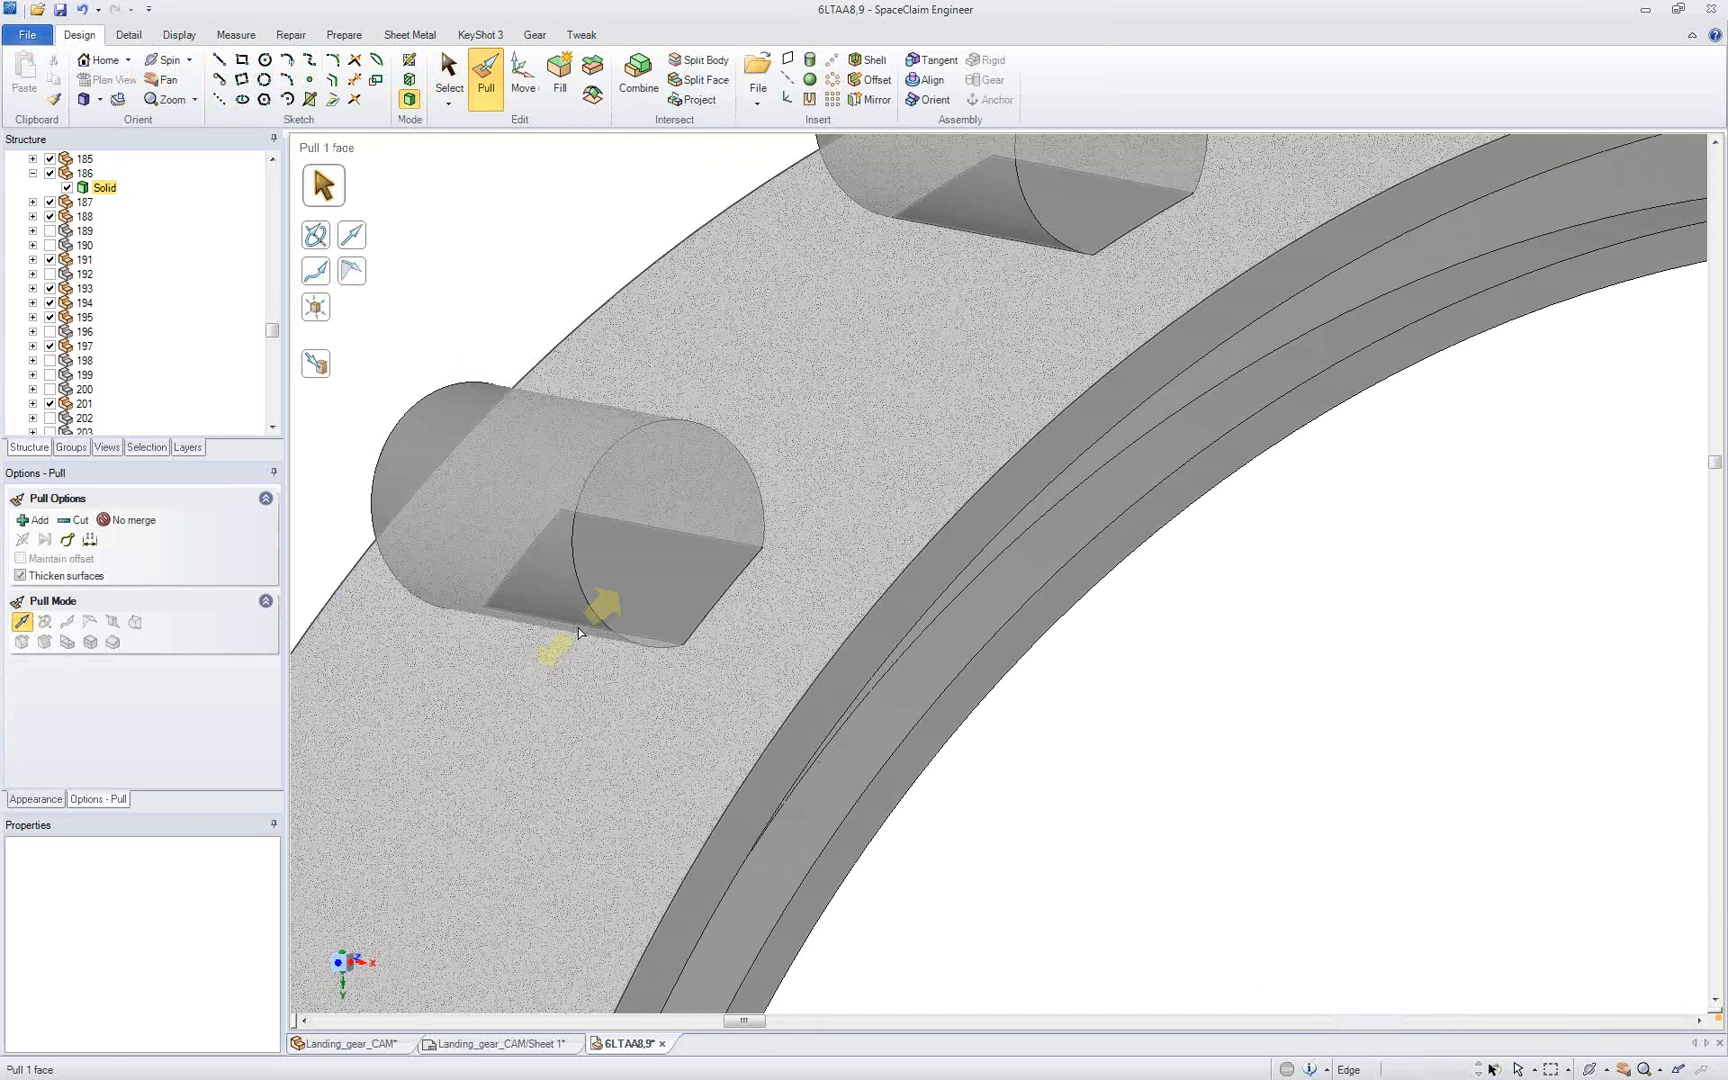
pyautogui.moveTo(568, 633); pyautogui.dragTo(498, 682)
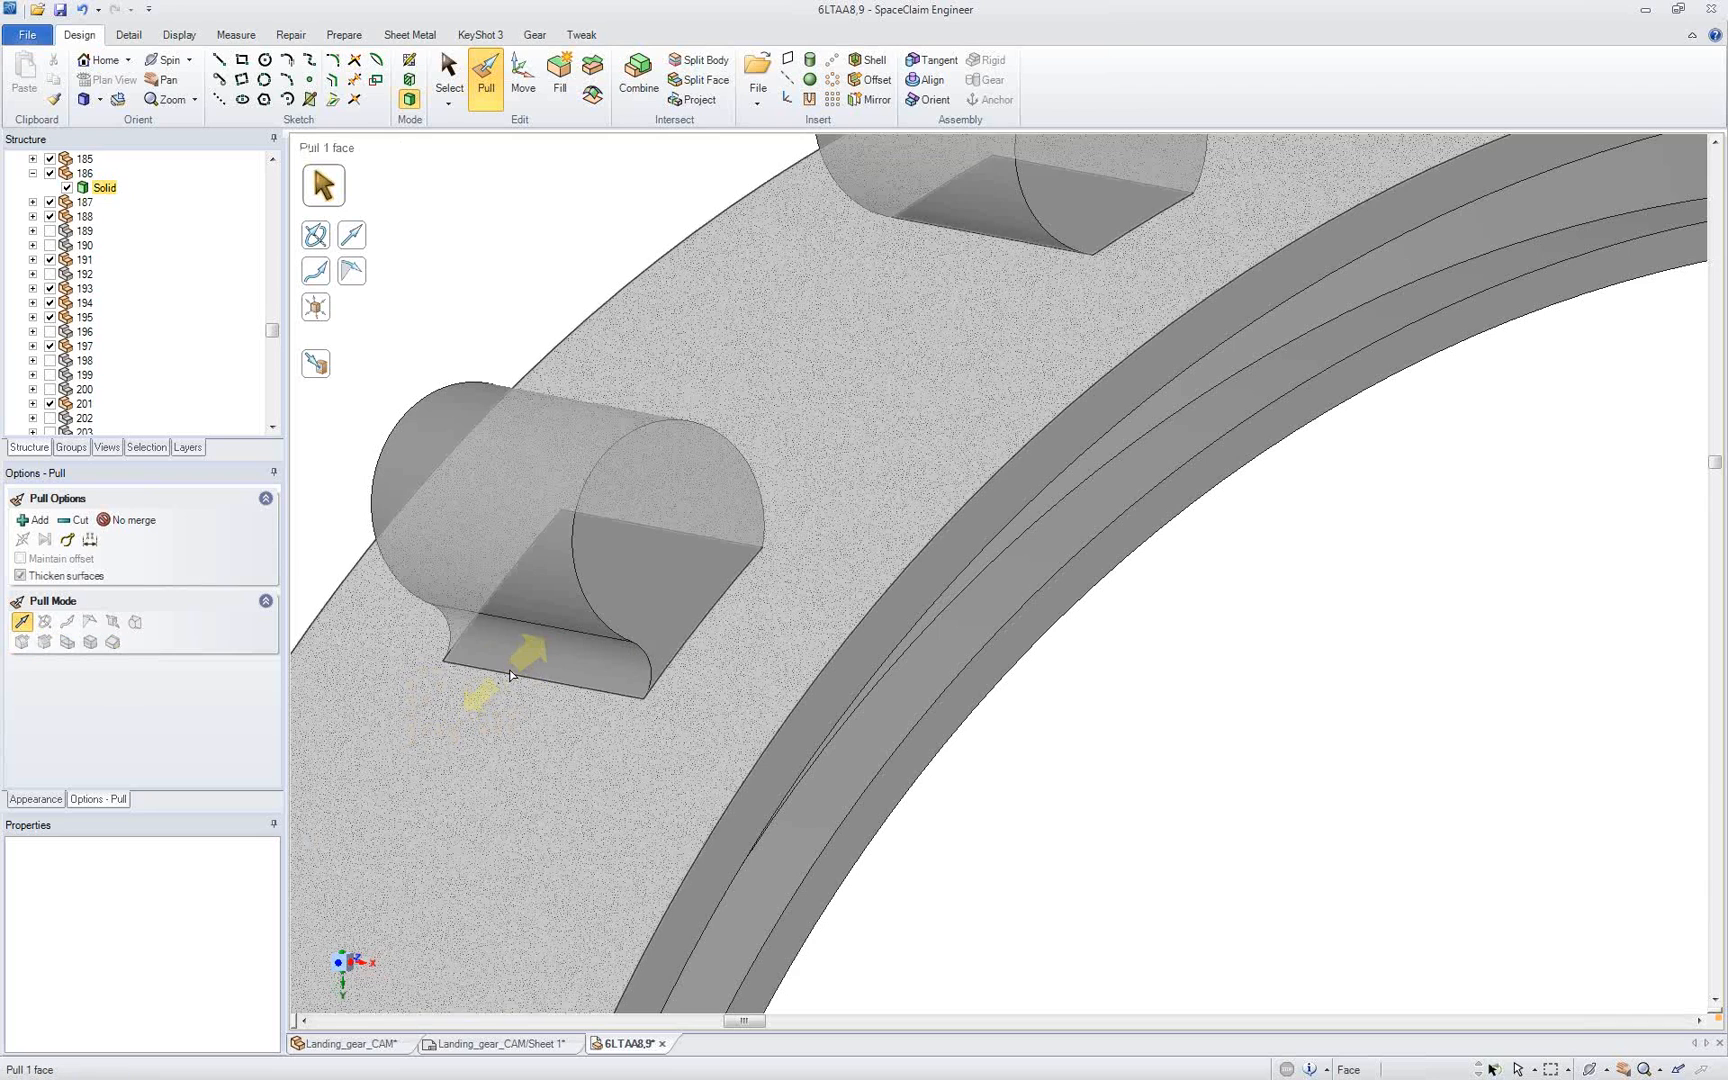
# Step: Pull a round of about 0.93 mm onto the near edge where the upper cylinder meets the clamp ring
pyautogui.click(964, 263)
pyautogui.click(986, 236)
pyautogui.moveTo(963, 241); pyautogui.dragTo(584, 199)
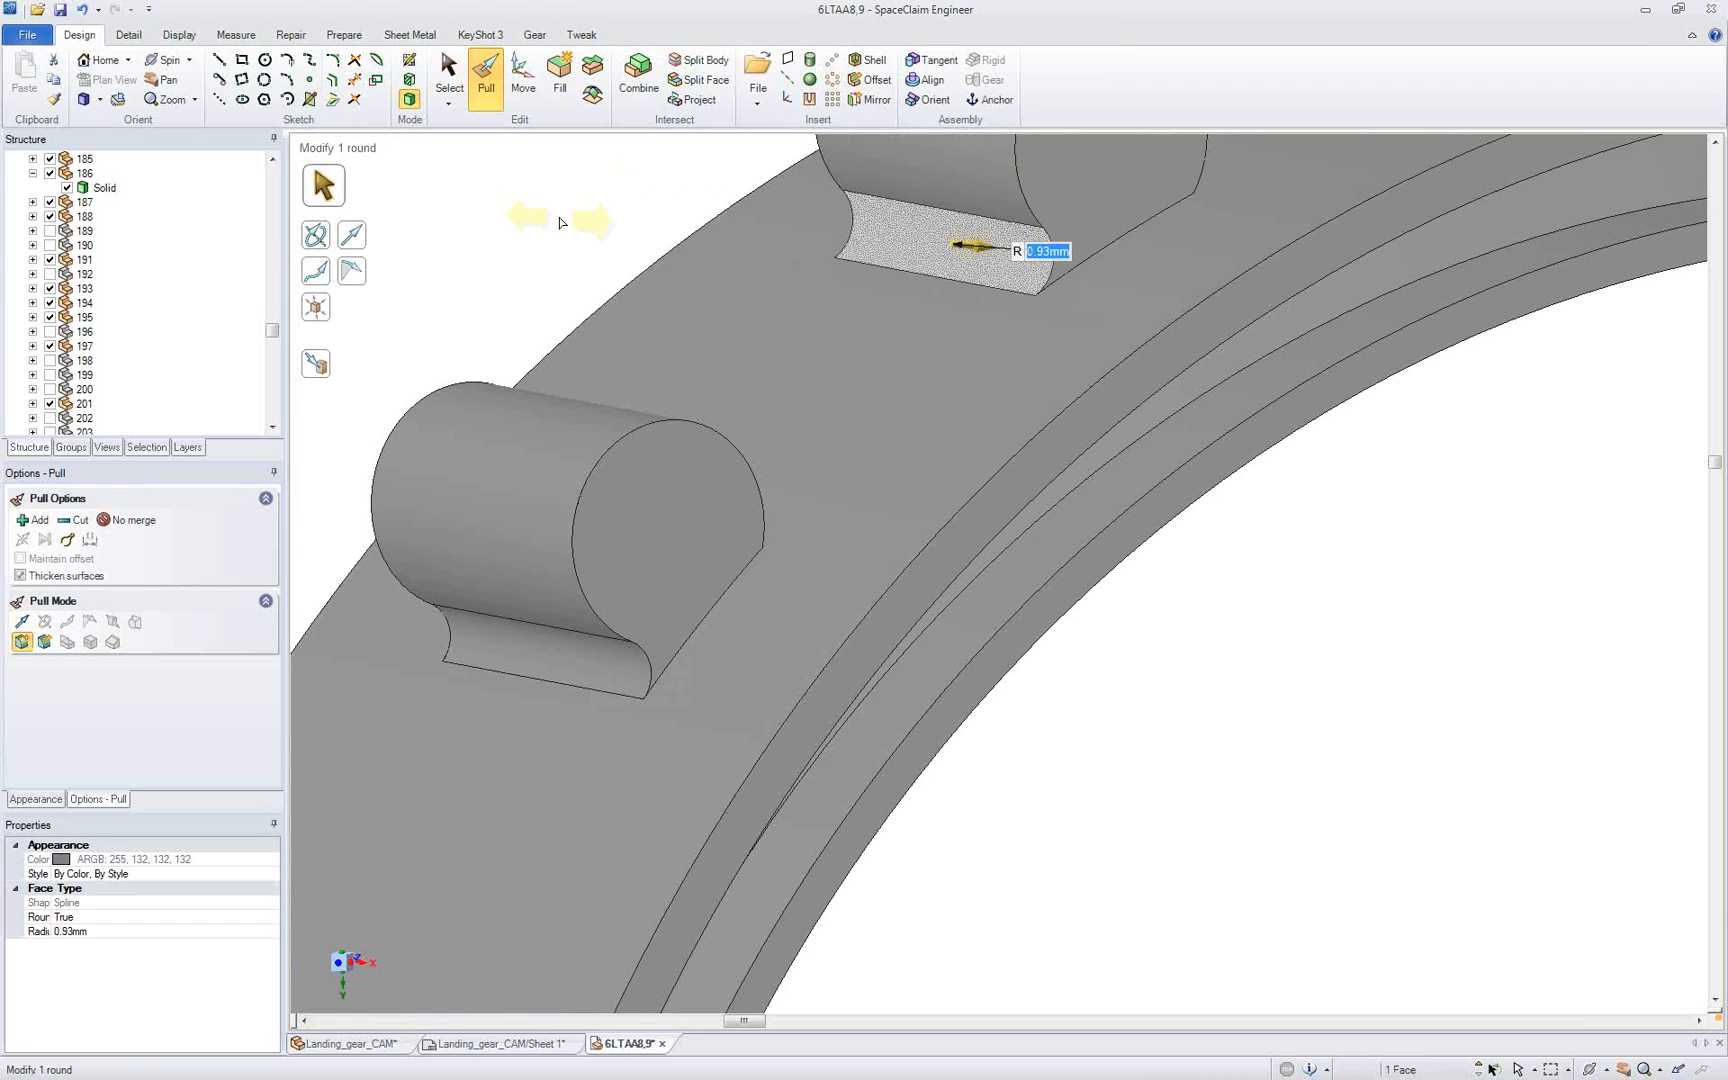
pyautogui.click(561, 222)
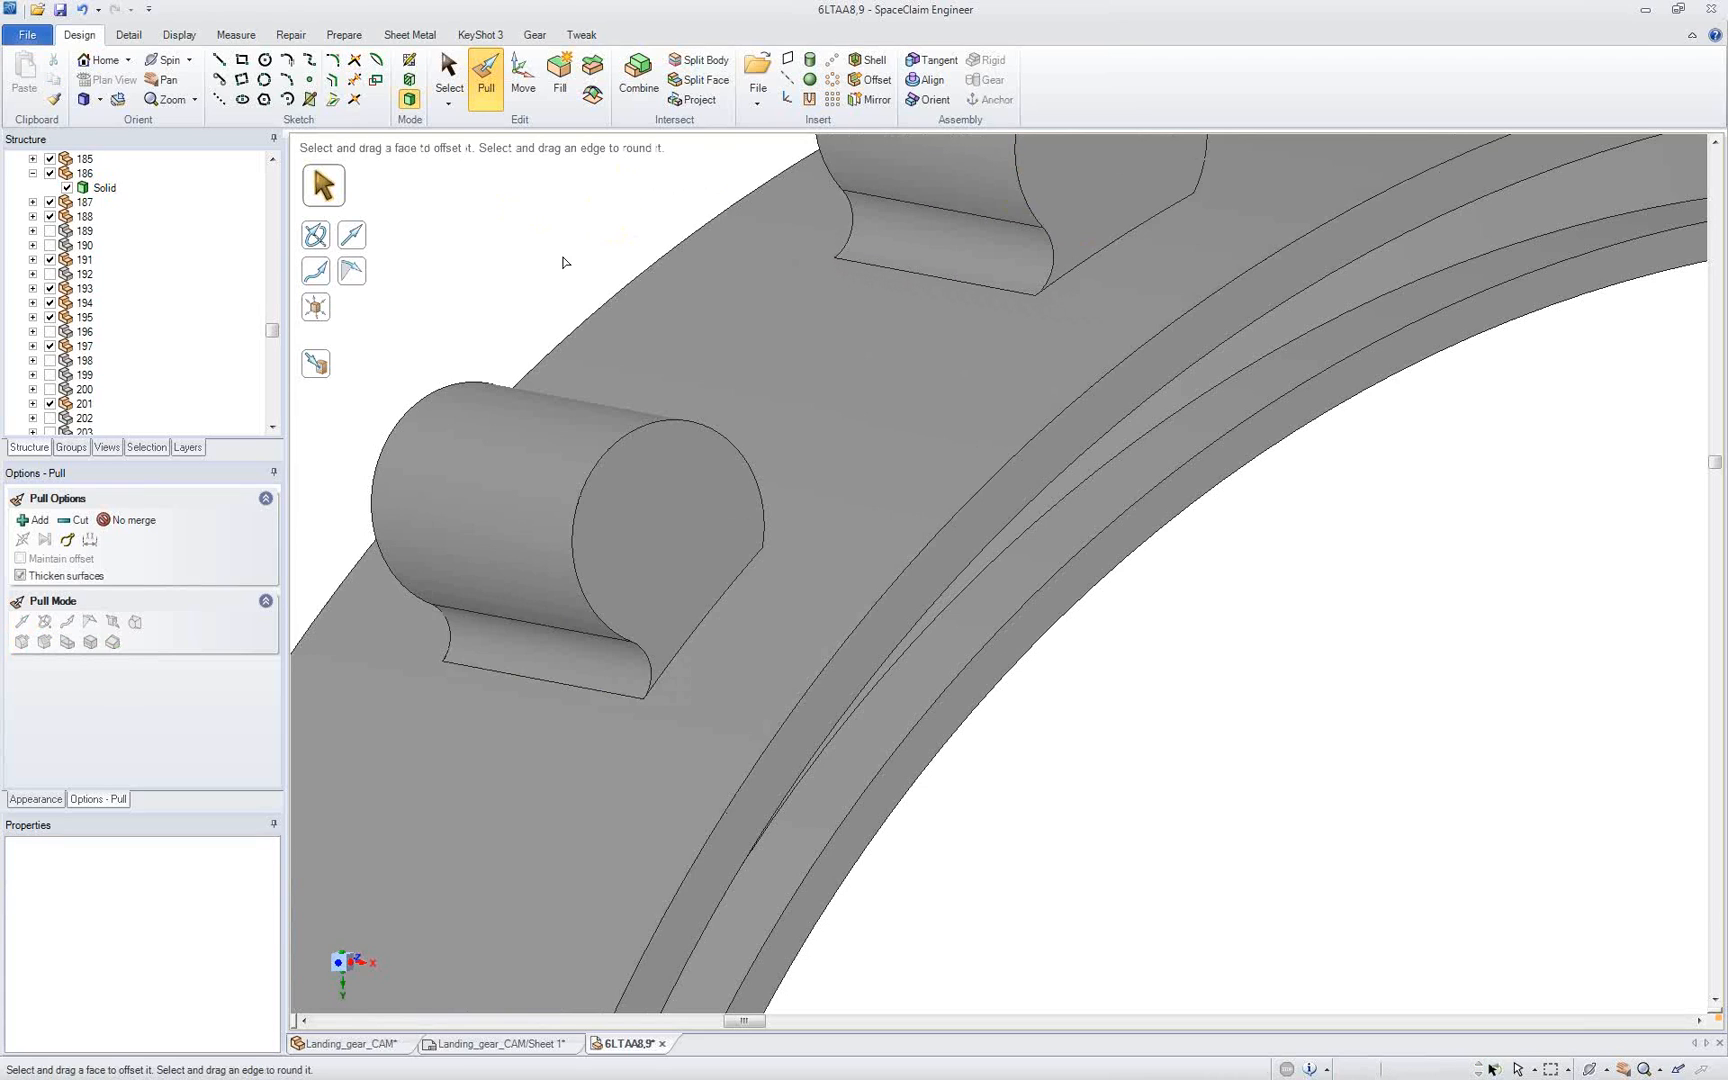
# Step: Round the opposite edge between the lower cylinder and the ring, pulling it up to a reference face
pyautogui.click(733, 544)
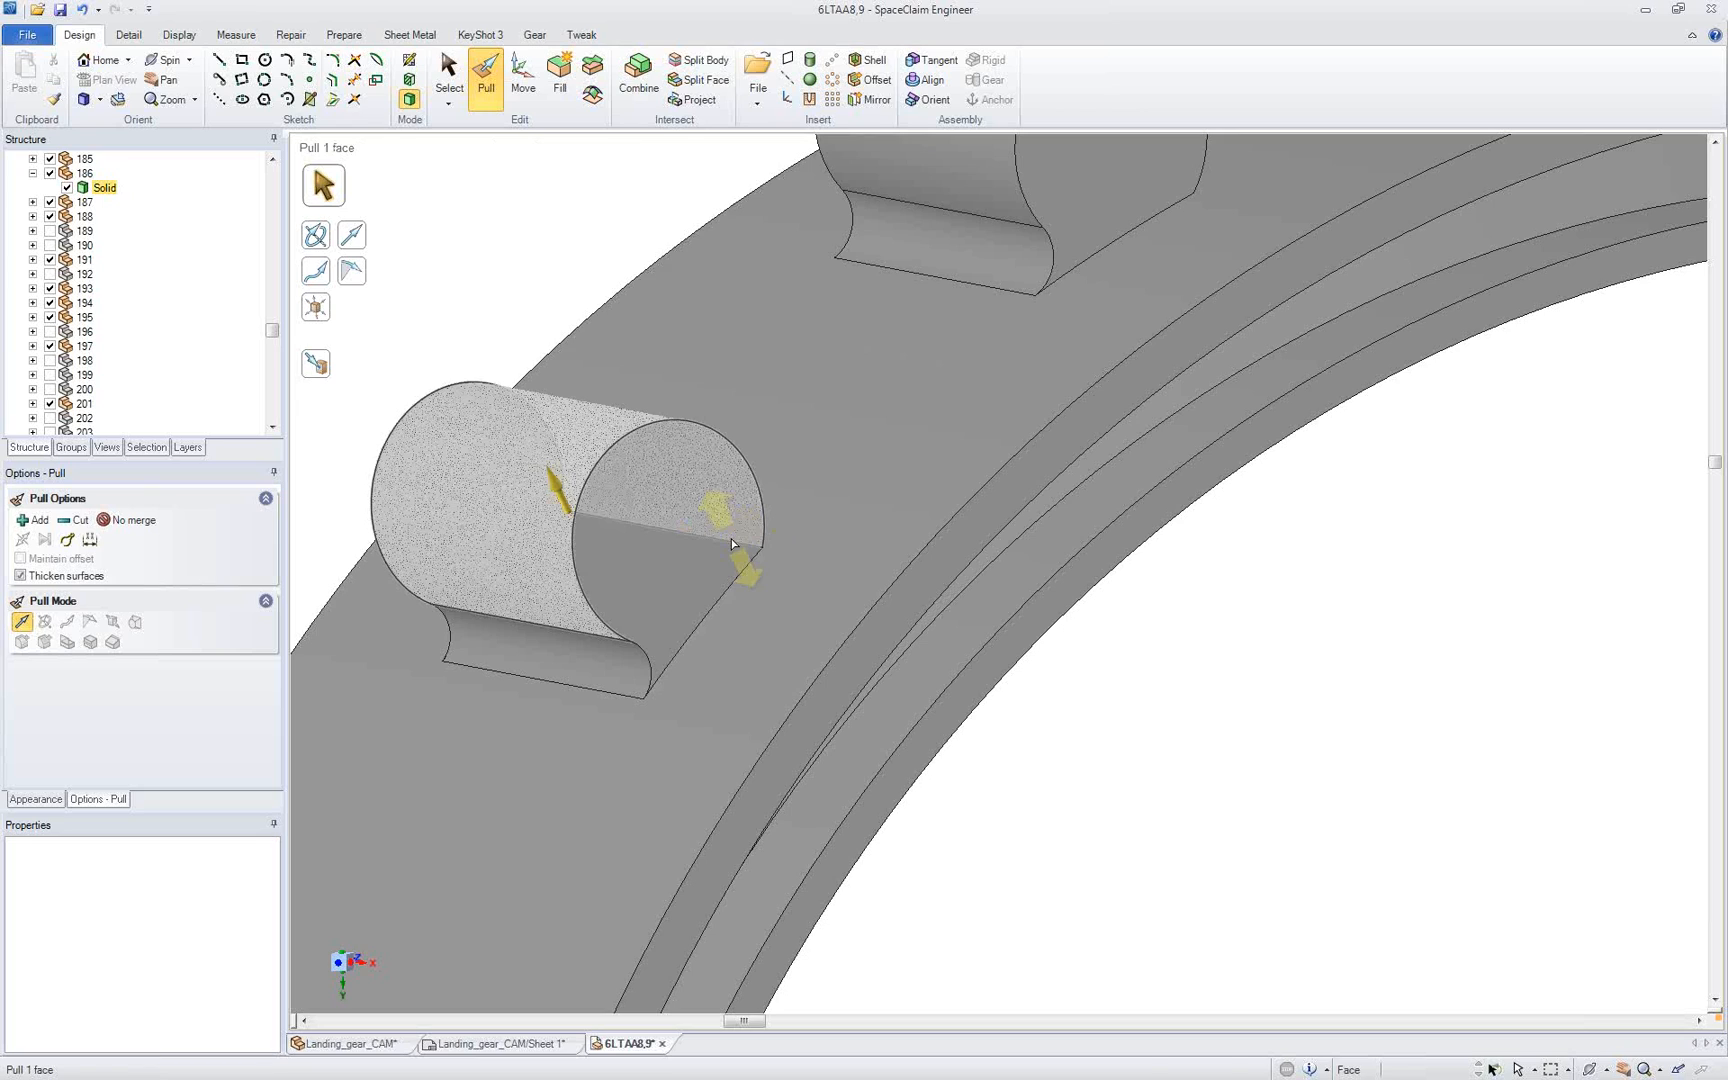
pyautogui.click(733, 544)
pyautogui.click(316, 364)
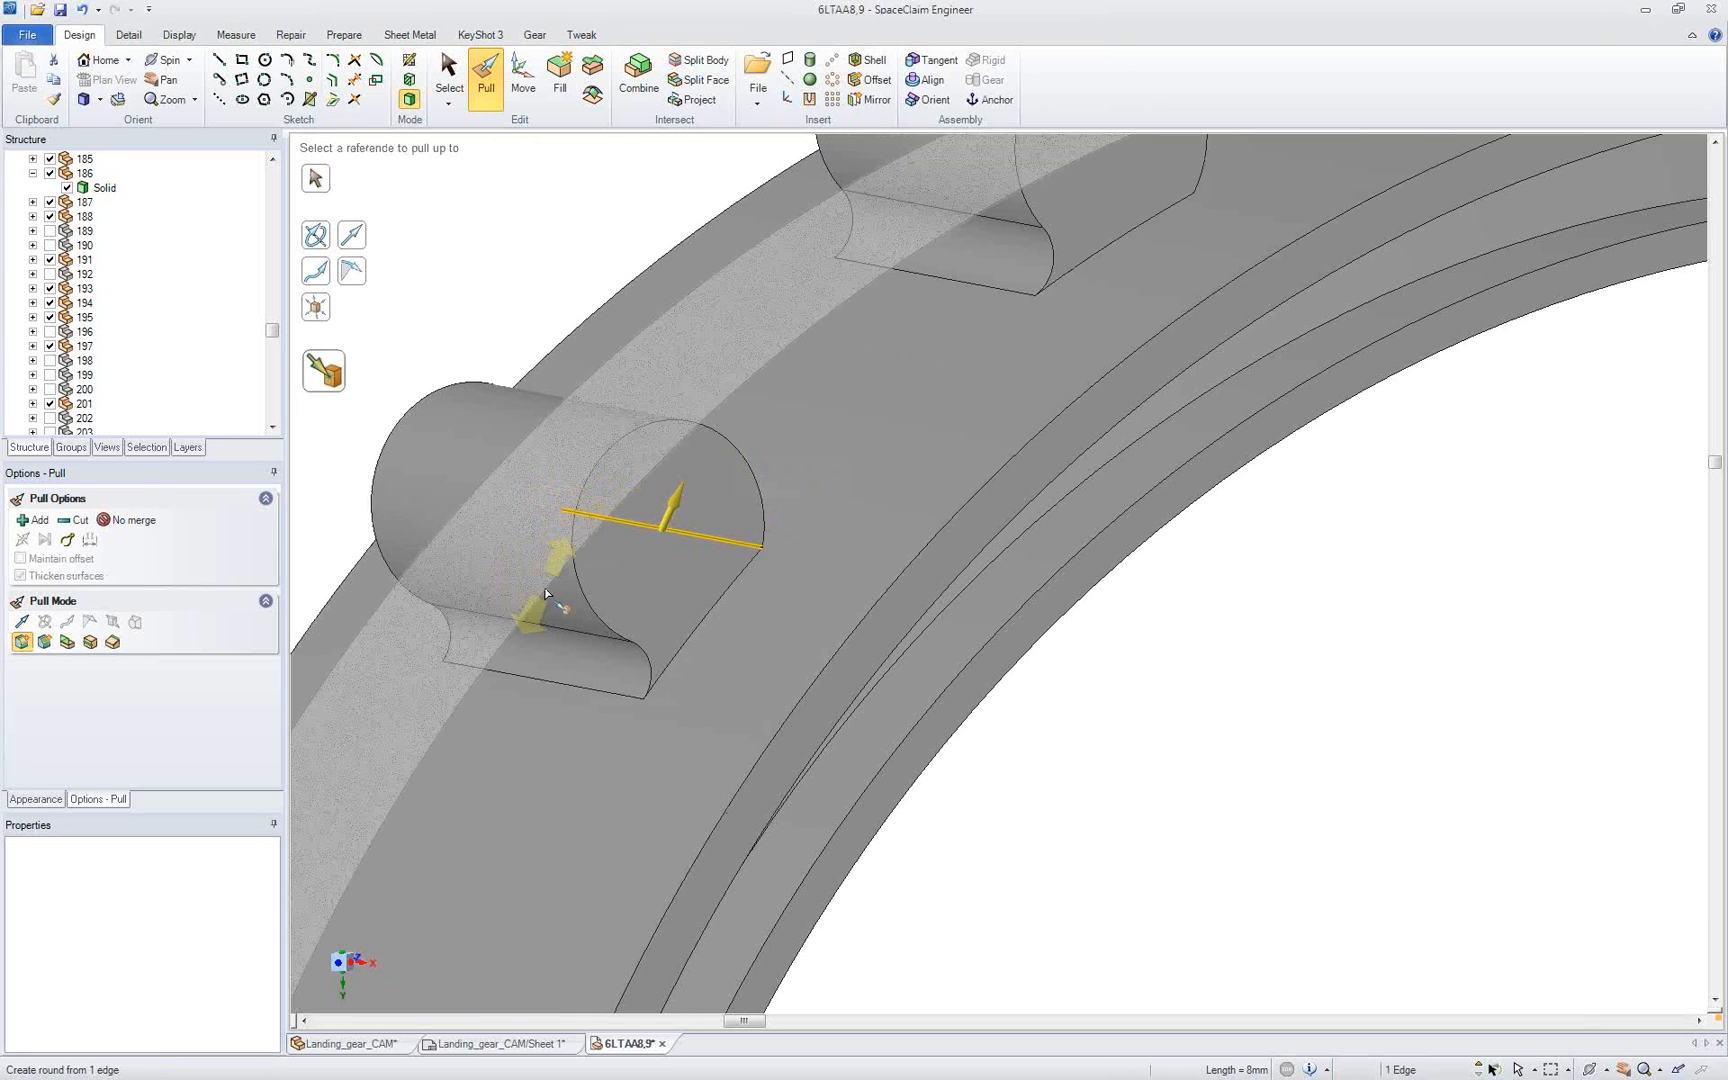
pyautogui.click(546, 593)
pyautogui.click(488, 296)
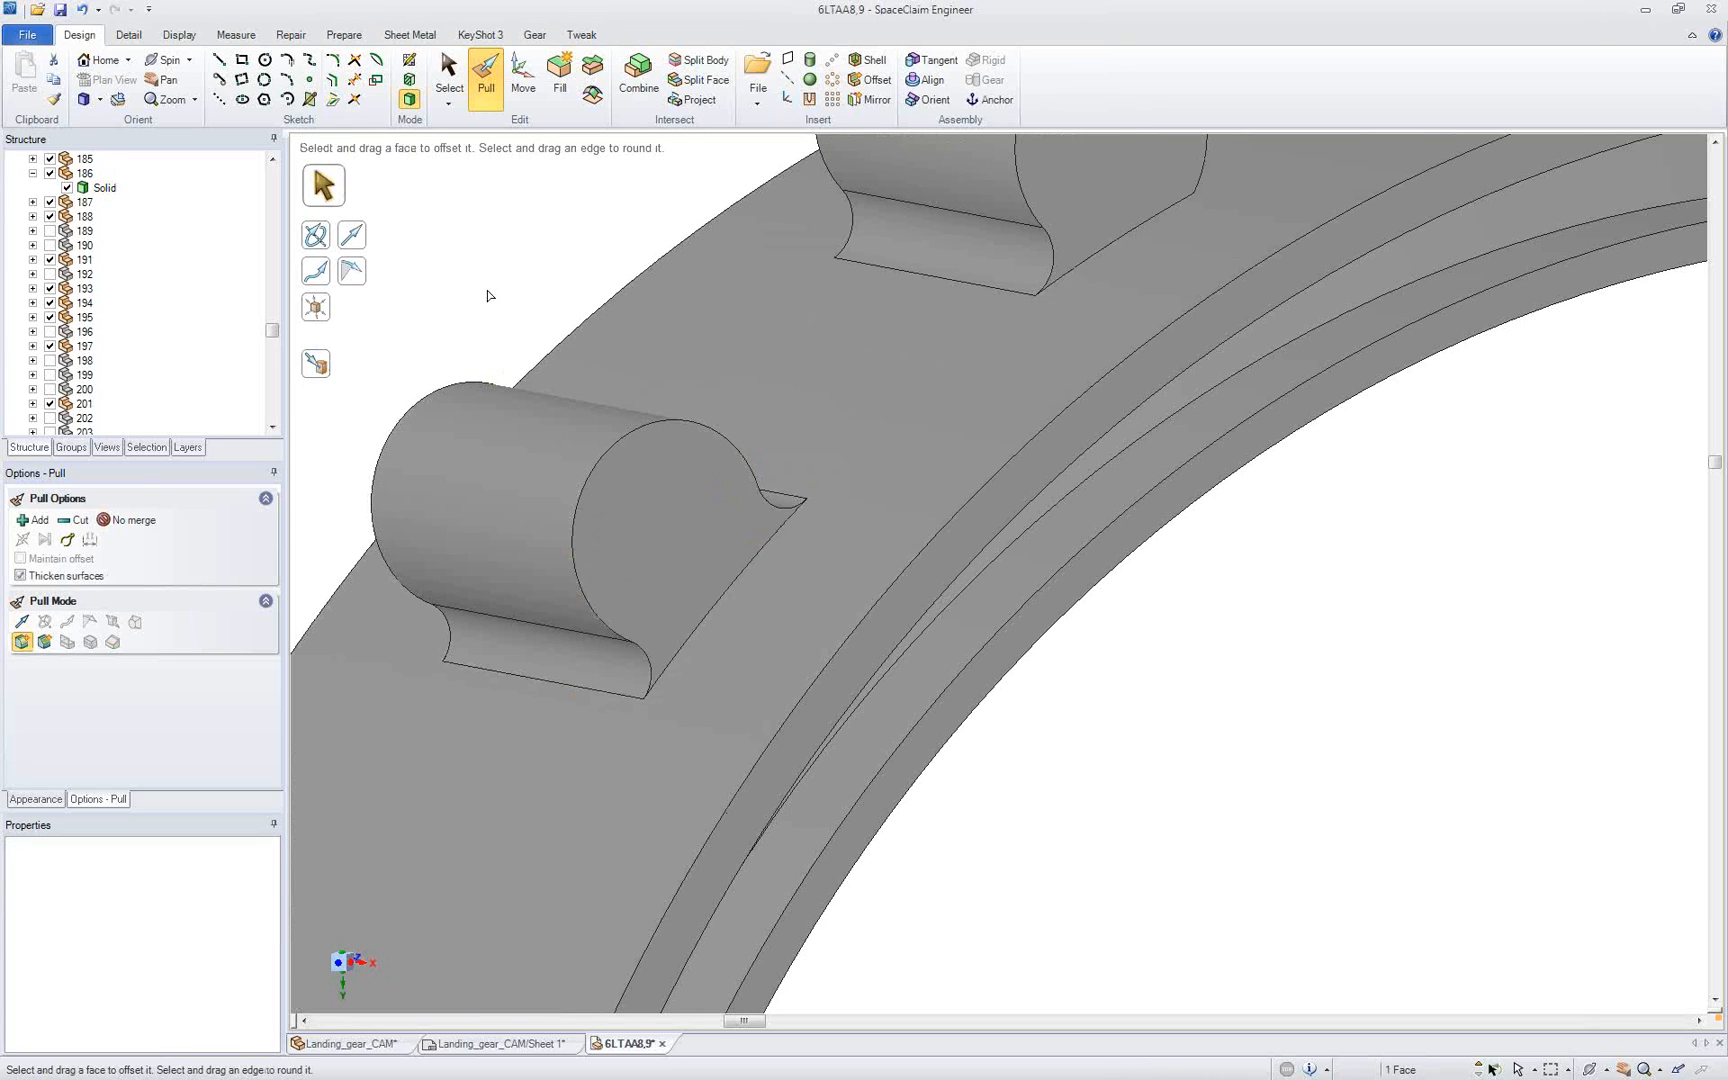
# Step: Round the far edge between the upper cylinder and the ring, pulling it up to the lower cylinder's near 0.8 mm round
pyautogui.keyDown('shift'); pyautogui.moveTo(652, 245); pyautogui.dragTo(495, 429, button='middle'); pyautogui.keyUp('shift')
pyautogui.click(1000, 370)
pyautogui.scroll(-1, 1000, 370)
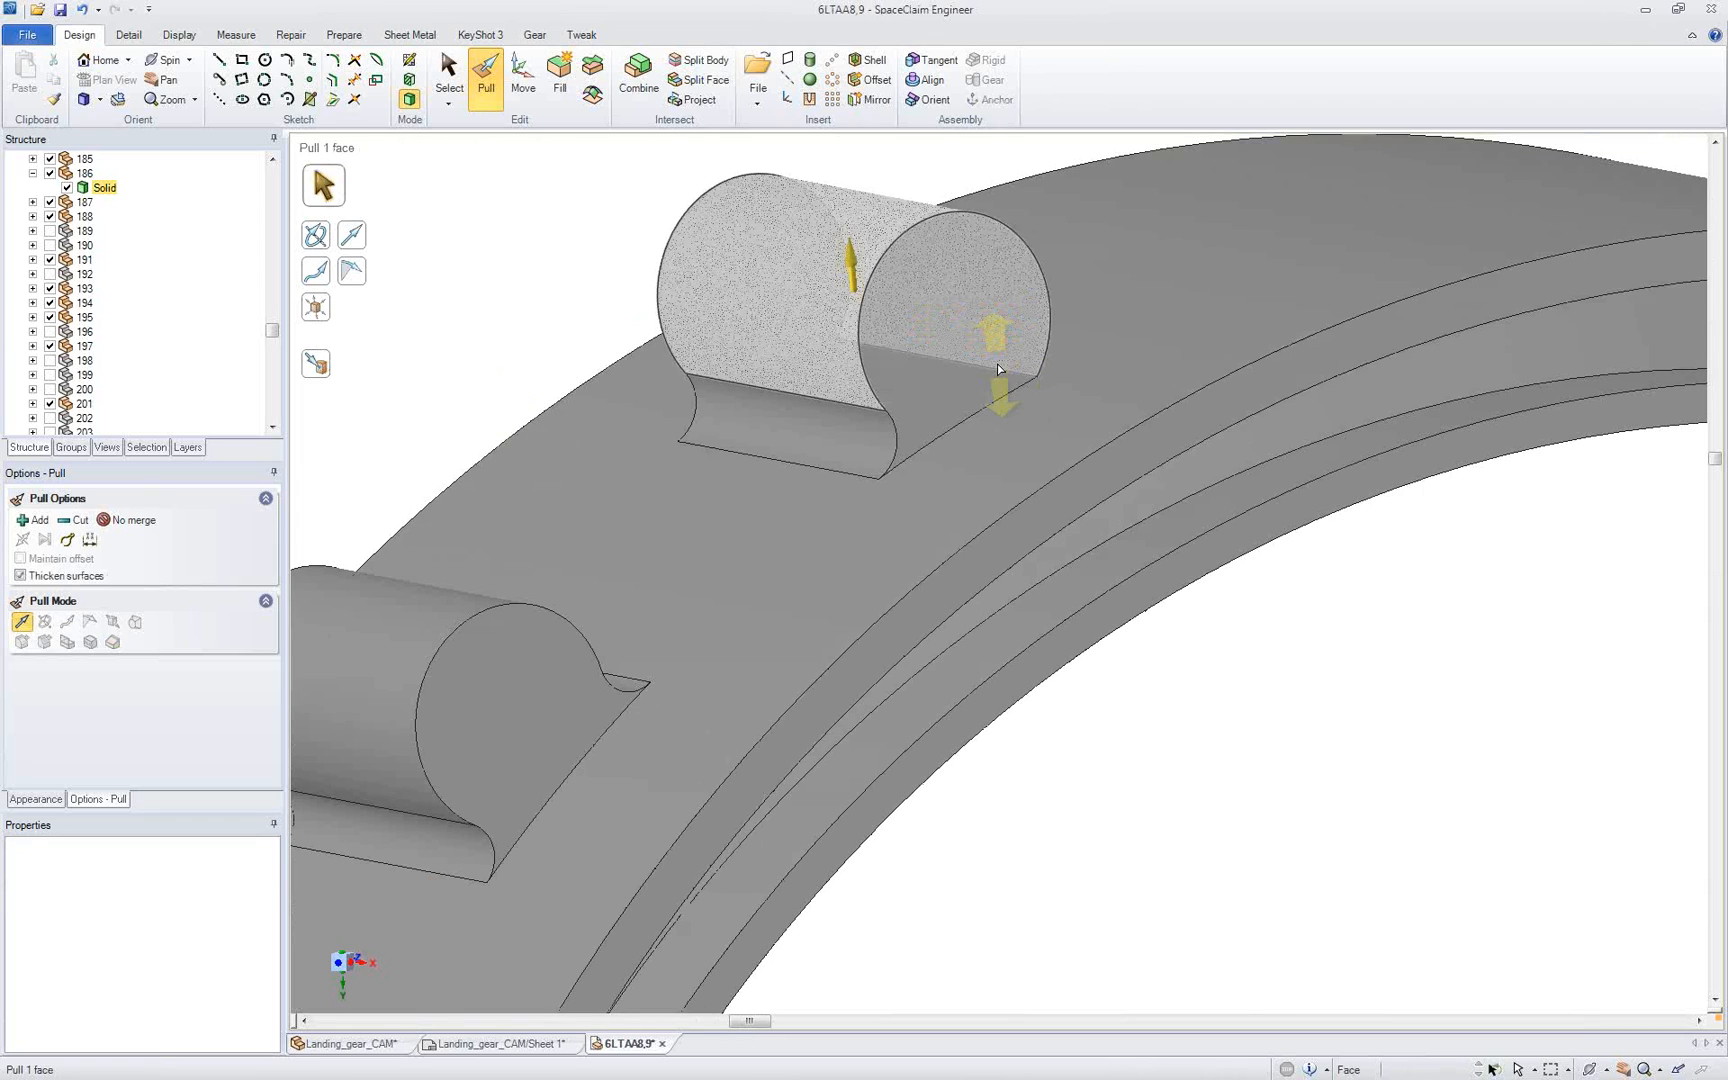
pyautogui.scroll(-3, 997, 365)
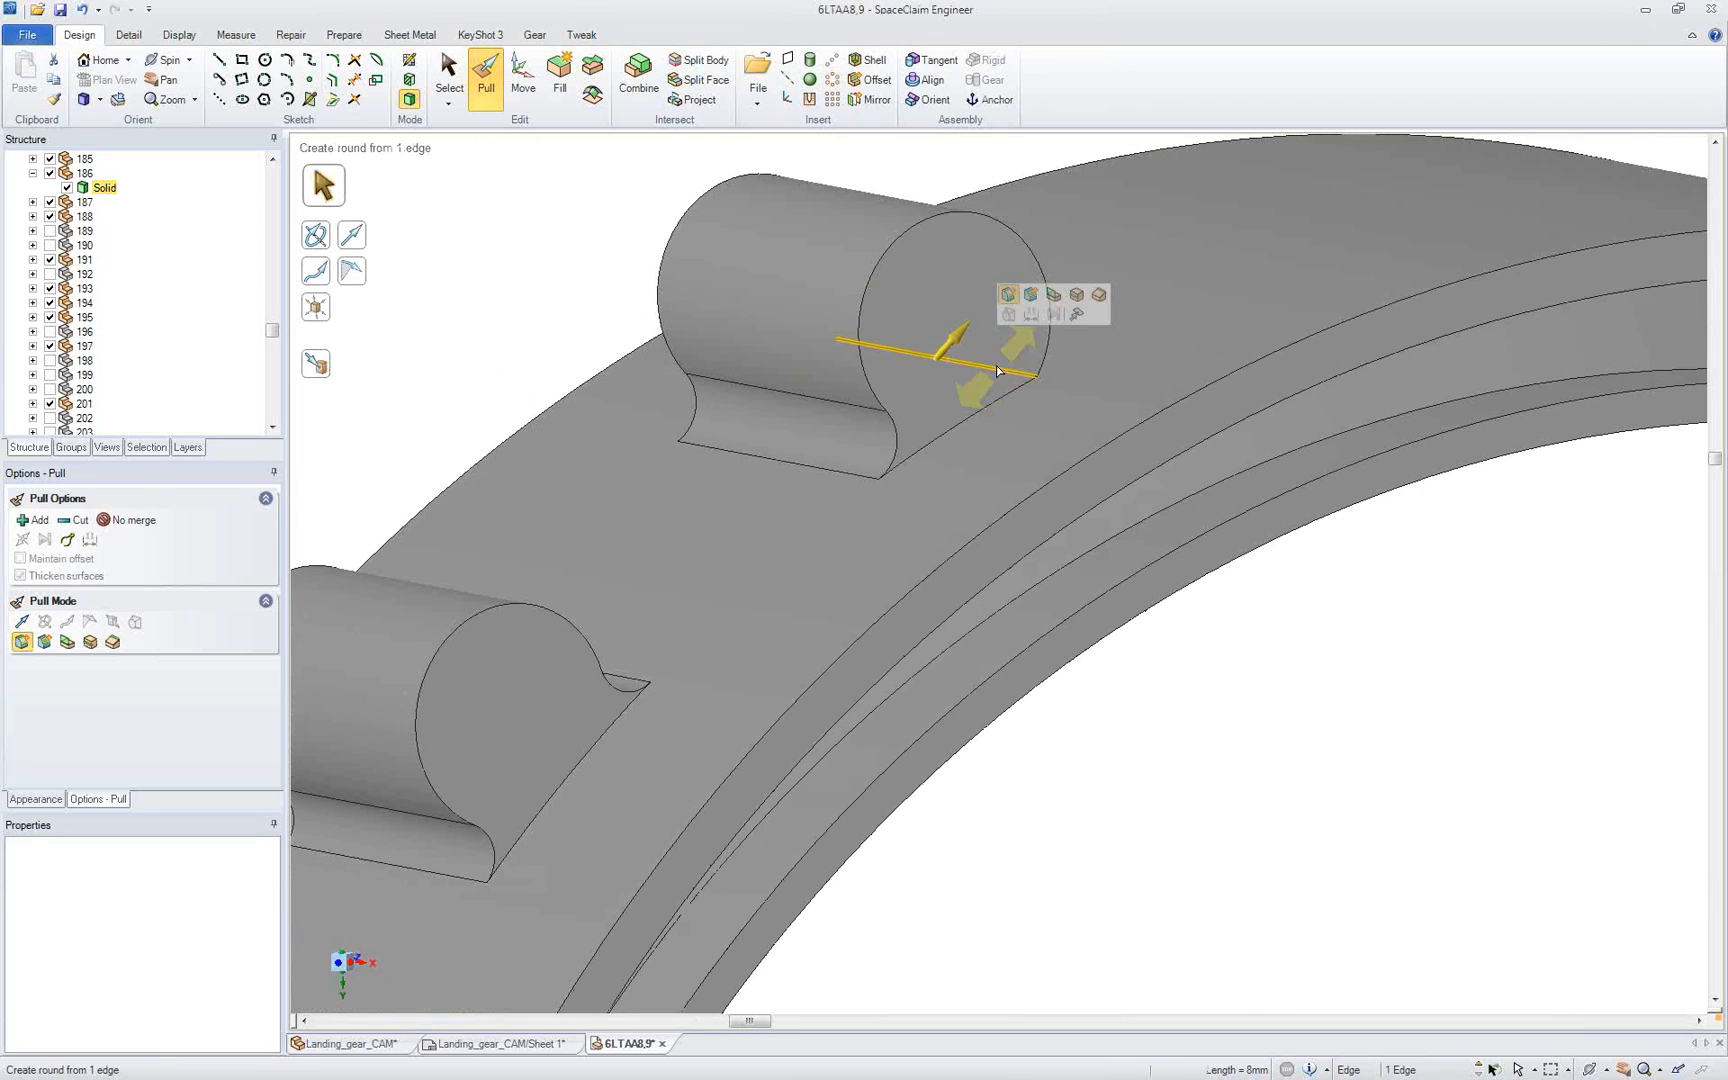
pyautogui.click(316, 364)
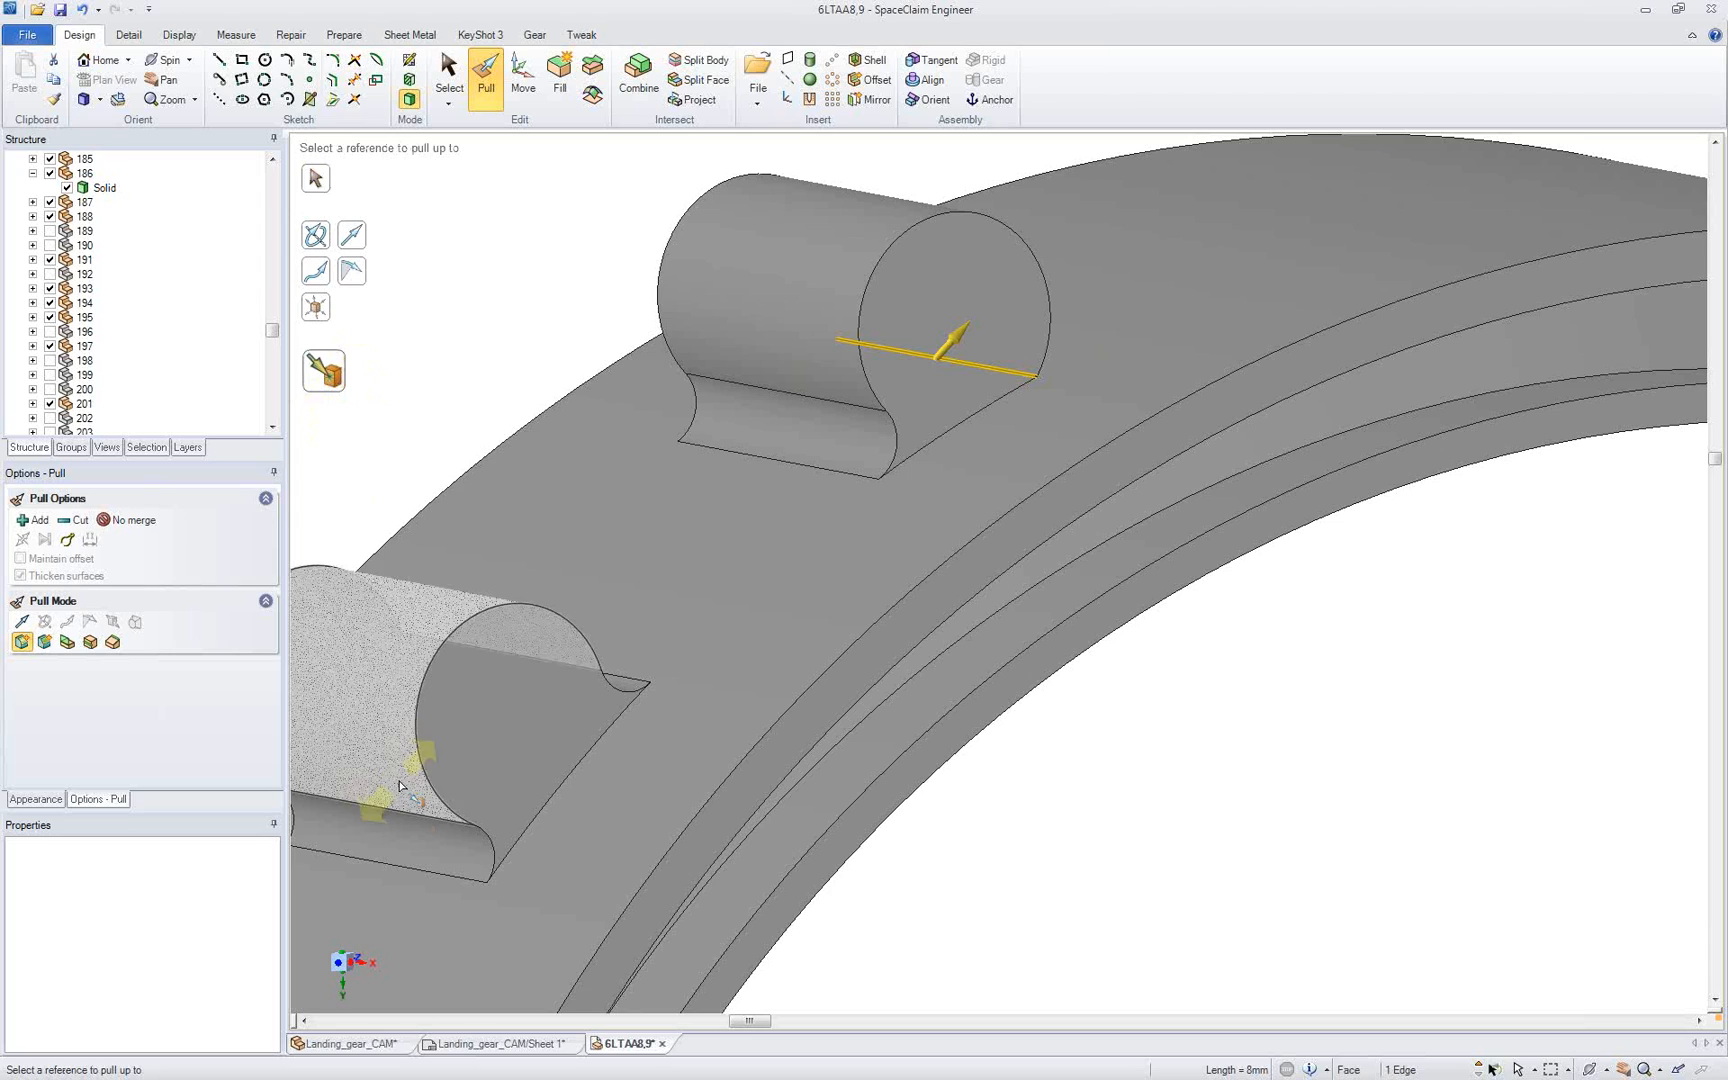
pyautogui.click(417, 826)
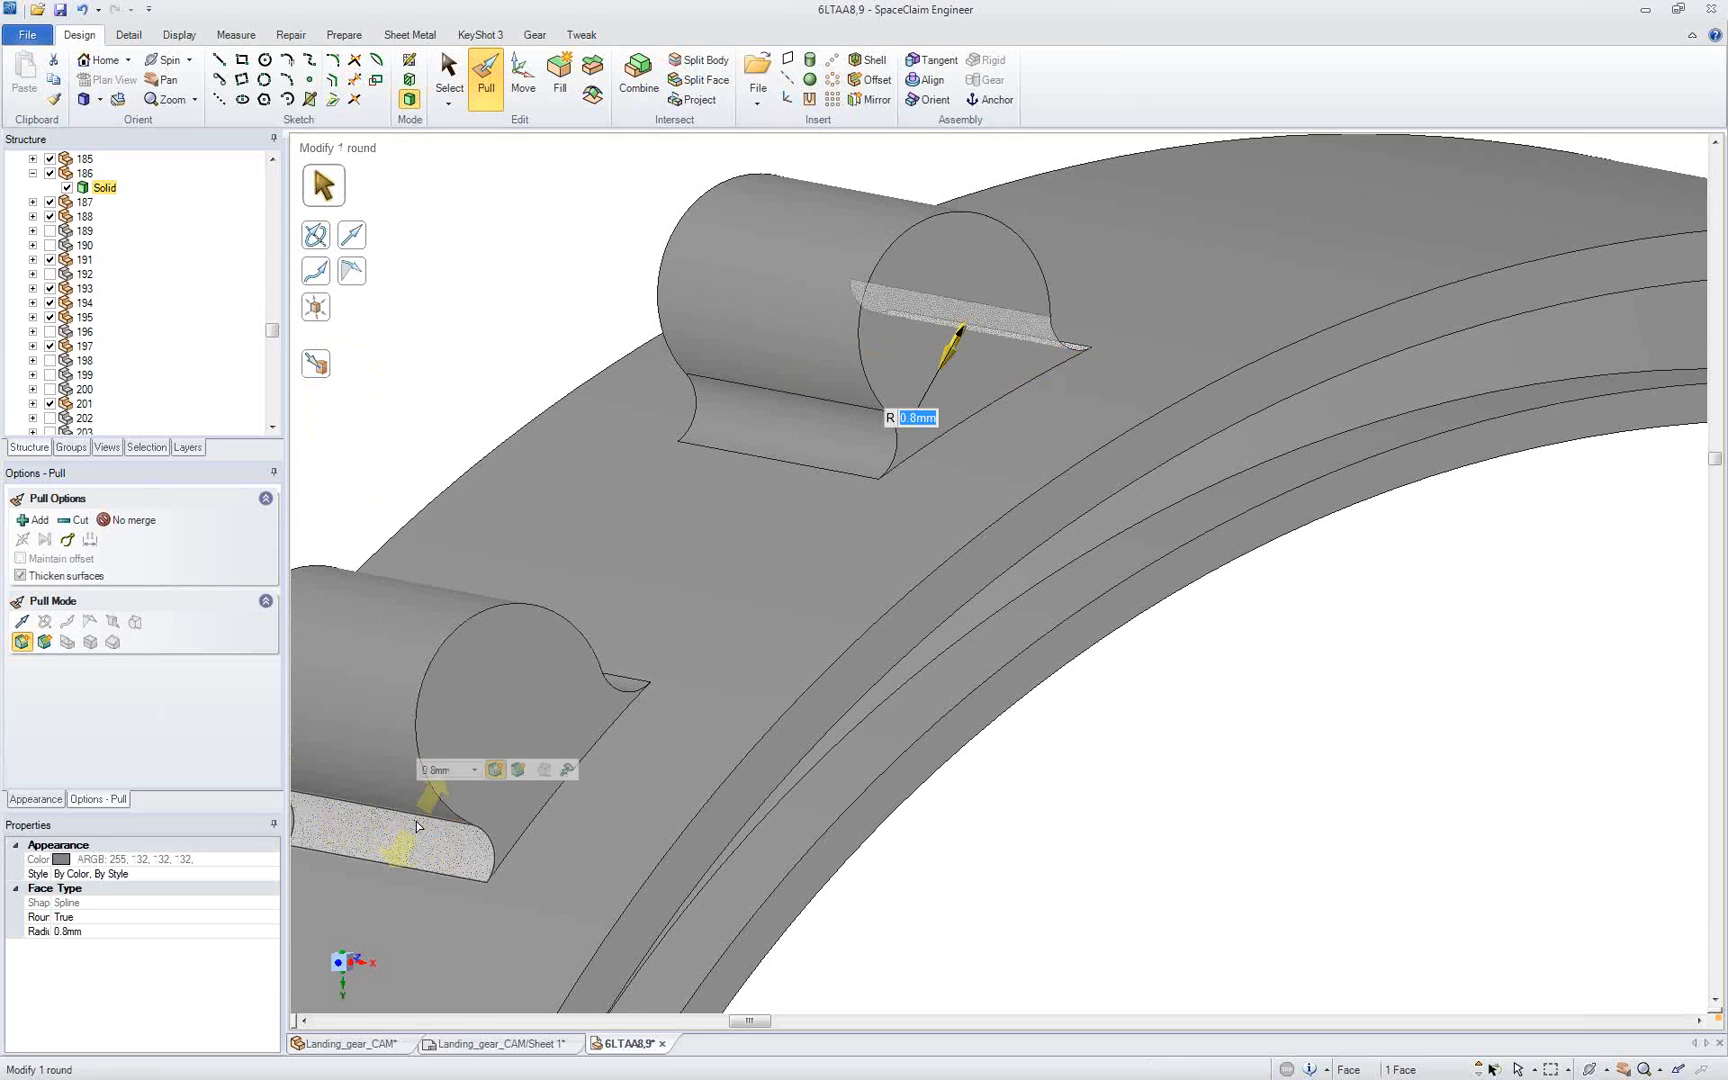
# Step: Resize the upper cylinder's near round to 0.8 mm by pulling it up to the lower cylinder's near round
pyautogui.click(764, 430)
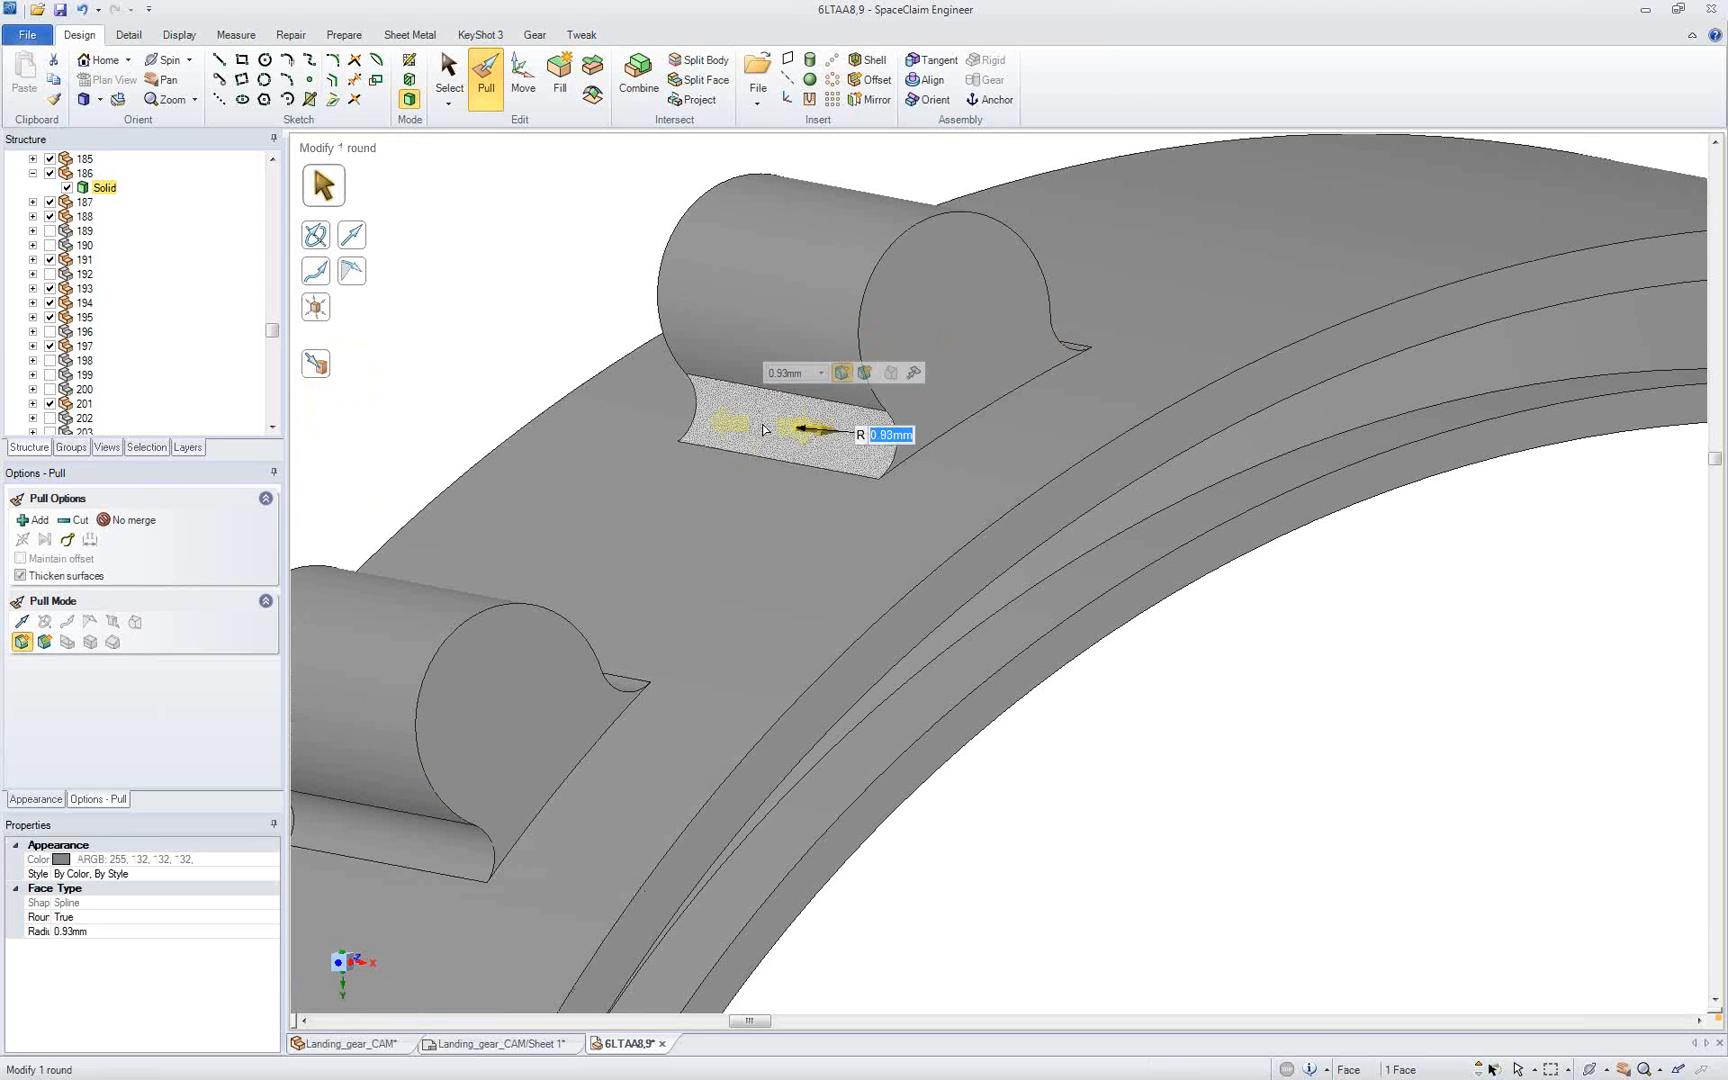
pyautogui.click(318, 366)
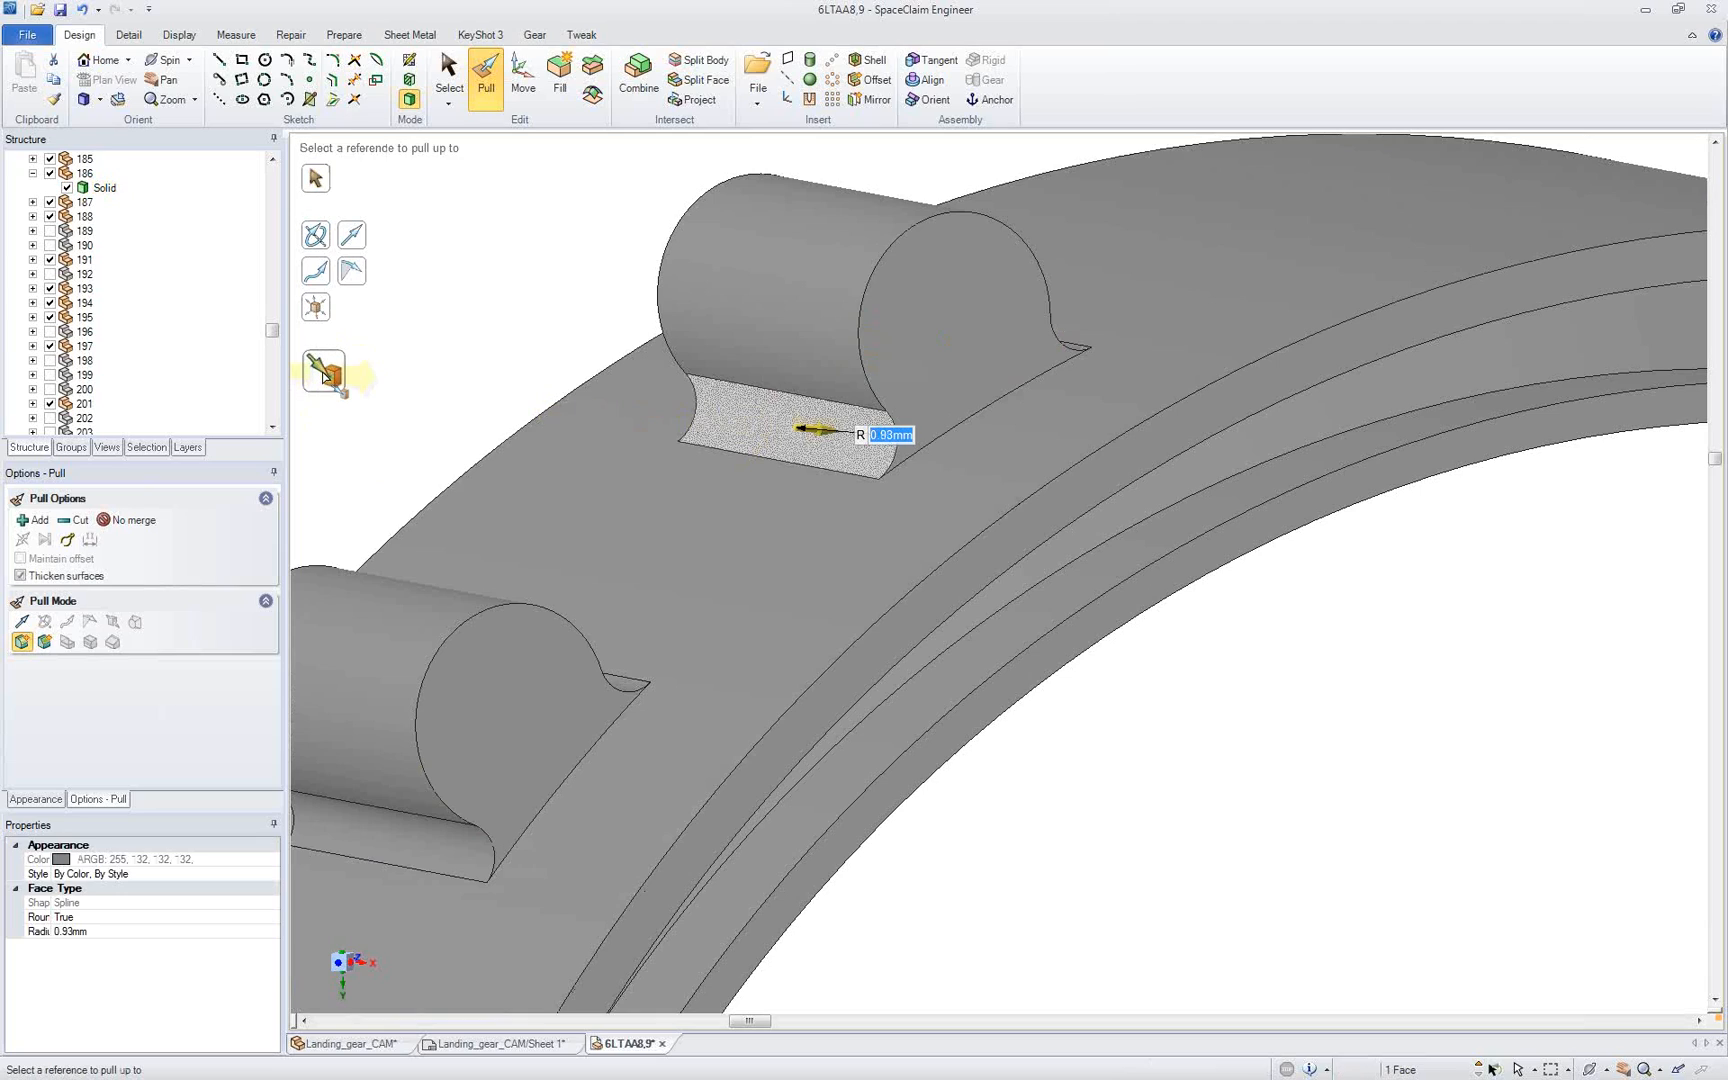
pyautogui.click(375, 816)
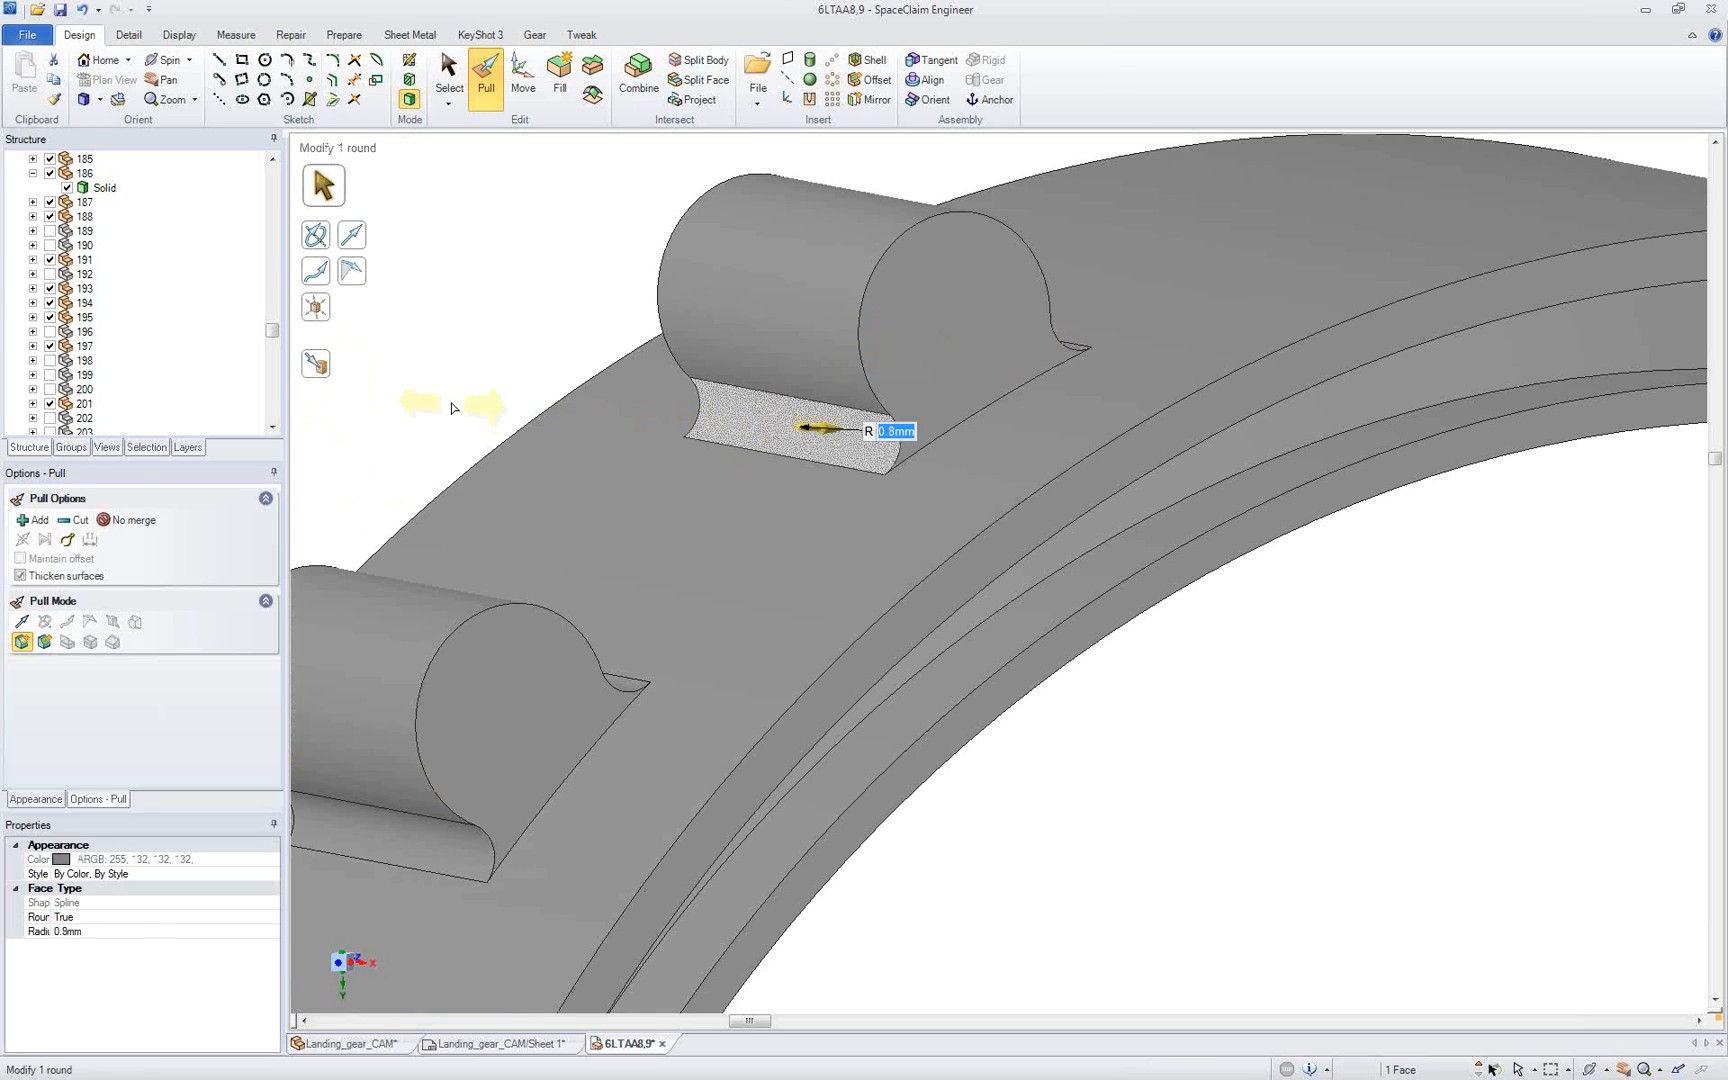
pyautogui.click(451, 407)
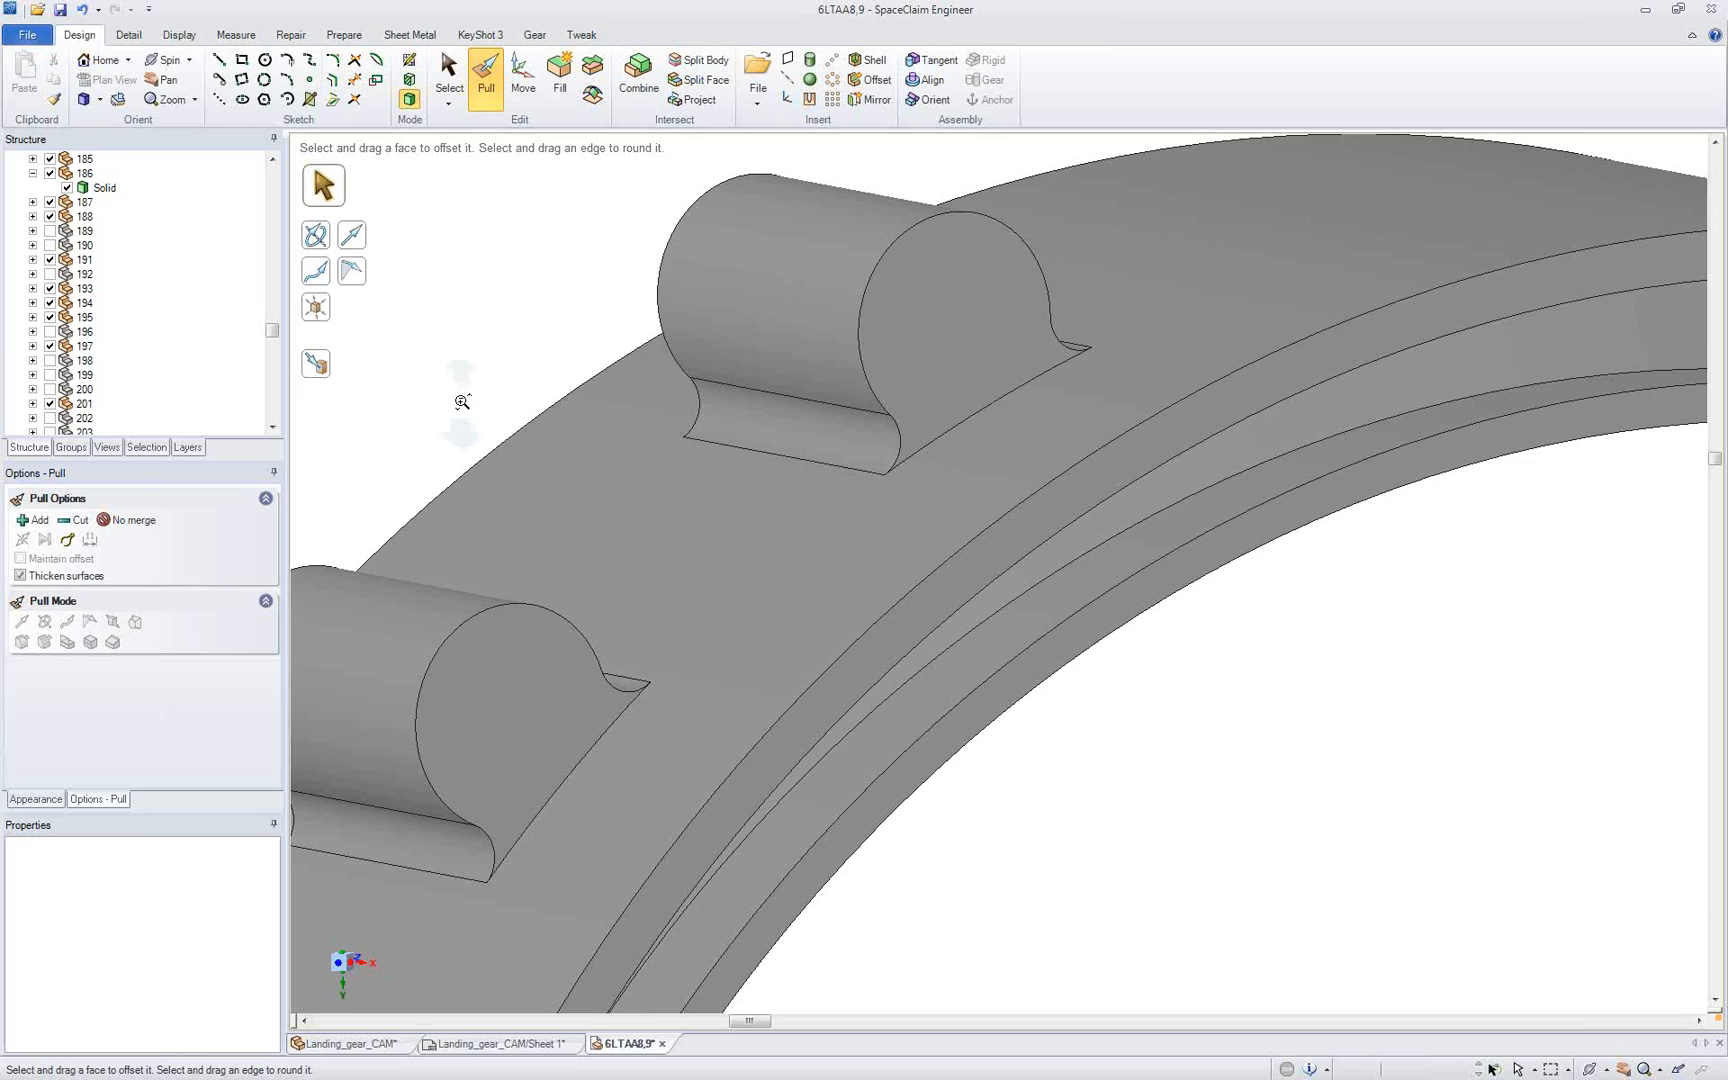
pyautogui.scroll(-2, 462, 401)
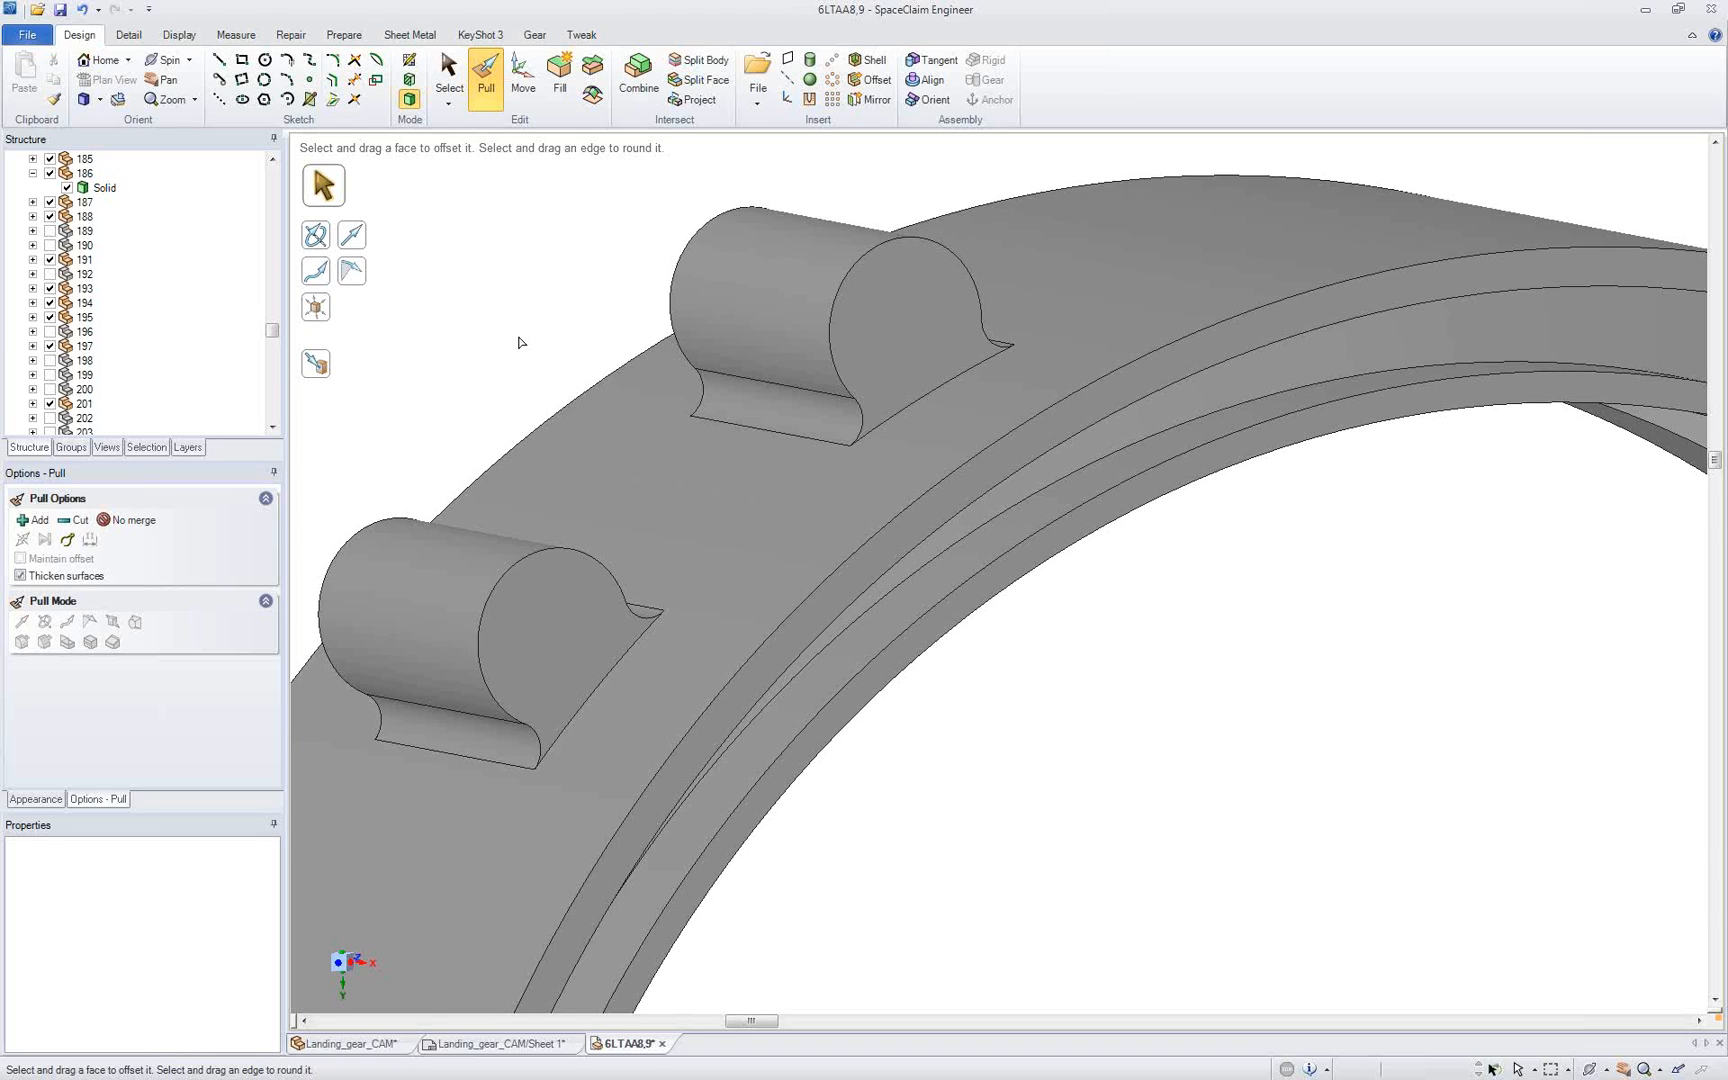
pyautogui.moveTo(544, 355); pyautogui.dragTo(560, 334, button='middle')
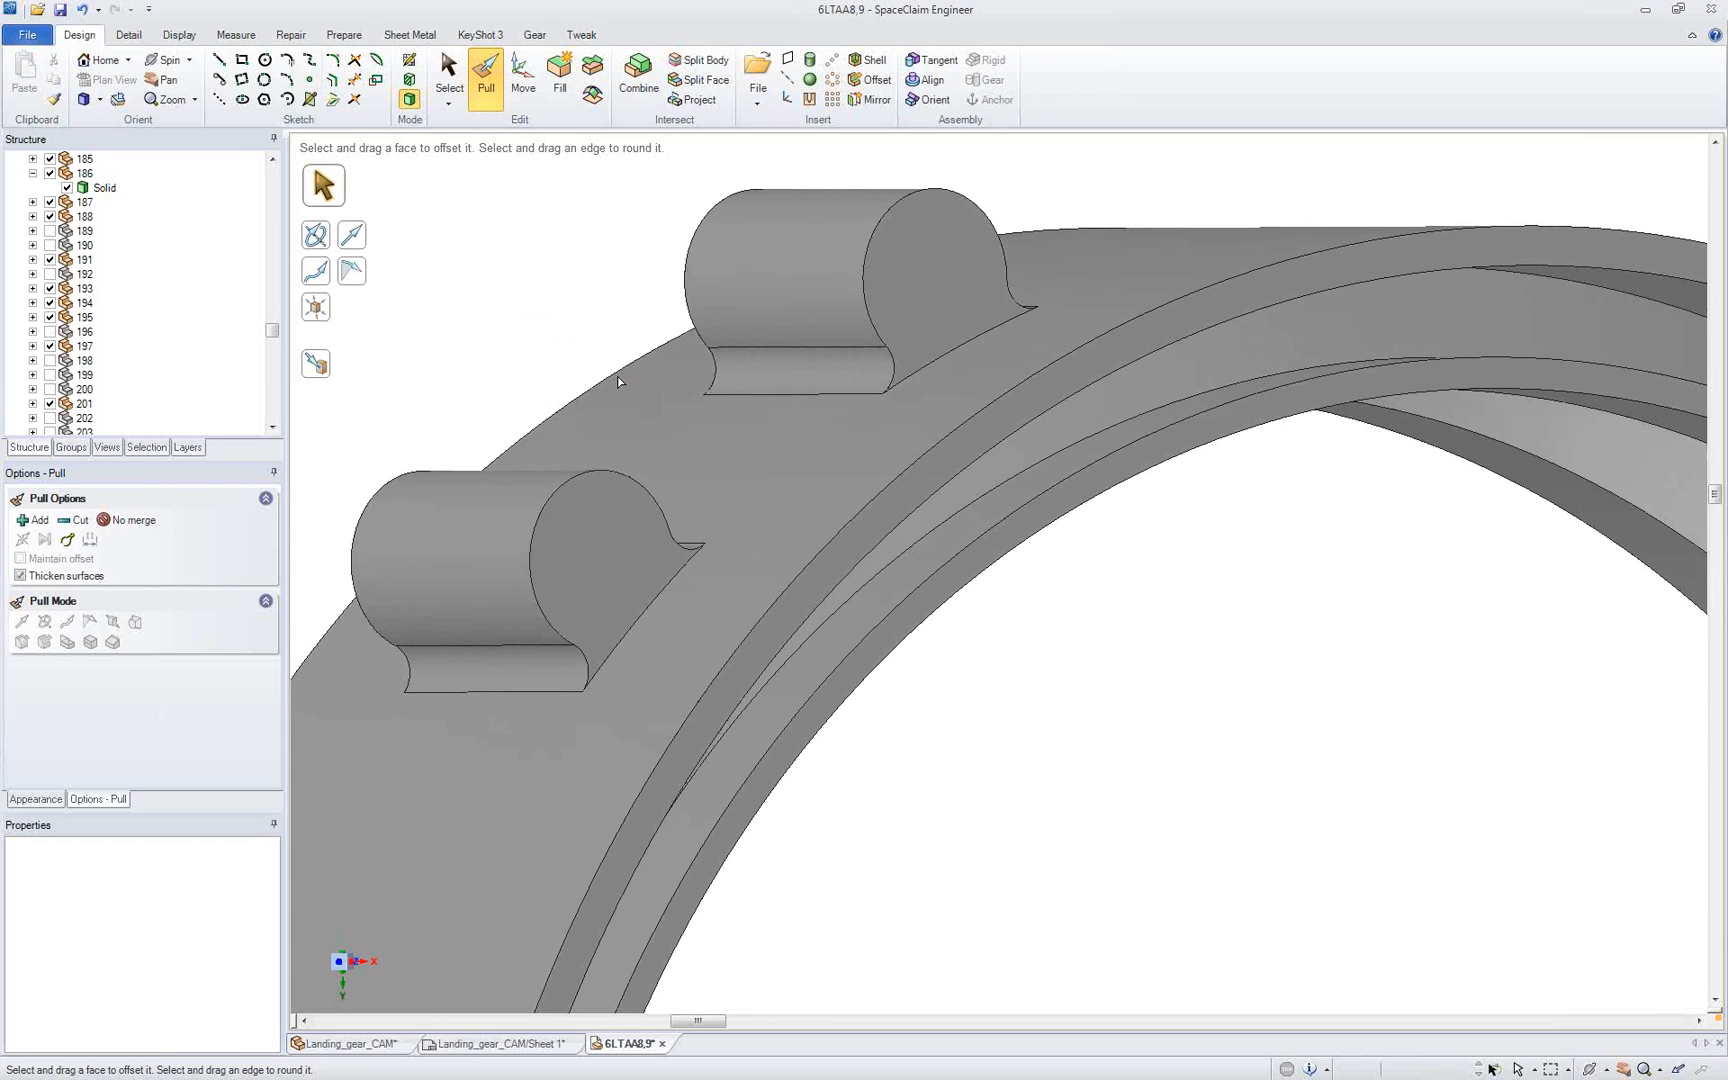
pyautogui.press('s')
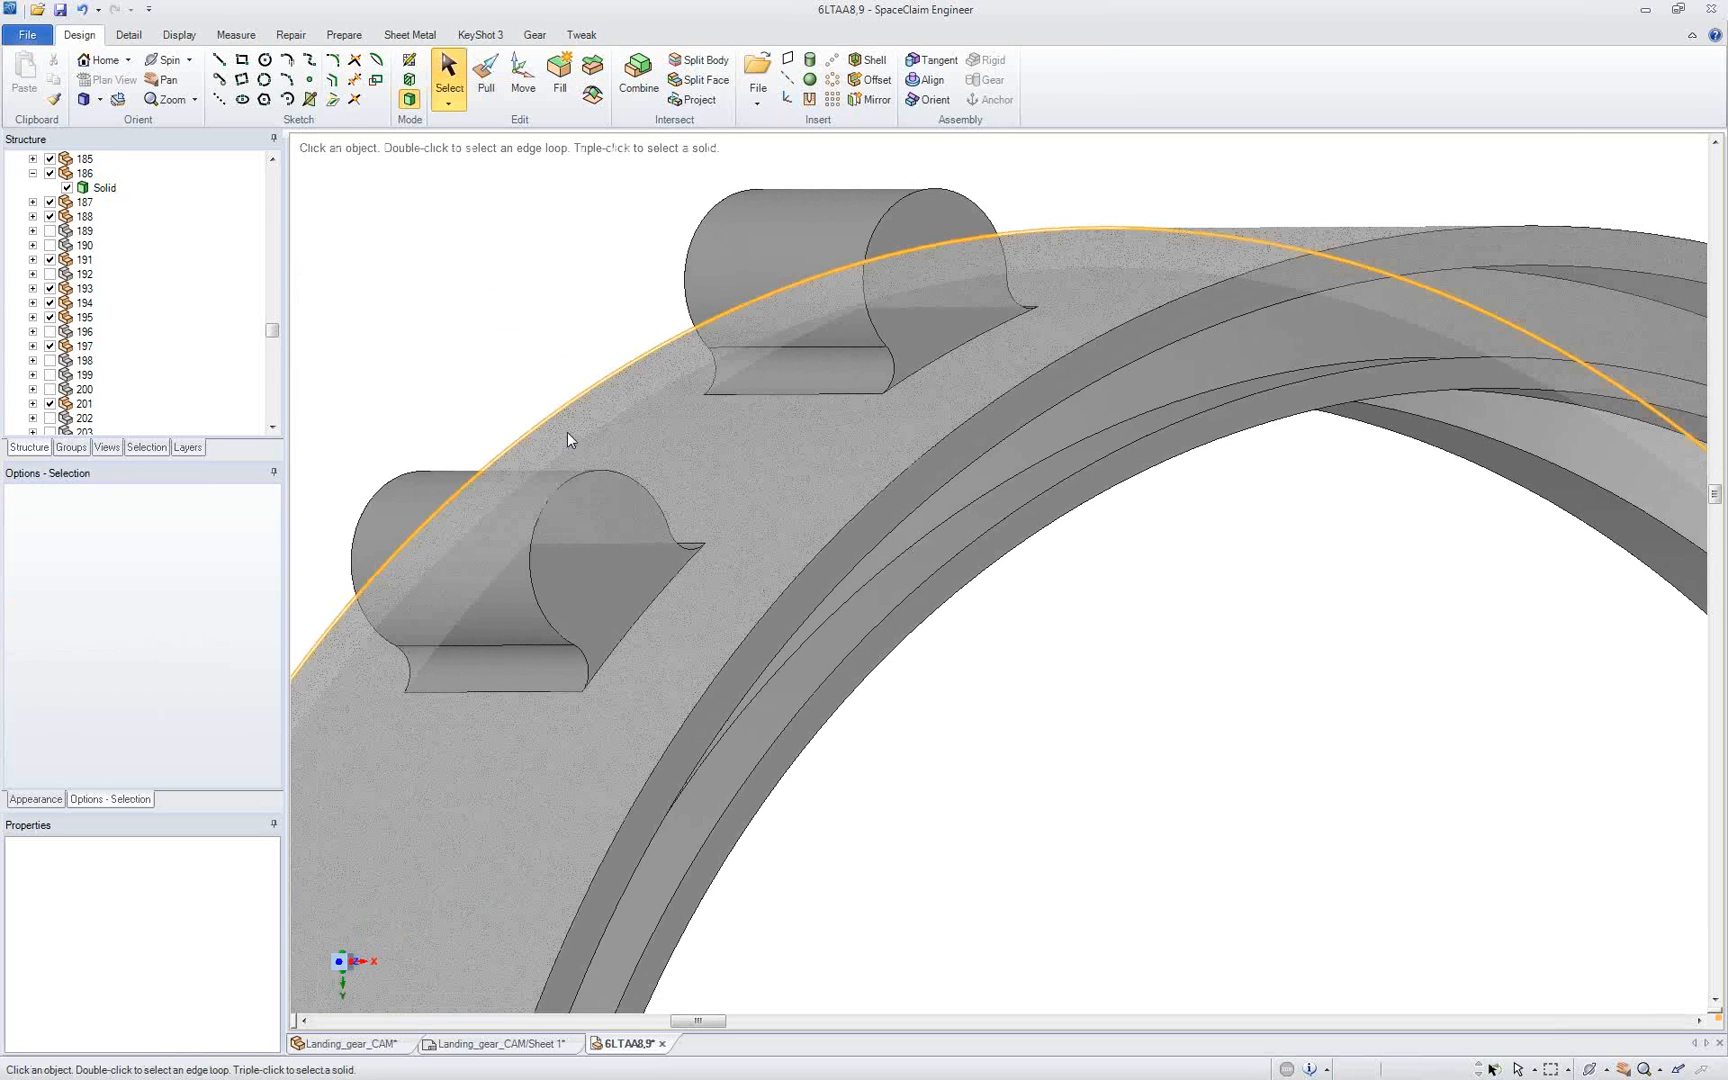
pyautogui.click(561, 458)
pyautogui.keyDown('ctrl'); pyautogui.moveTo(558, 467); pyautogui.dragTo(523, 266, button='middle'); pyautogui.keyUp('ctrl')
pyautogui.click(460, 453)
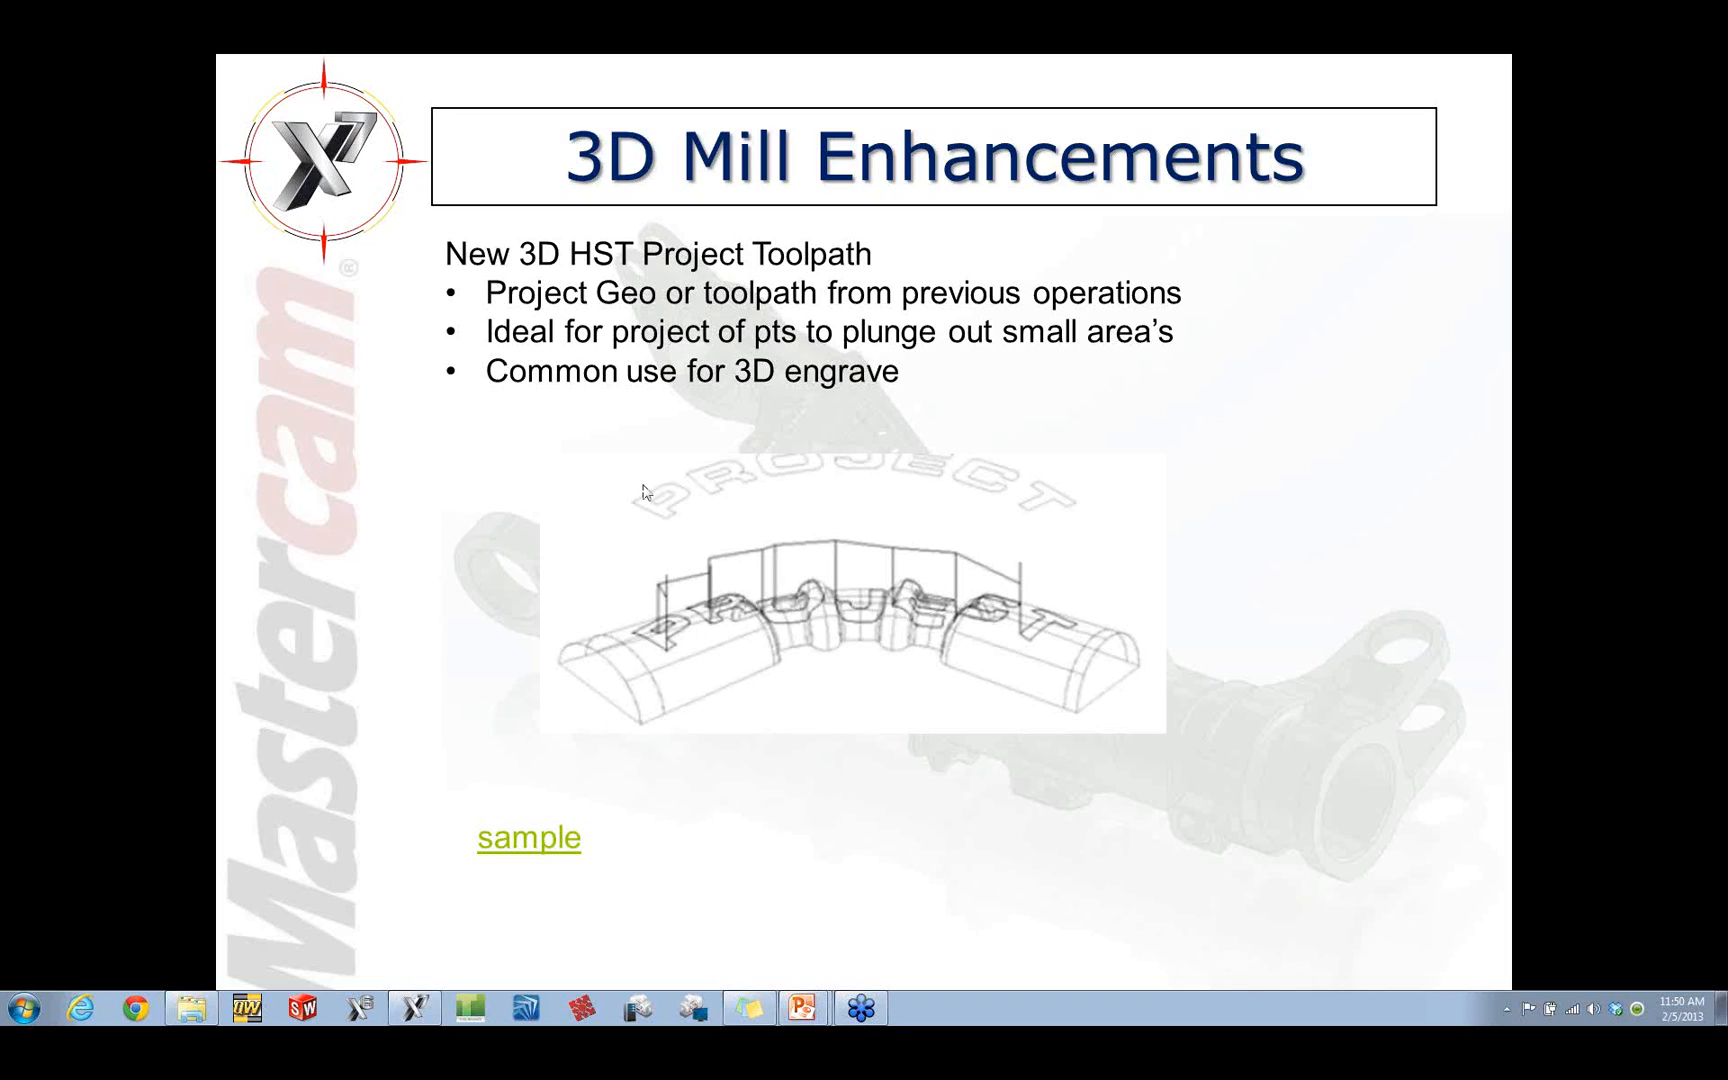
pyautogui.click(541, 465)
pyautogui.click(541, 465)
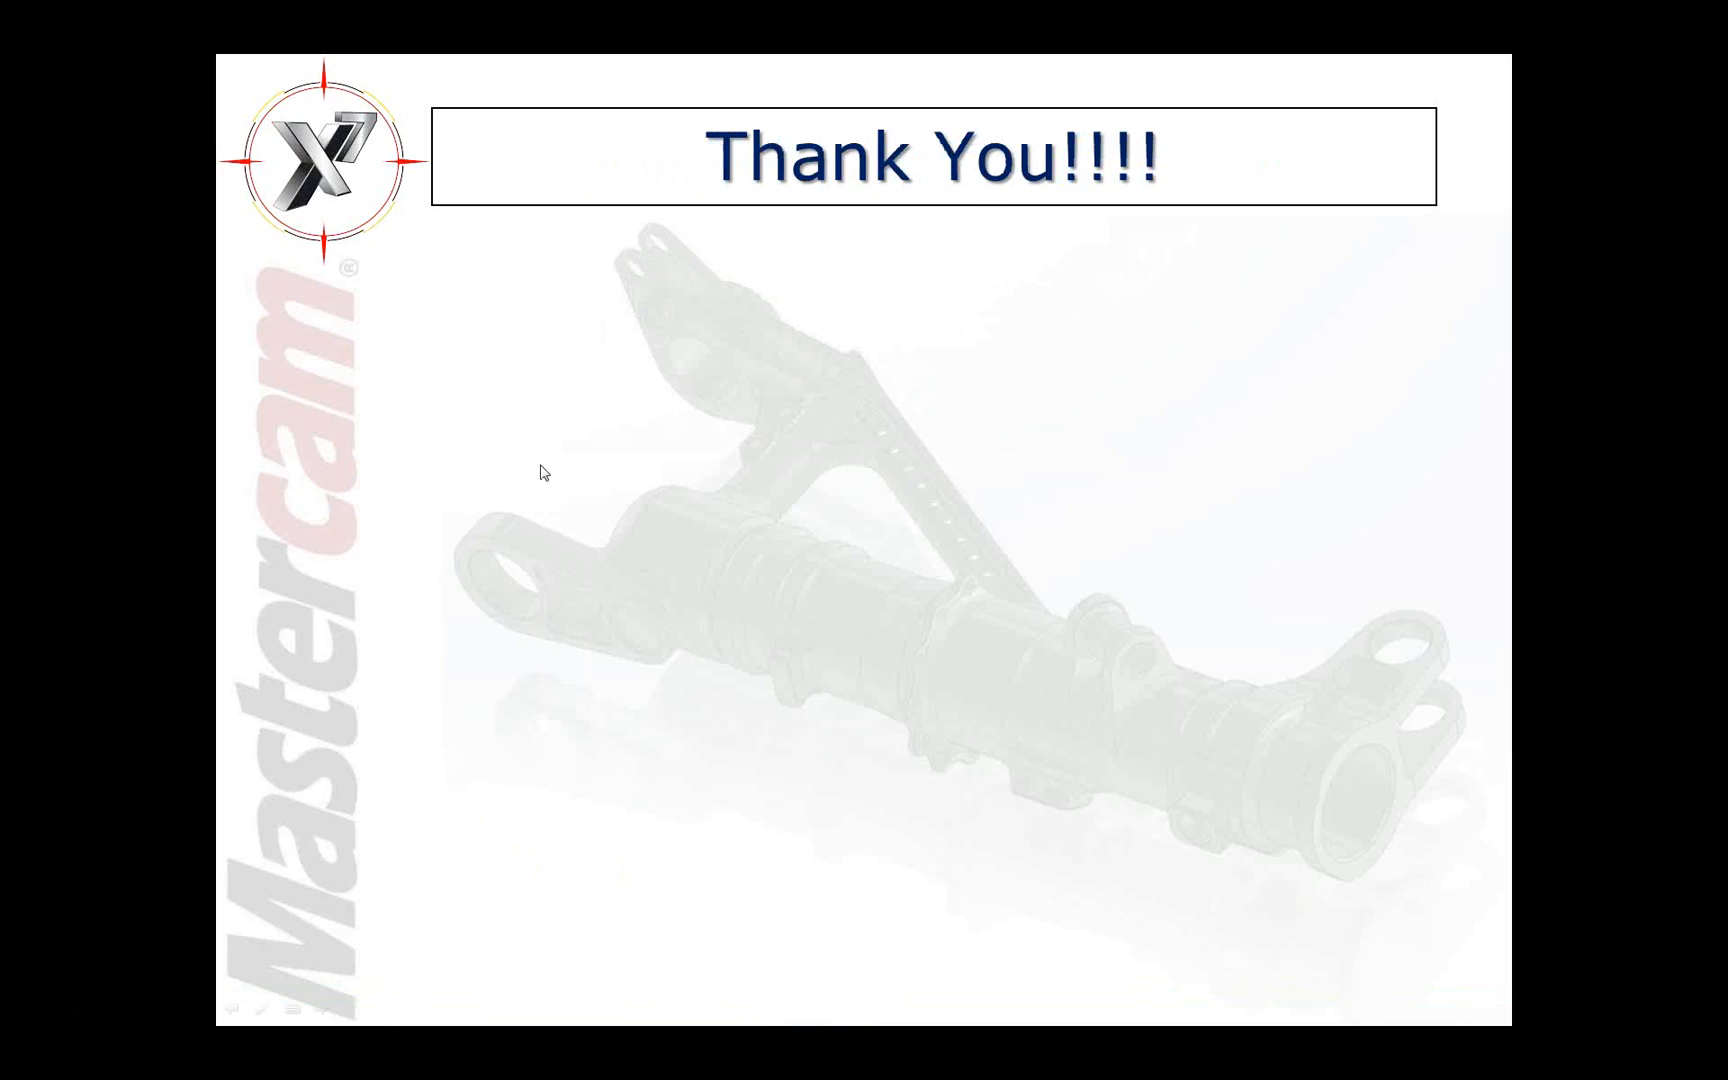